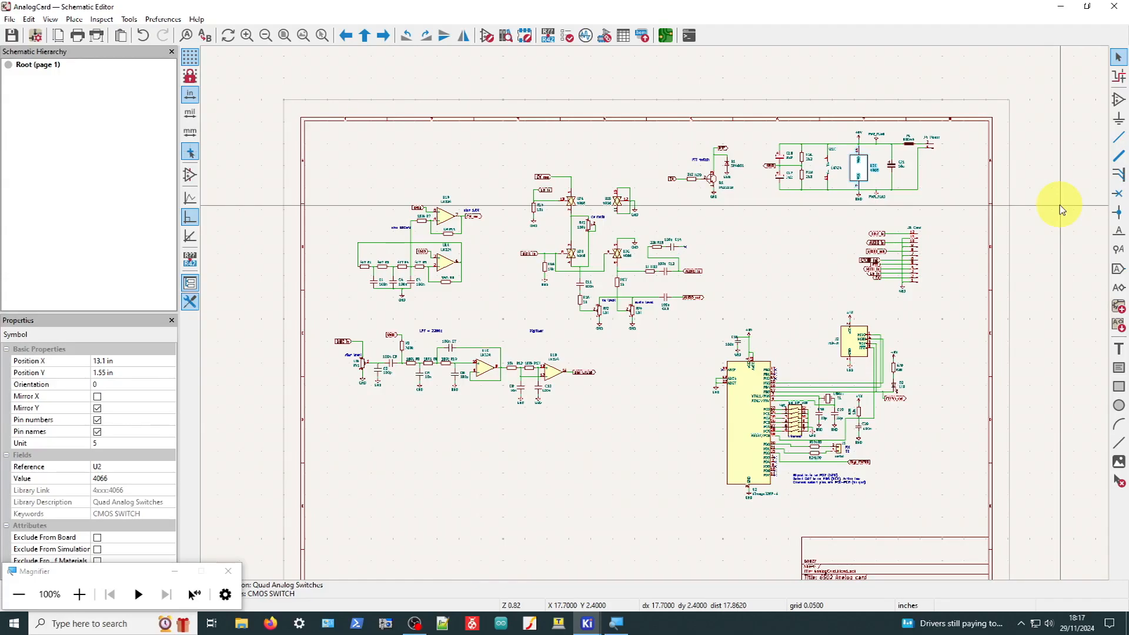
Inspect the footprint field in the symbol properties of LM324 op-amp U1B, leaving the symbol unmodified
scroll(459, 204, up, 5)
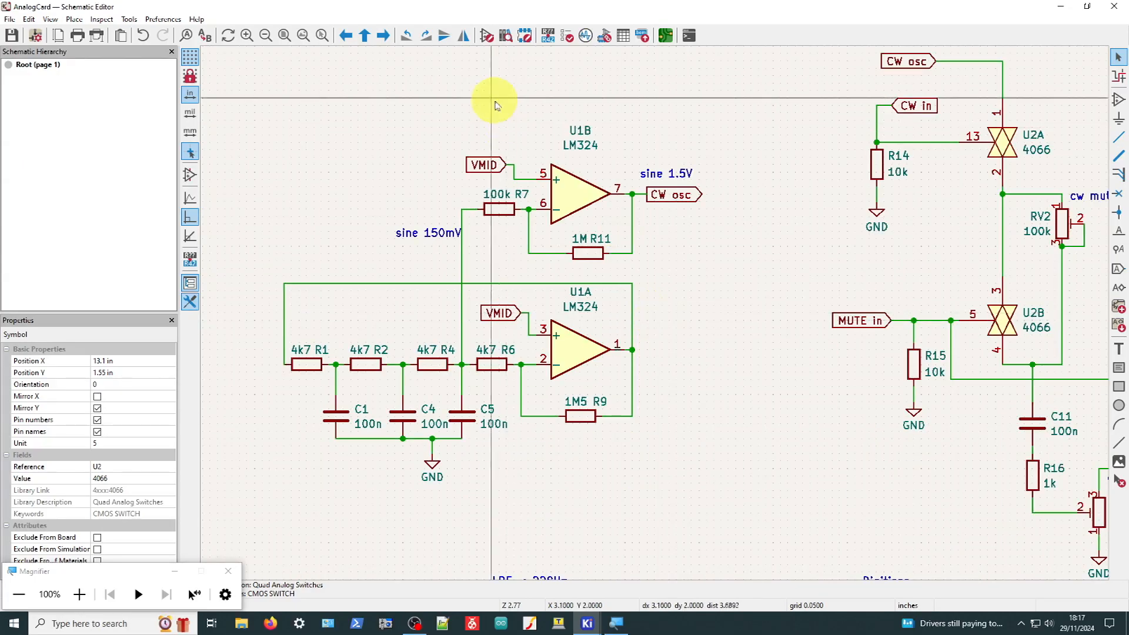
double_click(582, 198)
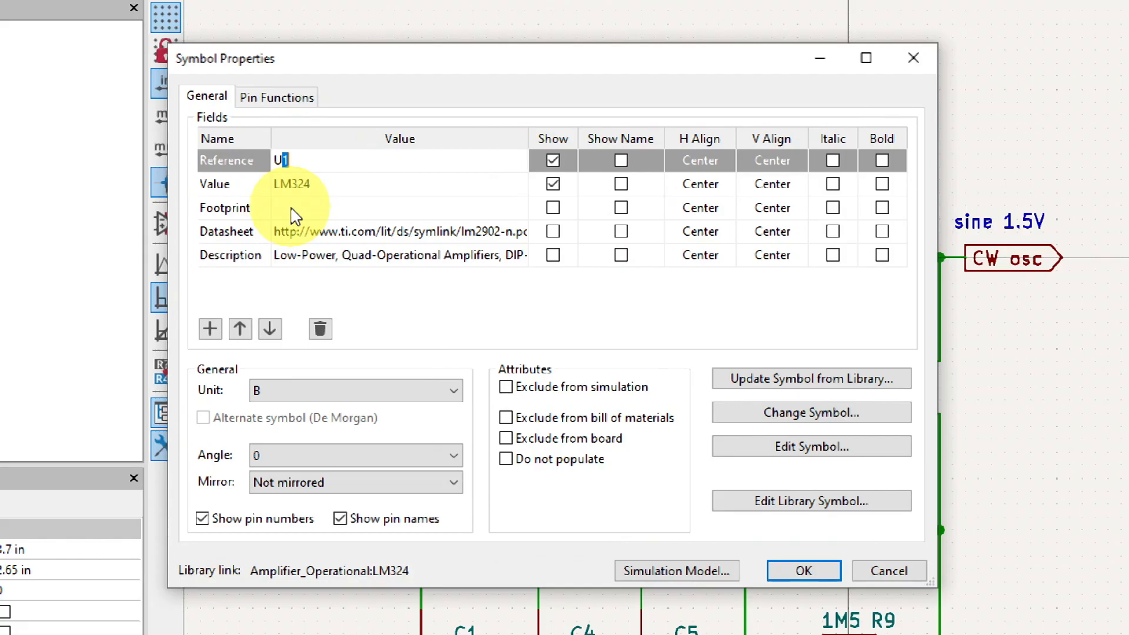
click(296, 217)
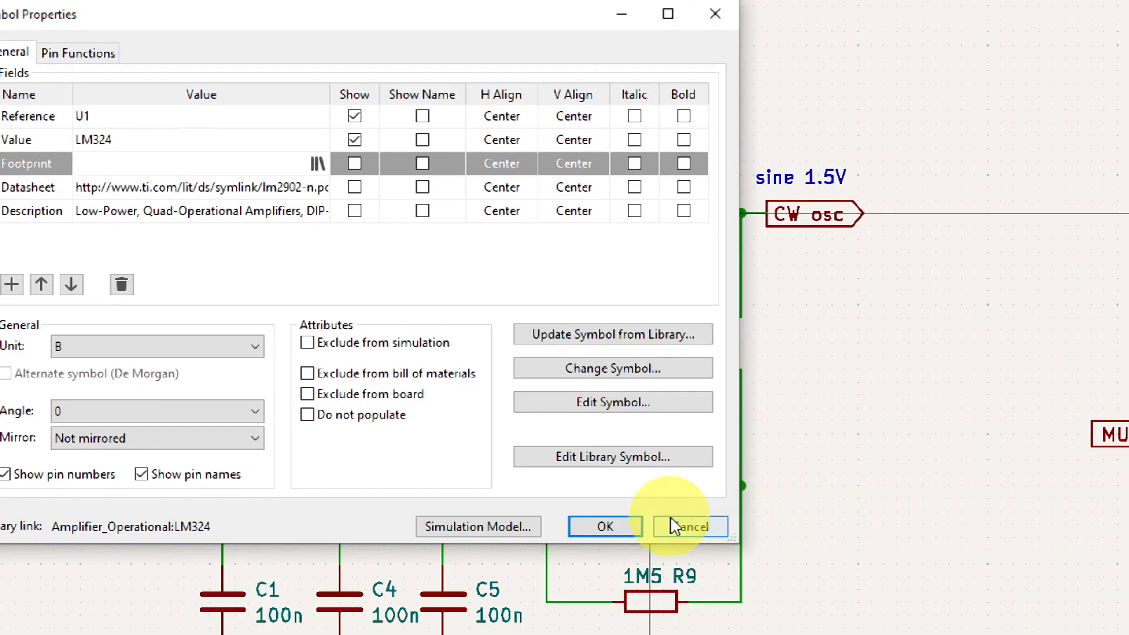
click(889, 571)
Look over the whole schematic and examine the ATmega328P-A section with its DIP switch, crystal and serial connector
scroll(411, 318, down, 6)
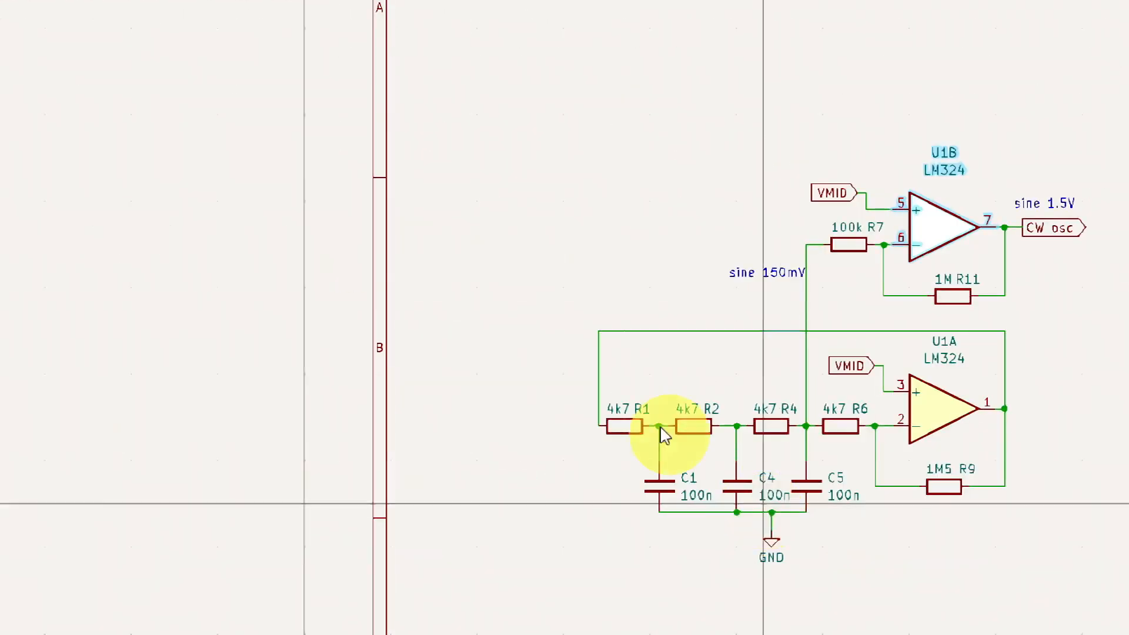
scroll(676, 316, up, 3)
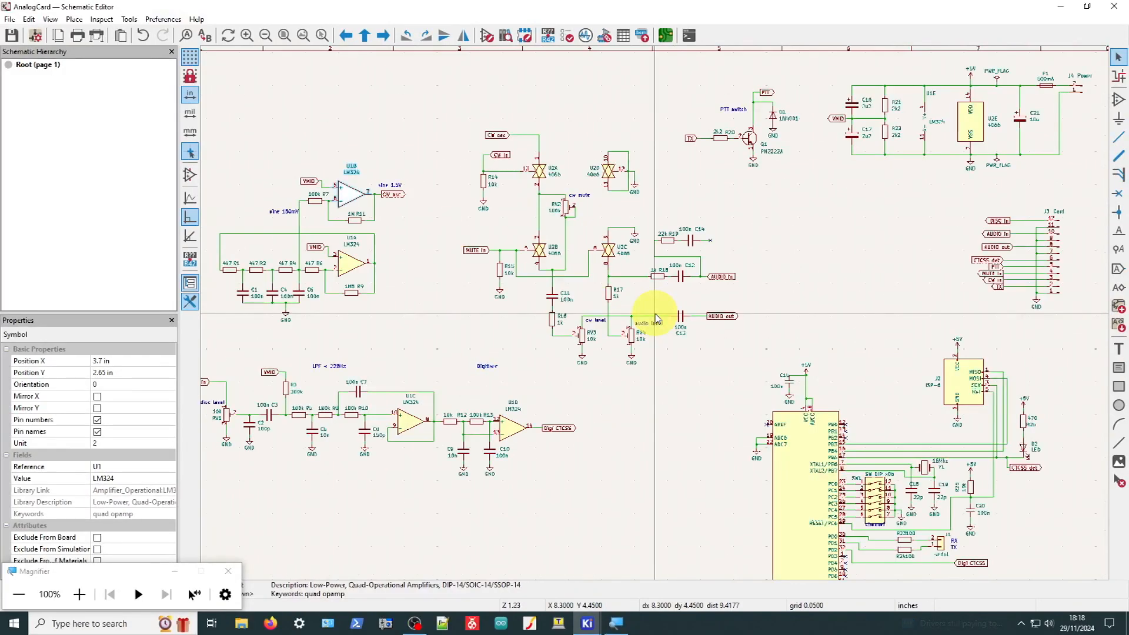
scroll(653, 329, down, 1)
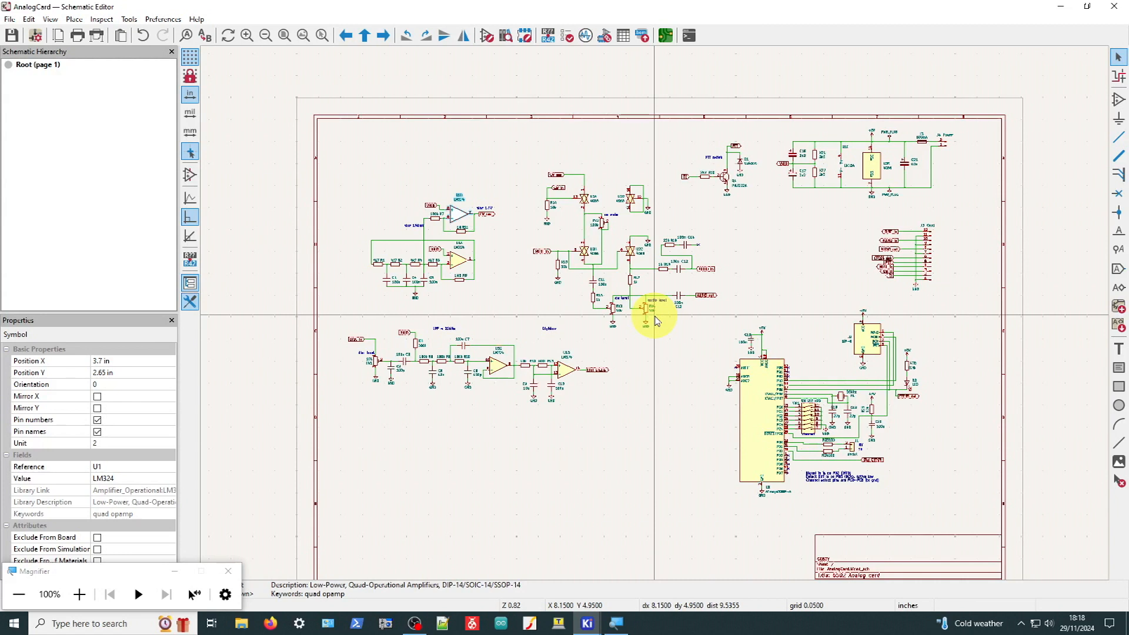
scroll(656, 320, up, 3)
scroll(657, 320, up, 3)
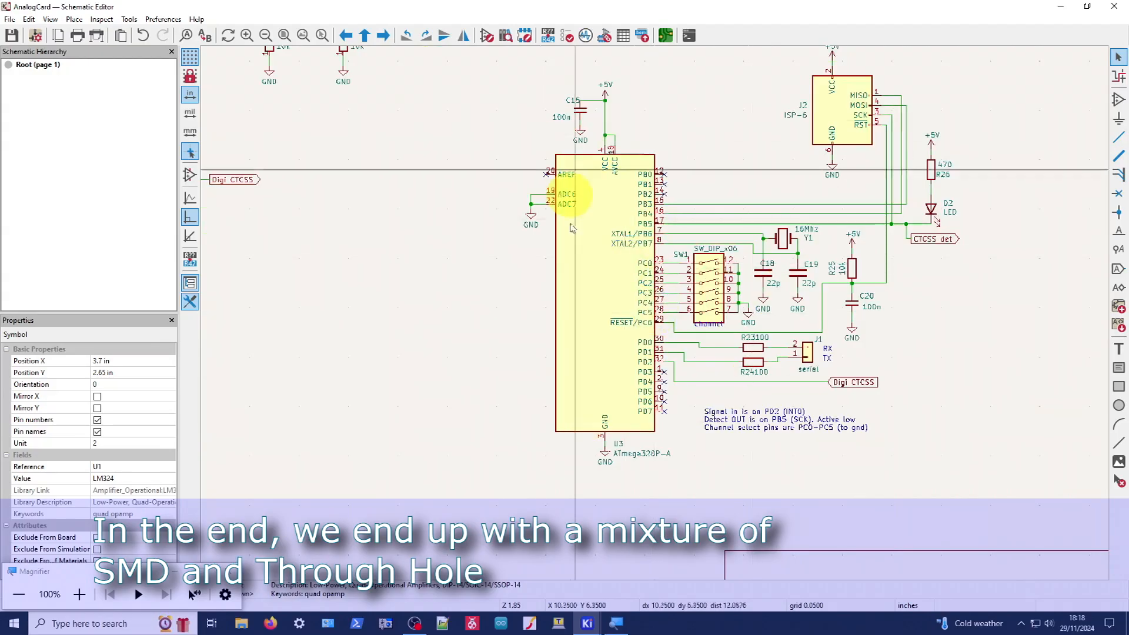
scroll(640, 318, up, 5)
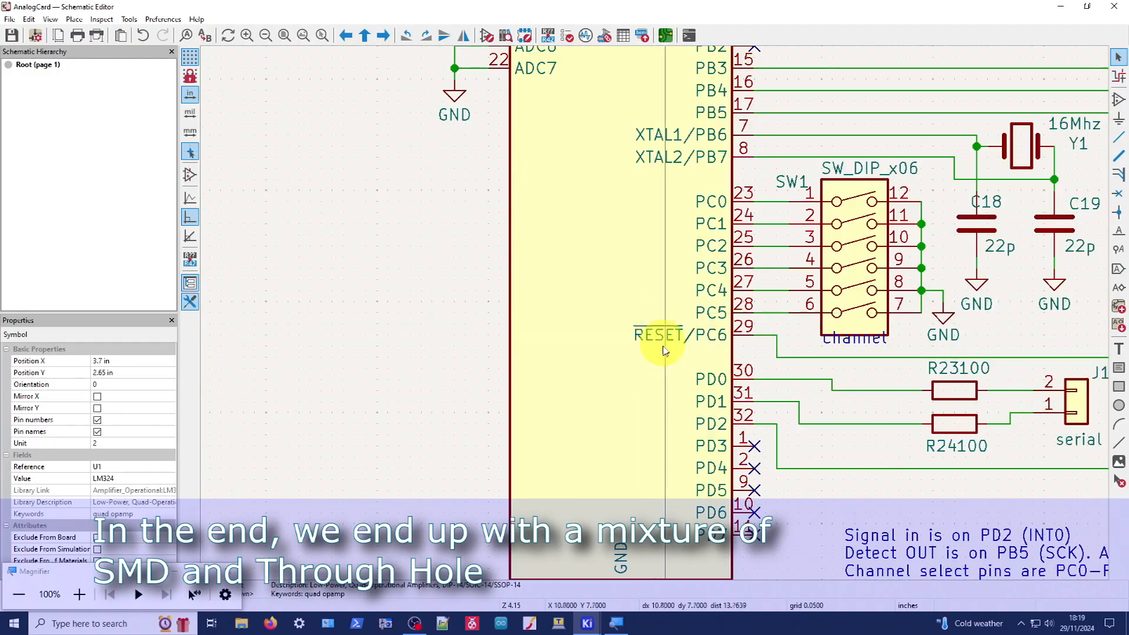
scroll(649, 311, down, 3)
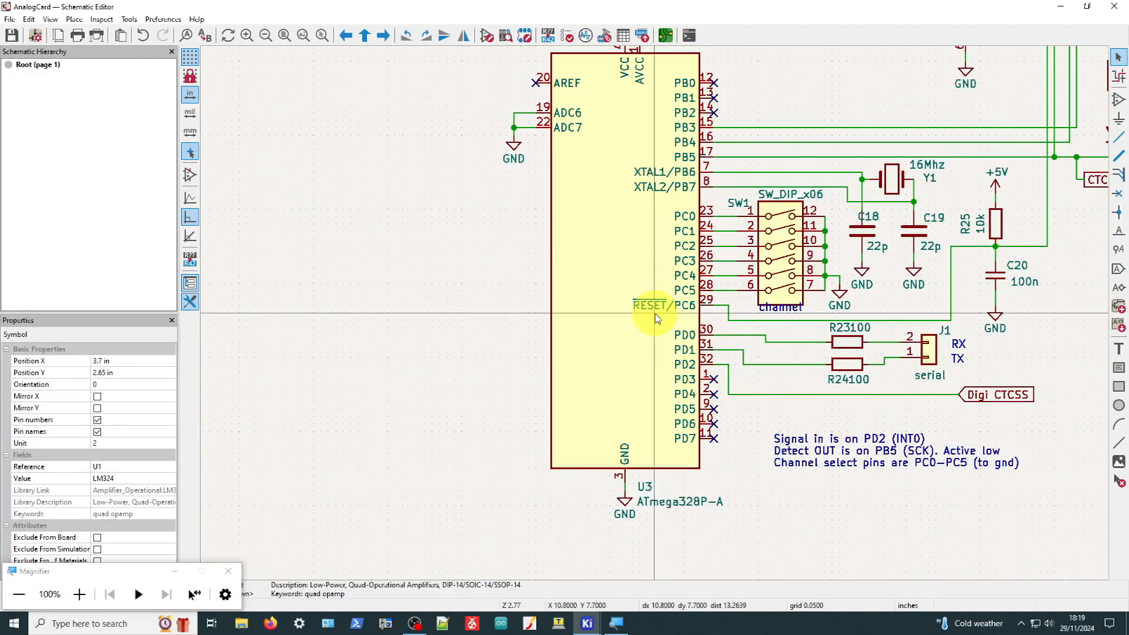
scroll(656, 318, down, 9)
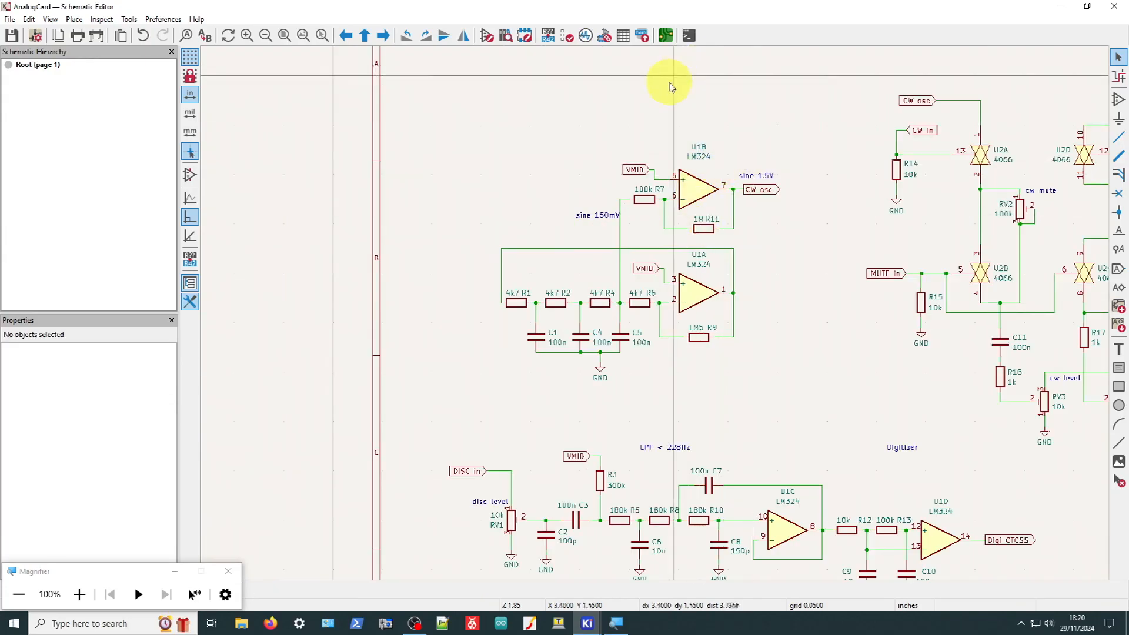
Open the symbol properties of LM324 op-amp U1B and bring up the footprint library chooser for its footprint field
double_click(697, 196)
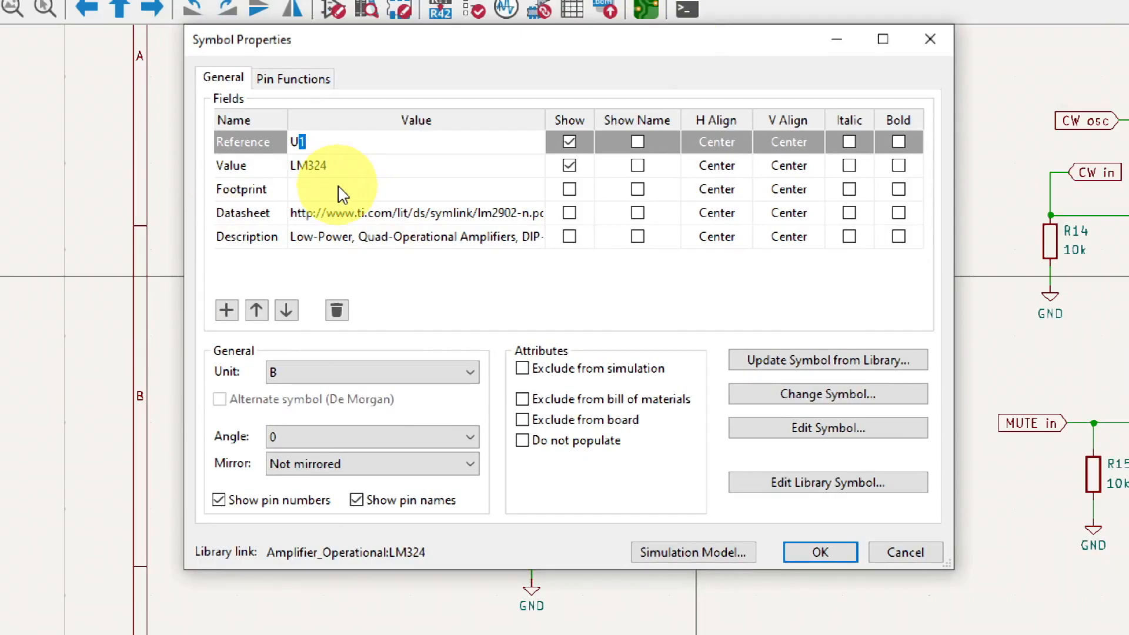
click(339, 188)
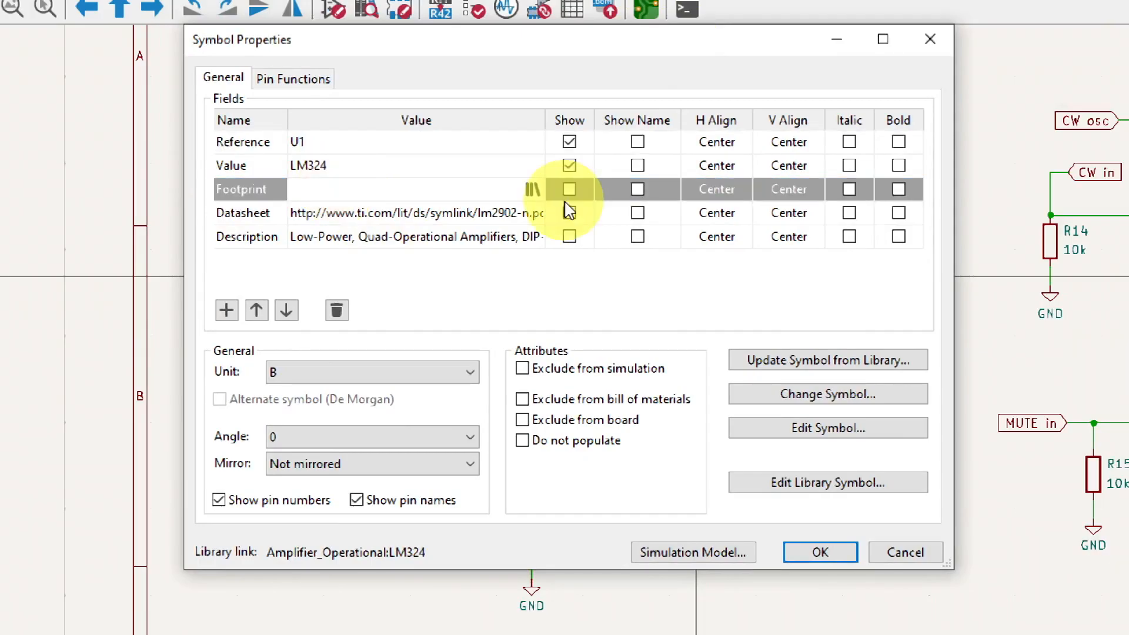
click(533, 191)
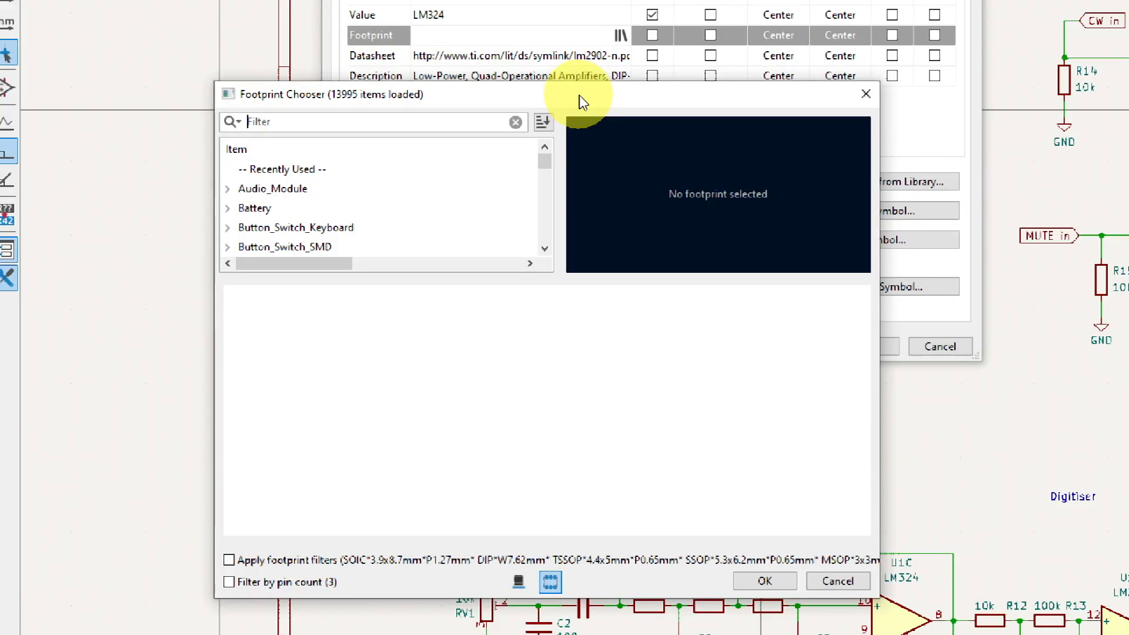
drag(579, 96, 642, 83)
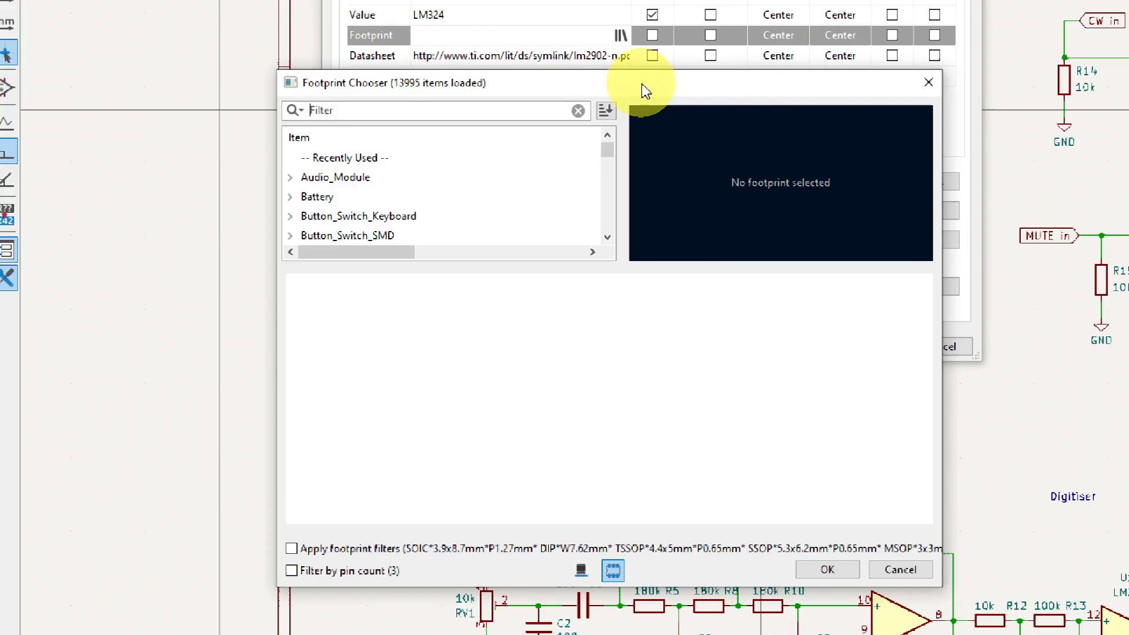
drag(640, 84, 647, 79)
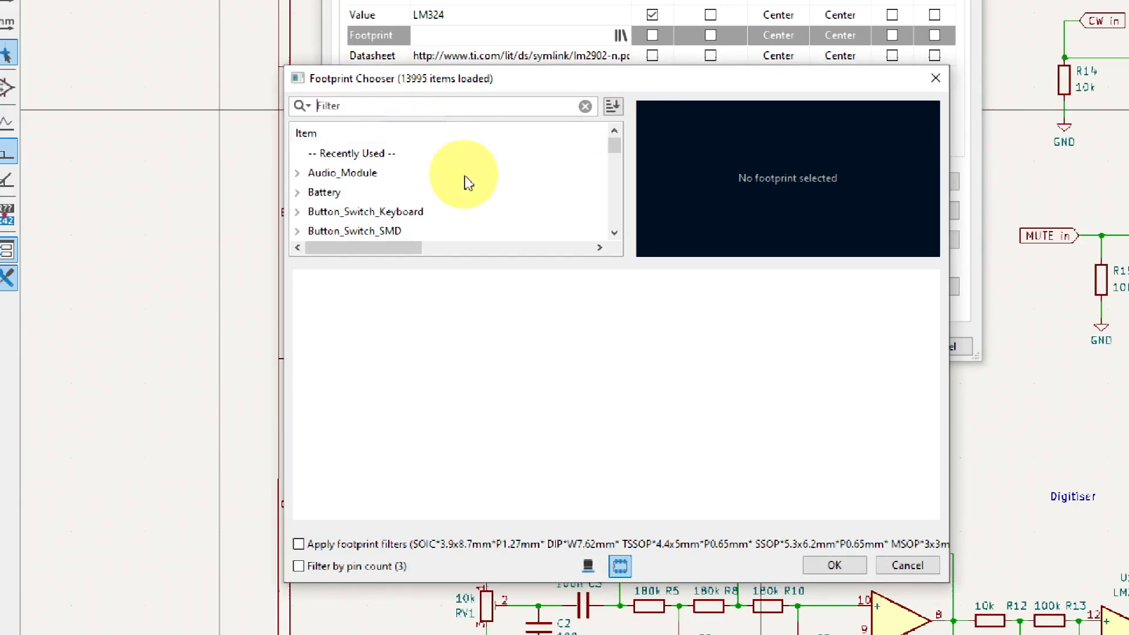
mouse_move(612, 144)
mouse_down()
mouse_move(607, 215)
mouse_move(611, 138)
mouse_up()
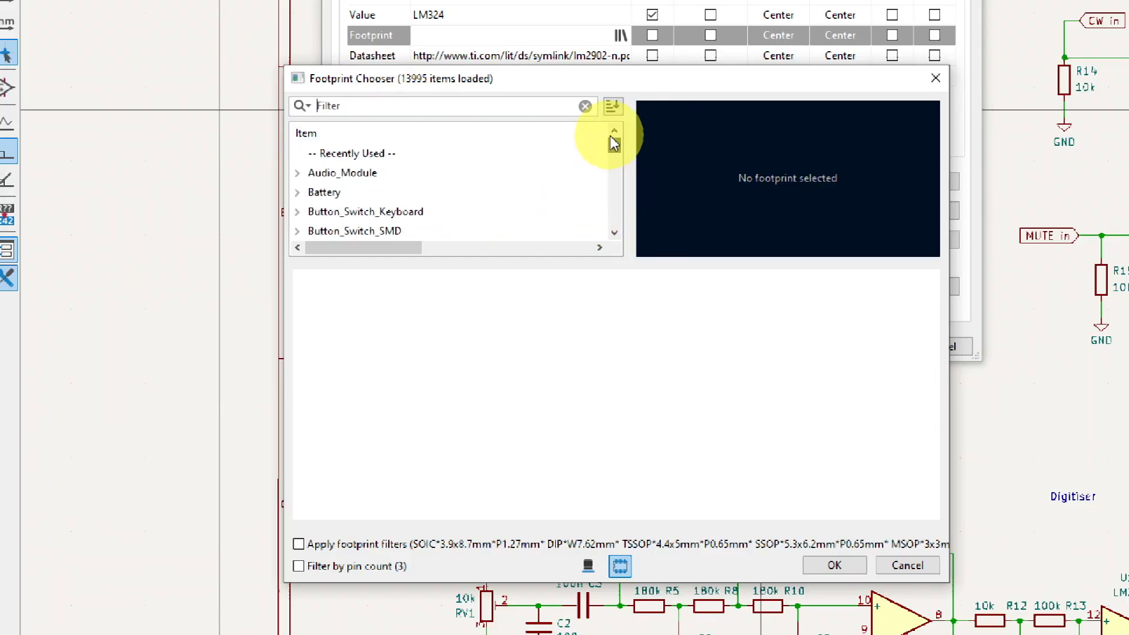
Filter the footprint library by "soic" and select SOIC-14_3.9x8.7mm_P1.27mm from Package_SO
text(soic)
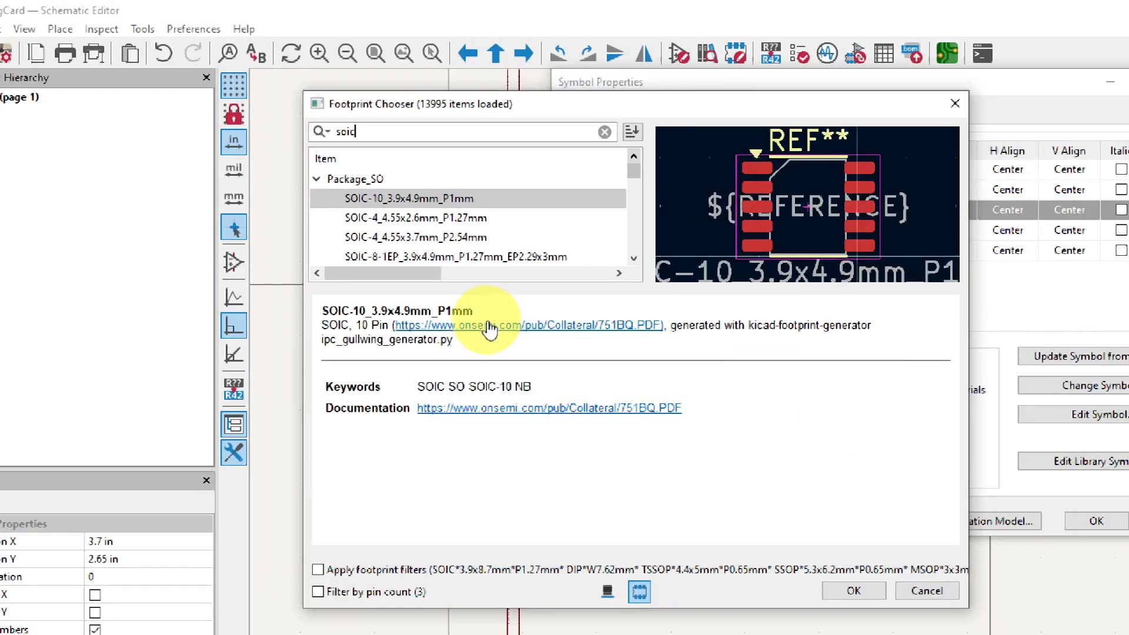
click(633, 258)
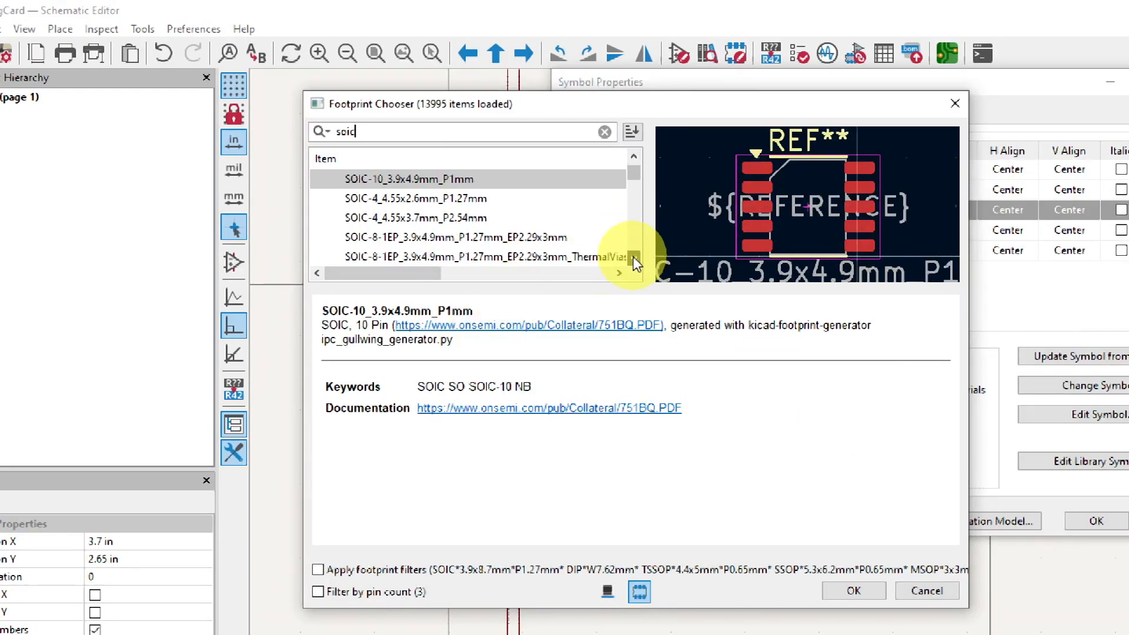
click(633, 258)
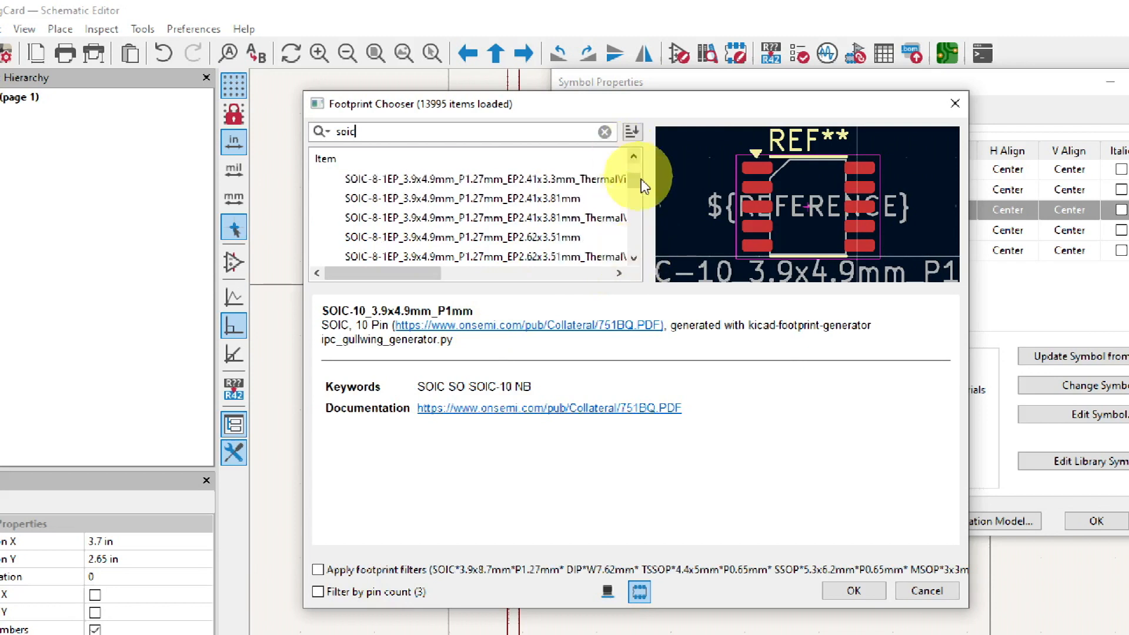
scroll(639, 184, down, 5)
click(492, 223)
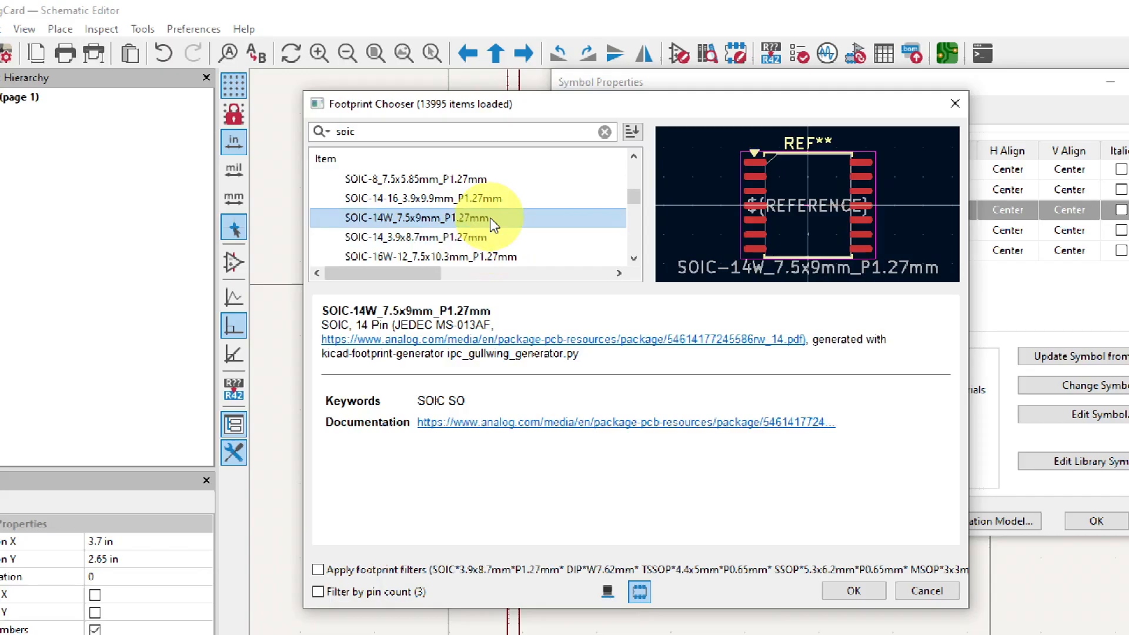
click(491, 240)
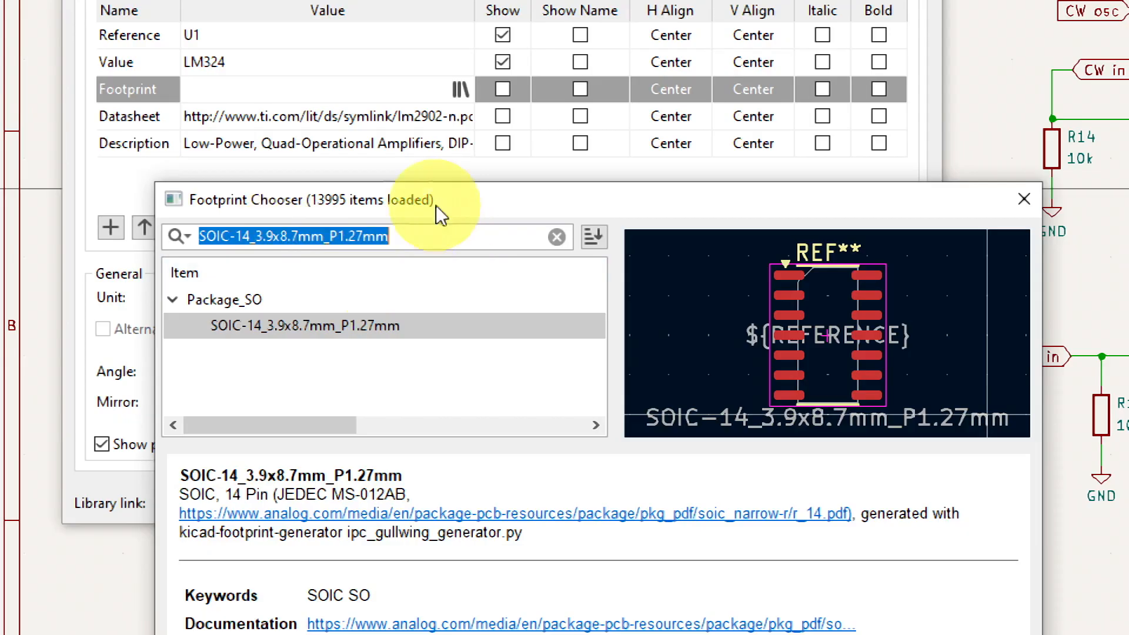
Assign the selected SOIC-14_3.9x8.7mm_P1.27mm footprint to U1 and apply the symbol properties
drag(439, 192, 456, 169)
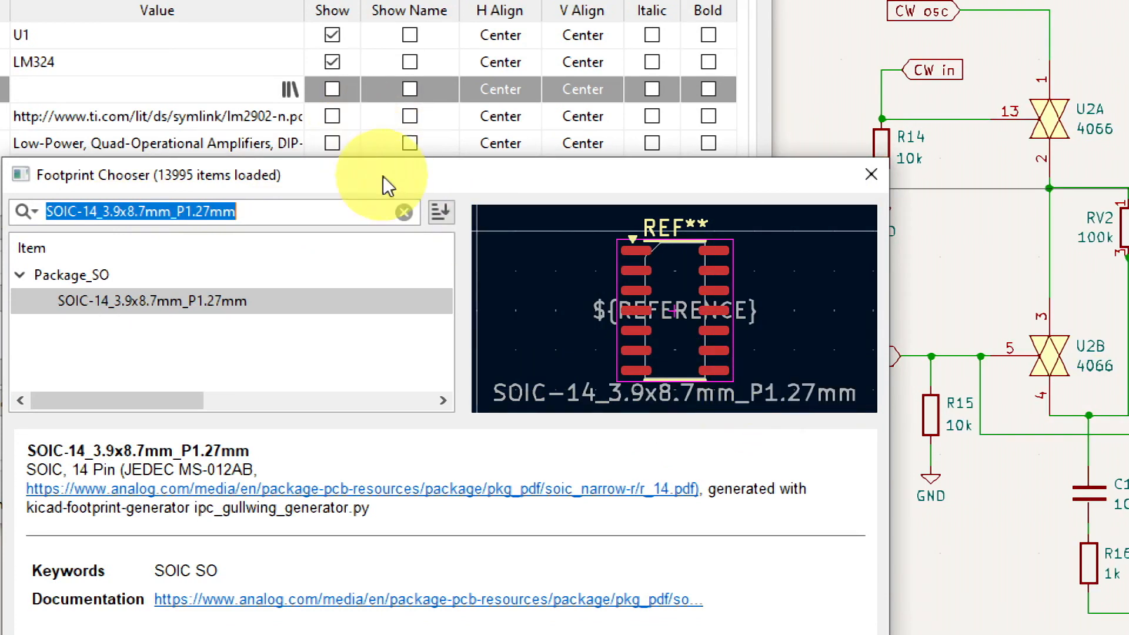
drag(383, 176, 472, 142)
key(super+minus)
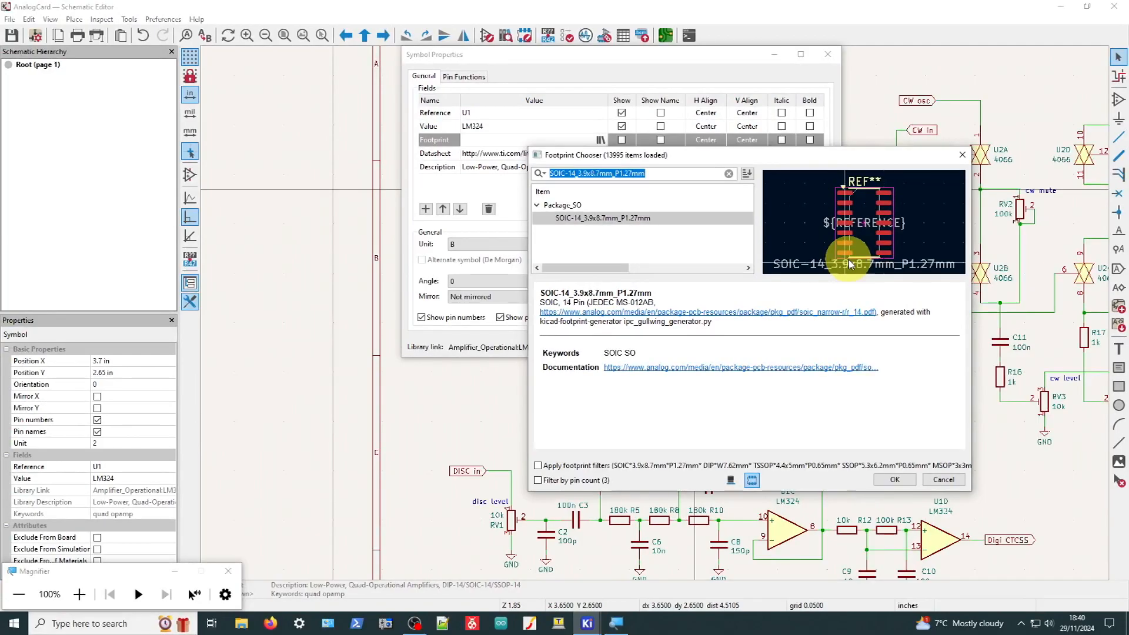
click(892, 479)
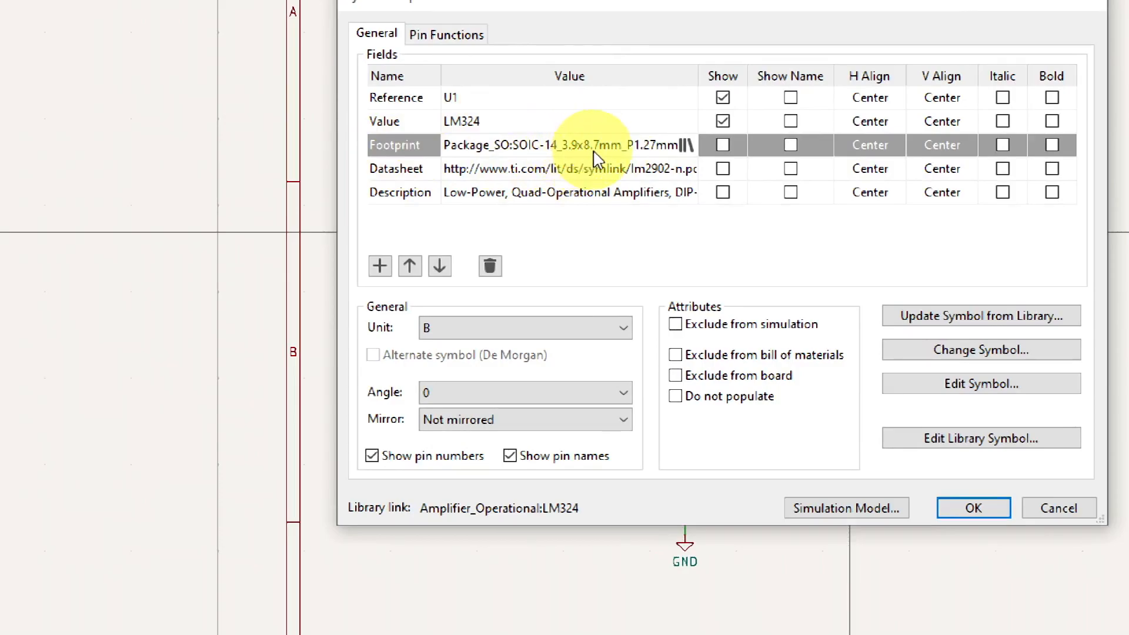
click(998, 513)
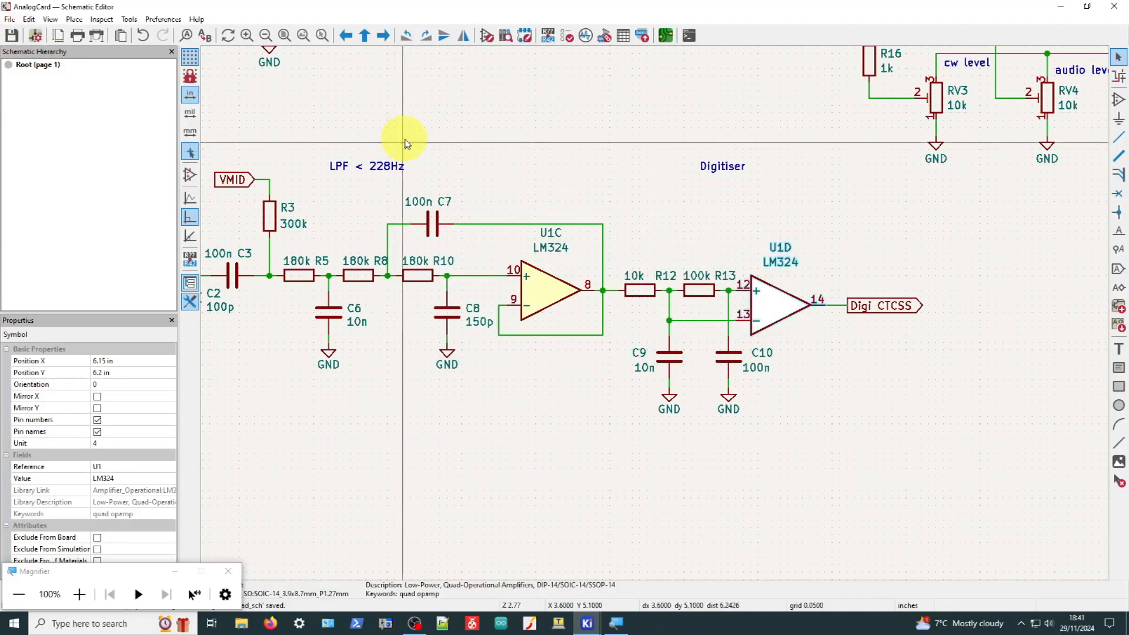
scroll(660, 305, down, 4)
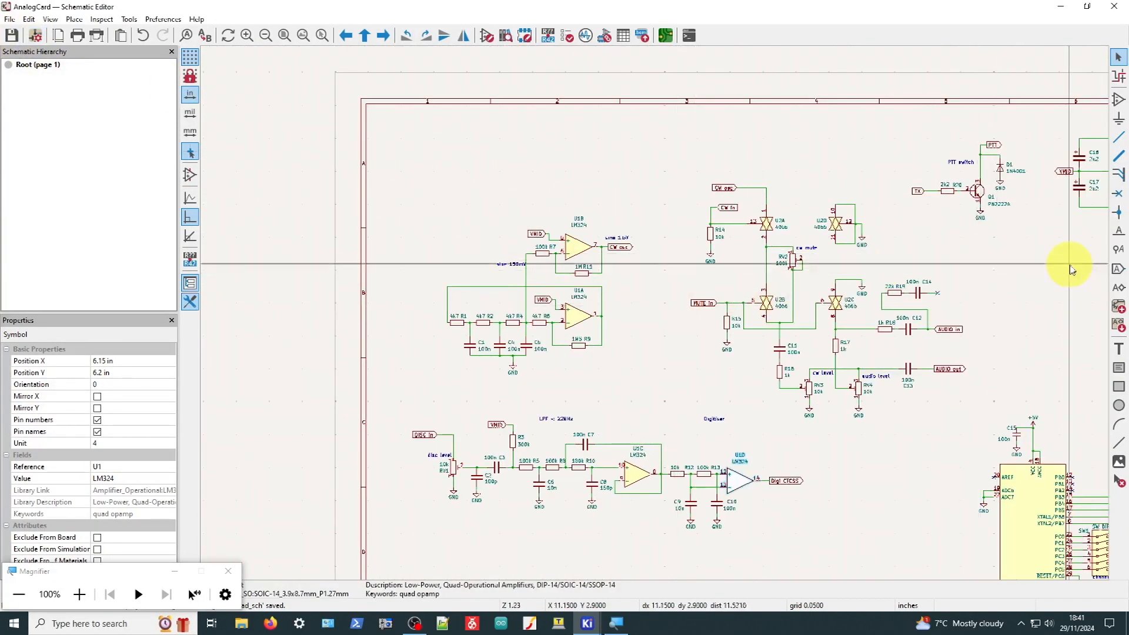
scroll(656, 318, down, 2)
scroll(655, 318, up, 6)
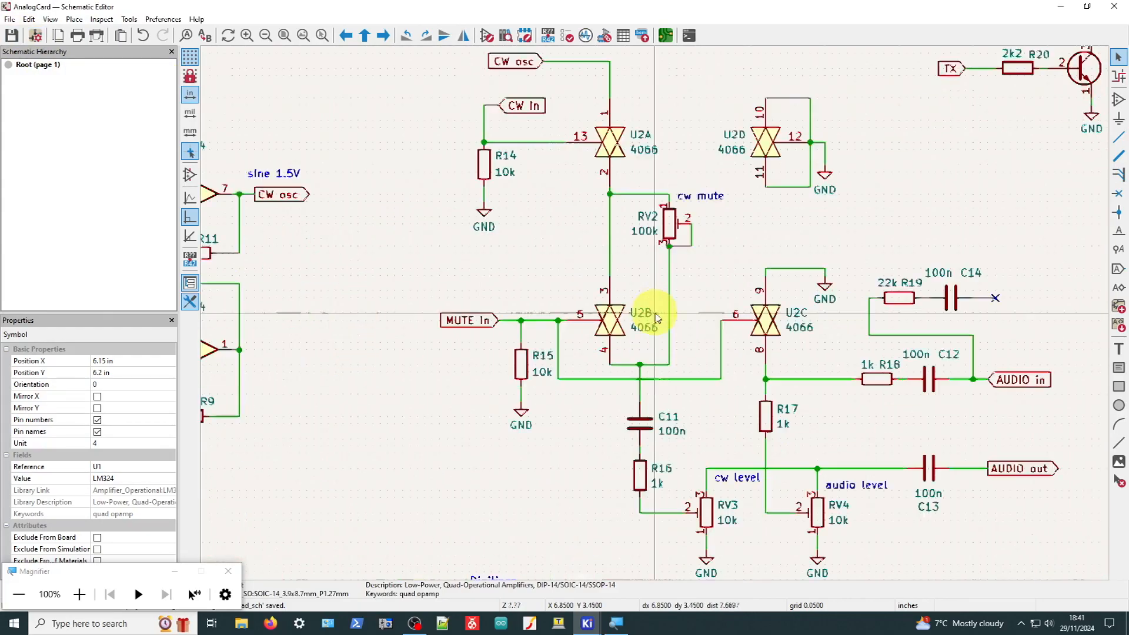
scroll(657, 318, down, 2)
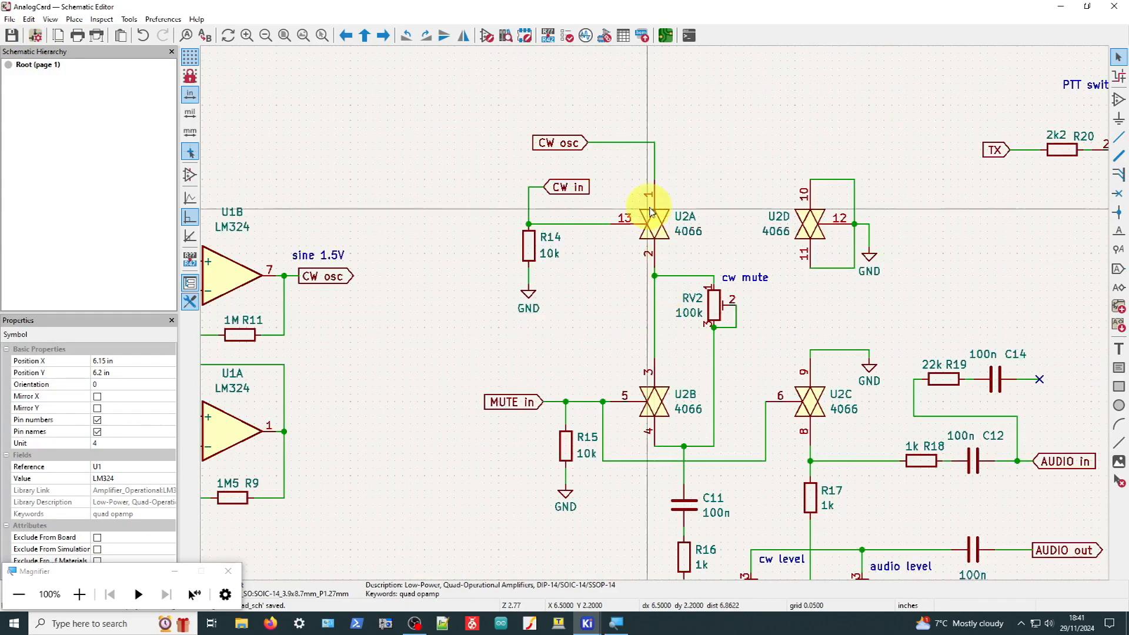
double_click(657, 228)
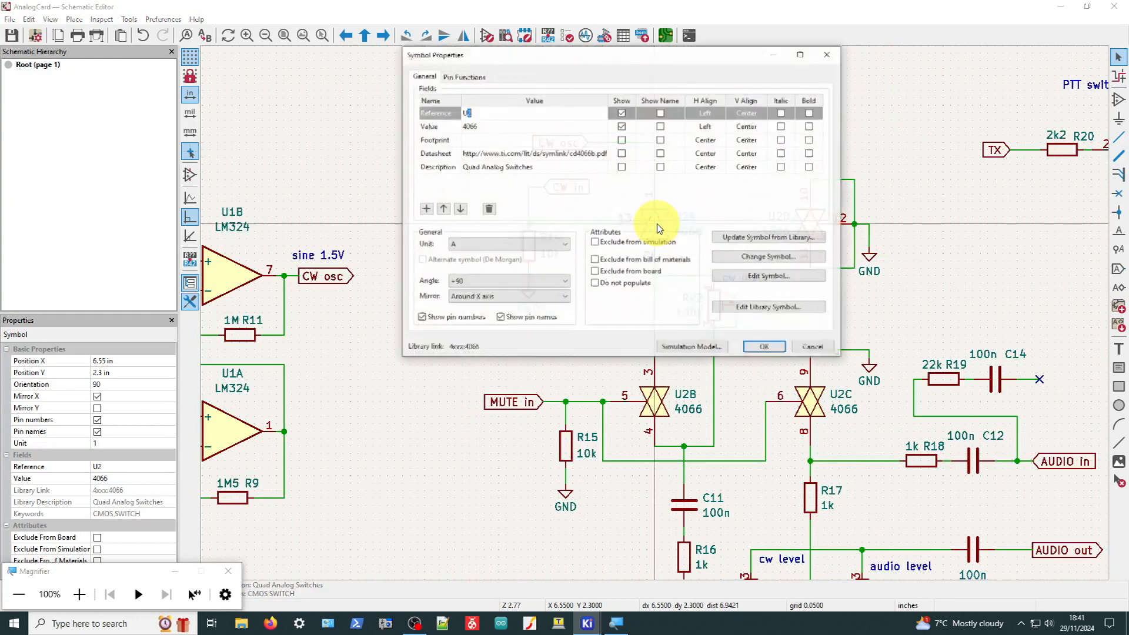
click(604, 141)
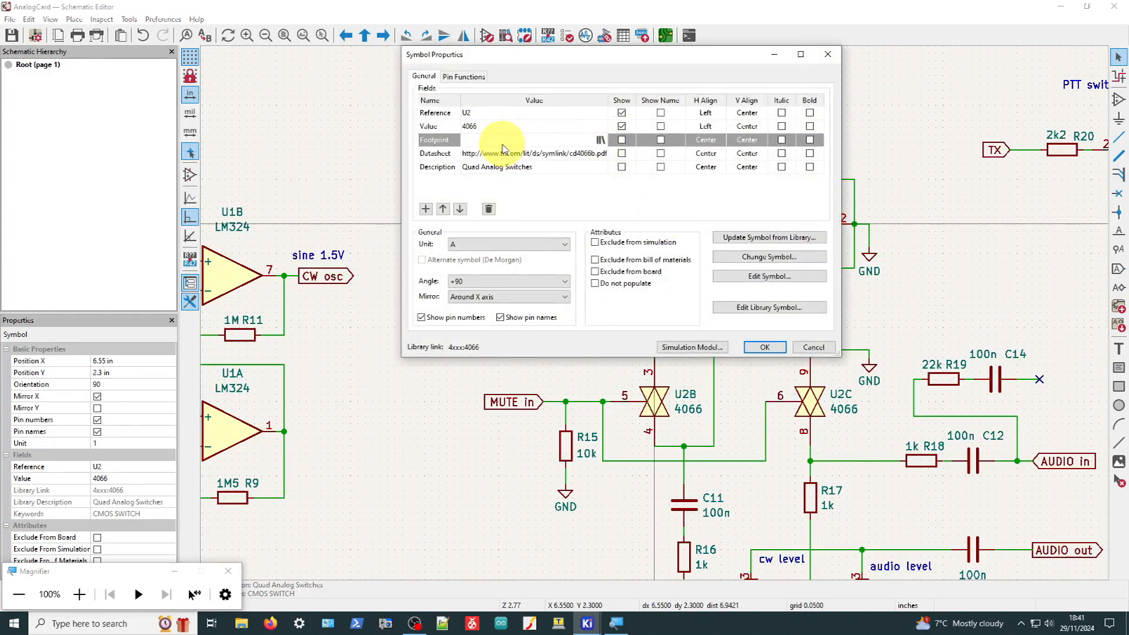
click(811, 347)
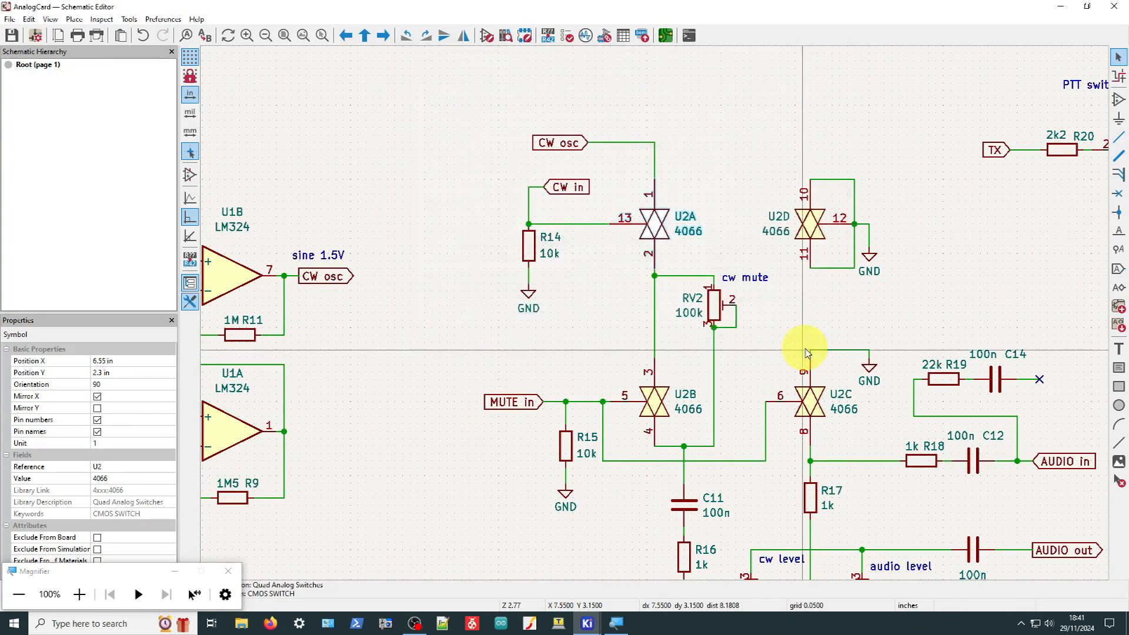
Copy the footprint name Package_SO:SOIC-14_3.9x8.7mm_P1.27mm from the symbol properties of LM324 op-amp U1B
double_click(236, 284)
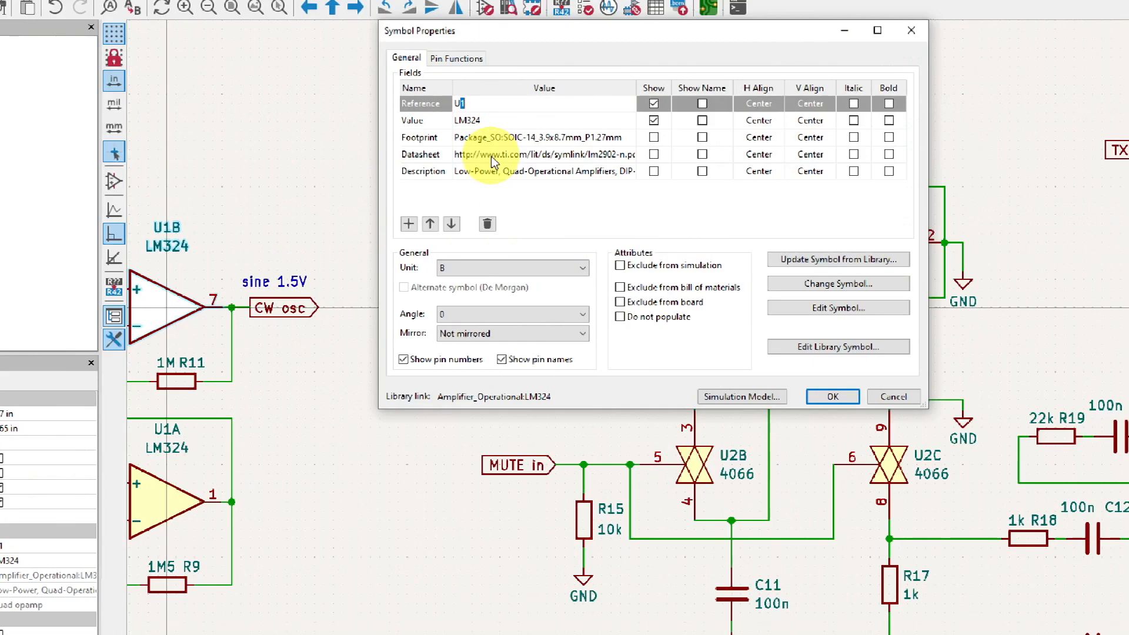
click(550, 137)
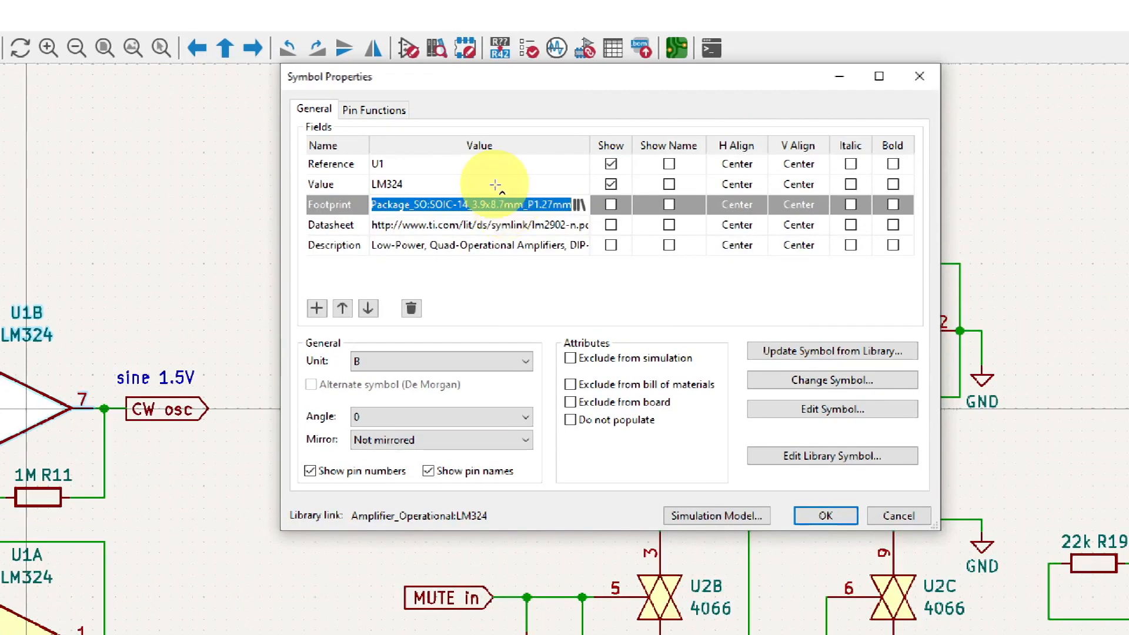
key(ctrl+c)
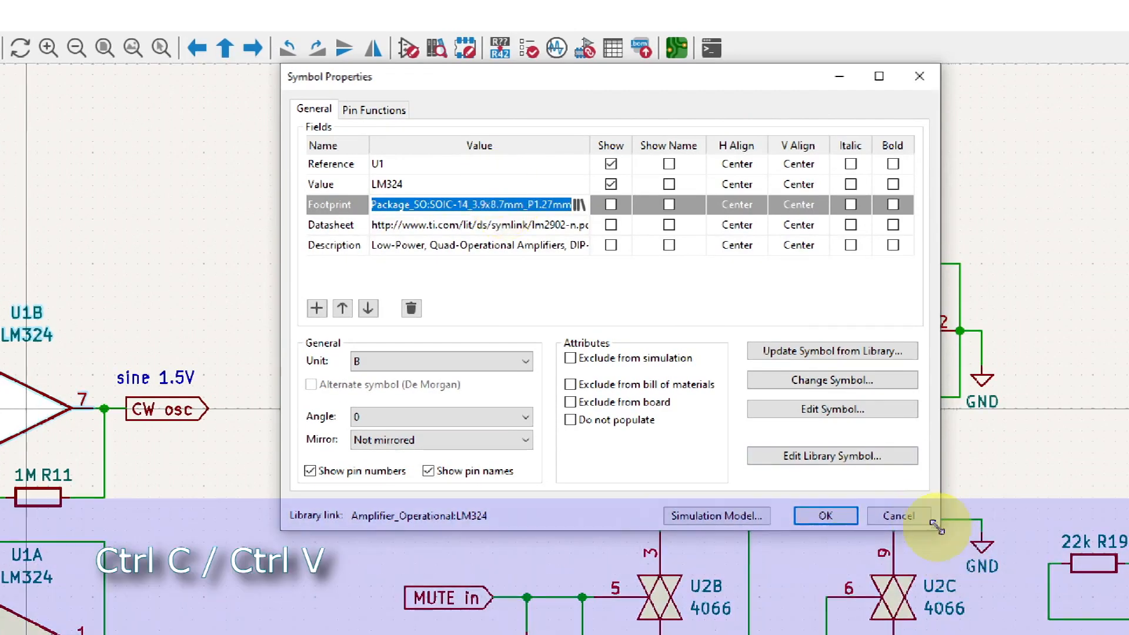
click(918, 516)
Paste the copied SOIC-14_3.9x8.7mm_P1.27mm footprint name into the footprint field of 4066 switch U2 and apply the symbol properties
key(ctrl+v)
double_click(659, 329)
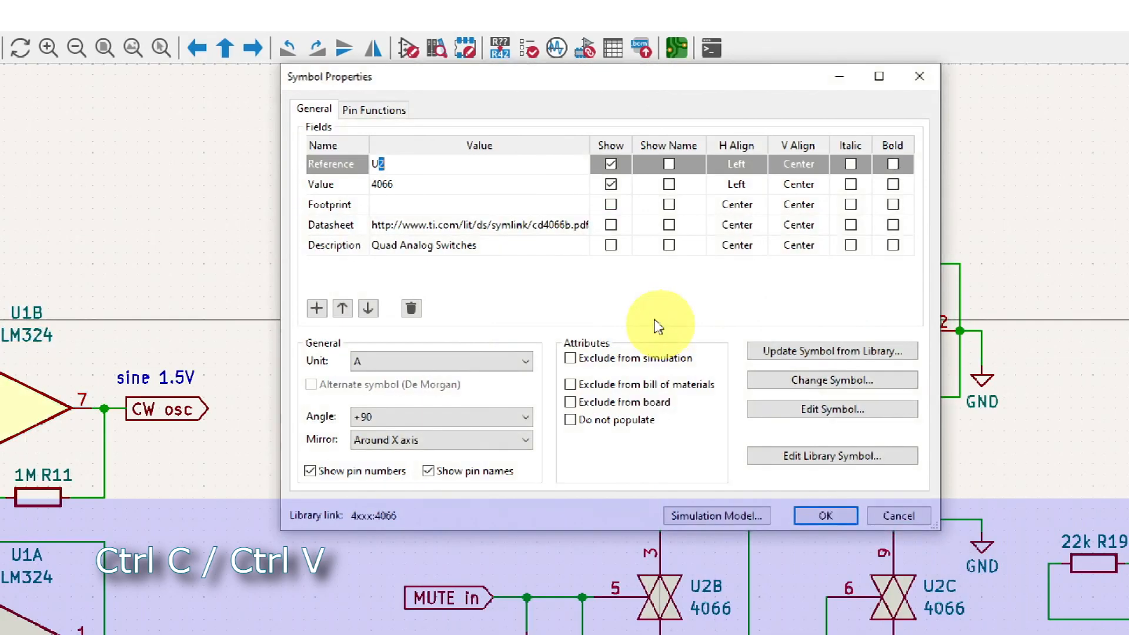
click(428, 204)
key(ctrl+v)
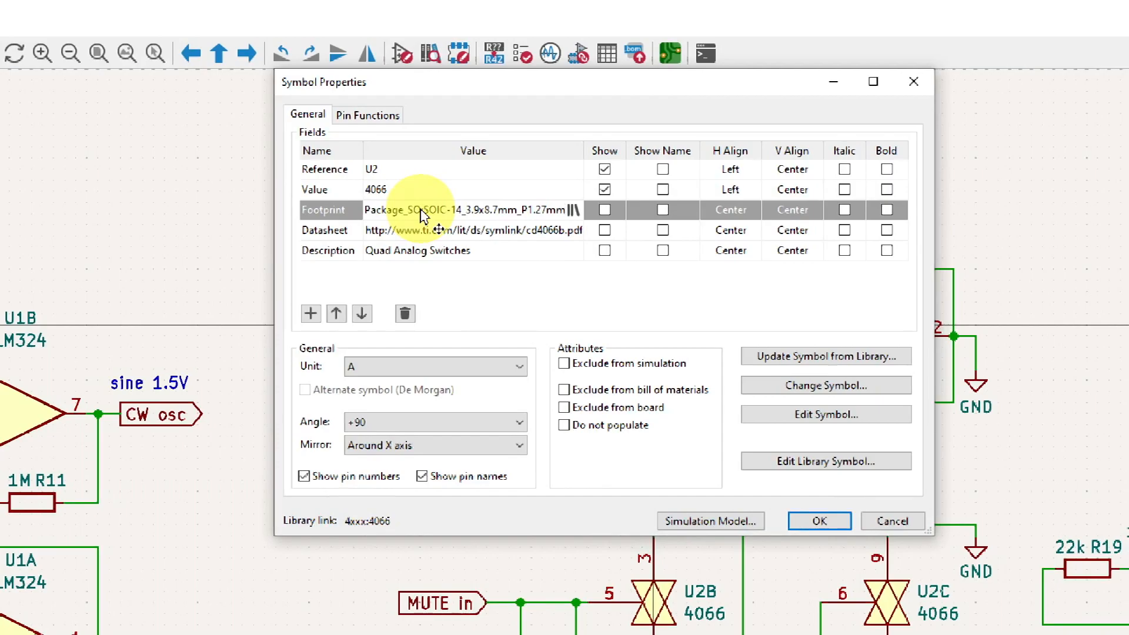
click(821, 521)
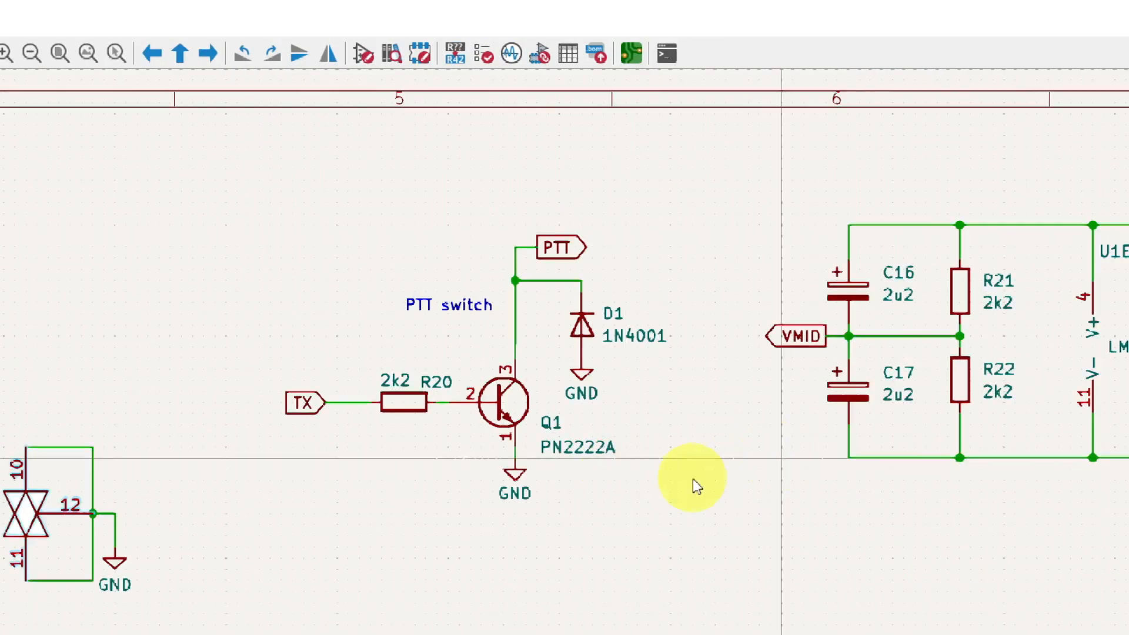
Look over the power section, the PTT switch and the op-amp circuits for components that still need a footprint
scroll(698, 484, down, 2)
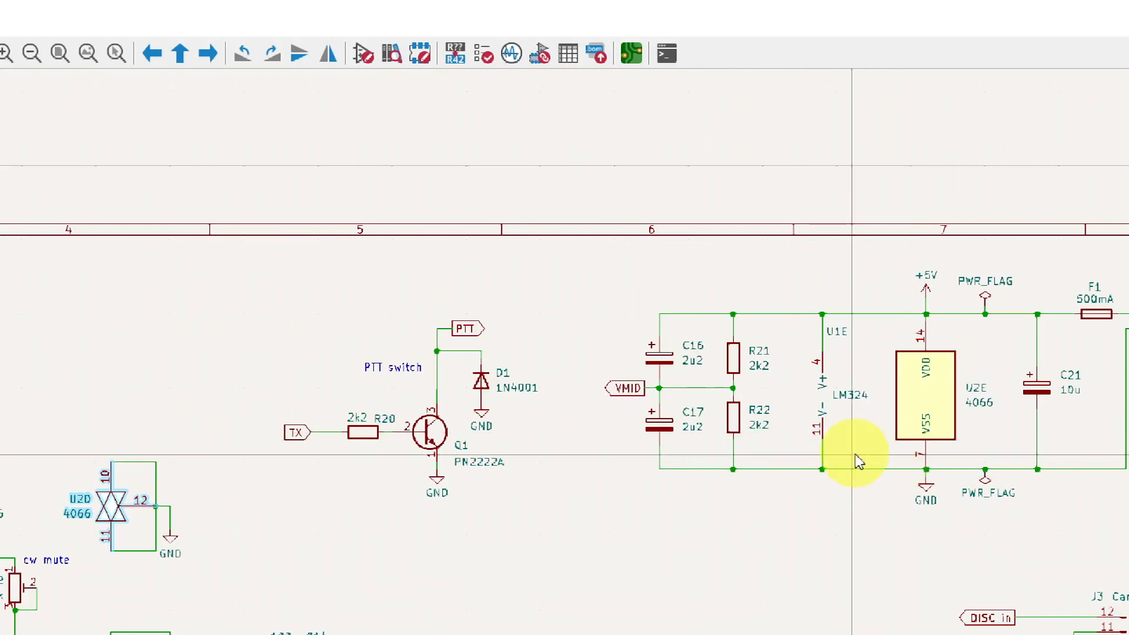
scroll(612, 478, down, 2)
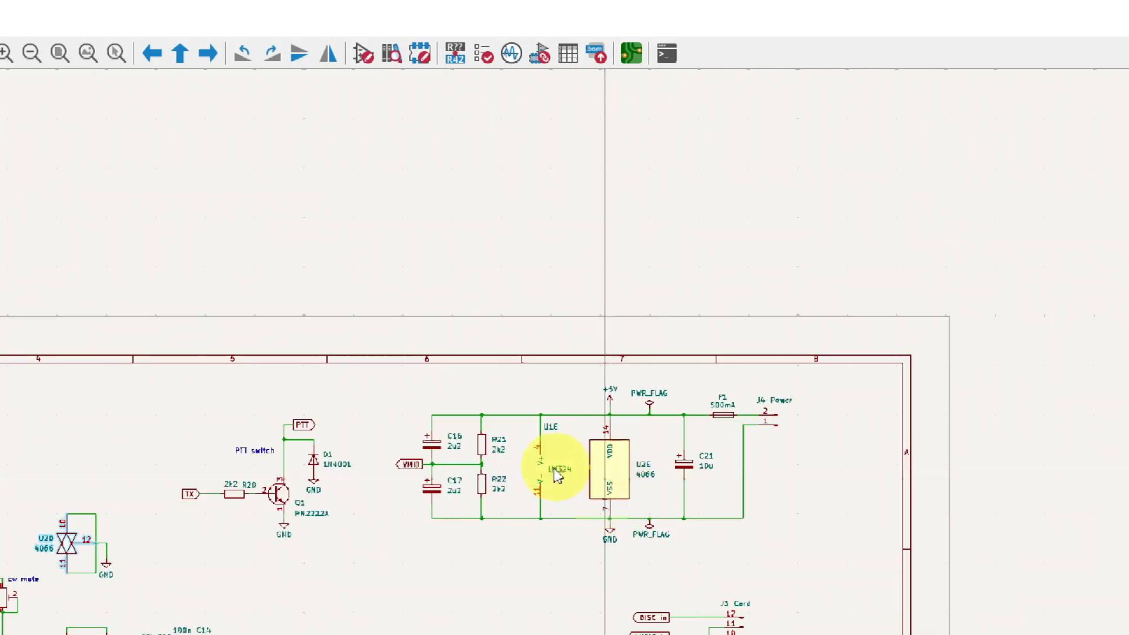
scroll(559, 469, up, 2)
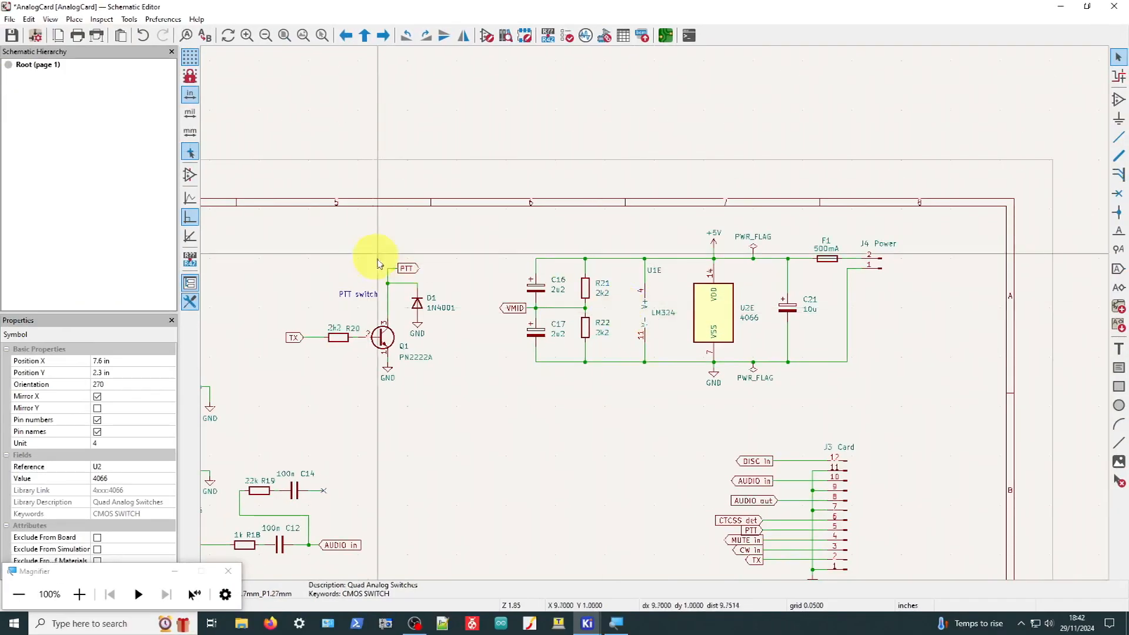
scroll(335, 385, down, 2)
scroll(643, 331, down, 1)
scroll(529, 340, up, 3)
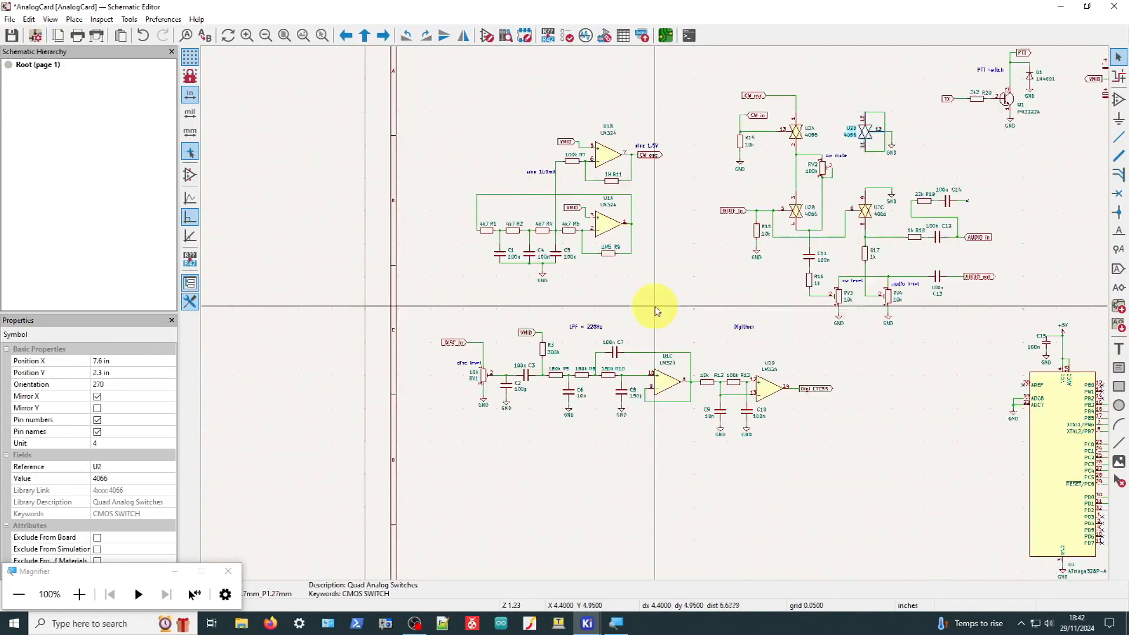
scroll(643, 249, up, 1)
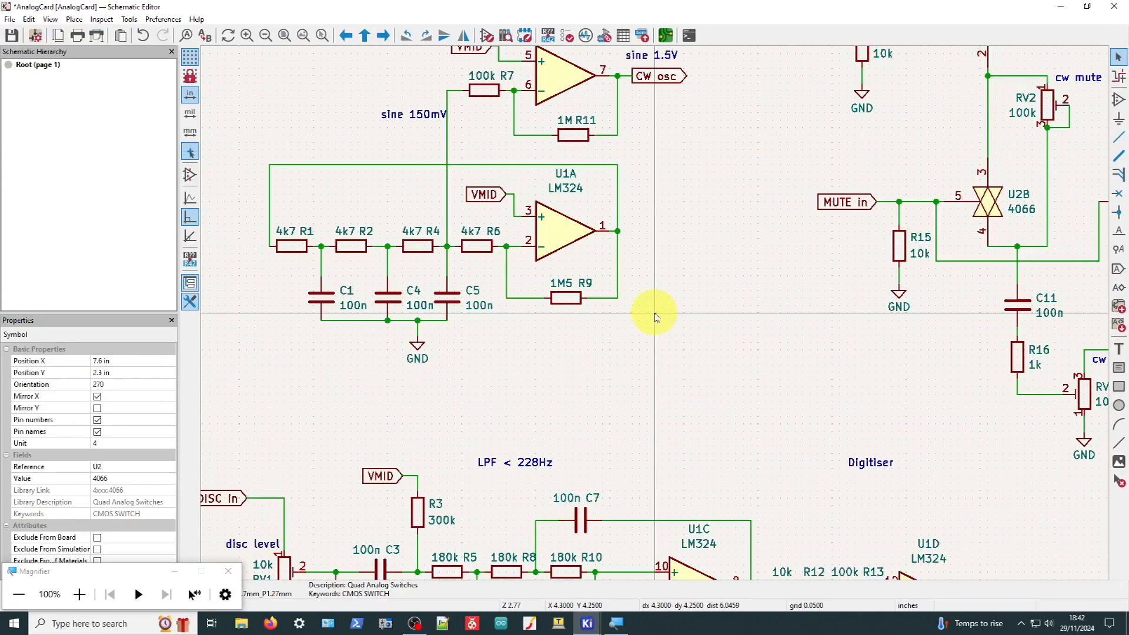
scroll(654, 314, down, 1)
click(705, 306)
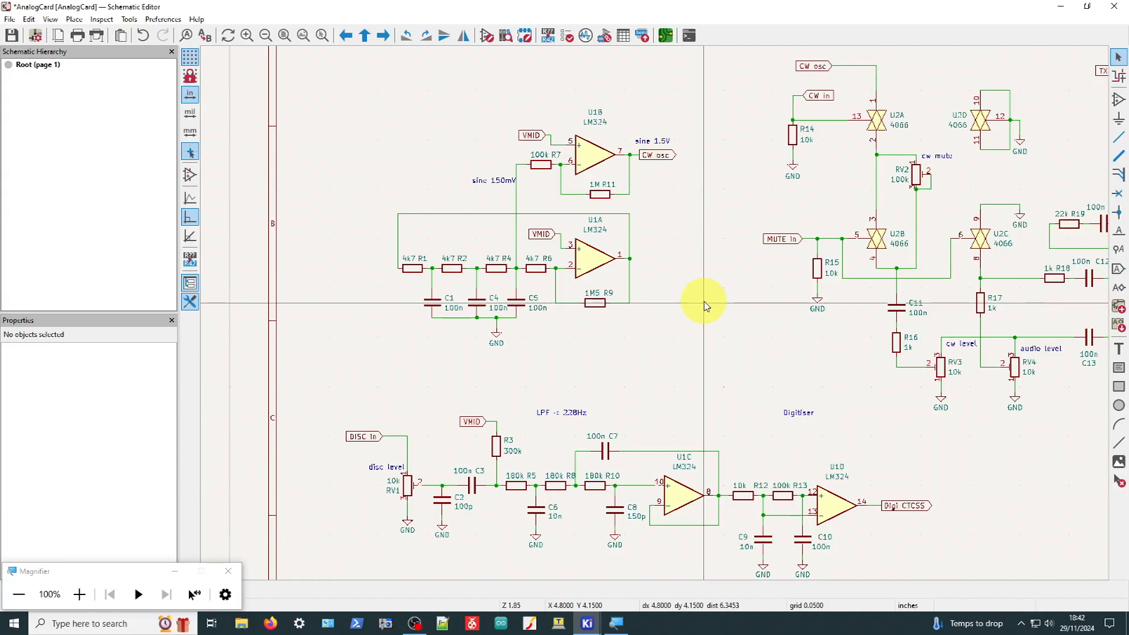
Check the footprint field in the symbol properties of PTT switch transistor Q1 and close them without changes
scroll(695, 372, down, 2)
scroll(831, 269, up, 5)
double_click(656, 316)
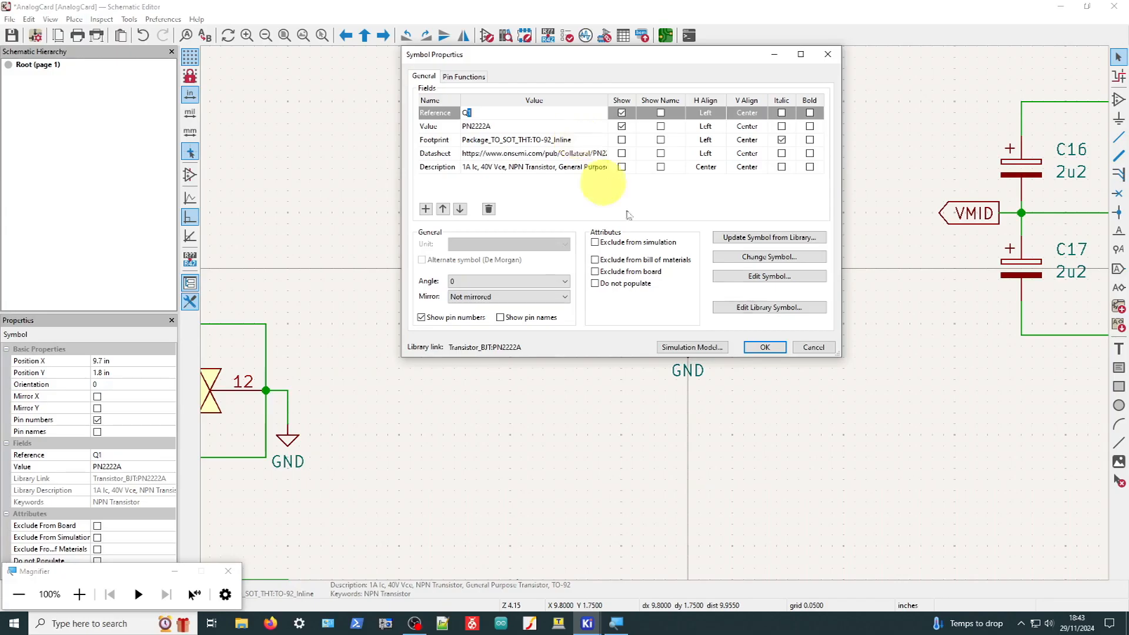
click(826, 348)
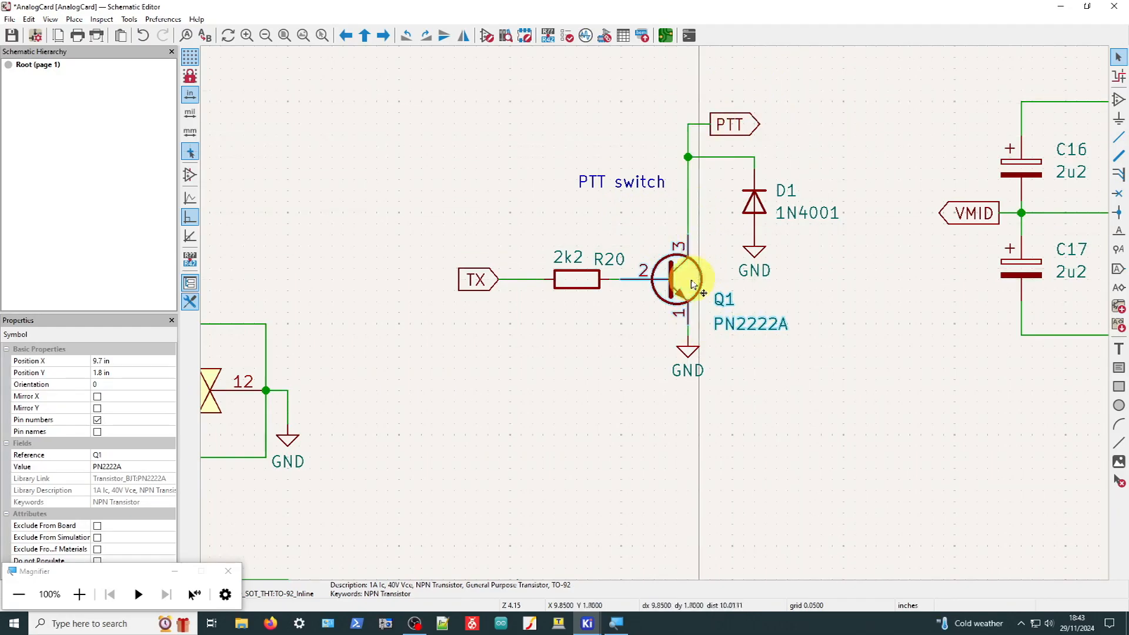
Examine the polarised capacitors C16, C17 and C21 in the power supply section
scroll(691, 290, down, 2)
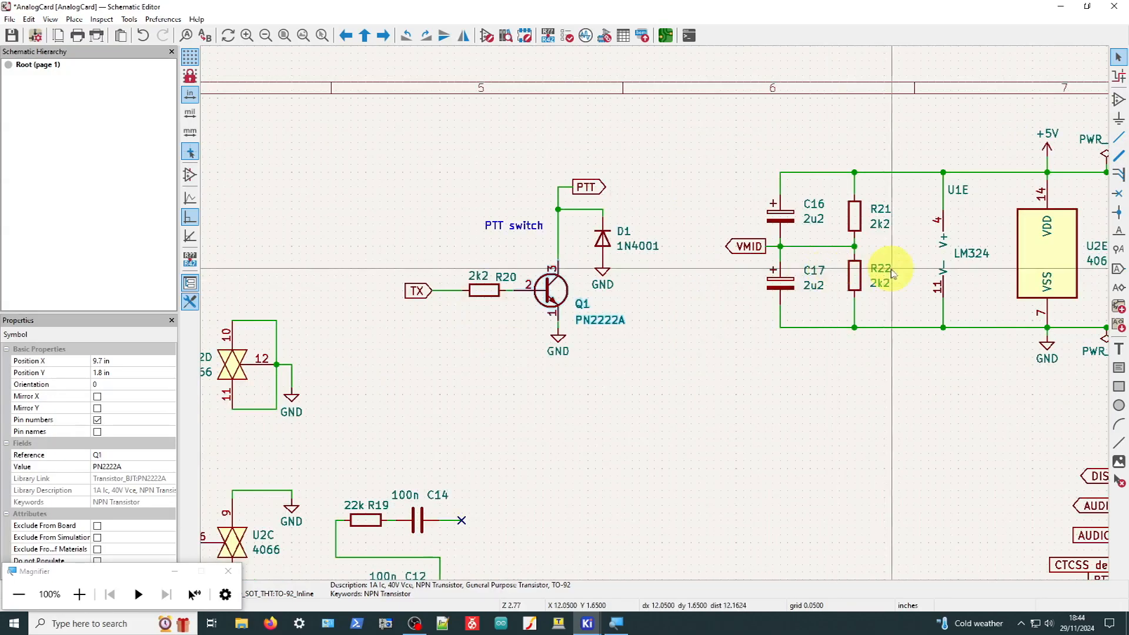
scroll(887, 270, up, 2)
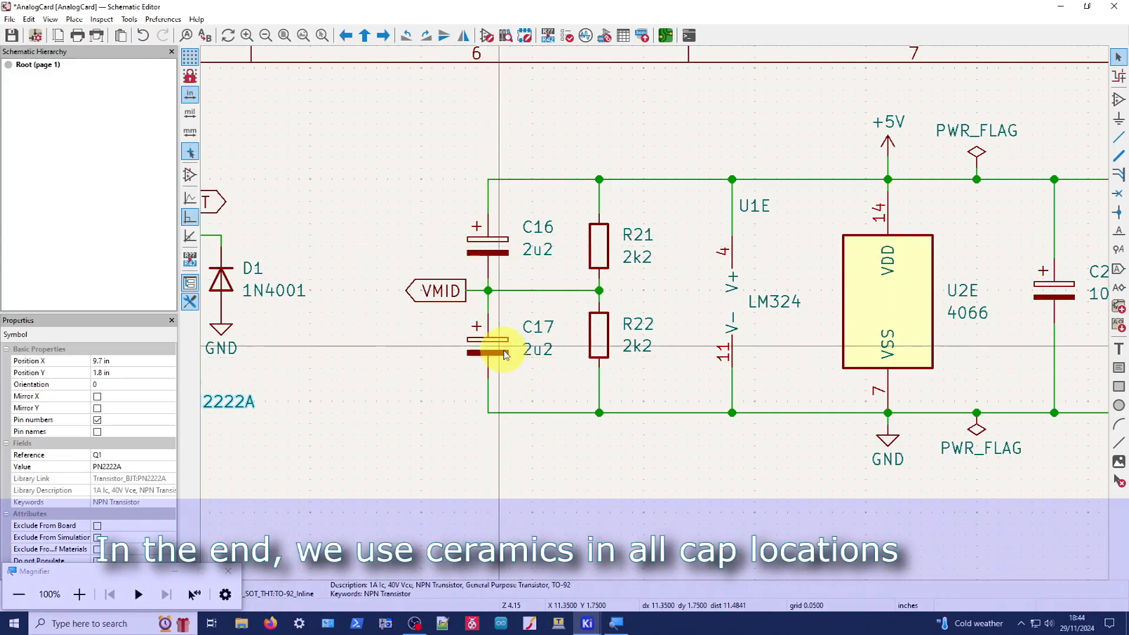
middle_drag(957, 302, 548, 325)
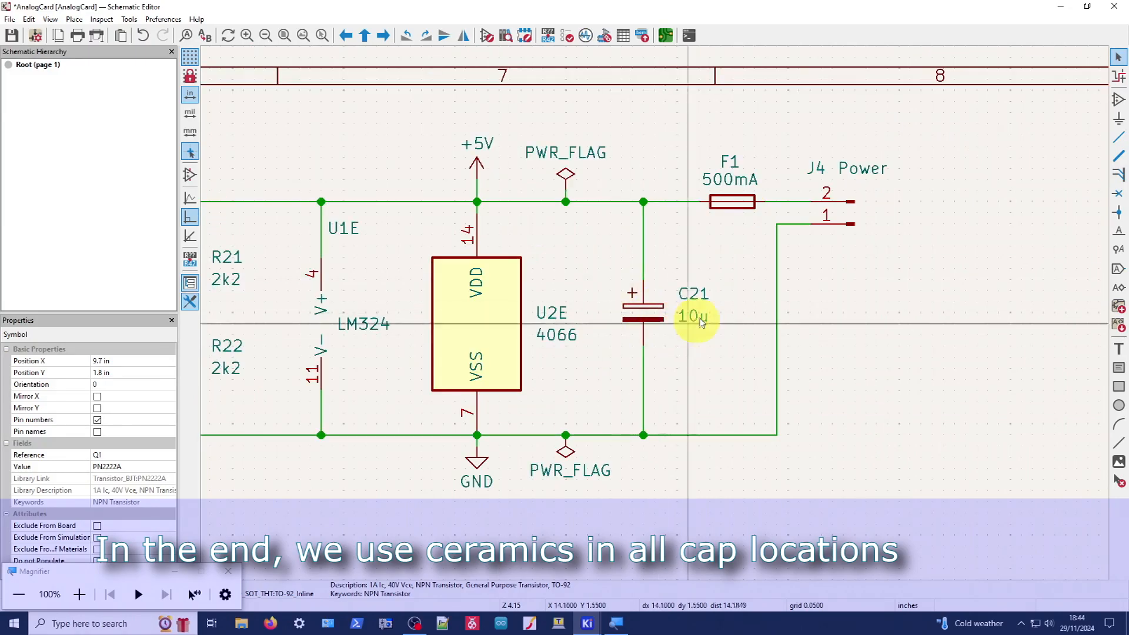
scroll(275, 323, down, 2)
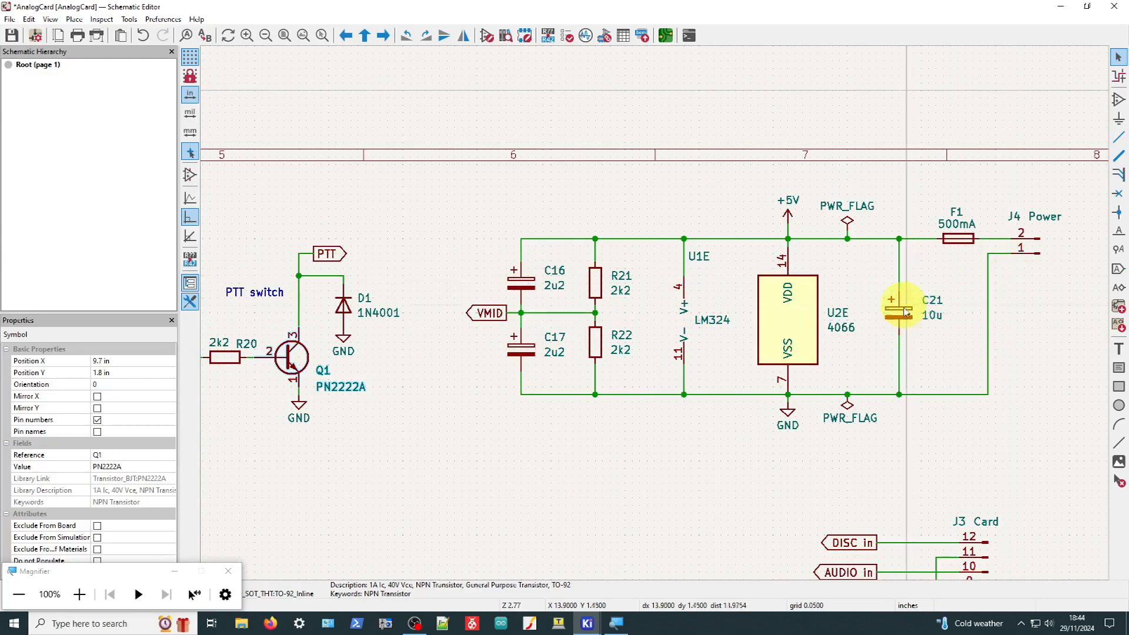
scroll(900, 315, up, 3)
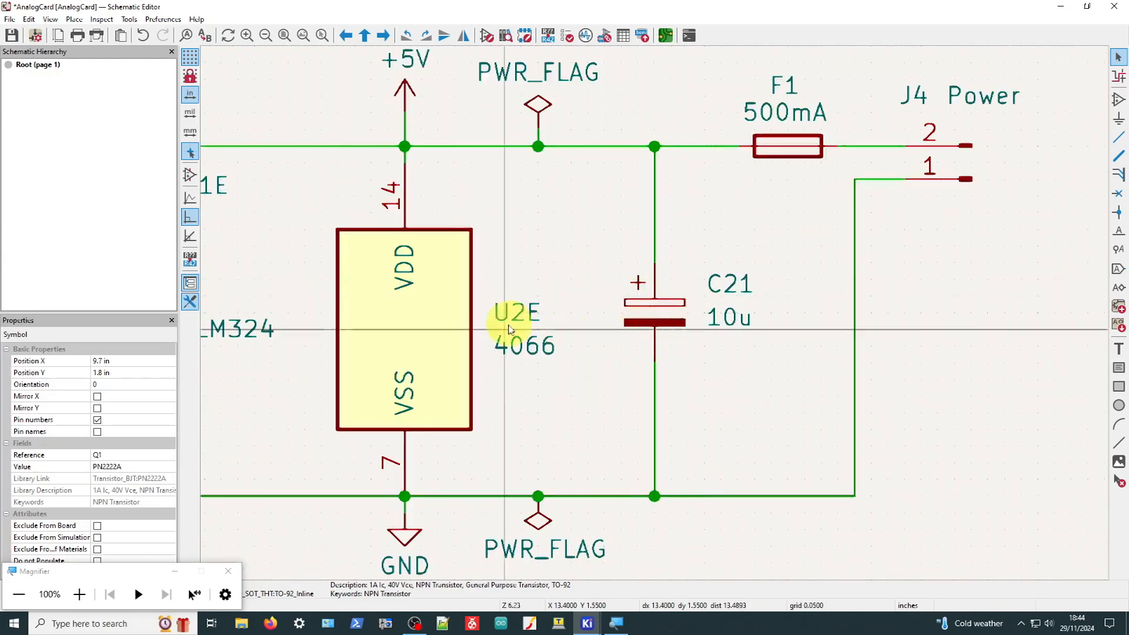
scroll(470, 377, down, 2)
scroll(432, 393, down, 2)
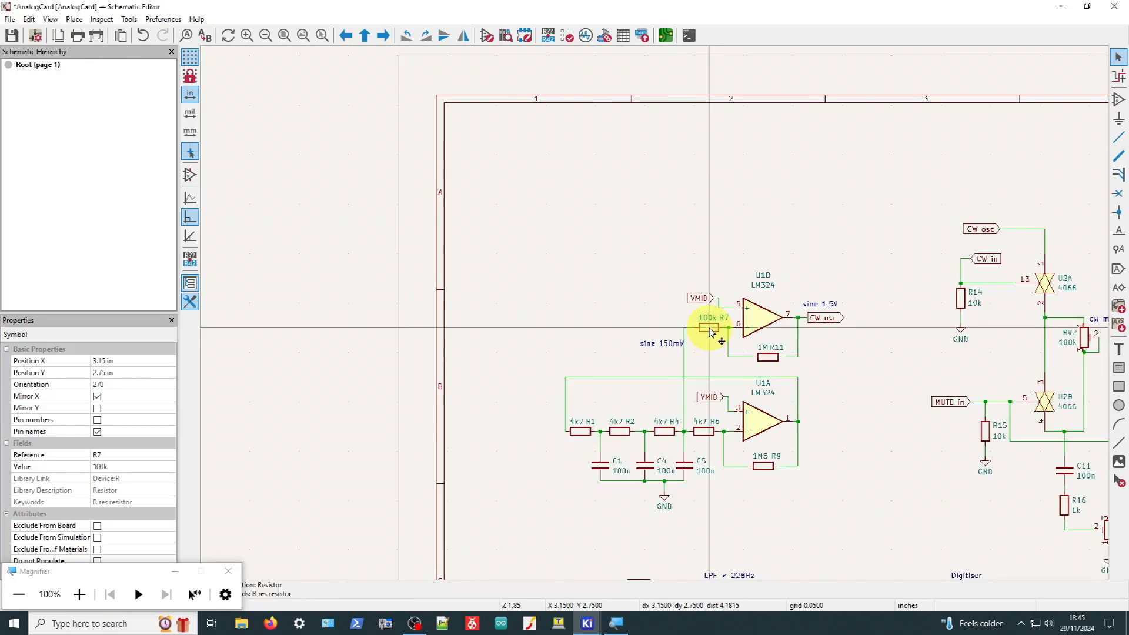
Bring up the footprint chooser for the footprint field of 100k resistor R7 and filter the library by "0805"
double_click(710, 330)
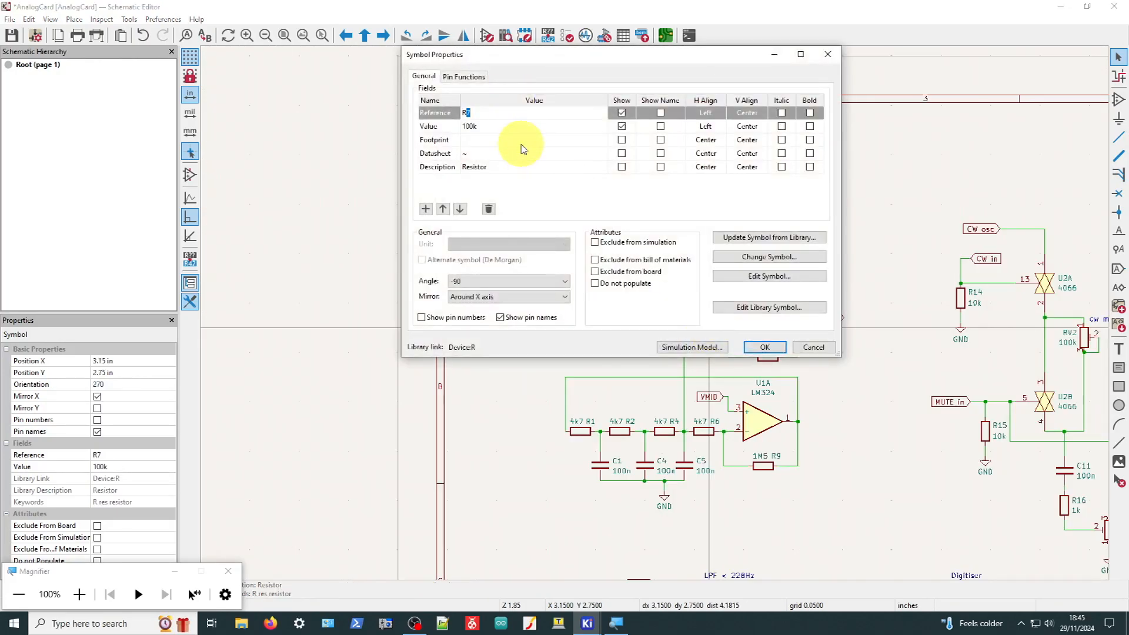
click(522, 140)
click(660, 138)
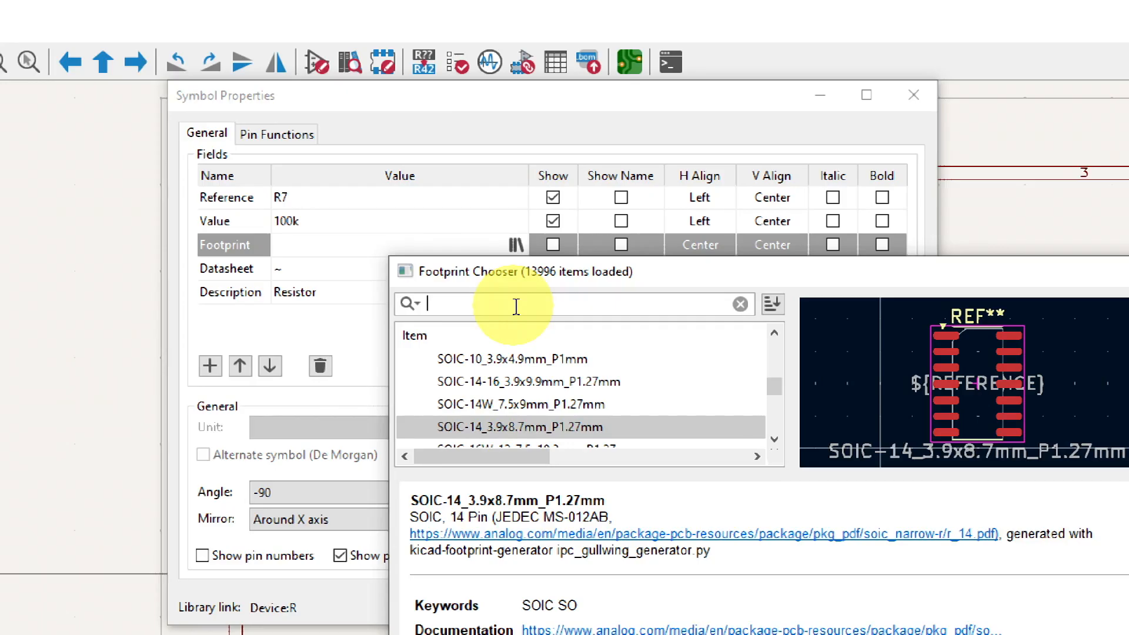
text(0805)
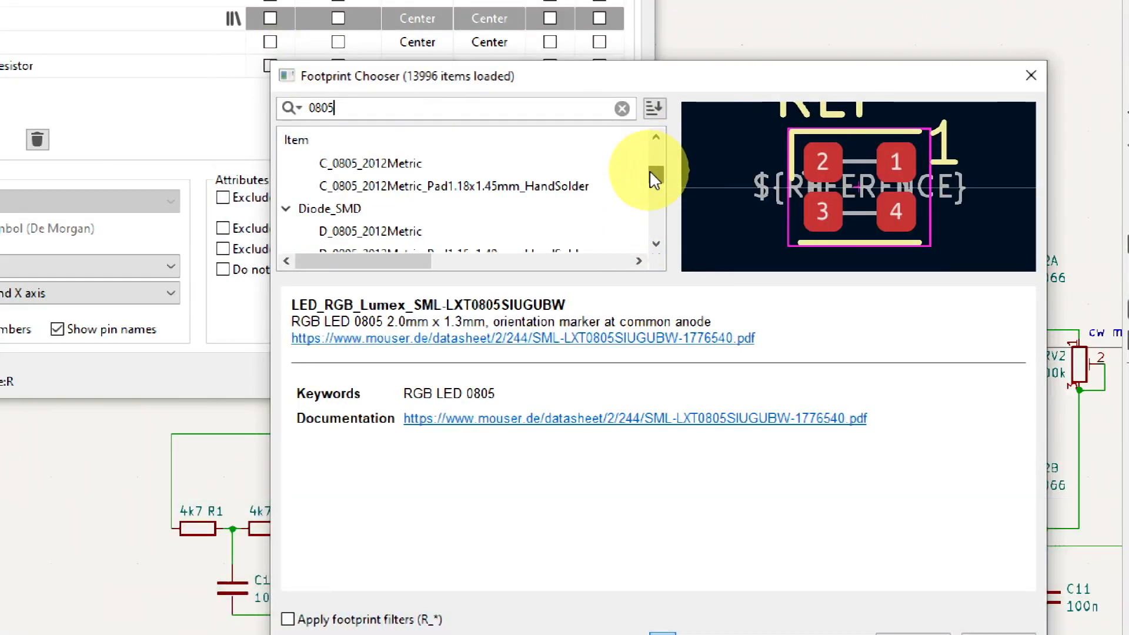
Compare the two Resistor_SMD 0805 footprints and assign R_0805_2012Metric_Pad1.20x1.40mm_HandSolder to R7
drag(650, 173, 649, 221)
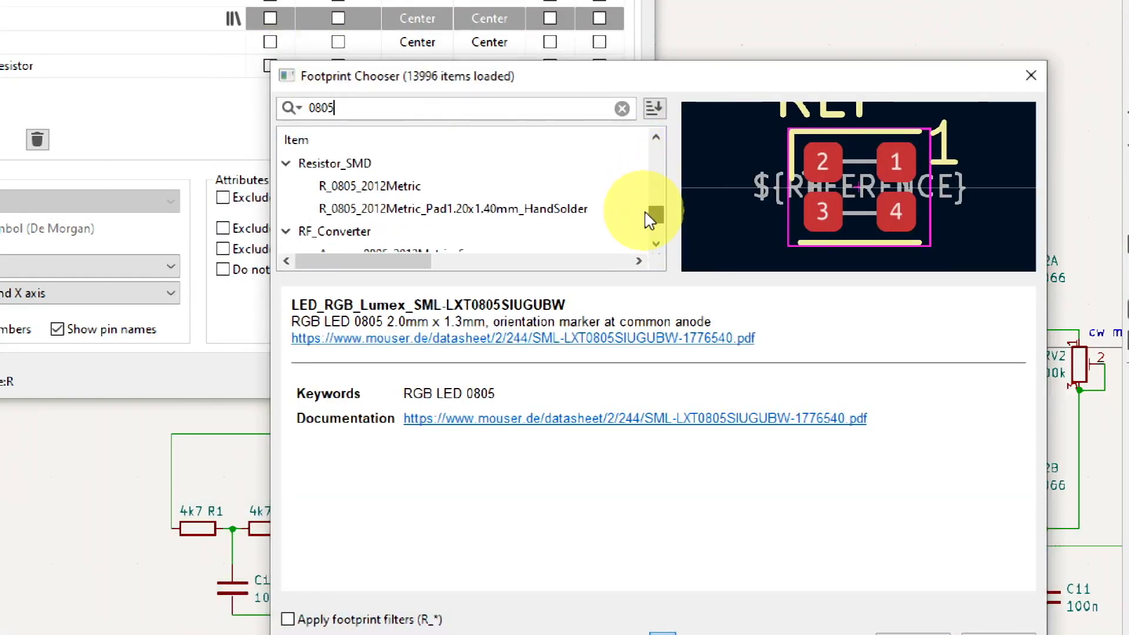
click(377, 189)
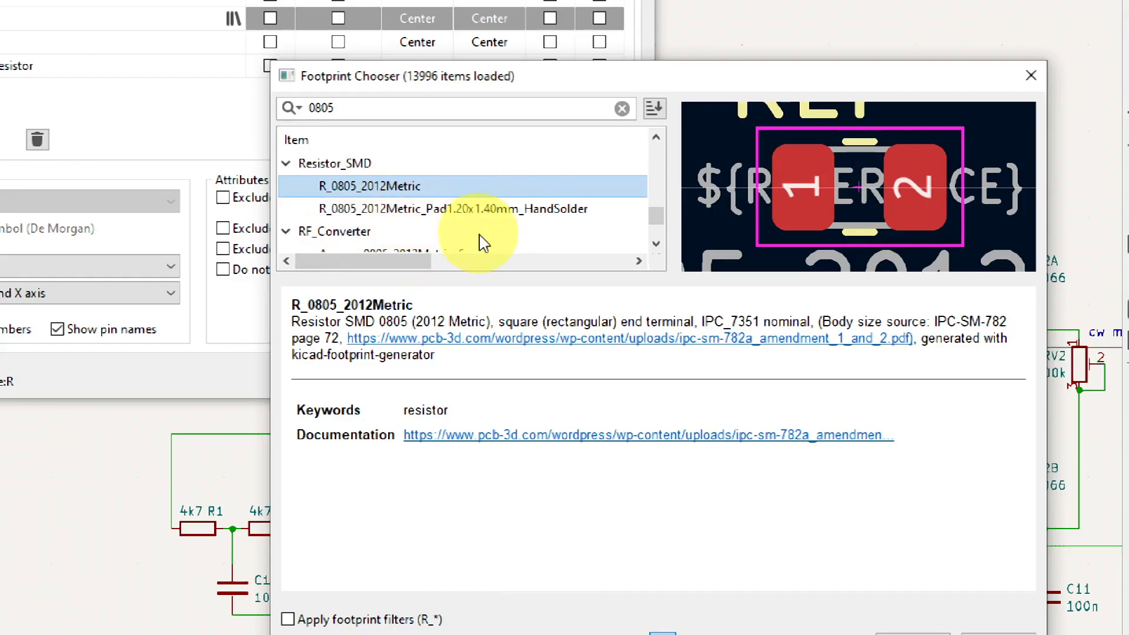
click(344, 209)
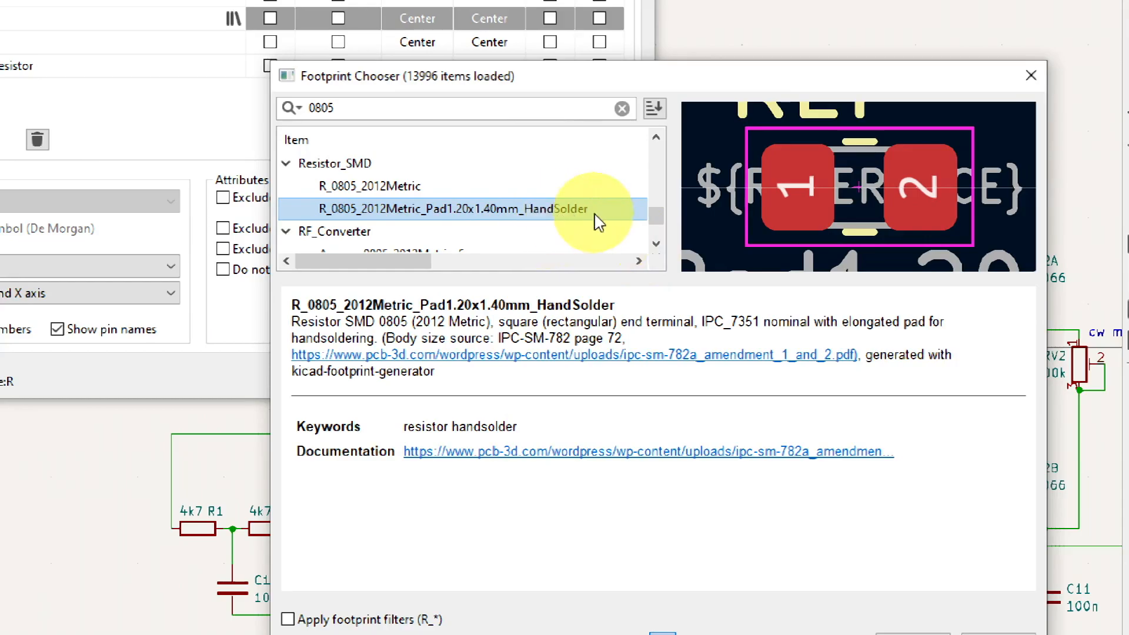
click(341, 188)
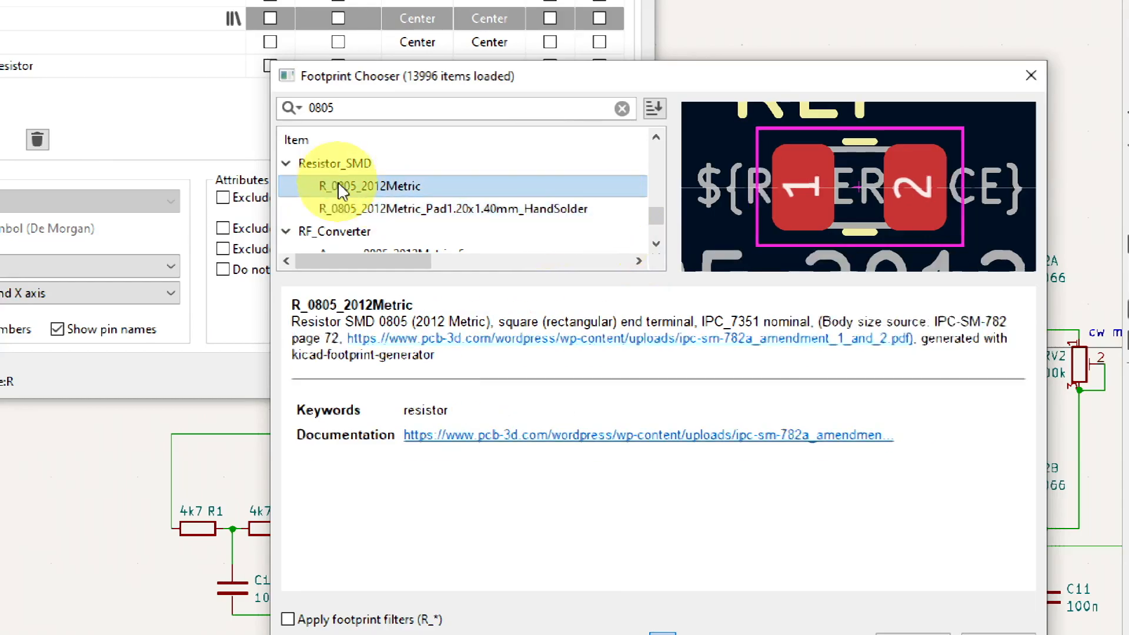
click(368, 213)
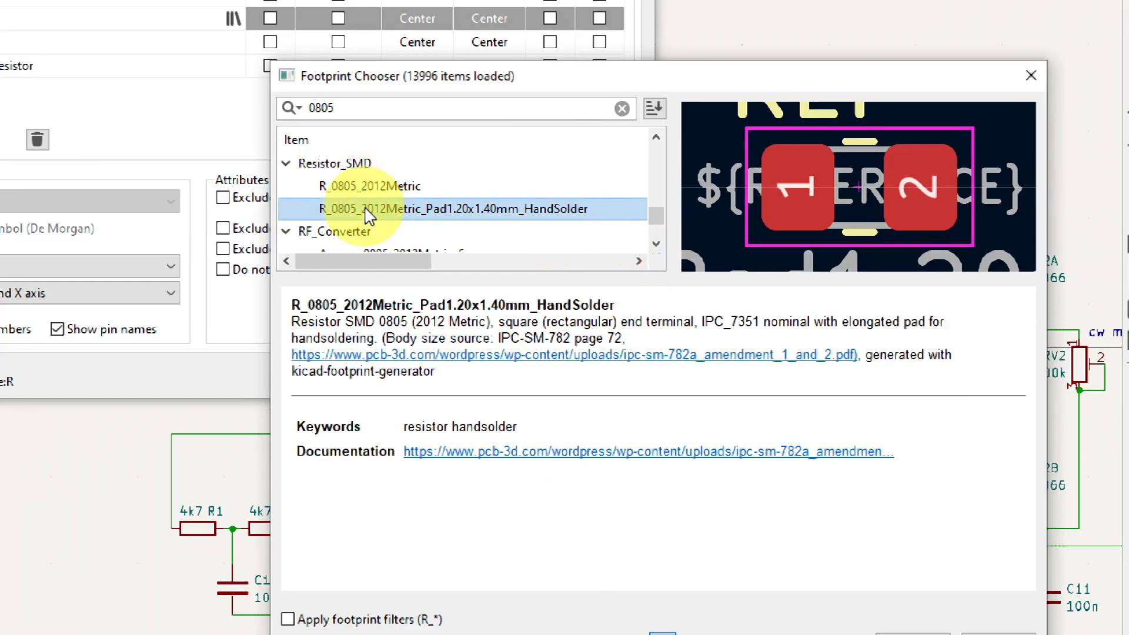
click(365, 185)
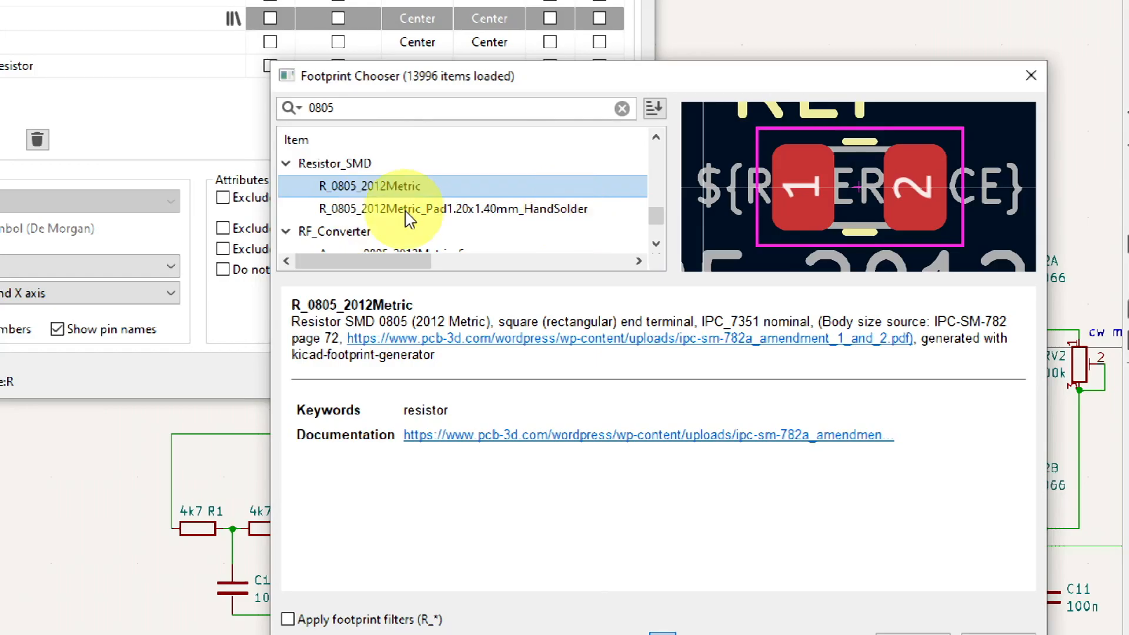
click(404, 212)
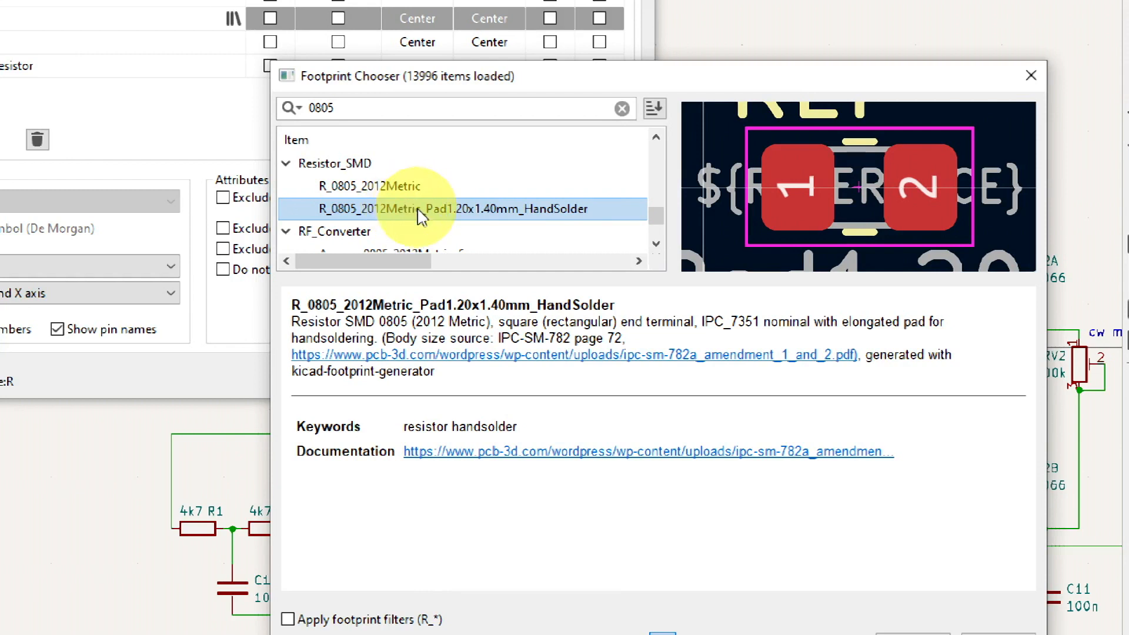
double_click(417, 213)
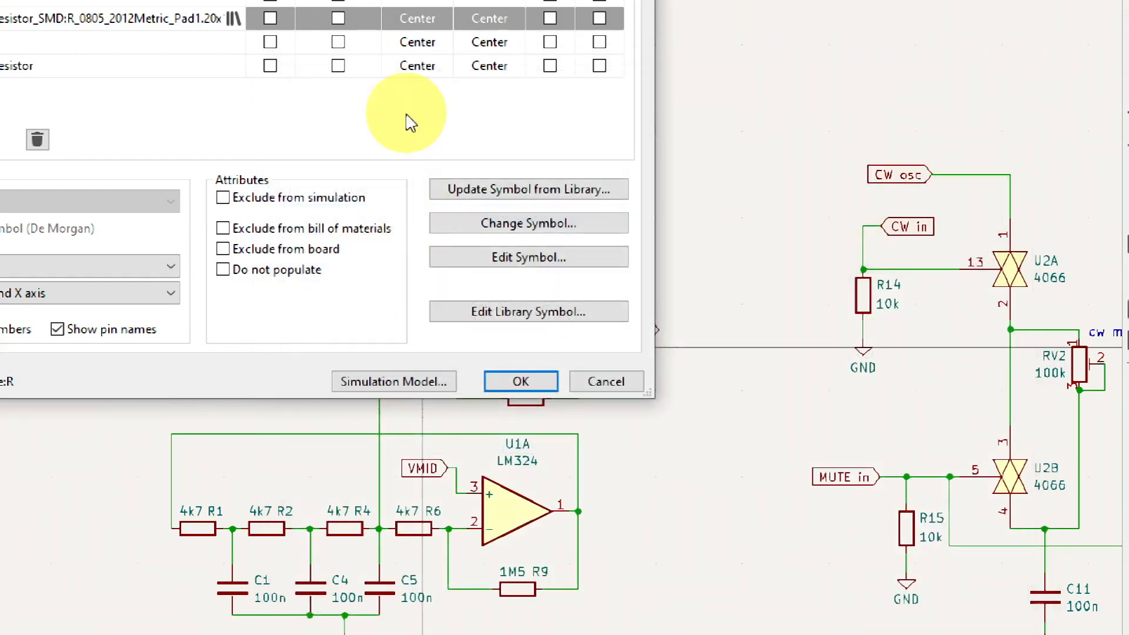
Copy the full hand-solder 0805 footprint name from R7's footprint field and apply the symbol properties
click(400, 248)
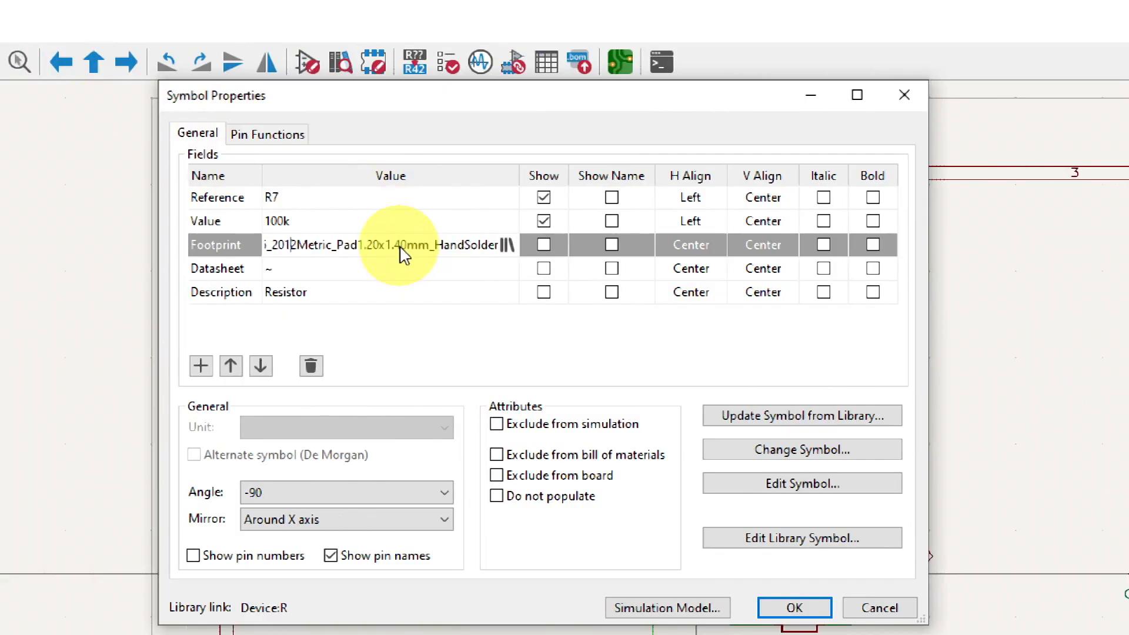
double_click(400, 247)
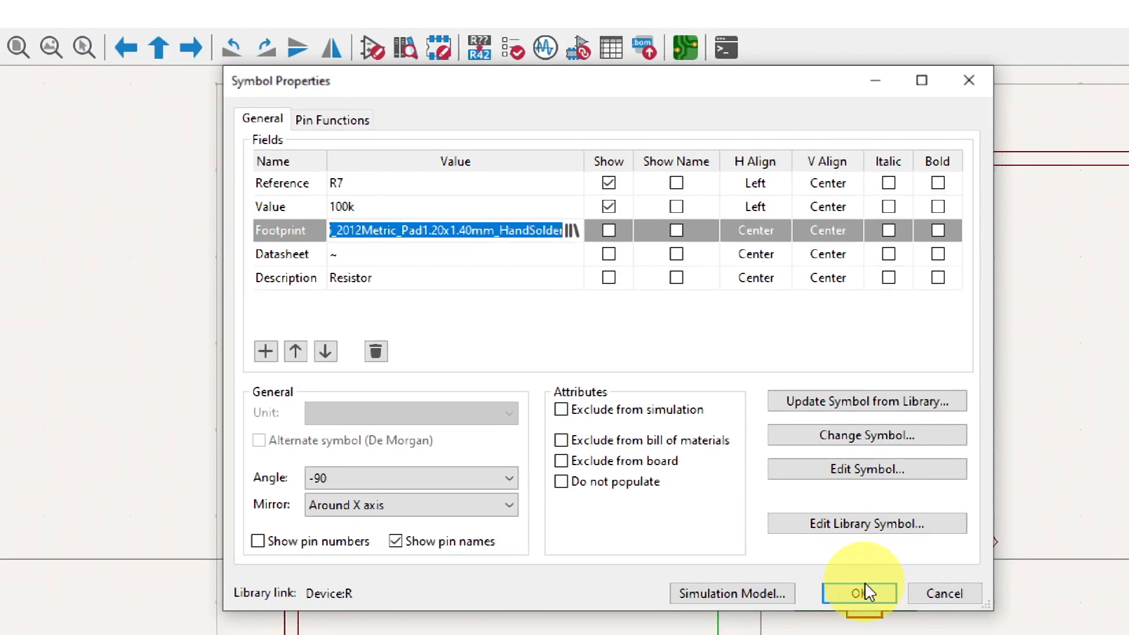
click(867, 608)
Paste the copied hand-solder 0805 footprint name into the footprint field of 1M resistor R11 and apply the symbol properties
scroll(471, 331, down, 2)
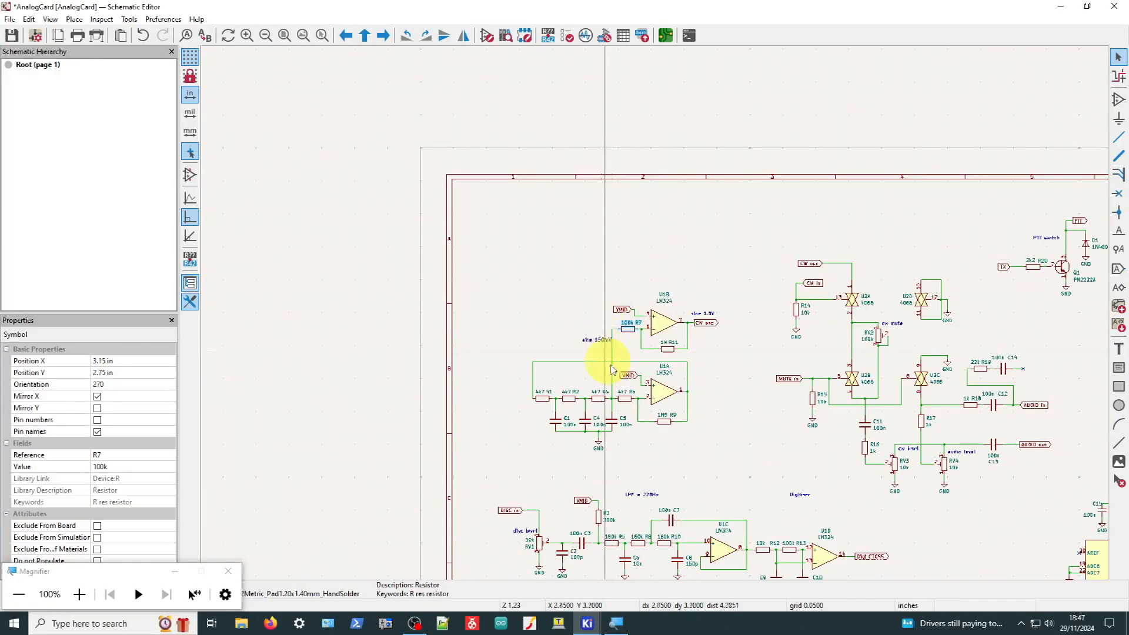
scroll(617, 400, up, 4)
click(791, 223)
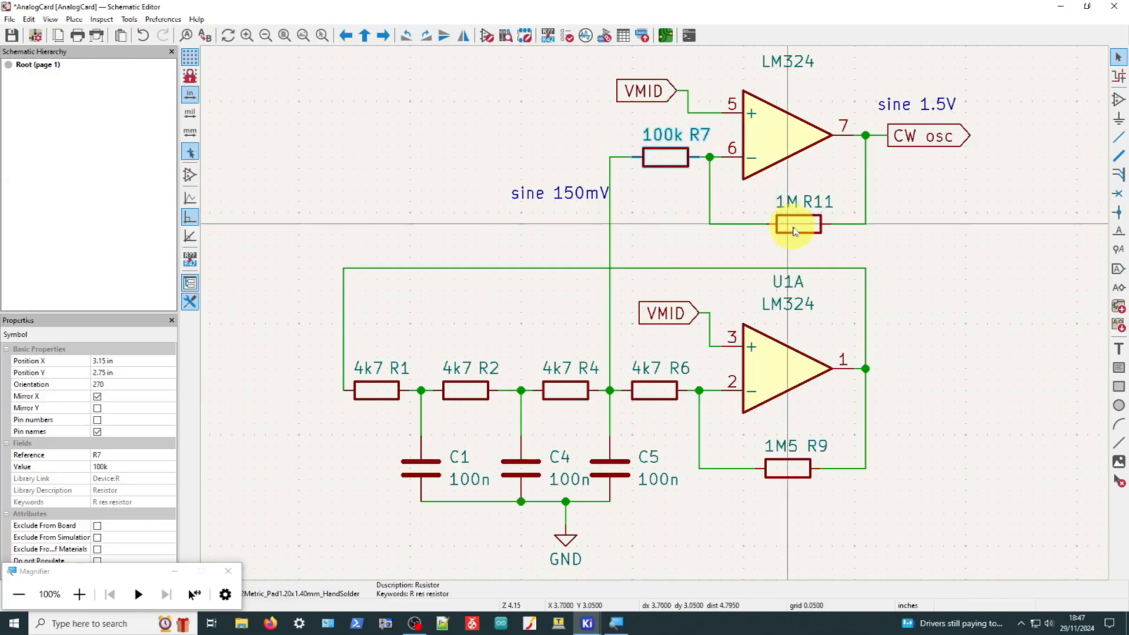
double_click(788, 224)
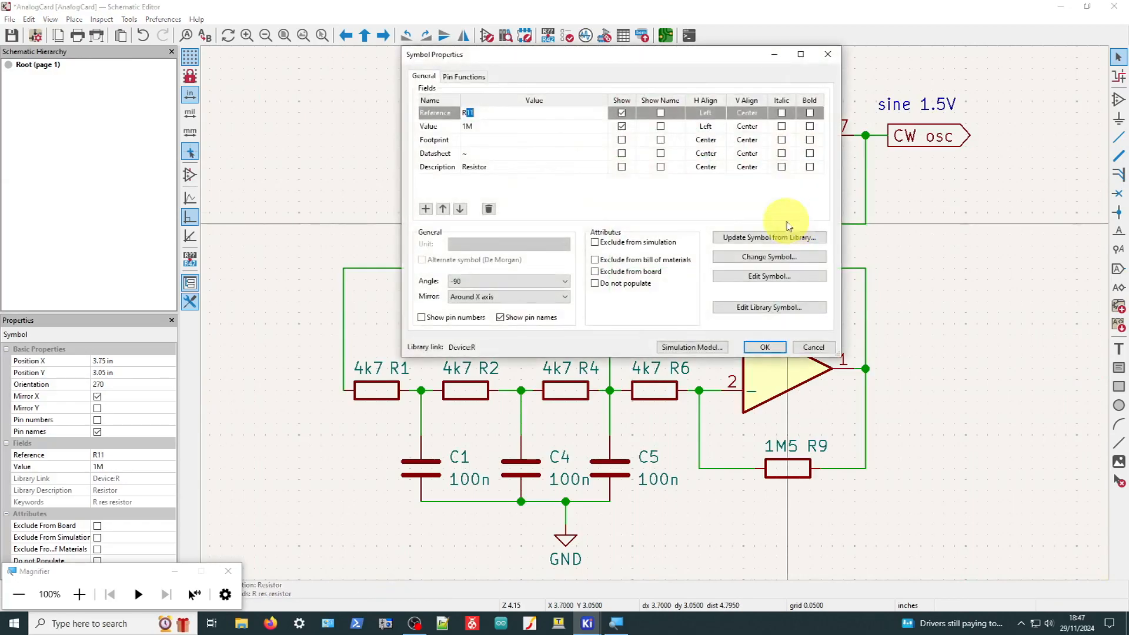
click(504, 141)
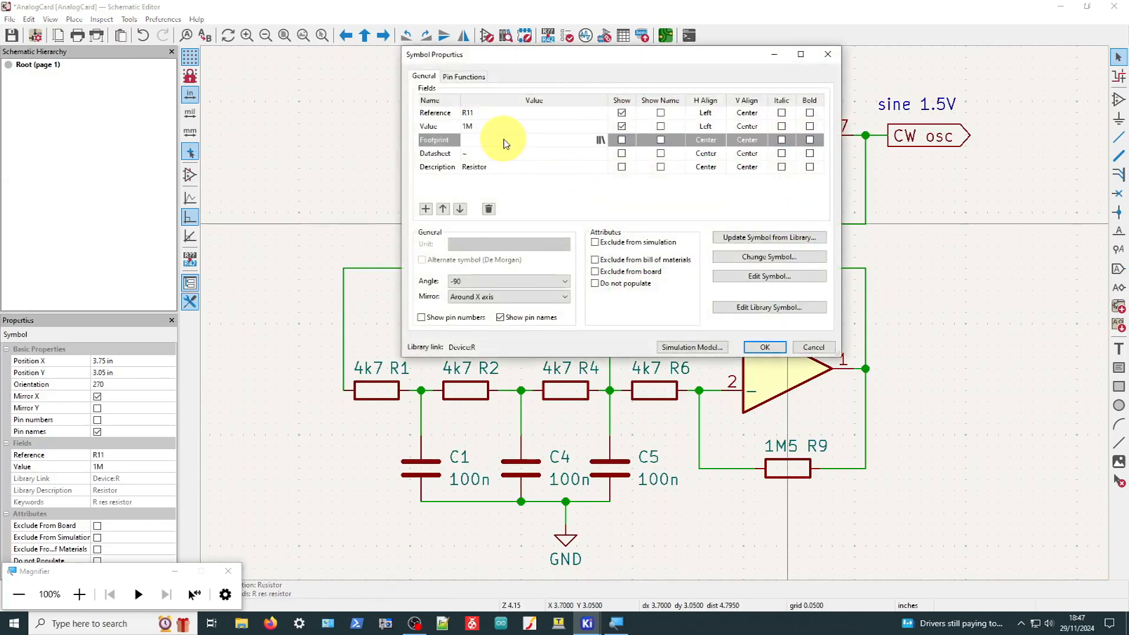
key(ctrl+v)
click(764, 347)
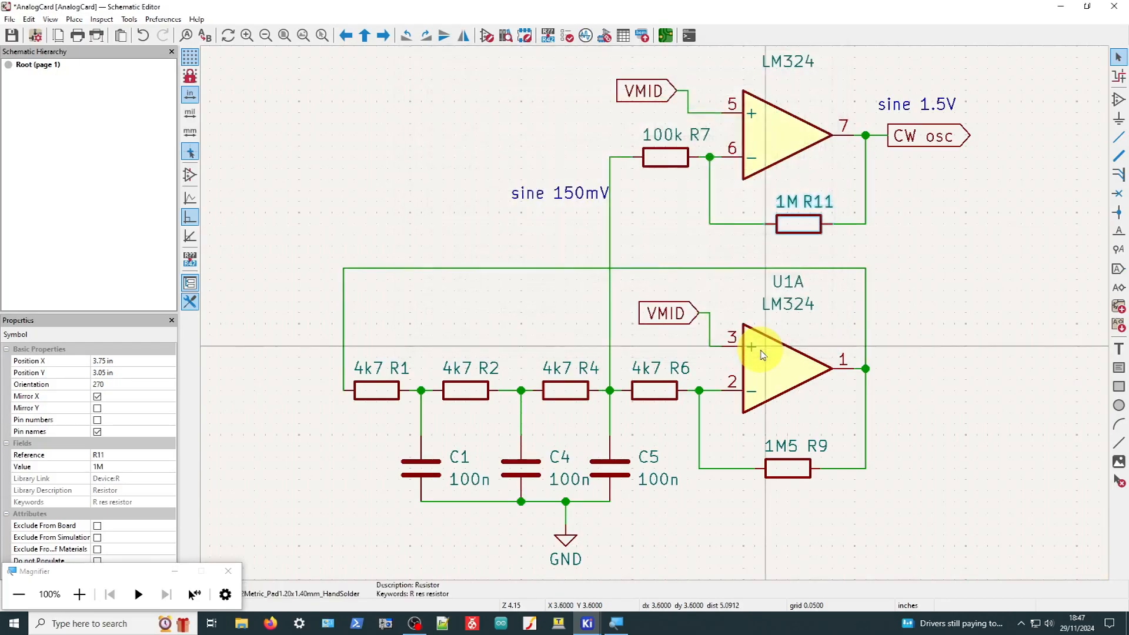
Assign the footprint Resistor_SMD:R_0805_2012Metric_Pad1.20x1.40mm_HandSolder to 4k7 resistors R1 and R2, applying each symbol's properties
double_click(388, 390)
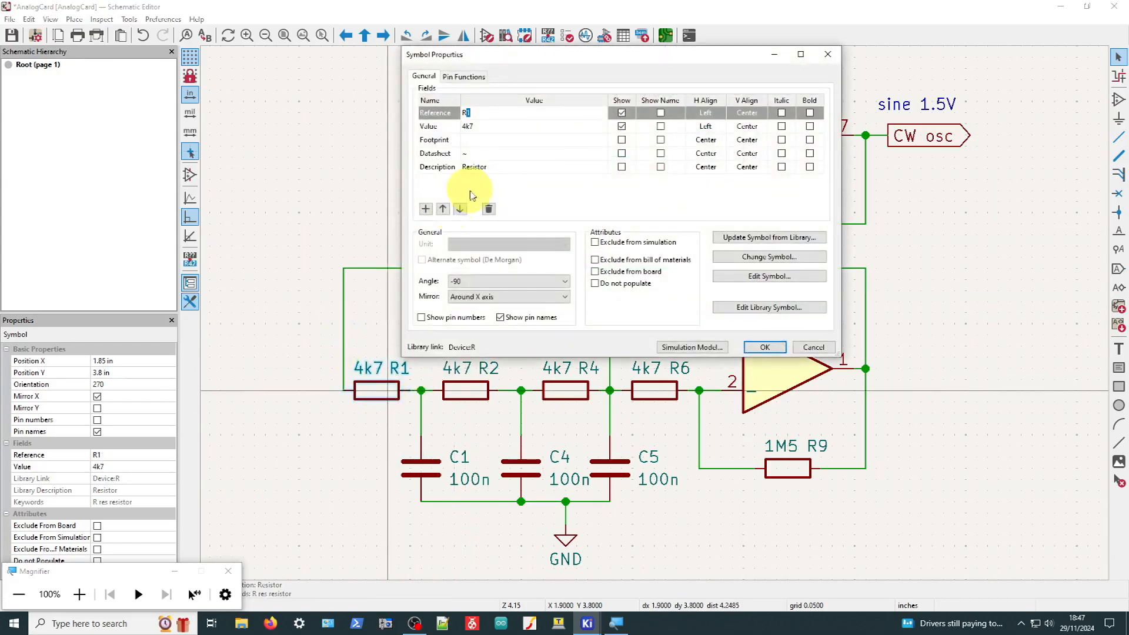
click(467, 143)
text(Resistor_SMD:R_0805_2012Metric_Pad1.20x1.40mm_HandSolder)
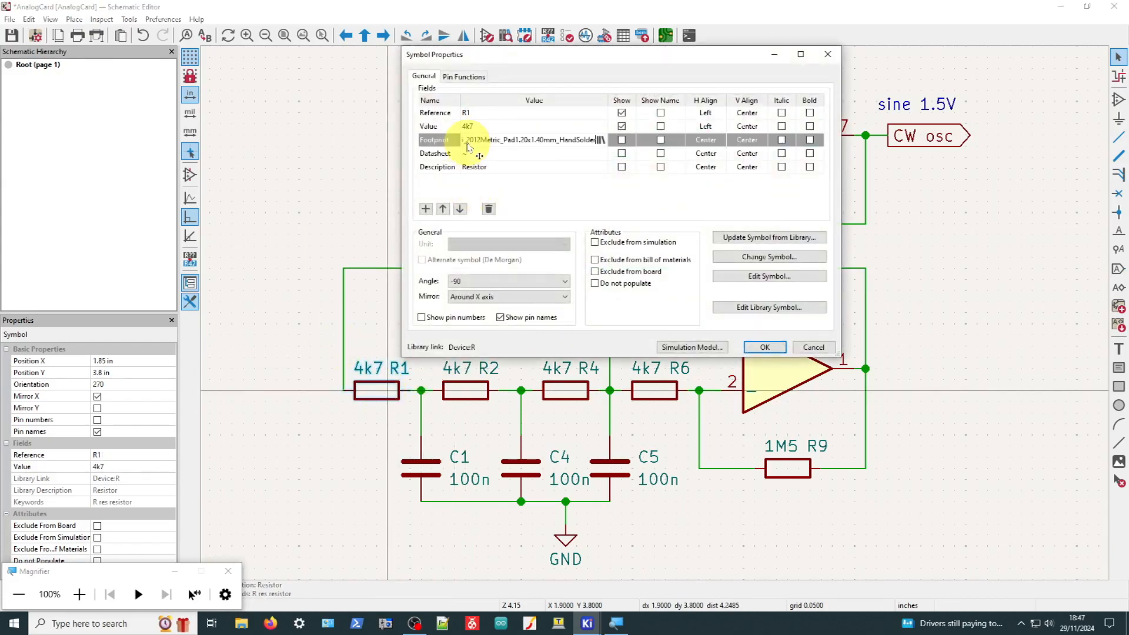
click(764, 347)
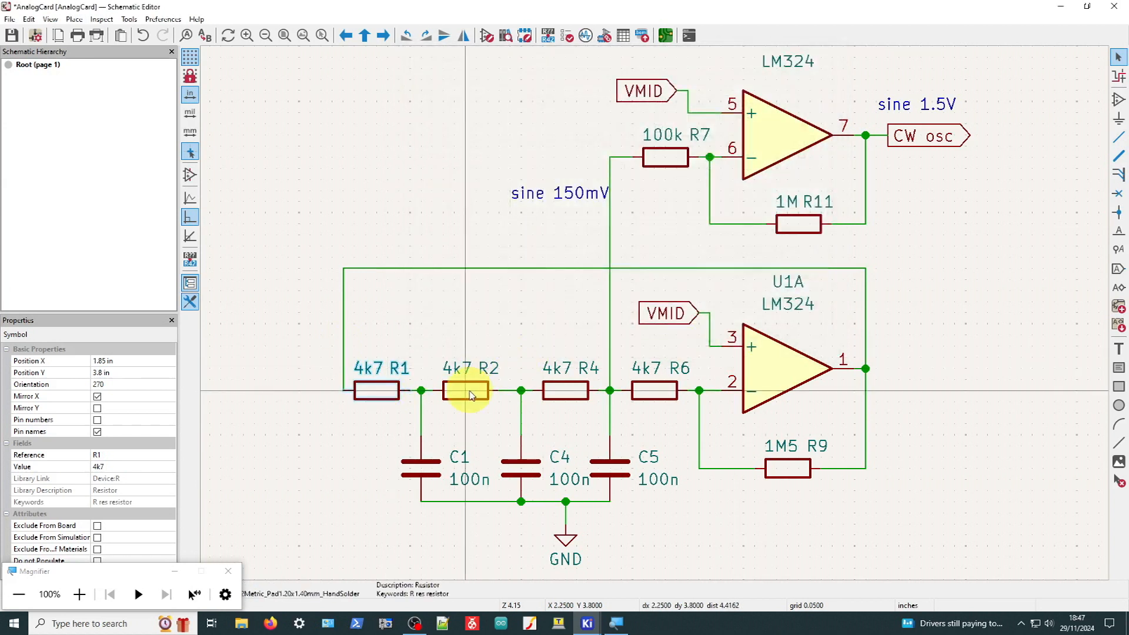
double_click(470, 393)
click(479, 142)
text(Resistor_SMD:R_0805_2012Metric_Pad1.20x1.40mm_HandSolder)
click(764, 347)
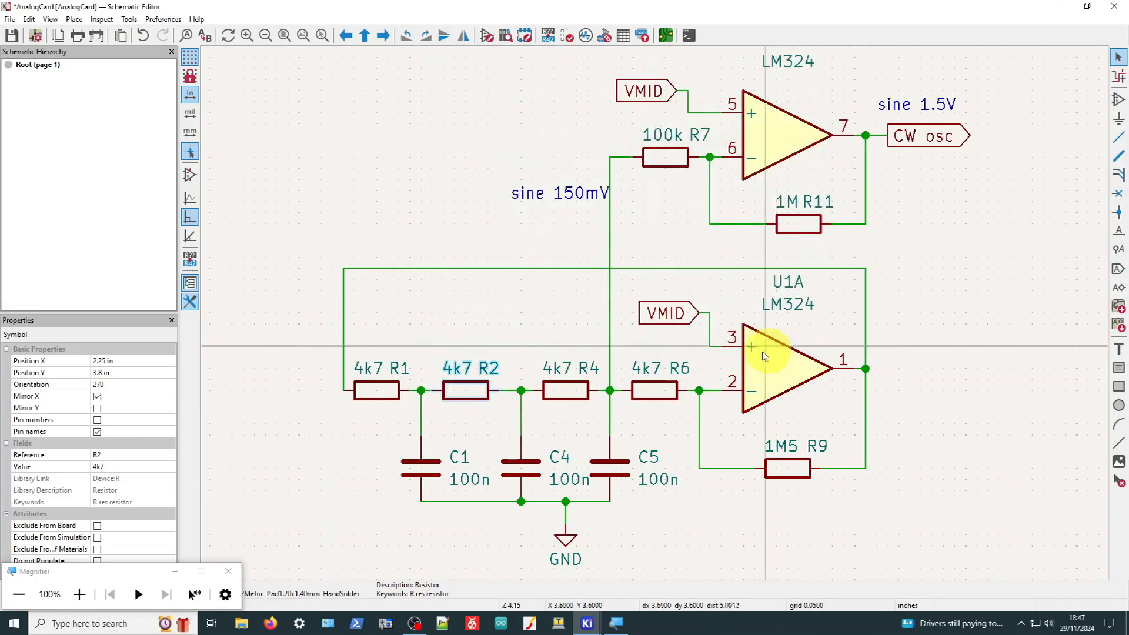
Assign the footprint Resistor_SMD:R_0805_2012Metric_Pad1.20x1.40mm_HandSolder to 4k7 resistors R4 and R6, applying each symbol's properties
double_click(565, 388)
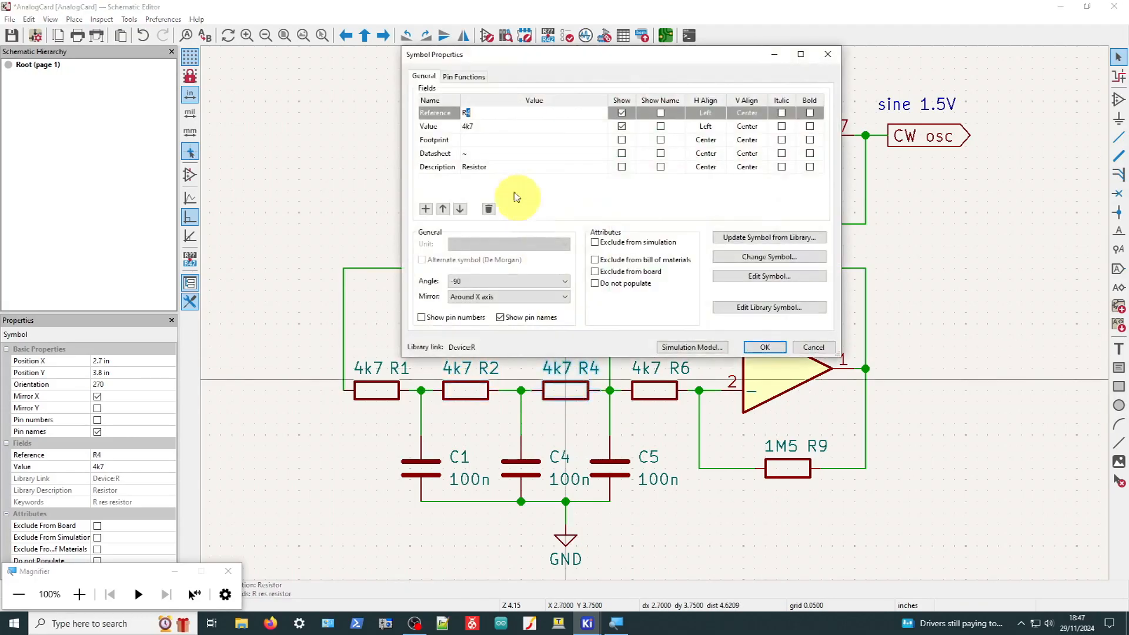
click(481, 143)
text(Resistor_SMD:R_0805_2012Metric_Pad1.20x1.40mm_HandSolder)
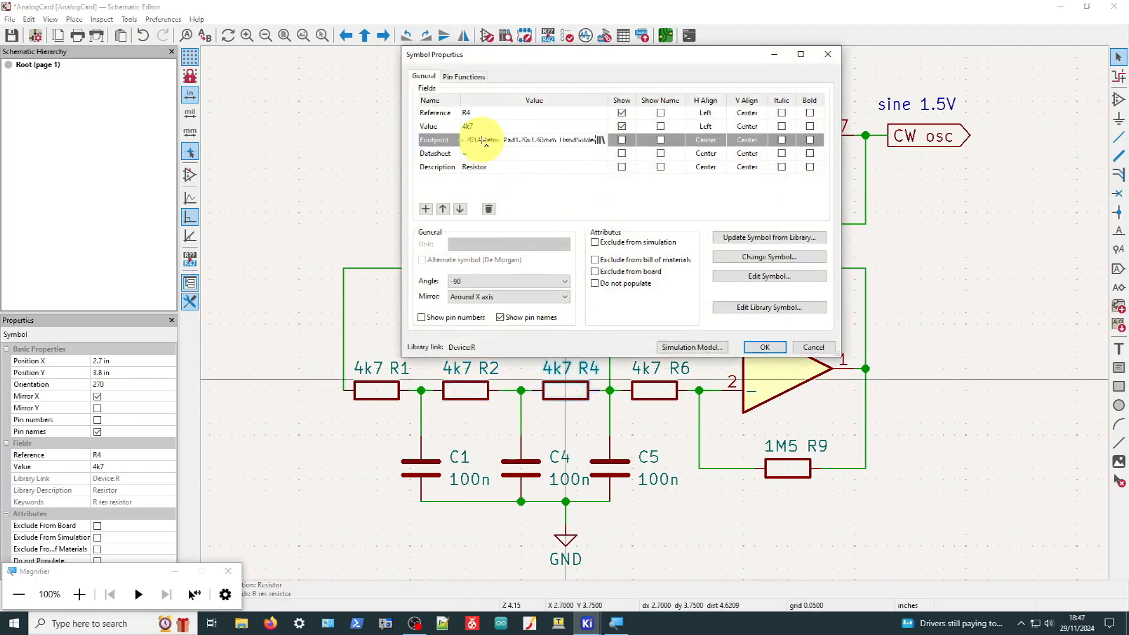
click(764, 348)
double_click(654, 390)
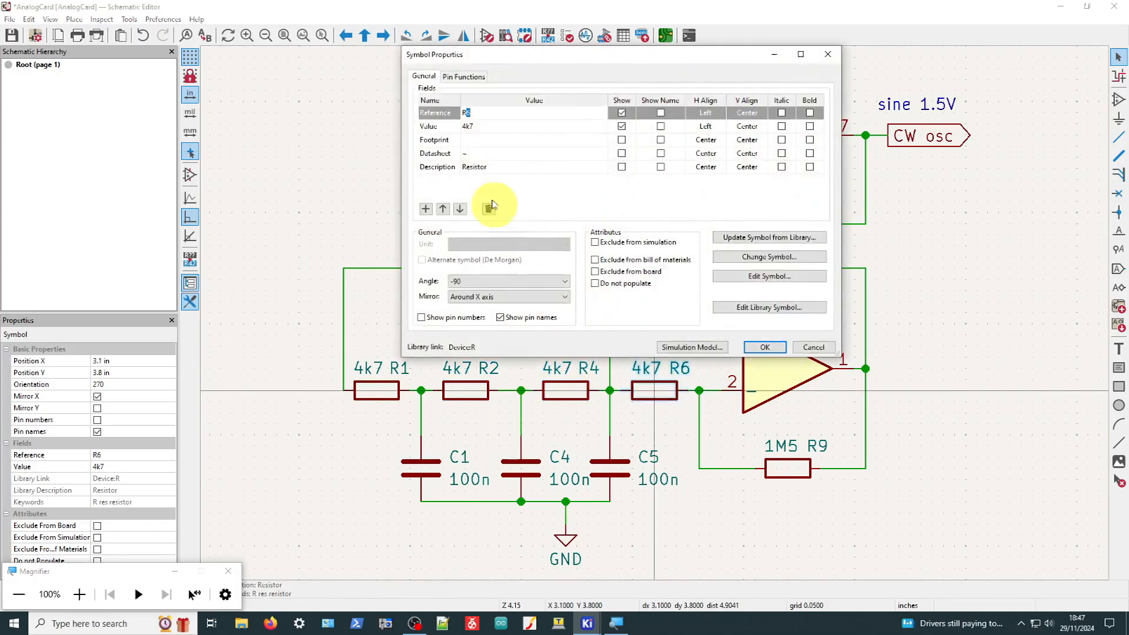
click(469, 141)
text(Resistor_SMD:R_0805_2012Metric_Pad1.20x1.40mm_HandSolder)
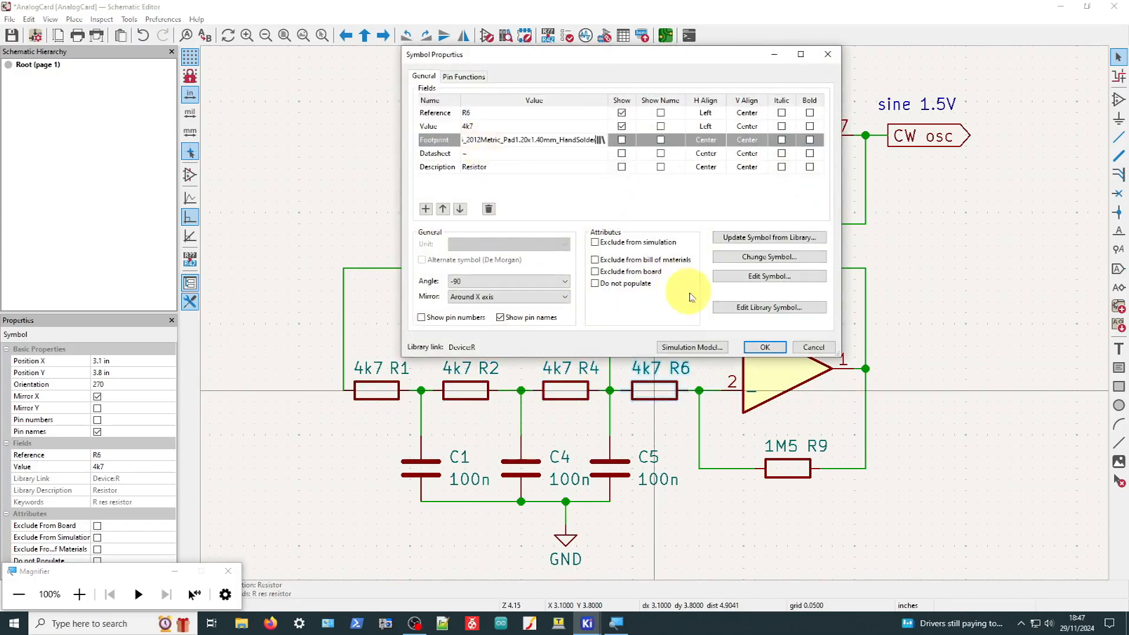
click(767, 347)
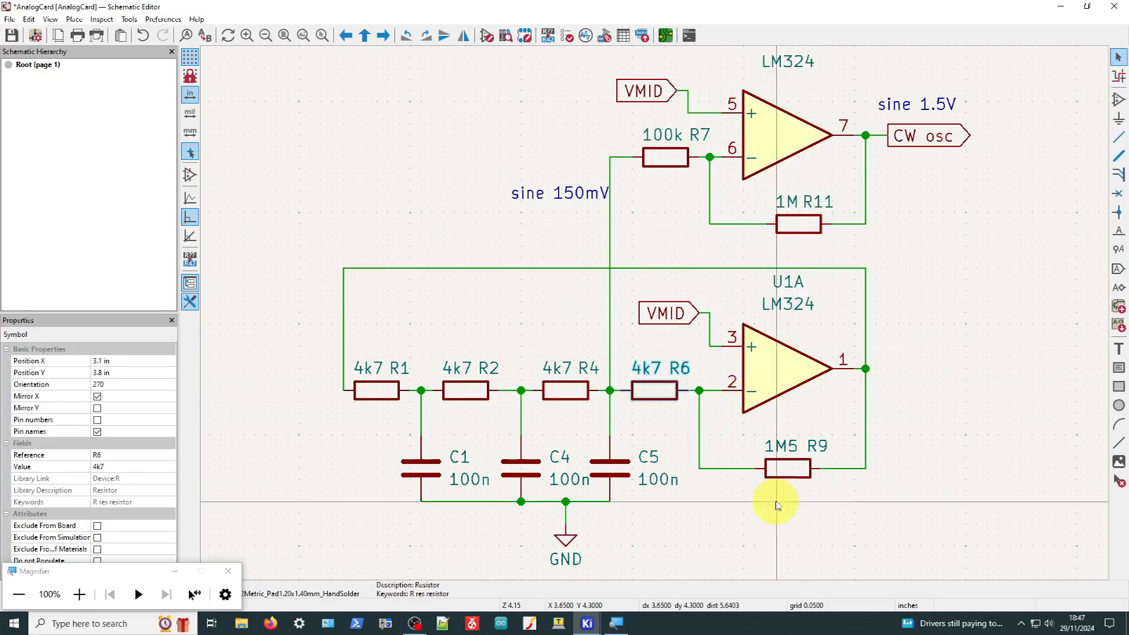
Paste the copied hand-solder 0805 resistor footprint name into the footprint field of 1M5 resistor R9 and apply the symbol properties
double_click(788, 468)
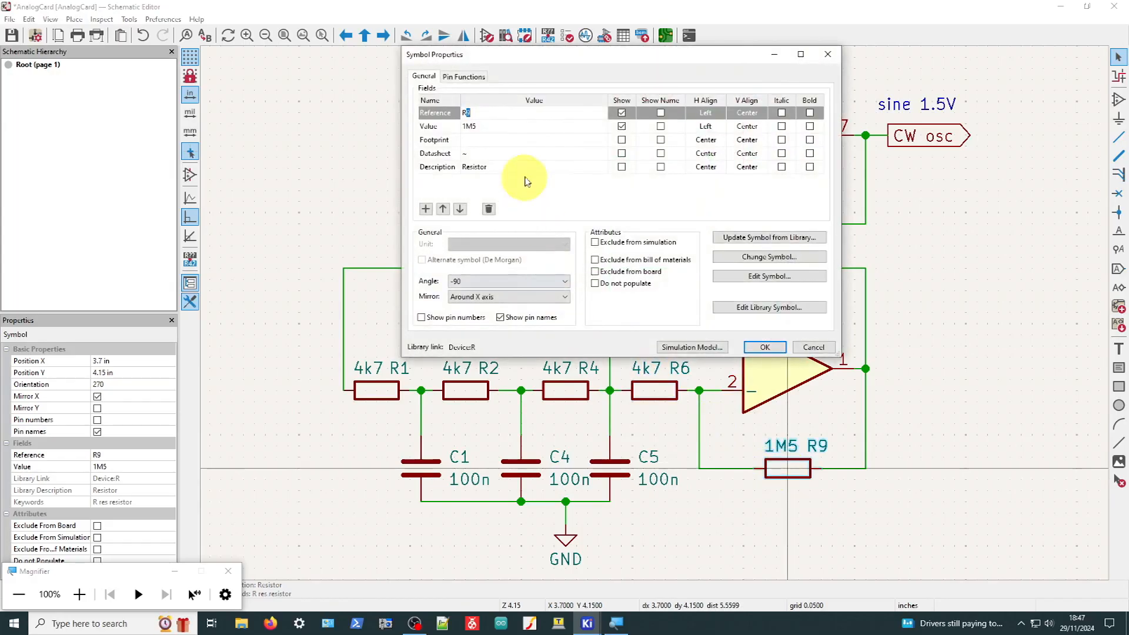
click(516, 141)
click(764, 347)
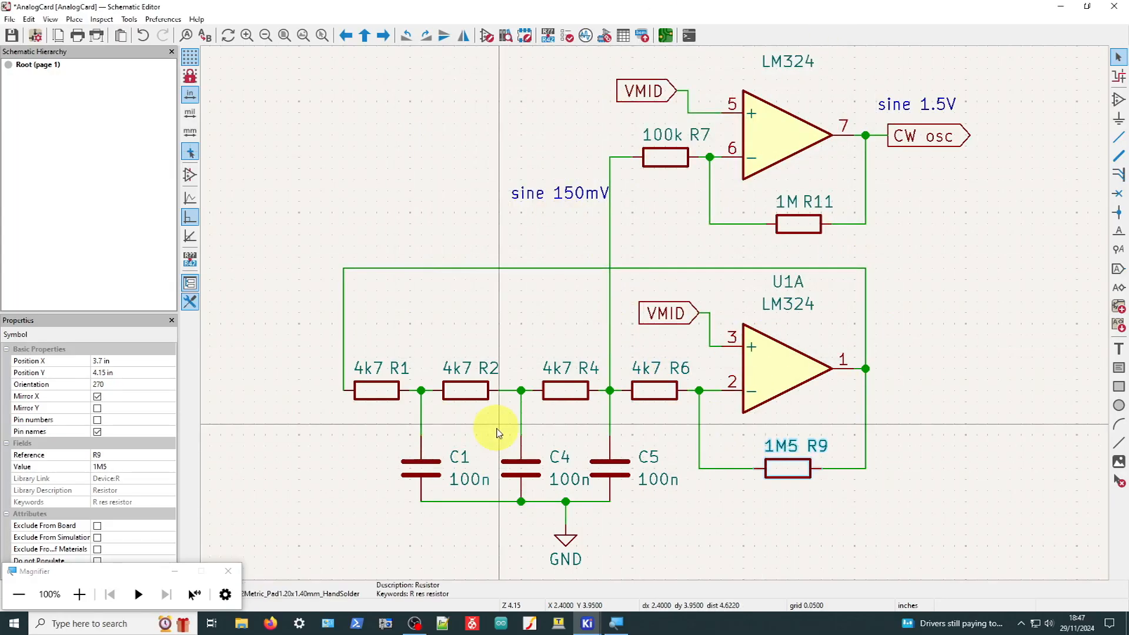
Bring up the footprint chooser for the footprint field of 100n capacitor C1 and filter the library by "0805"
double_click(418, 469)
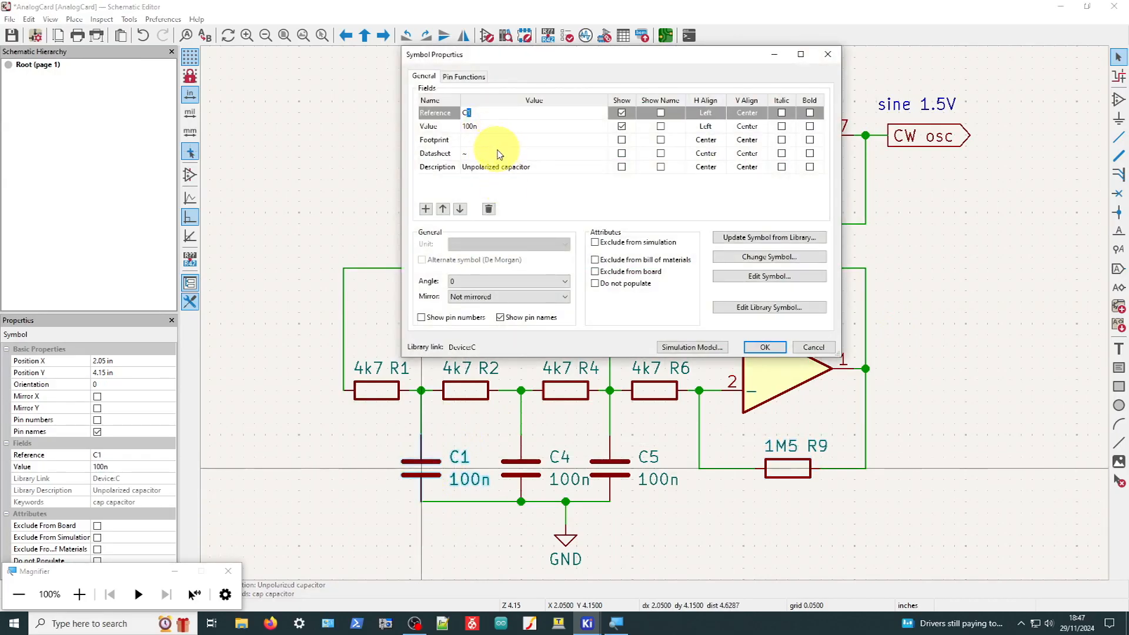
click(564, 141)
click(600, 140)
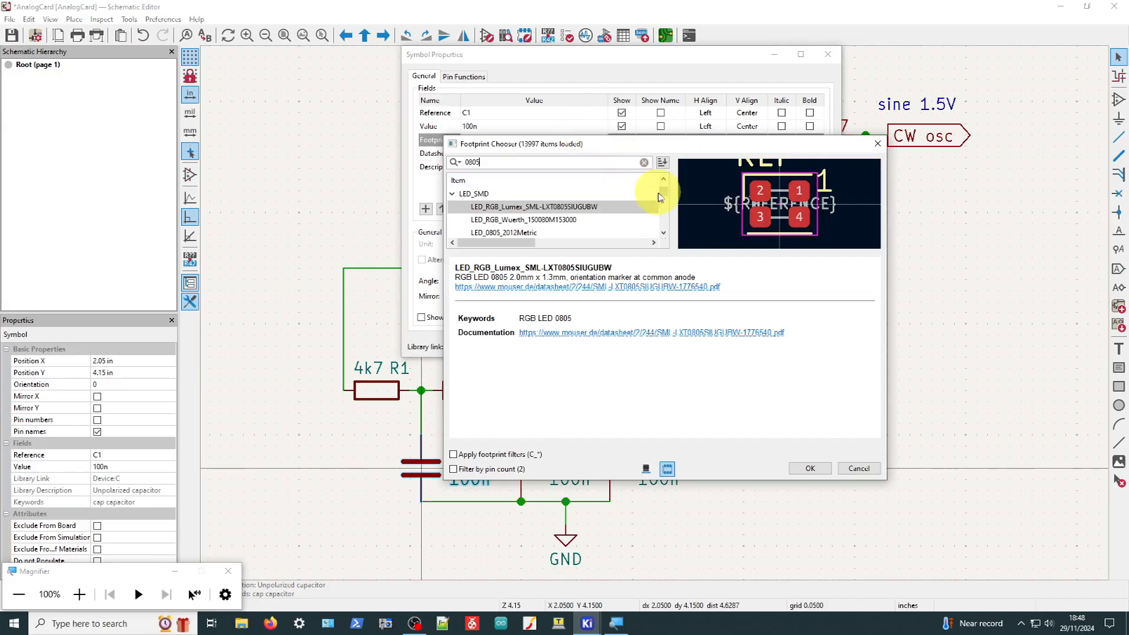
Compare the two Capacitor_SMD 0805 footprints, assign C_0805_2012Metric_Pad1.18x1.45mm_HandSolder to C1 and apply the symbol properties
drag(663, 193, 665, 199)
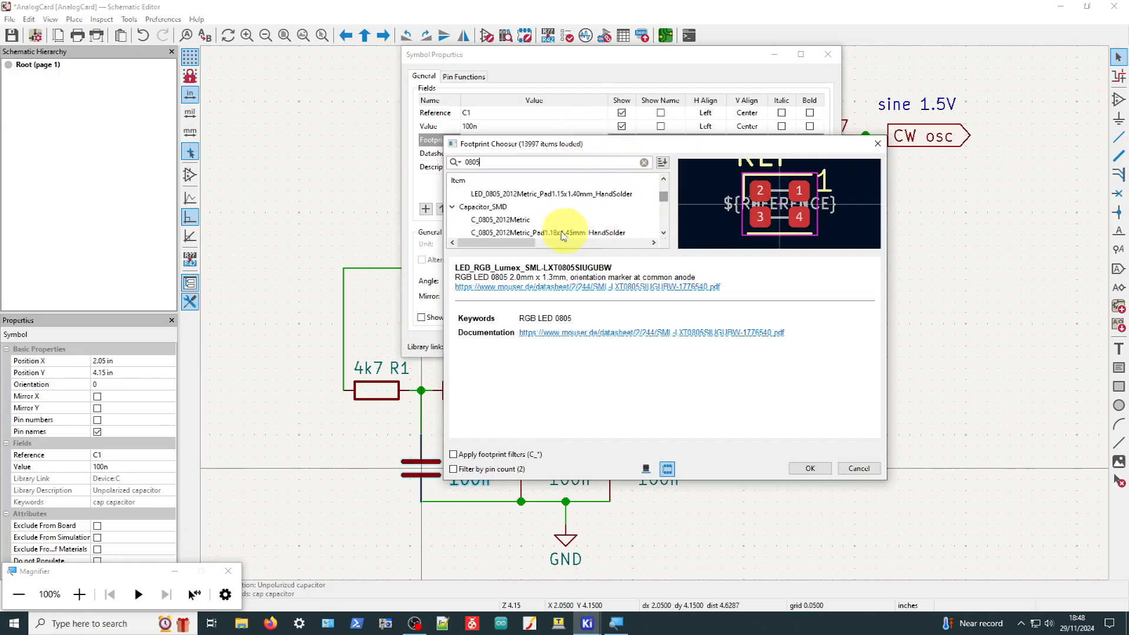
click(501, 219)
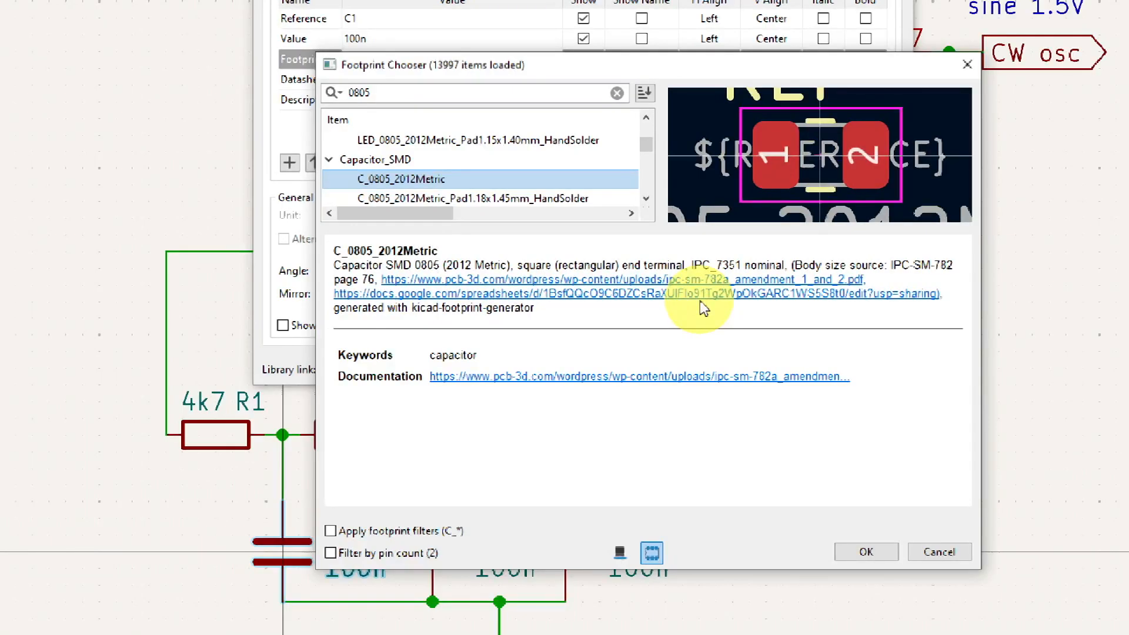
scroll(414, 165, down, 1)
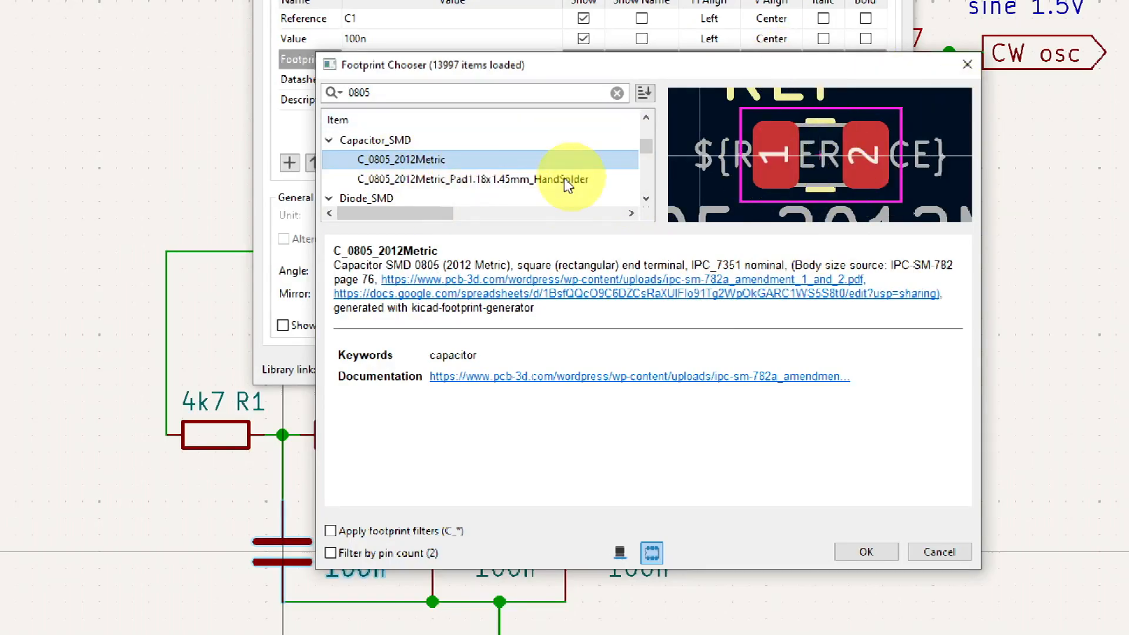
click(450, 179)
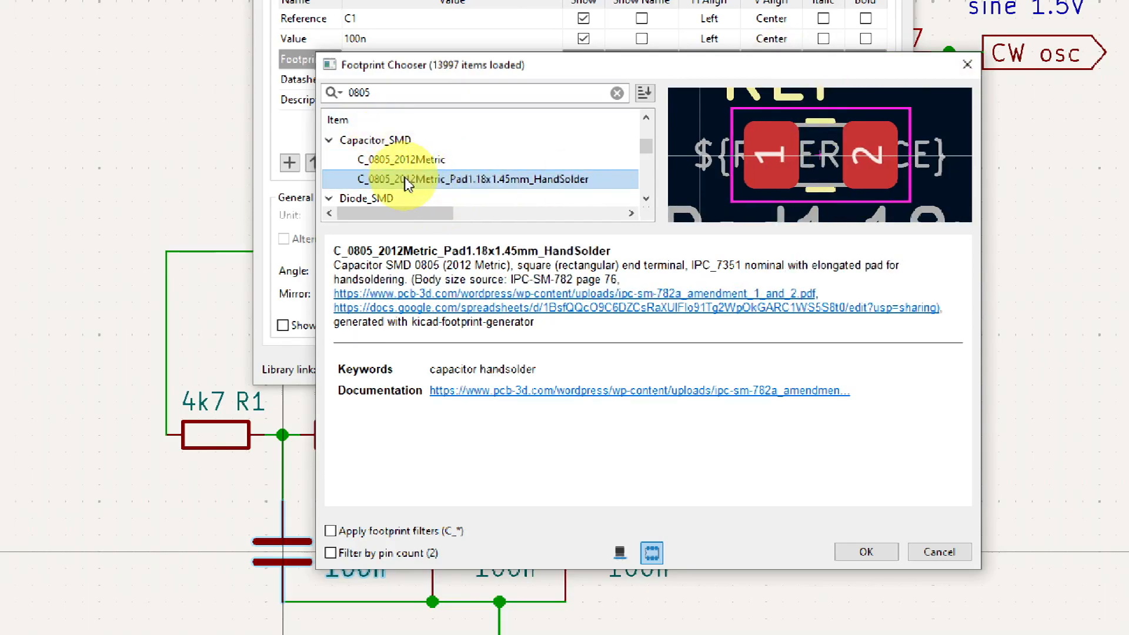
double_click(542, 181)
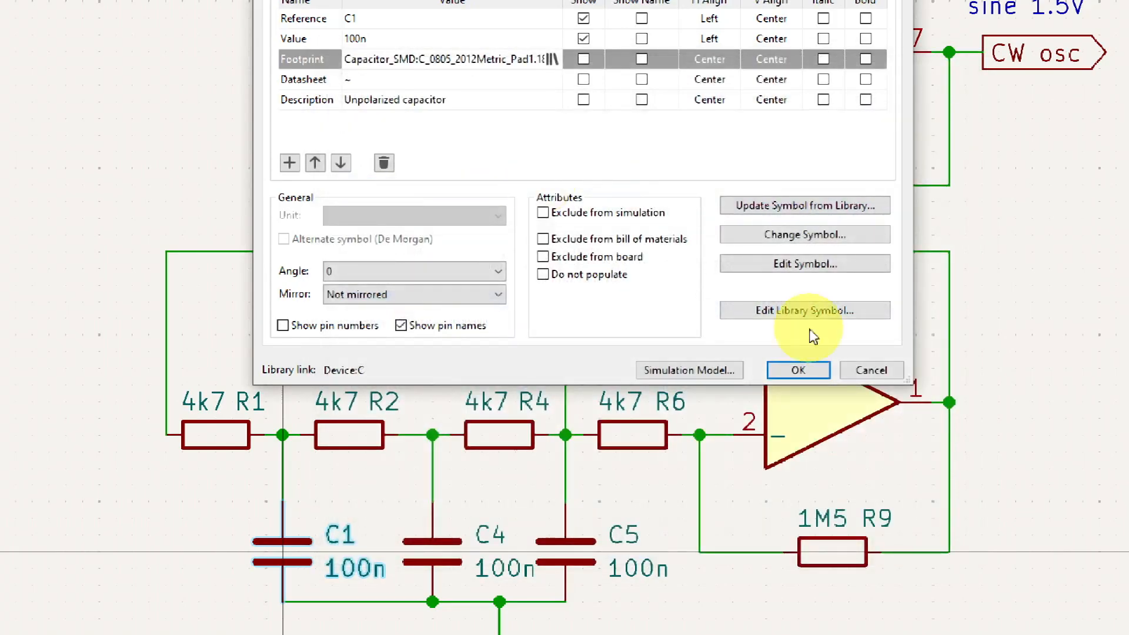
click(816, 372)
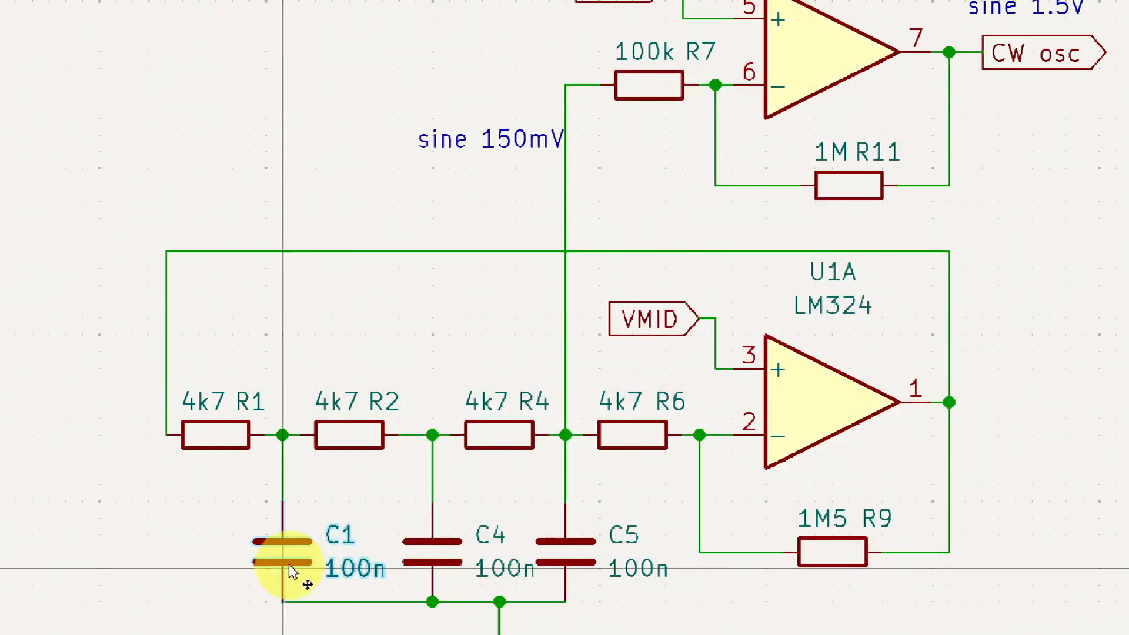
Copy the full hand-solder 0805 footprint name from C1's footprint field and close the symbol properties
double_click(292, 567)
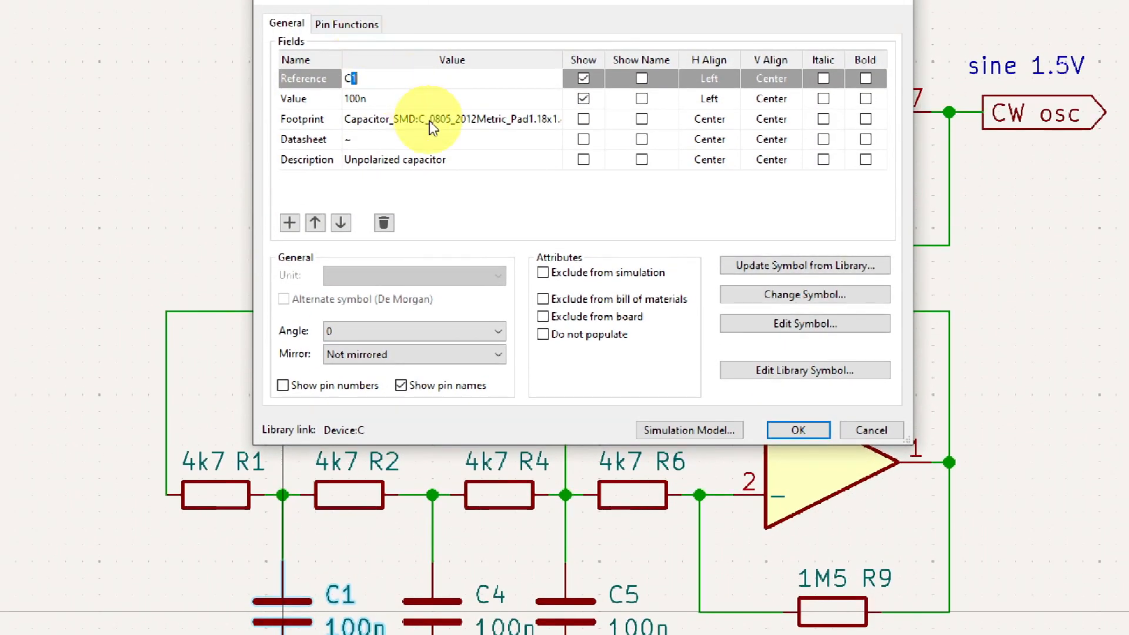
click(429, 121)
key(ctrl+c)
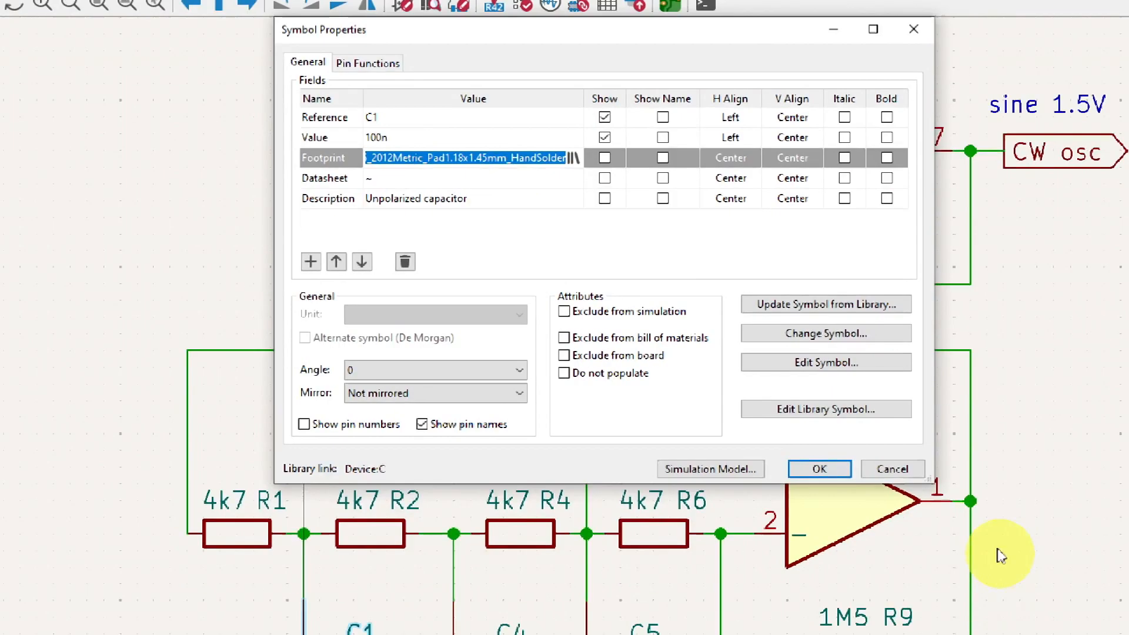
click(910, 522)
Paste the copied hand-solder 0805 capacitor footprint name into C4's footprint field and apply the symbol properties
scroll(646, 429, down, 3)
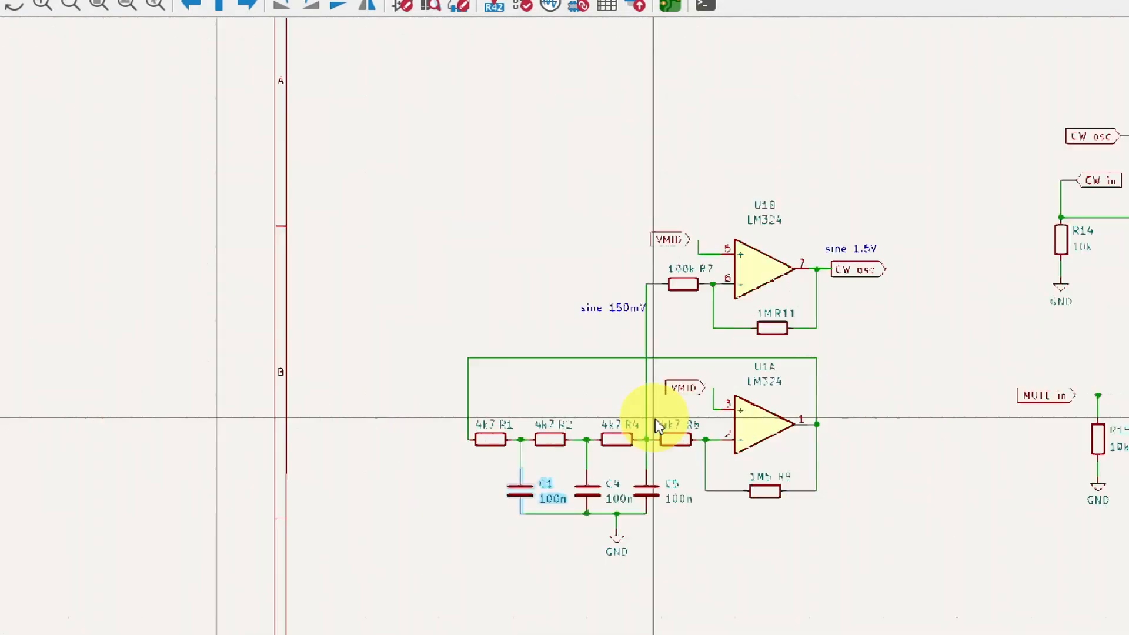
scroll(759, 515, up, 5)
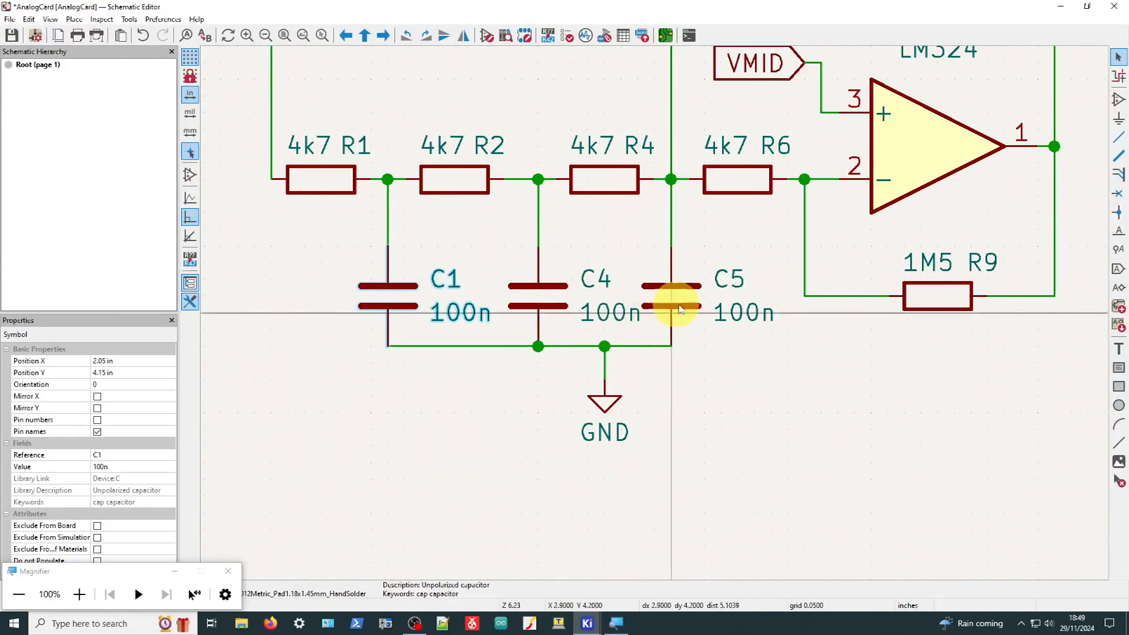
double_click(540, 295)
click(505, 141)
key(ctrl+v)
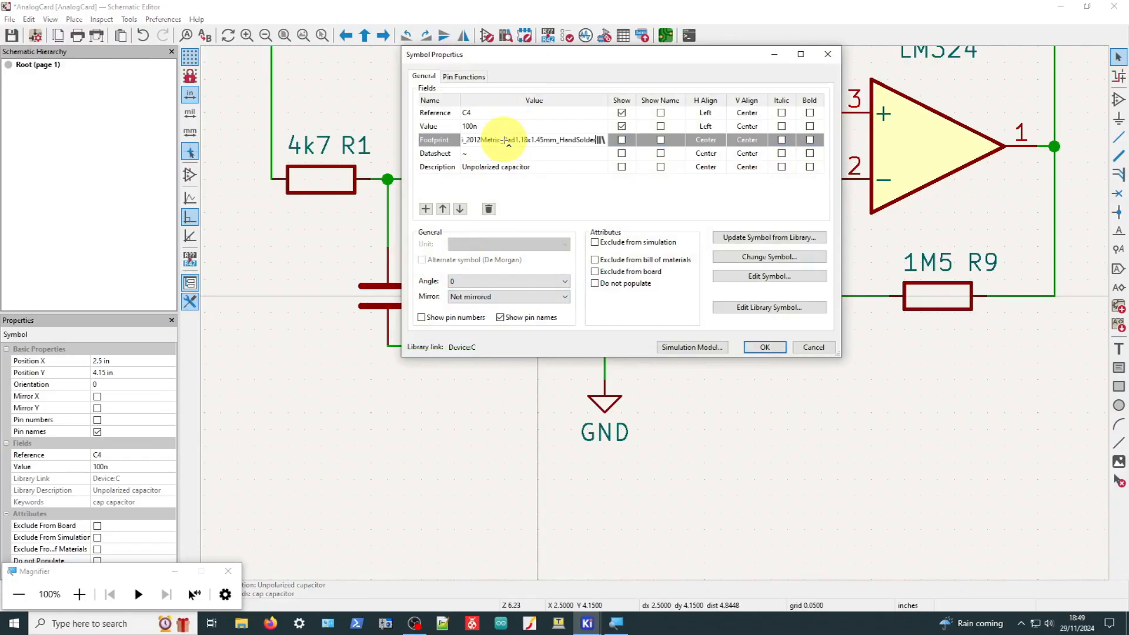
click(764, 347)
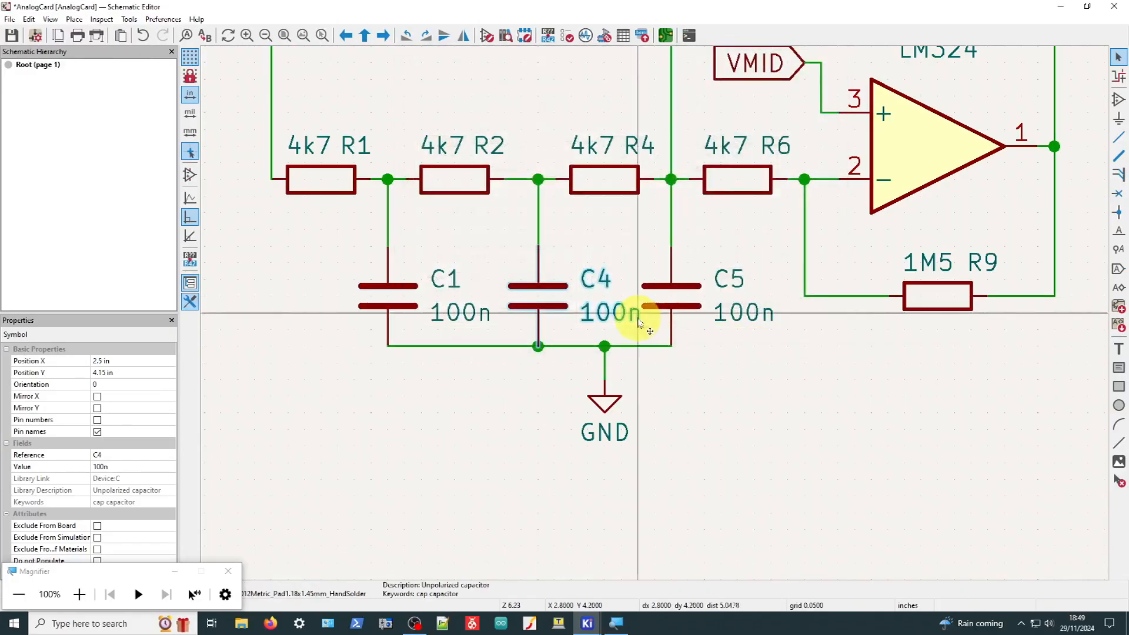
Paste the copied hand-solder 0805 capacitor footprint name into C5's footprint field and apply the symbol properties
double_click(660, 298)
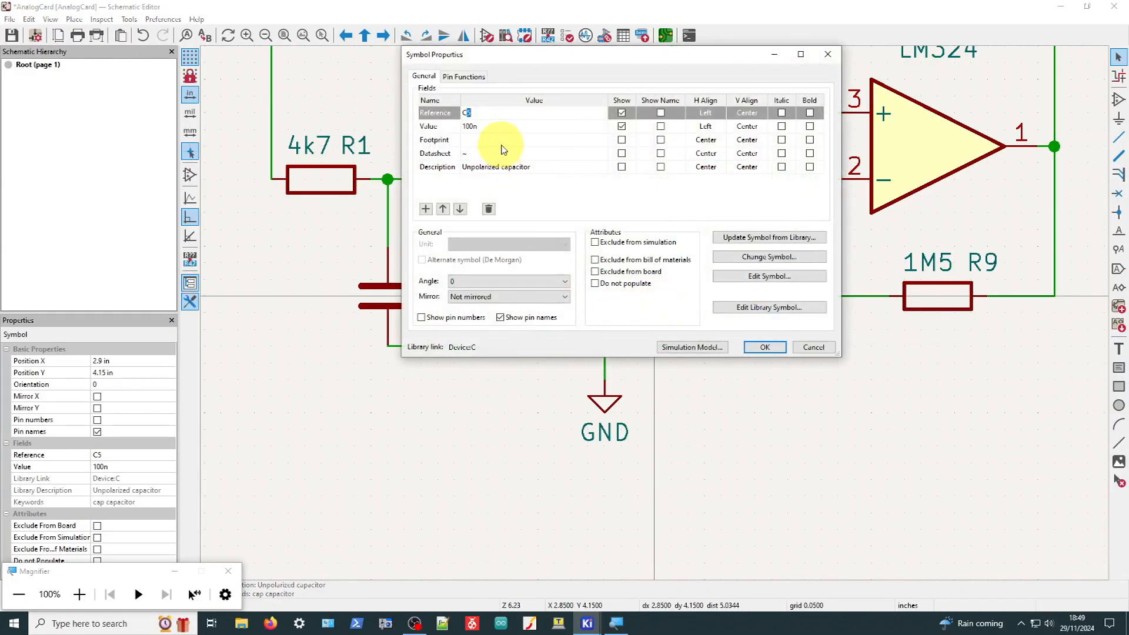
click(500, 142)
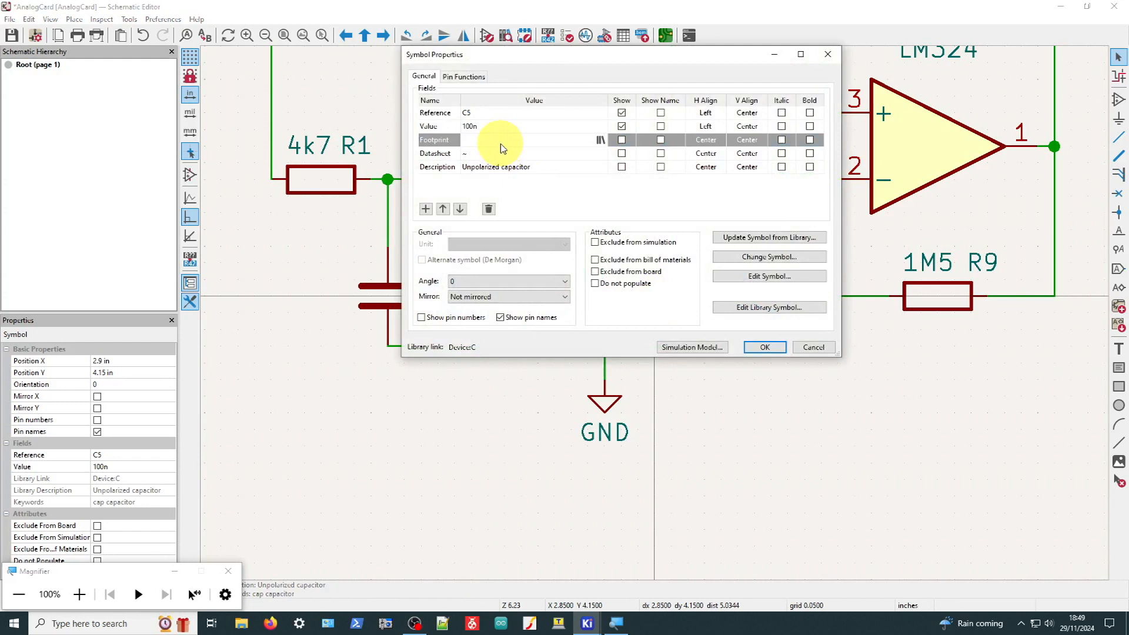
key(ctrl+v)
click(759, 348)
scroll(728, 253, down, 4)
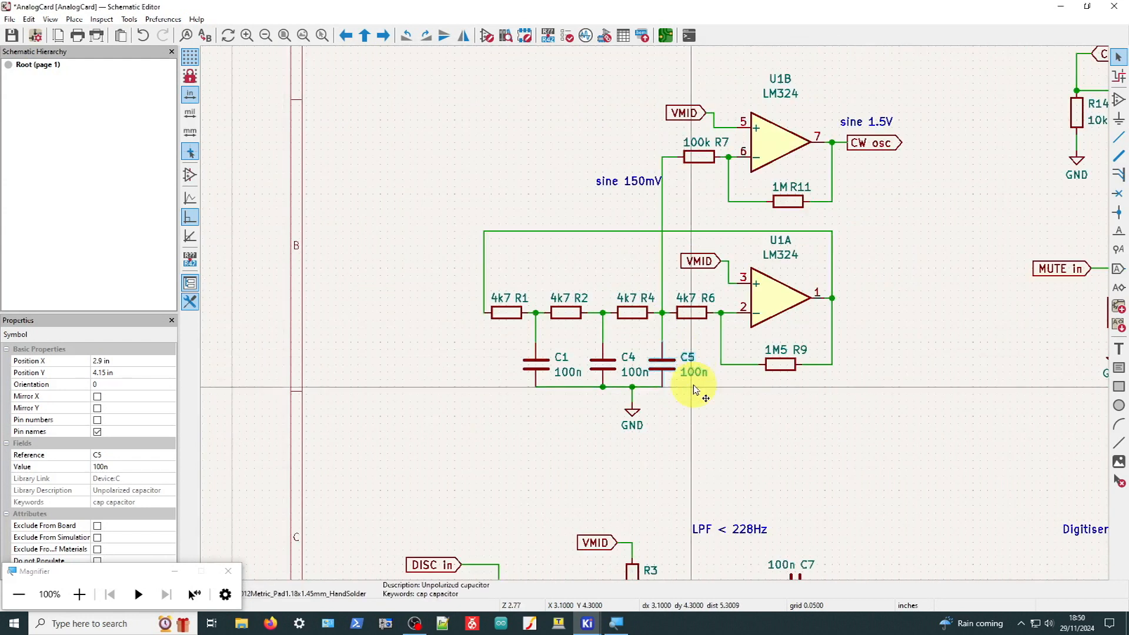
drag(905, 87, 423, 462)
click(373, 401)
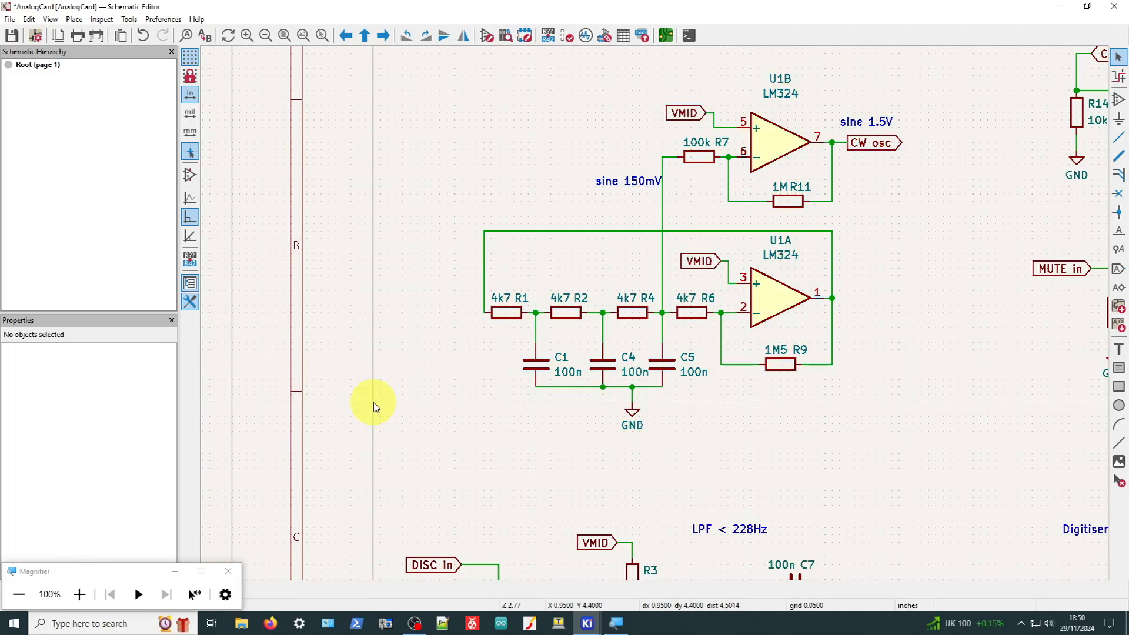
Paste the copied hand-solder 0805 capacitor footprint name into the footprint field of 100p capacitor C2 and apply the symbol properties
scroll(372, 402, down, 2)
double_click(685, 476)
click(493, 142)
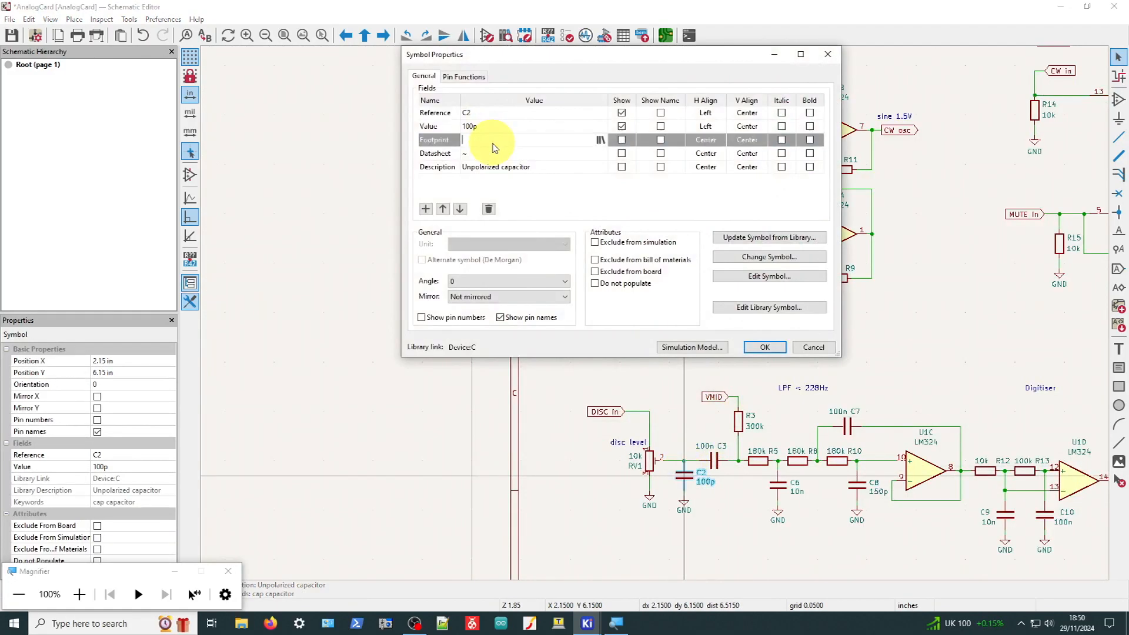
key(ctrl+v)
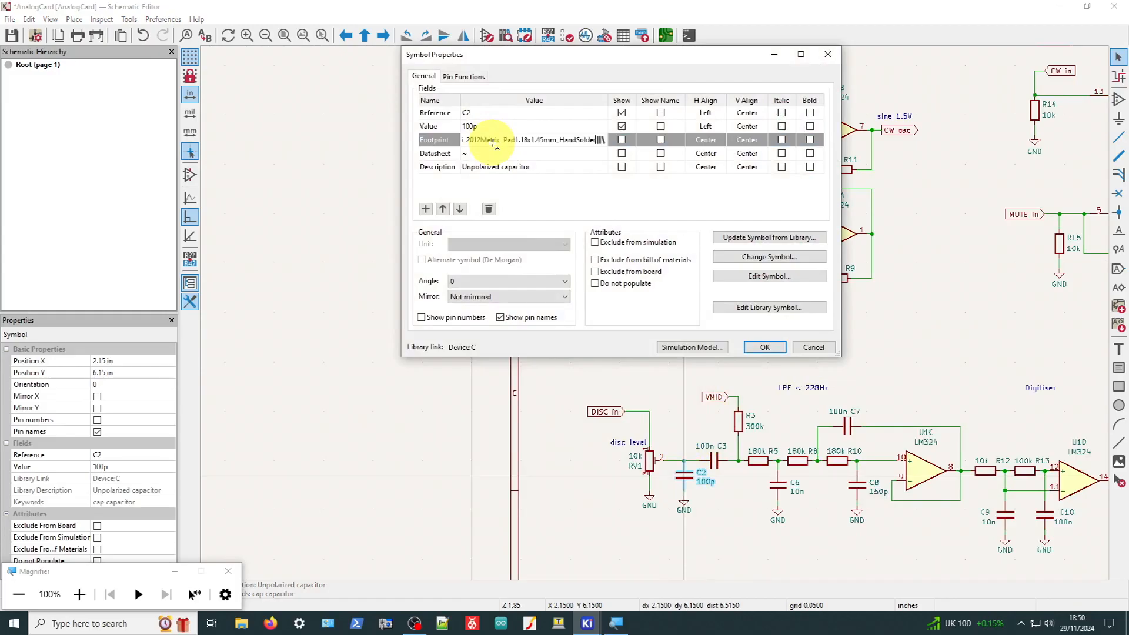
click(764, 346)
Paste the copied hand-solder 0805 capacitor footprint name into the footprint field of 100n capacitor C3 and apply the symbol properties
double_click(713, 461)
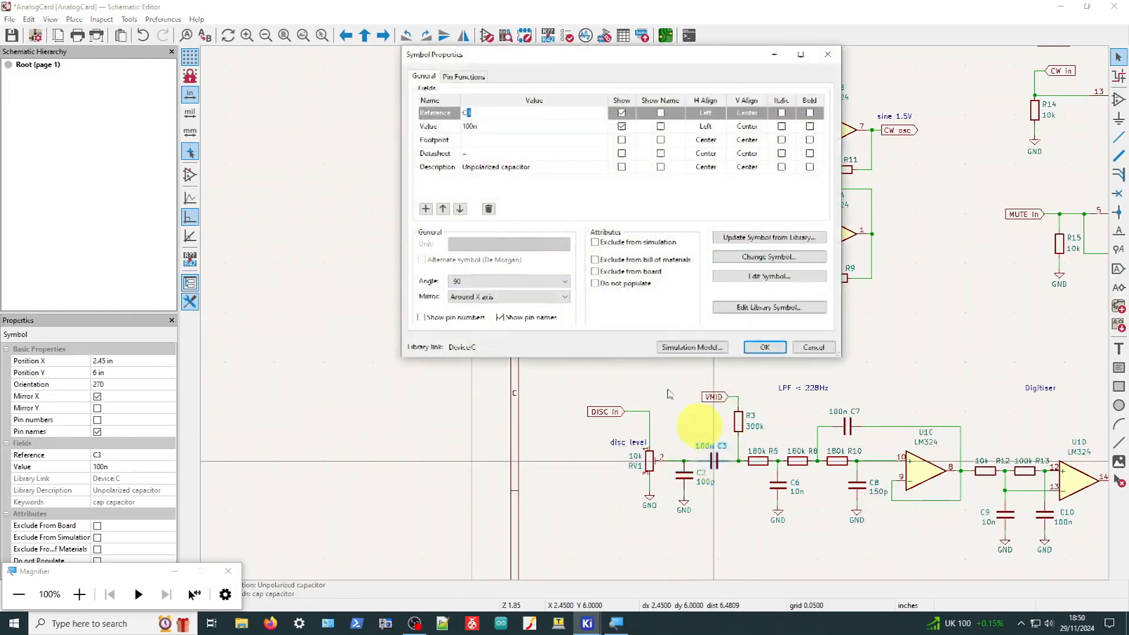
click(478, 141)
key(ctrl+v)
click(773, 351)
Paste the copied hand-solder 0805 capacitor footprint name into the footprint field of 10n capacitor C6 and apply the symbol properties
double_click(779, 483)
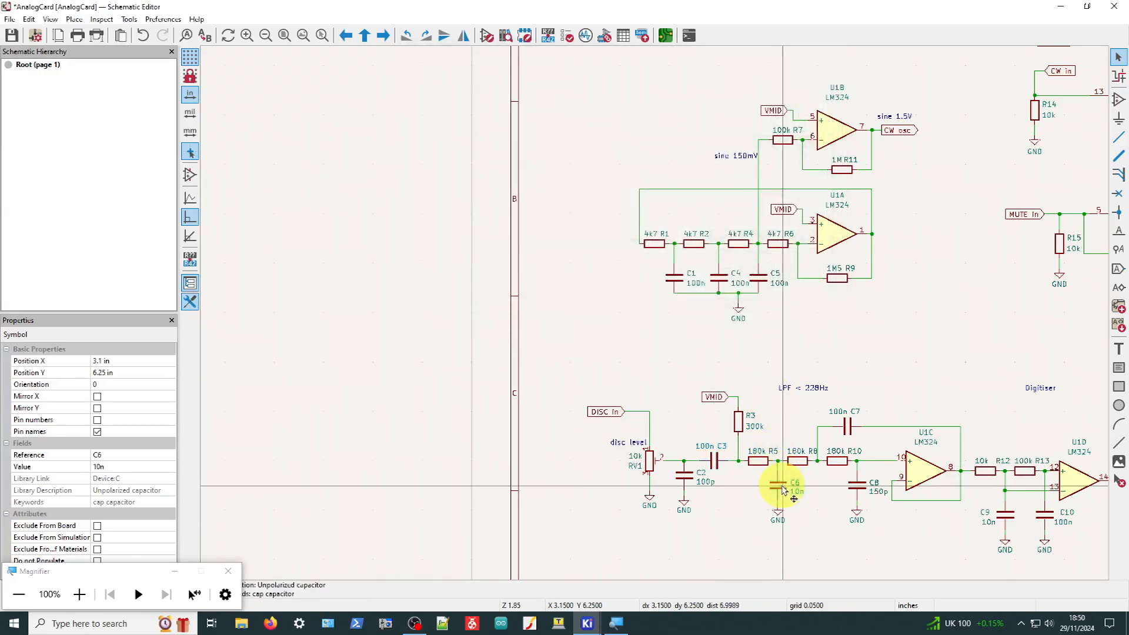
click(474, 140)
key(ctrl+v)
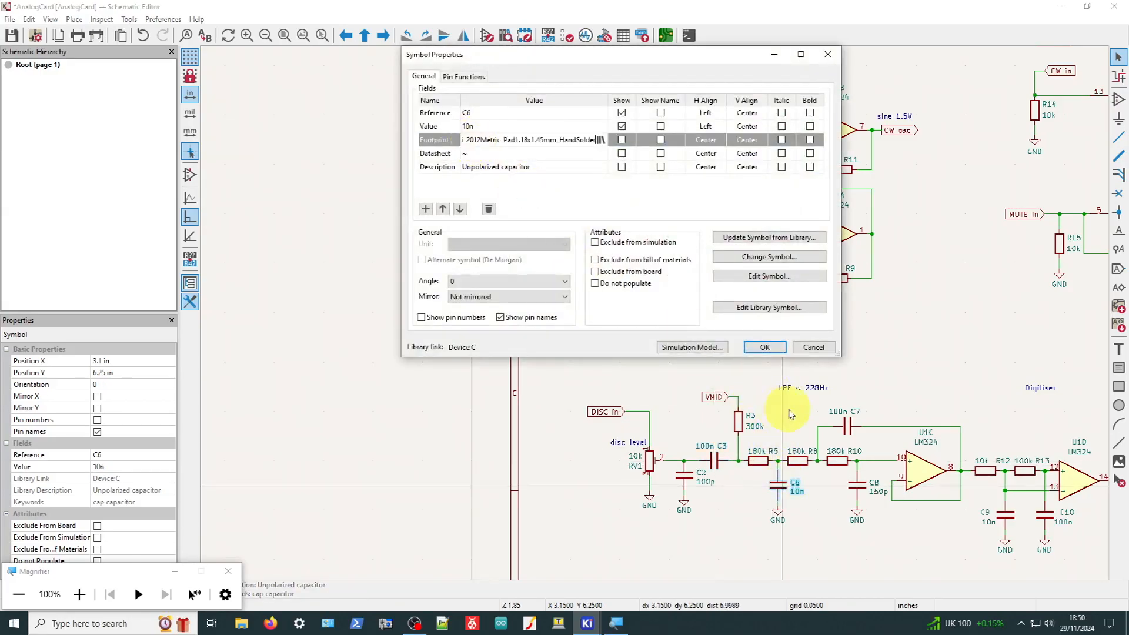
click(771, 350)
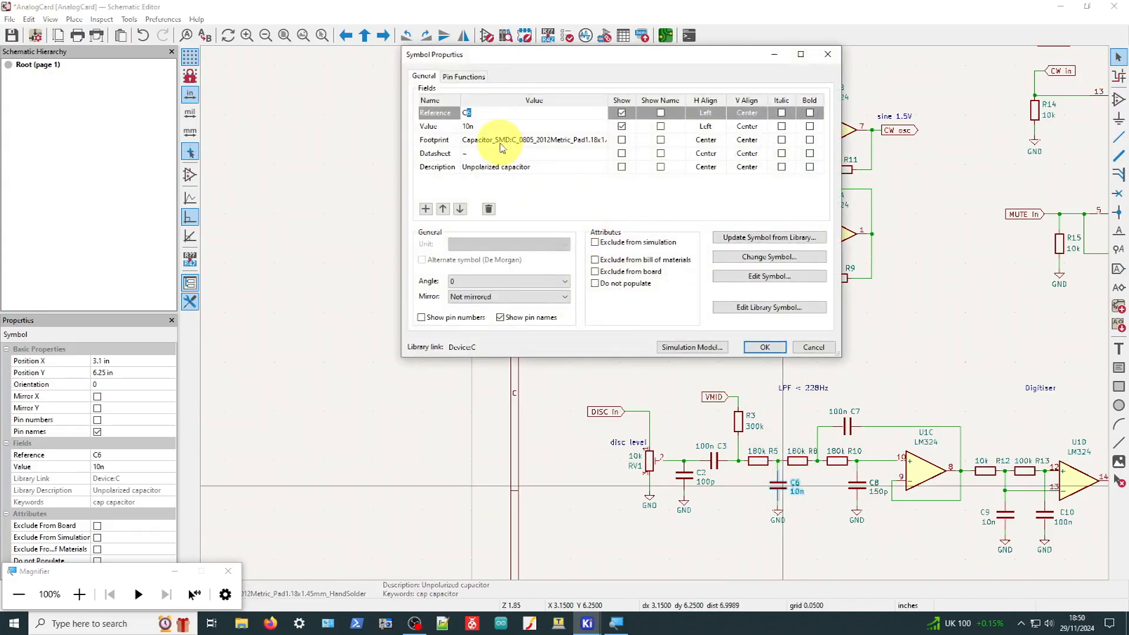
Paste the copied hand-solder 0805 capacitor footprint name into the footprint field of 150p capacitor C8 and apply the symbol properties
click(813, 347)
double_click(857, 483)
click(498, 141)
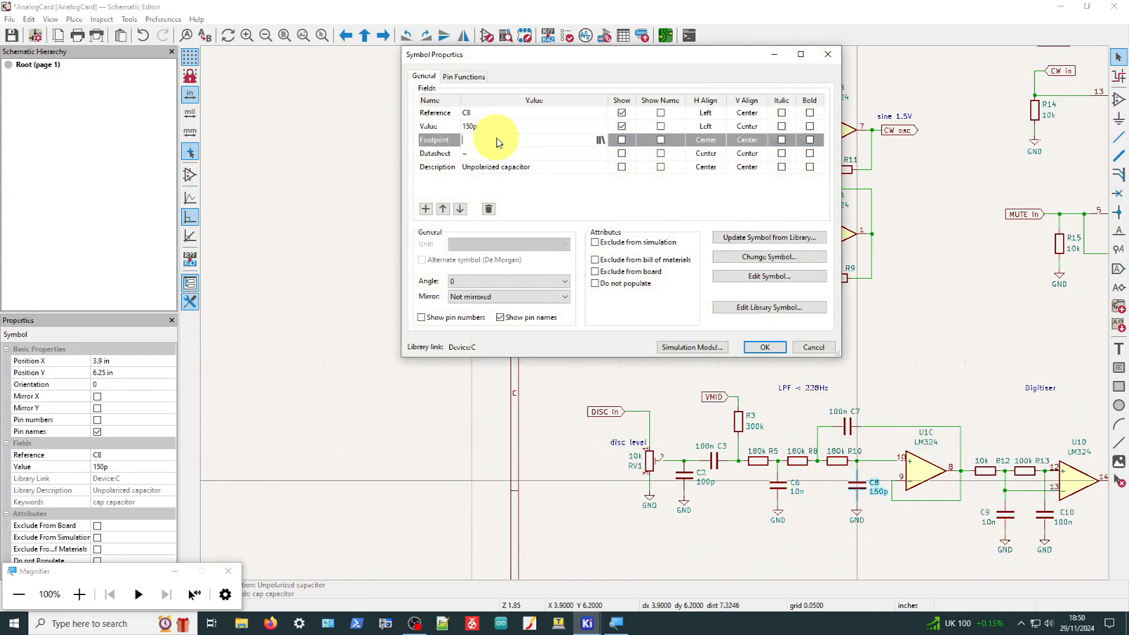
key(ctrl+v)
click(764, 346)
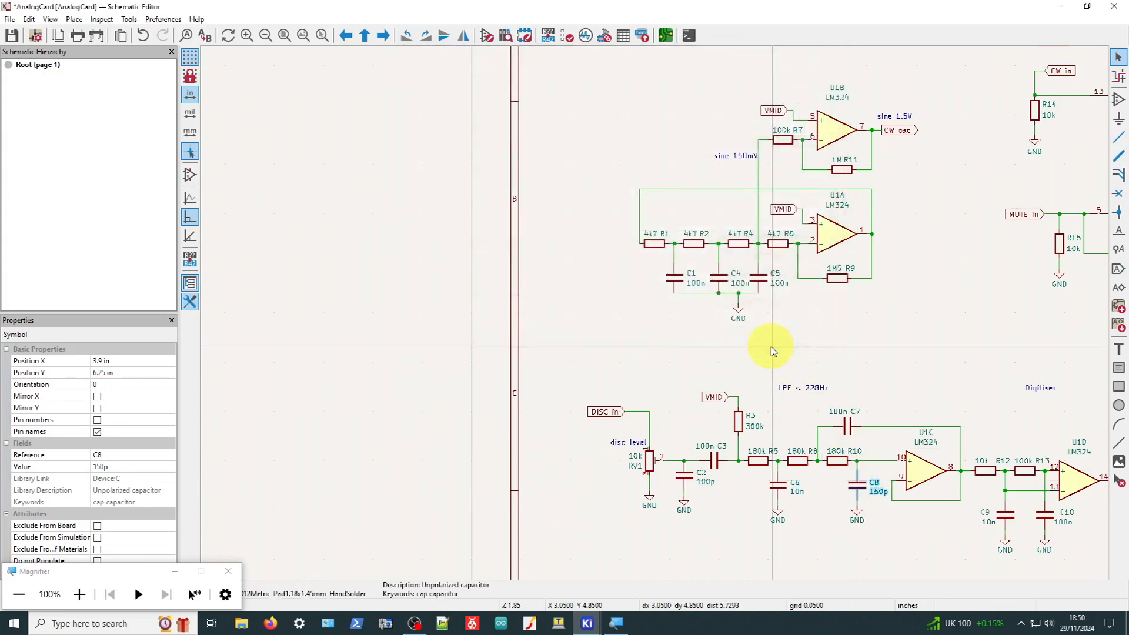
Check the footprints assigned to capacitors C7 and C2, closing their symbol properties without changes
double_click(852, 433)
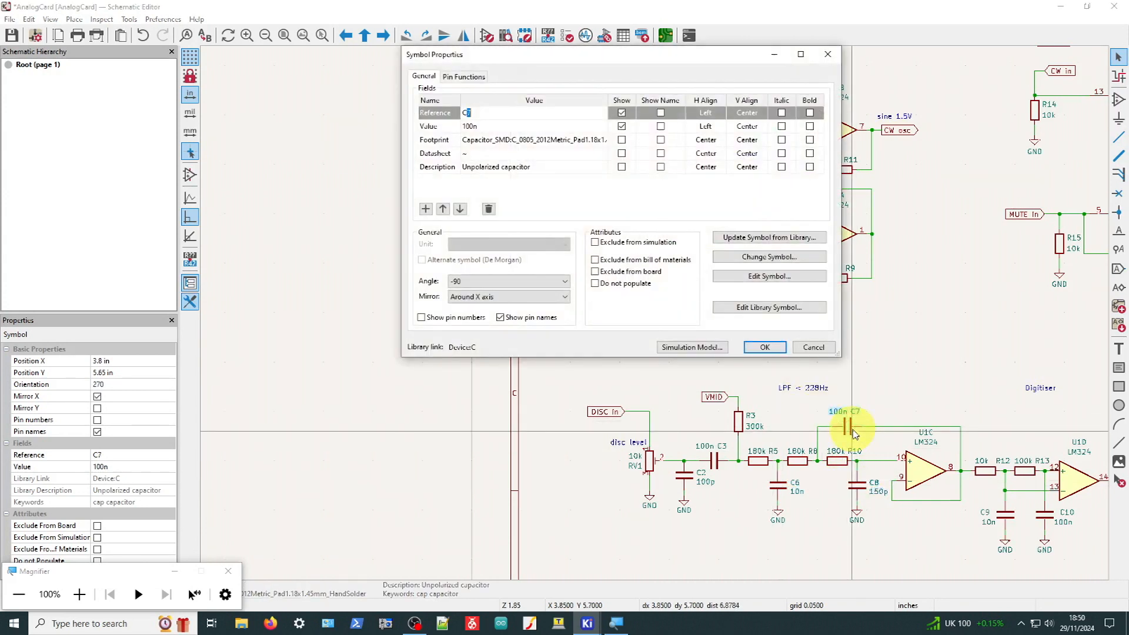
click(814, 347)
double_click(692, 482)
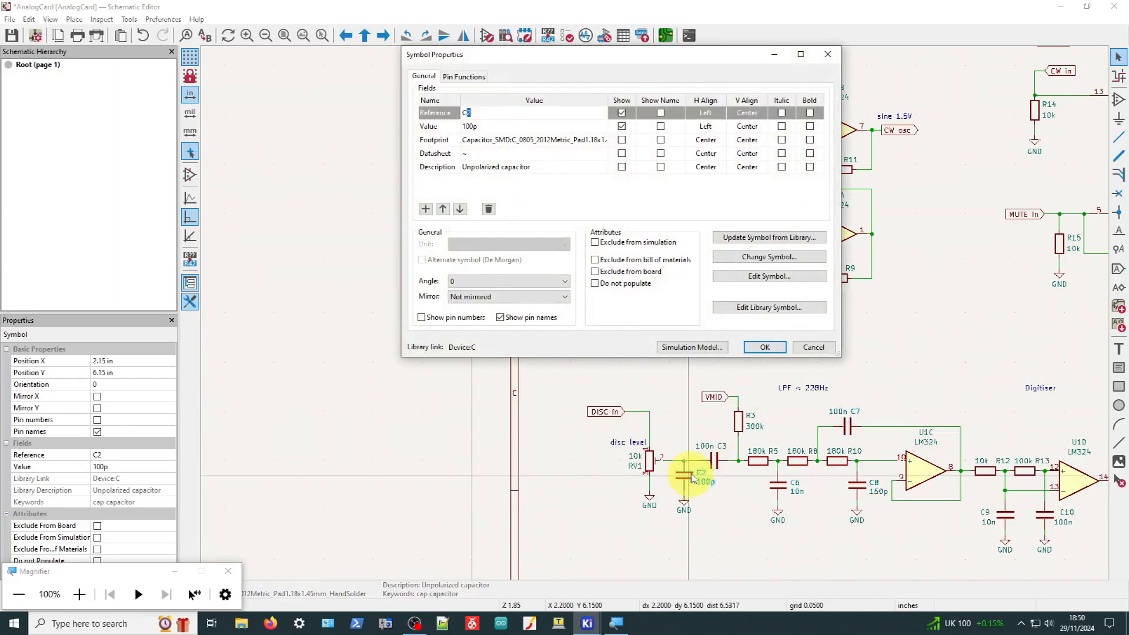
click(817, 347)
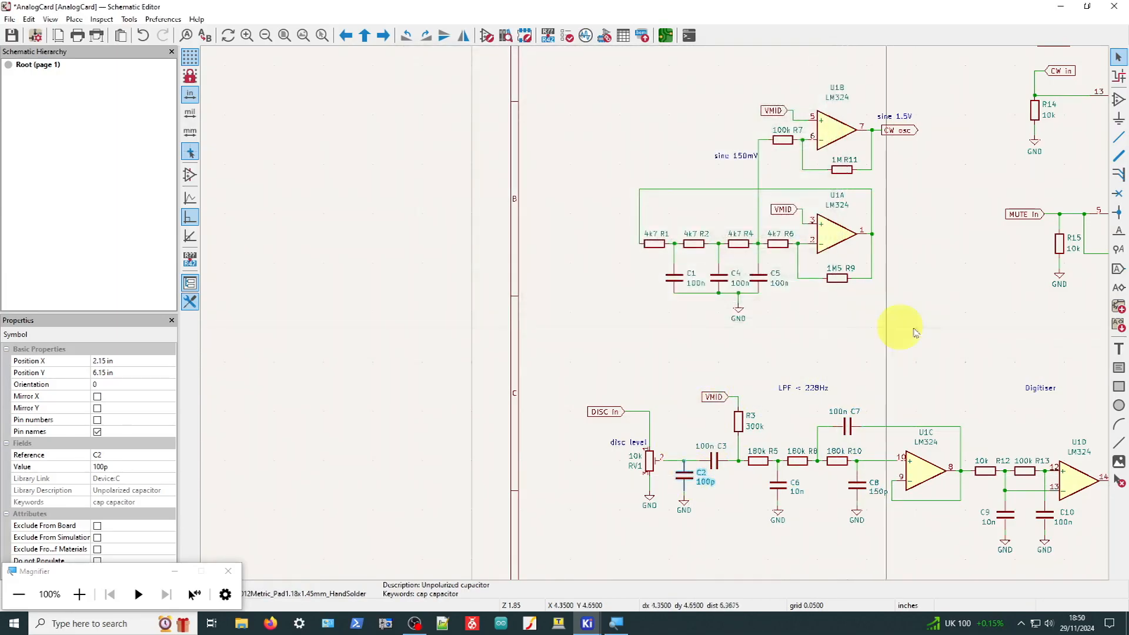
Check the footprint assigned to the ATmega328P-A microcontroller U3 and close its symbol properties without changes
scroll(899, 327, down, 2)
scroll(797, 472, down, 2)
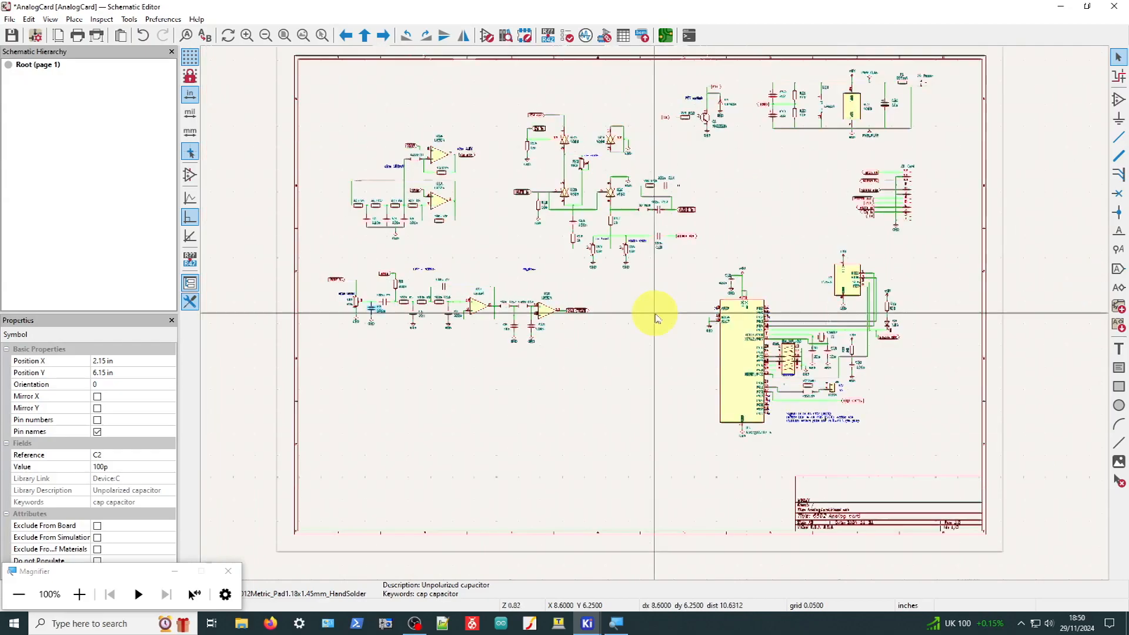
double_click(743, 370)
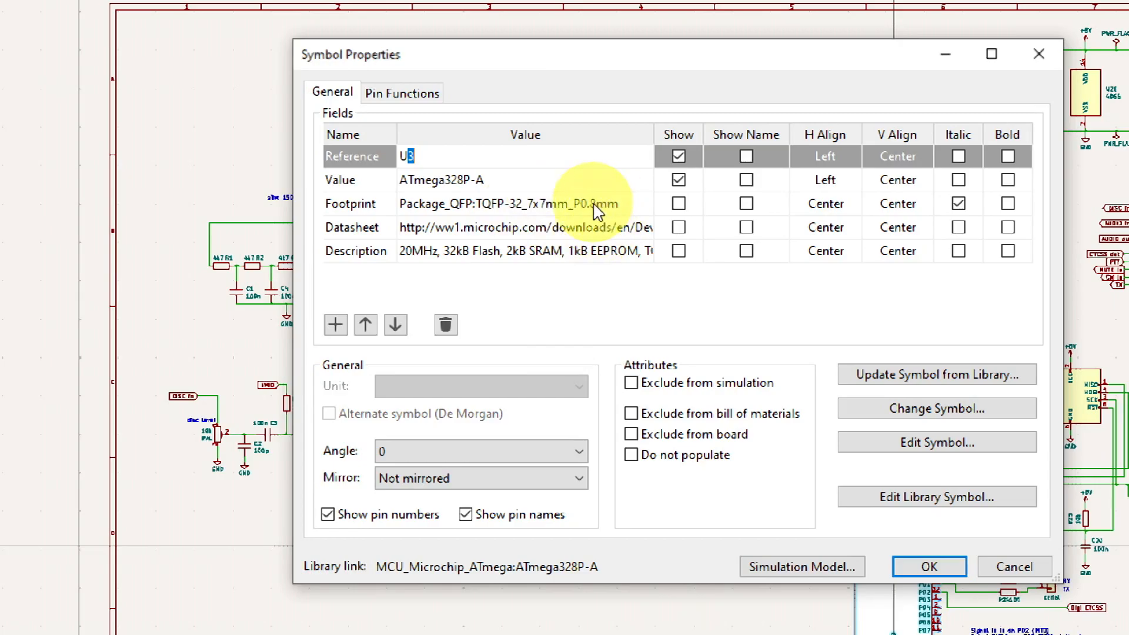
click(633, 204)
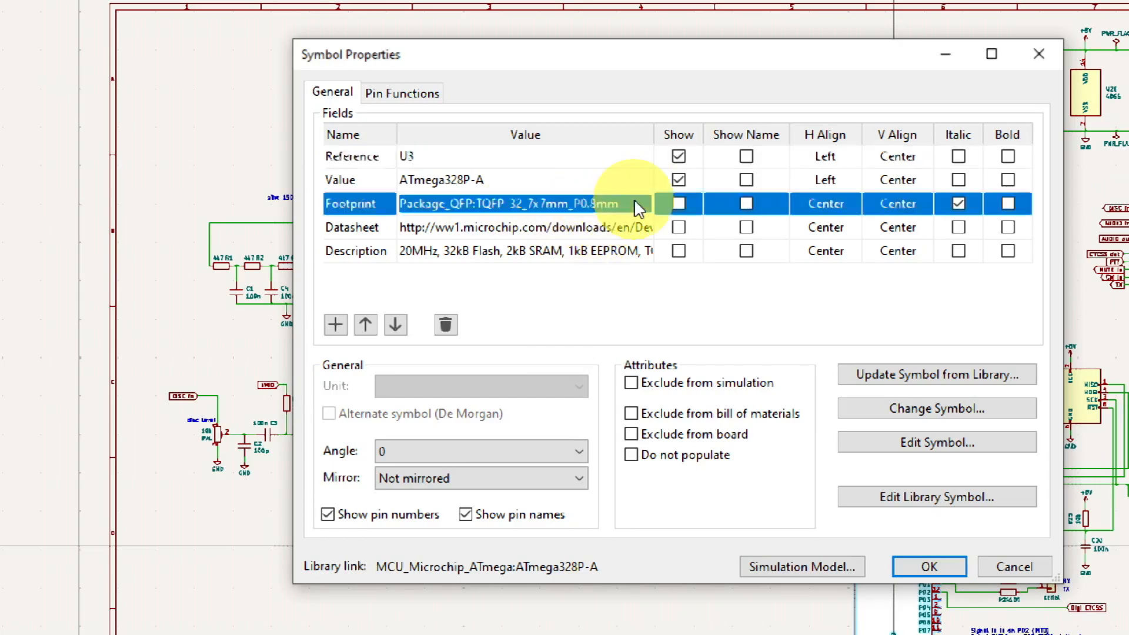
drag(713, 151, 699, 68)
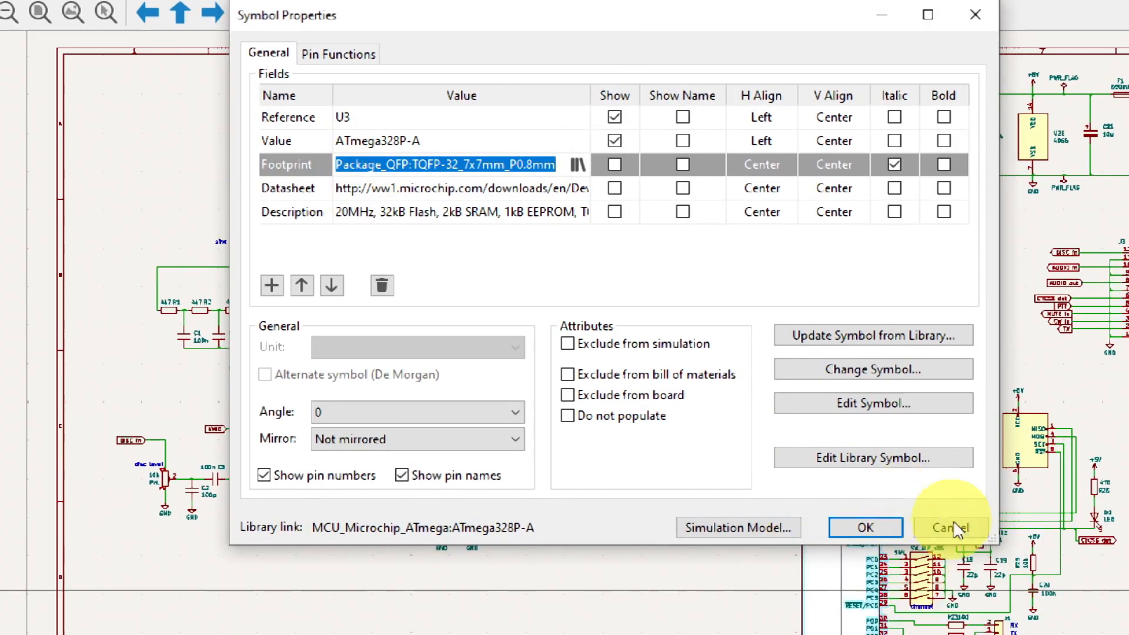
click(957, 576)
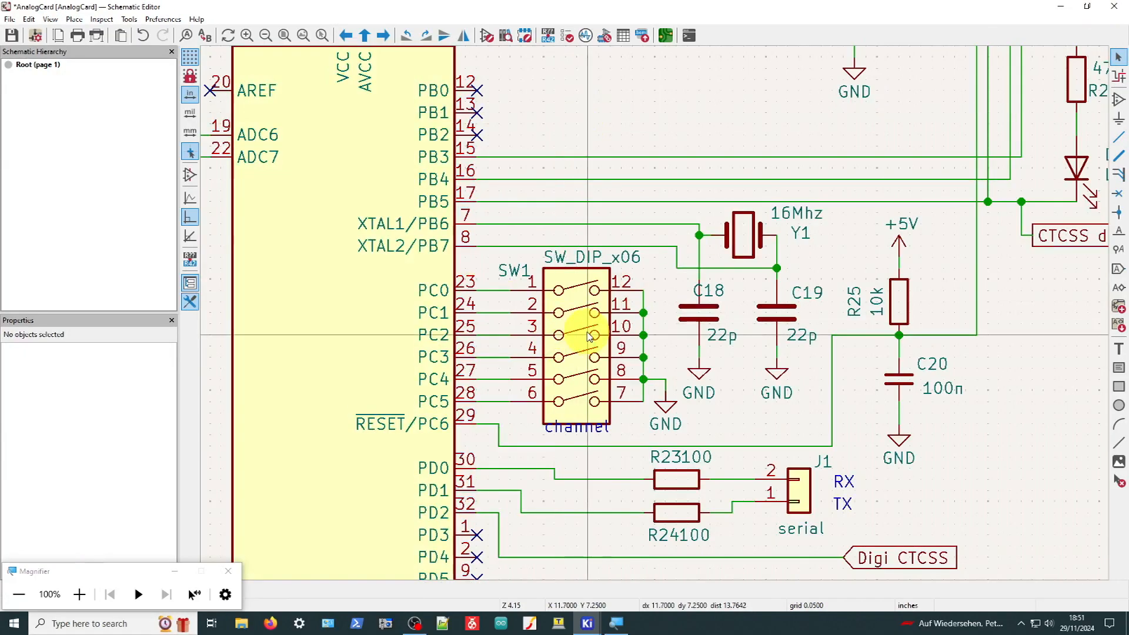
Open the footprint chooser for the six-way DIP switch SW1 and search for "dip switch"
double_click(589, 336)
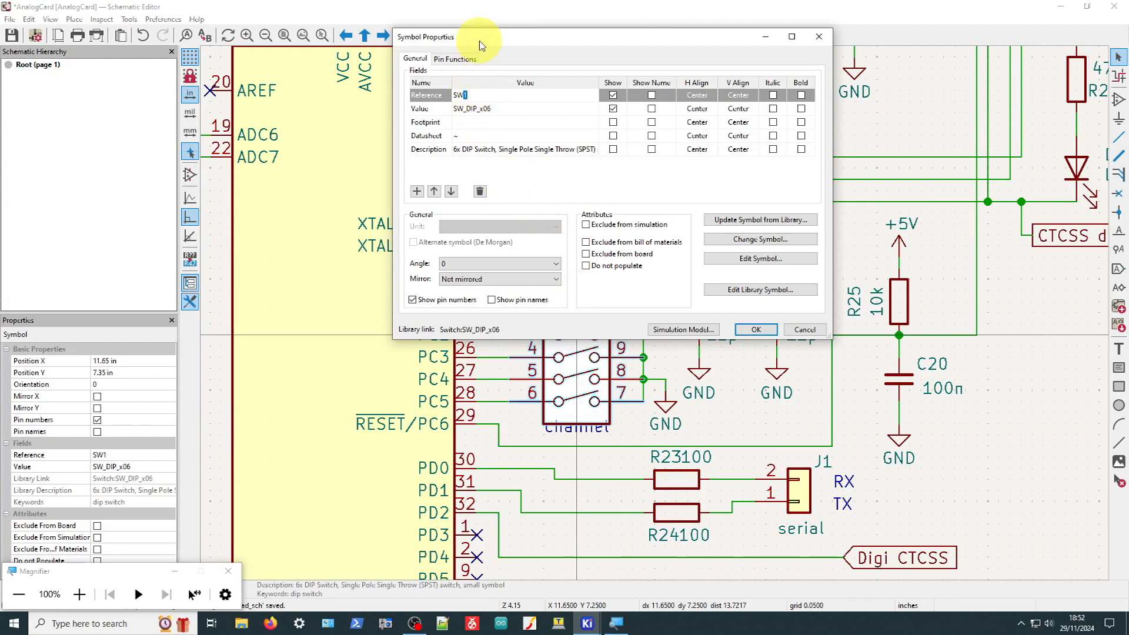
drag(479, 40, 494, 94)
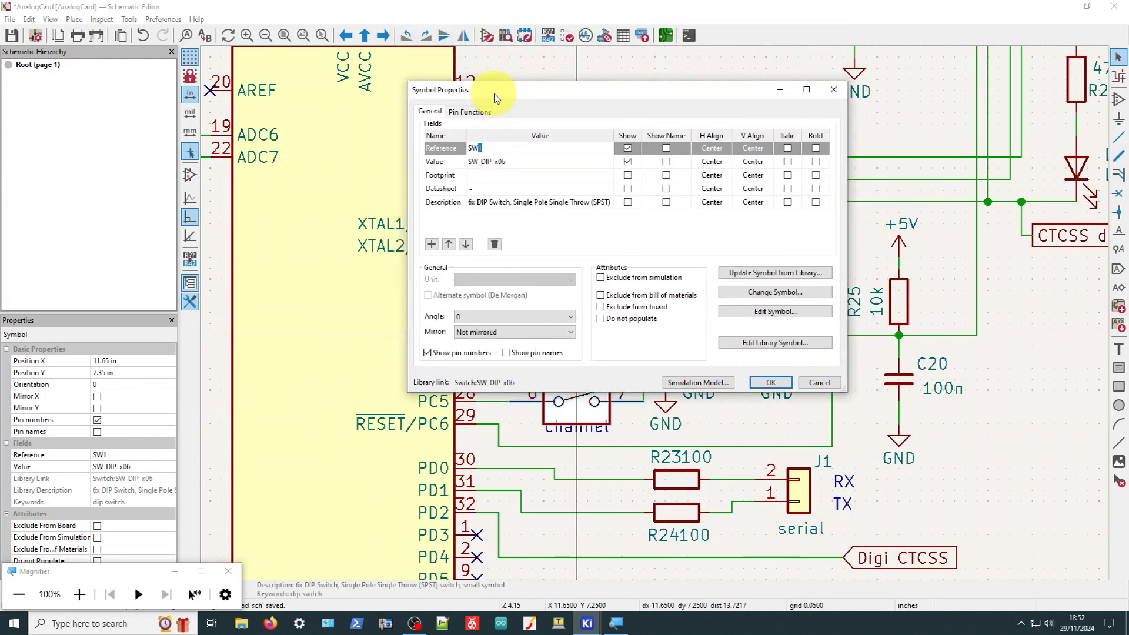
click(509, 176)
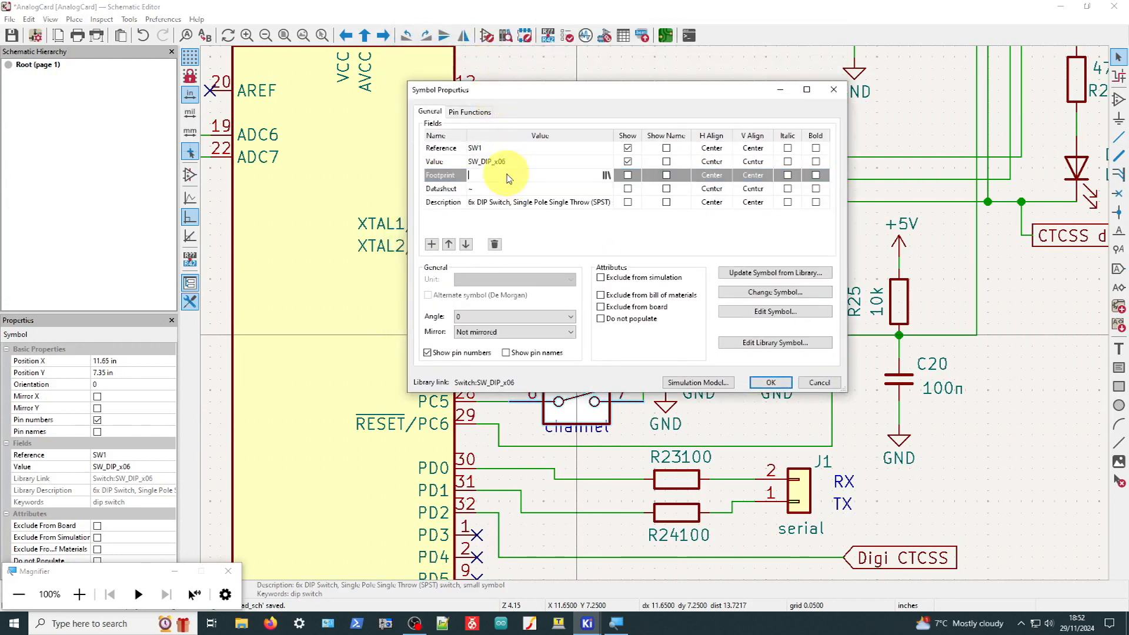
click(606, 175)
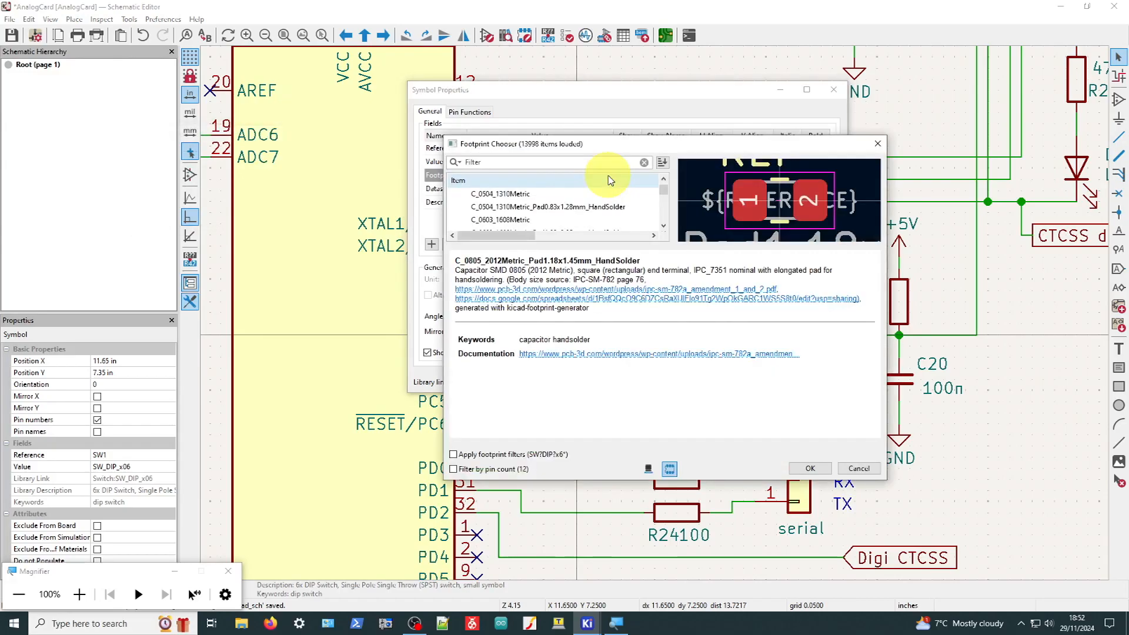
drag(616, 151, 600, 141)
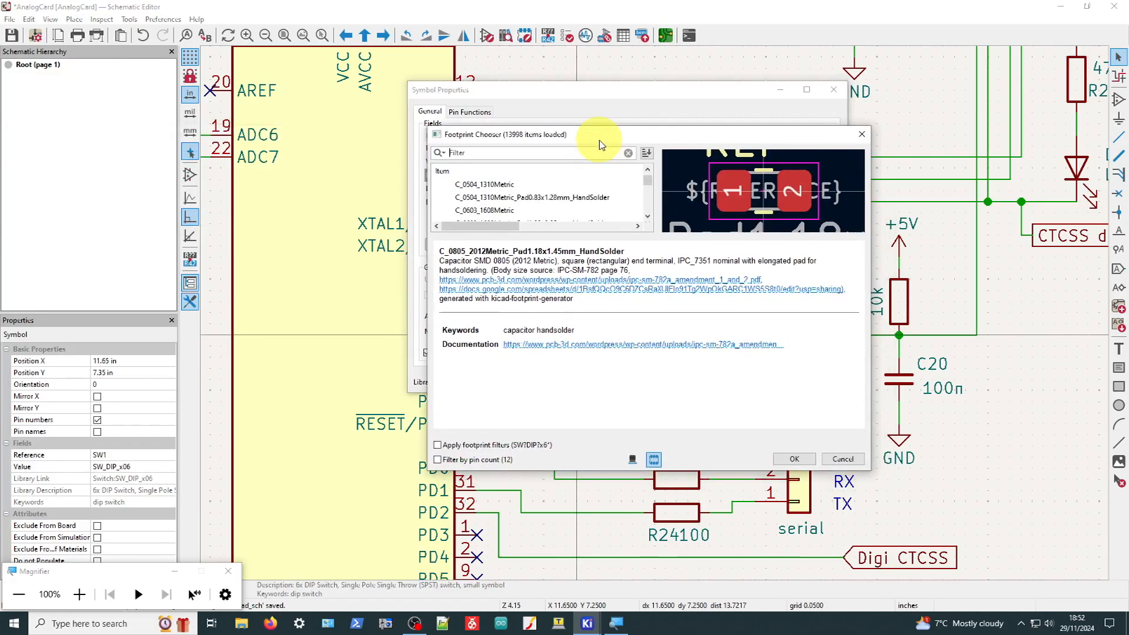
text(dip switch)
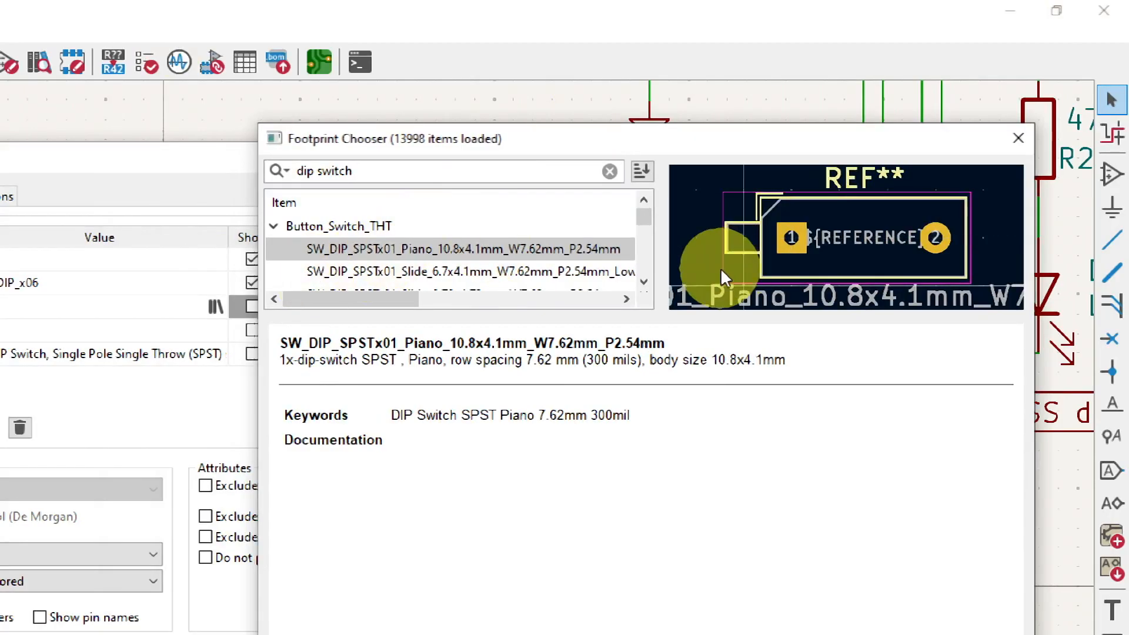
Look through the DIP switch search results and preview the SPSTx06 piano and low-profile slide footprints
click(644, 283)
click(644, 283)
click(644, 282)
click(643, 282)
click(644, 283)
click(645, 283)
click(644, 283)
click(644, 282)
click(644, 282)
click(645, 282)
click(645, 283)
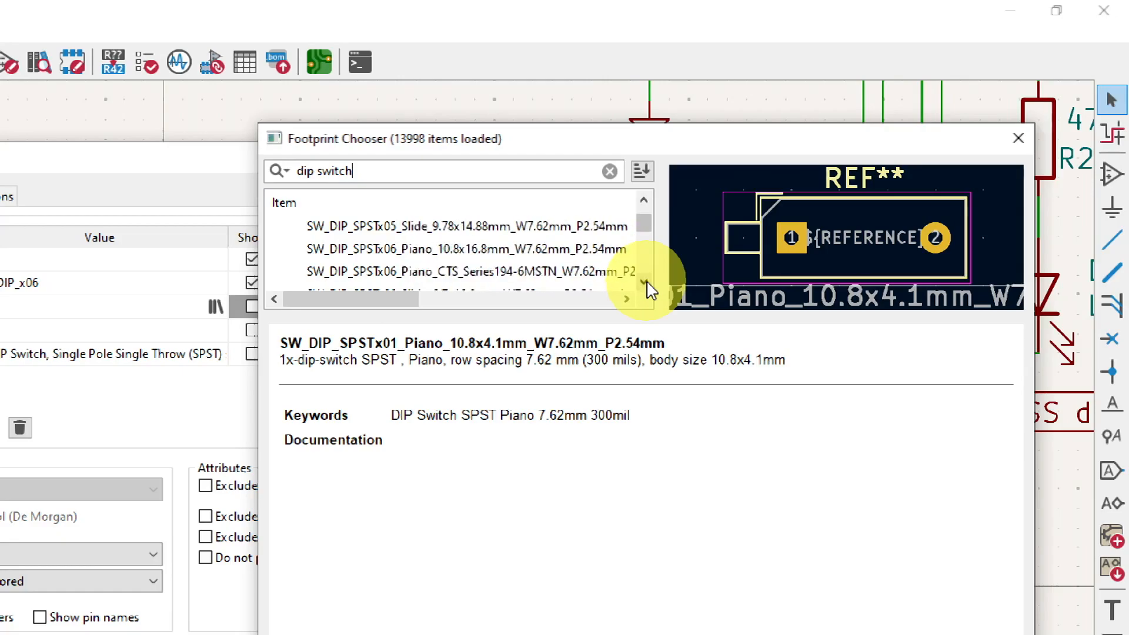
click(468, 253)
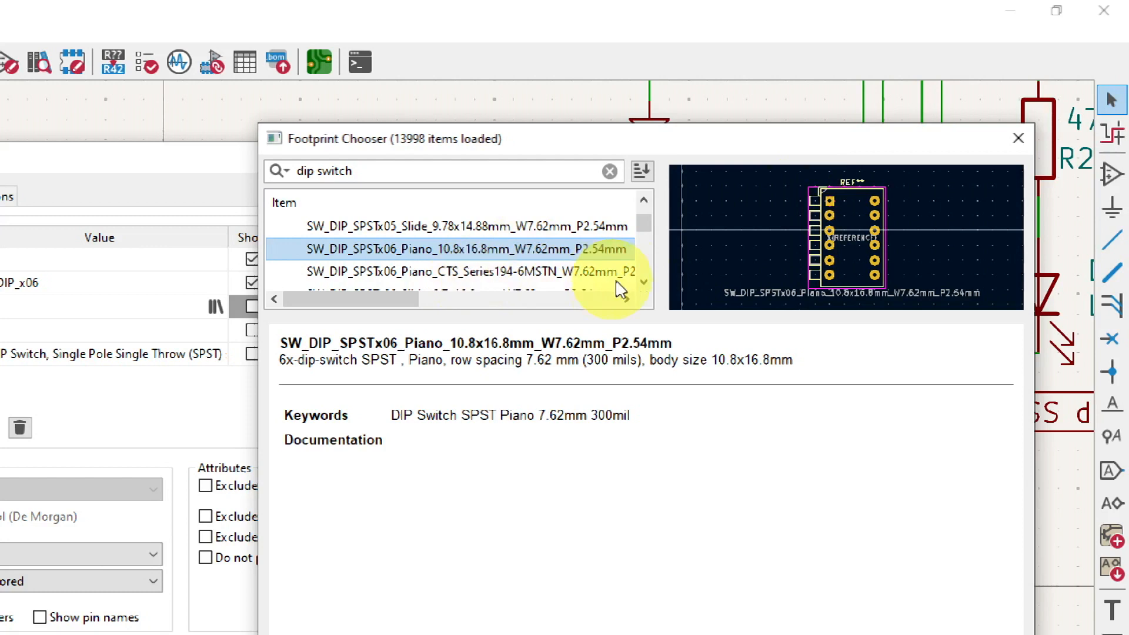
click(644, 282)
click(422, 251)
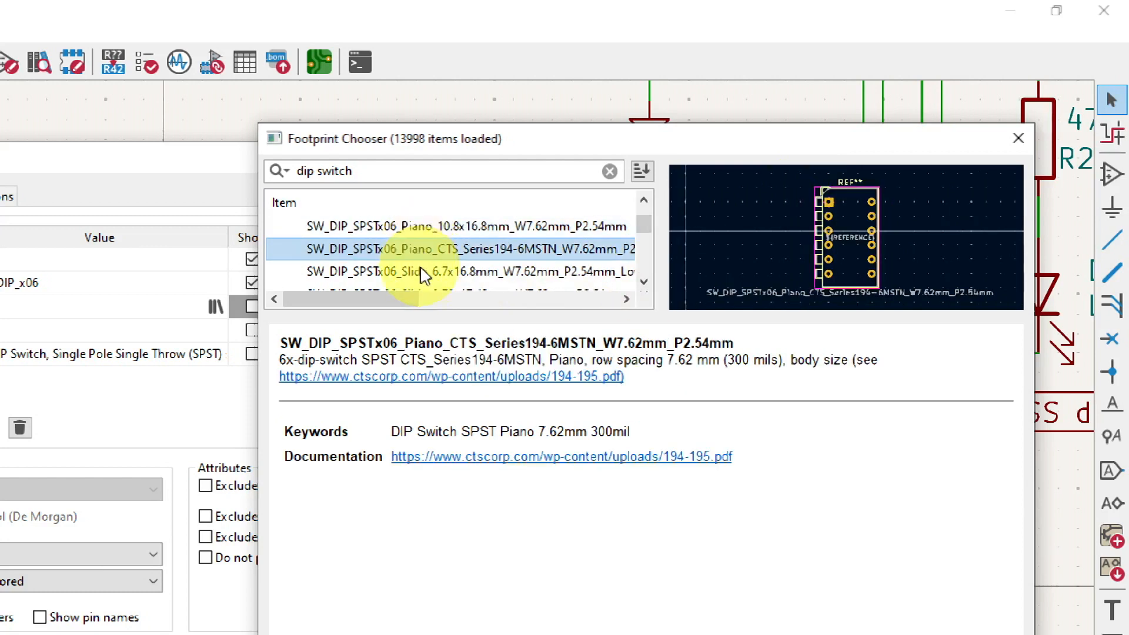
click(428, 272)
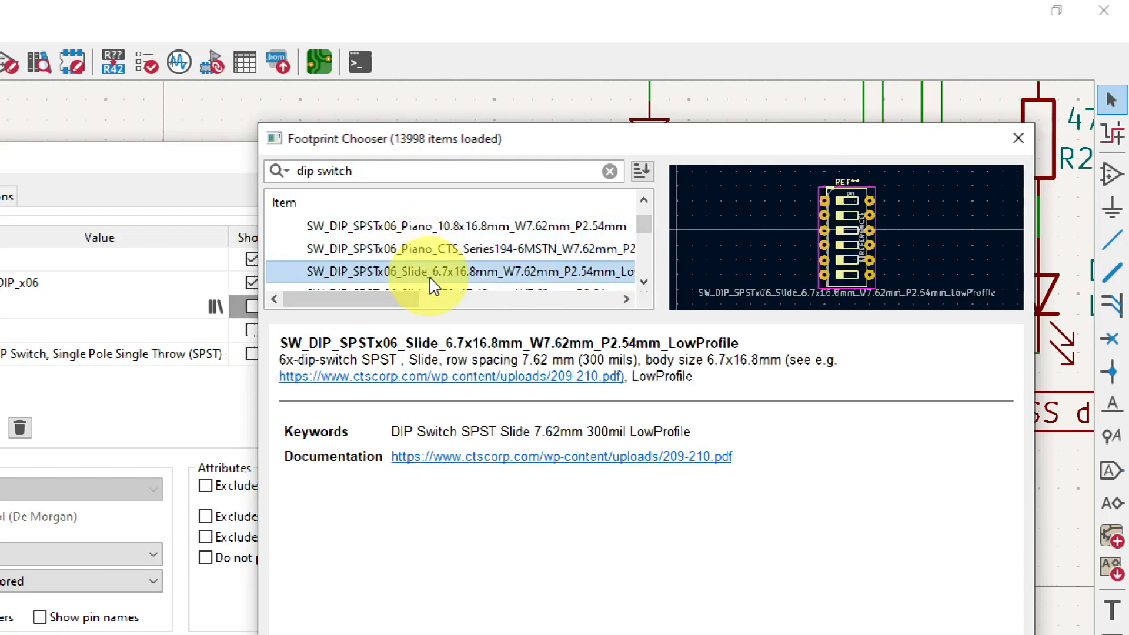
click(644, 283)
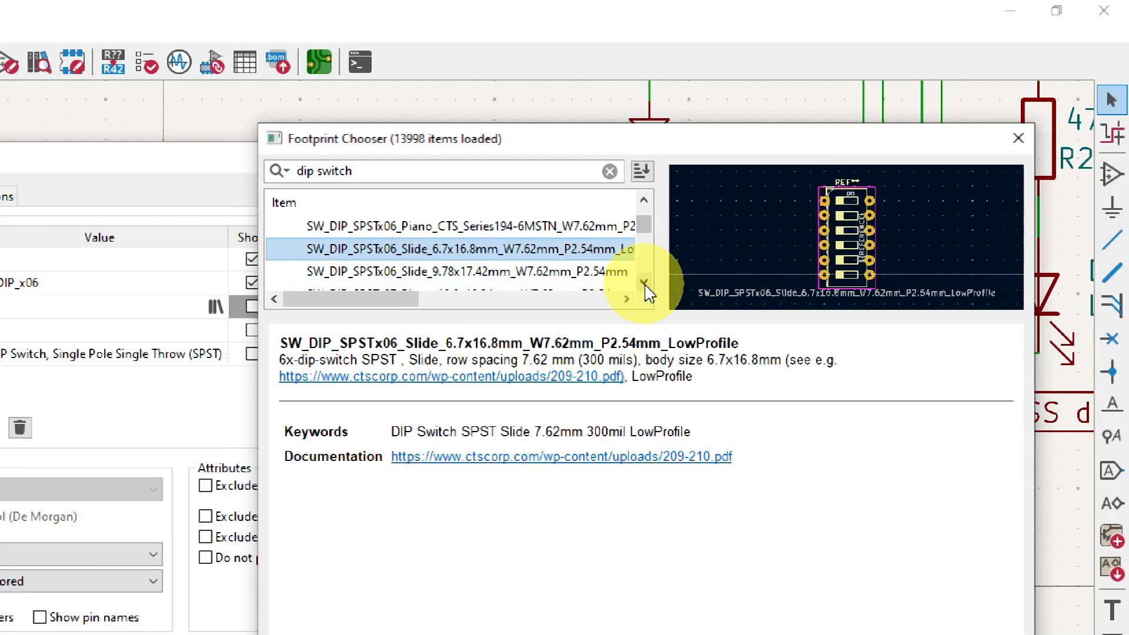
Assign footprint SW_DIP_SPSTx06_Slide_9.78x17.42mm_W7.62mm_P2.54mm to SW1, apply the symbol properties and save the schematic
click(444, 278)
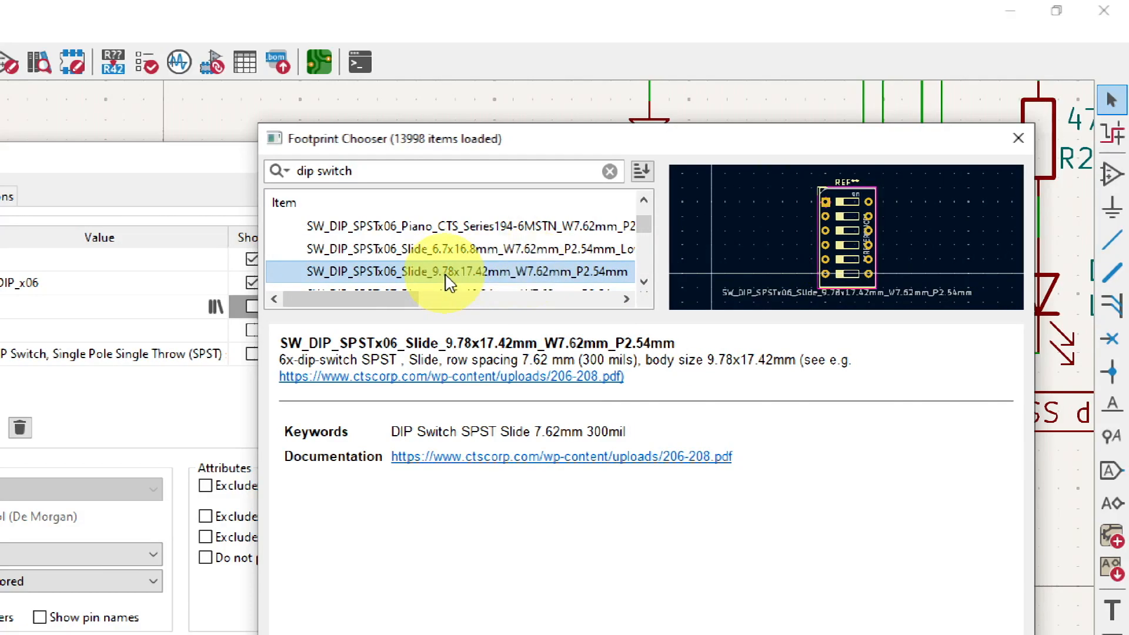
double_click(448, 273)
click(776, 385)
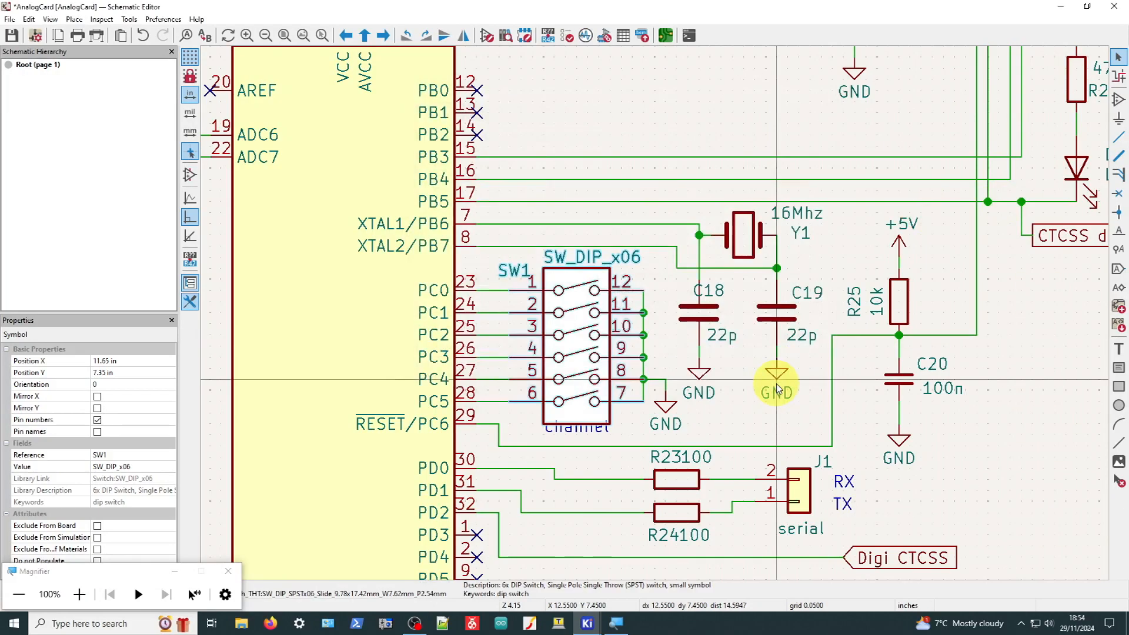
key(ctrl+s)
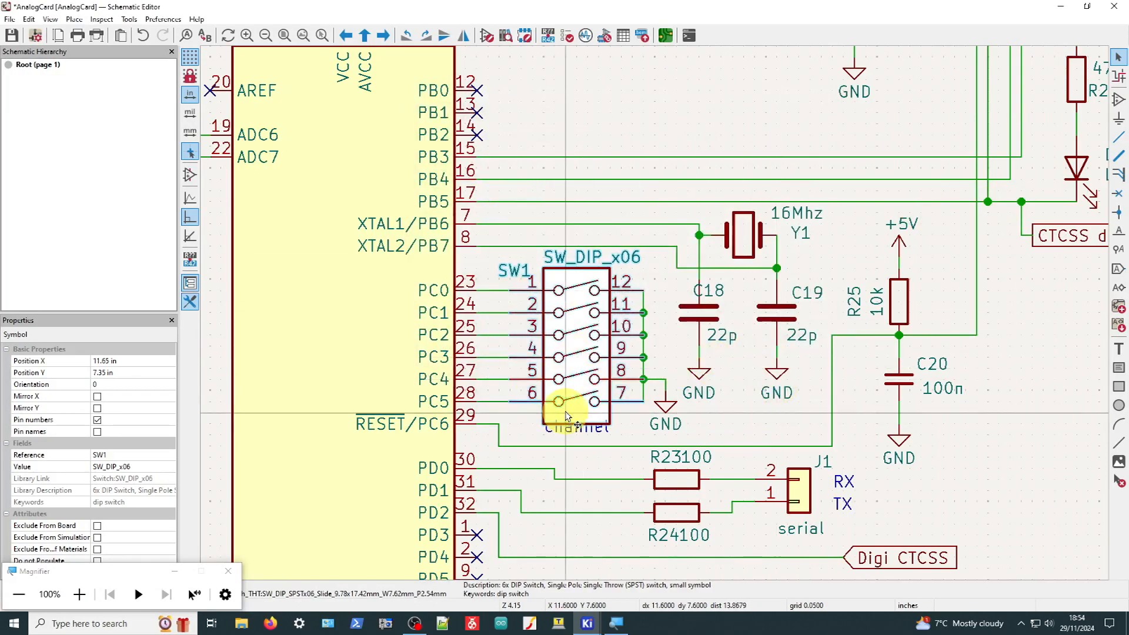
Switch to the PCB Editor and open Update PCB from Schematic for the AnalogCard board
scroll(575, 365, down, 5)
click(564, 341)
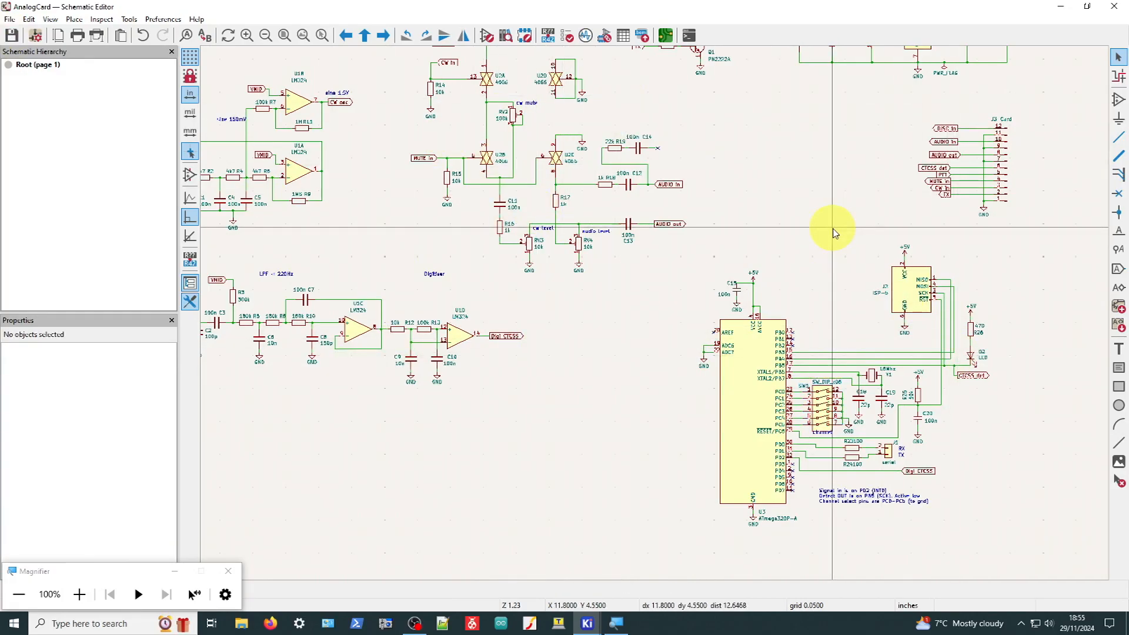
click(664, 34)
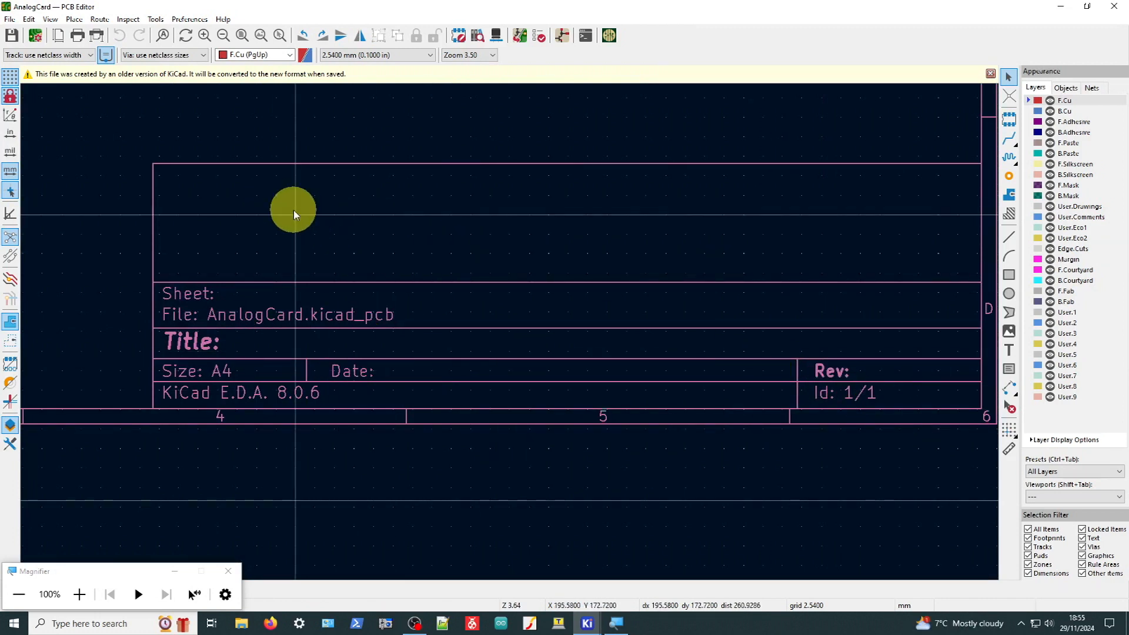
scroll(221, 201, down, 5)
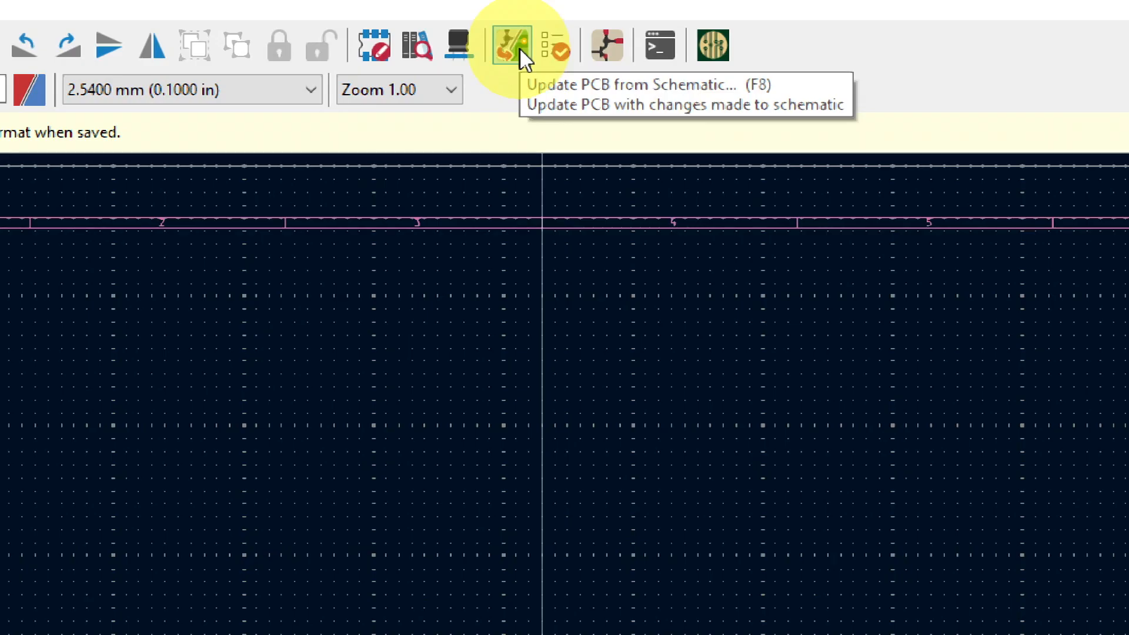
click(520, 47)
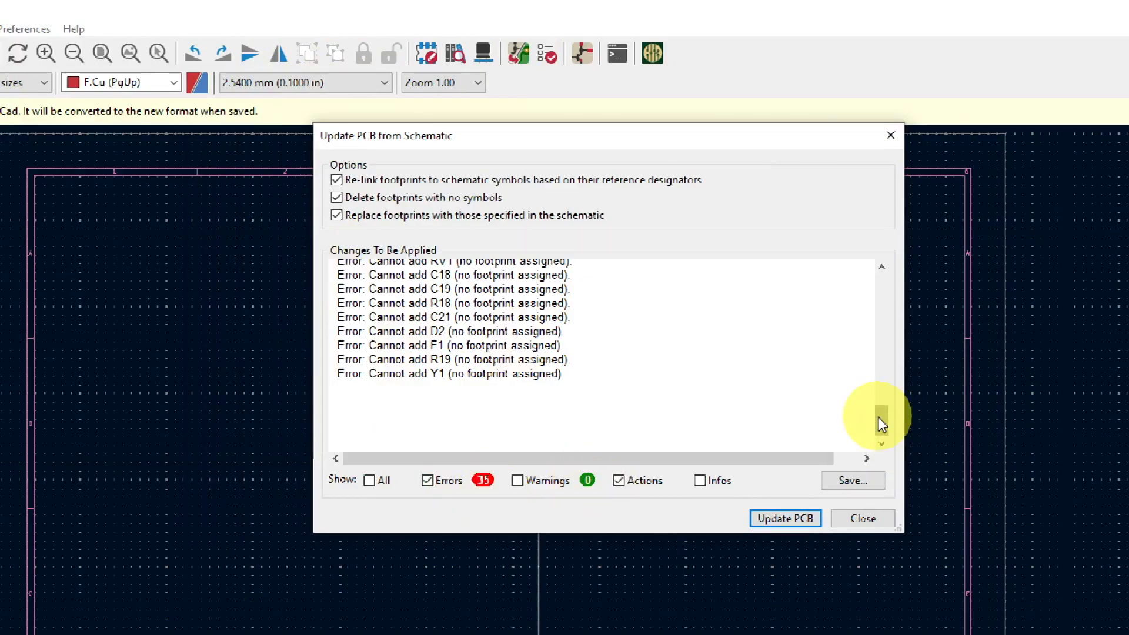
Review the pending board changes, examining the footprints of the parts to add and the components listed with errors
drag(878, 411, 864, 297)
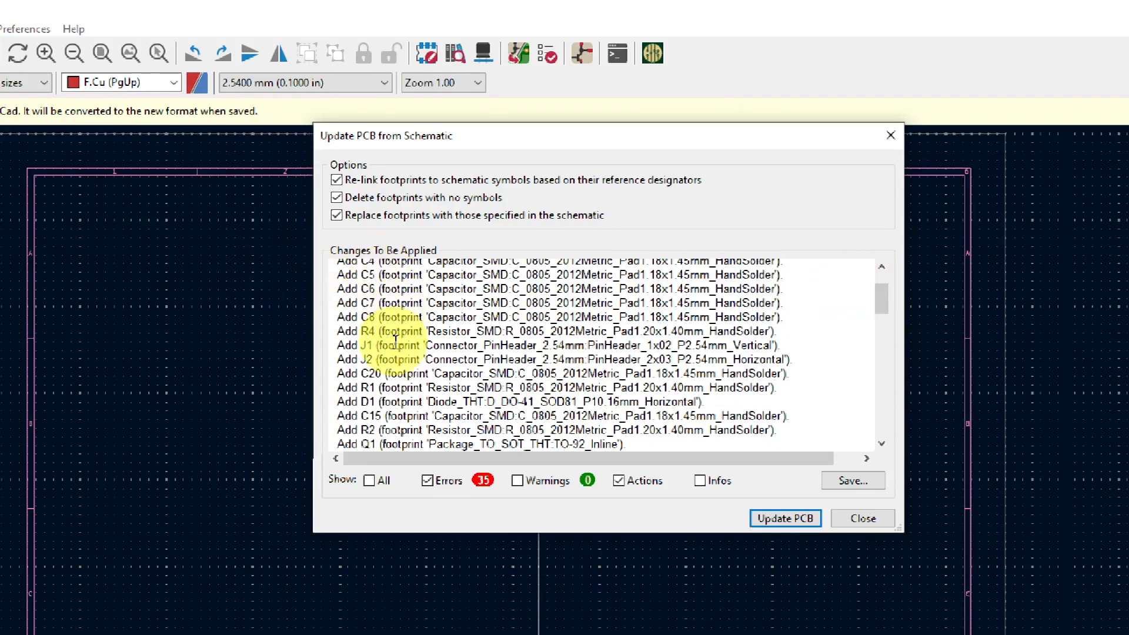
drag(526, 288, 553, 290)
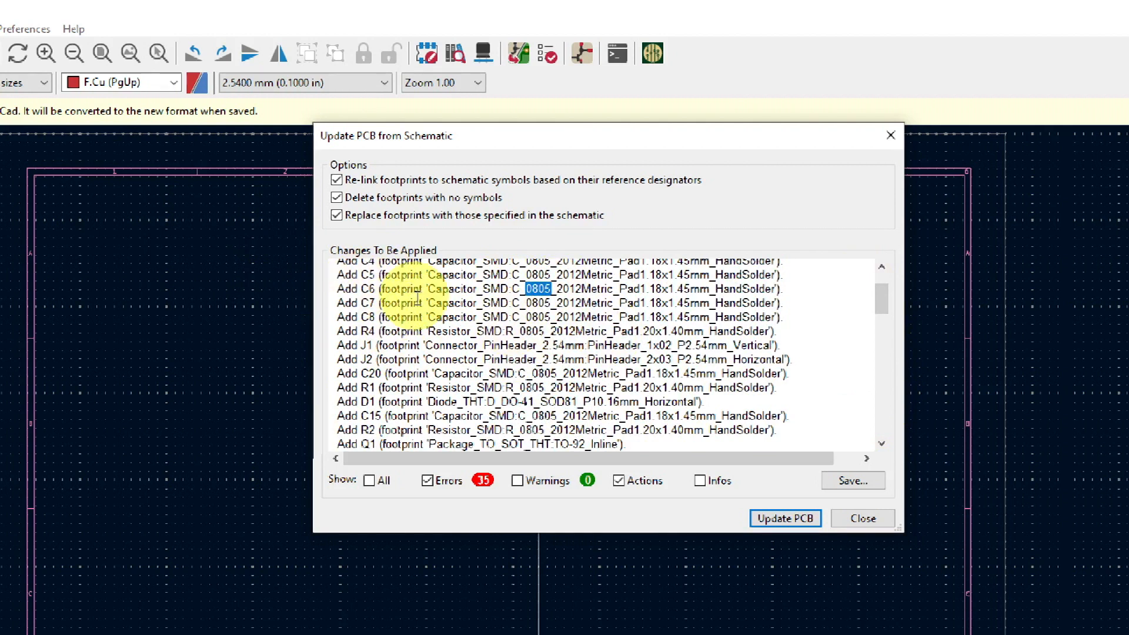
drag(520, 331, 535, 333)
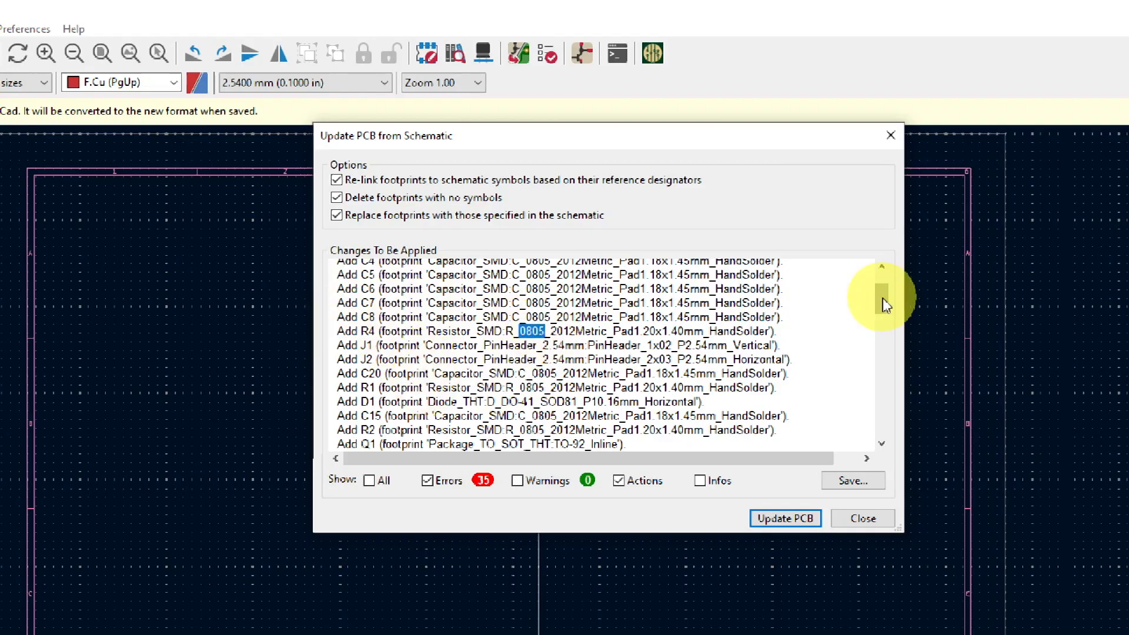
scroll(885, 304, down, 2)
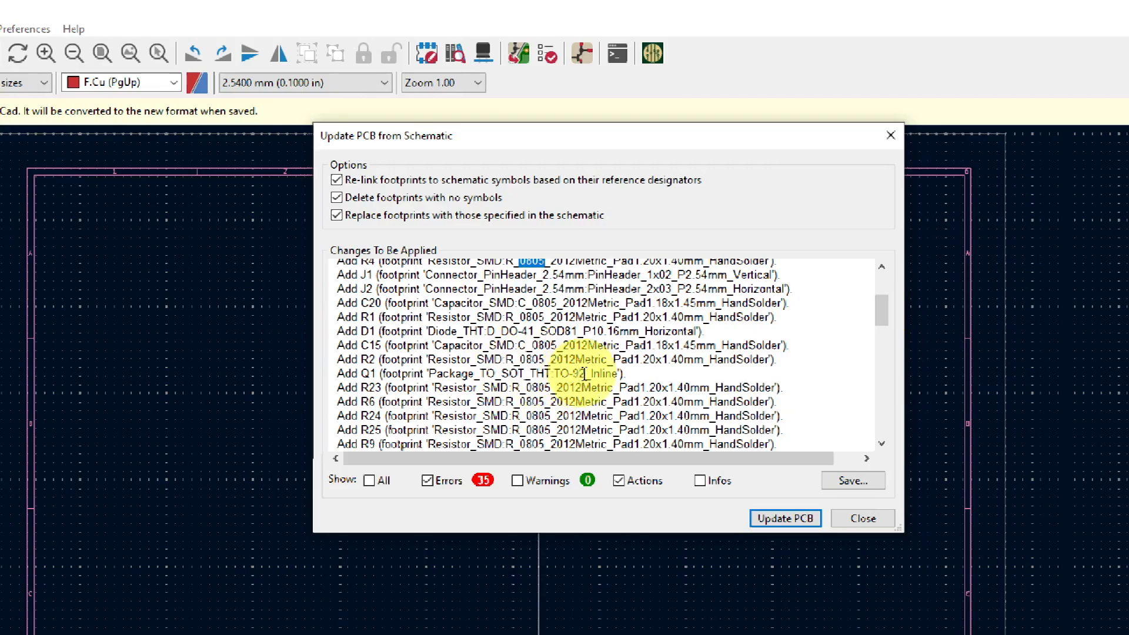
drag(584, 372, 552, 373)
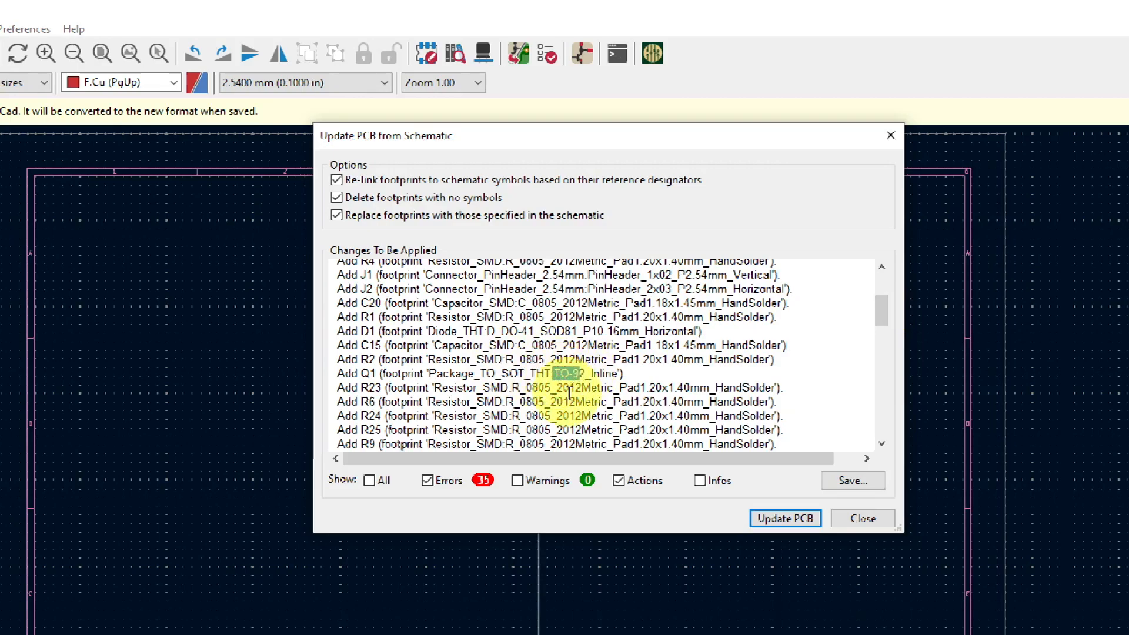
drag(881, 317, 875, 341)
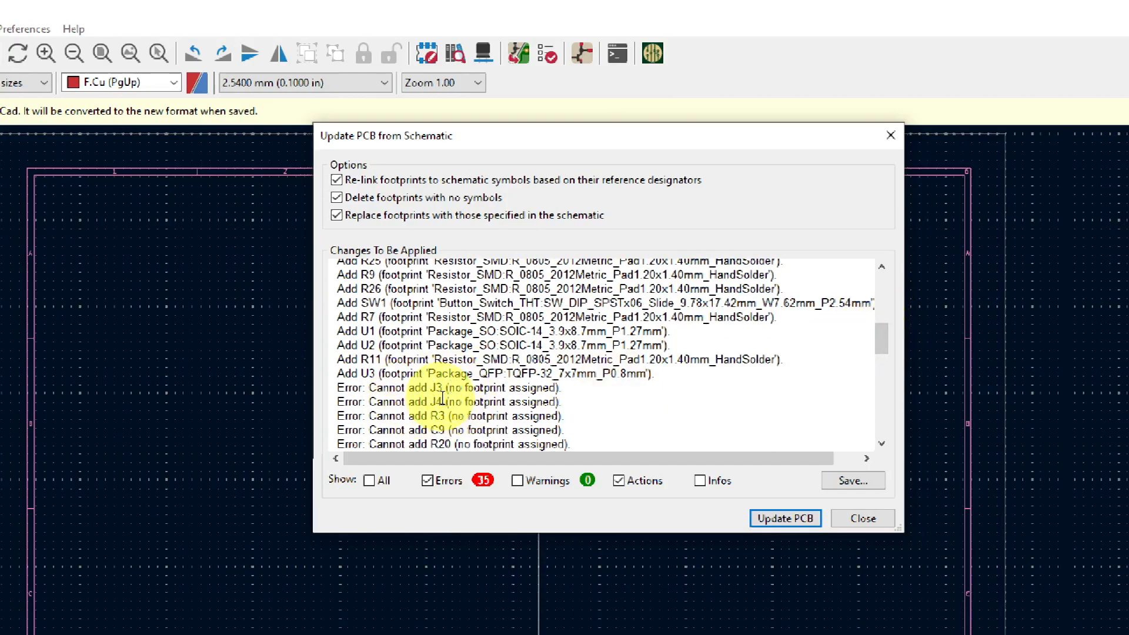
drag(881, 333, 881, 356)
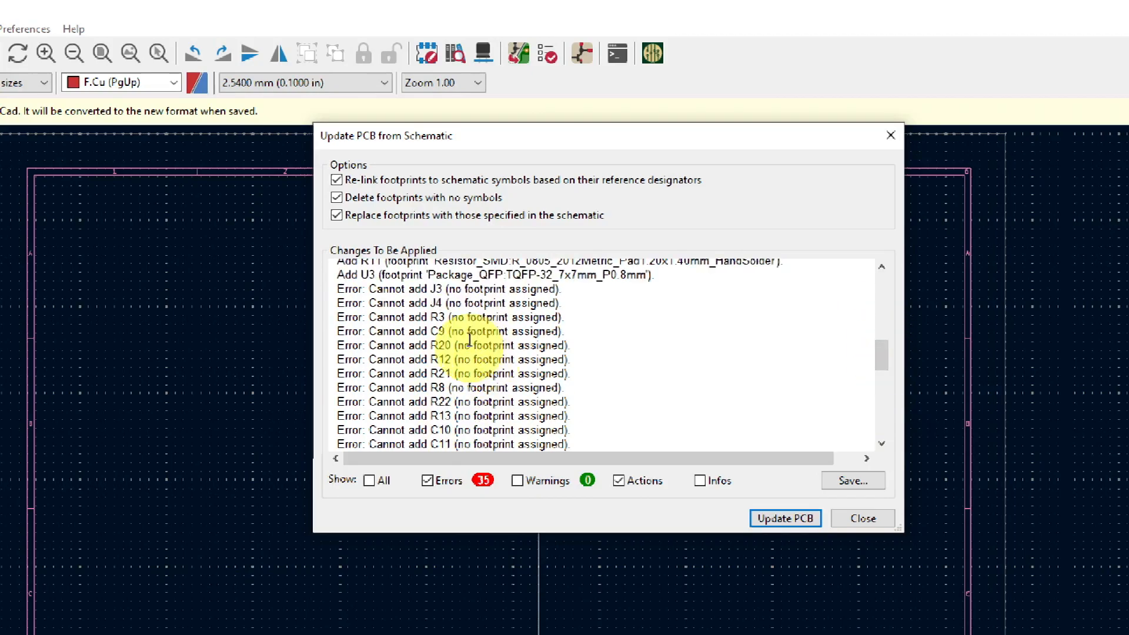
Check which parts are reported as lacking an assigned footprint and close Update PCB from Schematic without applying the changes
drag(476, 141, 470, 134)
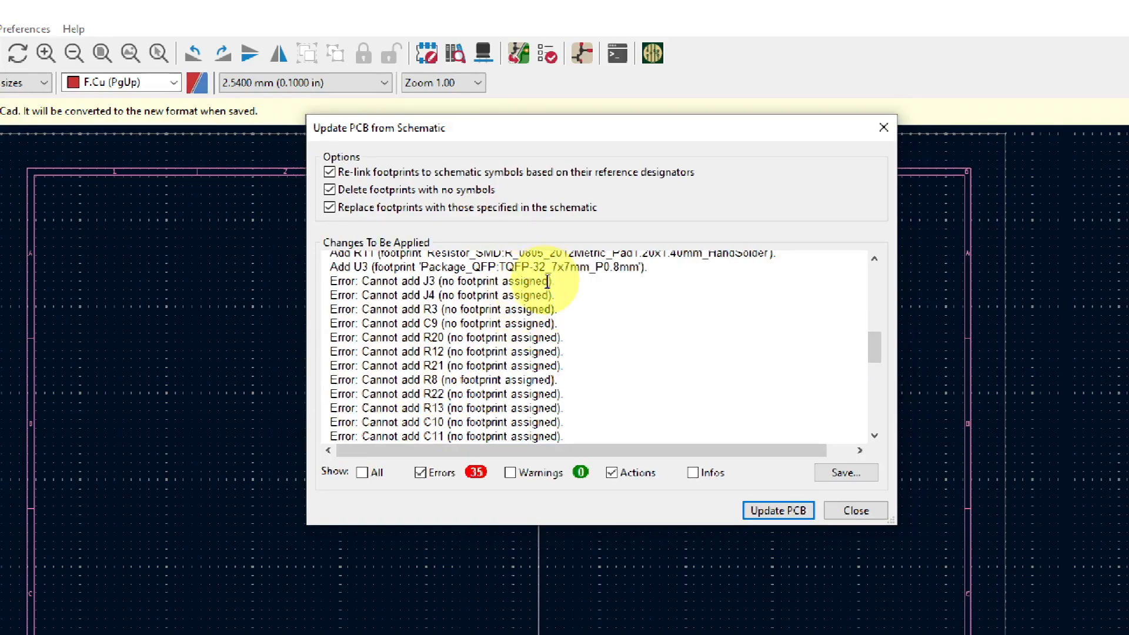
drag(547, 282, 441, 281)
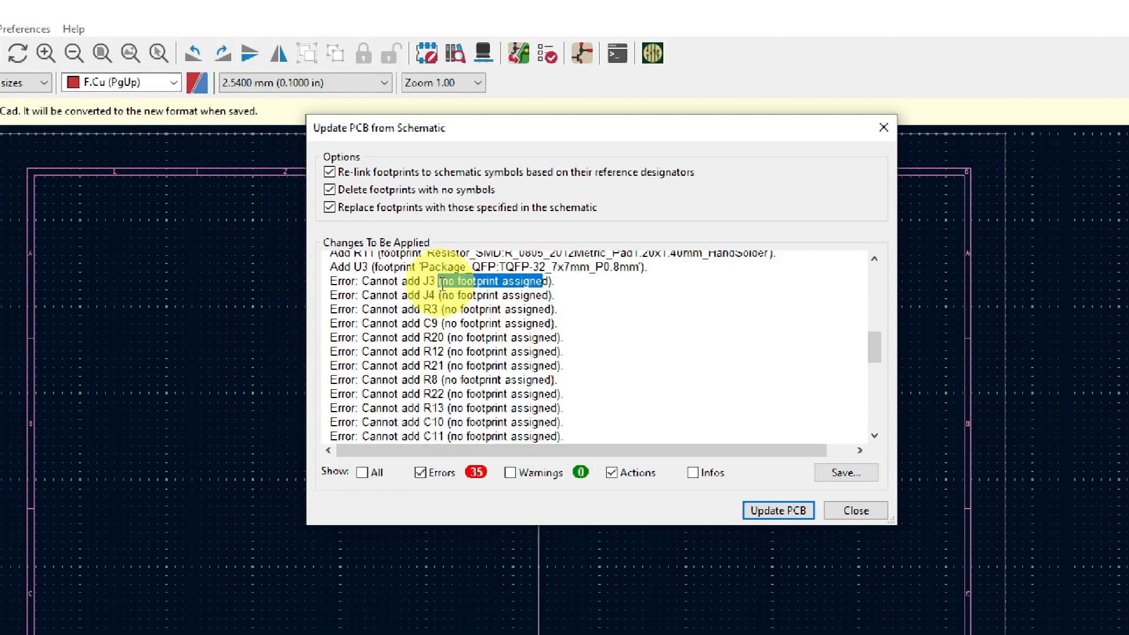
click(563, 280)
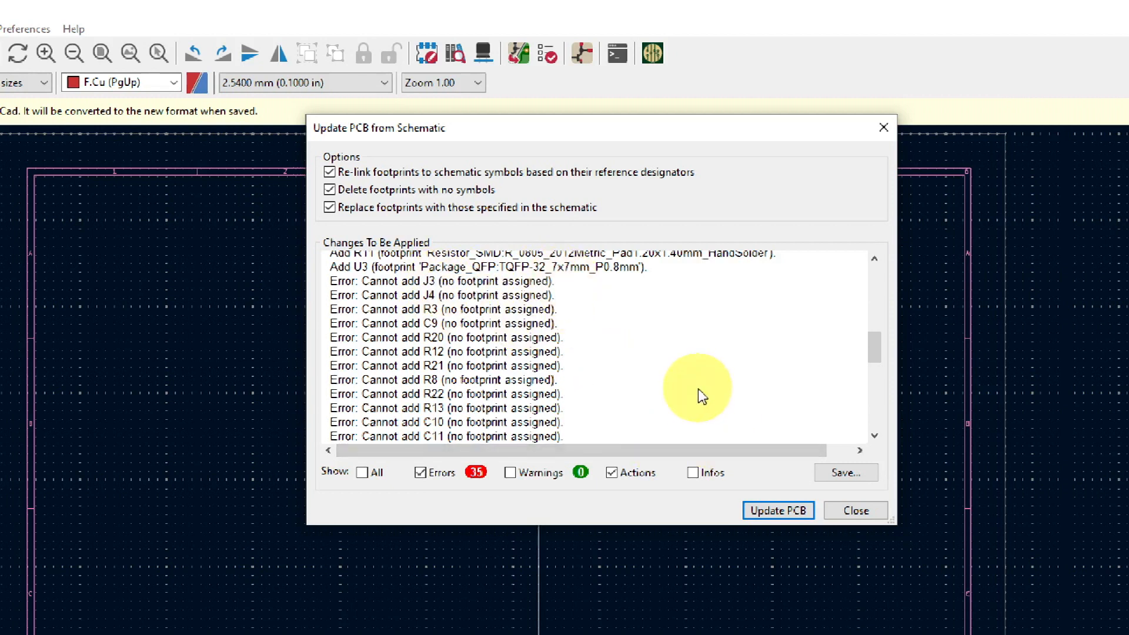
click(856, 511)
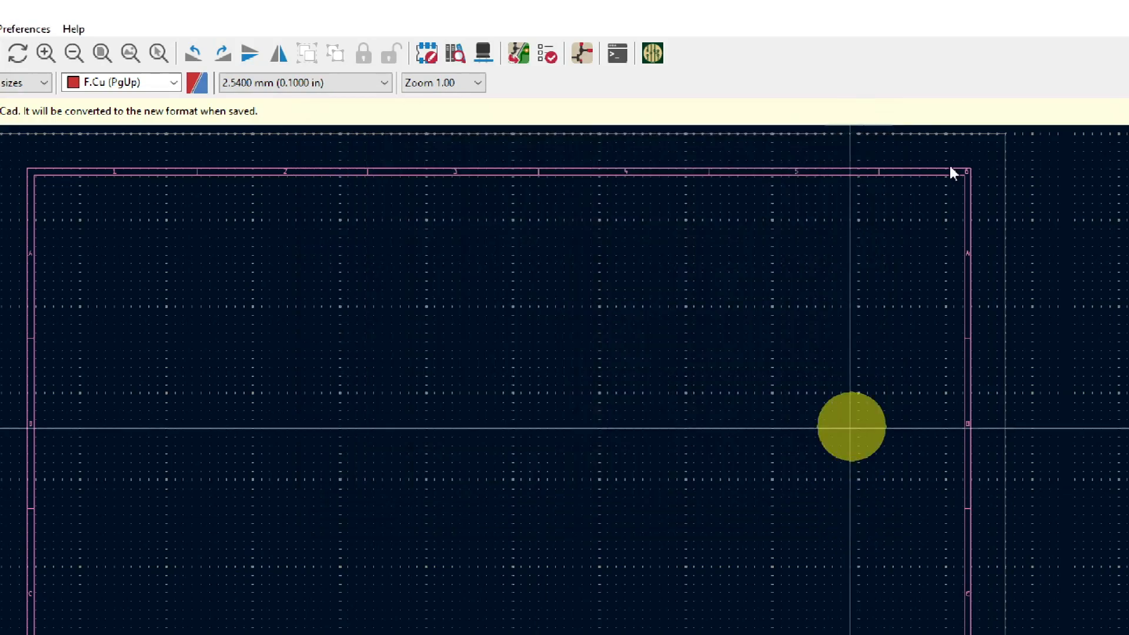
Switch to the Schematic Editor and examine the AnalogCard components, including the power input, card connector, PTT switch and microcontroller sections
key(alt+Tab)
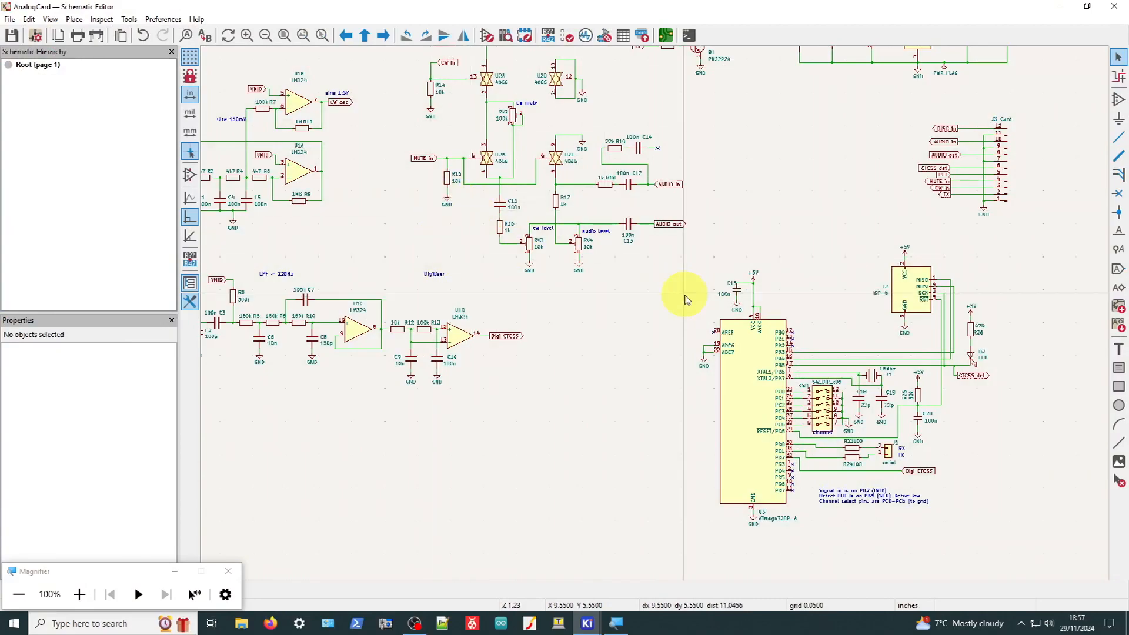
scroll(724, 411, down, 2)
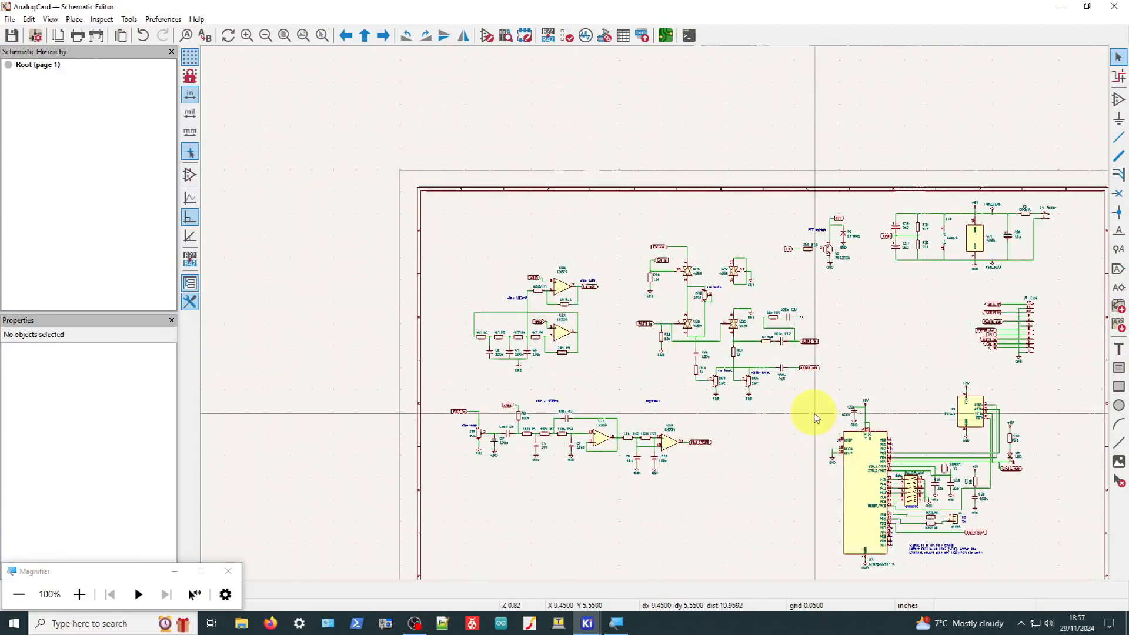
scroll(807, 415, up, 2)
scroll(650, 312, down, 2)
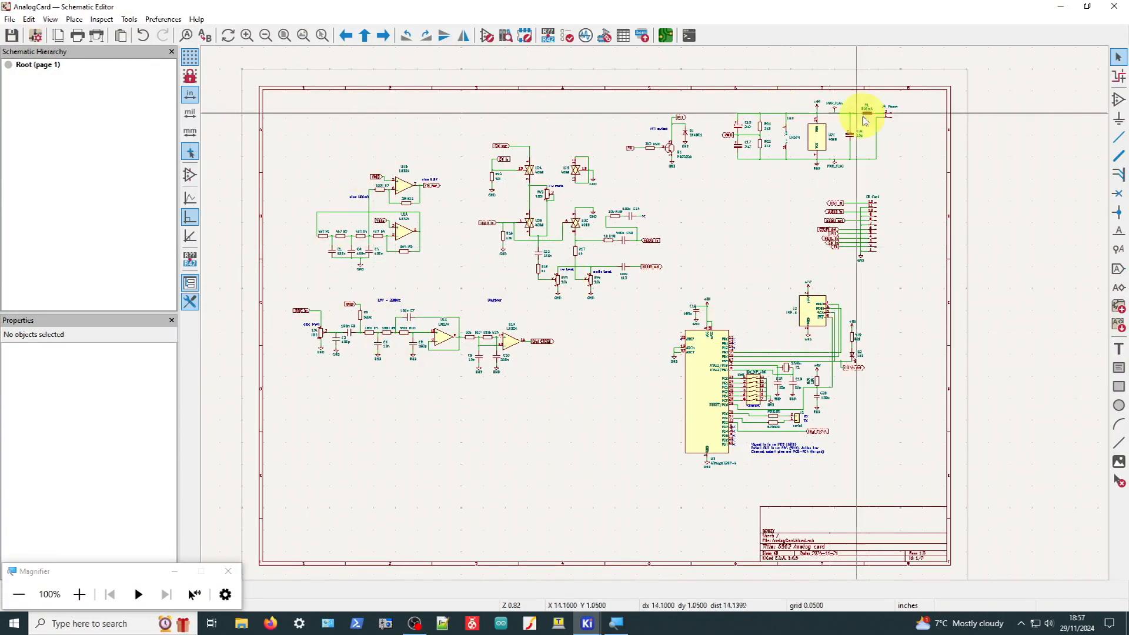
scroll(847, 130, up, 1)
scroll(657, 318, up, 2)
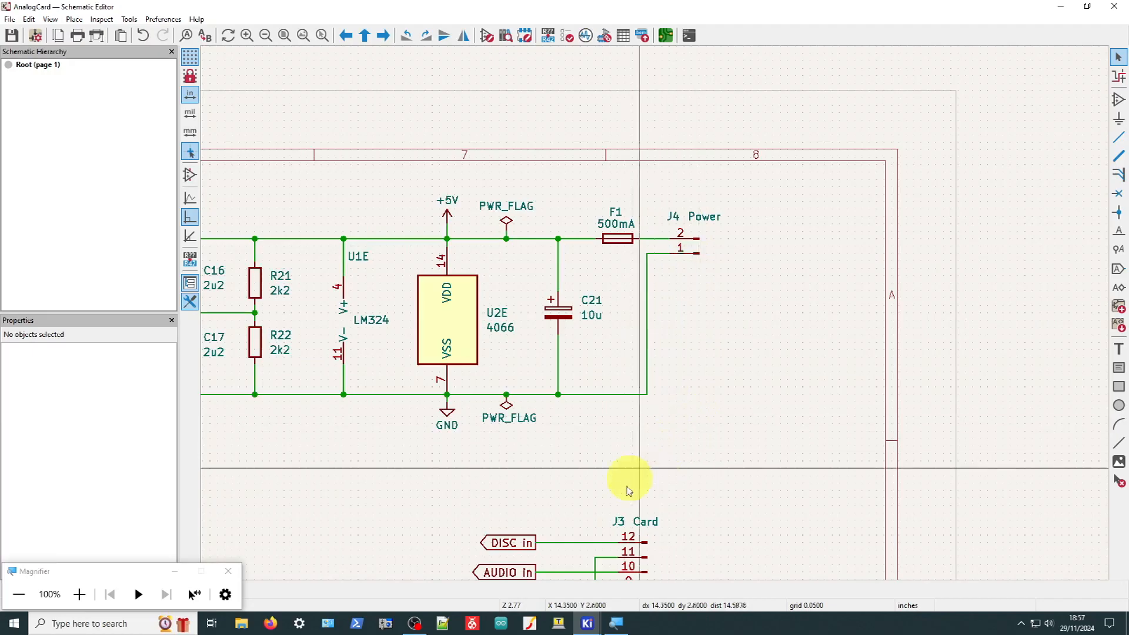
scroll(624, 536, down, 1)
scroll(654, 315, up, 2)
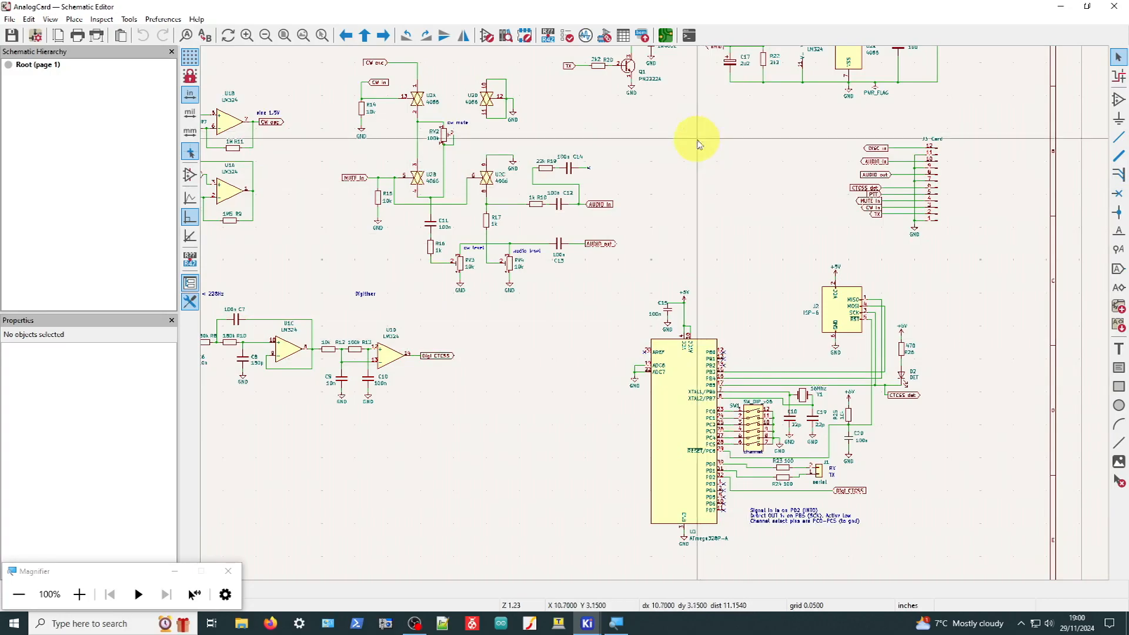
scroll(655, 312, down, 2)
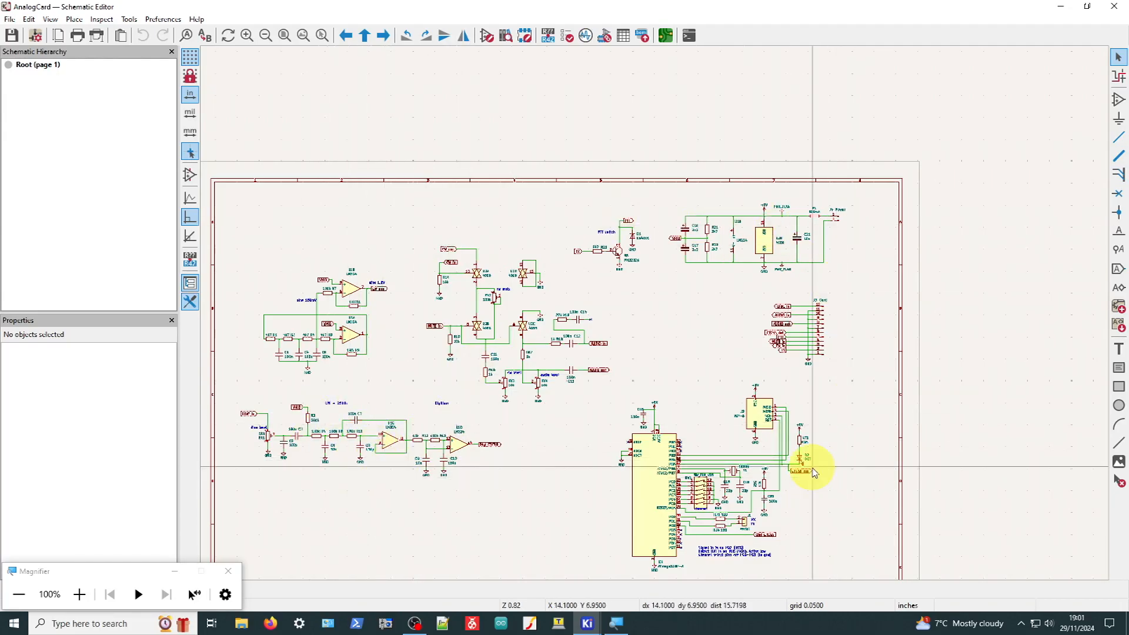
scroll(703, 272, up, 4)
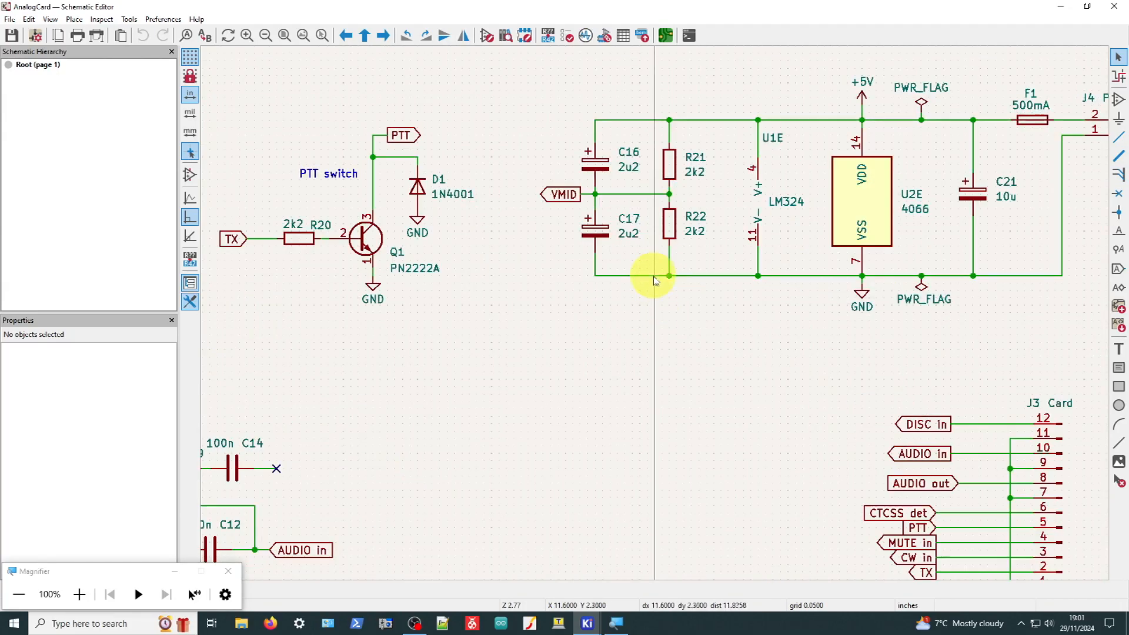
scroll(655, 279, down, 4)
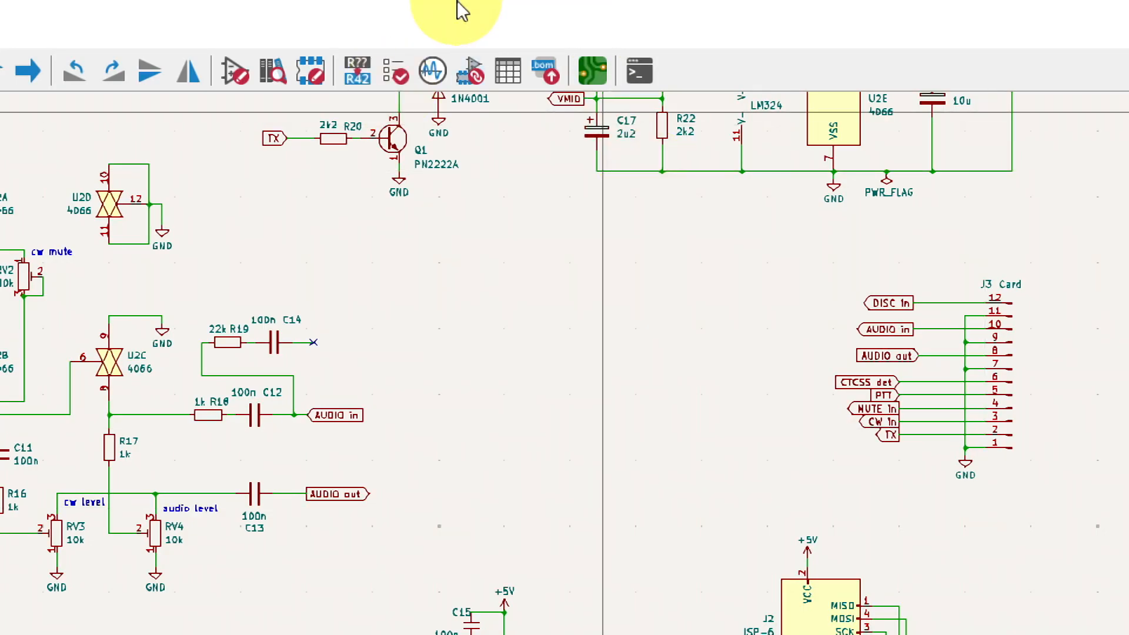
Switch to the PCB Editor and reopen Update PCB from Schematic for the AnalogCard board
click(587, 69)
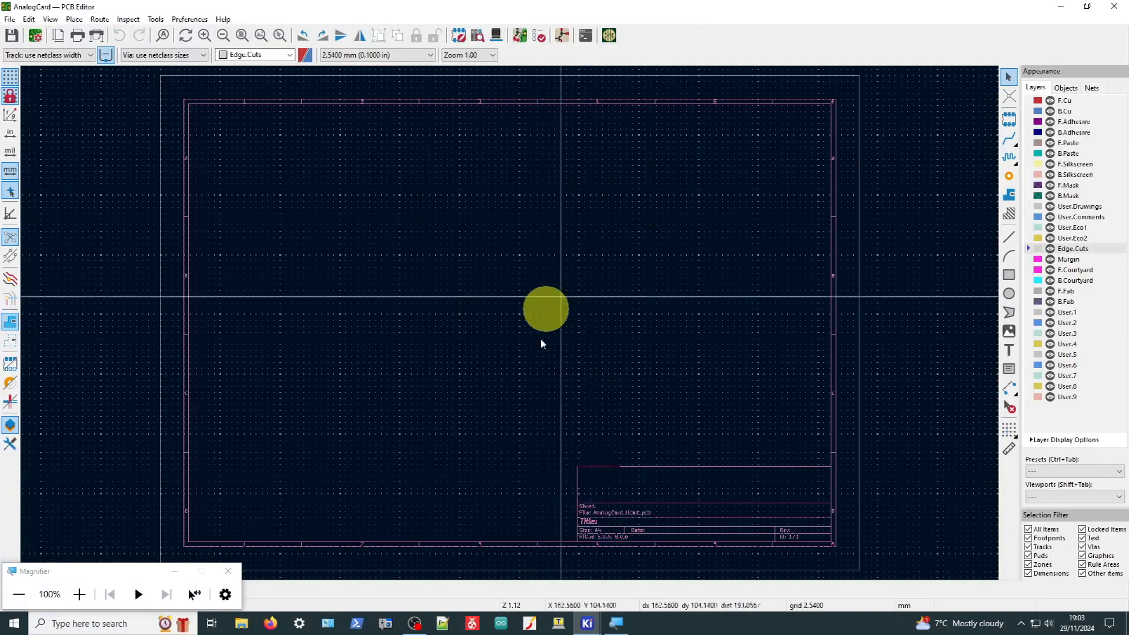
scroll(686, 516, up, 3)
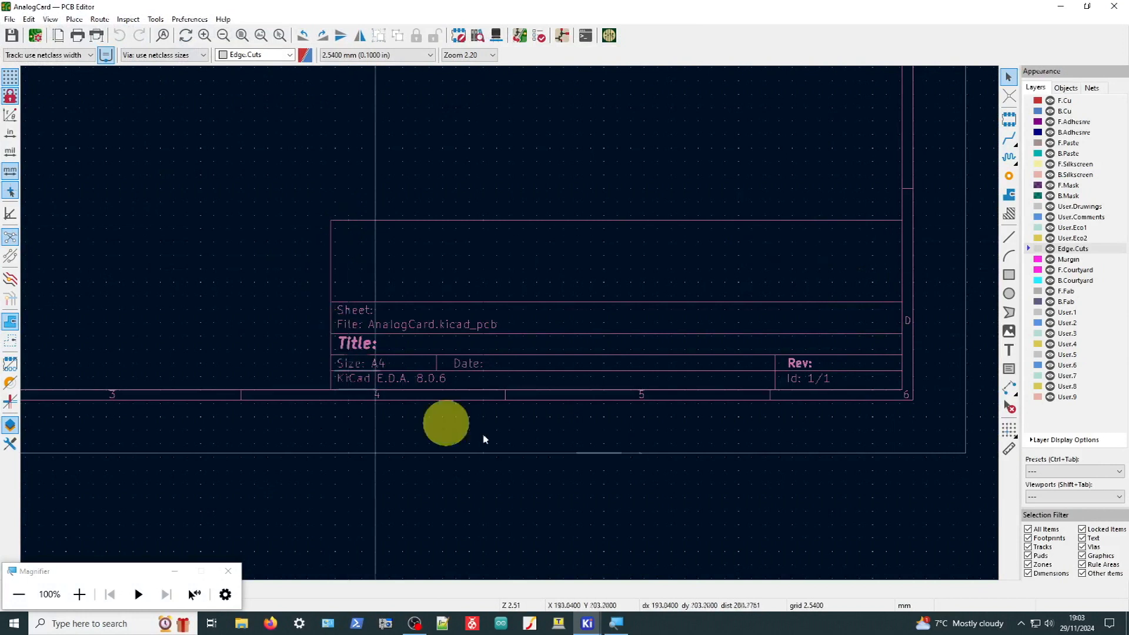
scroll(168, 138, down, 3)
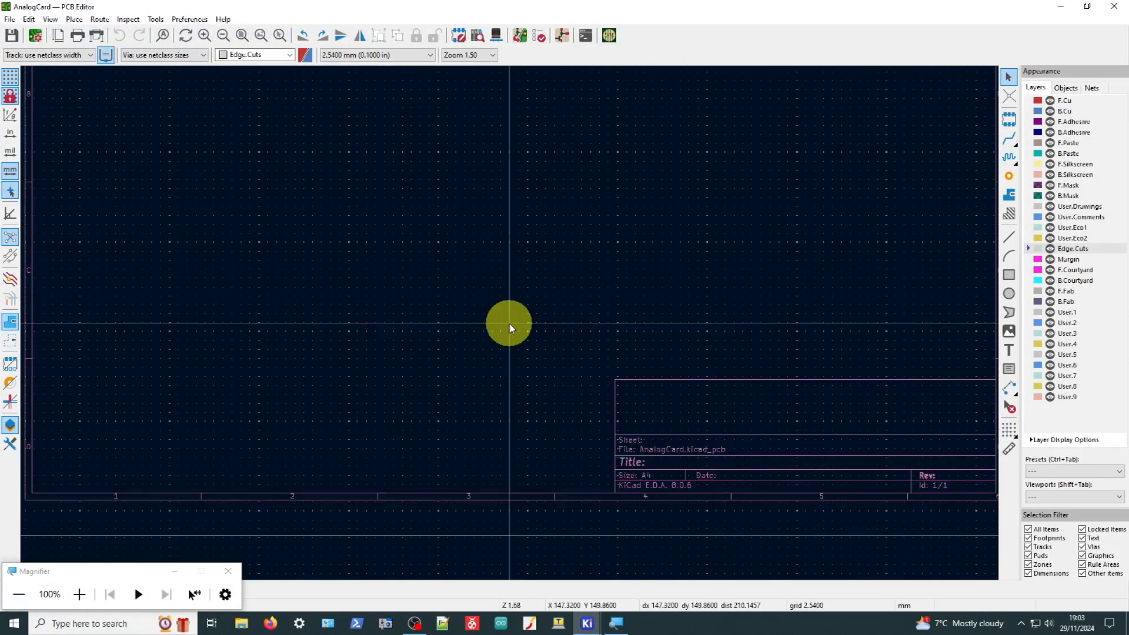
scroll(499, 282, down, 1)
scroll(510, 323, up, 1)
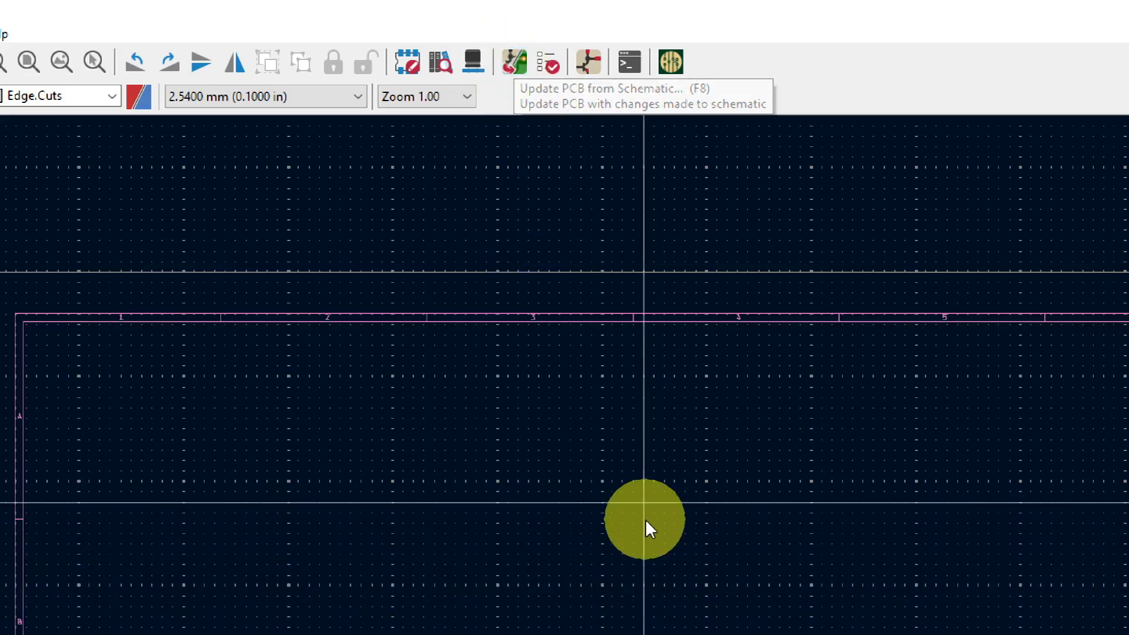
scroll(644, 519, down, 2)
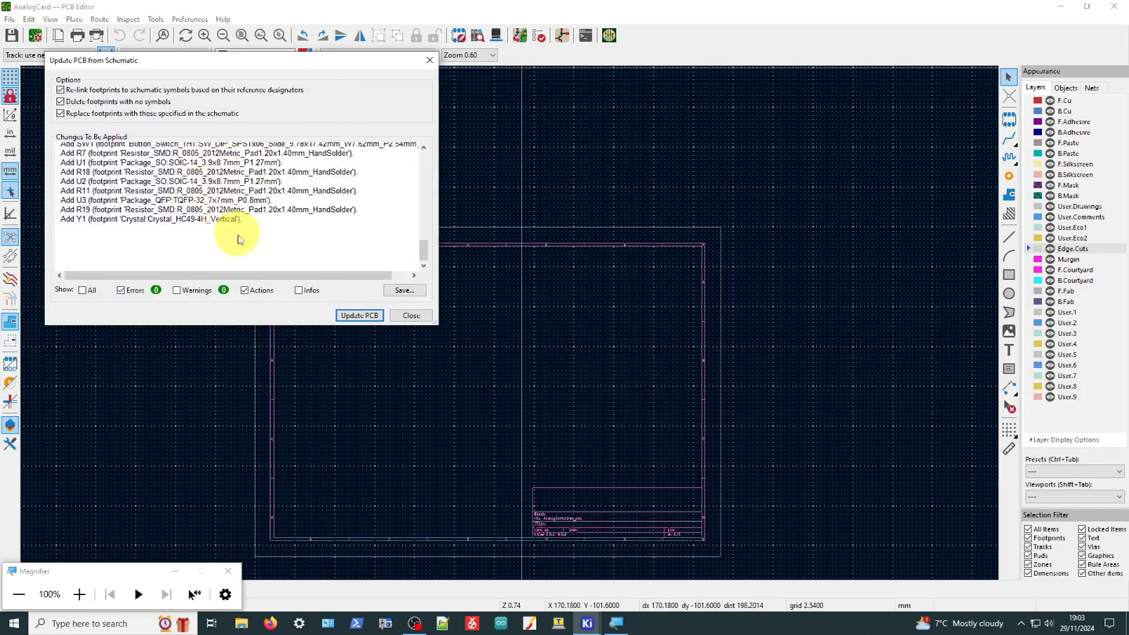
Check the end of the pending changes list and apply the update to add the schematic's footprints to the PCB
drag(278, 76, 577, 160)
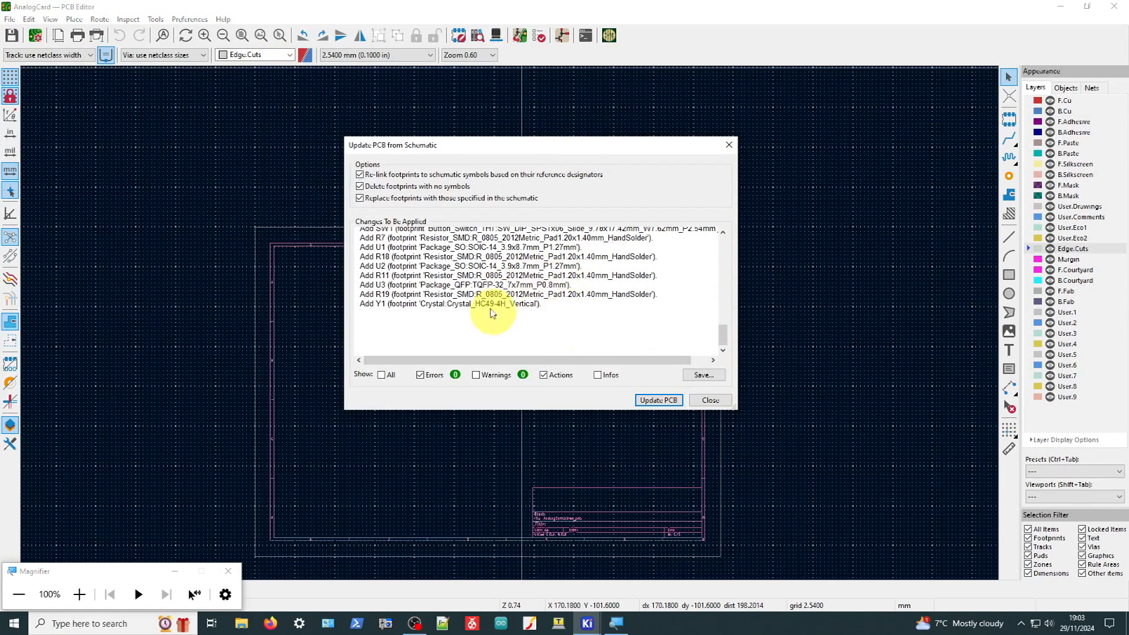
mouse_move(723, 335)
mouse_down()
mouse_move(726, 242)
mouse_move(728, 352)
mouse_up()
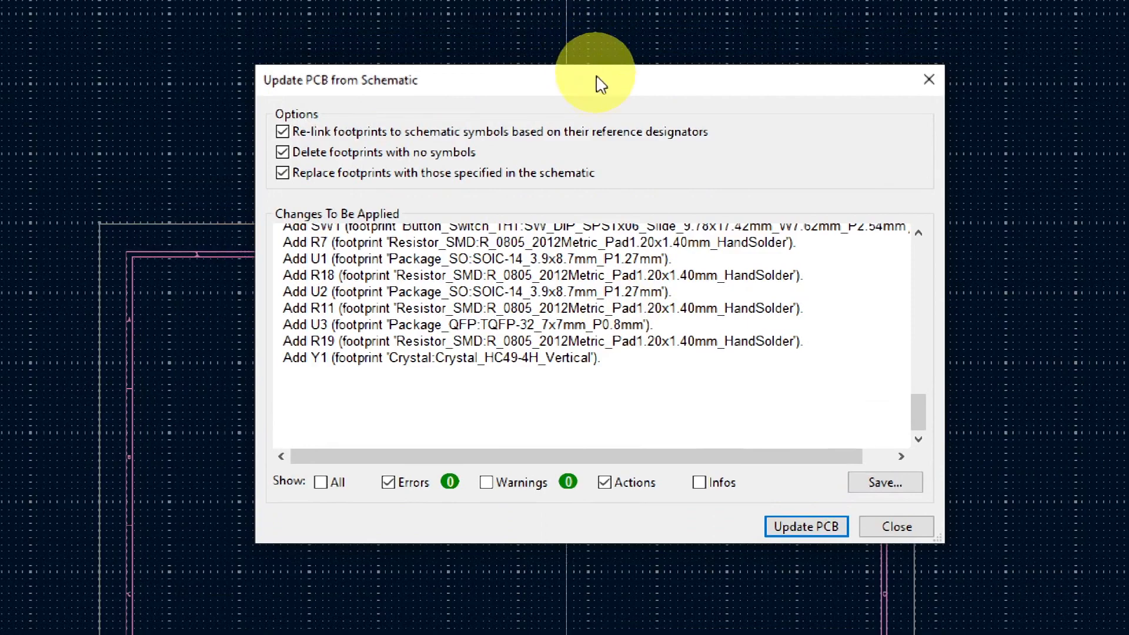
drag(604, 84, 617, 67)
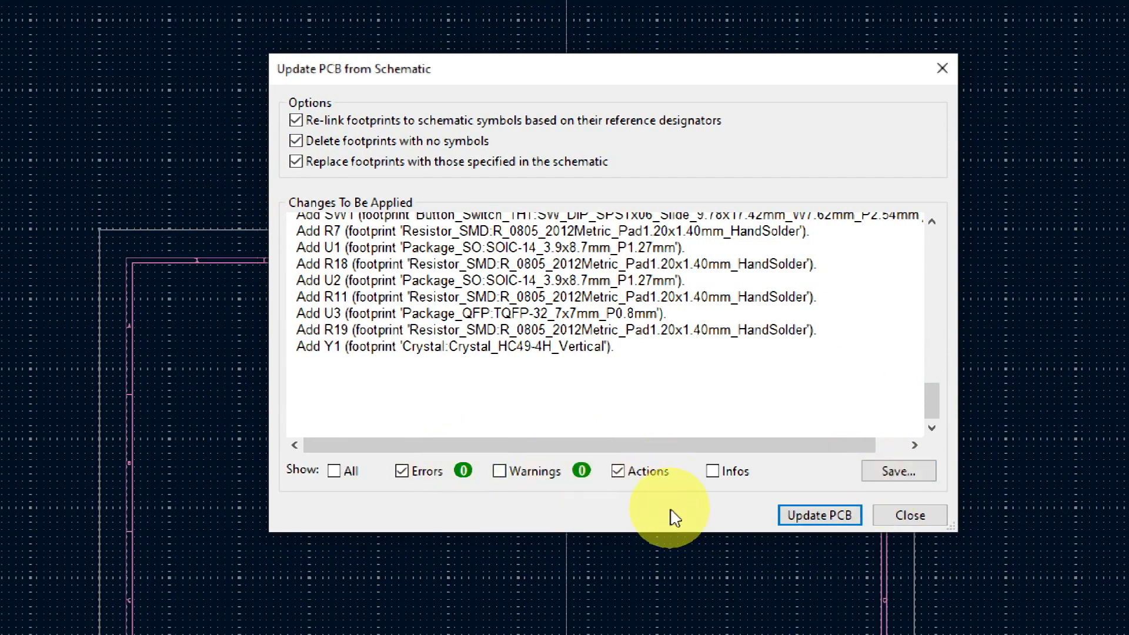
click(820, 519)
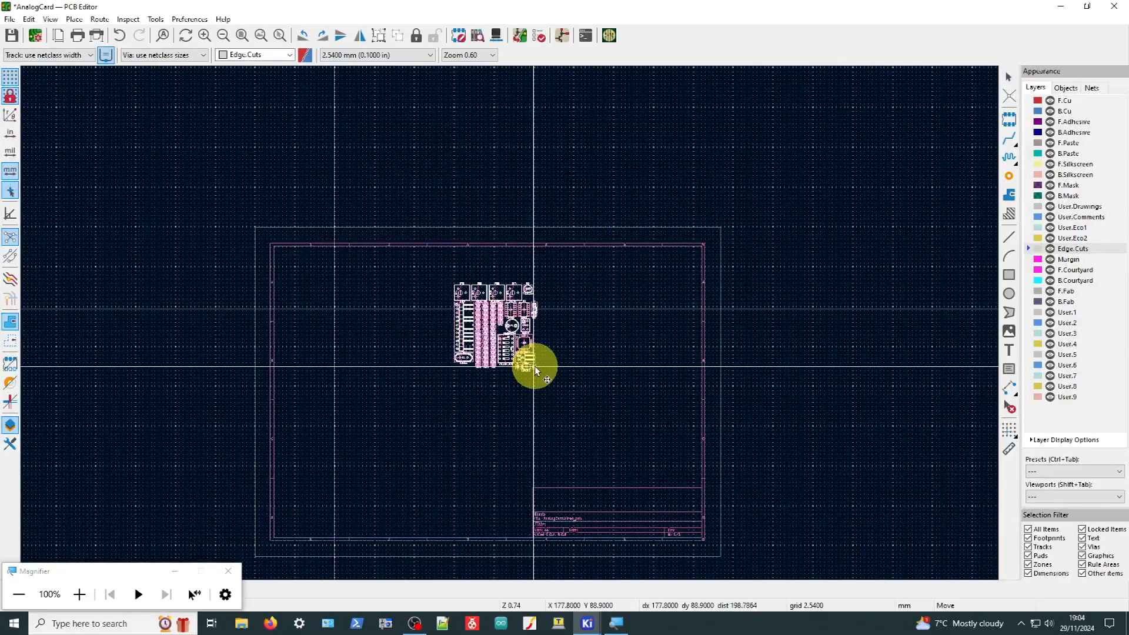
Place the imported group of footprints outside the drawing sheet, just beyond the upper part of its right border
scroll(535, 366, up, 4)
scroll(725, 457, up, 2)
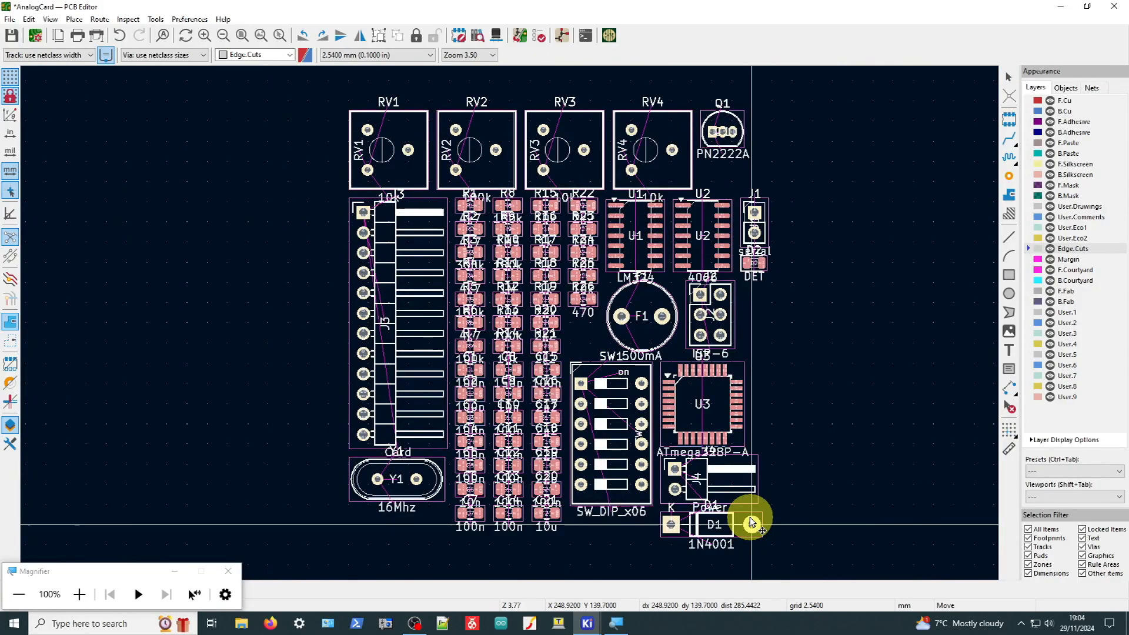
scroll(588, 394, down, 3)
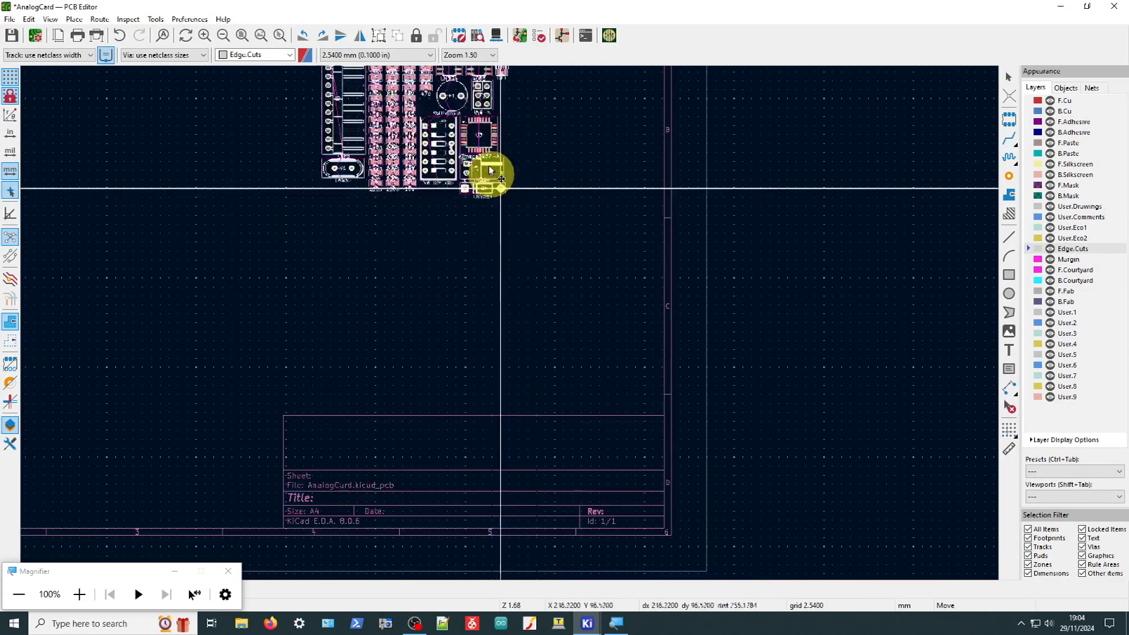
scroll(770, 271, down, 3)
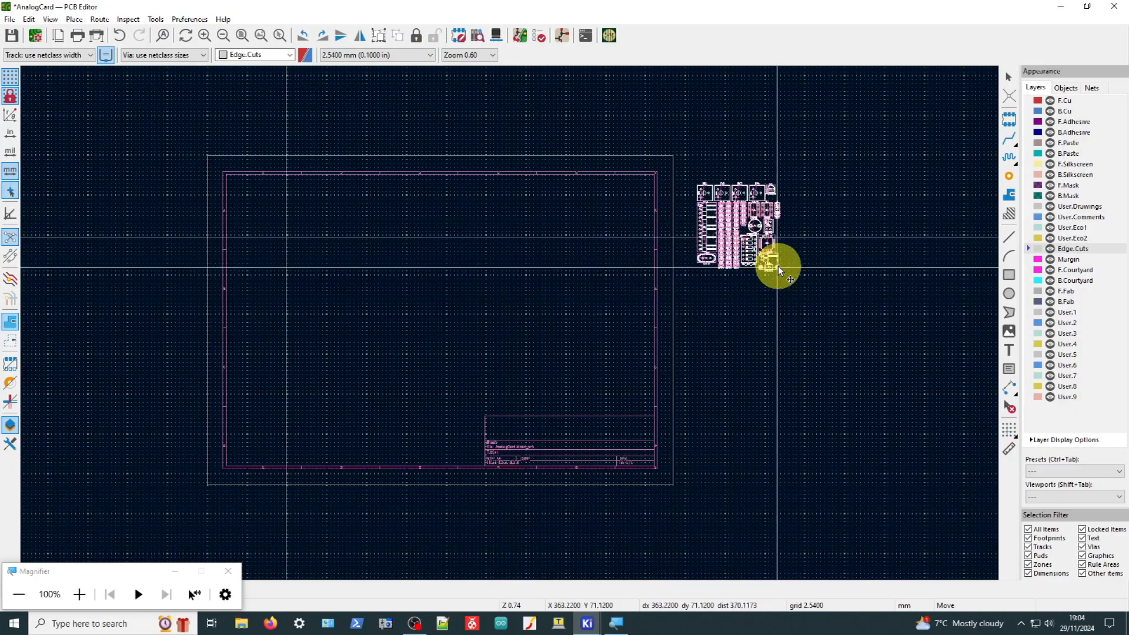
click(792, 251)
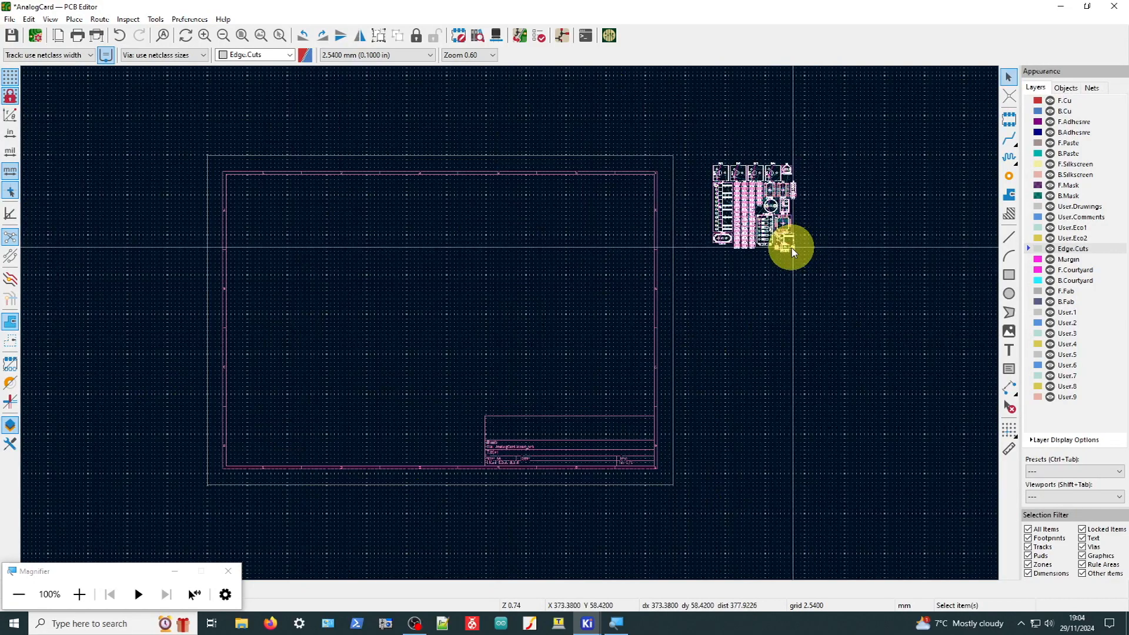
Examine the imported footprints up close, including the trimmers, Q1, the SMD passives, crystal Y1, fuse F1, SW1, U3, J4 and diode D1
scroll(794, 290, up, 6)
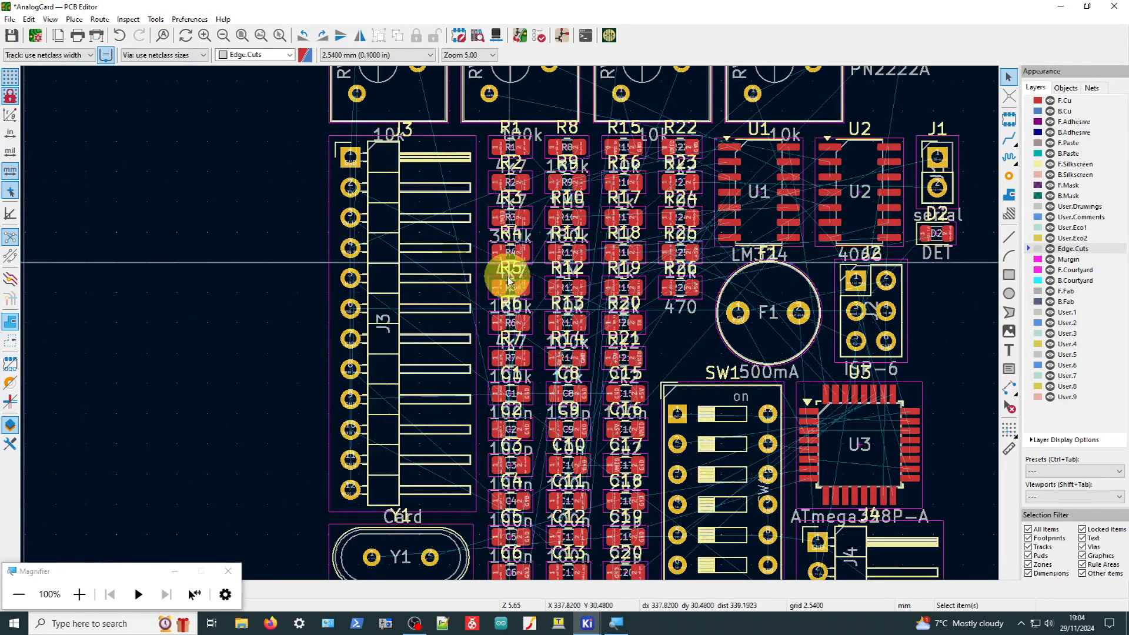
scroll(454, 240, down, 2)
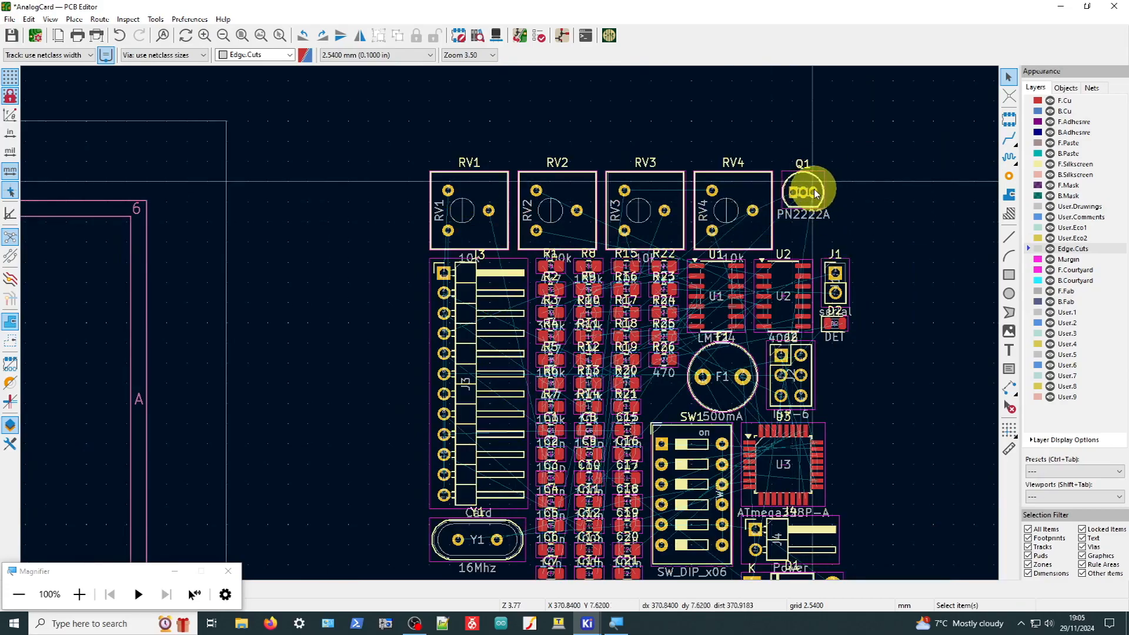
scroll(814, 193, up, 1)
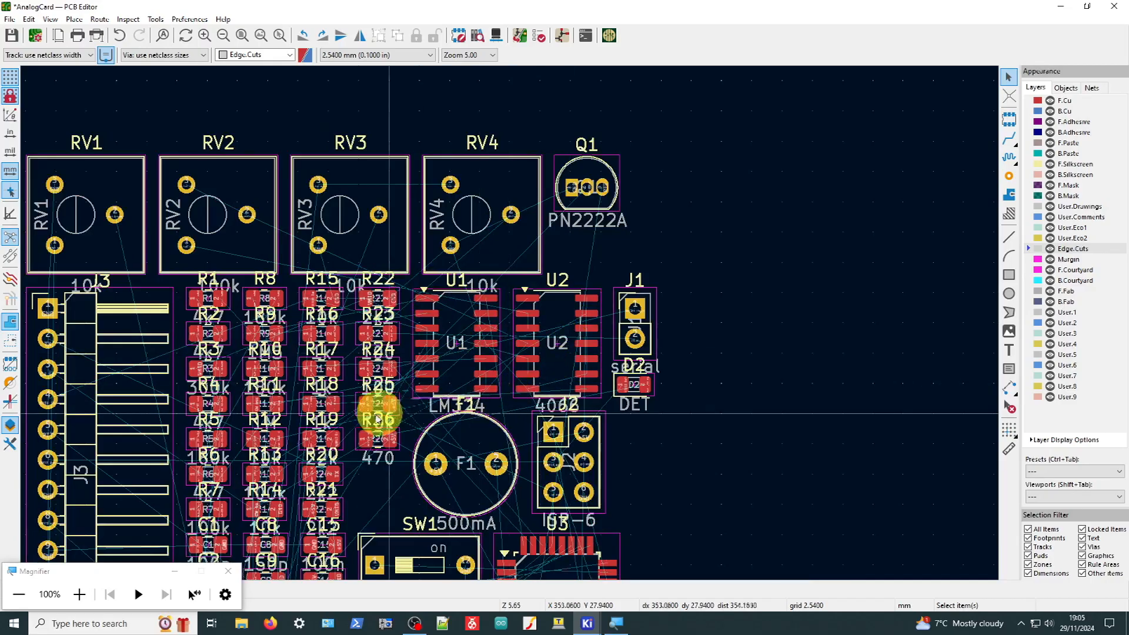
scroll(379, 418, up, 1)
scroll(519, 494, down, 1)
scroll(507, 327, down, 1)
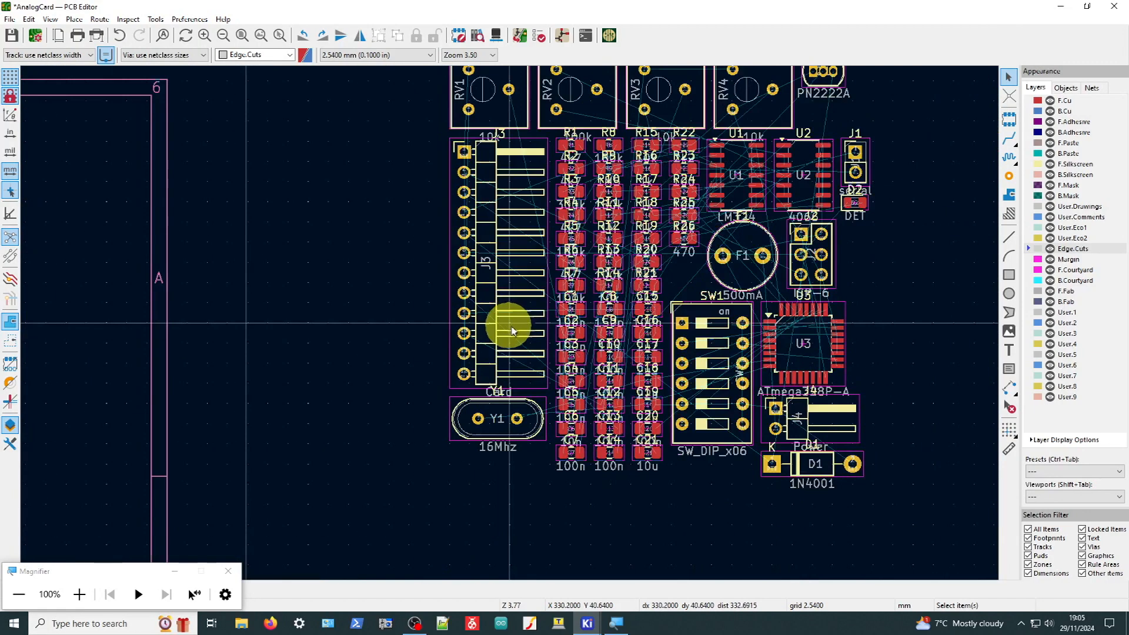
scroll(507, 421, up, 2)
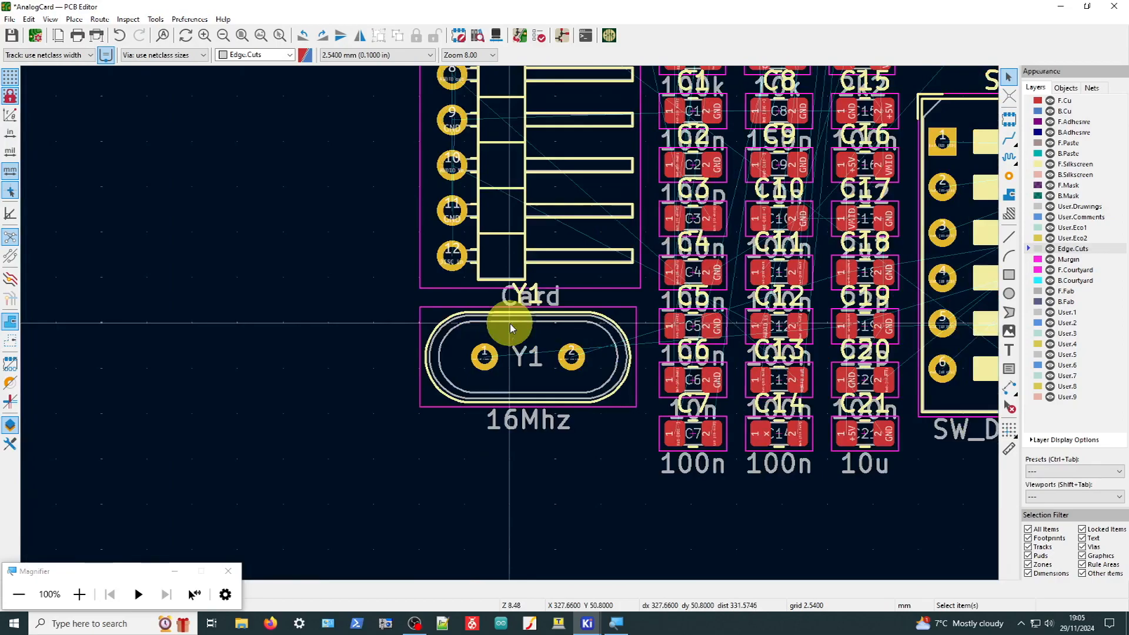
scroll(559, 368, down, 1)
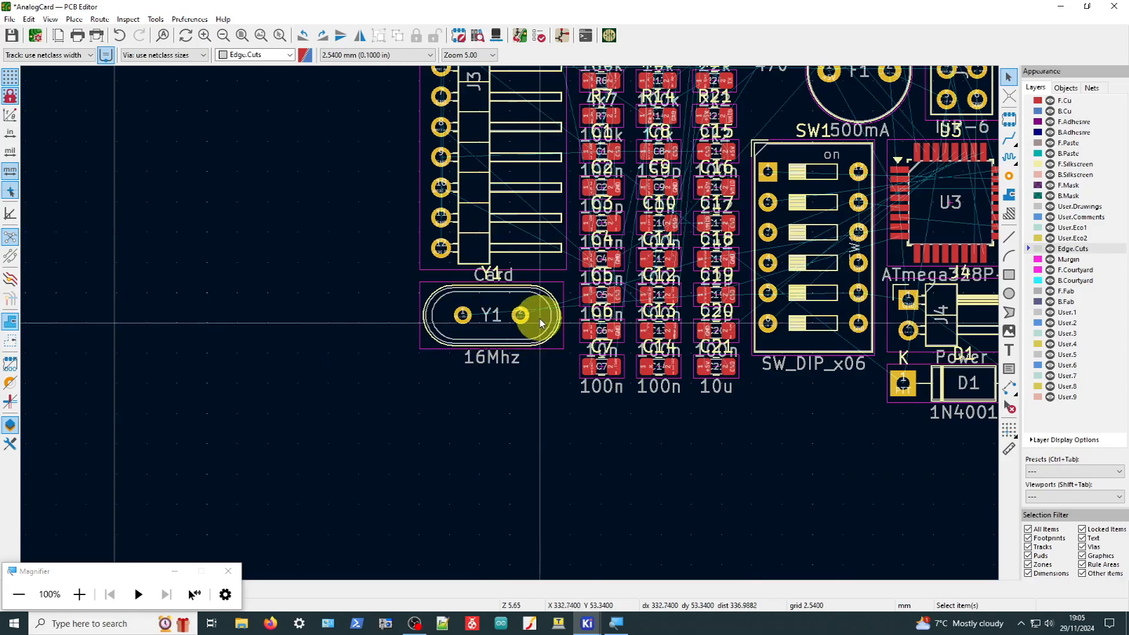
scroll(894, 252, up, 1)
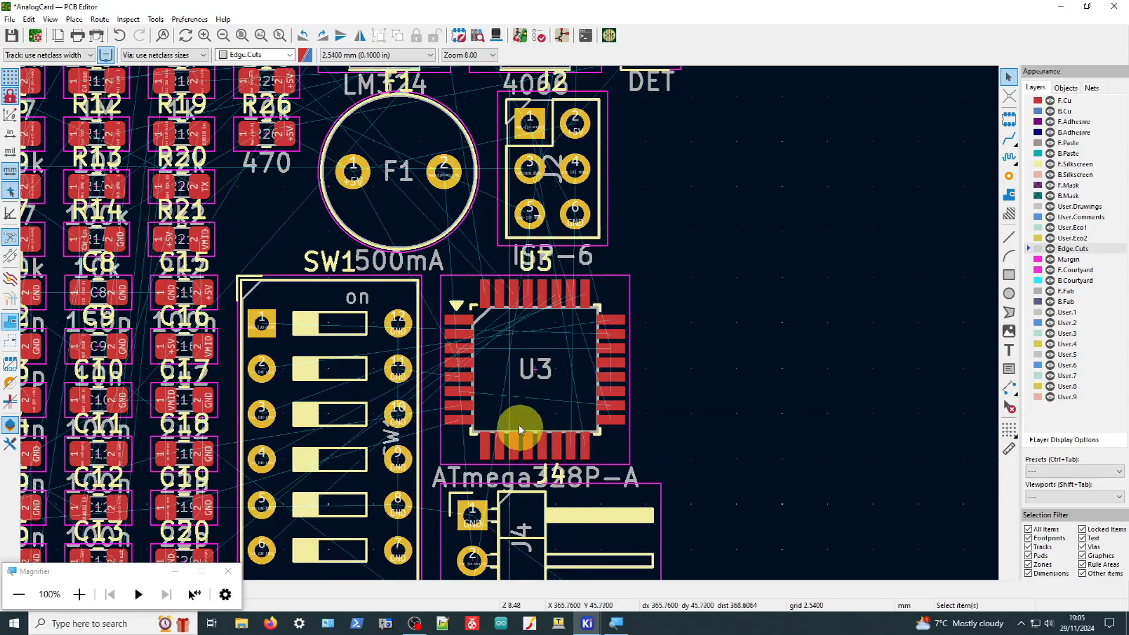
scroll(519, 429, down, 2)
scroll(637, 479, up, 2)
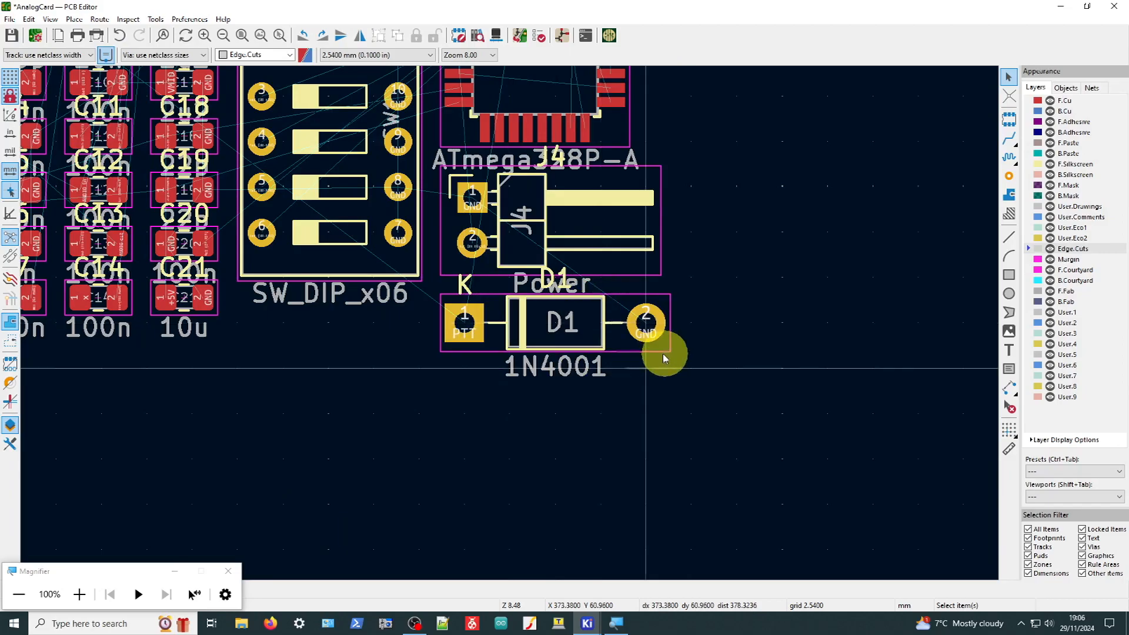
scroll(504, 320, down, 2)
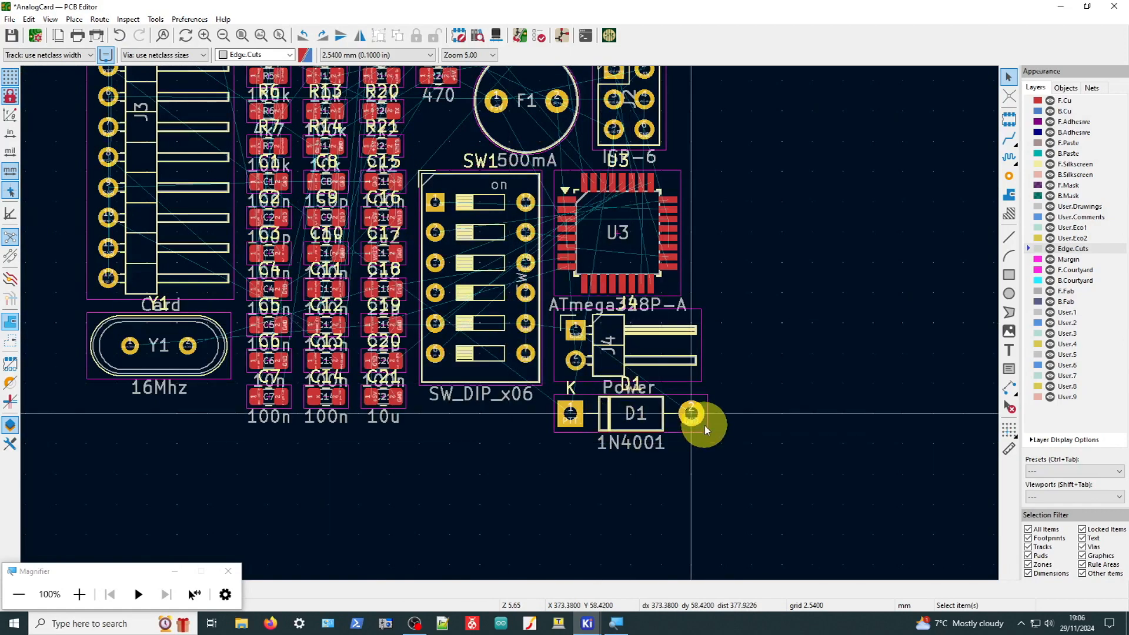
scroll(492, 125, down, 1)
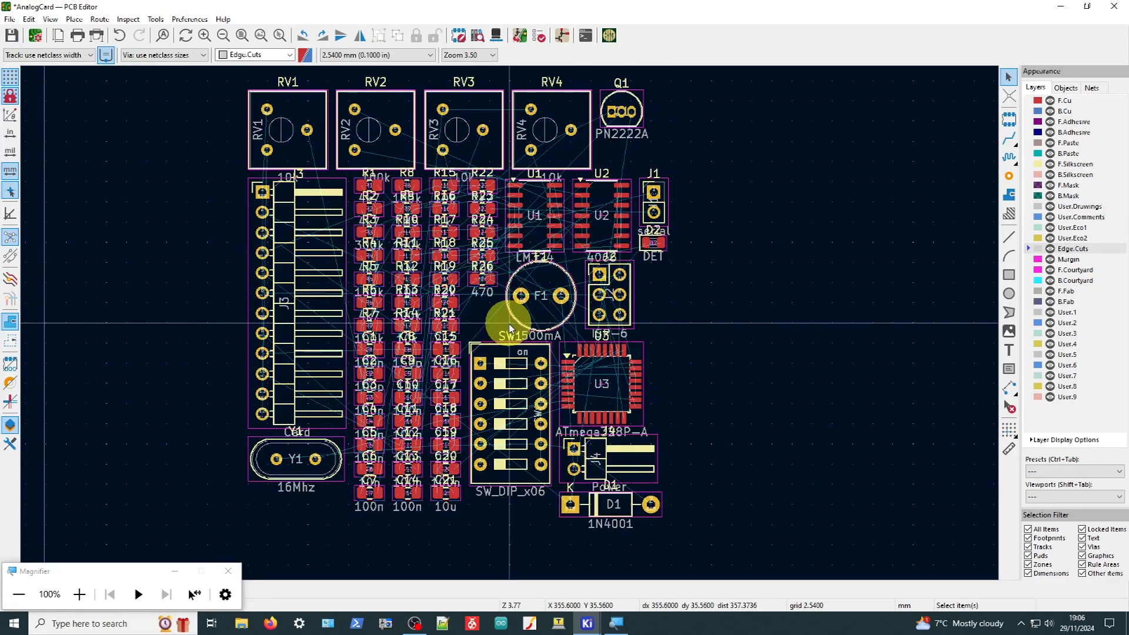
Examine transistor Q1, fuse F1, the trimmers, and the resistor and capacitor columns in the imported footprint group
scroll(621, 113, up, 2)
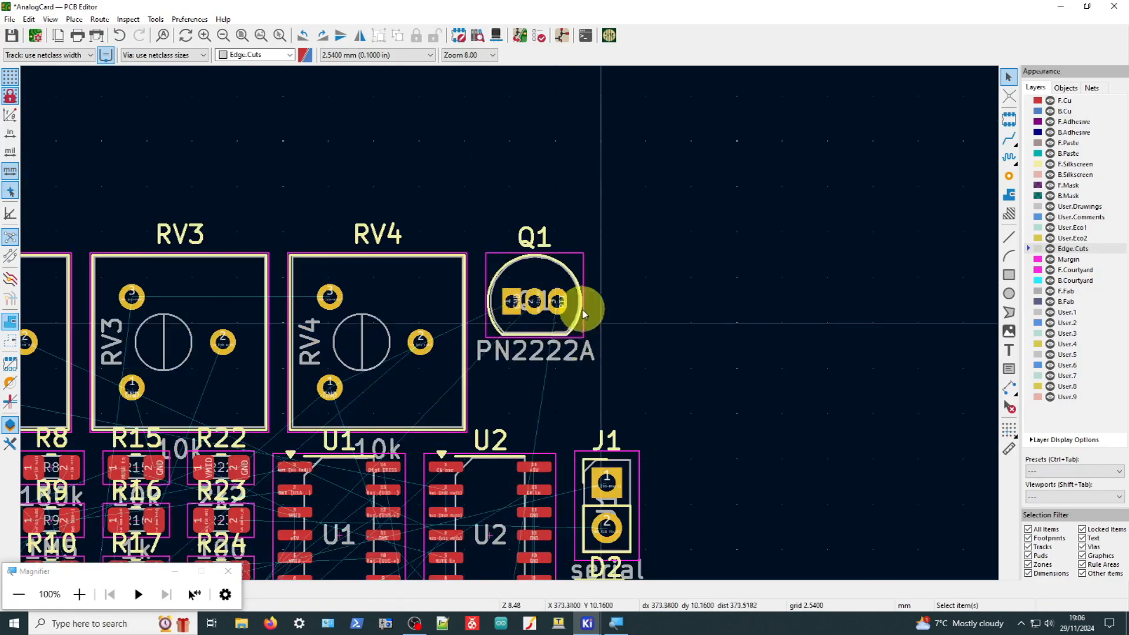
scroll(504, 396, down, 3)
scroll(504, 298, up, 2)
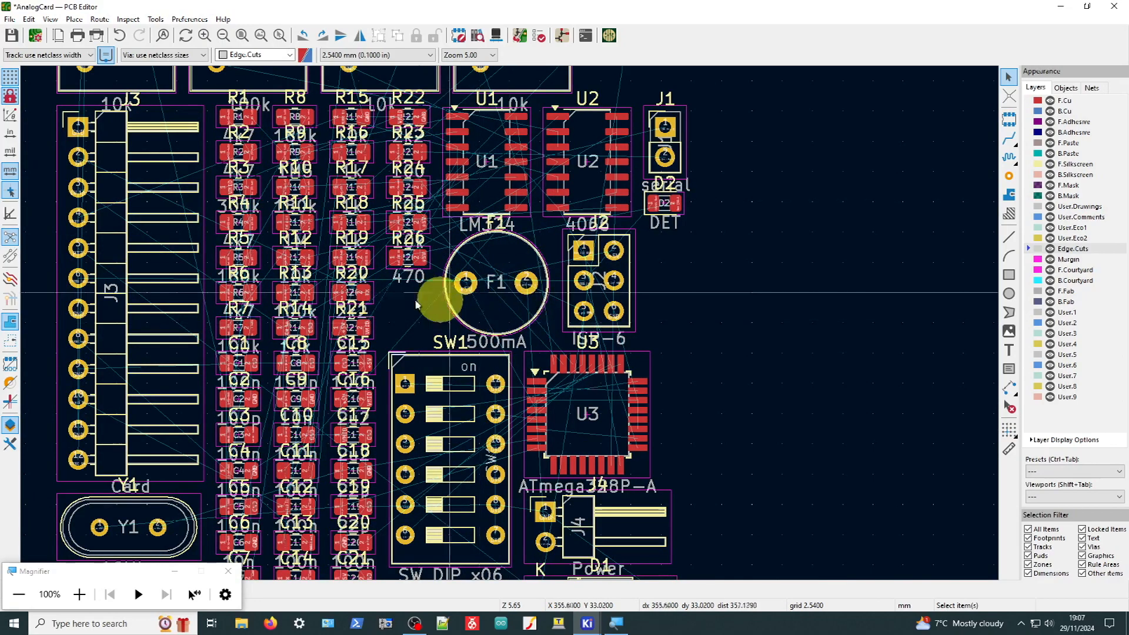
scroll(295, 281, up, 2)
scroll(445, 266, down, 2)
scroll(503, 365, down, 2)
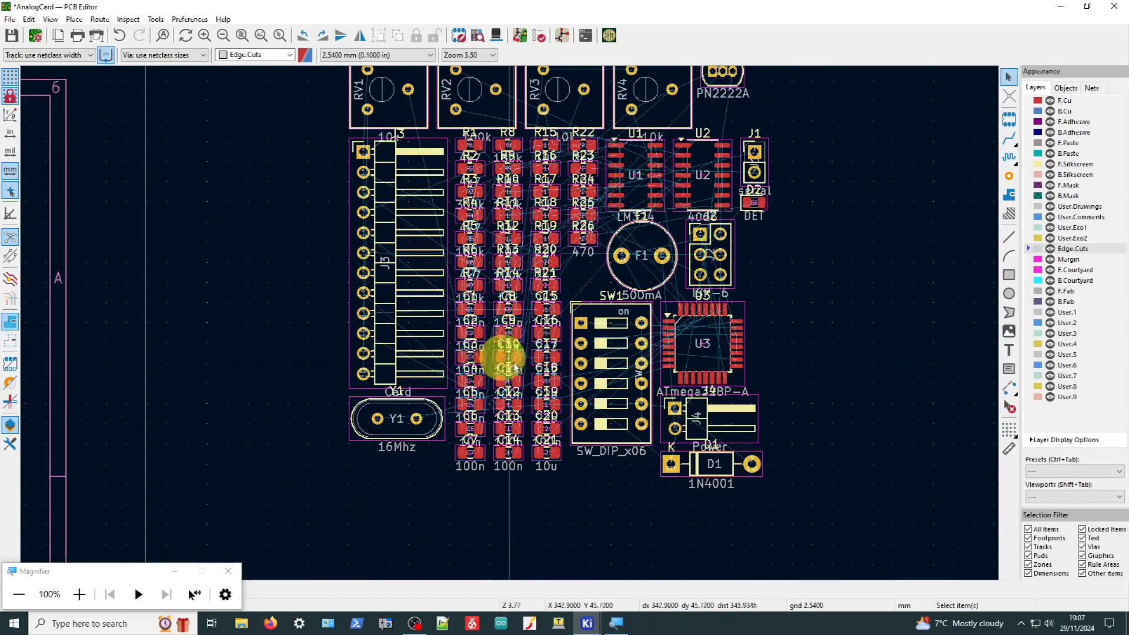
scroll(473, 138, up, 6)
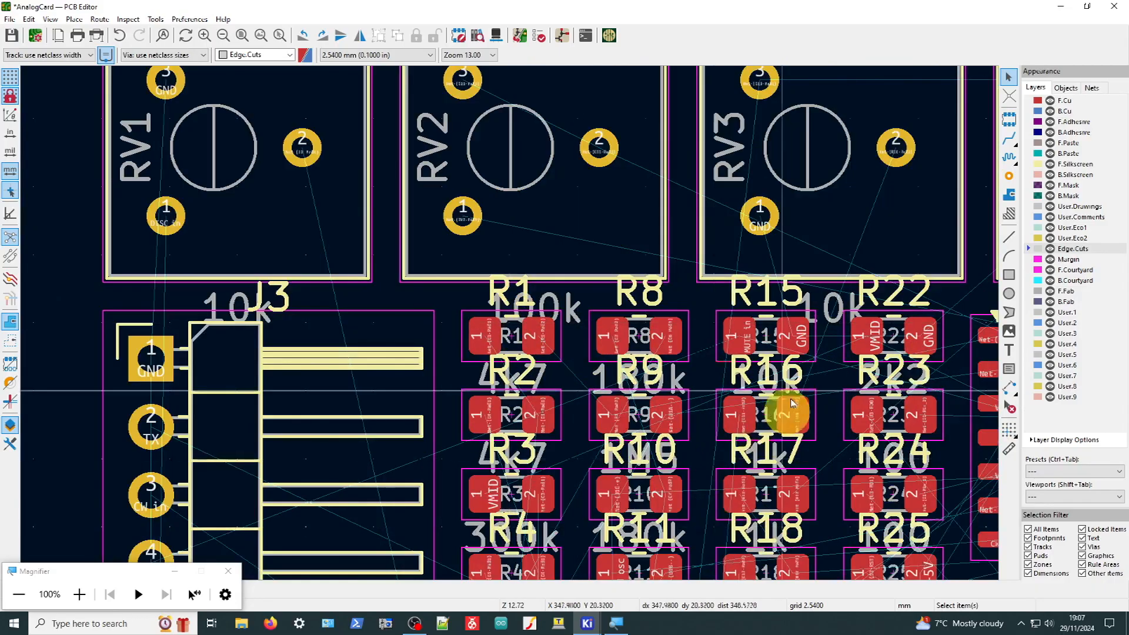
scroll(503, 318, down, 3)
scroll(526, 355, down, 1)
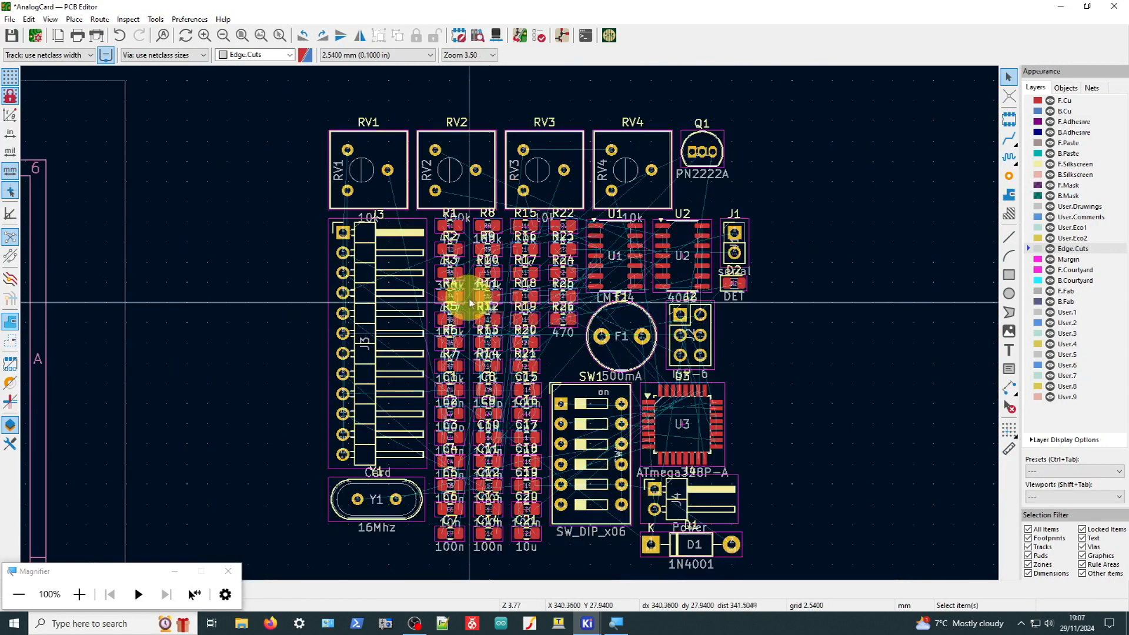
Move connector J3 out to the right of the footprint group and place connector J4 directly above it
click(347, 243)
drag(349, 250, 842, 302)
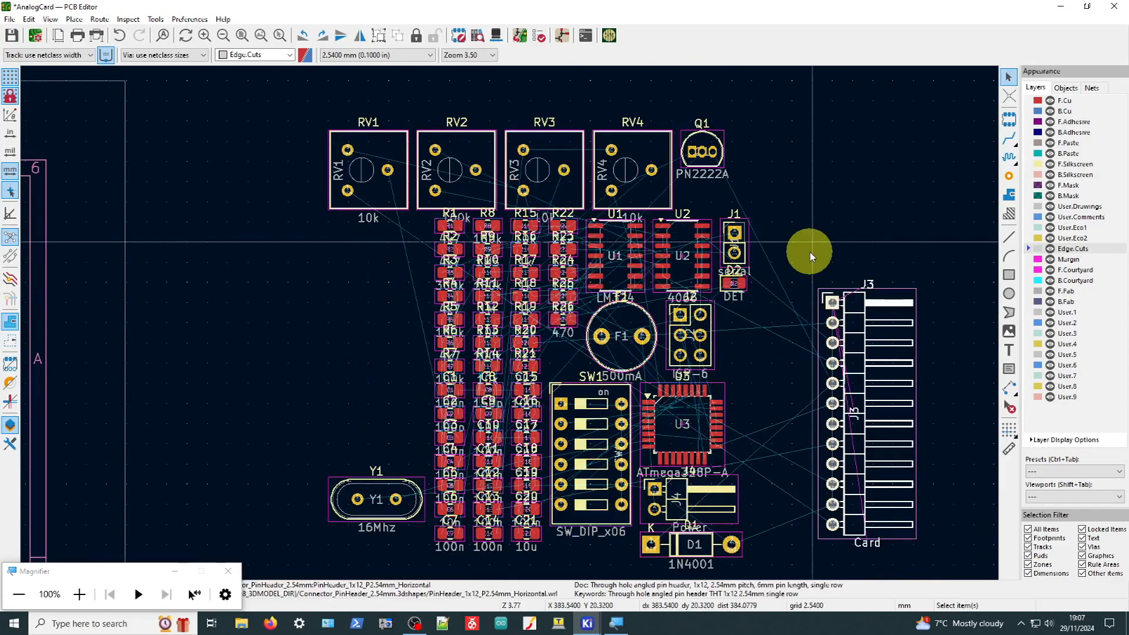
click(648, 501)
scroll(646, 493, up, 3)
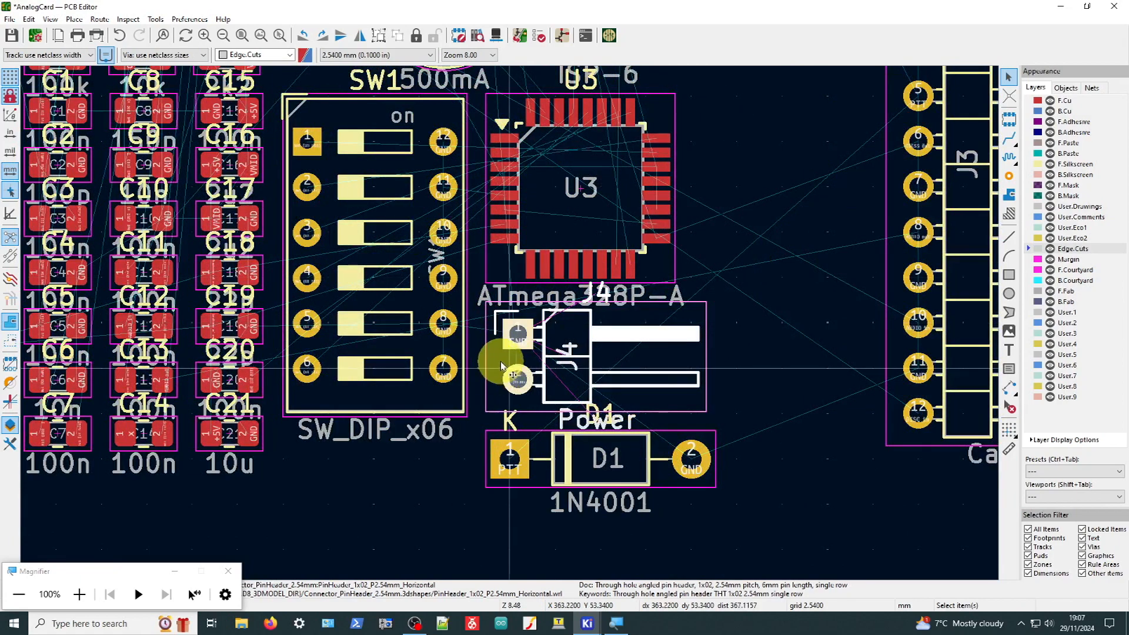
scroll(498, 360, down, 5)
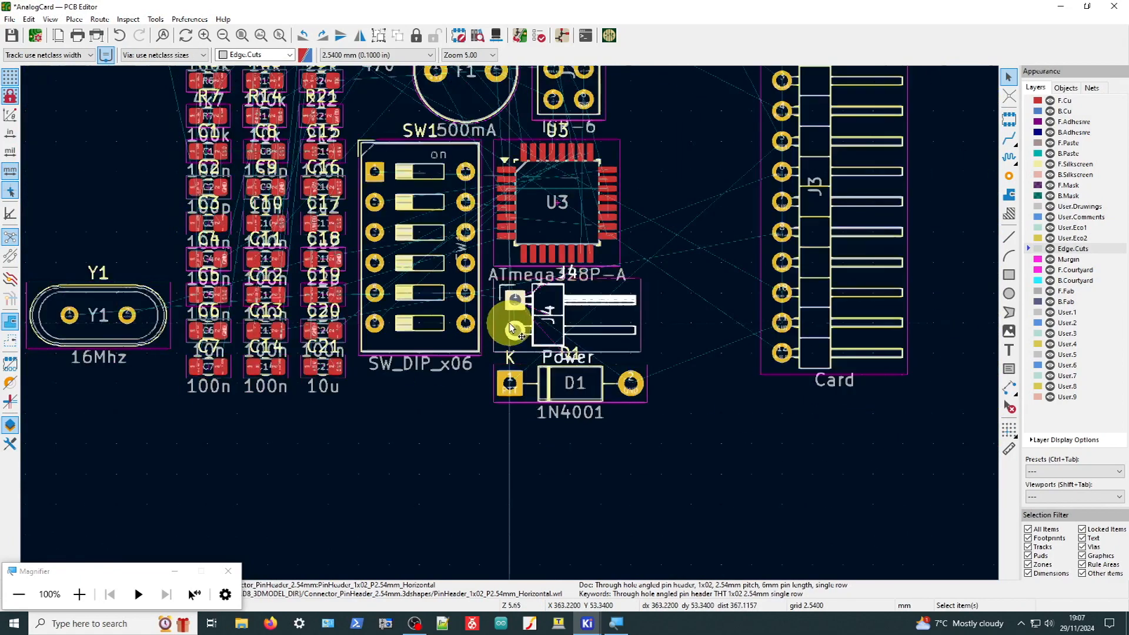
drag(507, 403, 617, 188)
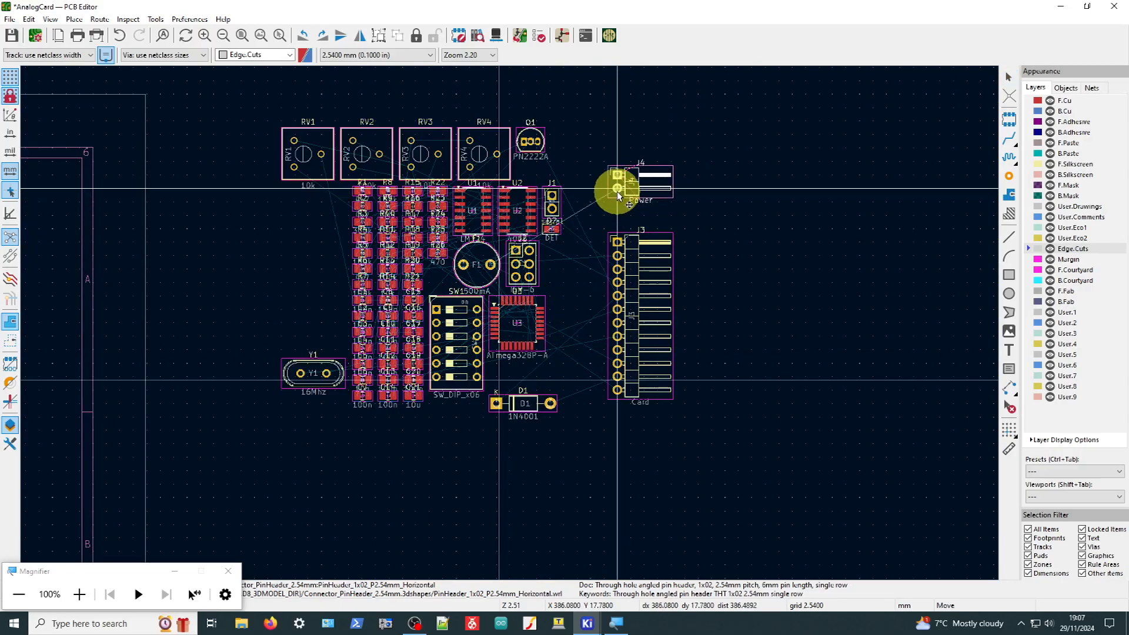
Move connectors J3 and J4 together into the right half of the drawing sheet and place U3 to their left
scroll(729, 255, down, 4)
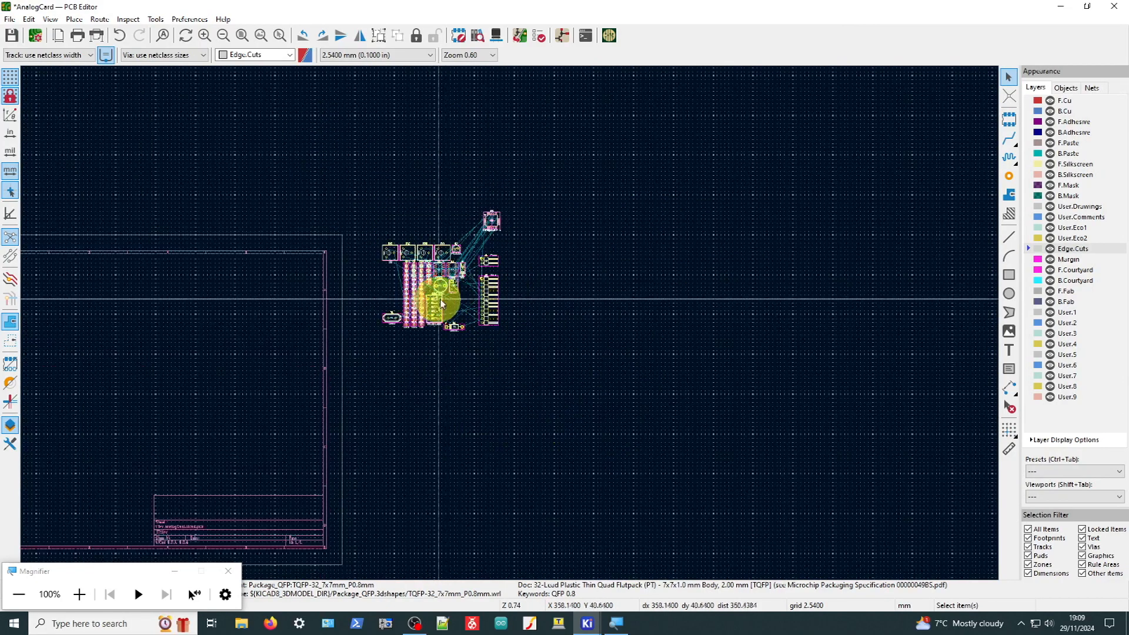
scroll(463, 267, up, 4)
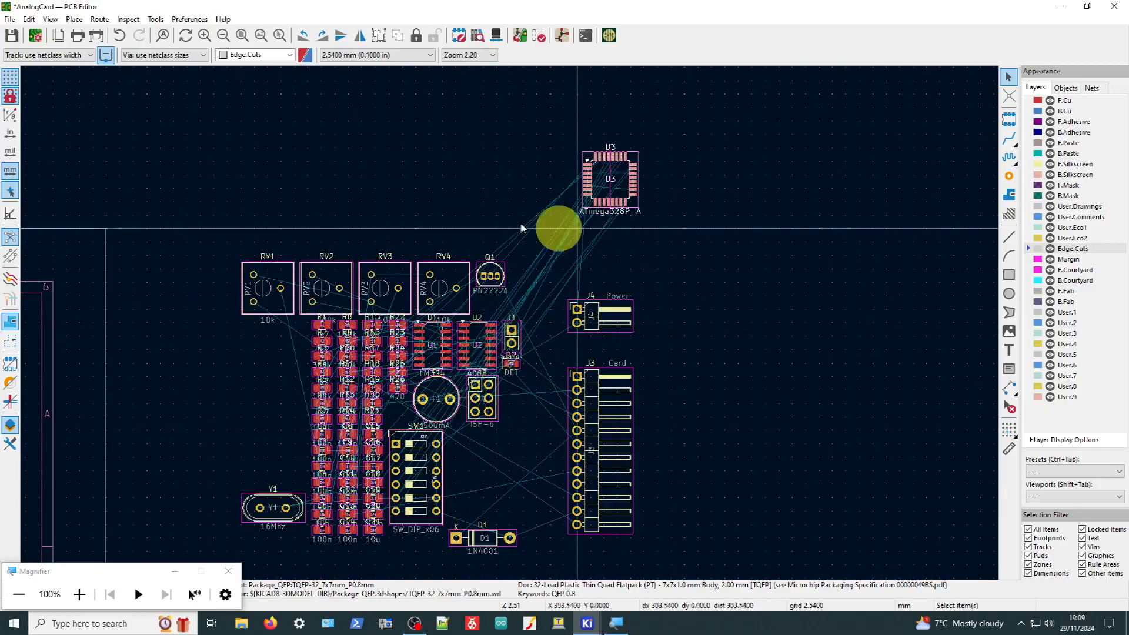
scroll(314, 407, down, 1)
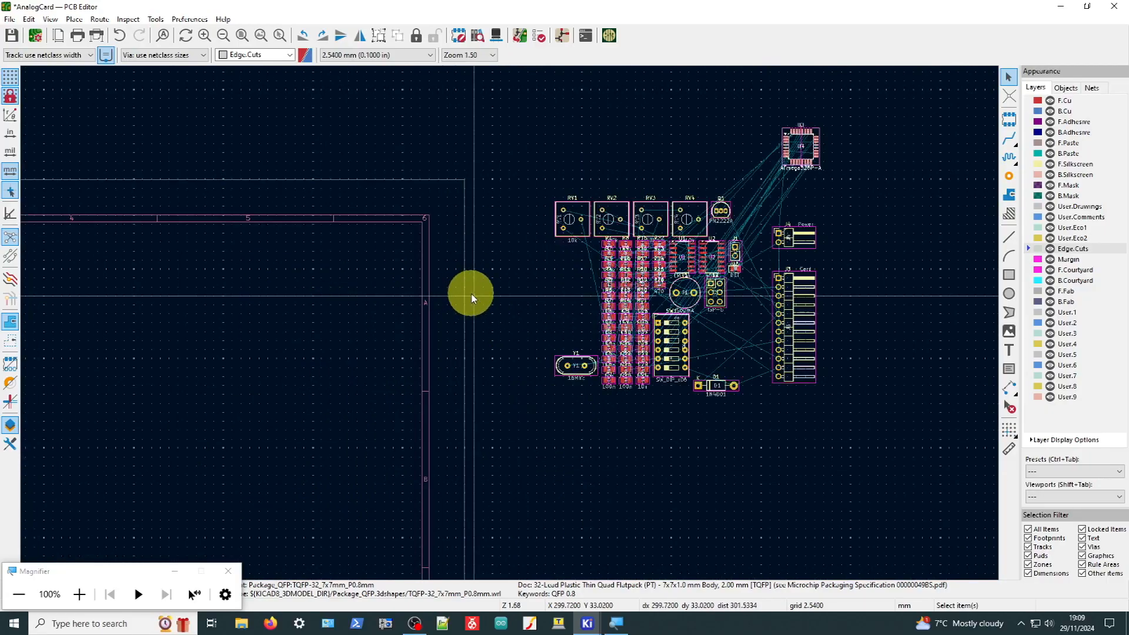
drag(770, 298, 540, 293)
scroll(353, 382, down, 1)
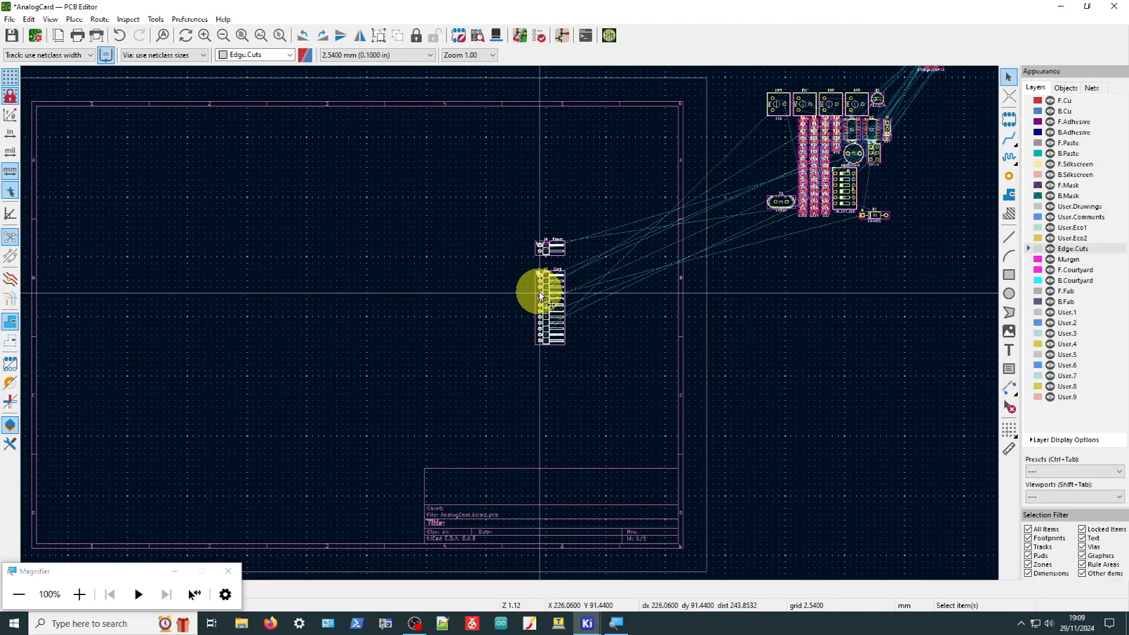
drag(882, 170, 409, 327)
Bring DIP switch SW1 into the sheet, rotate it 180° and place it between U3 and connector J3
drag(844, 182, 721, 253)
scroll(470, 305, up, 5)
scroll(331, 405, up, 2)
key(r)
key(r)
drag(661, 126, 750, 188)
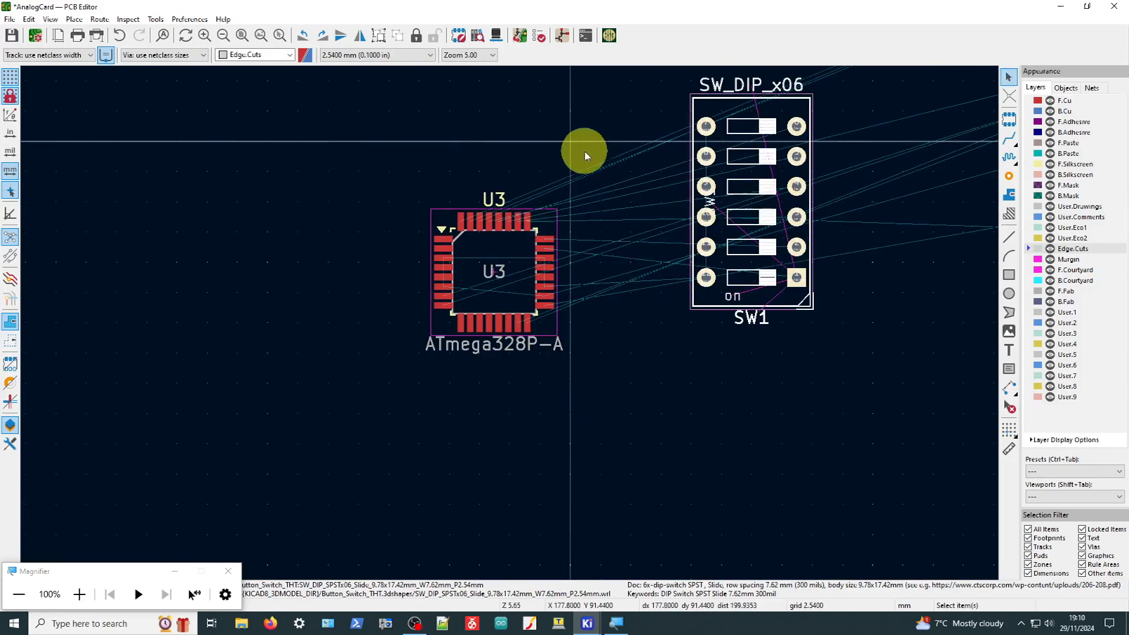
Try SW1 above U3, rotated a further 90° so that its switch rows run horizontally
scroll(541, 235, down, 1)
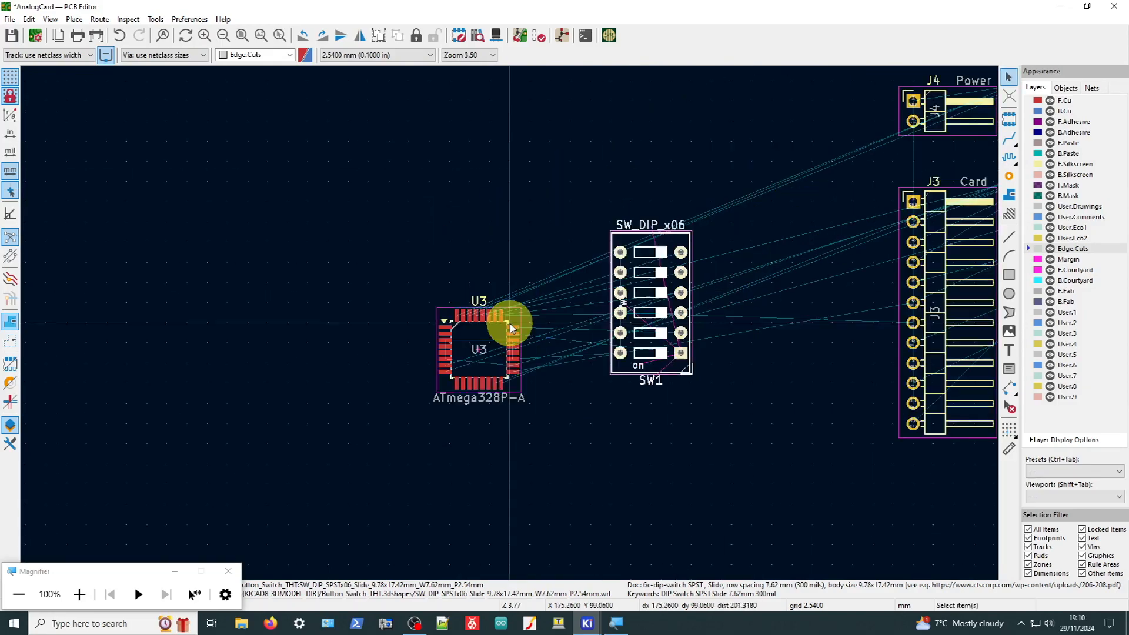
drag(636, 238, 536, 172)
key(r)
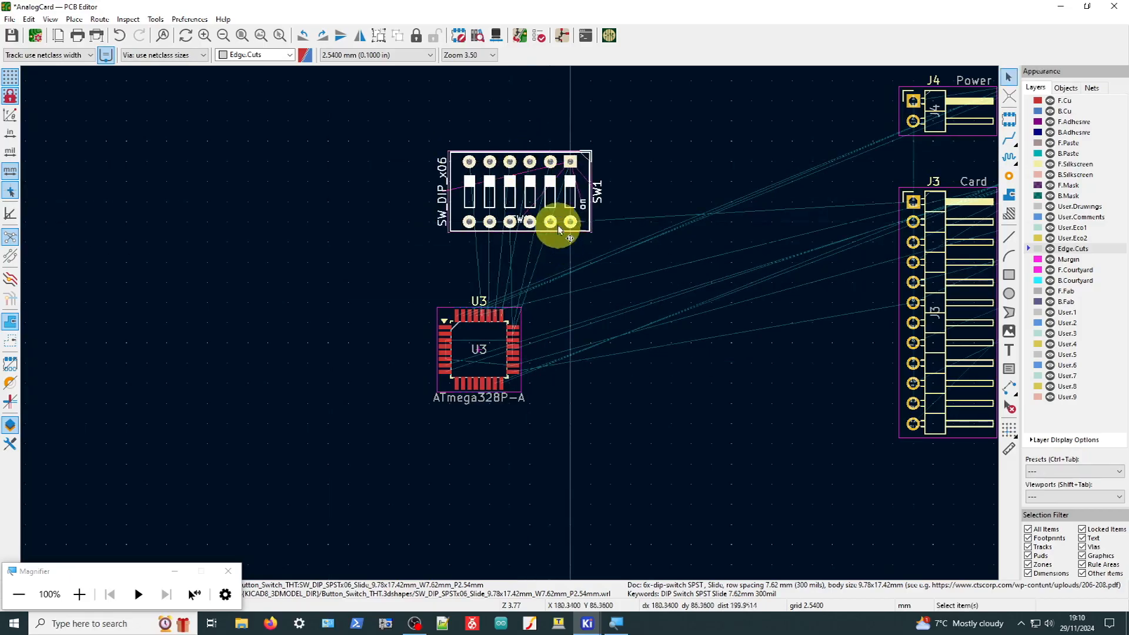
scroll(474, 263, up, 2)
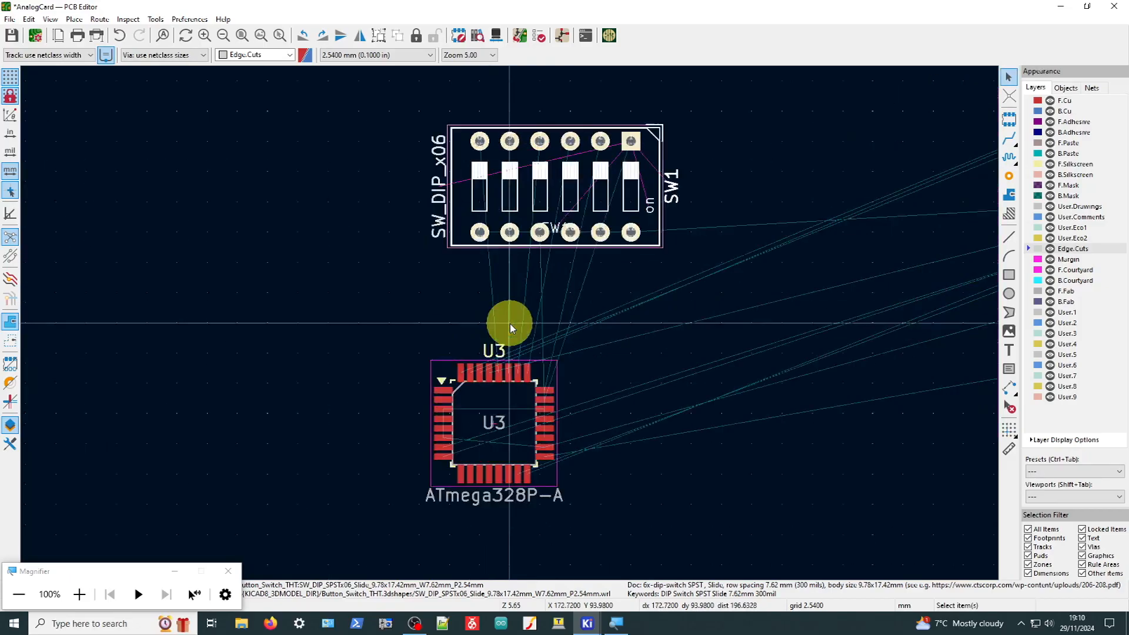
scroll(563, 319, up, 1)
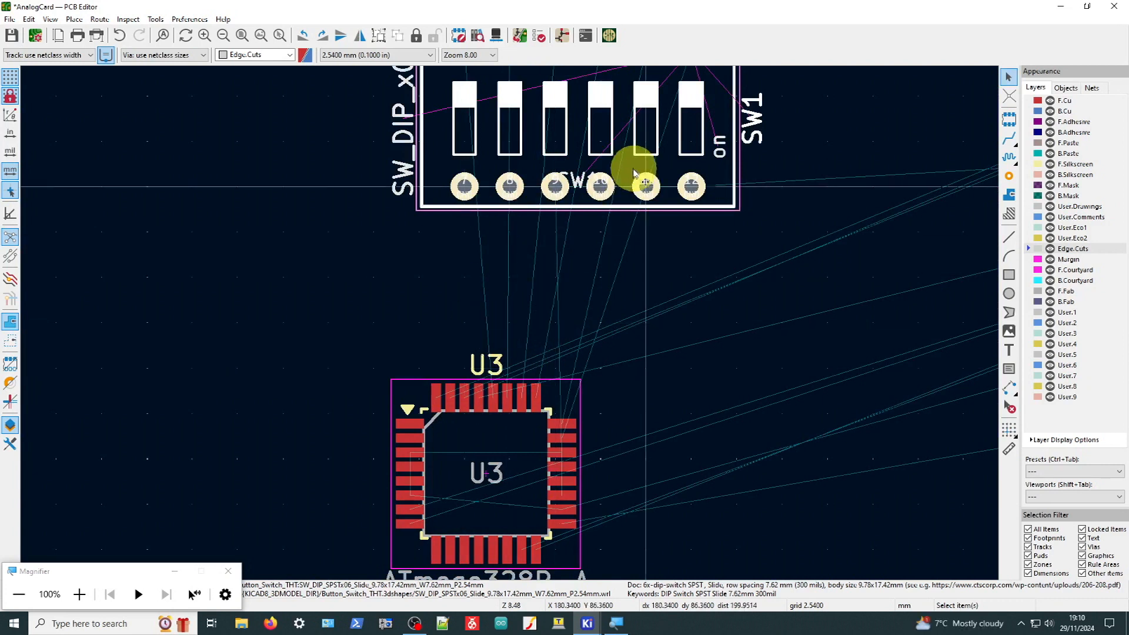
drag(626, 170, 571, 253)
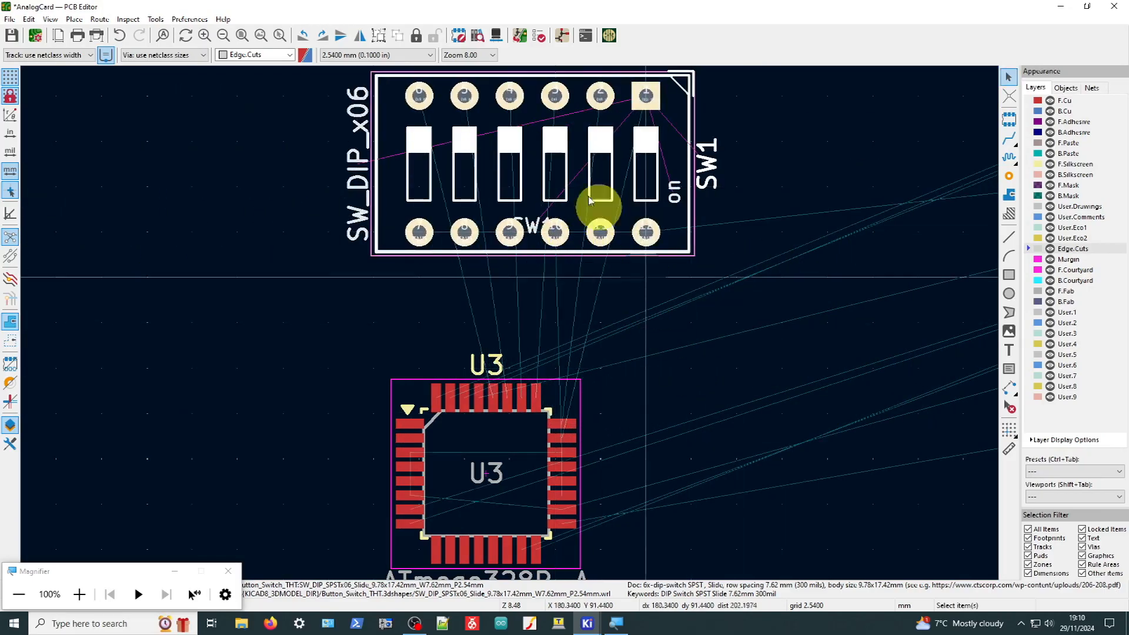
scroll(585, 244, down, 1)
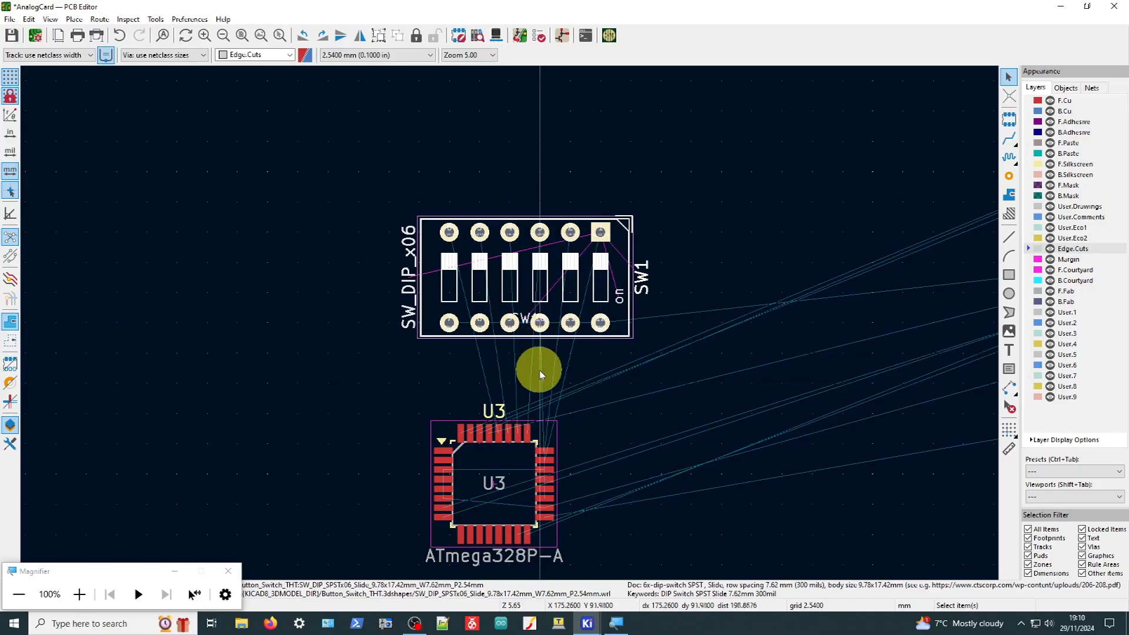
Try SW1 upright above and to the right of U3, and turn it a further 180°
key(ctrl+z)
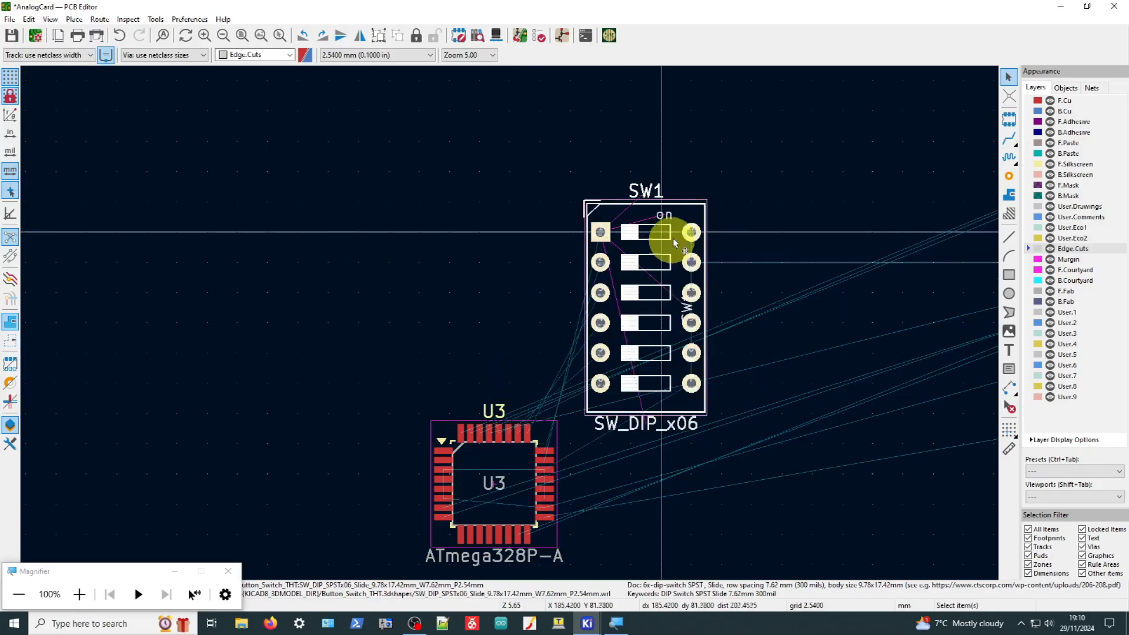
key(m)
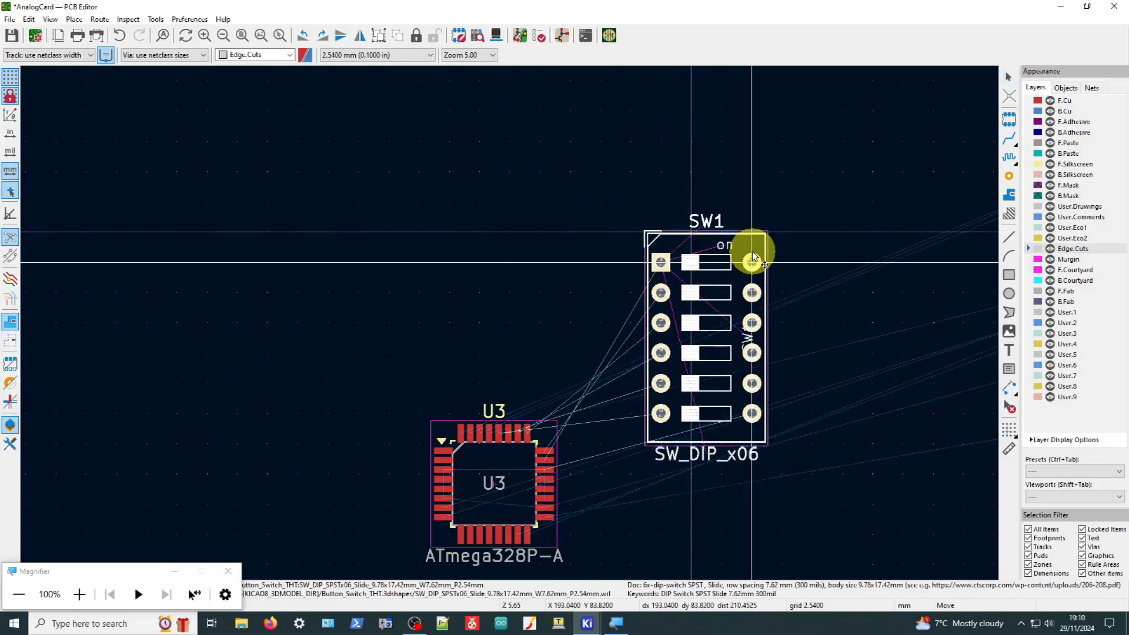
click(749, 134)
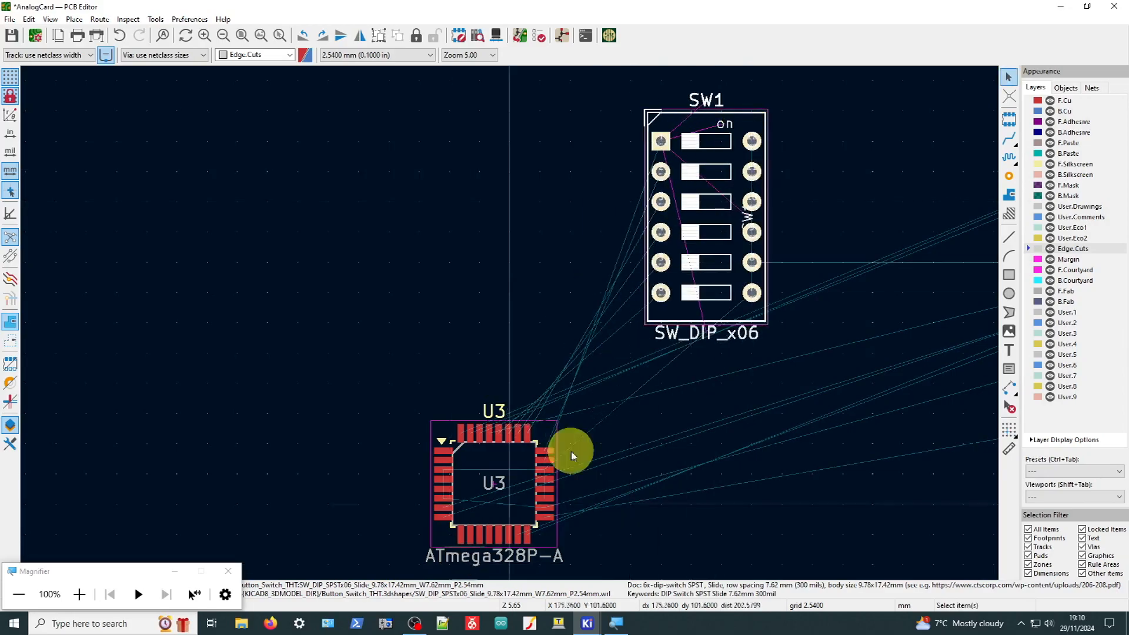
key(r)
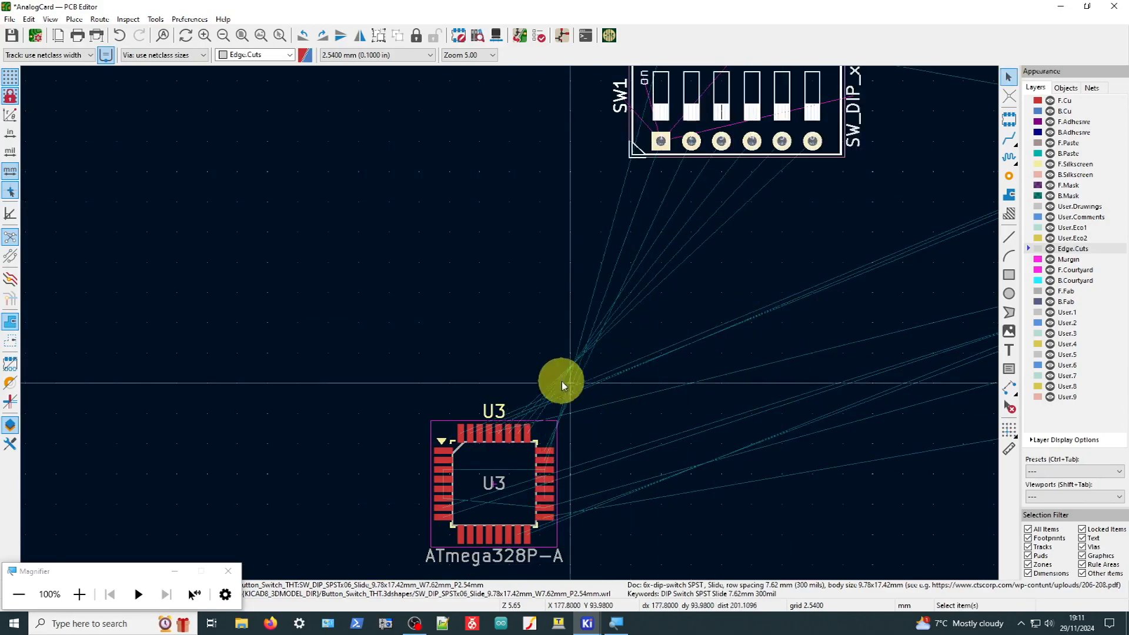
key(r)
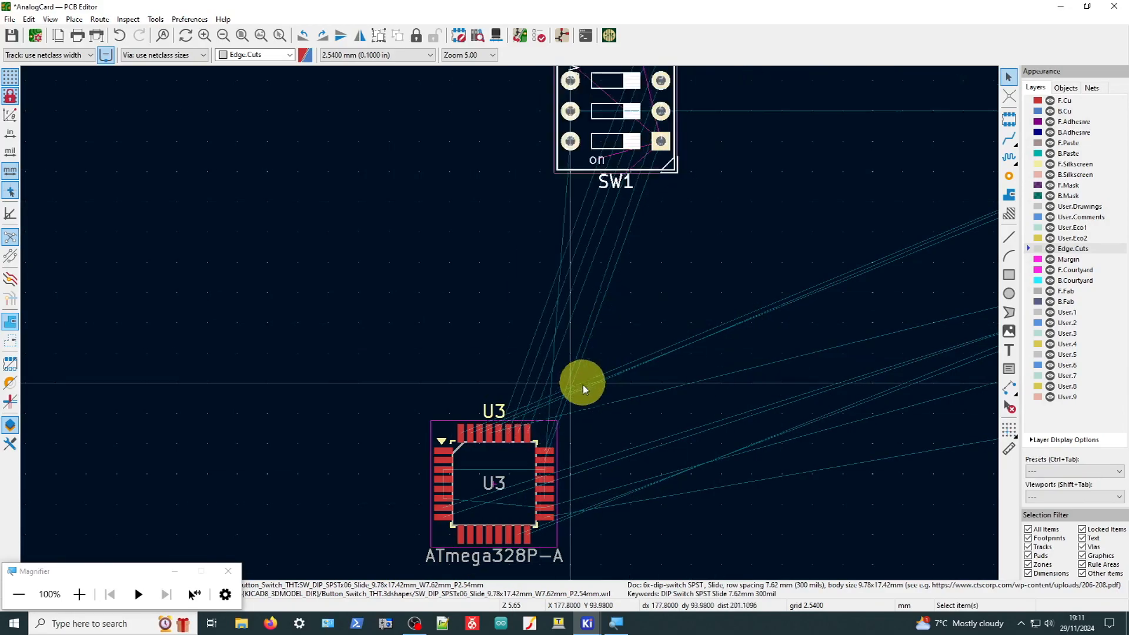
Rotate SW1 90° so its pin rows run horizontally and place it below U3, offset to the right
key(m)
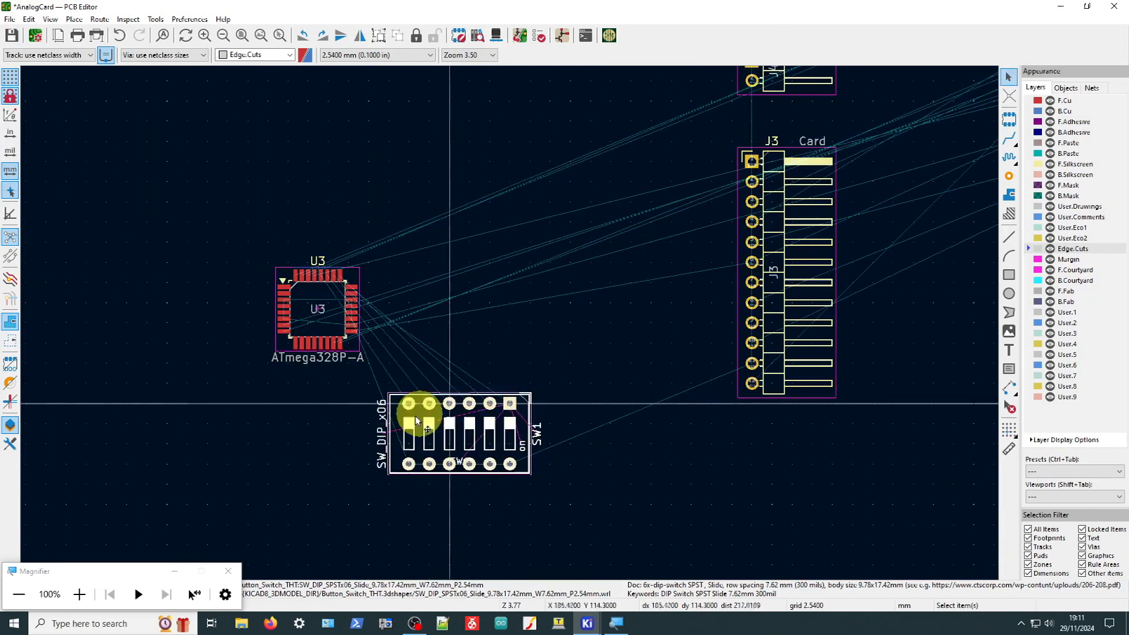
scroll(348, 524, up, 3)
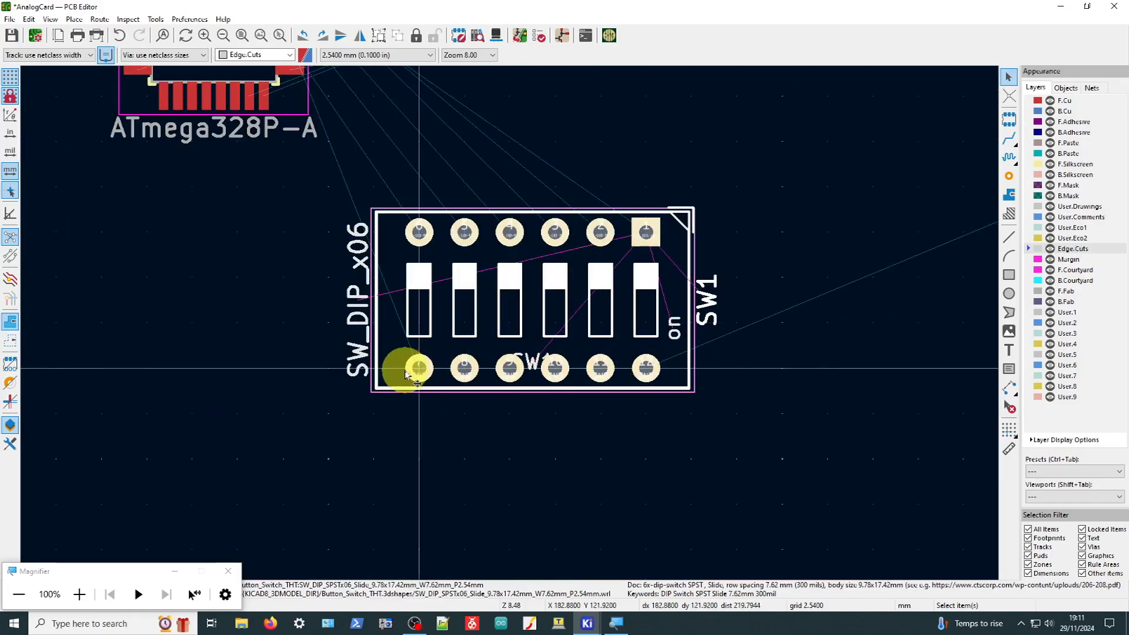
scroll(630, 241, down, 2)
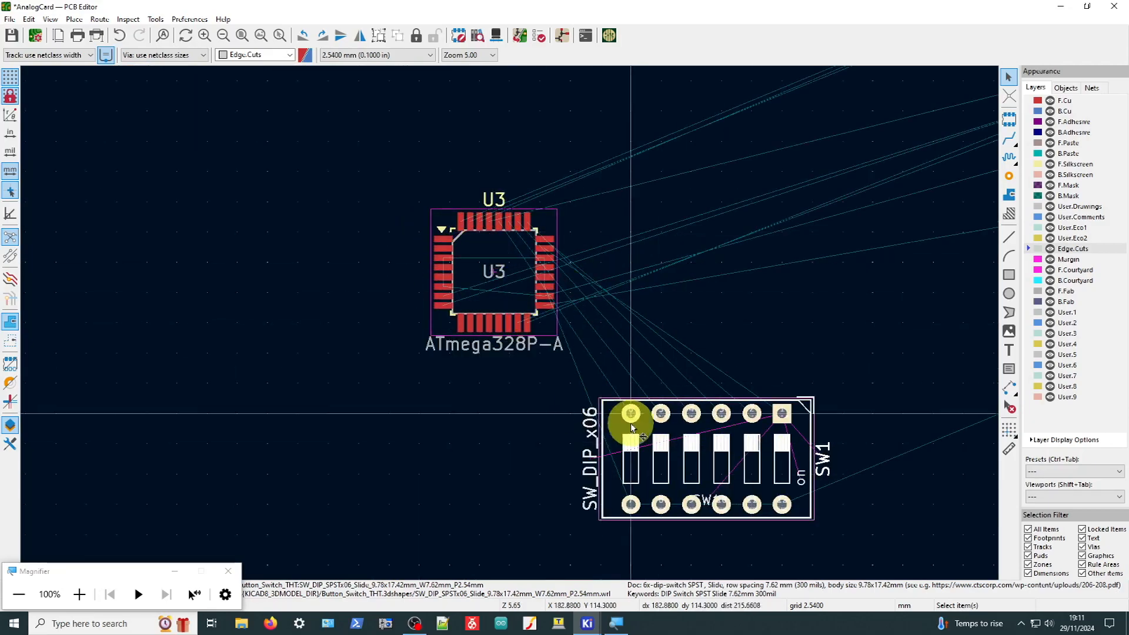
drag(718, 475, 686, 441)
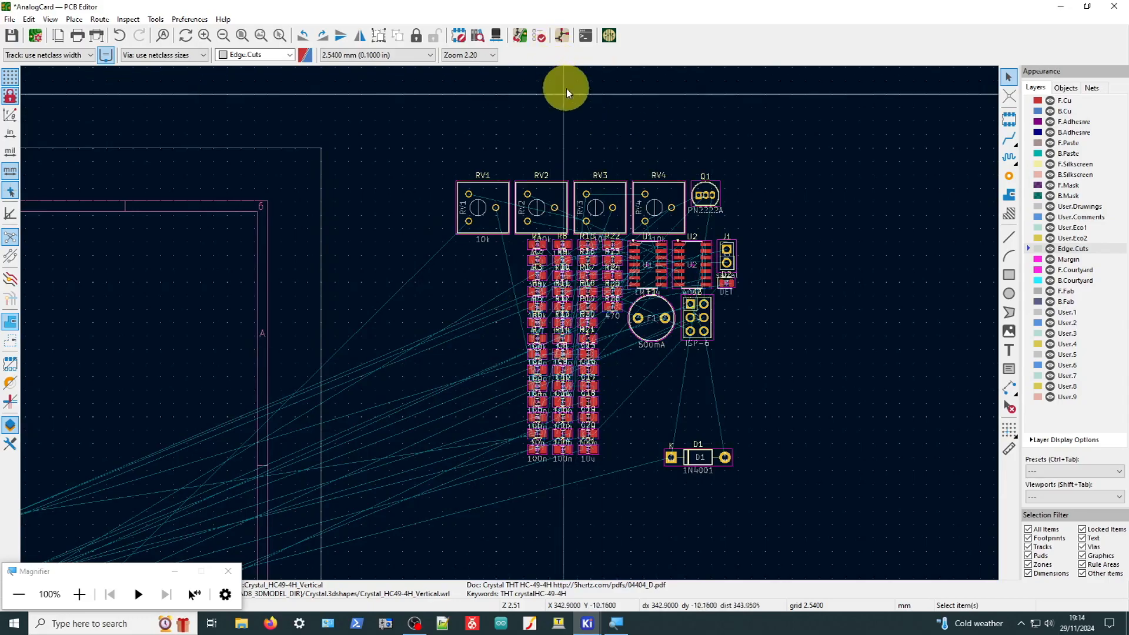
Switch to the Schematic Editor, find crystal Y1 beside the ATmega328P-A and select its 22p capacitors C18 and C19
click(562, 37)
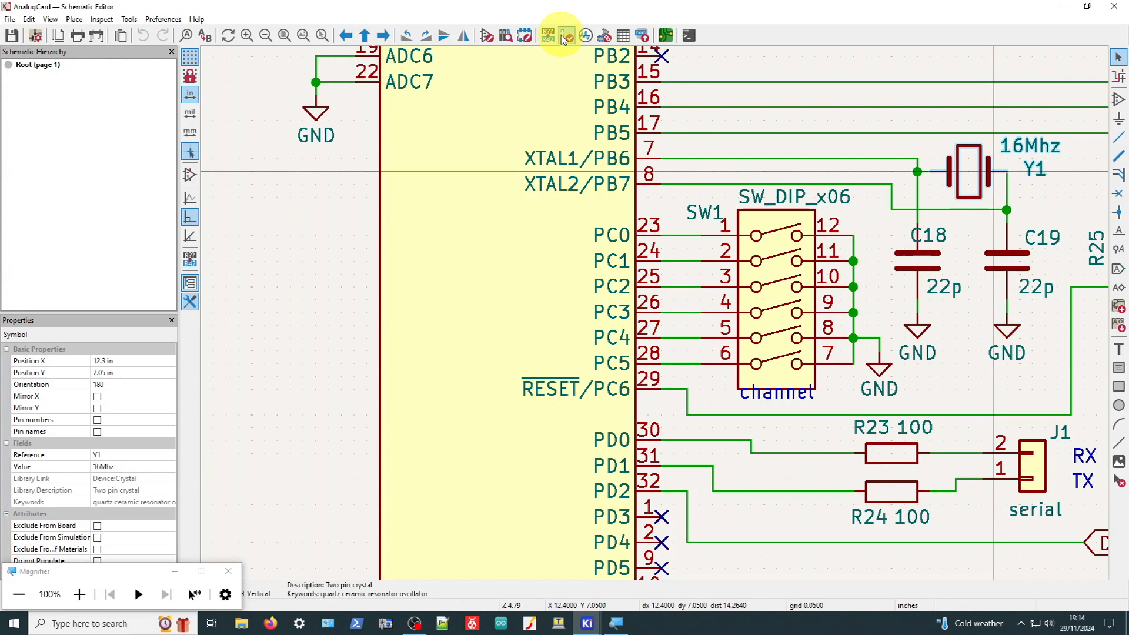
scroll(814, 353, down, 5)
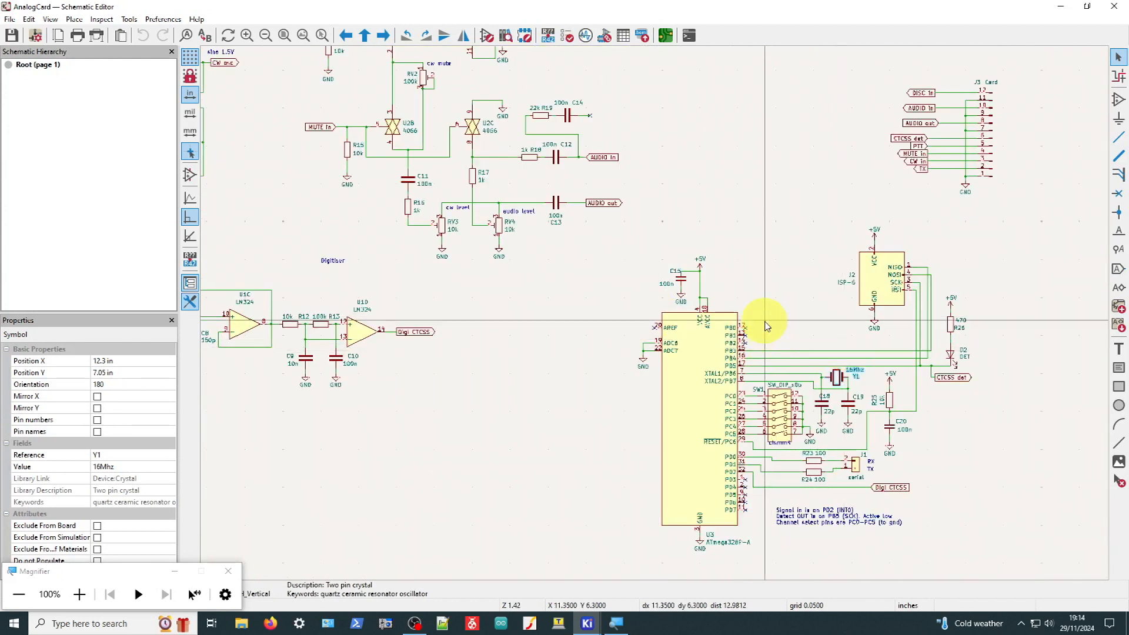
scroll(838, 377, up, 3)
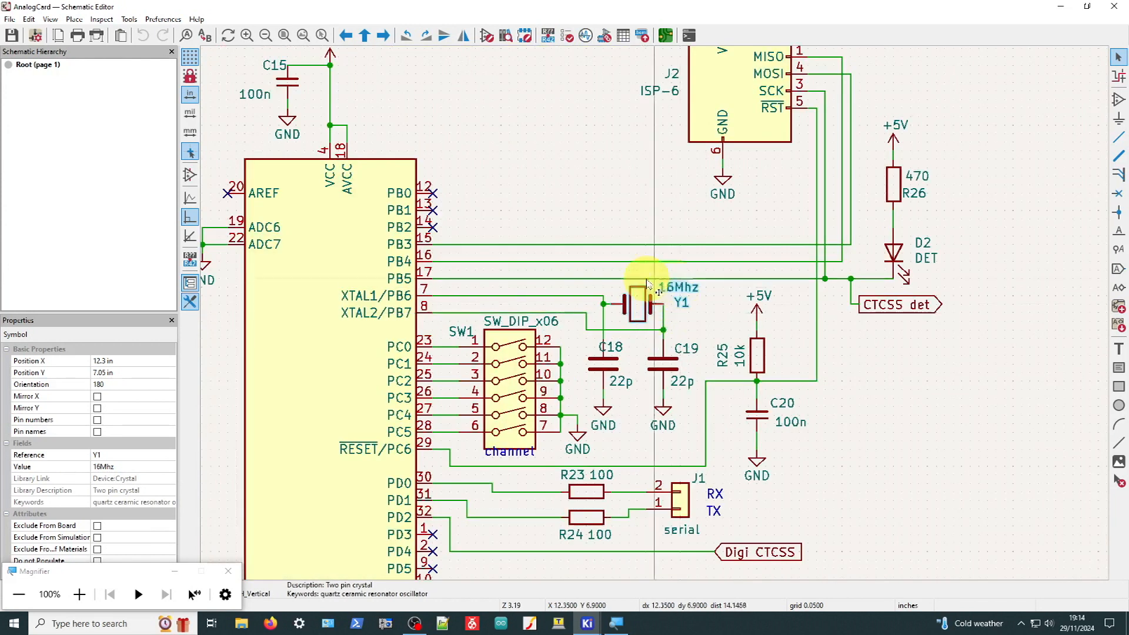
scroll(707, 310, up, 1)
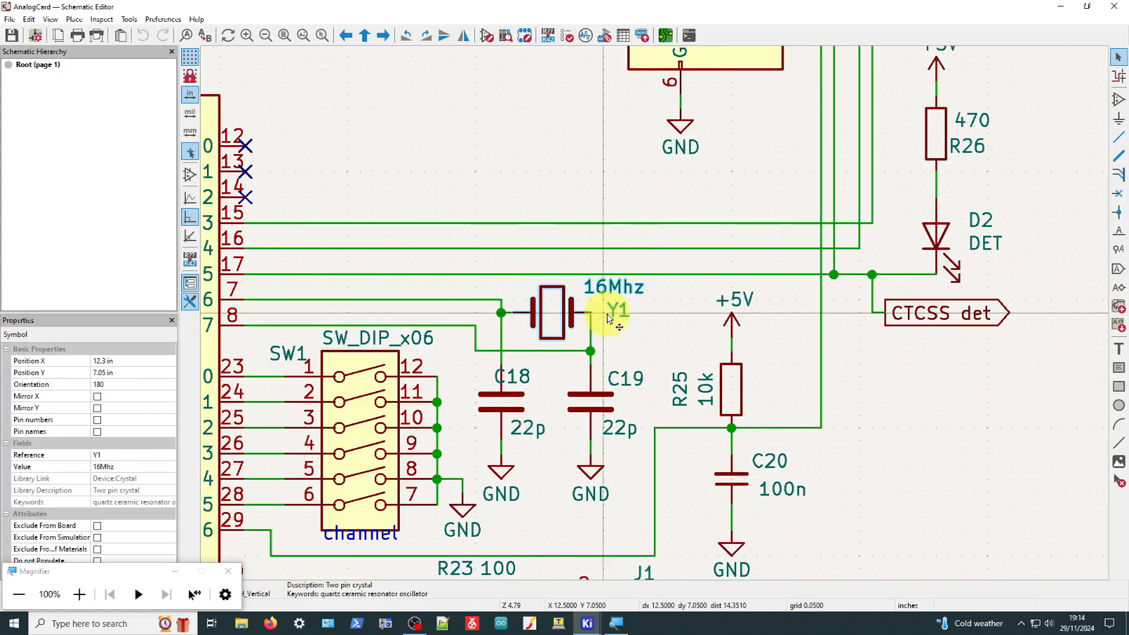
scroll(608, 318, down, 1)
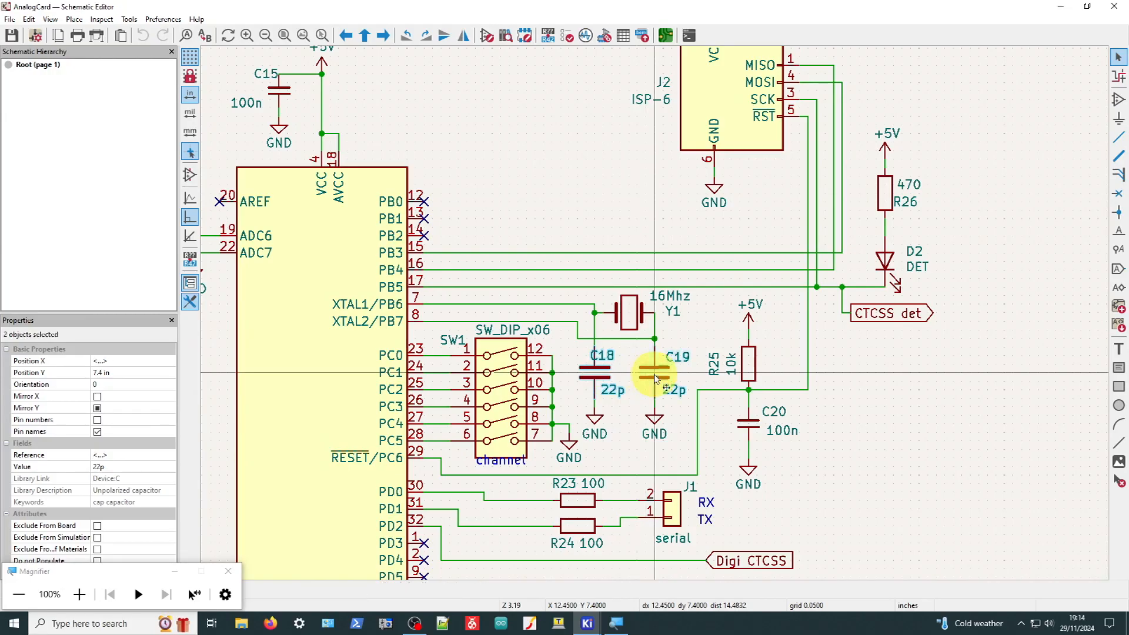
scroll(655, 377, up, 1)
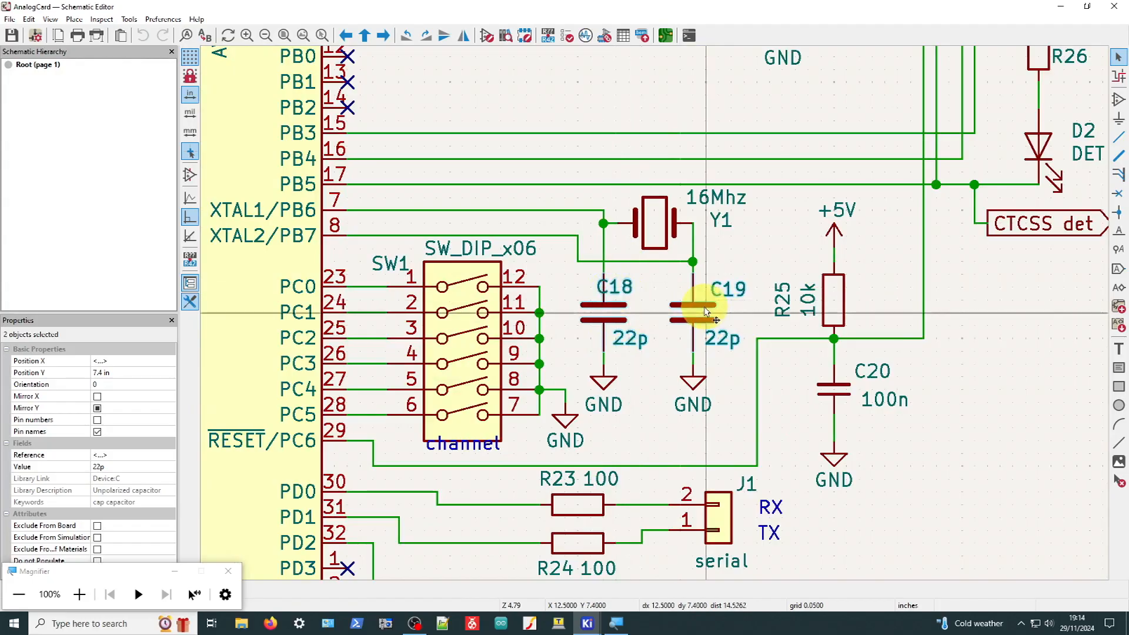
Switch to the PCB Editor and move the selected capacitors C18 and C19 out of the column to beside crystal Y1
click(669, 44)
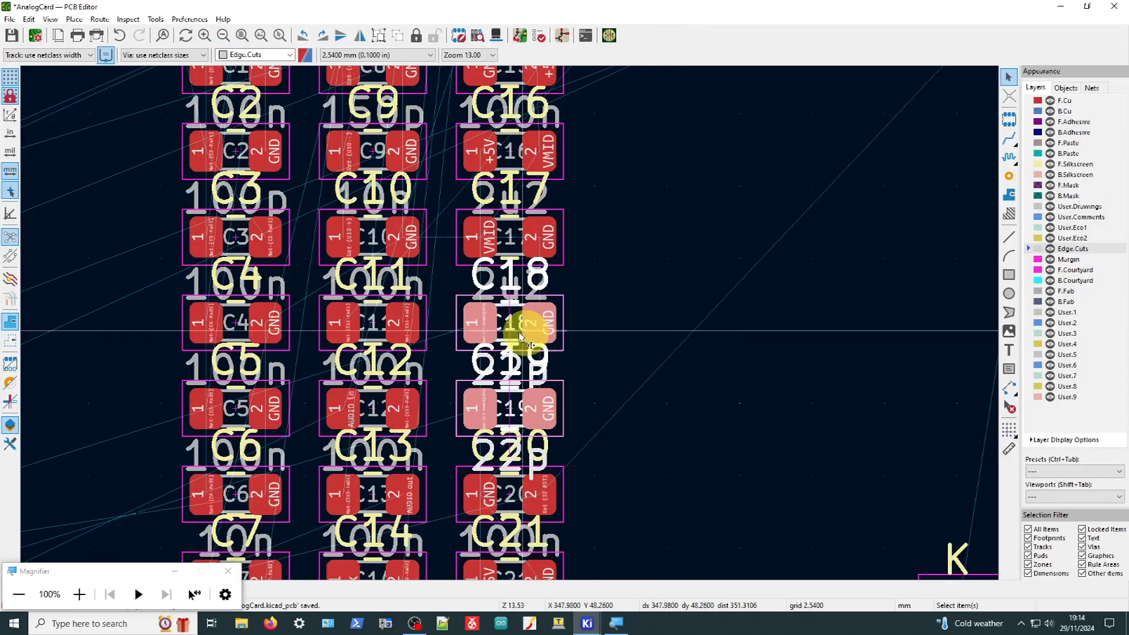
scroll(529, 399, up, 2)
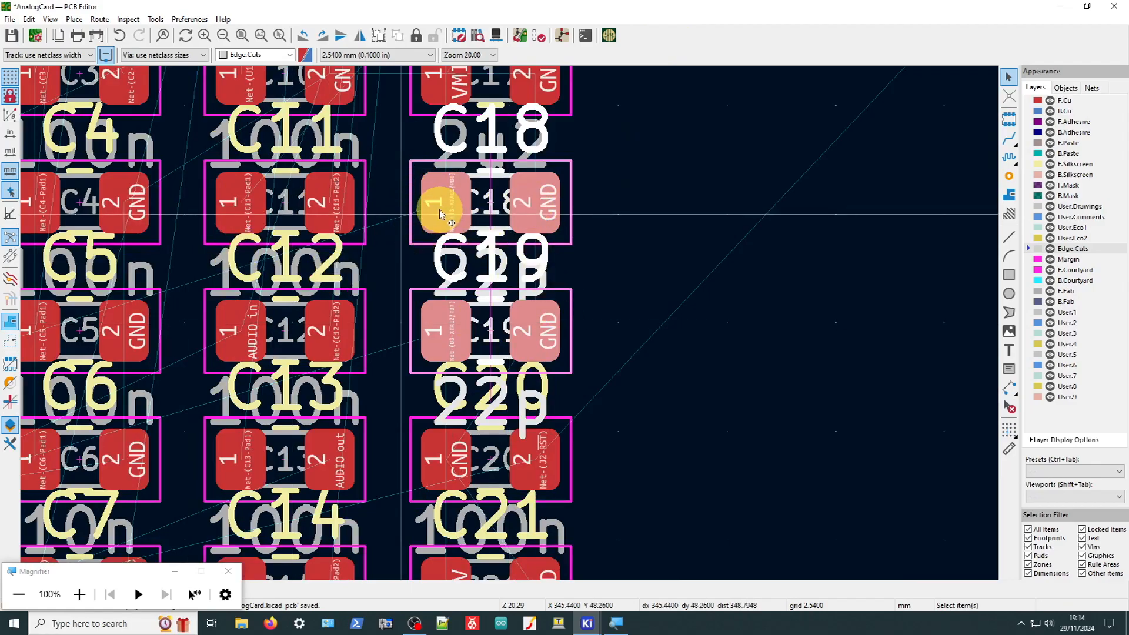
scroll(432, 214, down, 4)
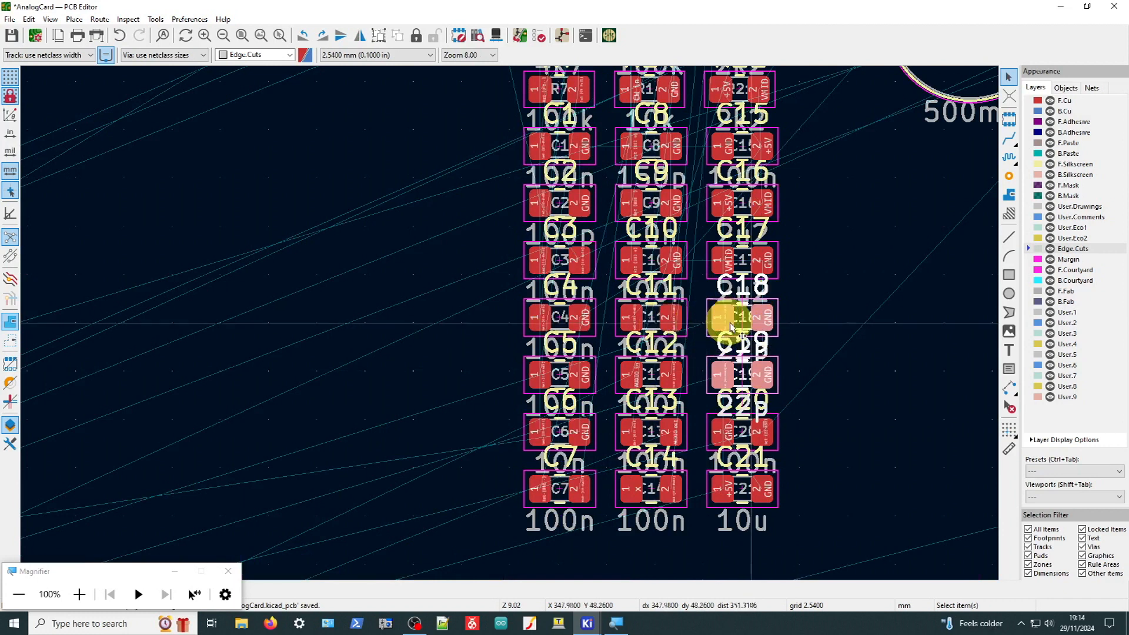
key(m)
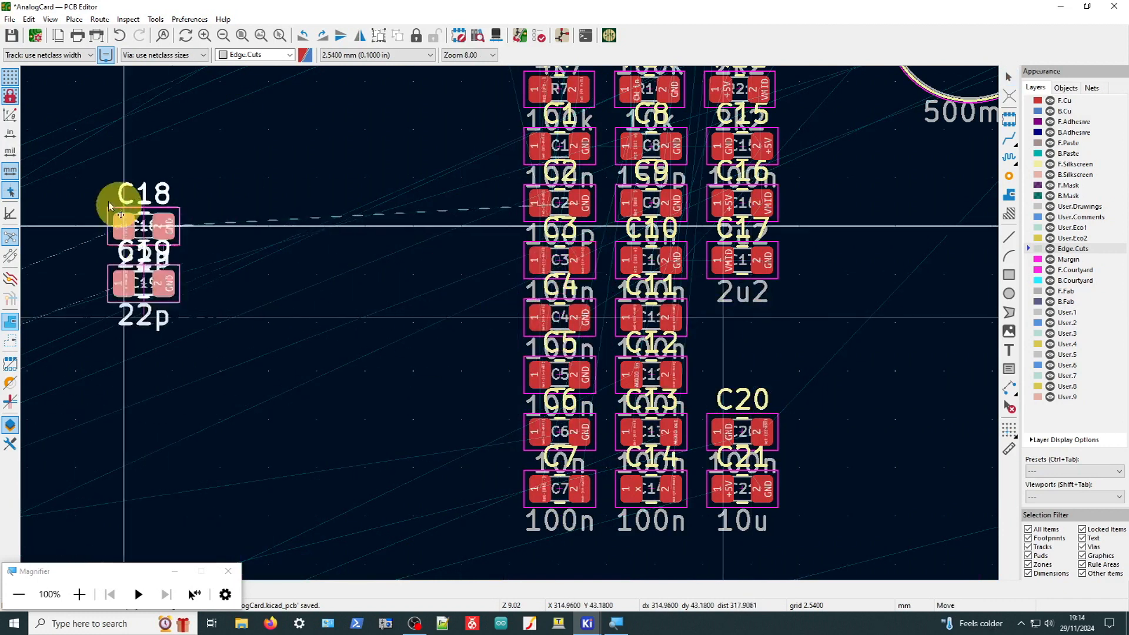
scroll(125, 206, down, 2)
scroll(504, 345, down, 1)
shift+scroll(511, 323, down, 3)
scroll(385, 364, up, 2)
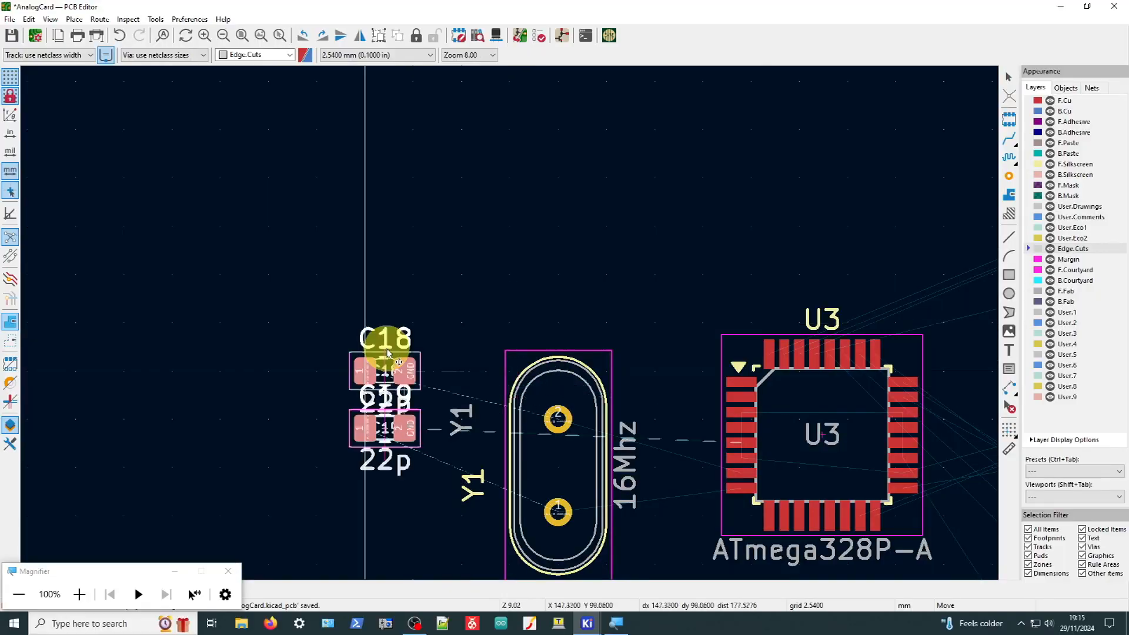
click(374, 430)
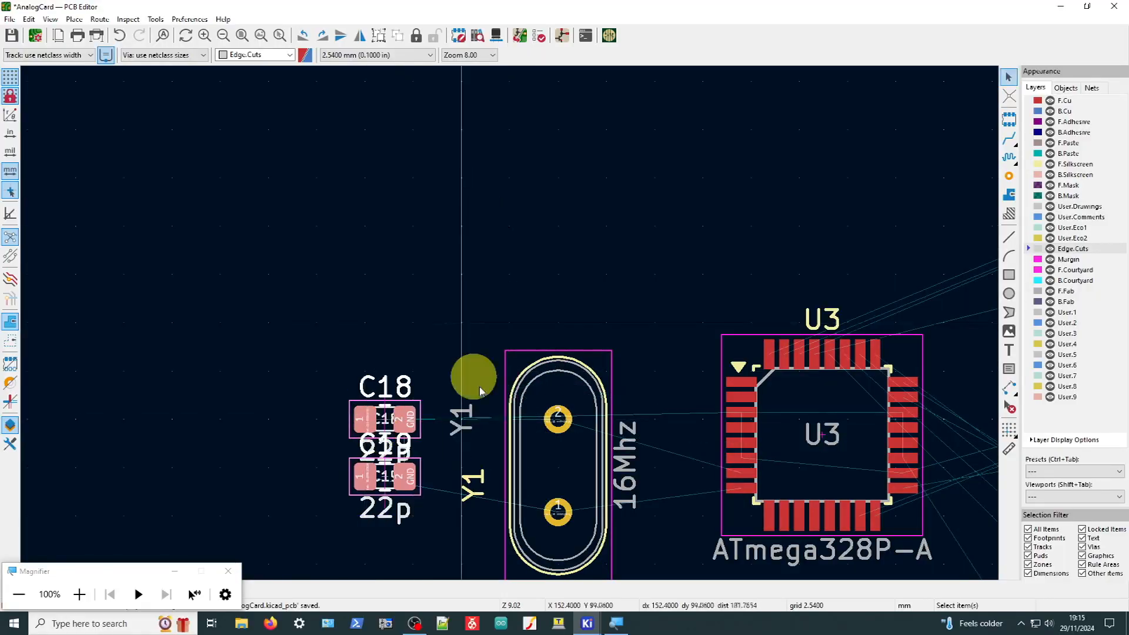
Move C18 and C19 together to the other side of Y1, between the crystal and U3
scroll(558, 466, up, 3)
scroll(489, 293, down, 1)
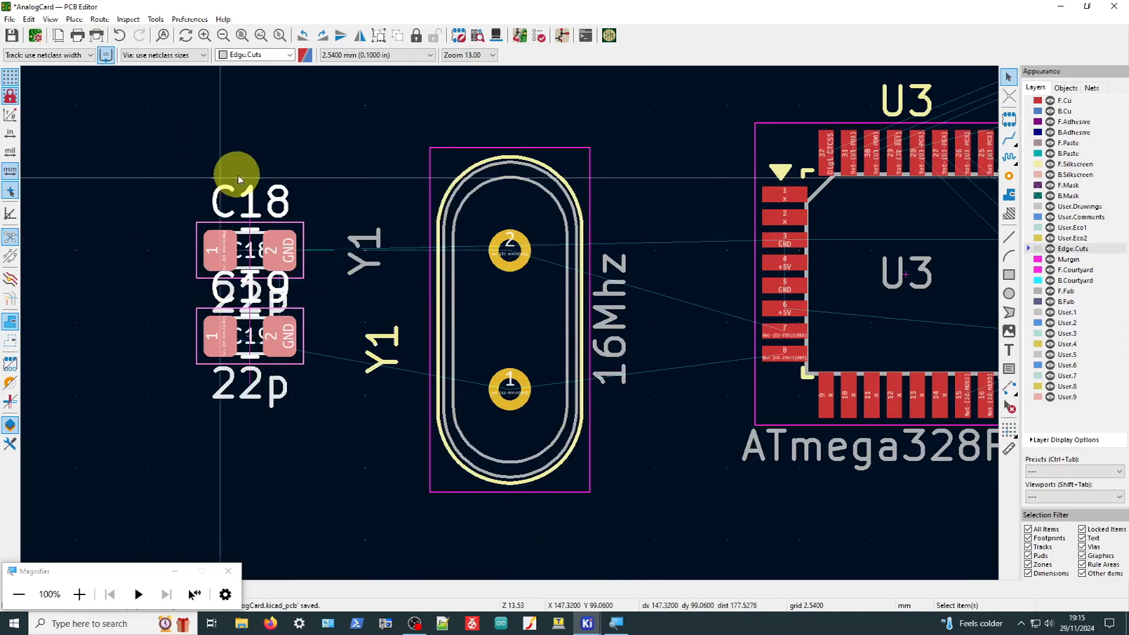
drag(238, 231, 600, 252)
click(513, 126)
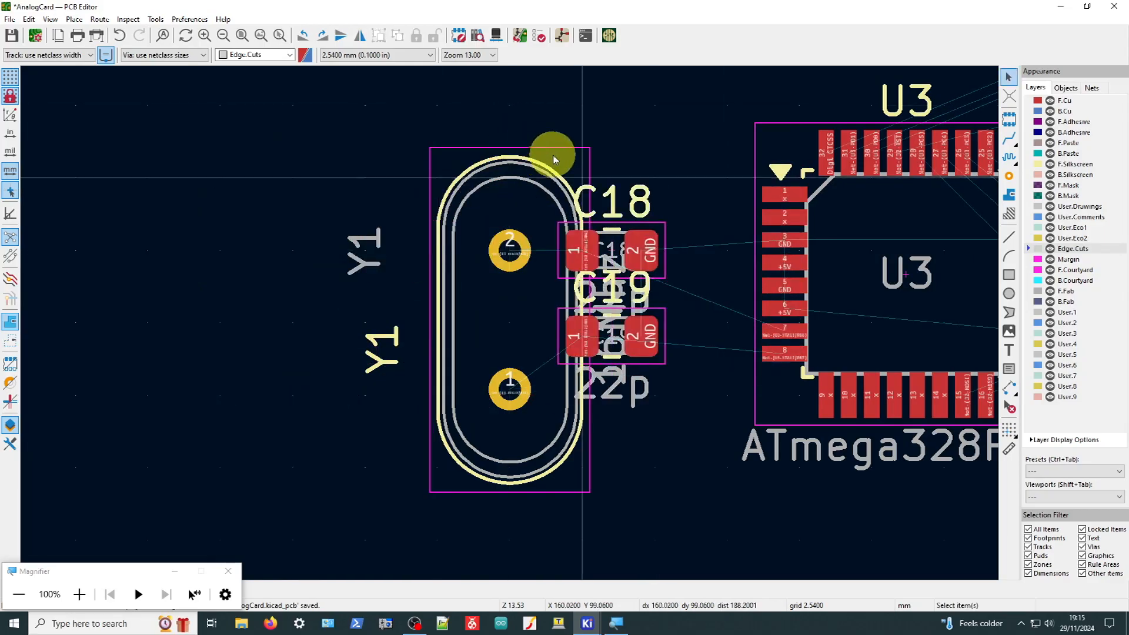
Shift Y1 away from U3 to clear the capacitors, and place C18 and C19 roughly level with the crystal's pins 2 and 1
click(559, 155)
drag(489, 252, 448, 252)
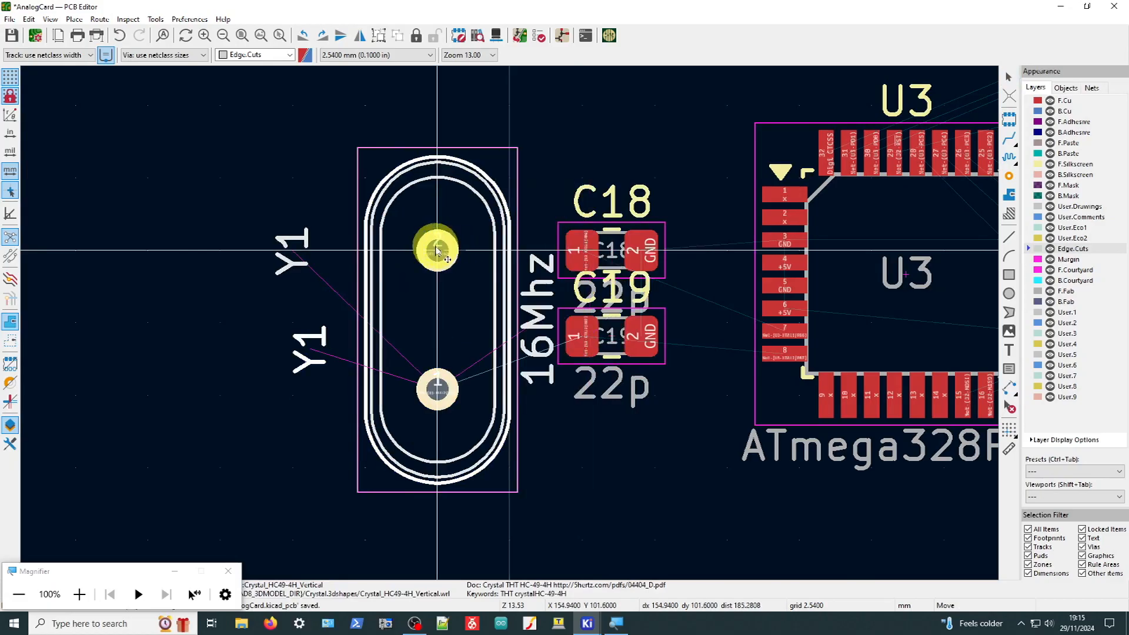
click(472, 351)
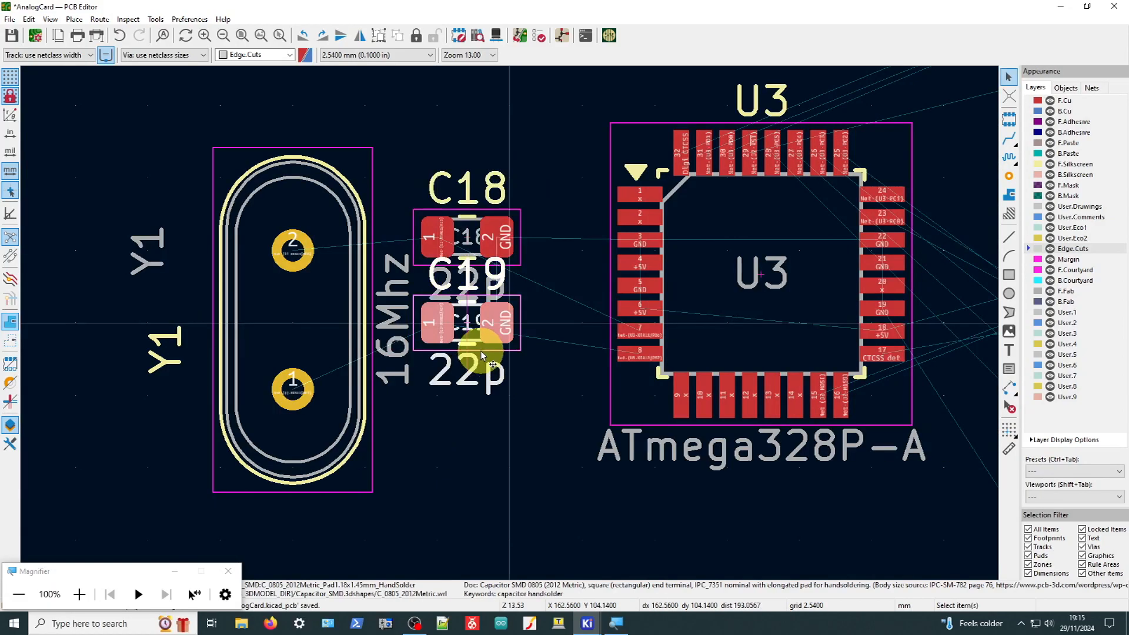
drag(473, 350, 503, 368)
click(504, 368)
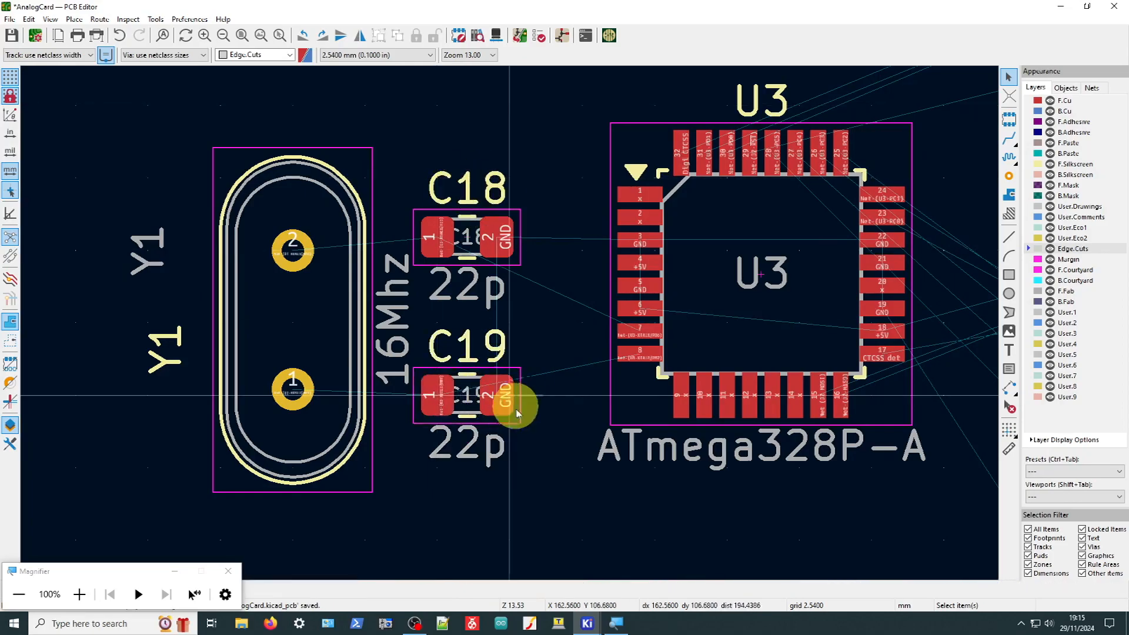
Rotate SW1 90° so it stands upright with pin 1 at the top, and place it between U3 and J3, lower than U3
scroll(509, 323, down, 5)
scroll(533, 351, down, 2)
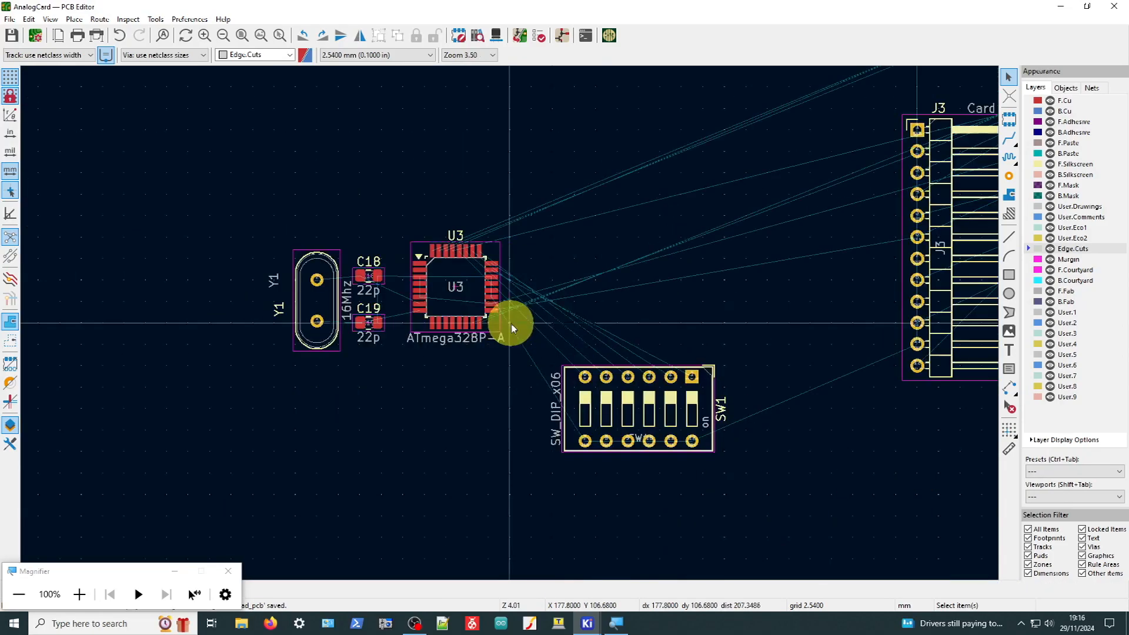
scroll(660, 259, down, 2)
scroll(510, 322, up, 1)
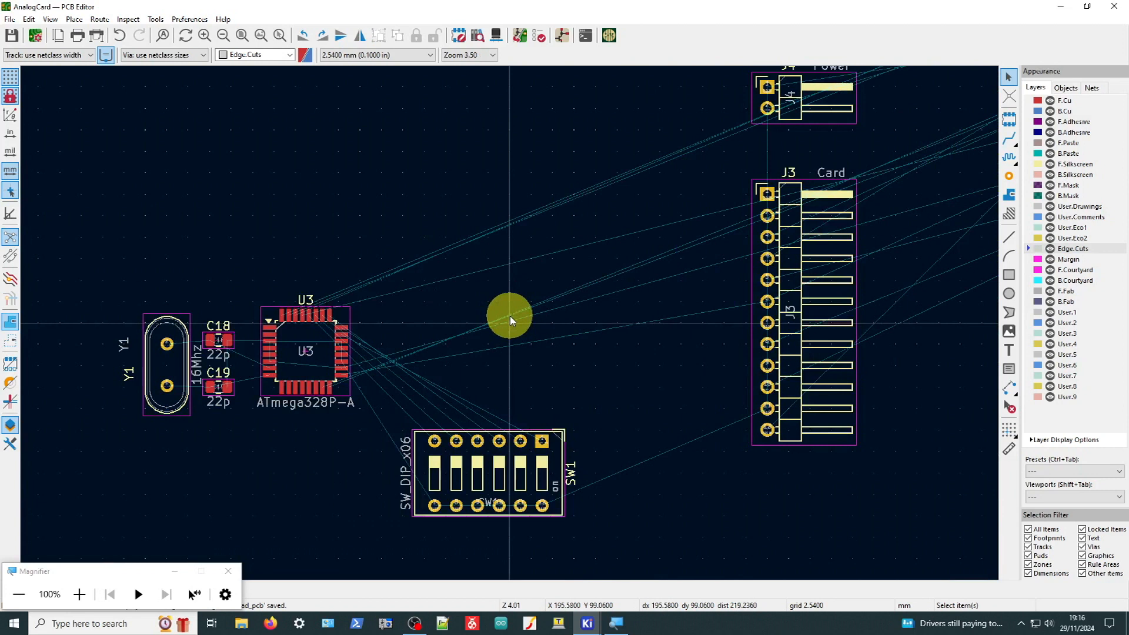
click(558, 460)
drag(559, 452, 510, 412)
key(r)
click(516, 431)
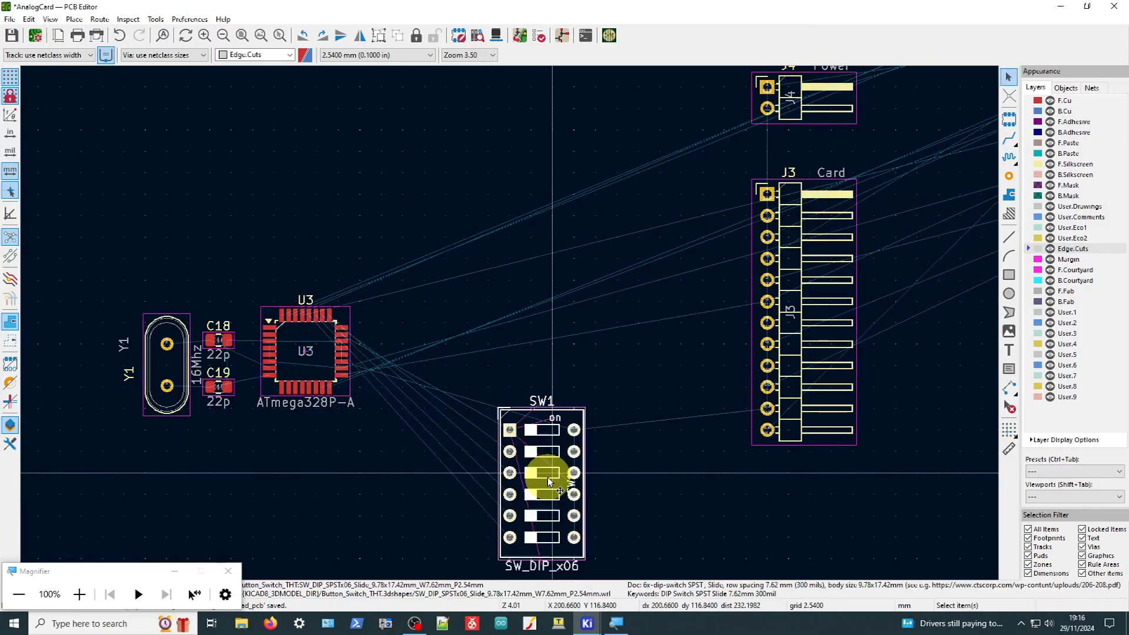
Examine the arranged component groups inside the rectangular board outline, from the potentiometers and ICs to the connectors and SW1
scroll(528, 377, down, 5)
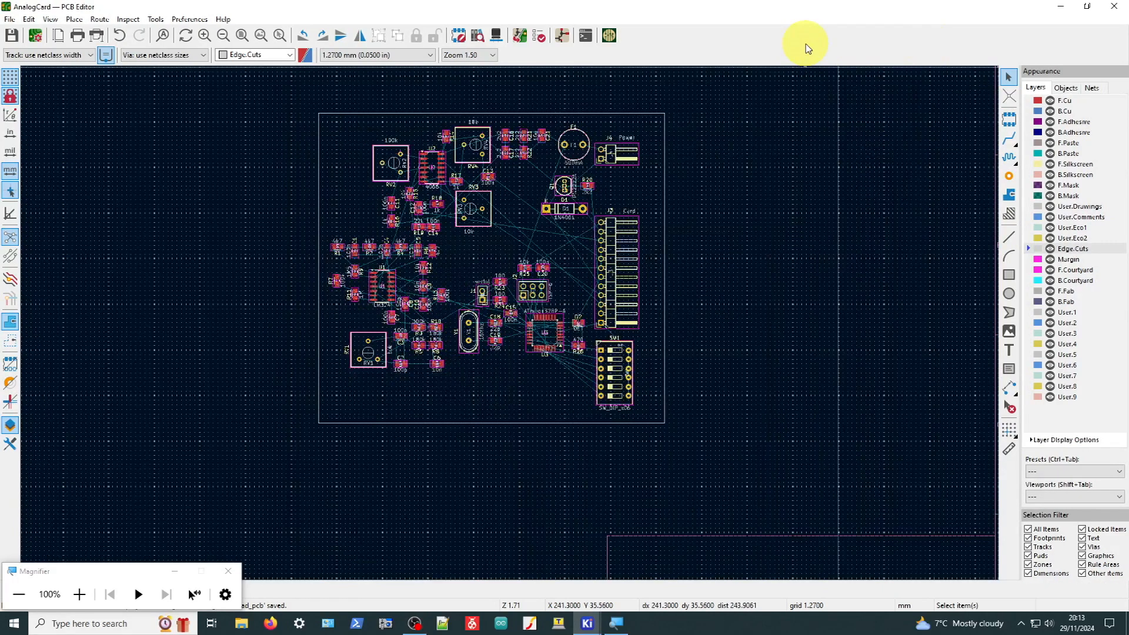
scroll(510, 323, up, 2)
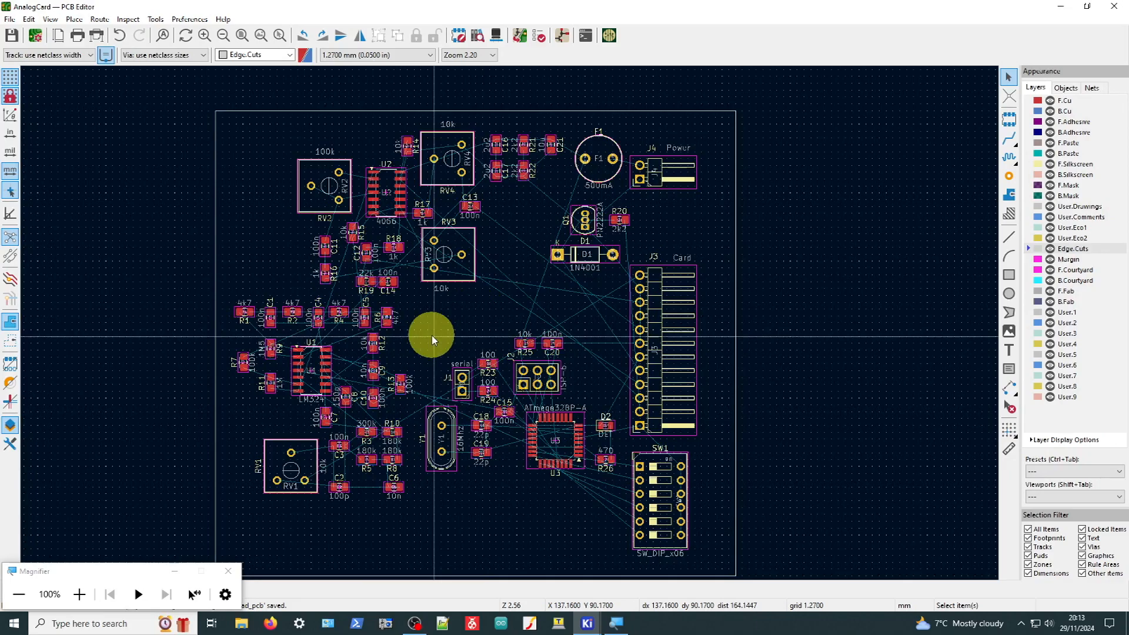
scroll(510, 320, down, 7)
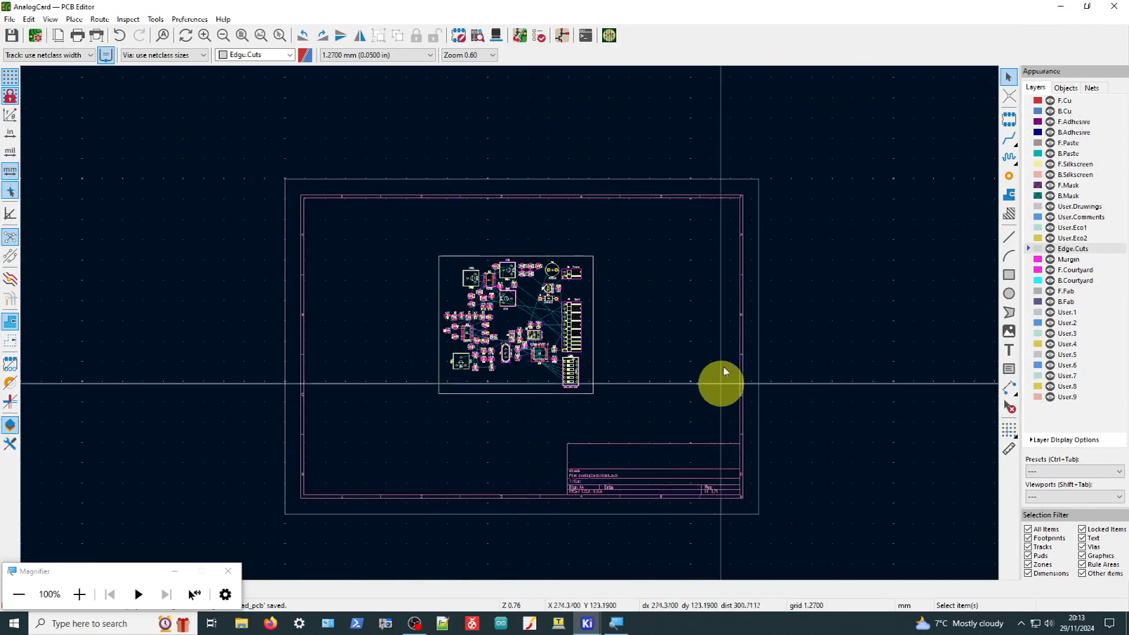
scroll(509, 323, up, 7)
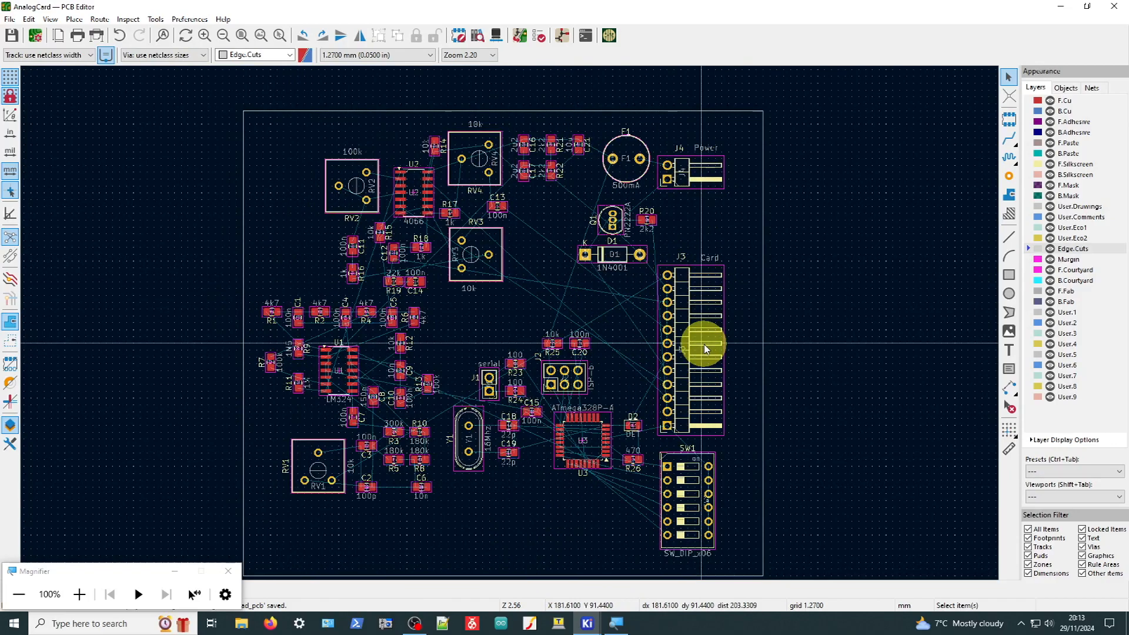
scroll(704, 348, down, 2)
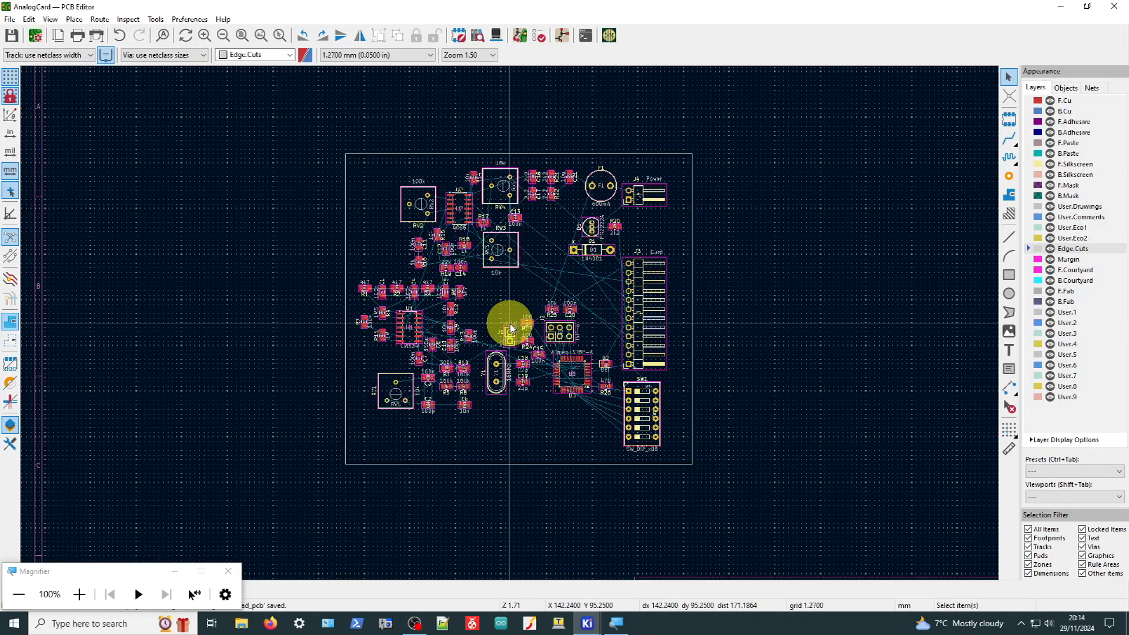
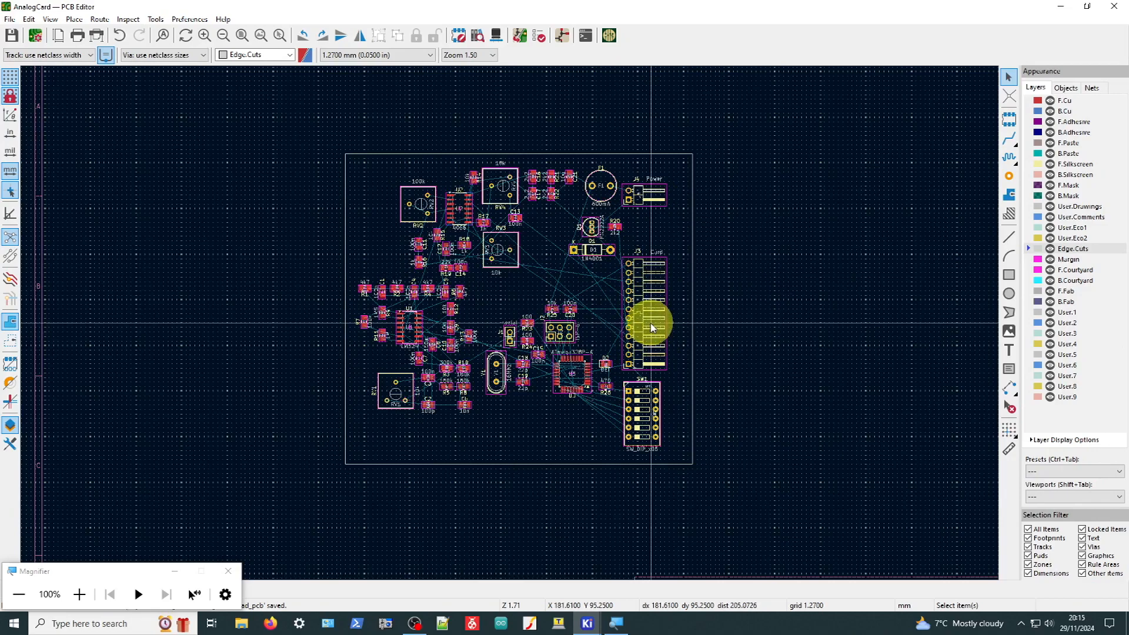
scroll(650, 326, up, 2)
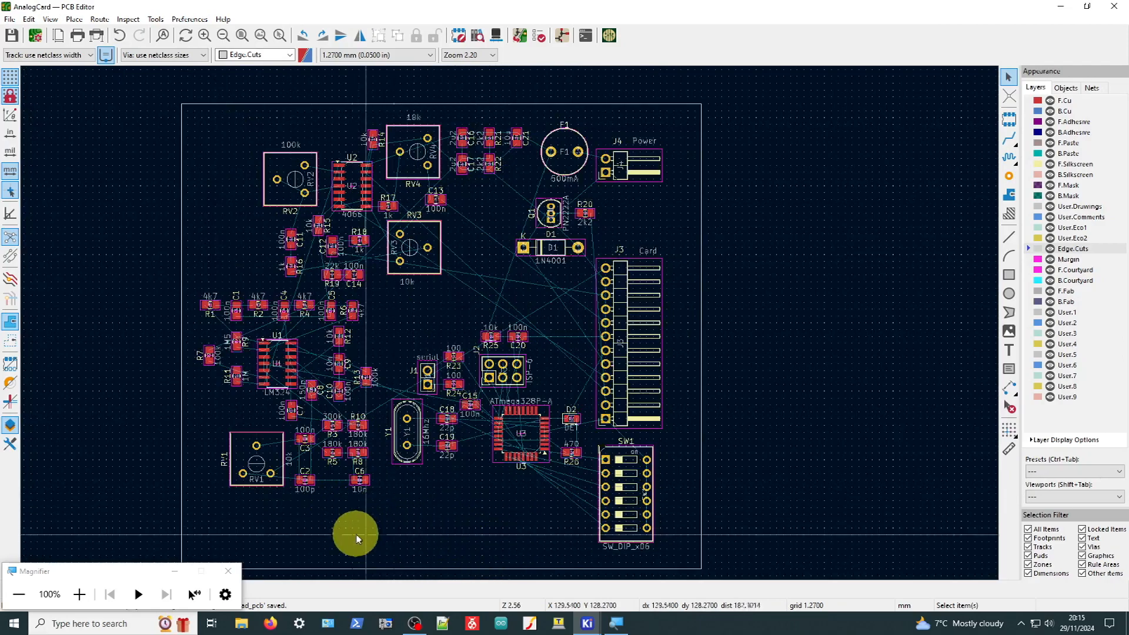
middle_drag(459, 535, 541, 542)
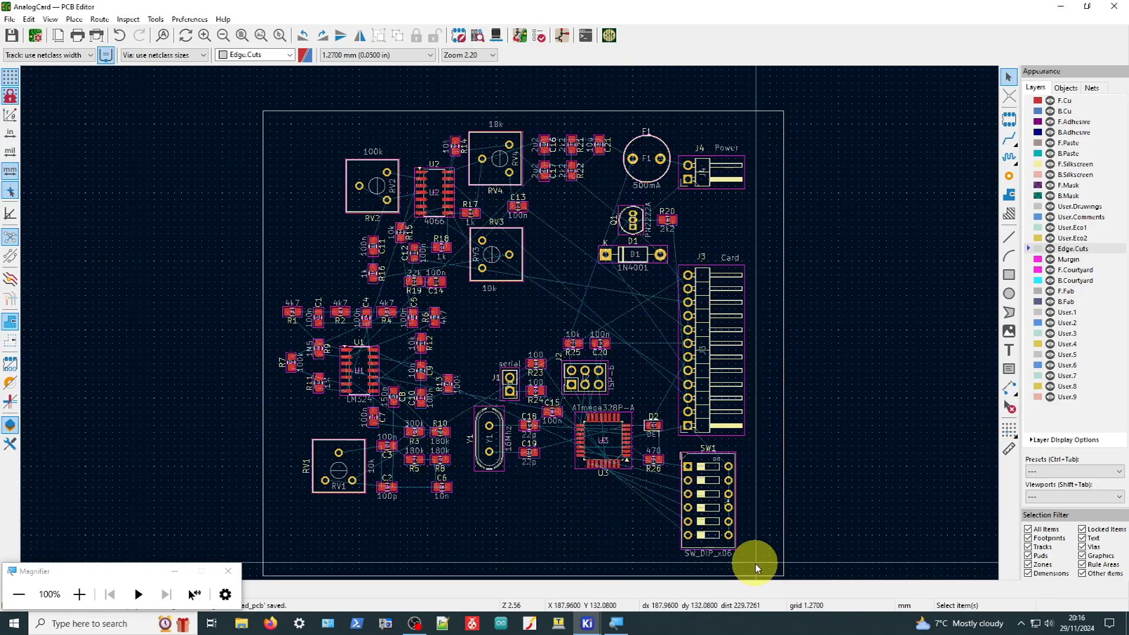
scroll(377, 200, up, 3)
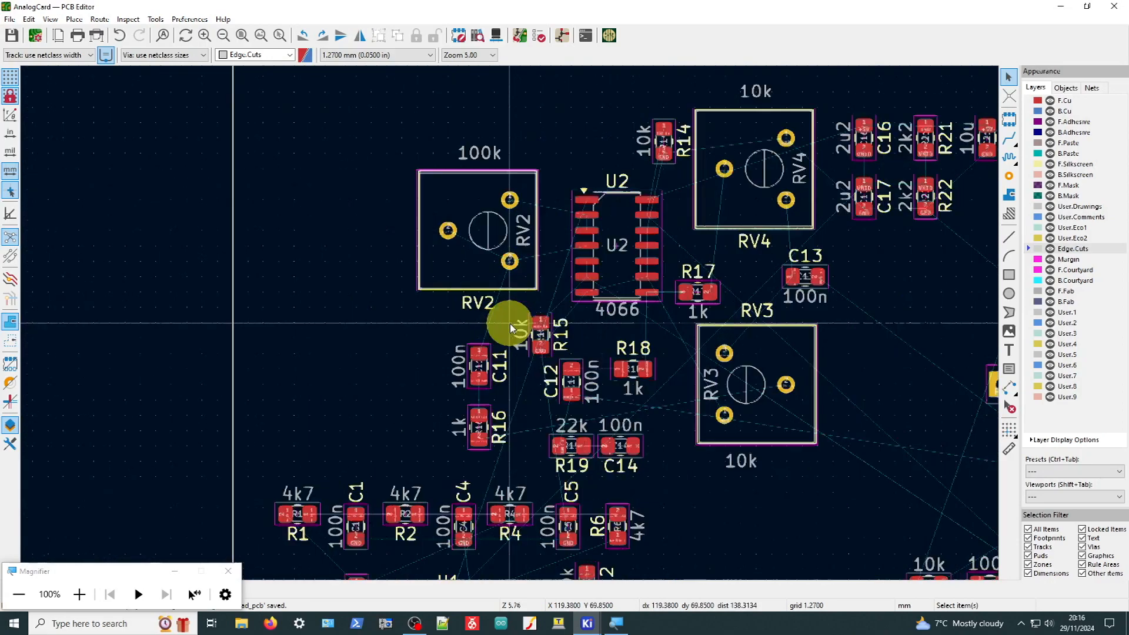
scroll(721, 454, down, 2)
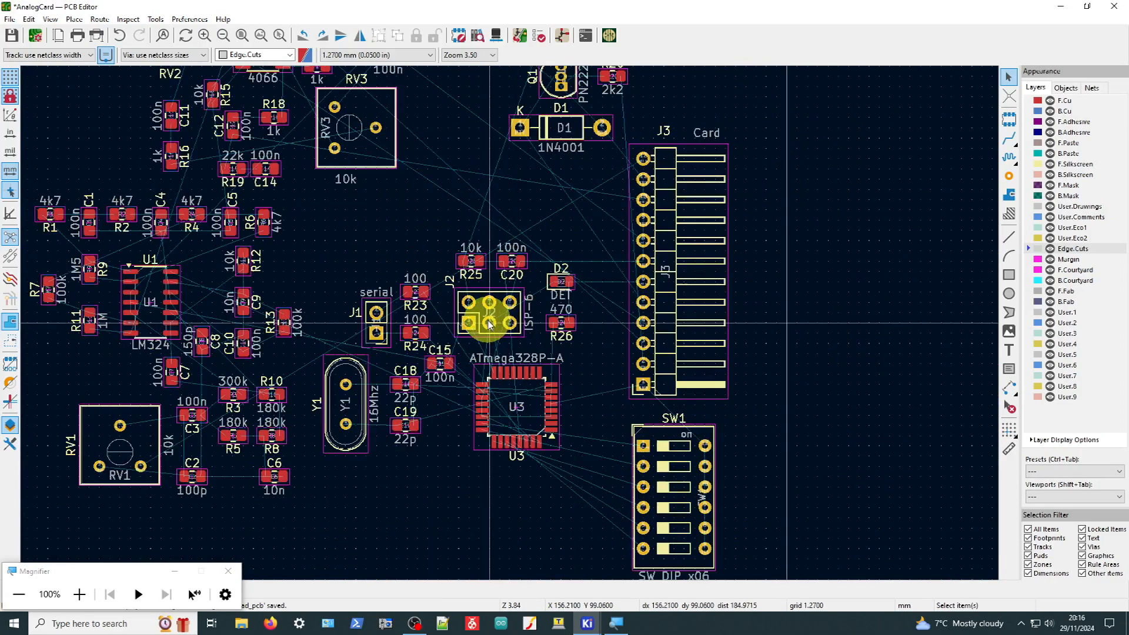
Select the ATmega328P-A group with J1, J2, Y1, D2 and its resistors and capacitors, and move it up and closer to J3
drag(595, 506, 318, 232)
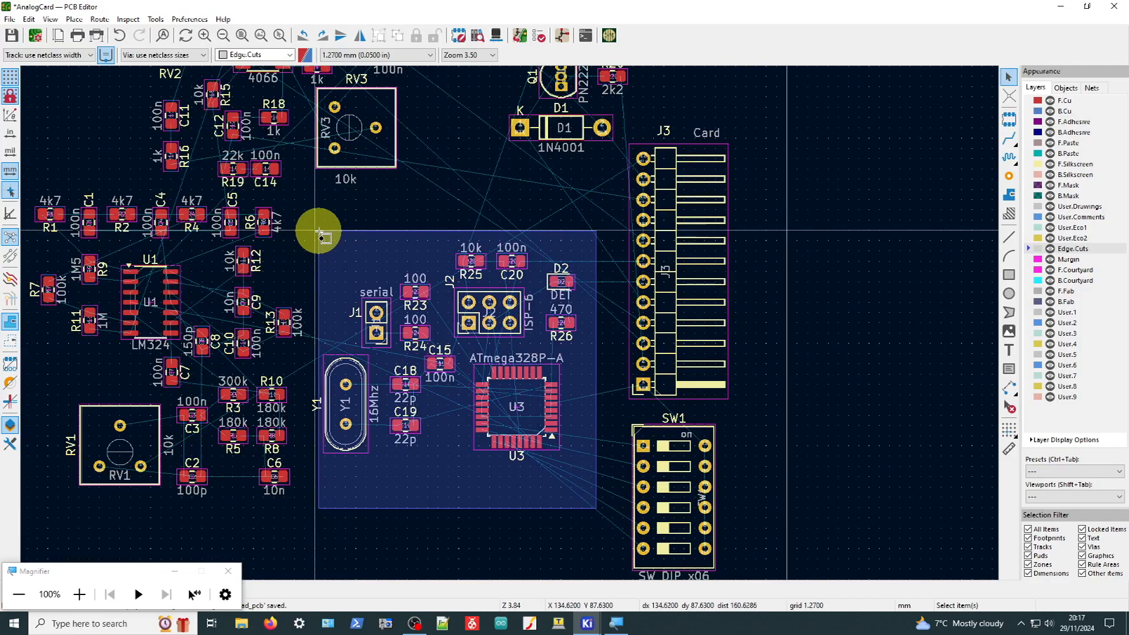
drag(318, 232, 315, 231)
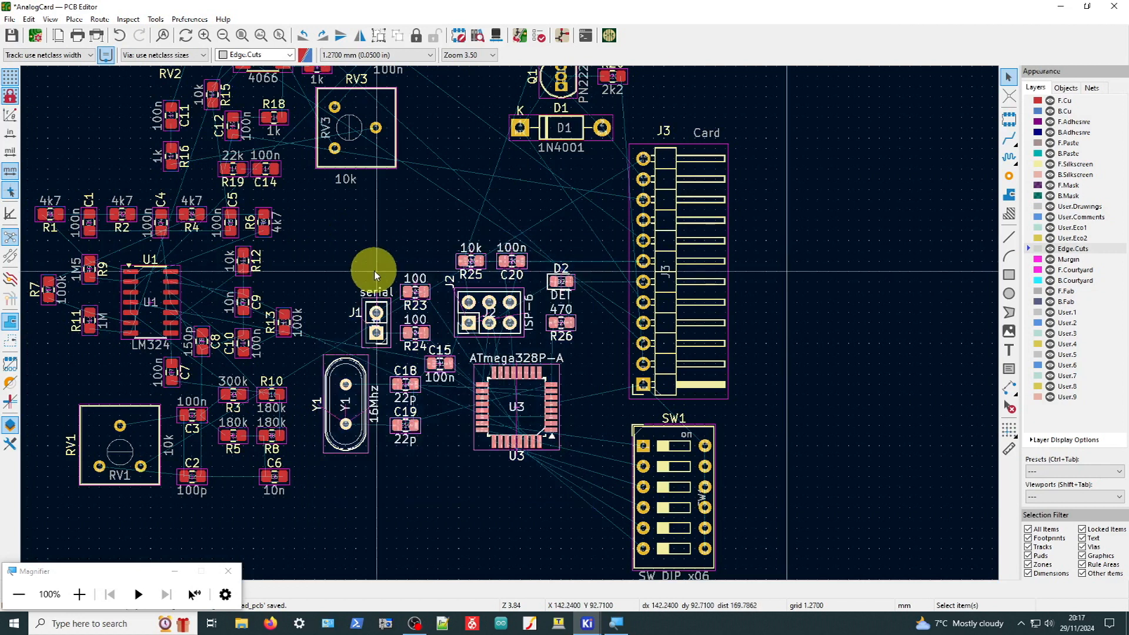
drag(588, 487, 312, 220)
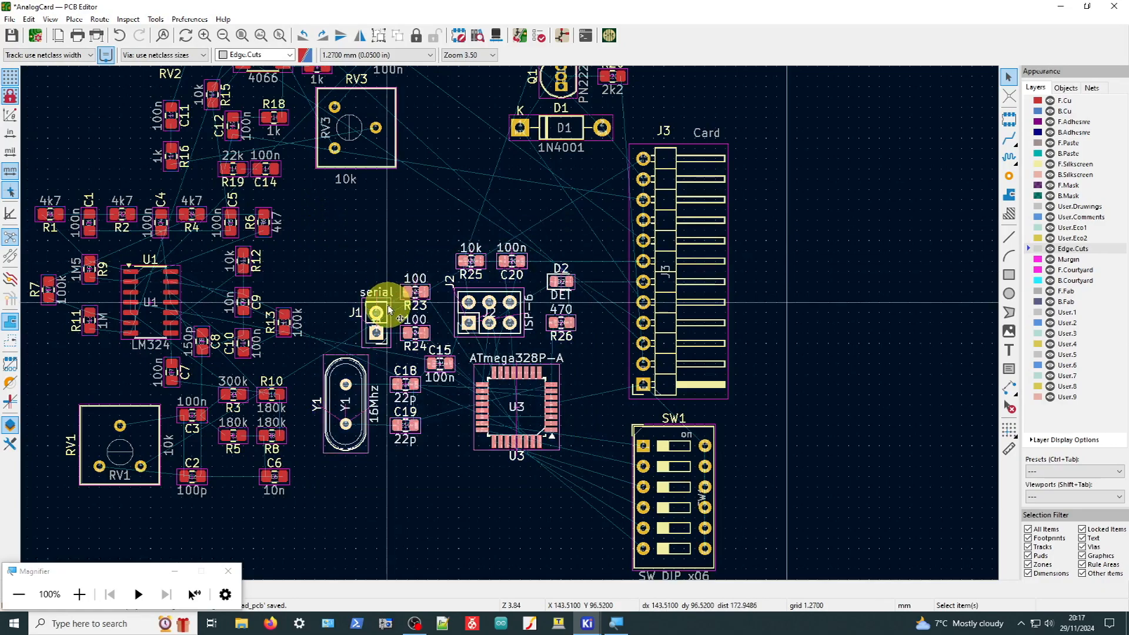
drag(388, 310, 410, 241)
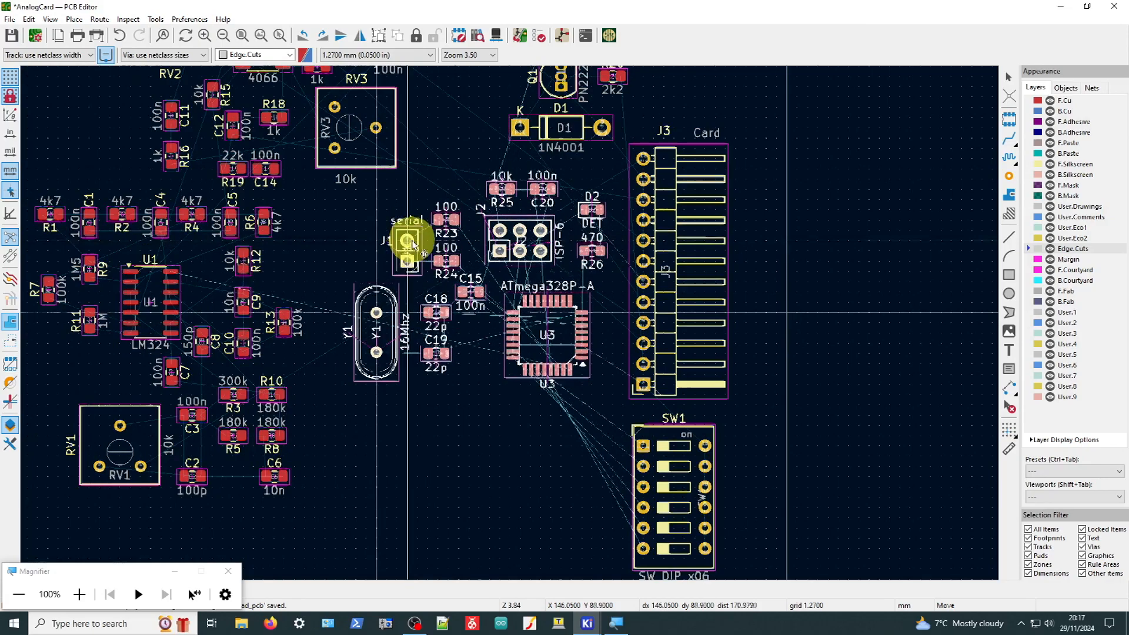
Move the Card header J3 straight up, closer to the Power header J4
middle_drag(681, 155, 528, 257)
click(527, 259)
key(m)
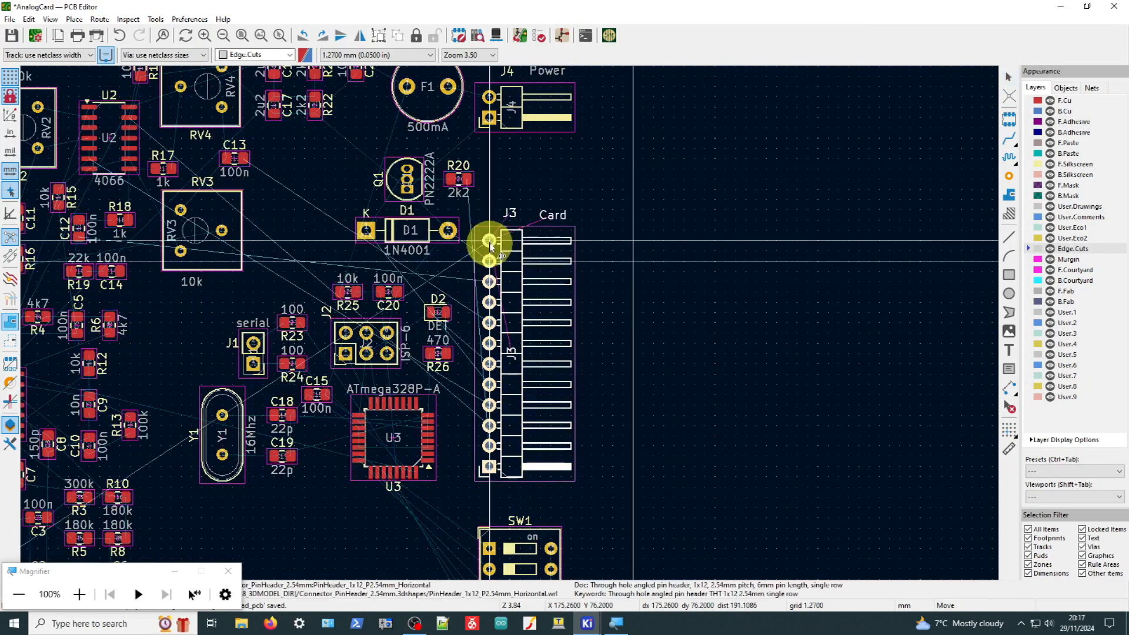
click(492, 218)
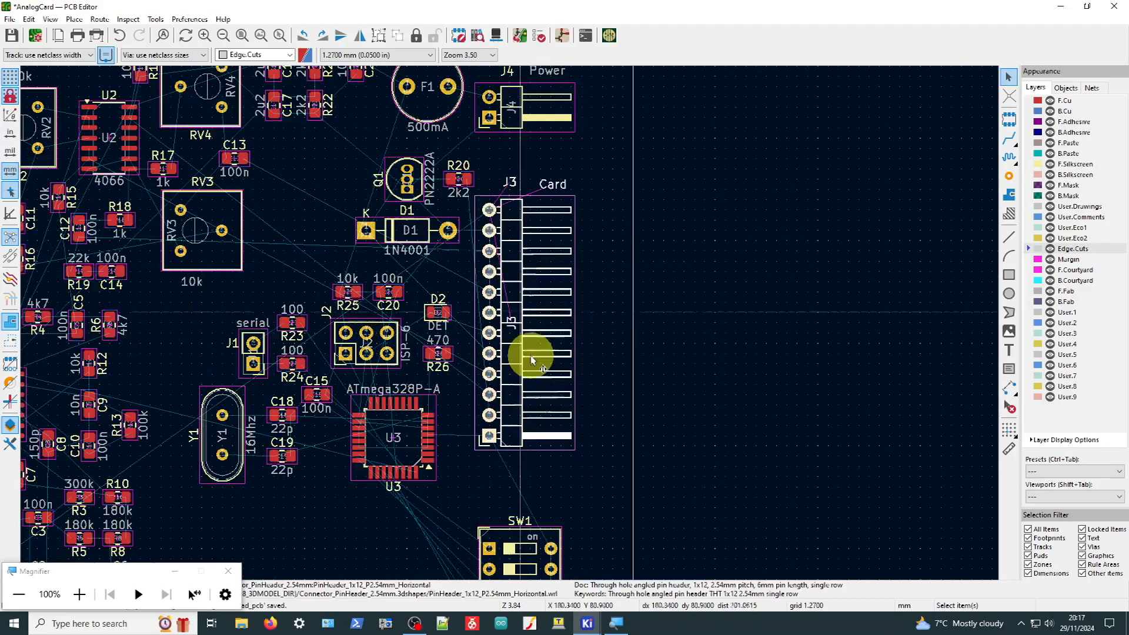
Move the DIP switch SW1 up until it sits directly beneath J3
click(552, 539)
key(m)
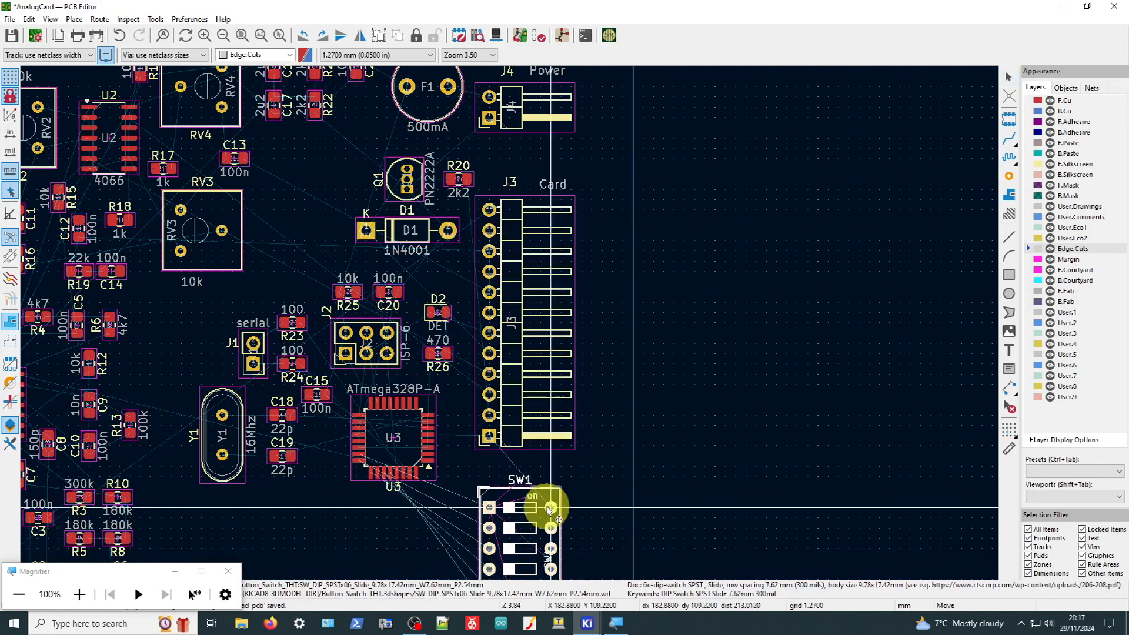
click(551, 488)
scroll(551, 487, down, 2)
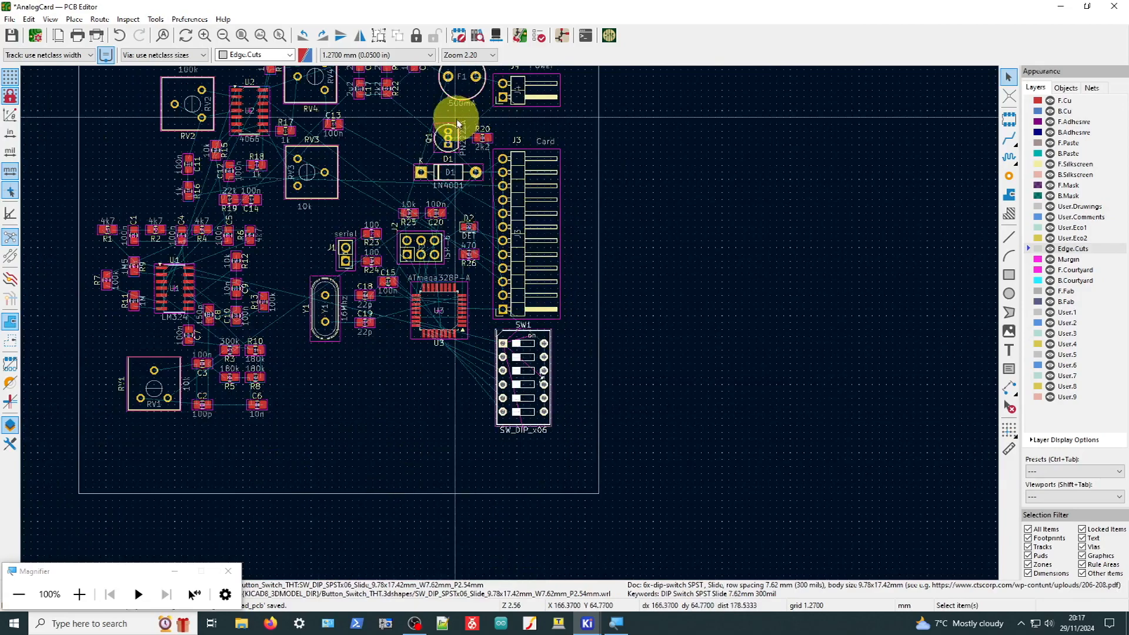
Select Q1, R20 and D1 and move them together slightly up and away from J3
scroll(453, 117, up, 2)
drag(482, 330, 593, 445)
scroll(510, 503, down, 2)
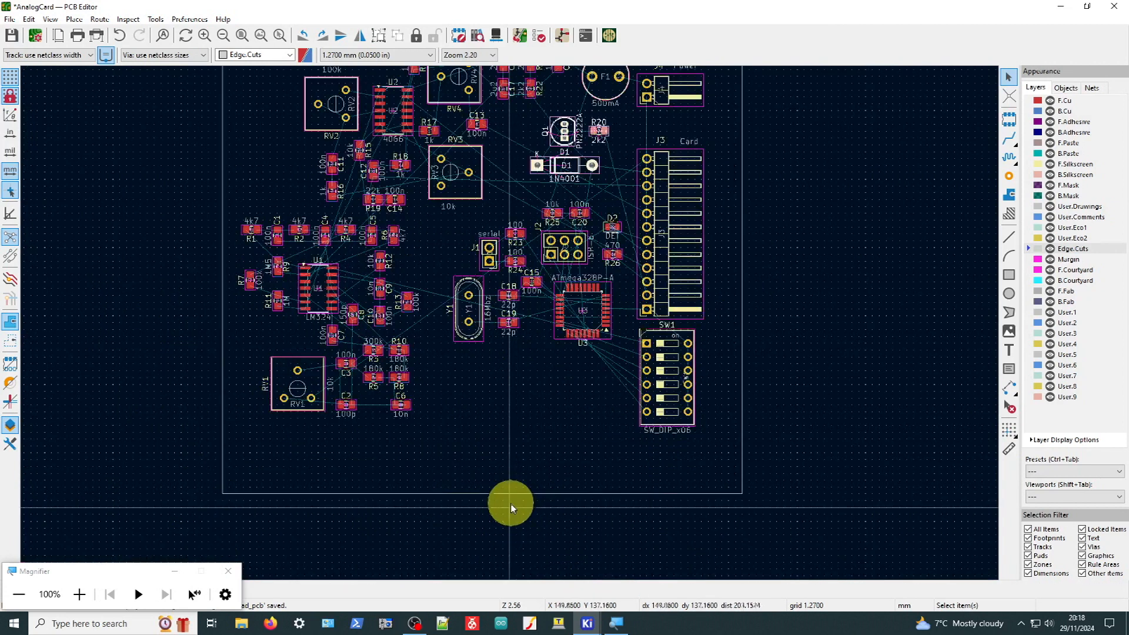
Select a side of the board outline and make Edge.Cuts the active layer
click(507, 494)
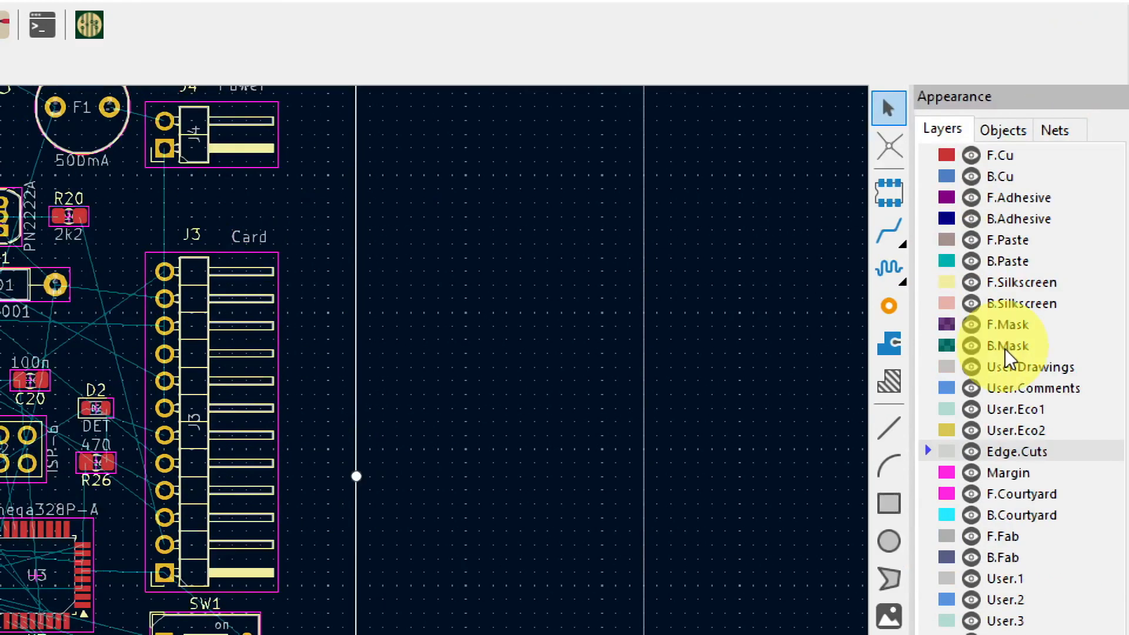
click(938, 452)
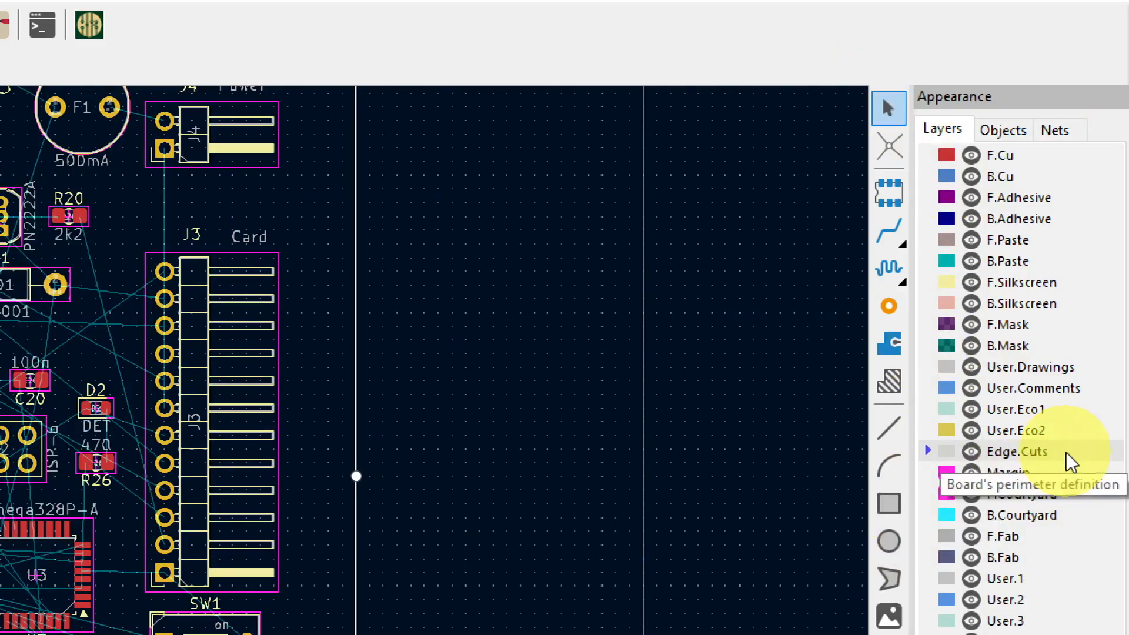
Raise the bottom side of the board outline so it sits closer to the lowest footprints
scroll(47, 359, down, 2)
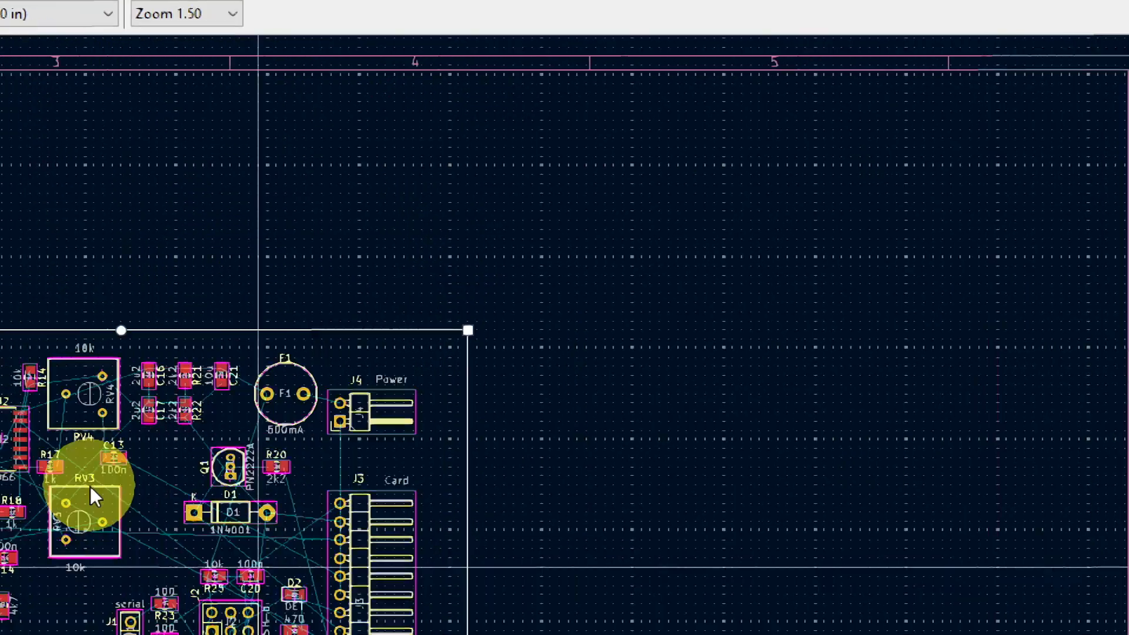
scroll(273, 546, down, 4)
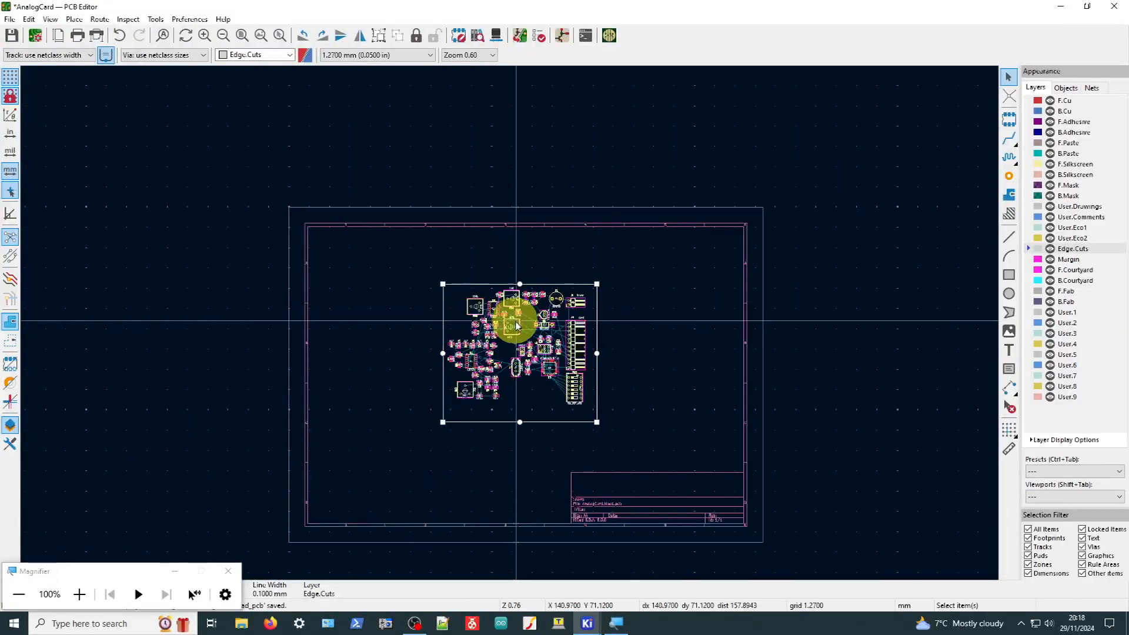
scroll(515, 322, up, 5)
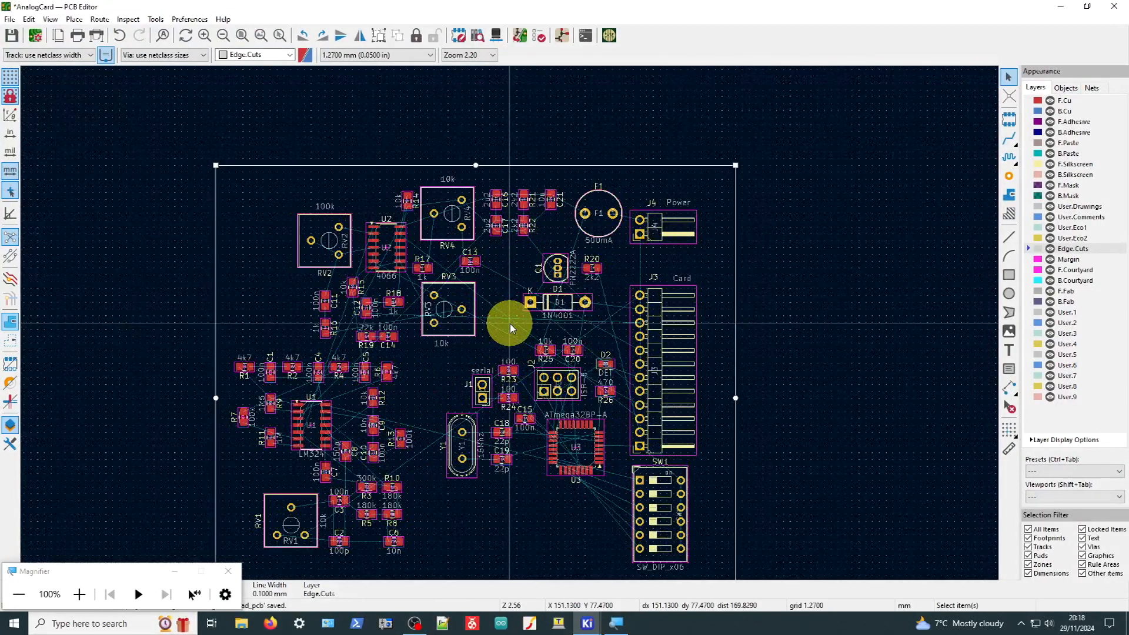
scroll(537, 227, down, 2)
click(299, 184)
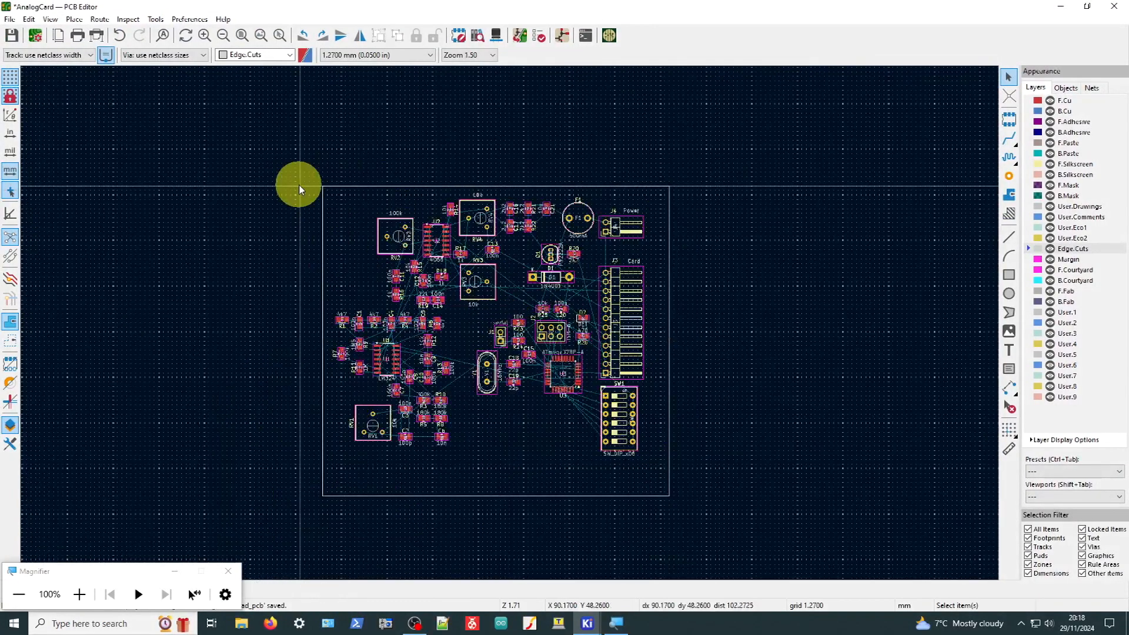
click(499, 495)
drag(500, 499, 494, 473)
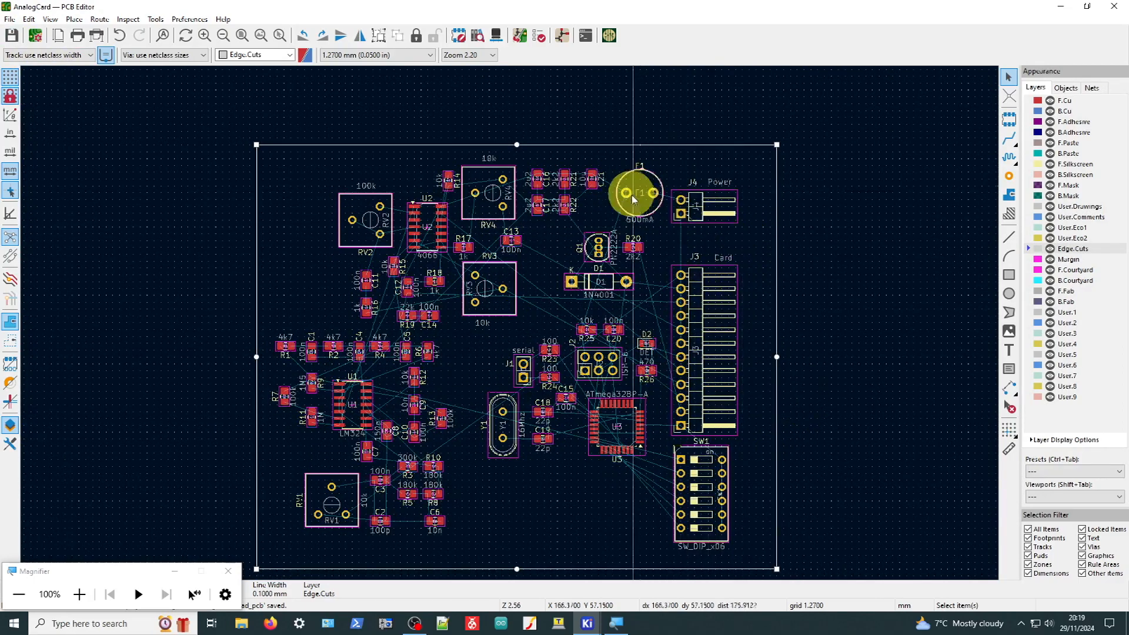
Select U2, examine its 4066 switch sections and the cw mute trimmer RV2 in the schematic, and return to the board
scroll(627, 189, up, 2)
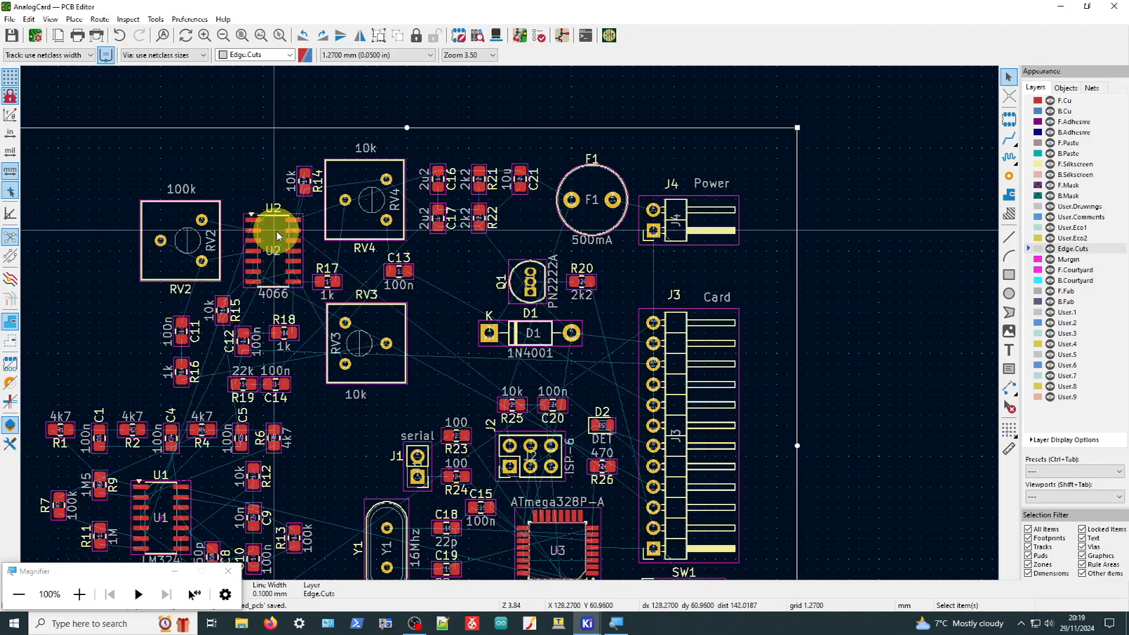
scroll(278, 236, up, 2)
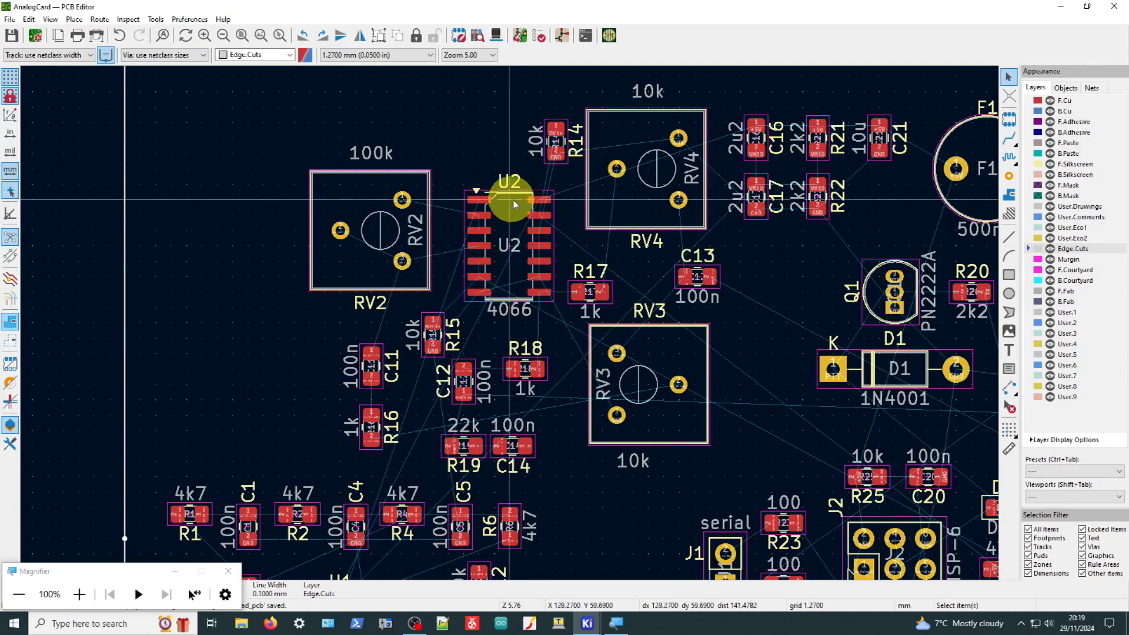
click(535, 193)
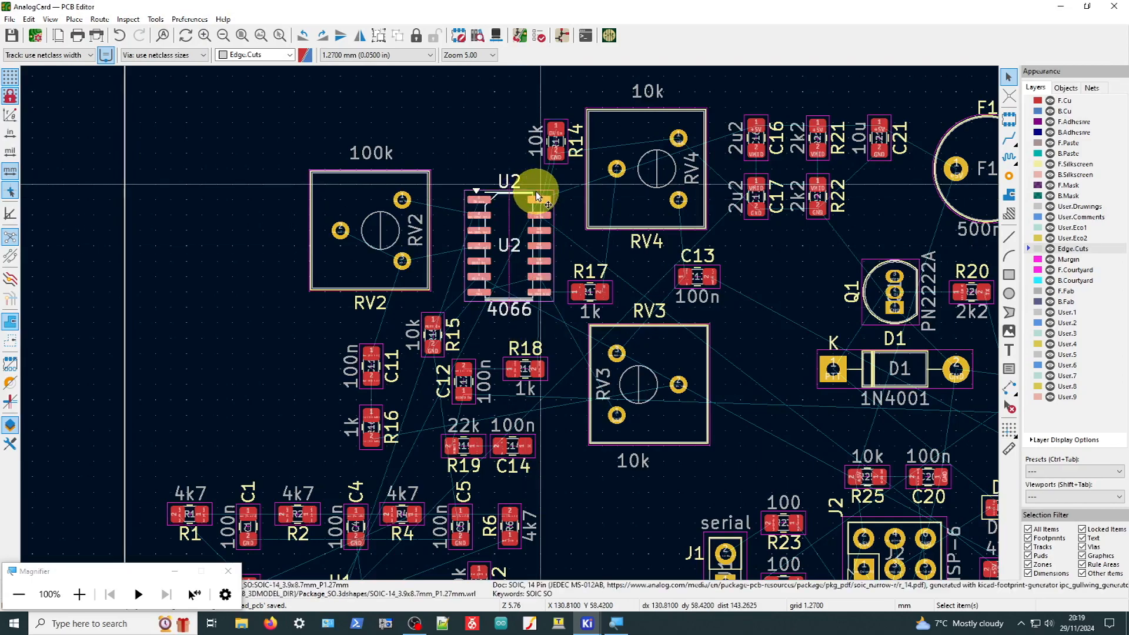
click(560, 36)
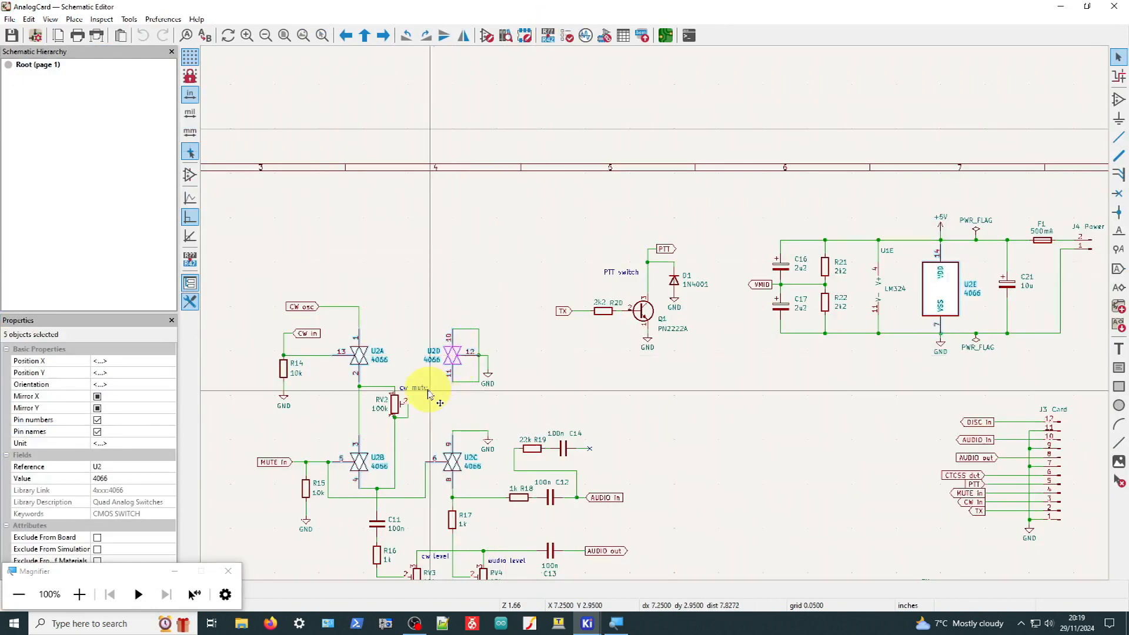
scroll(461, 336, up, 3)
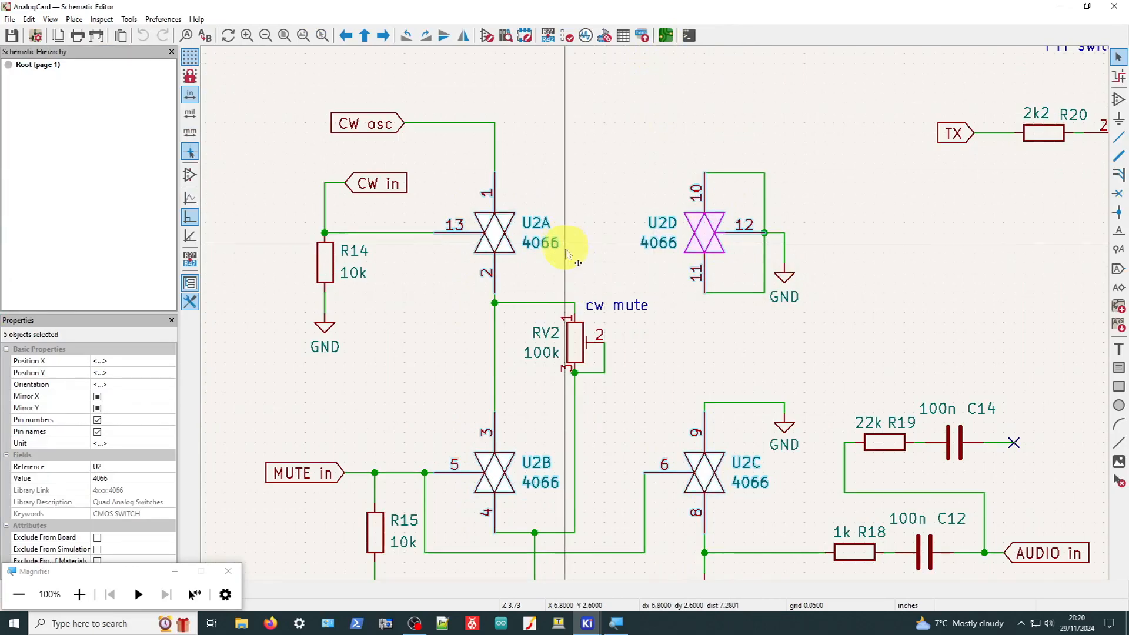
click(579, 275)
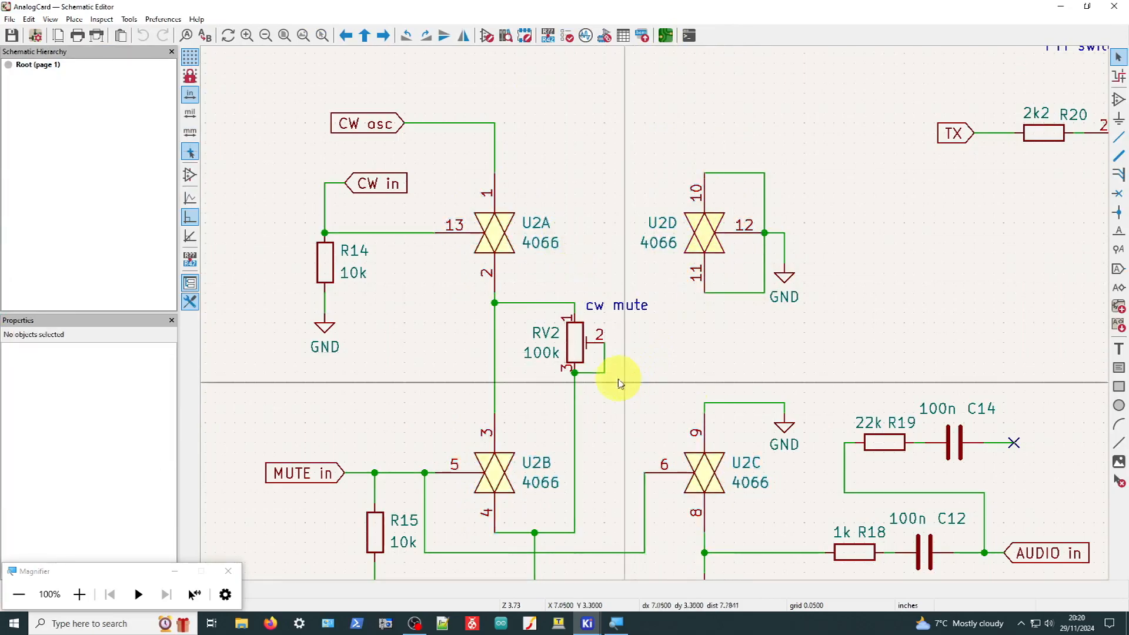
click(581, 359)
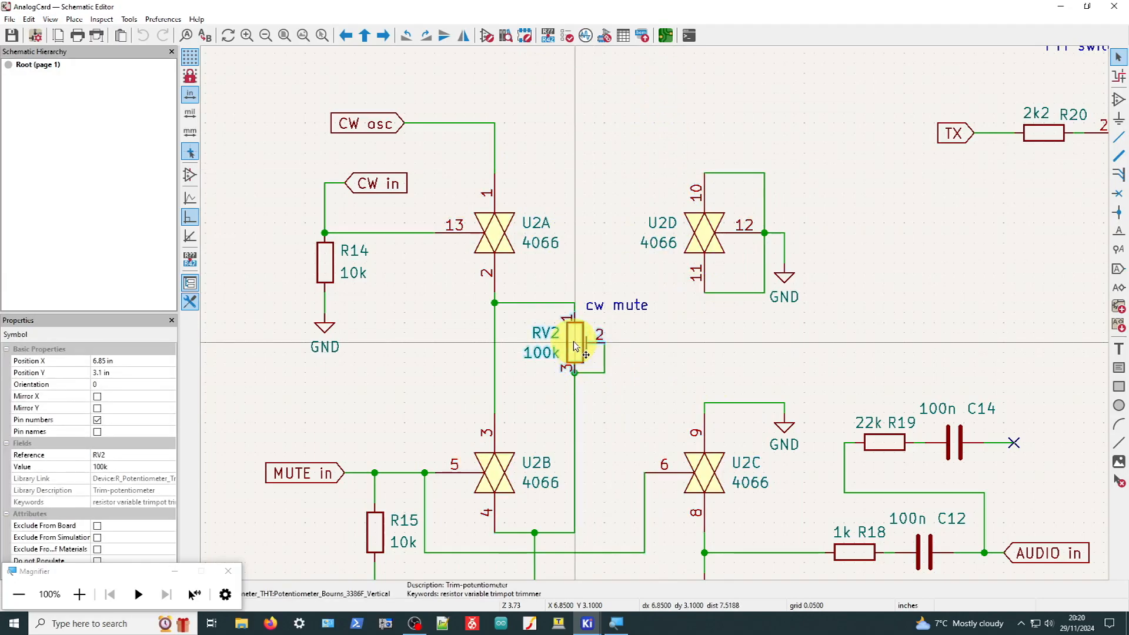
click(665, 35)
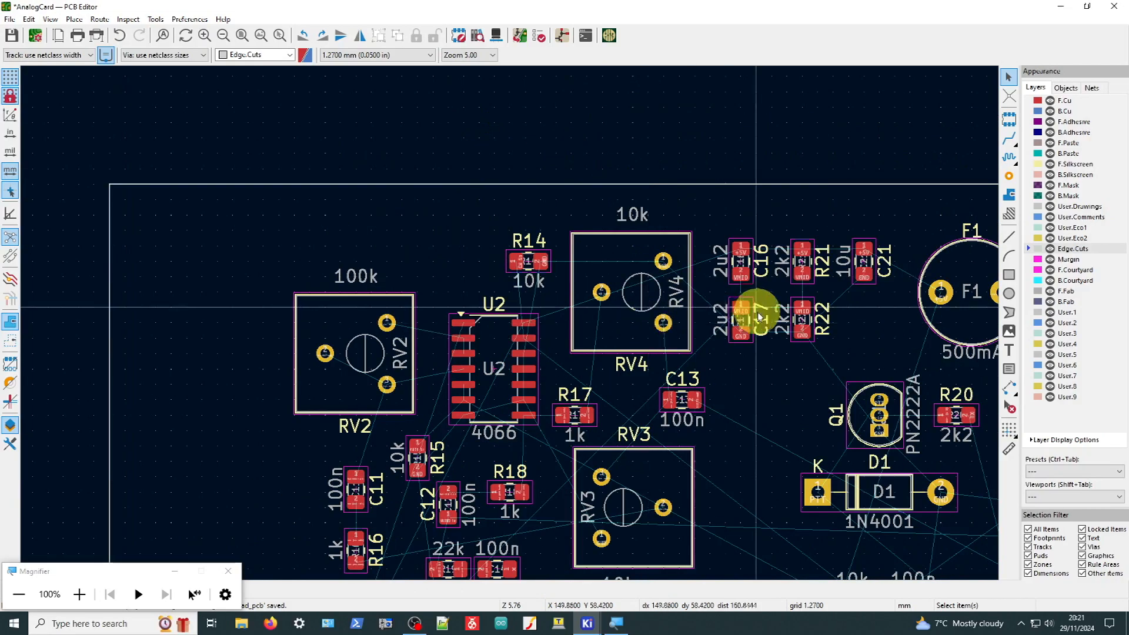
Examine the connections across the placed footprints, from C16 and C17 beside RV4 to U1 and header J3
scroll(756, 294, up, 1)
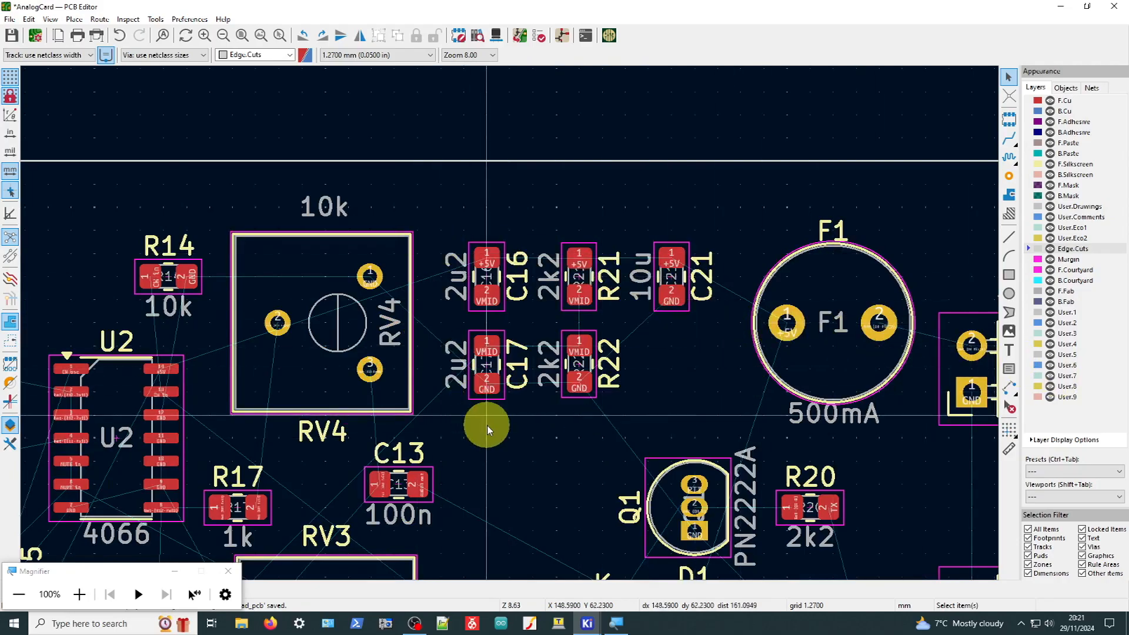
scroll(488, 431, down, 4)
scroll(510, 324, up, 1)
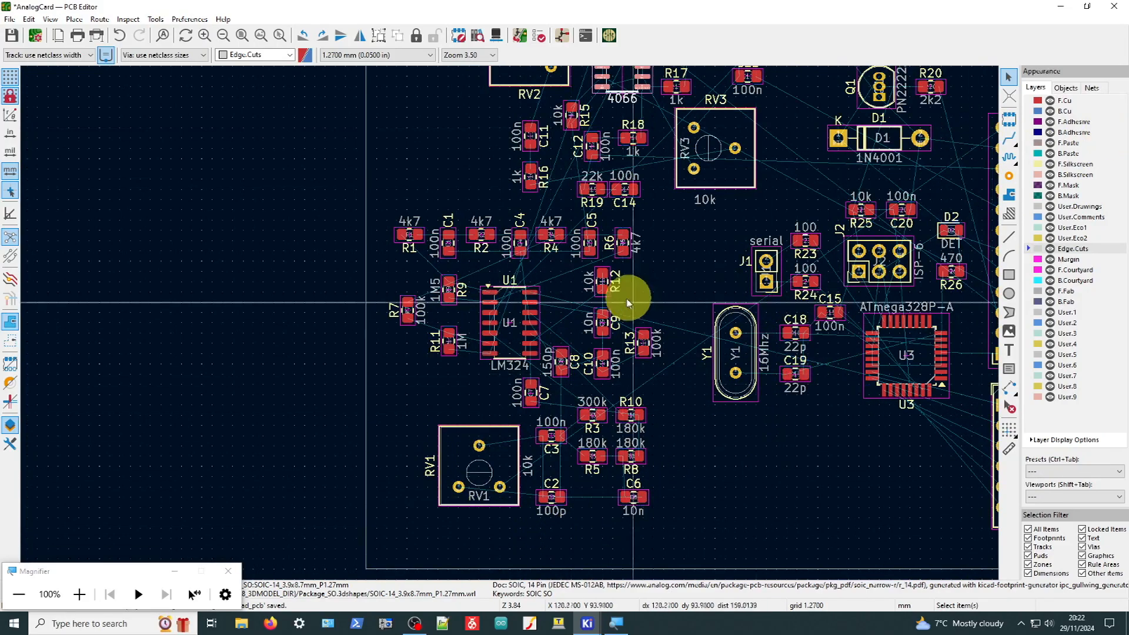
scroll(512, 327, down, 2)
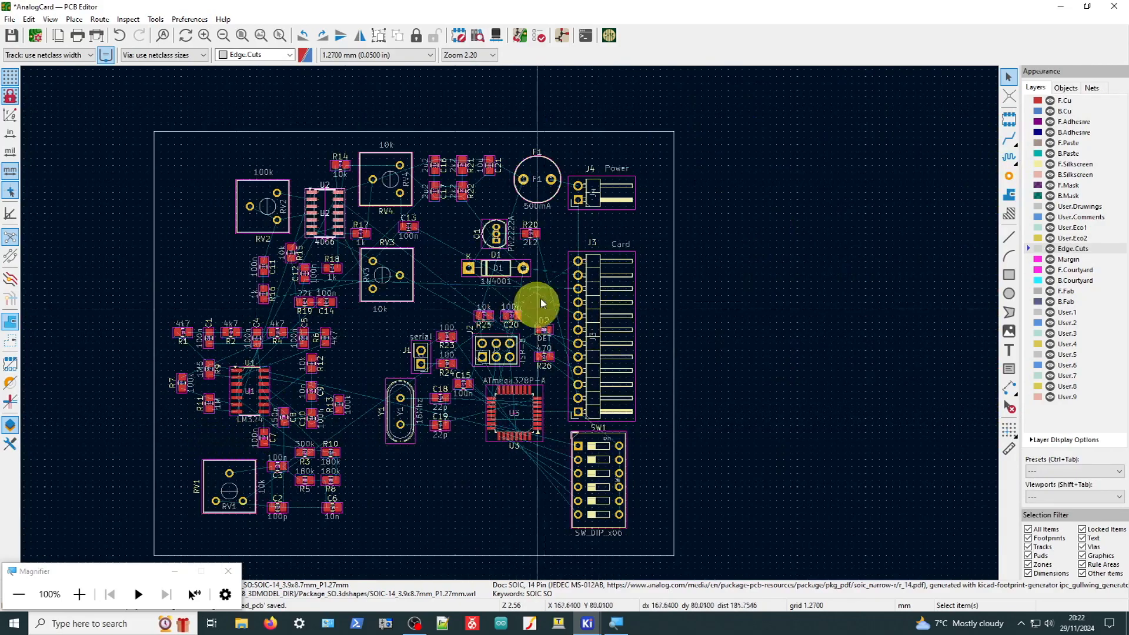
scroll(575, 269, up, 2)
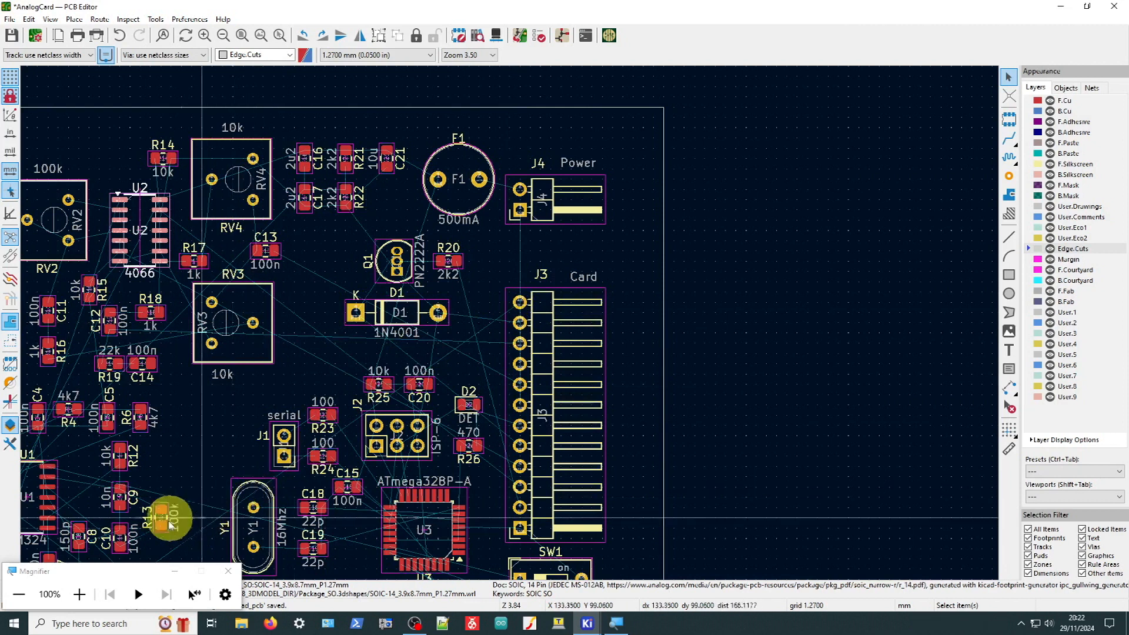
scroll(167, 517, down, 2)
scroll(552, 277, up, 2)
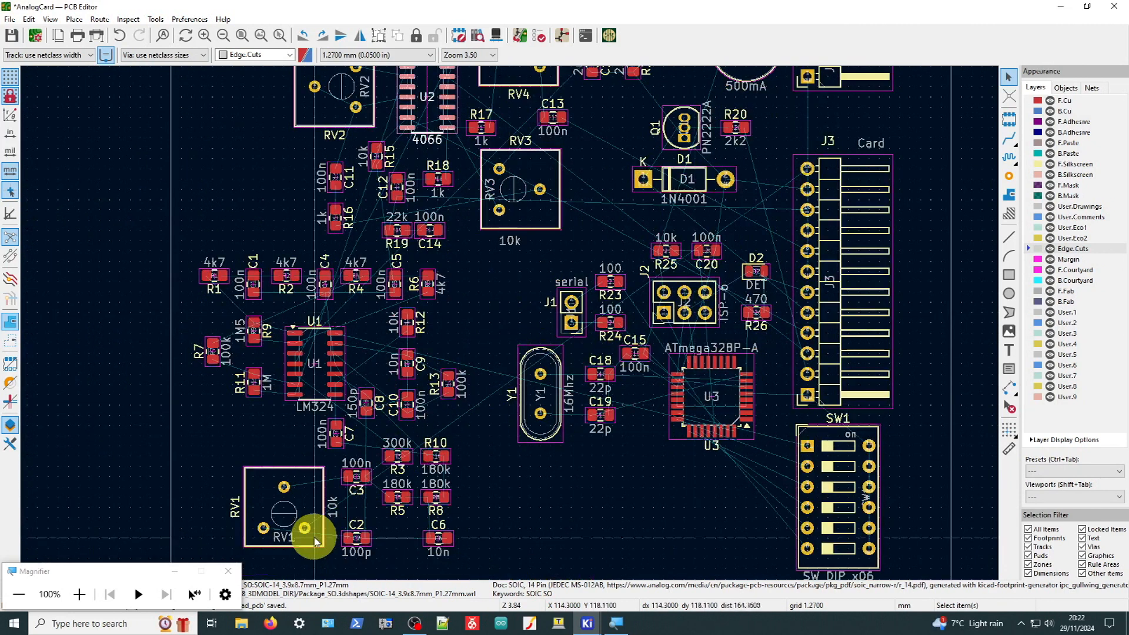
Inspect trimmer RV1 and its connections, plus the resistors and capacitors placed around U1
scroll(305, 529, up, 2)
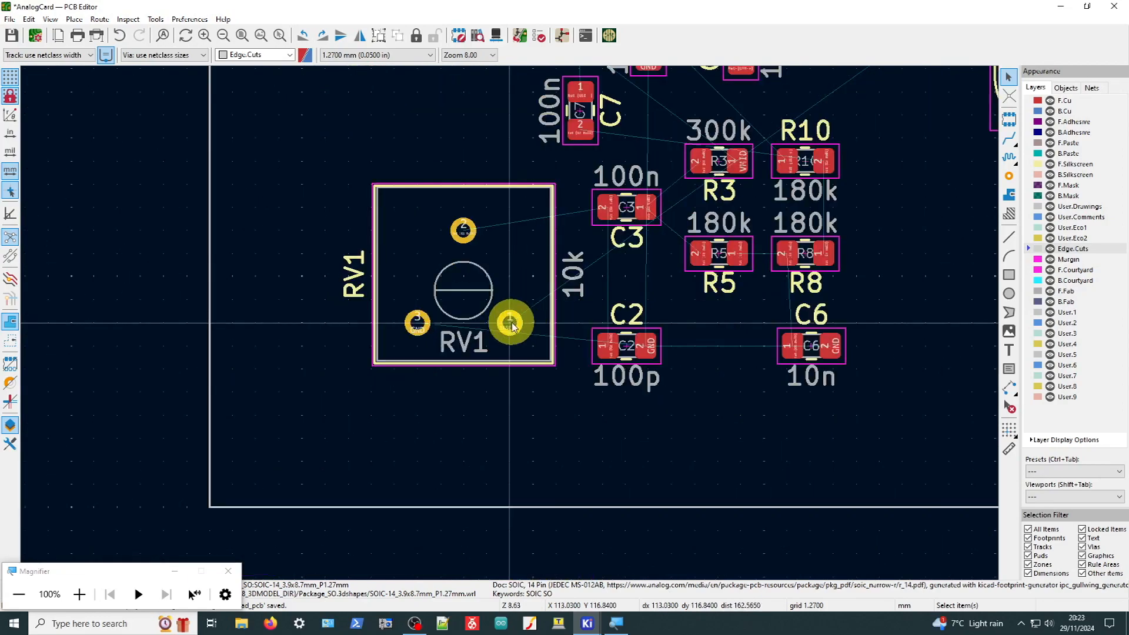
click(511, 324)
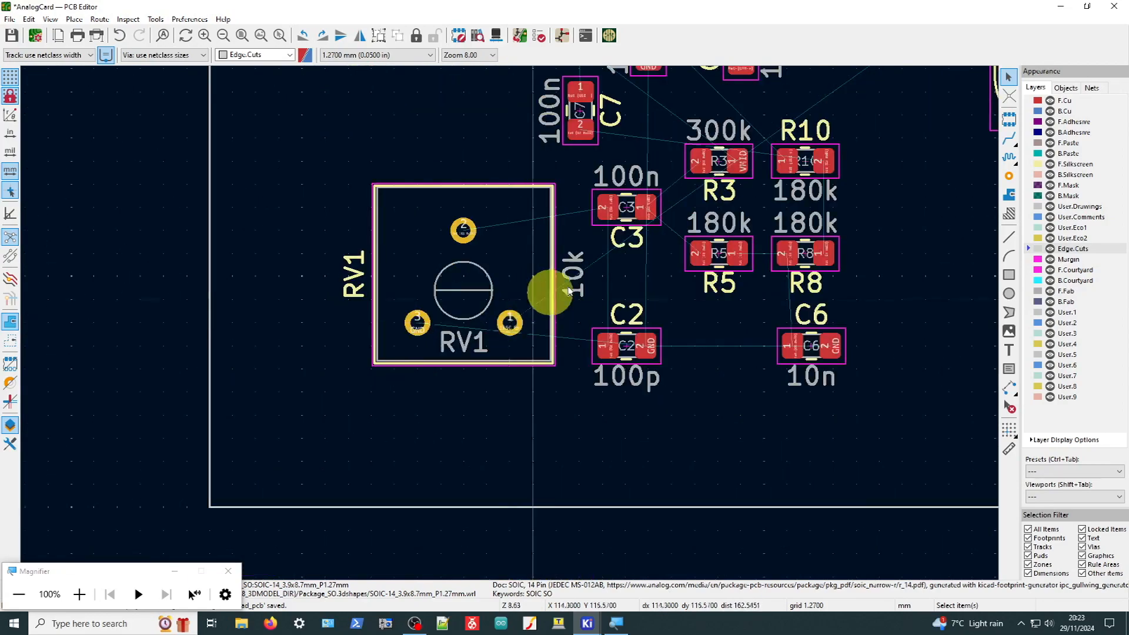
scroll(549, 287, down, 2)
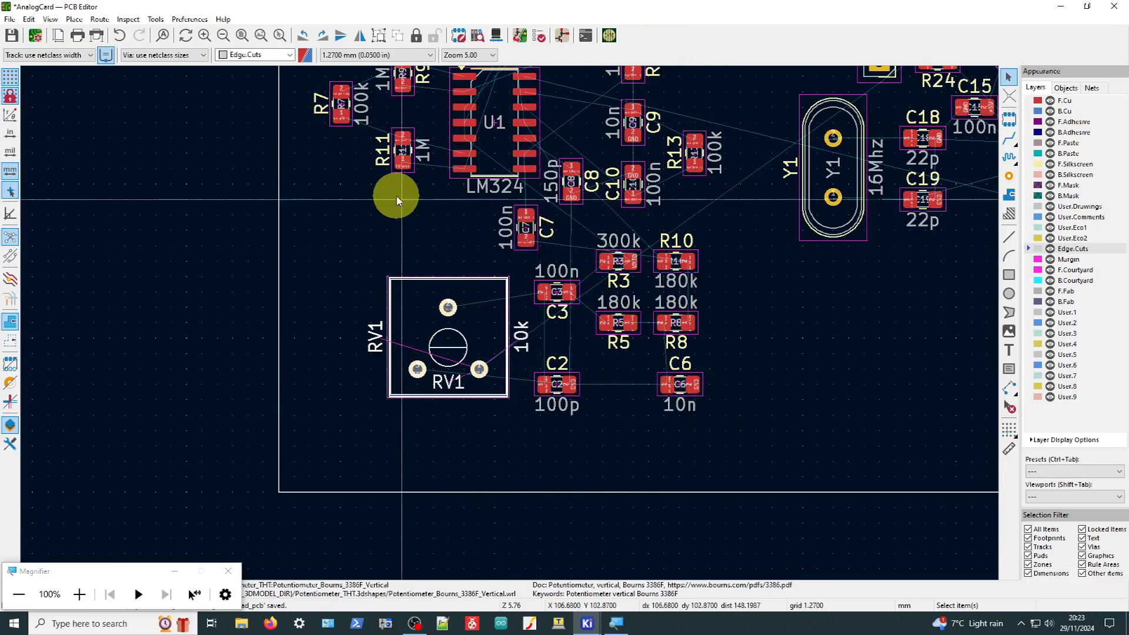
scroll(396, 194, down, 1)
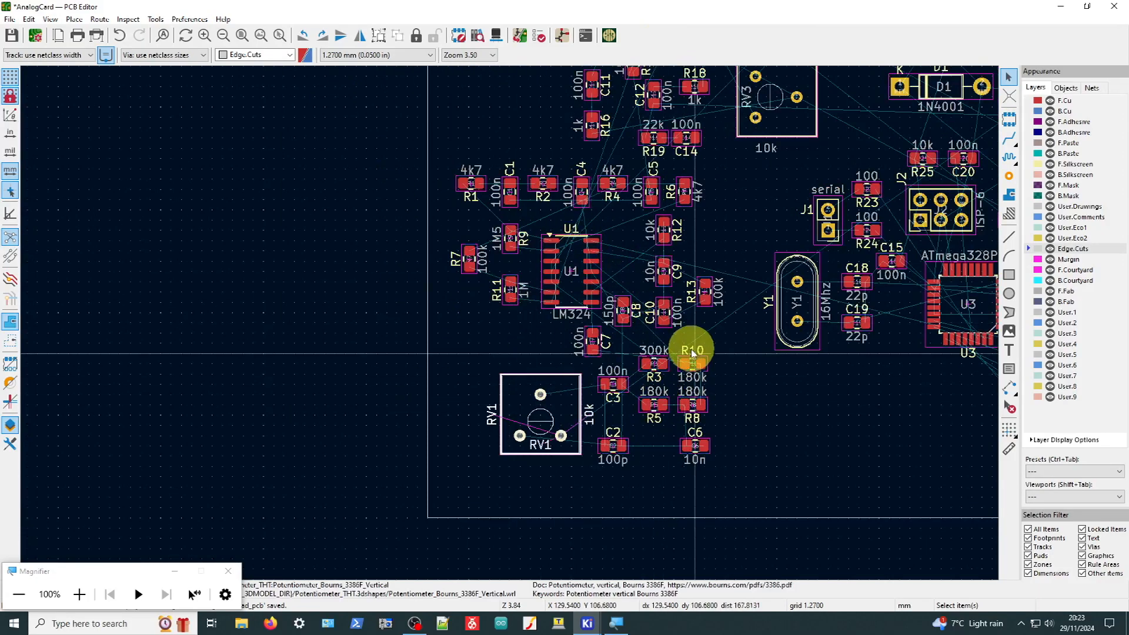
scroll(456, 196, up, 2)
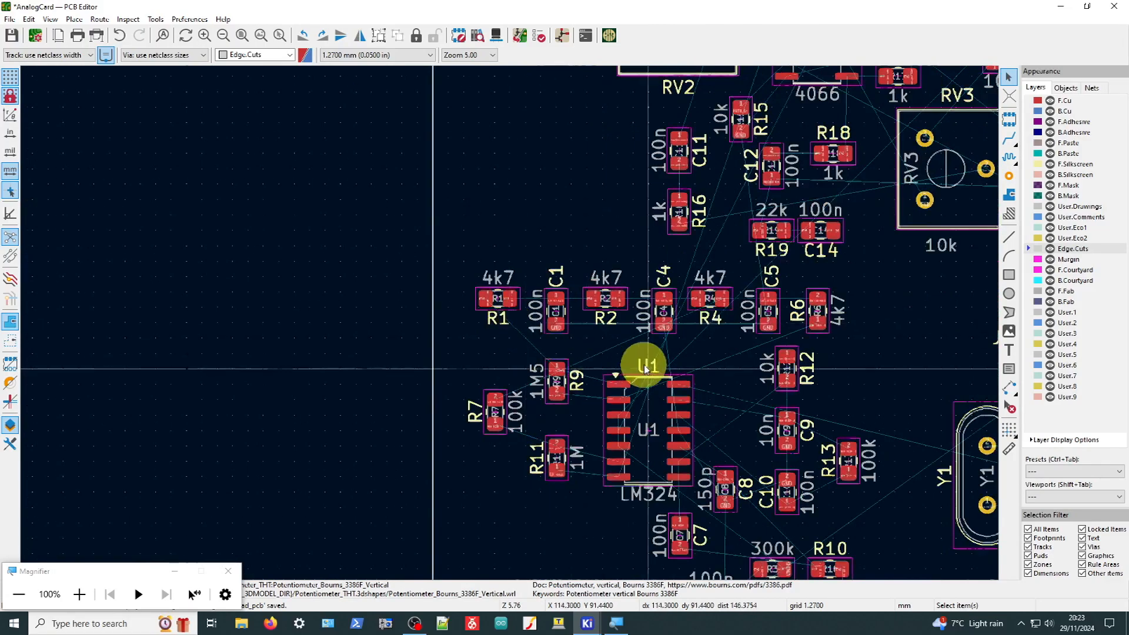
scroll(647, 368, up, 2)
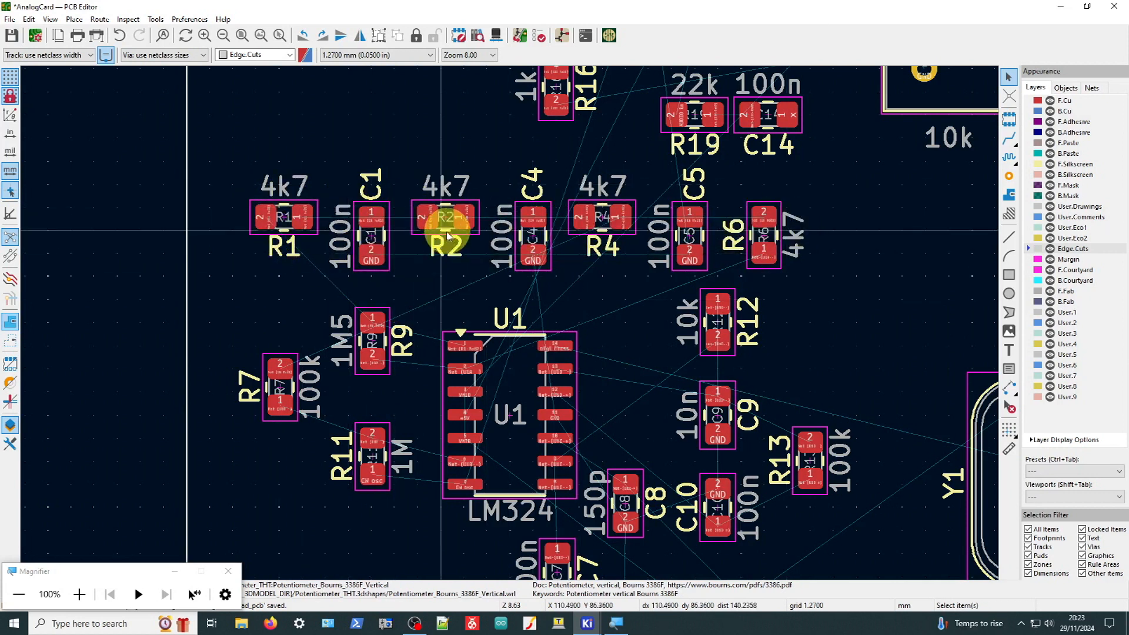
Select C1, check how it connects between R1 and R2 in the schematic, and return to the board
click(372, 232)
click(562, 39)
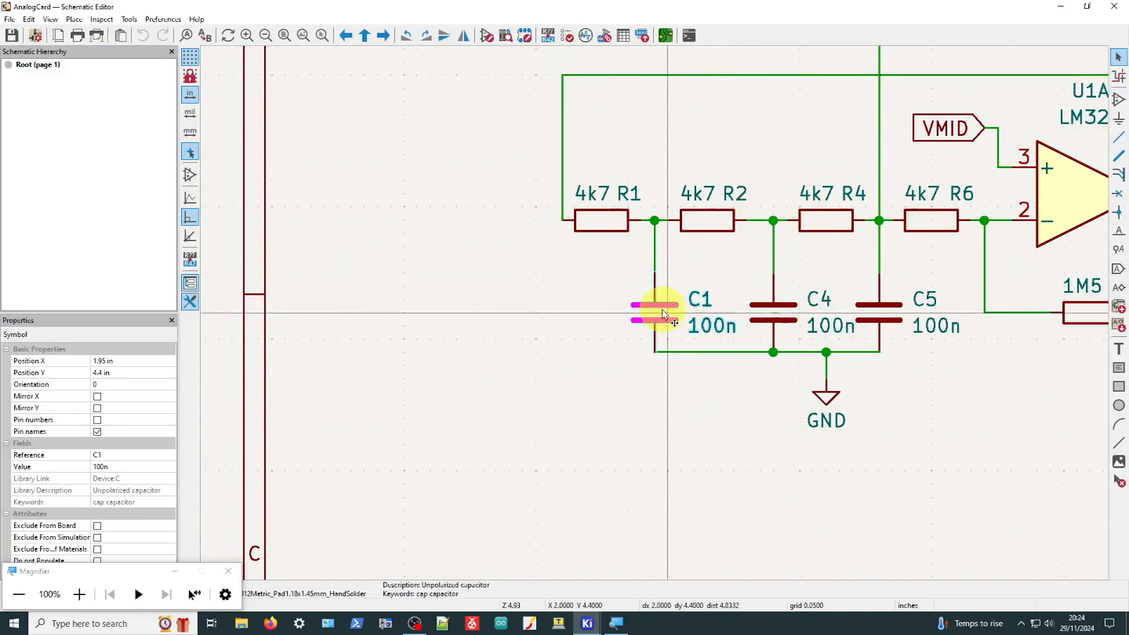
scroll(945, 284, up, 2)
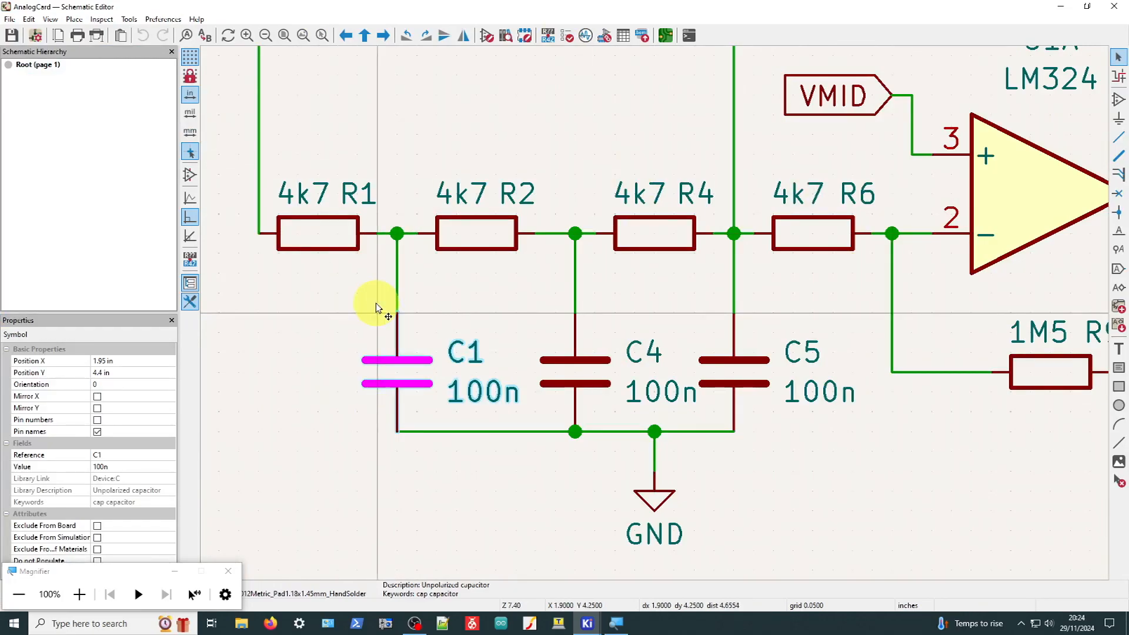
click(666, 36)
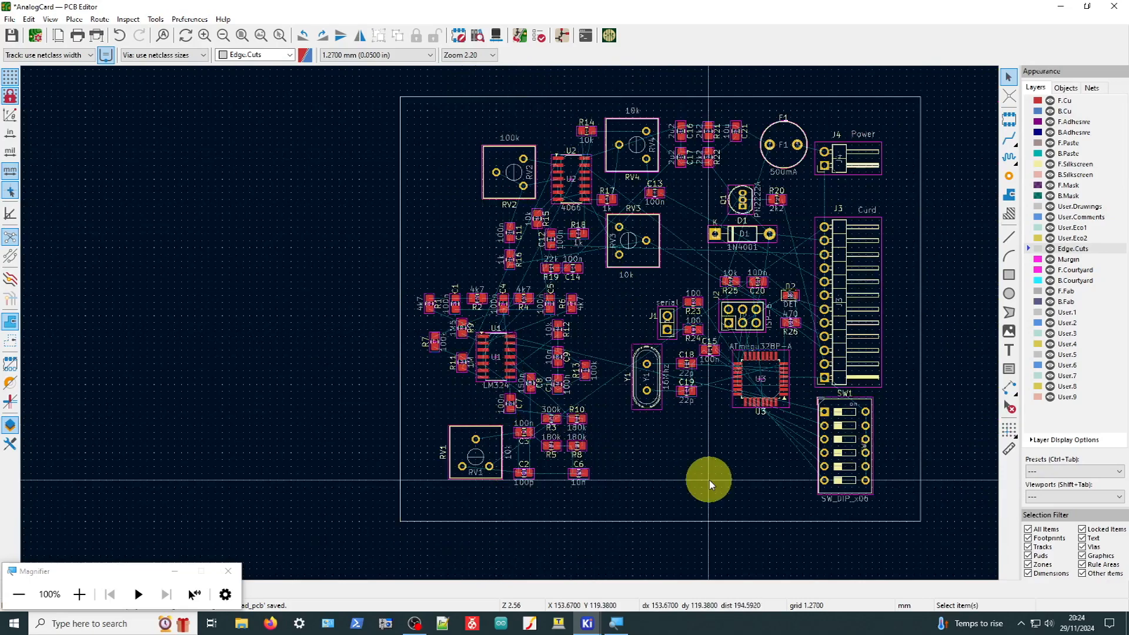
Select the whole U1 group, including RV1, and move it slightly right and down
drag(615, 500, 421, 295)
drag(499, 370, 531, 374)
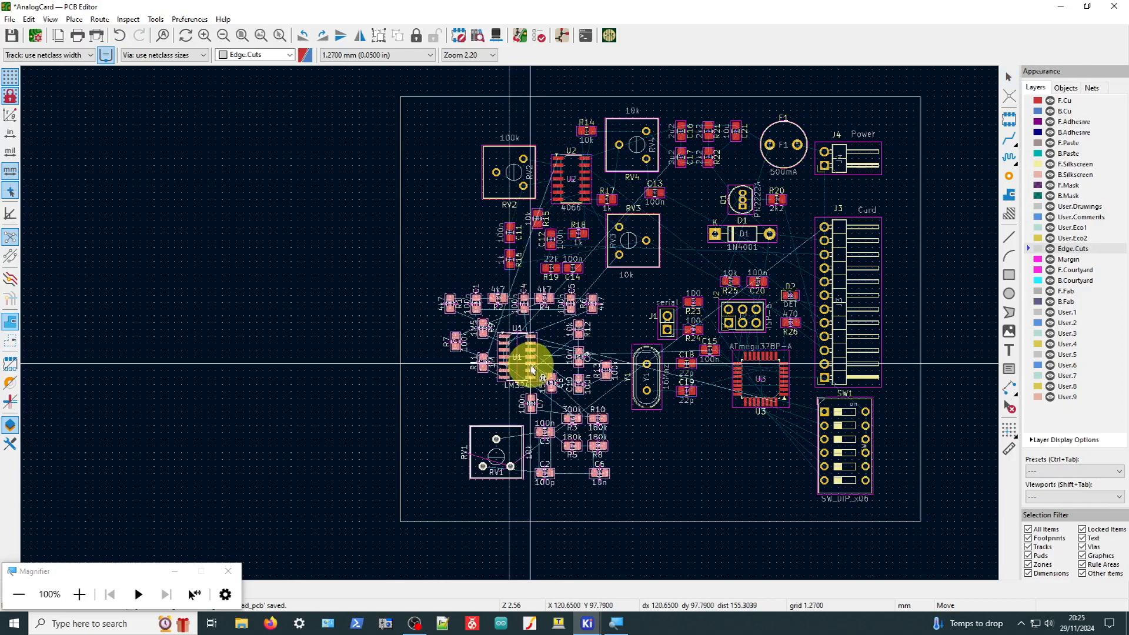
click(538, 374)
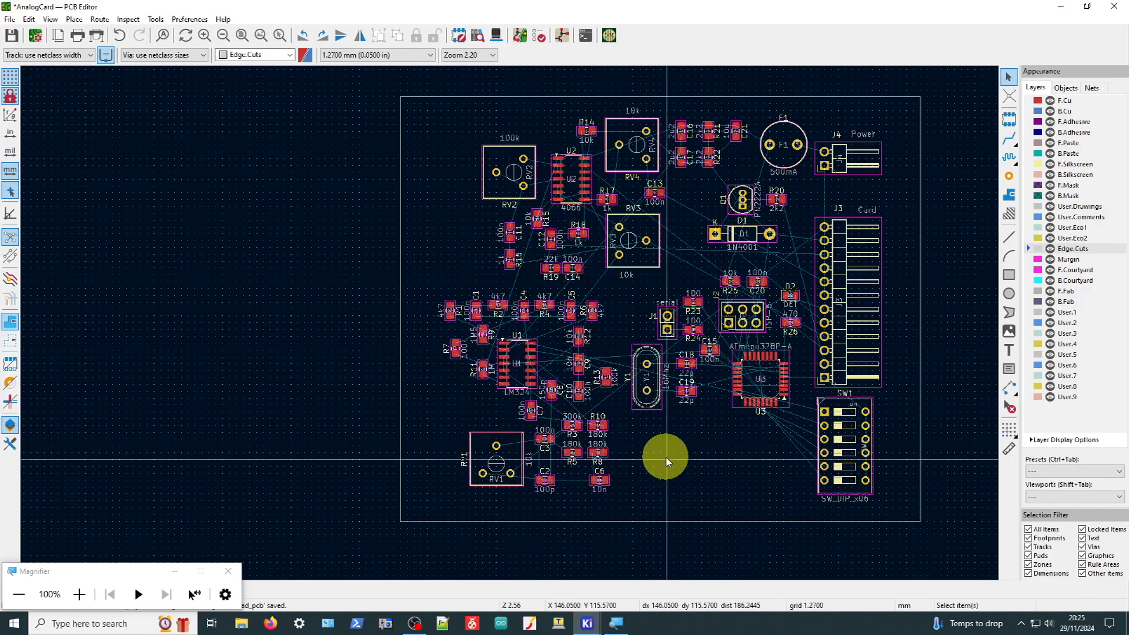
Bring the left side of the board outline inward, closer to R1 and R7, and save the board
click(400, 308)
drag(400, 308, 422, 310)
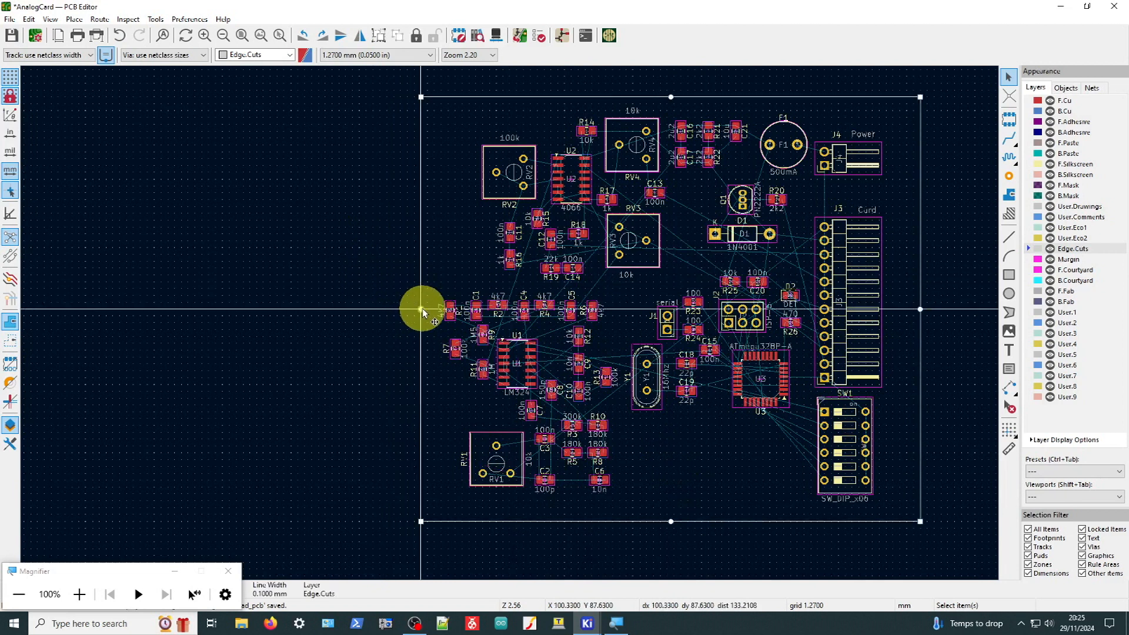
key(Escape)
click(11, 36)
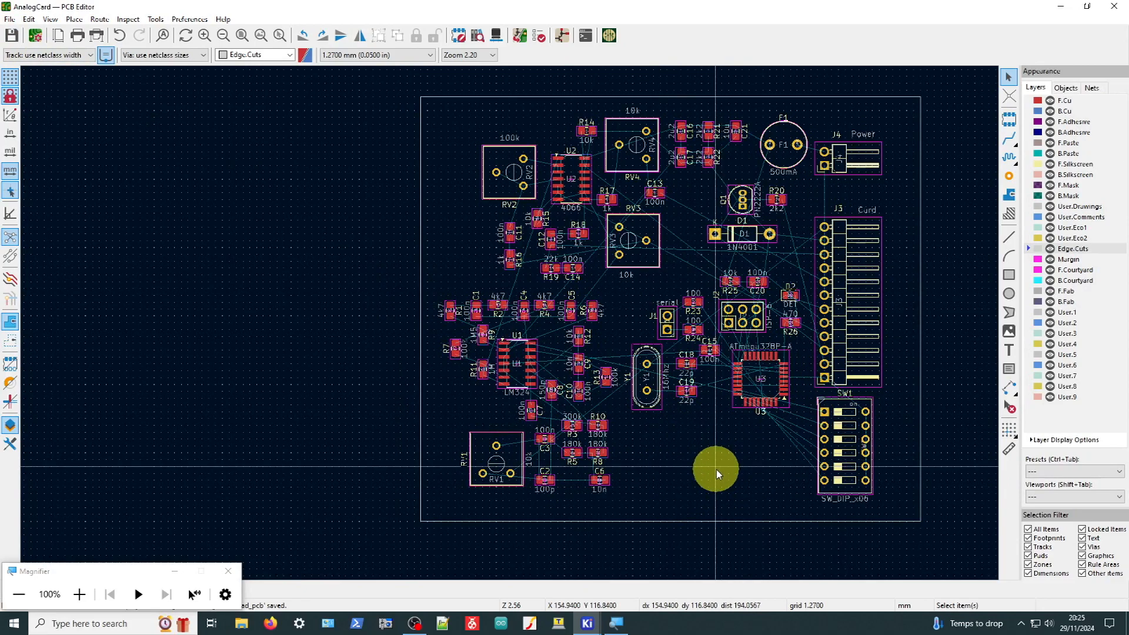
Rotate the DIP switch SW1 by three 90-degree steps and move it below U3, near the outline's bottom side
click(871, 408)
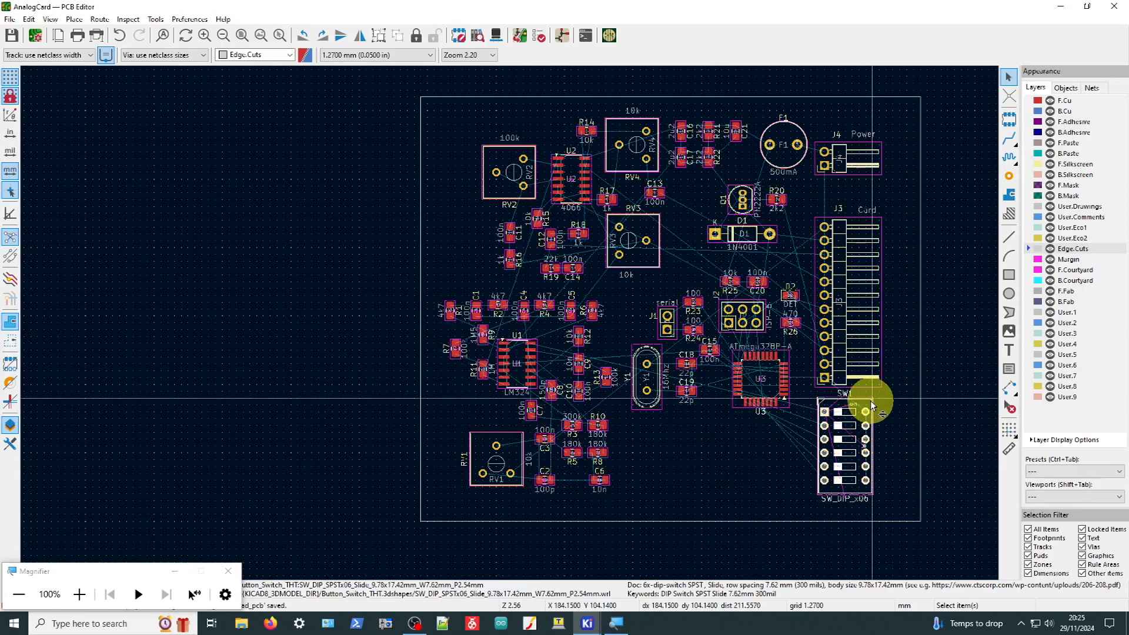
scroll(870, 401, up, 3)
scroll(466, 335, down, 2)
key(r)
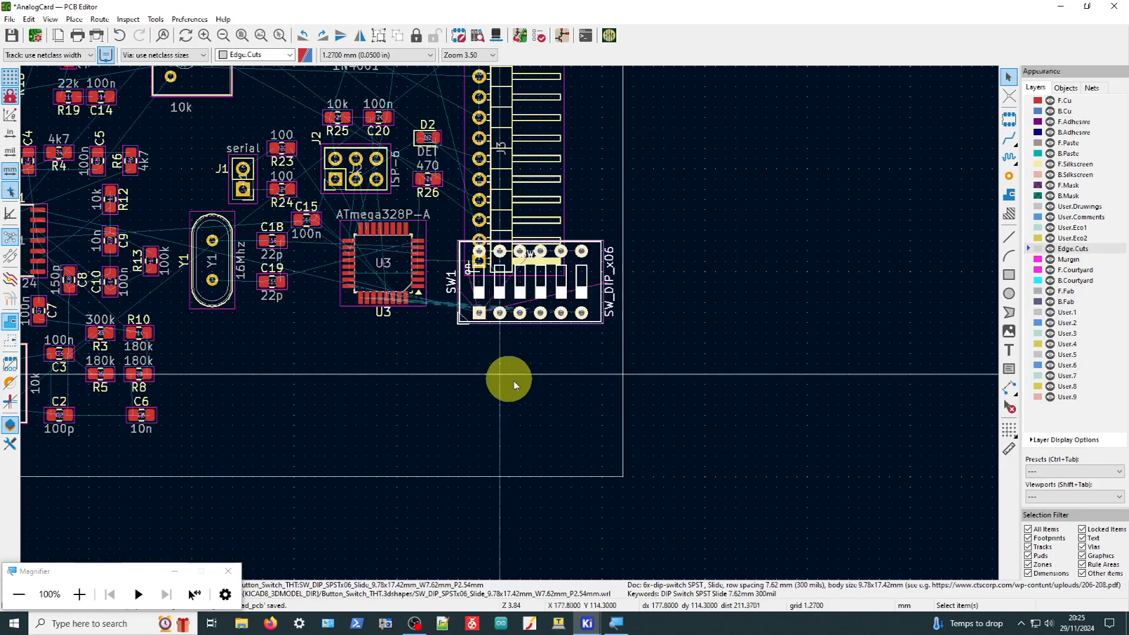
key(r)
key(r)
key(m)
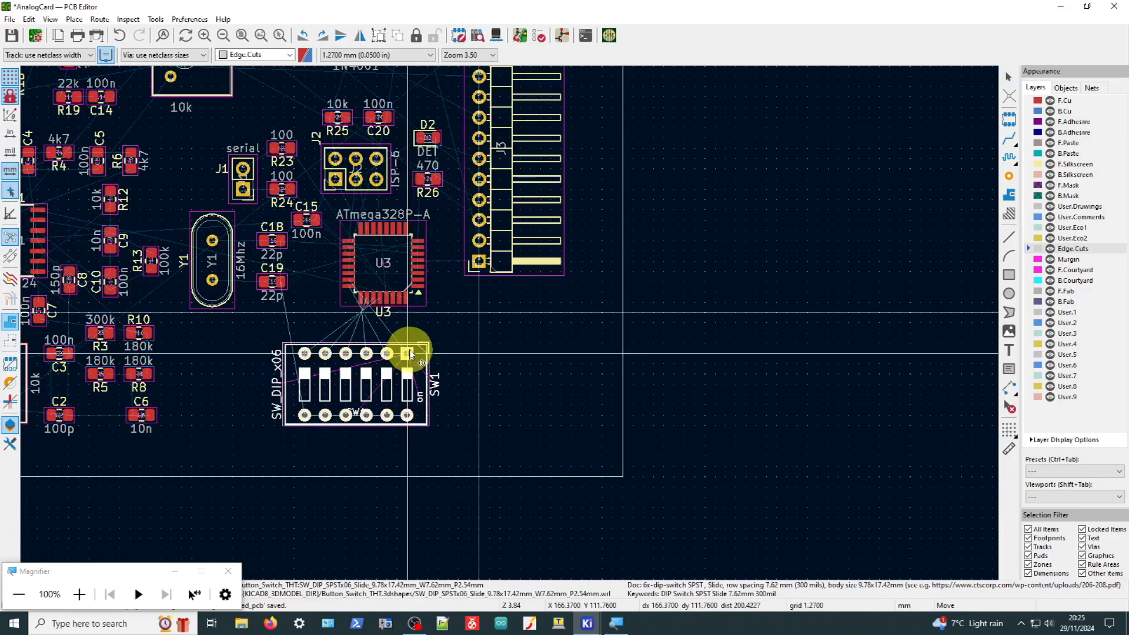
click(419, 393)
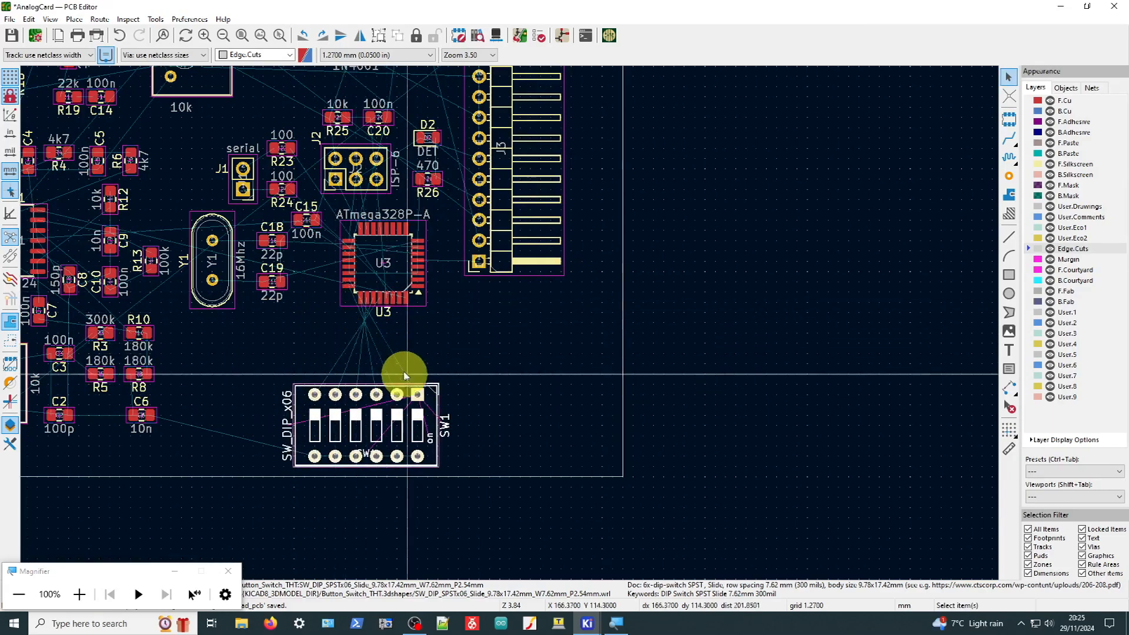
Rotate the DIP switch SW1 by 180 degrees and move it closer beneath U3
key(r)
key(r)
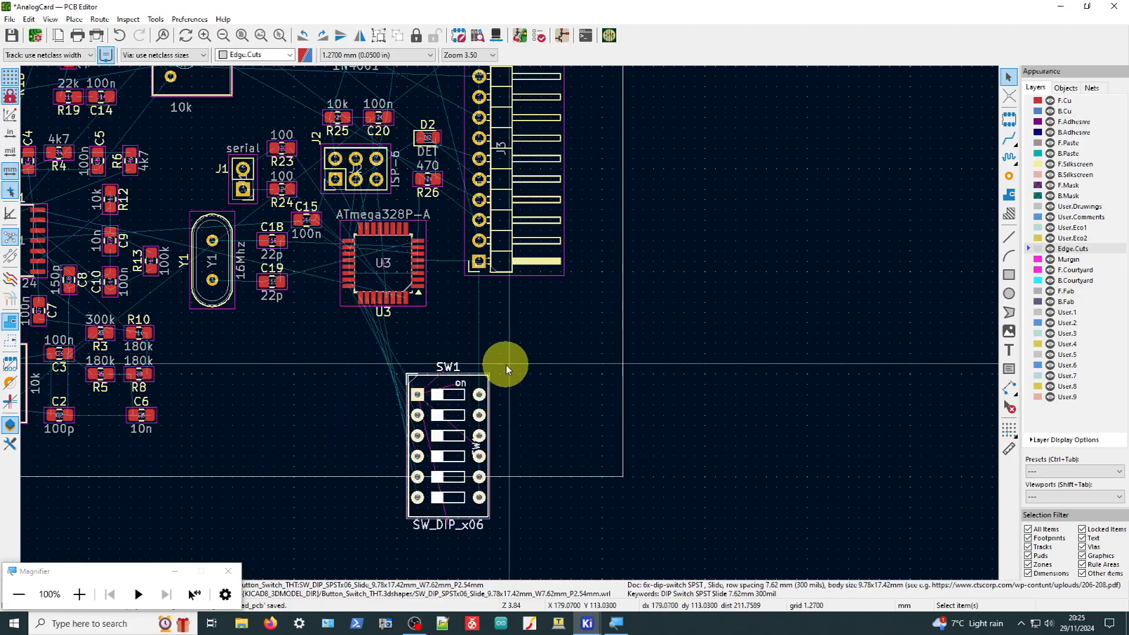
key(m)
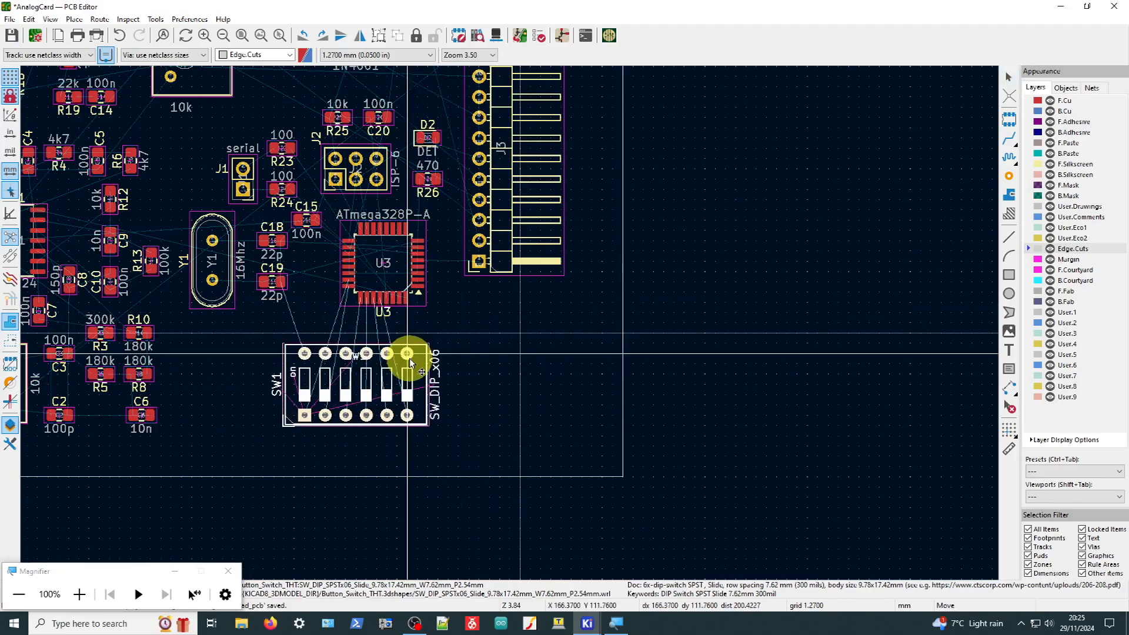
click(409, 358)
Shrink the board outline by bringing its right side in to J3 and J4 and its left side closer to R1
scroll(566, 217, down, 2)
scroll(566, 217, up, 2)
scroll(811, 347, down, 2)
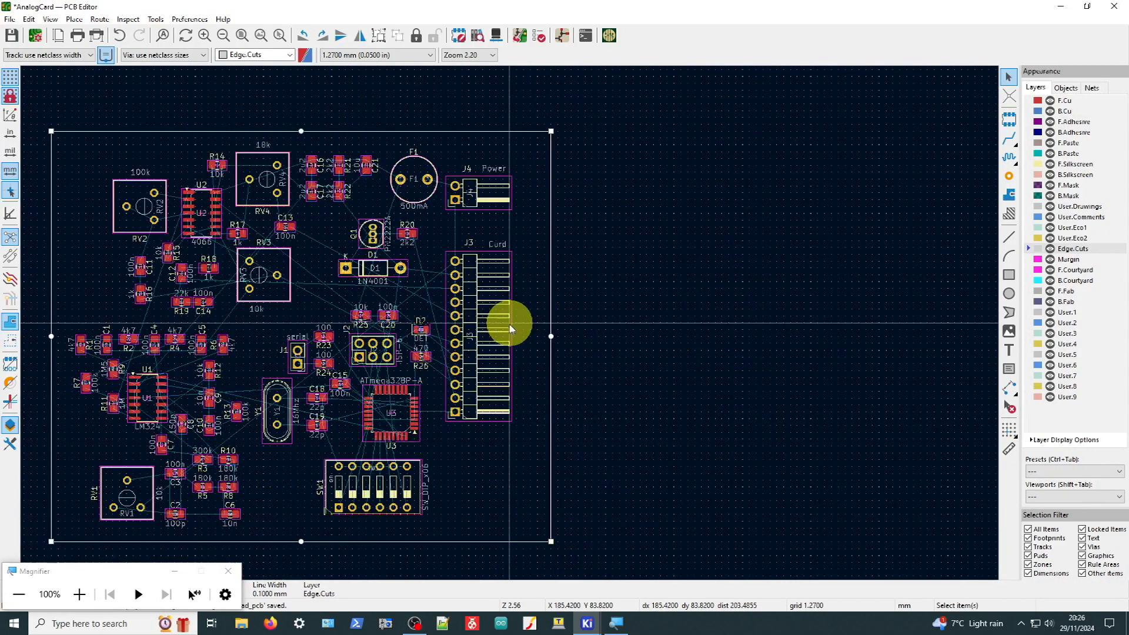
drag(552, 336, 524, 336)
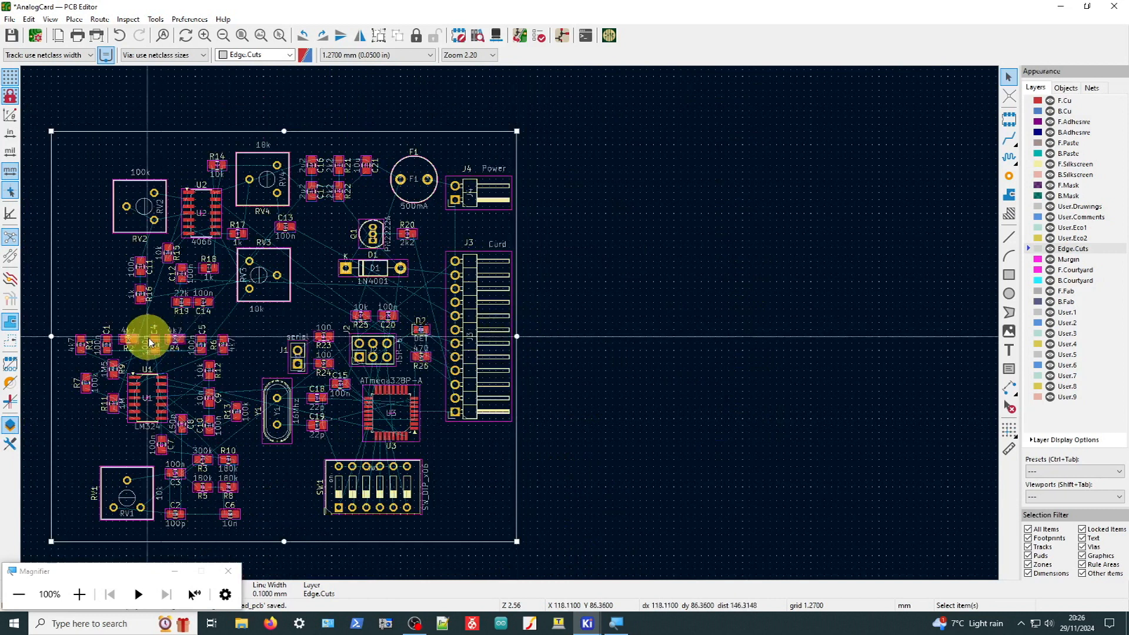
scroll(143, 335, down, 2)
scroll(509, 323, up, 2)
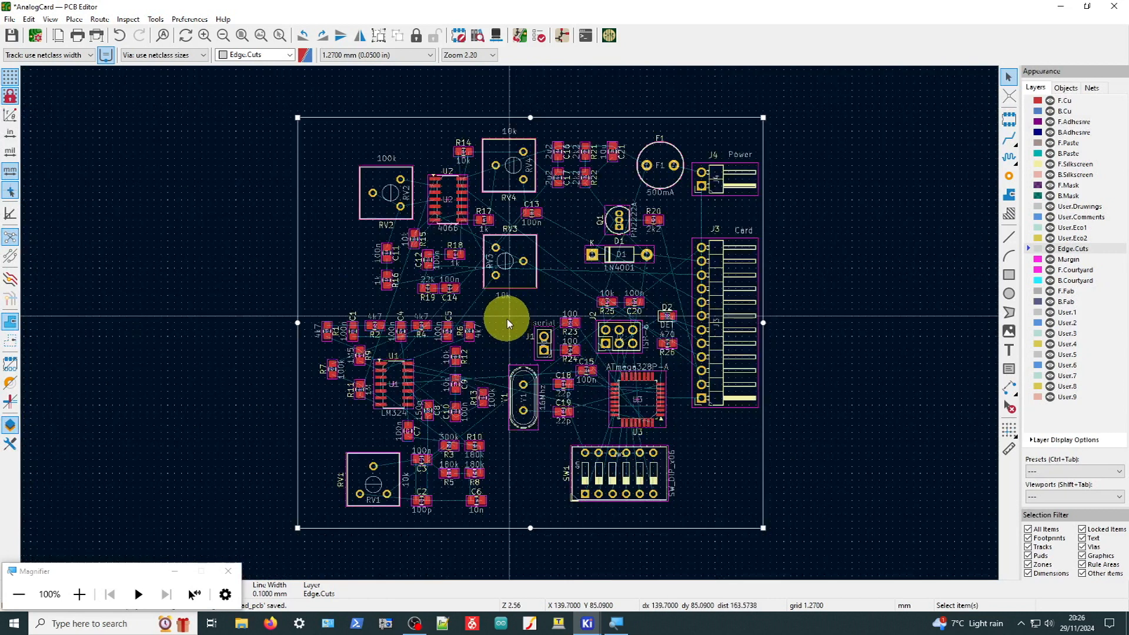
drag(299, 323, 311, 322)
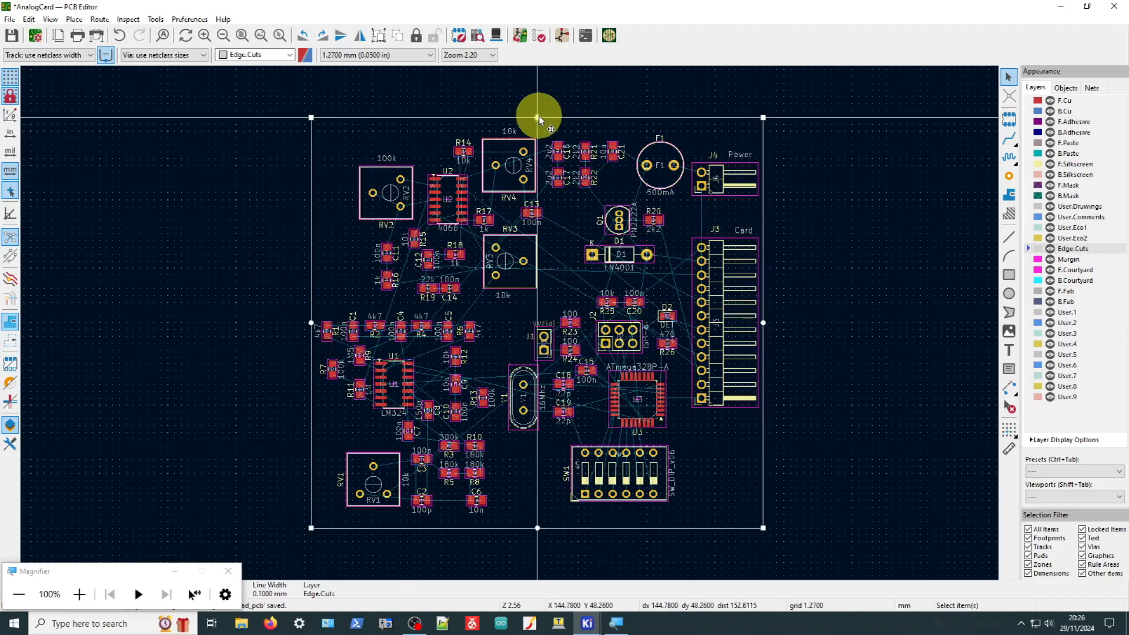
drag(536, 125, 537, 117)
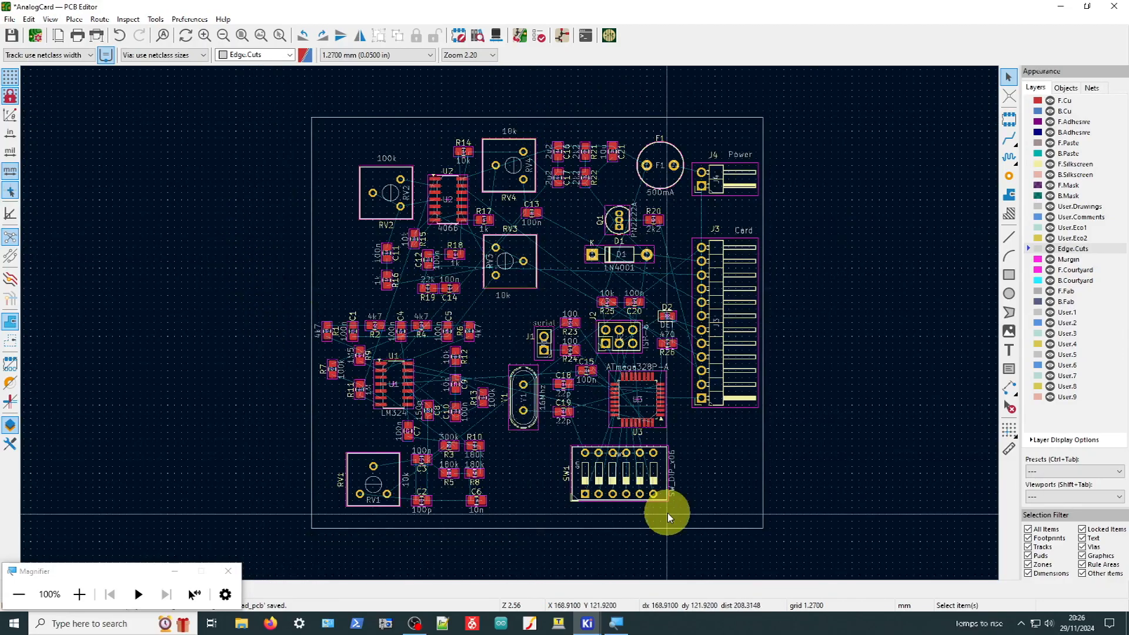
click(516, 472)
Select the row of R1, C1, R2, C4, R4, C5 and R6 above U1, leaving out R9, and move it slightly right
scroll(403, 322, up, 5)
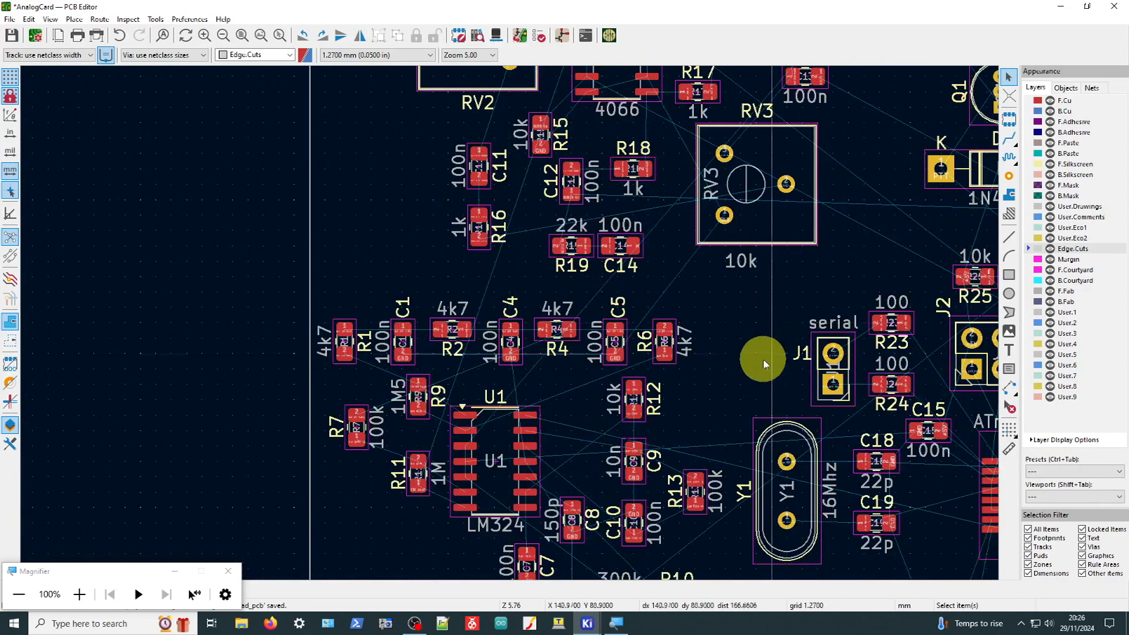
drag(721, 374, 317, 299)
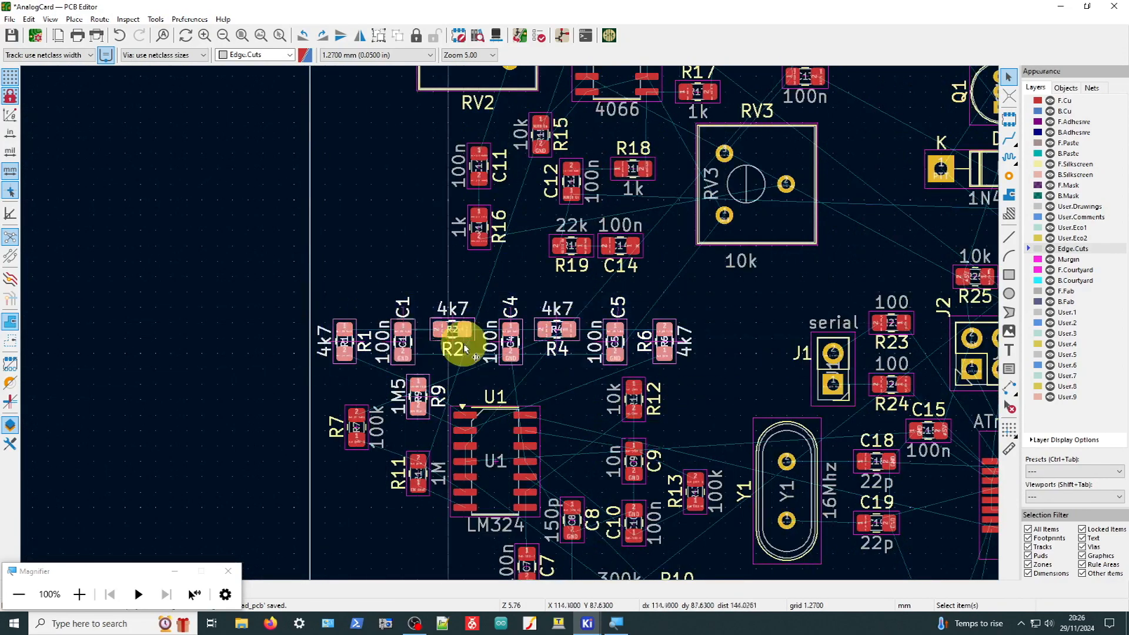
click(426, 396)
drag(728, 365, 331, 315)
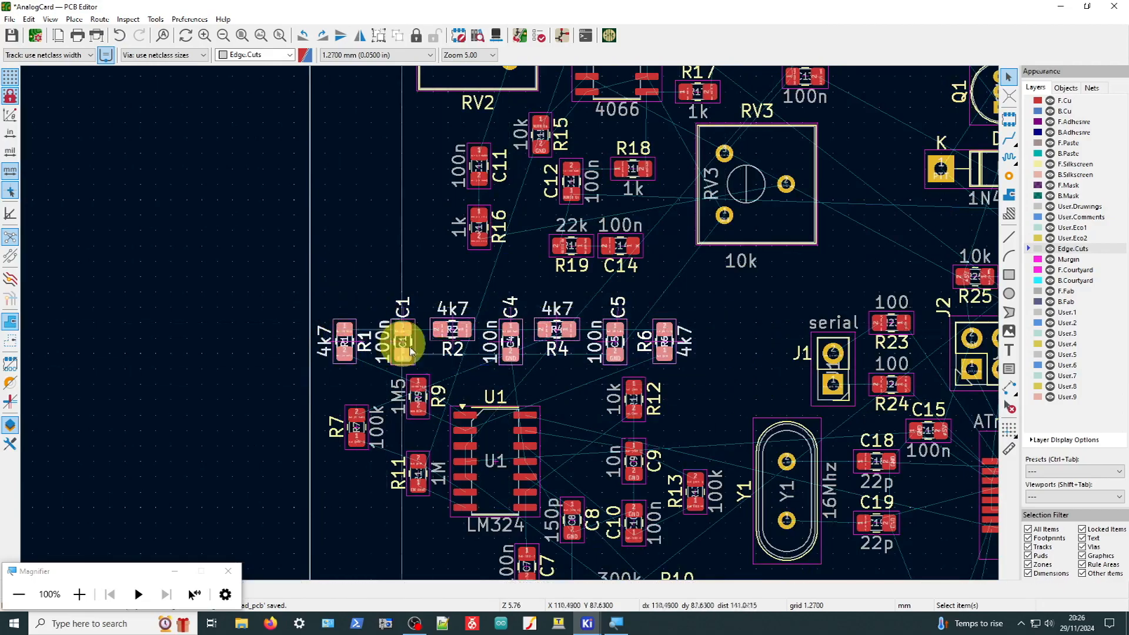
key(m)
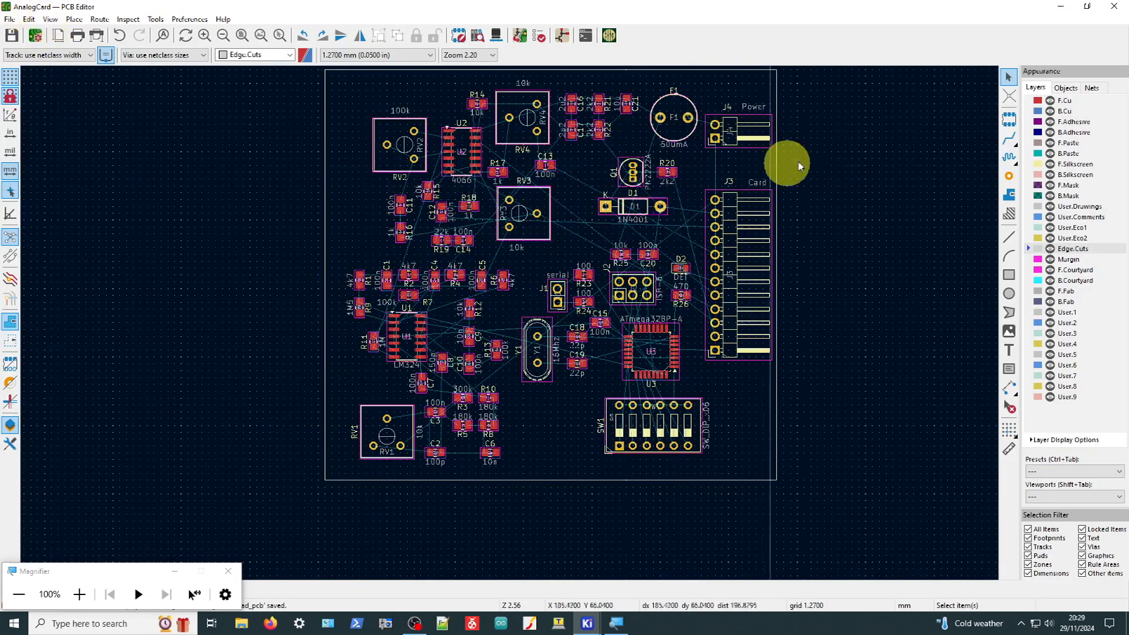
Open the 3D viewer and examine the whole board layout from above
click(55, 22)
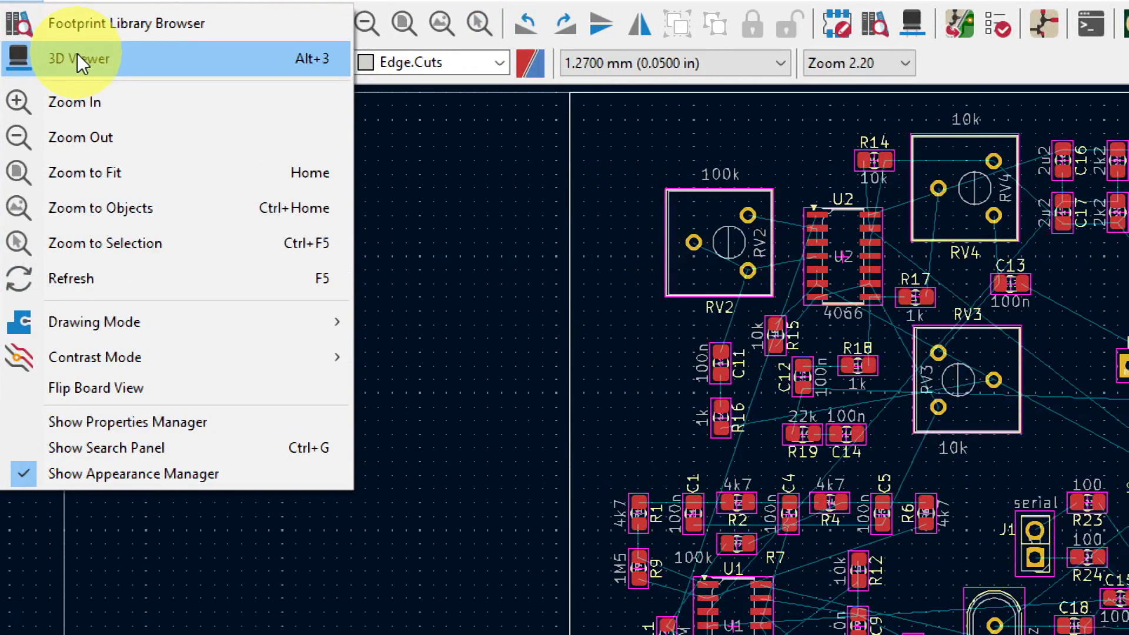
mouse_move(74, 18)
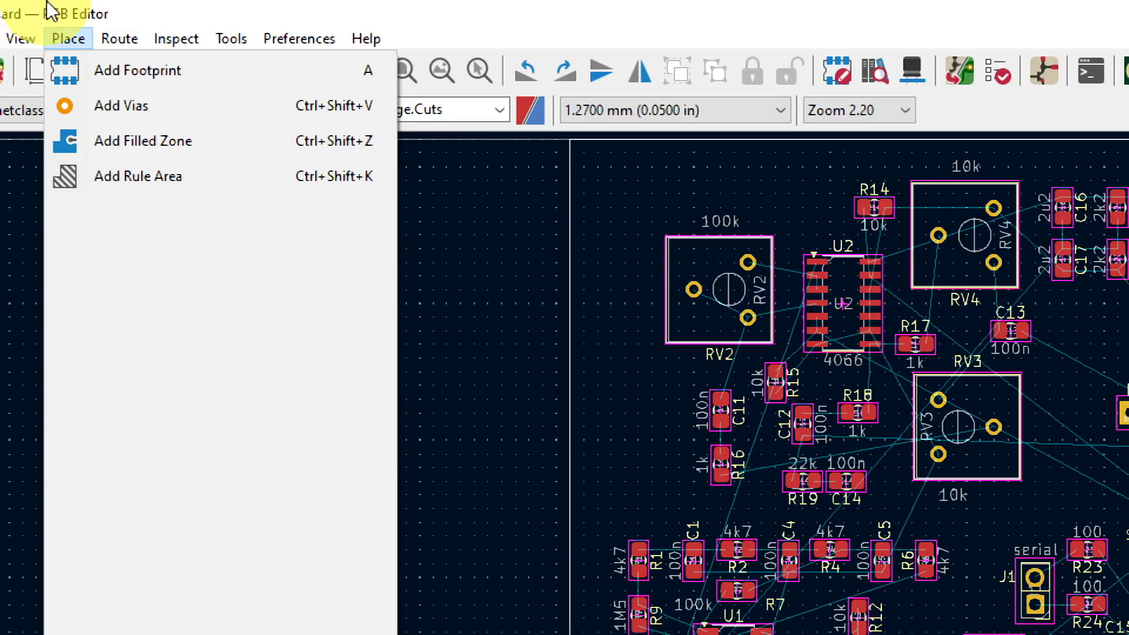
mouse_move(21, 37)
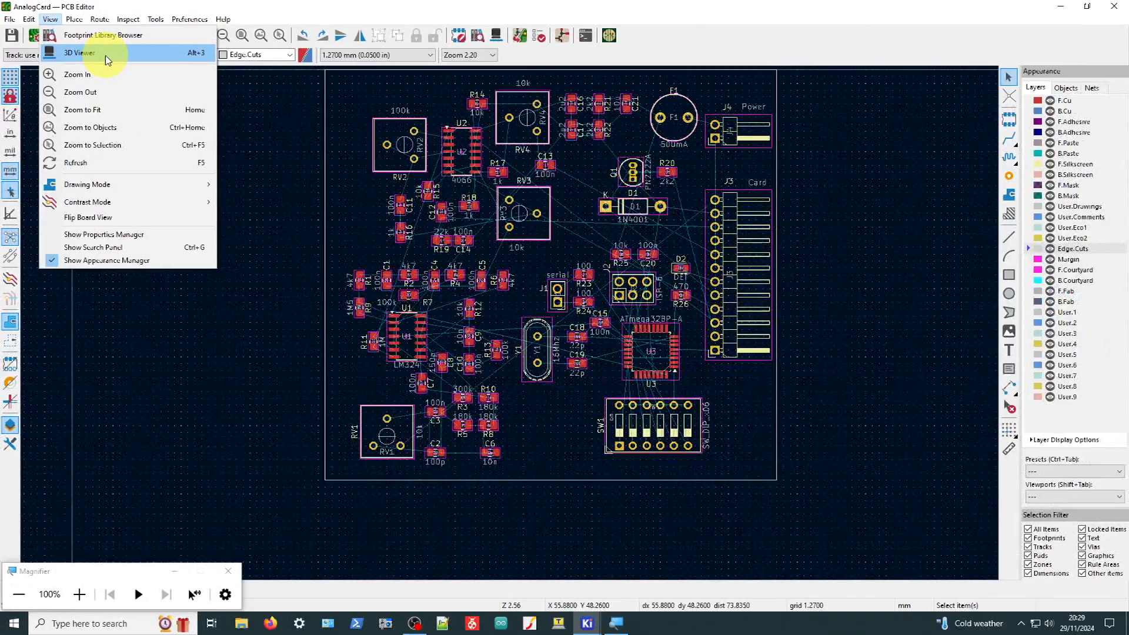
click(210, 111)
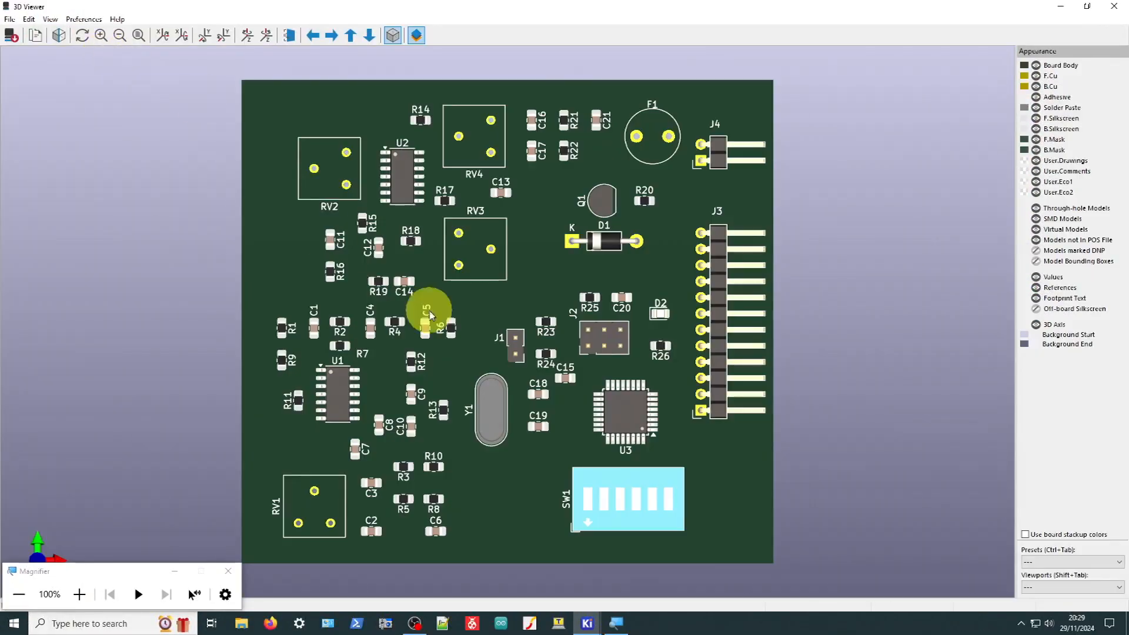
scroll(451, 289, down, 1)
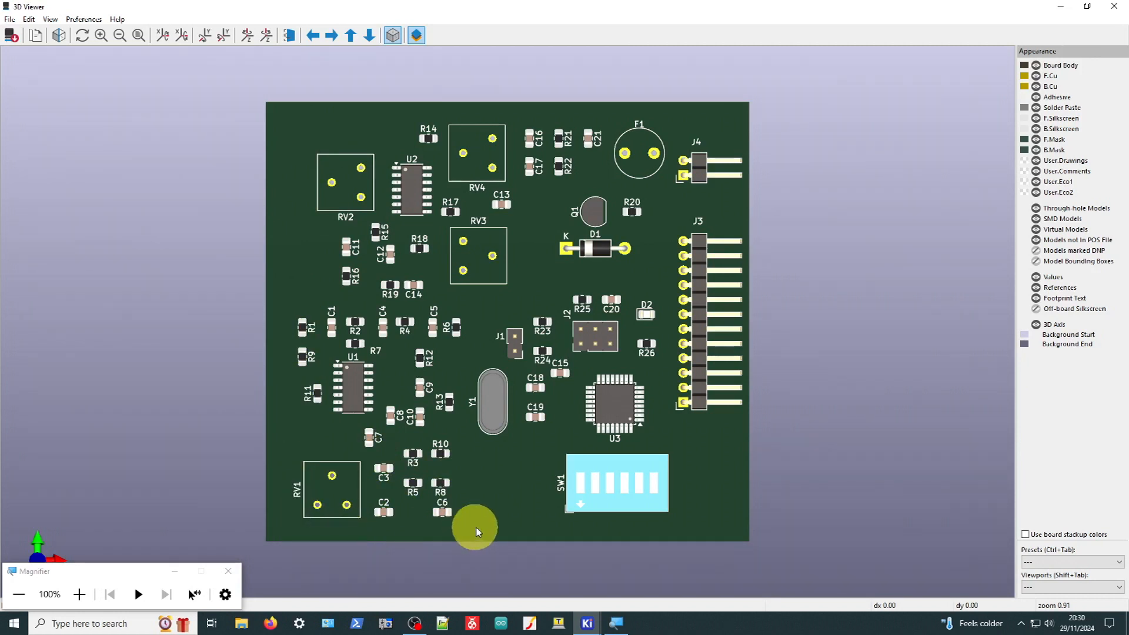
scroll(386, 194, up, 2)
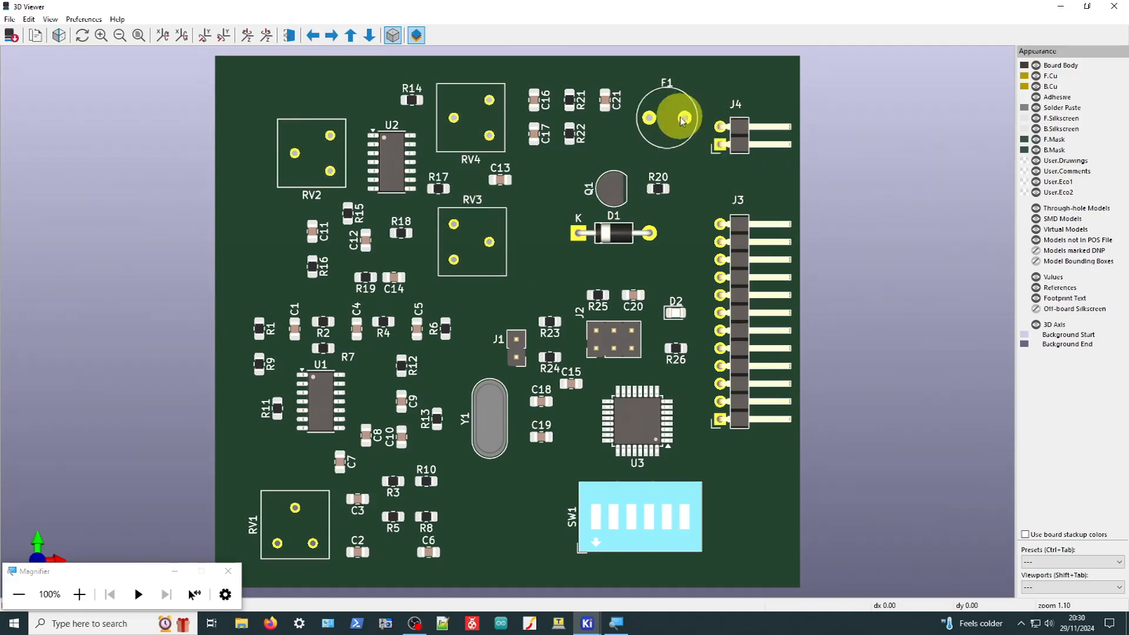
Examine the 3D board model at an angle, including SW1, D2, J1 and J2, and close the 3D viewer
drag(536, 345, 466, 435)
scroll(390, 407, up, 4)
drag(390, 407, 233, 200)
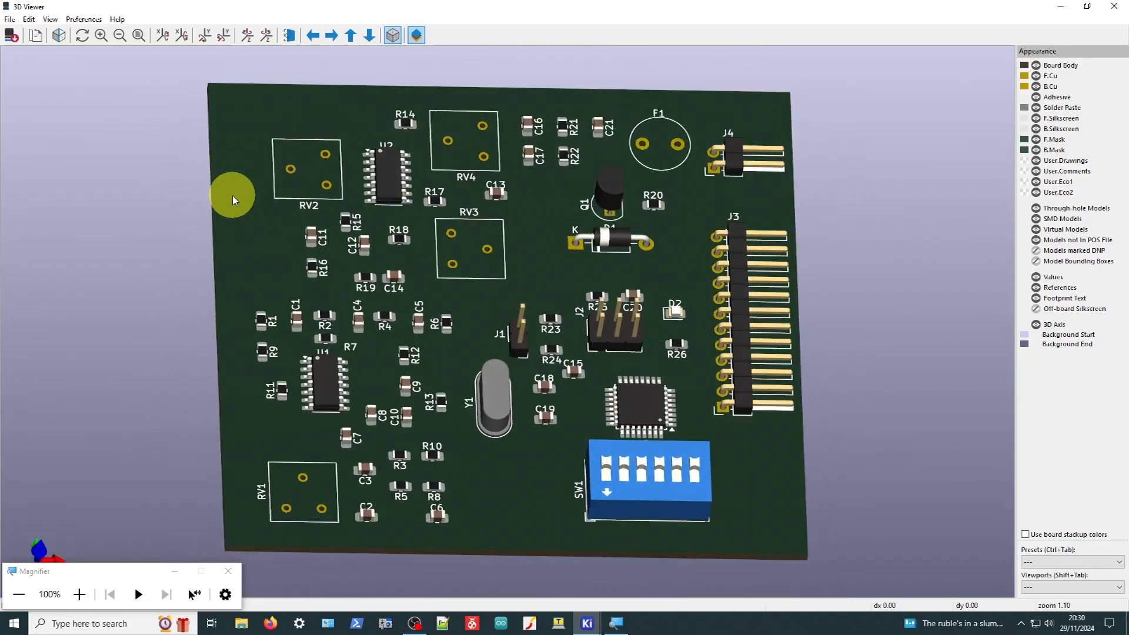
drag(563, 488, 541, 538)
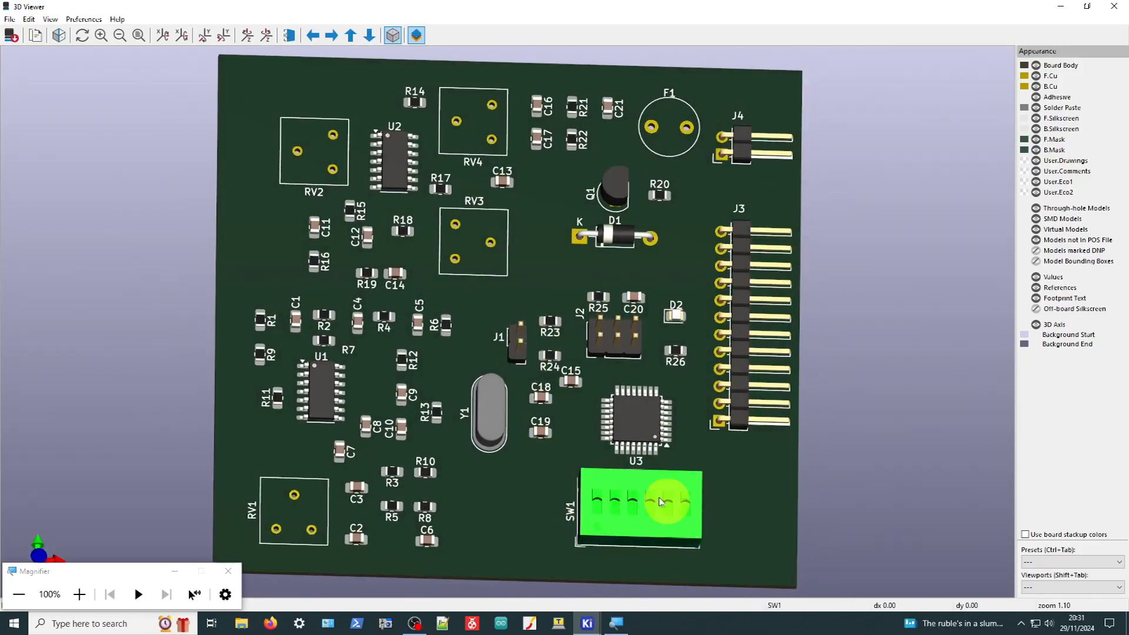
drag(618, 493, 747, 513)
scroll(676, 305, up, 4)
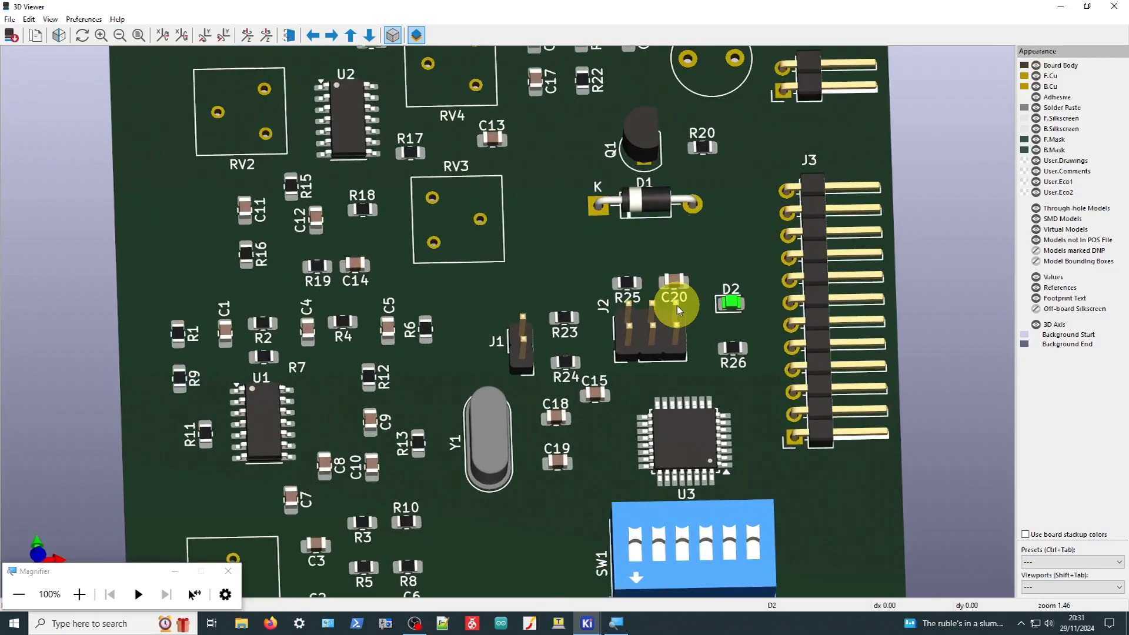
scroll(735, 305, up, 1)
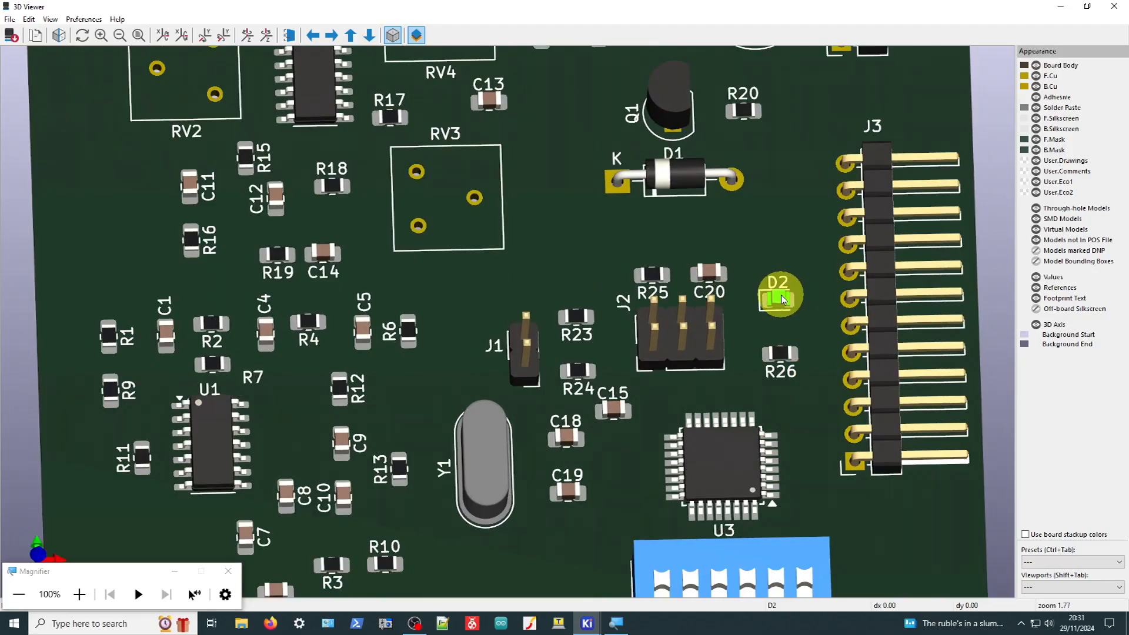
scroll(525, 332, down, 1)
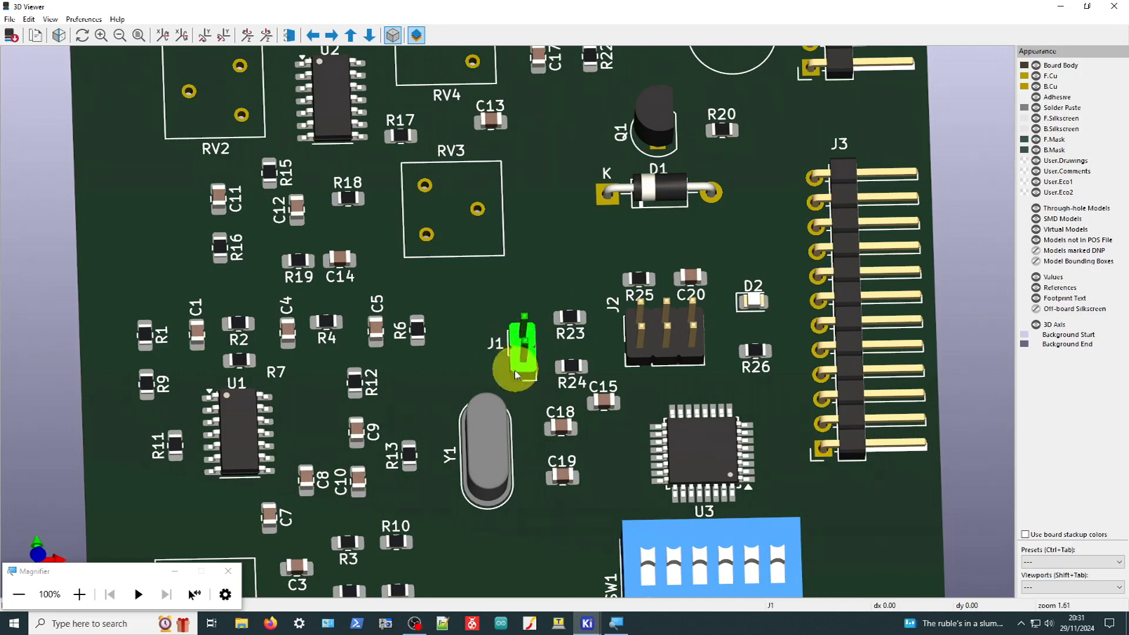
click(1120, 8)
key(F4)
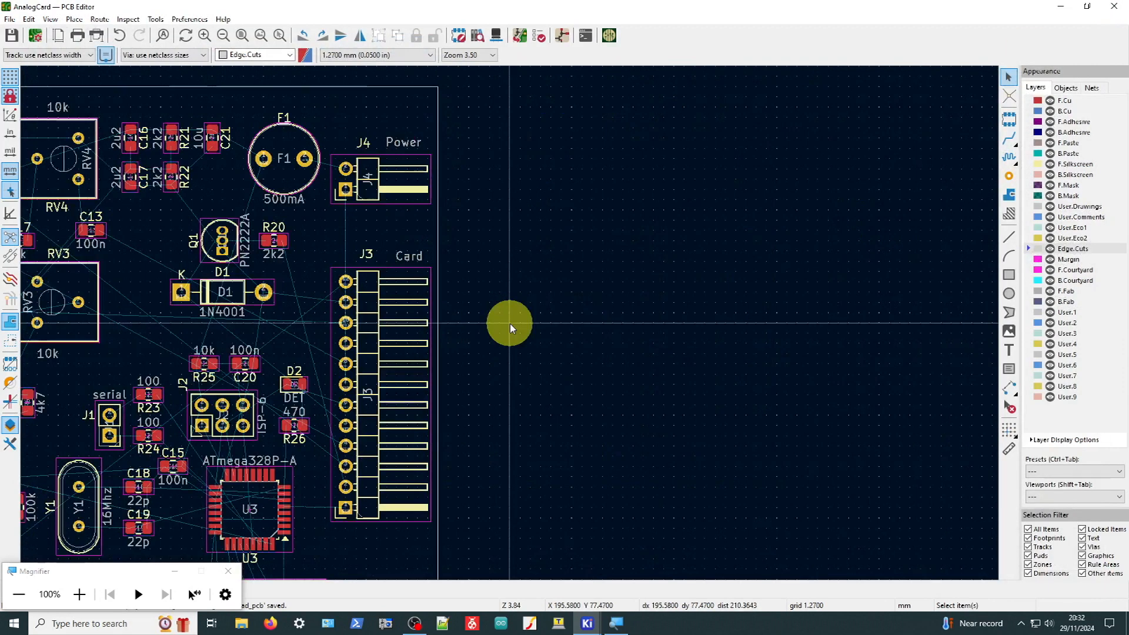
scroll(263, 336, down, 1)
scroll(504, 333, up, 1)
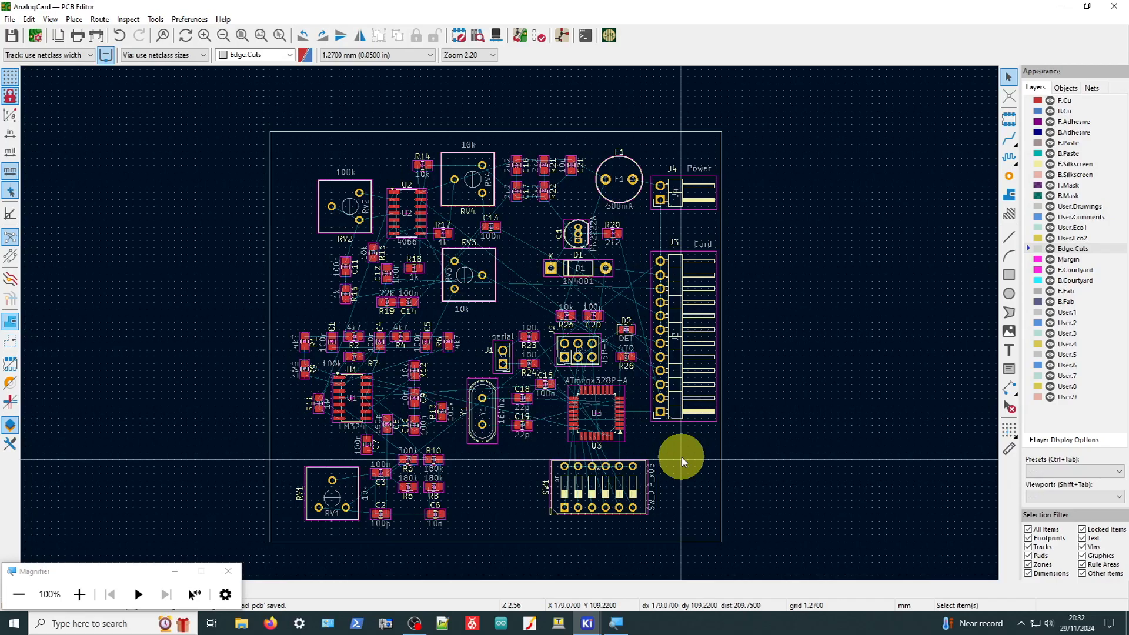
middle_drag(682, 457, 689, 464)
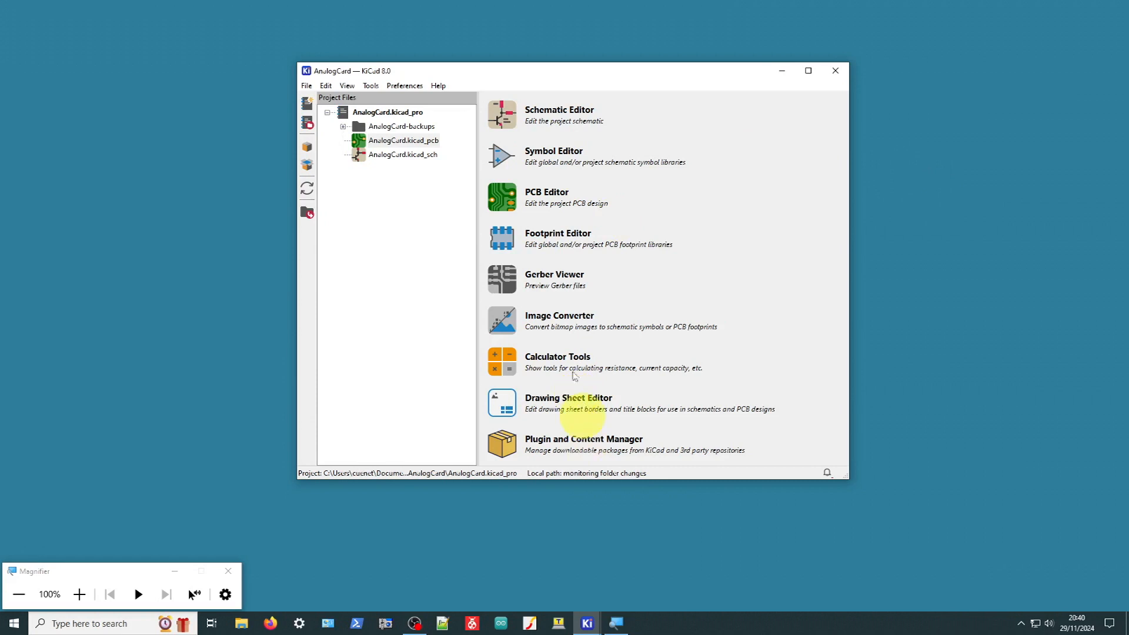
Open the Plugin and Content Manager from the project manager and show the installed plugins
drag(523, 78, 525, 57)
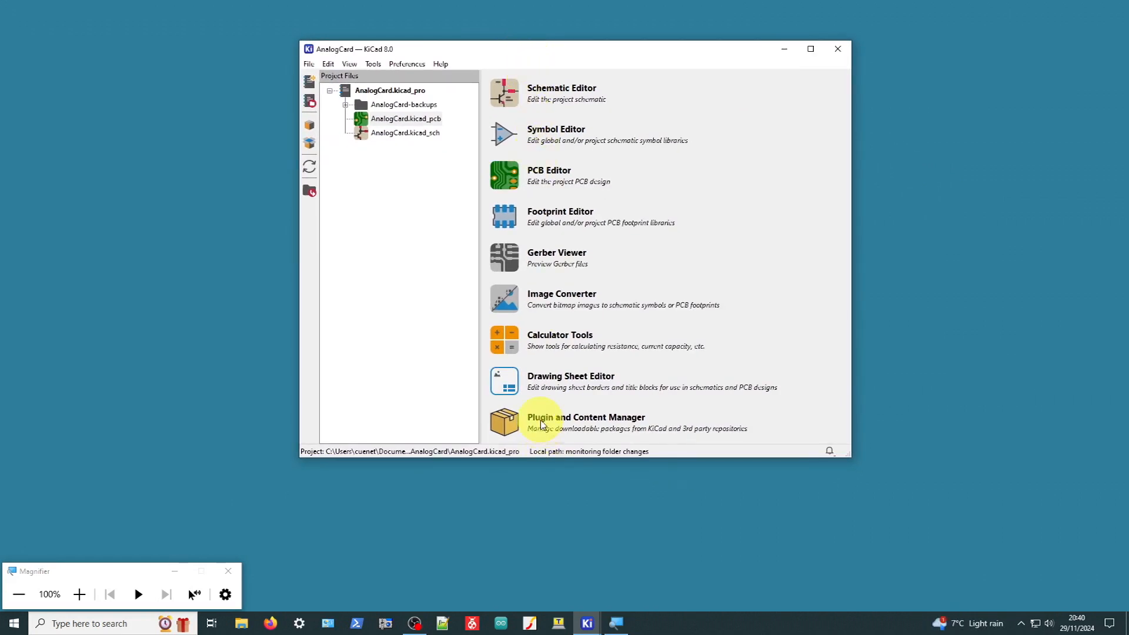
click(505, 421)
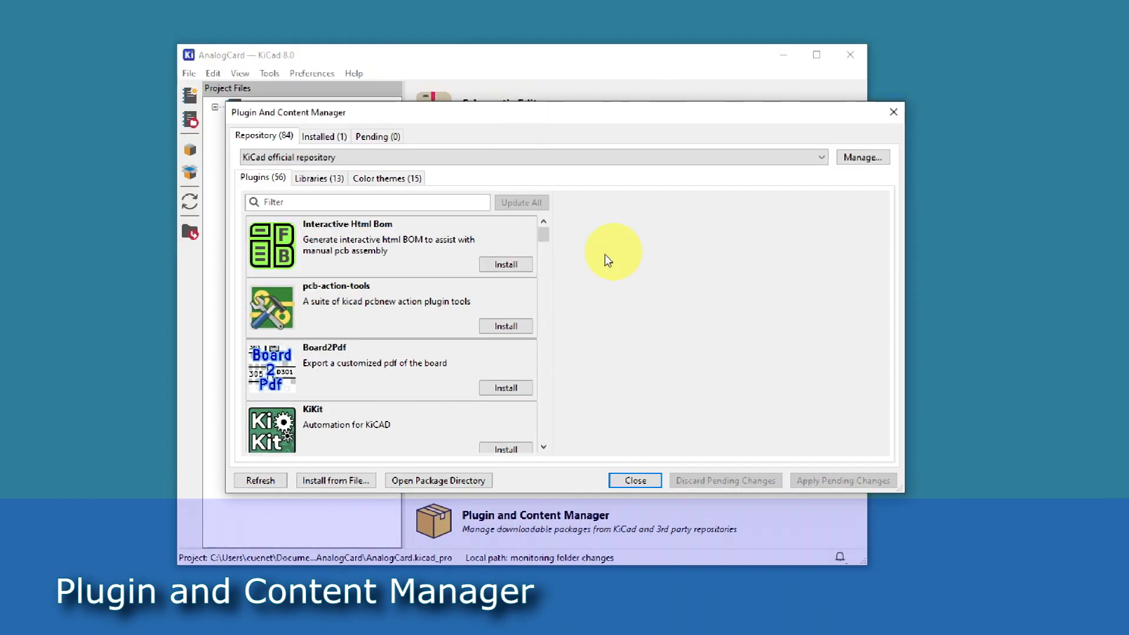
drag(451, 108, 468, 106)
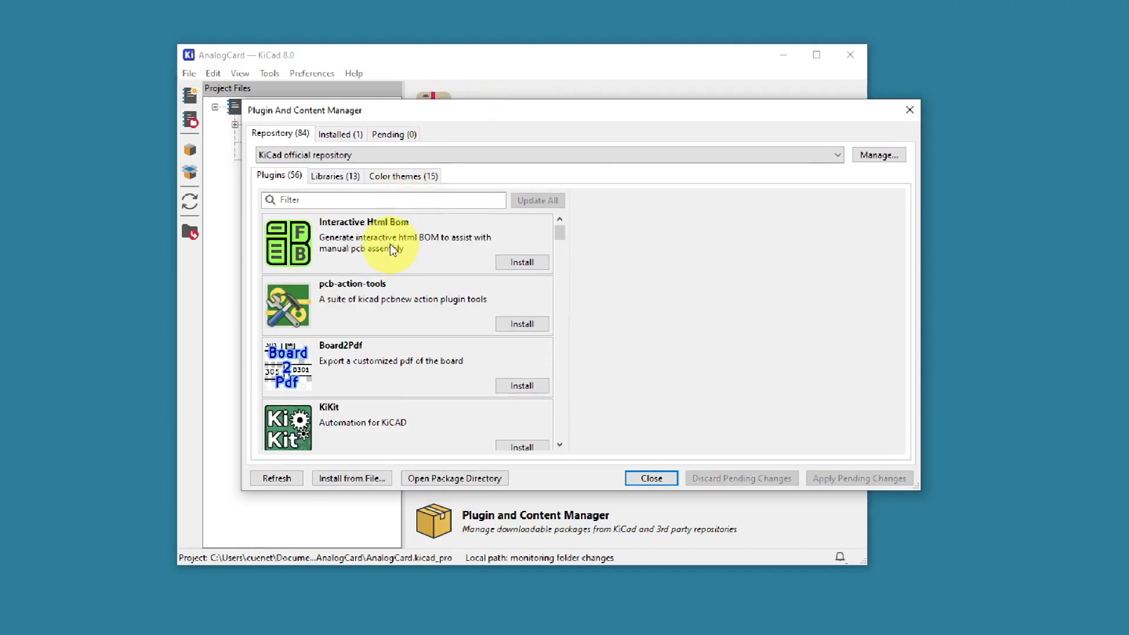
click(340, 138)
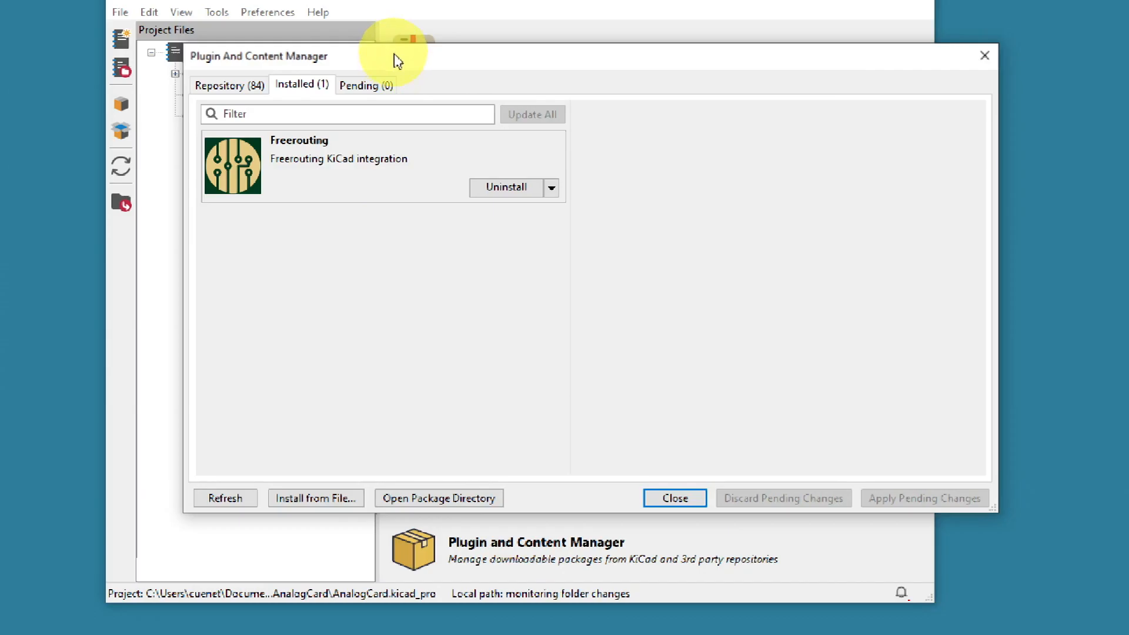
Select the Freerouting plugin and read its description, Java requirement and available versions
drag(421, 108, 458, 155)
click(295, 204)
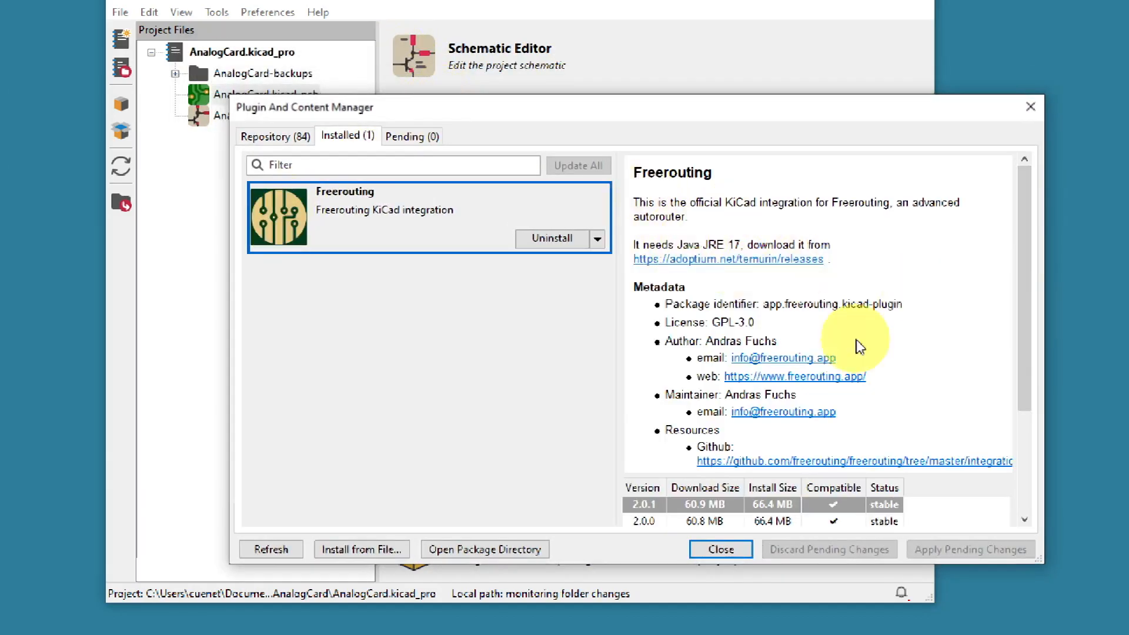
drag(1027, 267, 1043, 360)
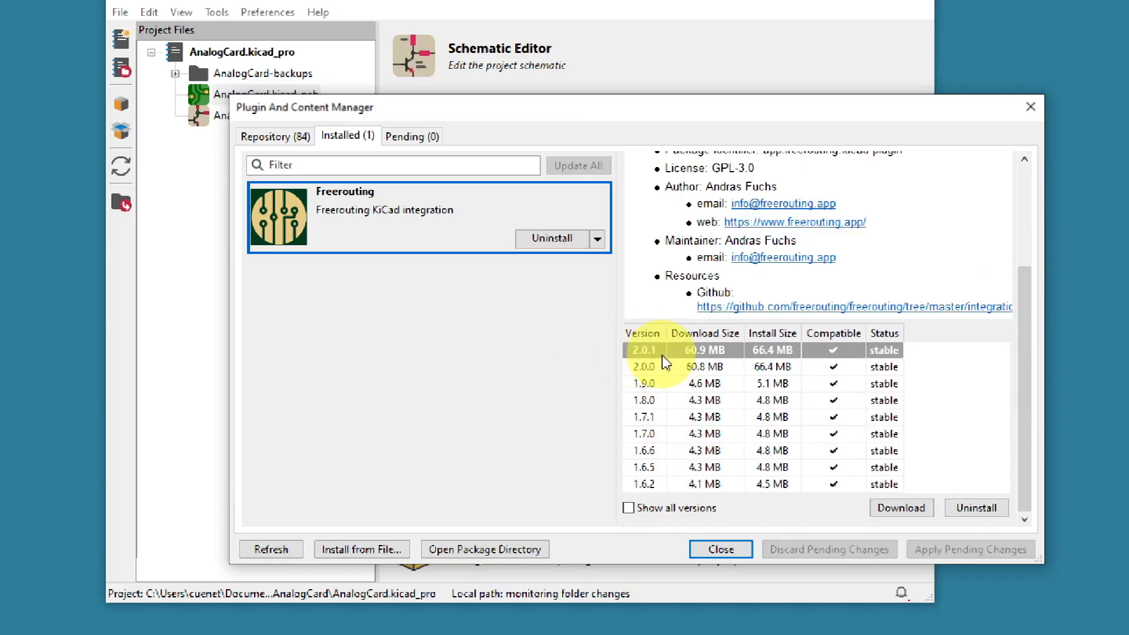
scroll(867, 280, up, 3)
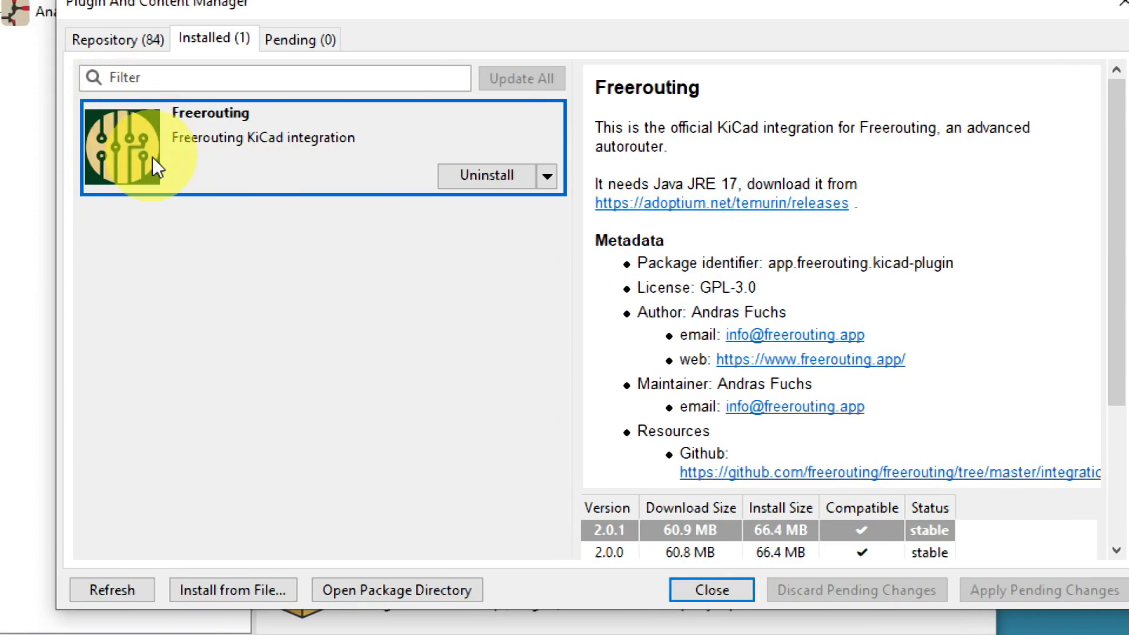
Open the Temurin releases page linked in the Freerouting description, decline the cookies and look through the listed Java releases
click(744, 203)
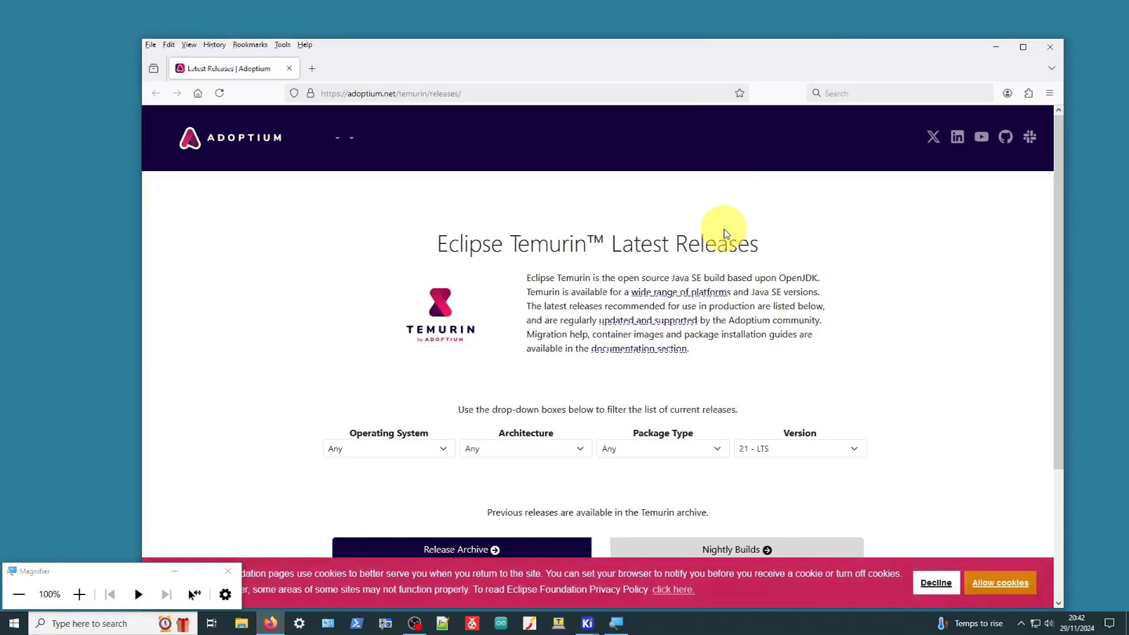
click(935, 583)
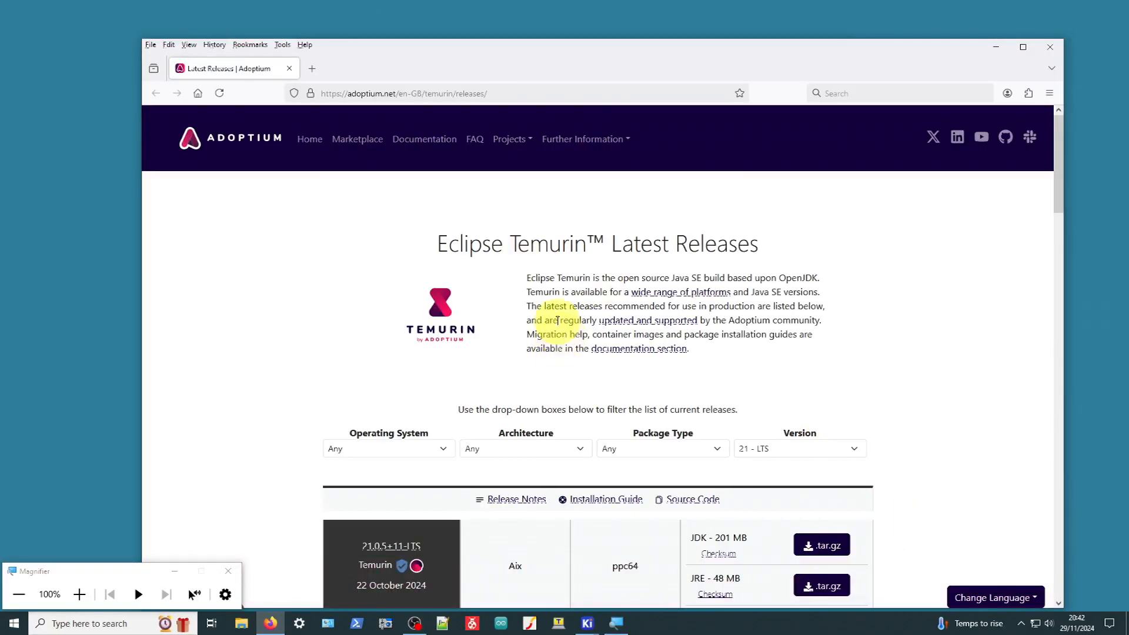
scroll(617, 314, down, 2)
scroll(497, 341, down, 2)
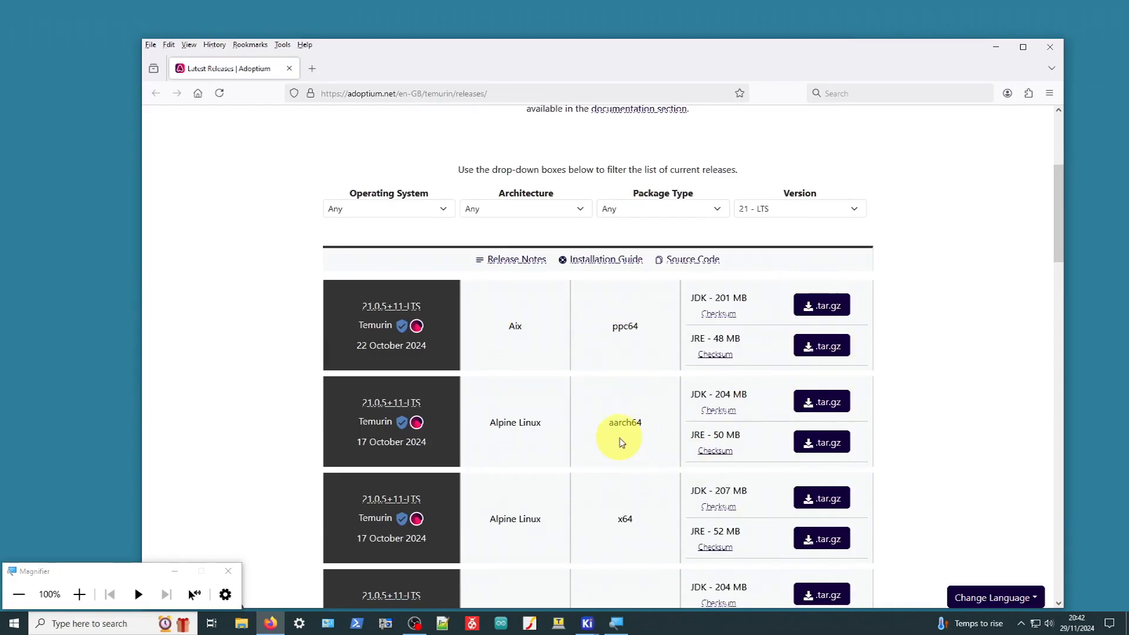
scroll(624, 424, down, 1)
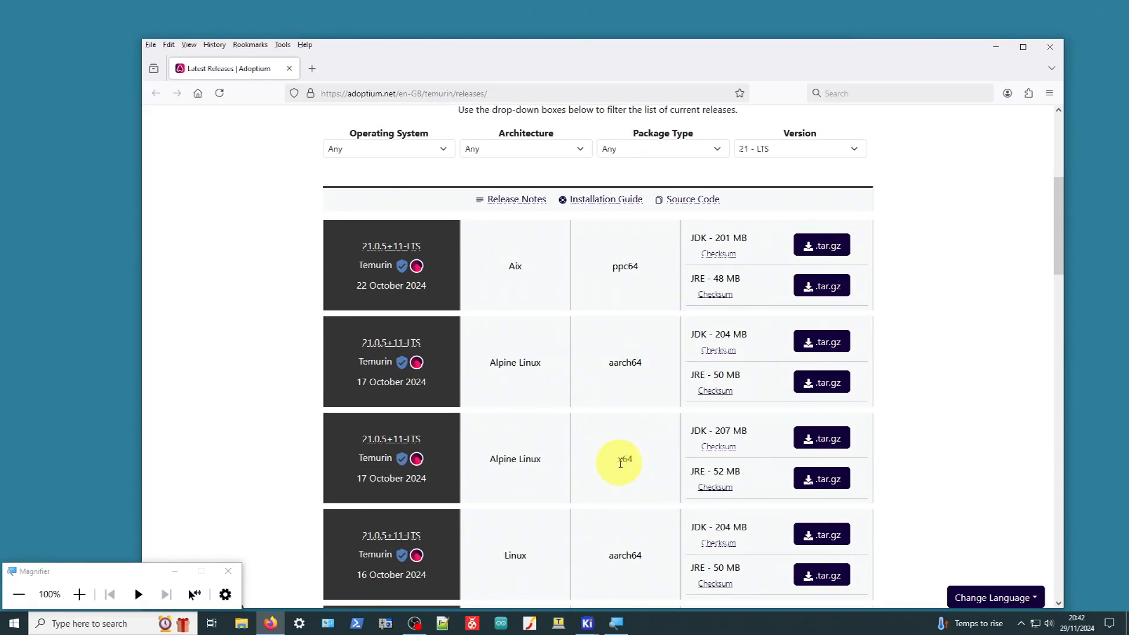
scroll(621, 462, down, 1)
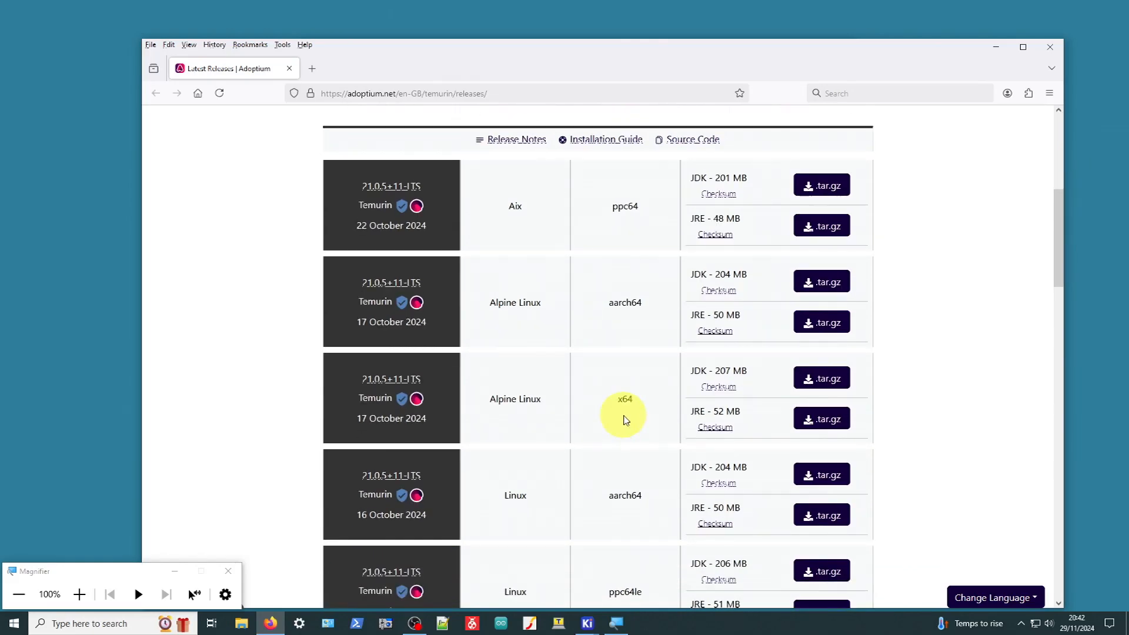
scroll(622, 413, down, 10)
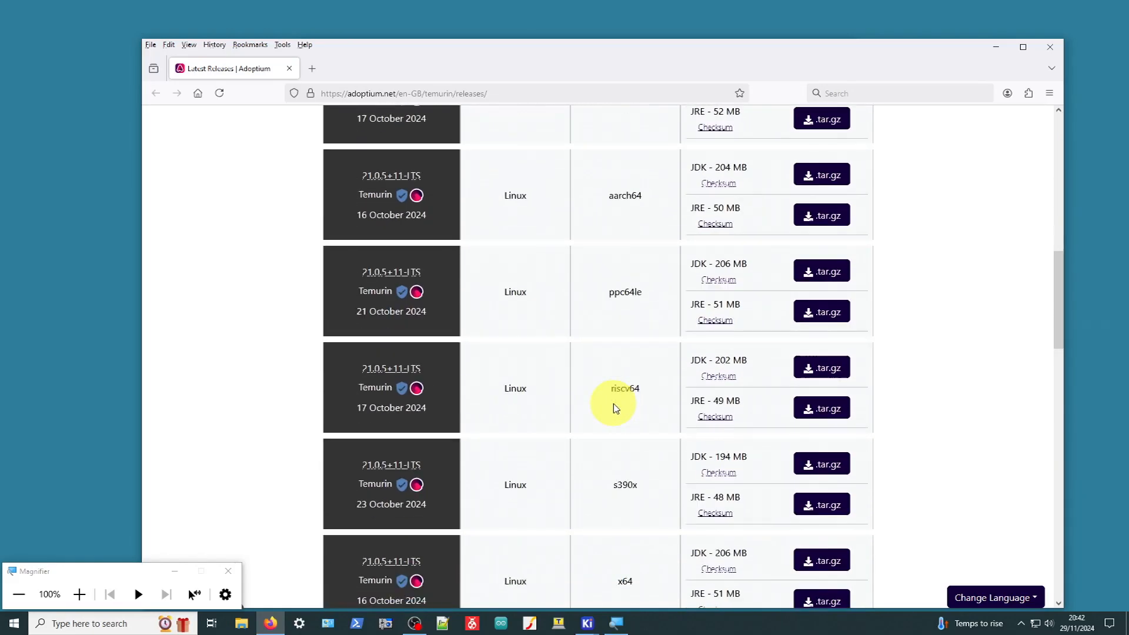
Look through the Temurin 21.0.5+11-LTS releases for the Windows x64 JRE downloads and close the browser
scroll(613, 405, down, 10)
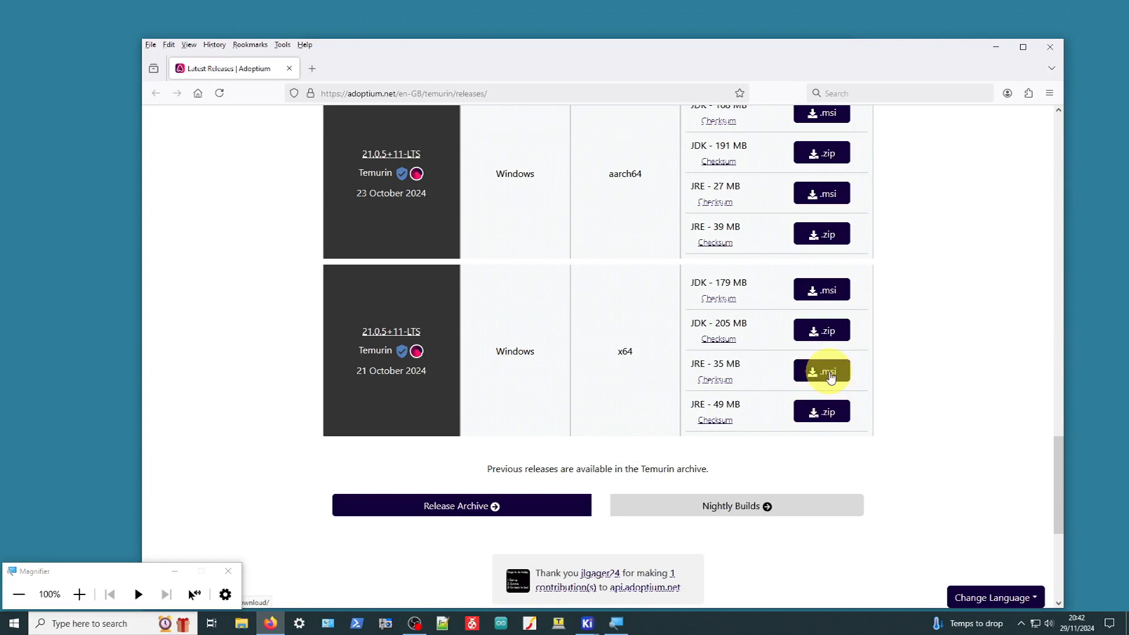
scroll(830, 377, up, 2)
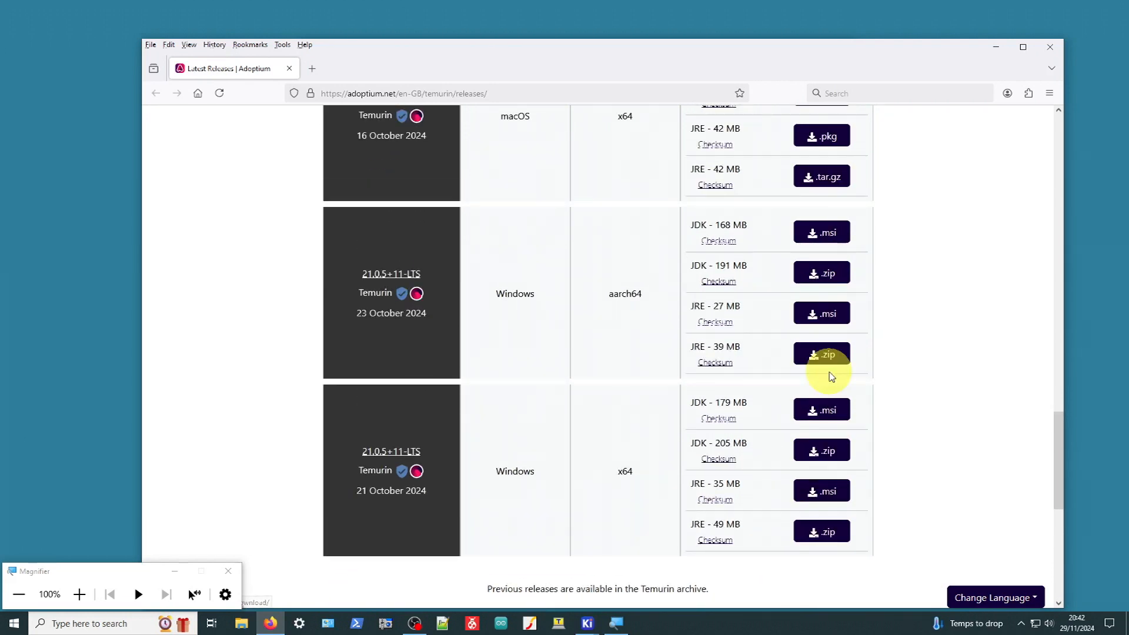
scroll(831, 376, up, 2)
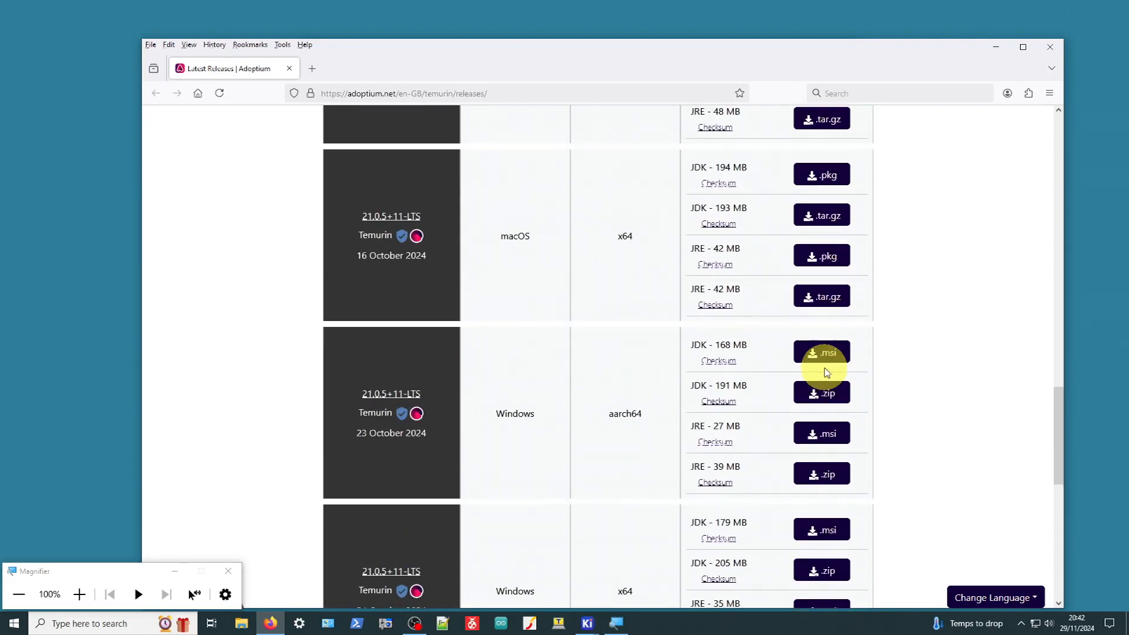
scroll(518, 258, up, 8)
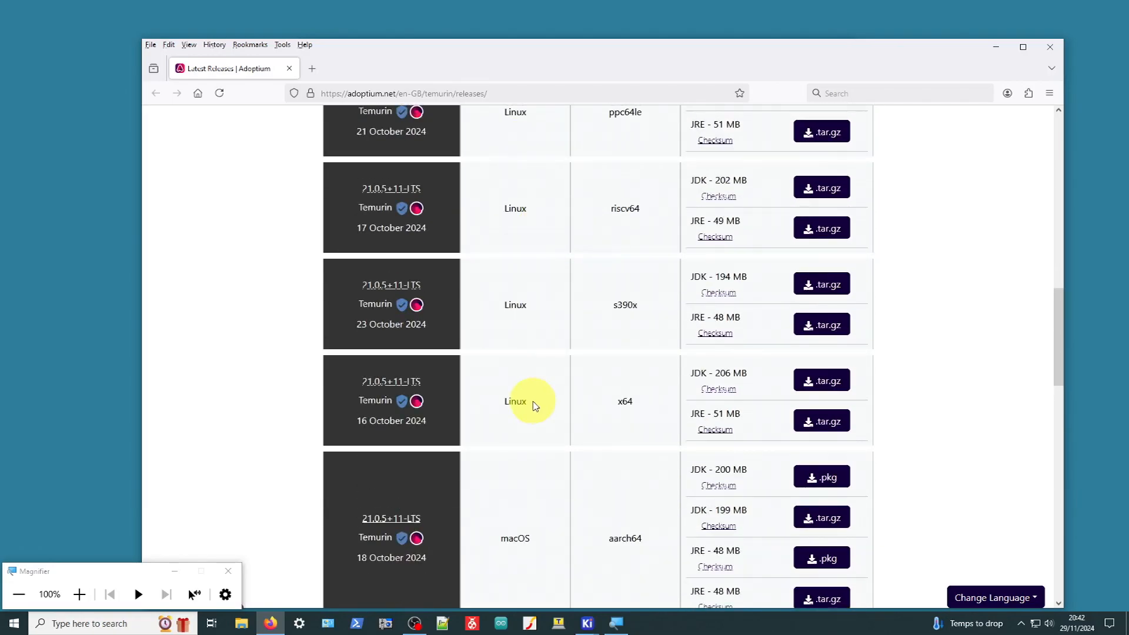
scroll(635, 316, down, 12)
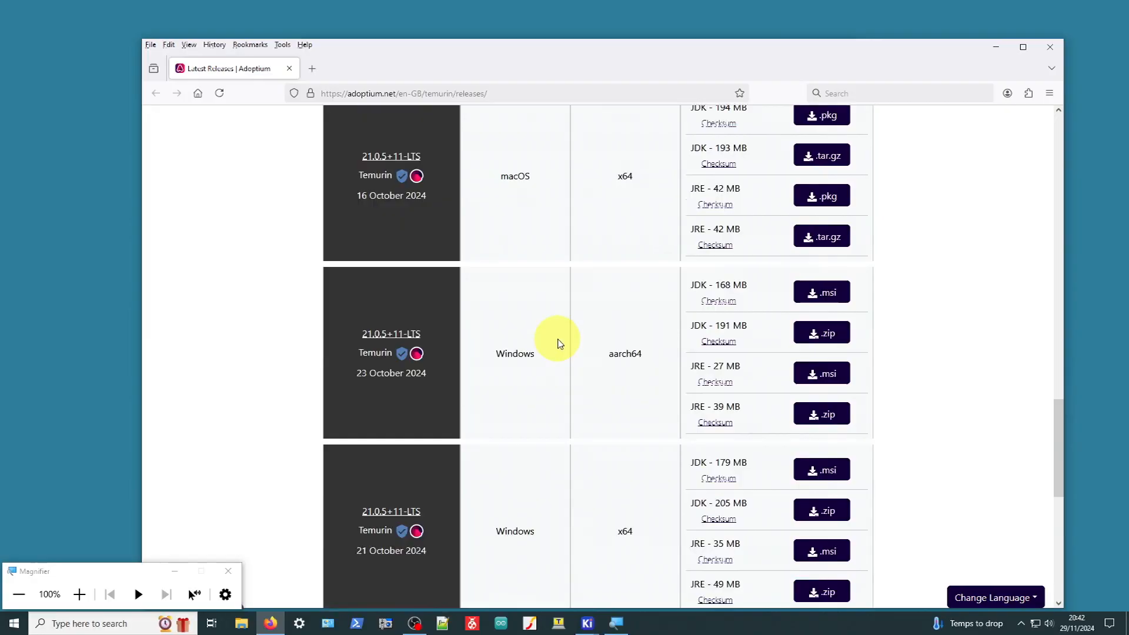
scroll(558, 343, down, 1)
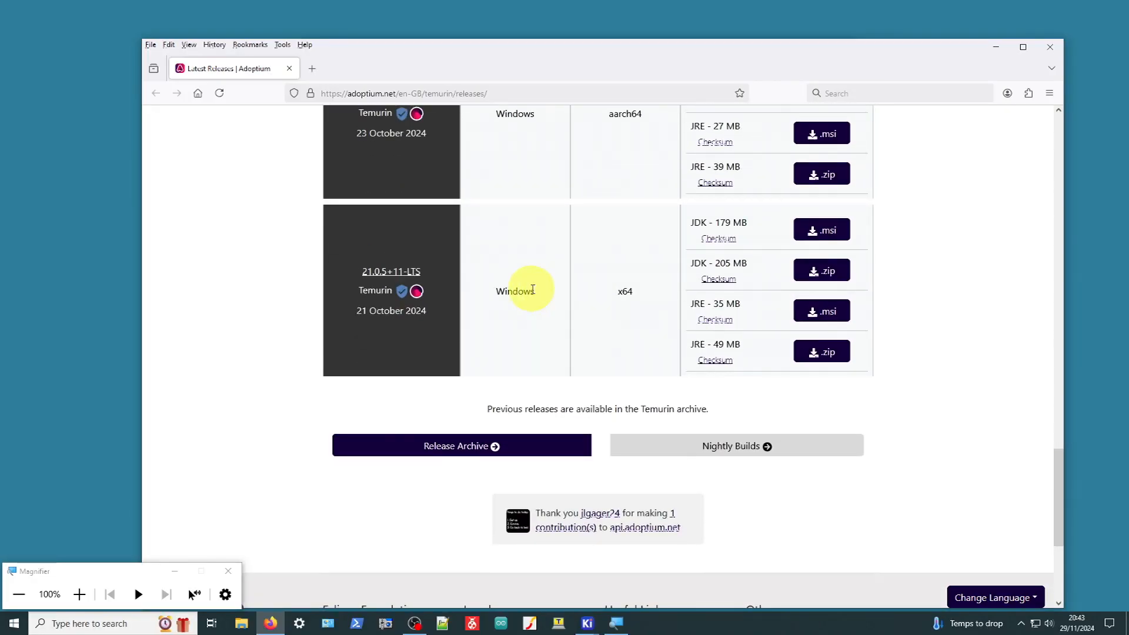
scroll(533, 288, up, 2)
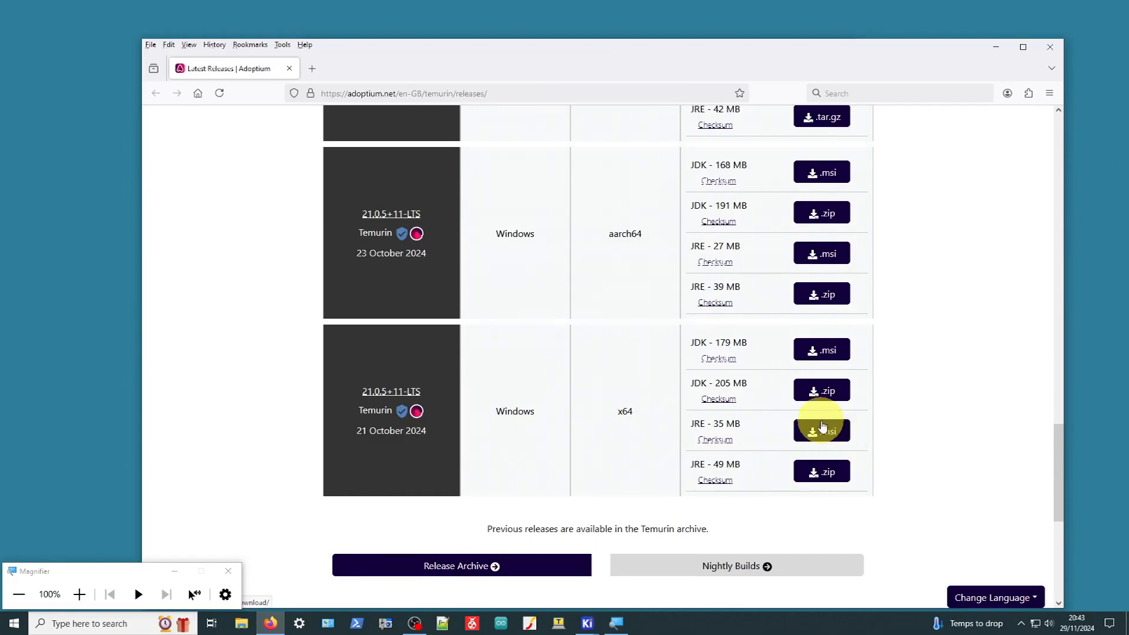
scroll(822, 427, down, 2)
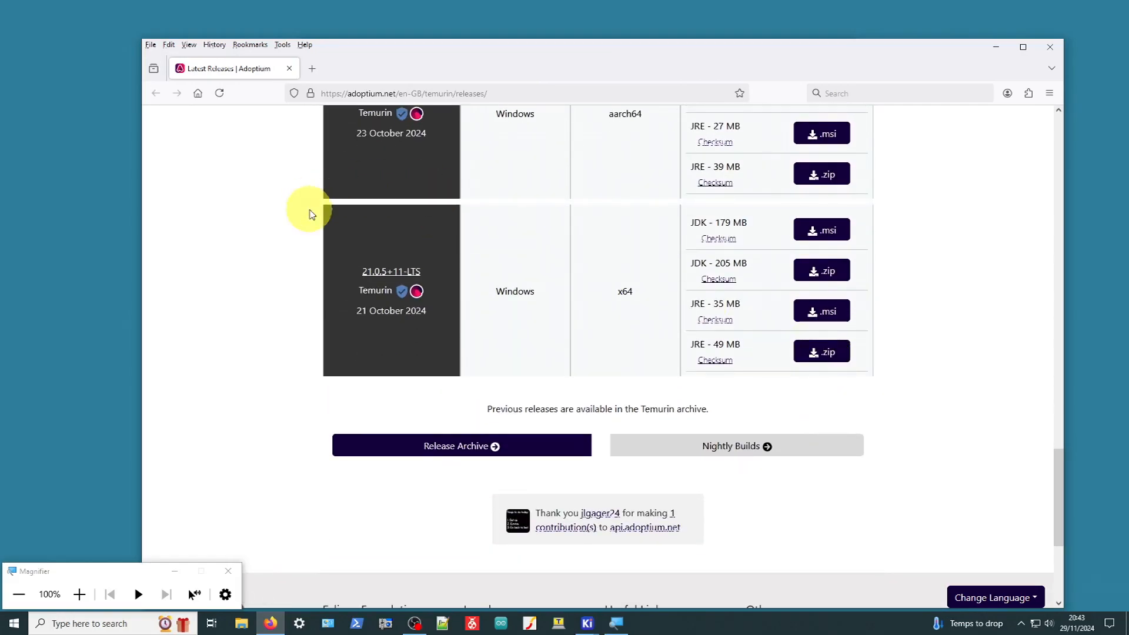
click(1049, 48)
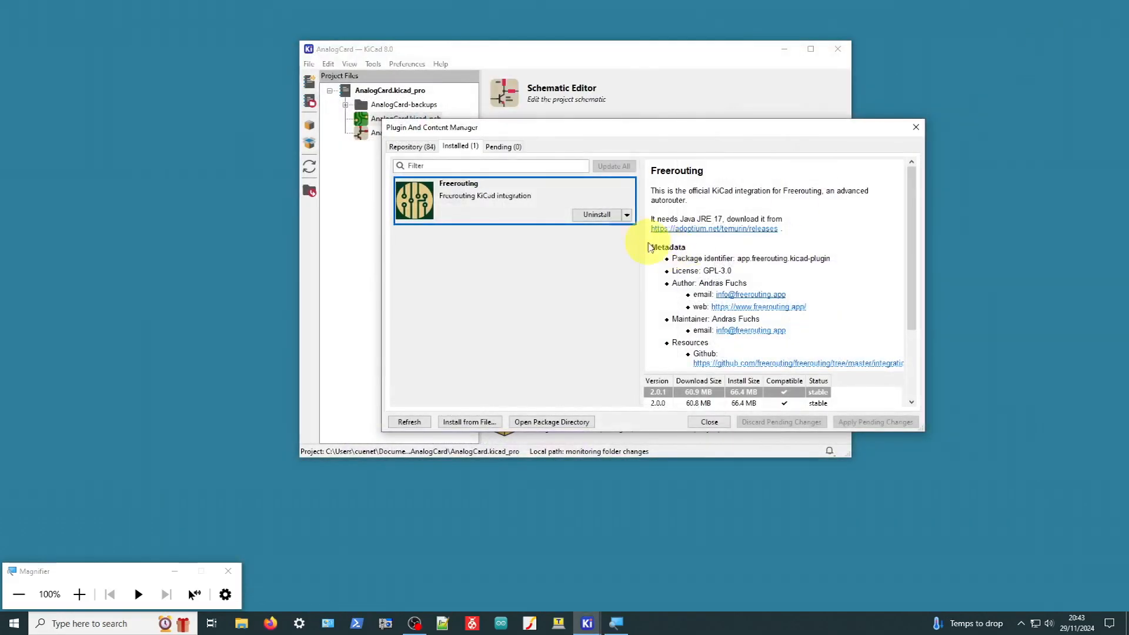
drag(645, 131, 612, 161)
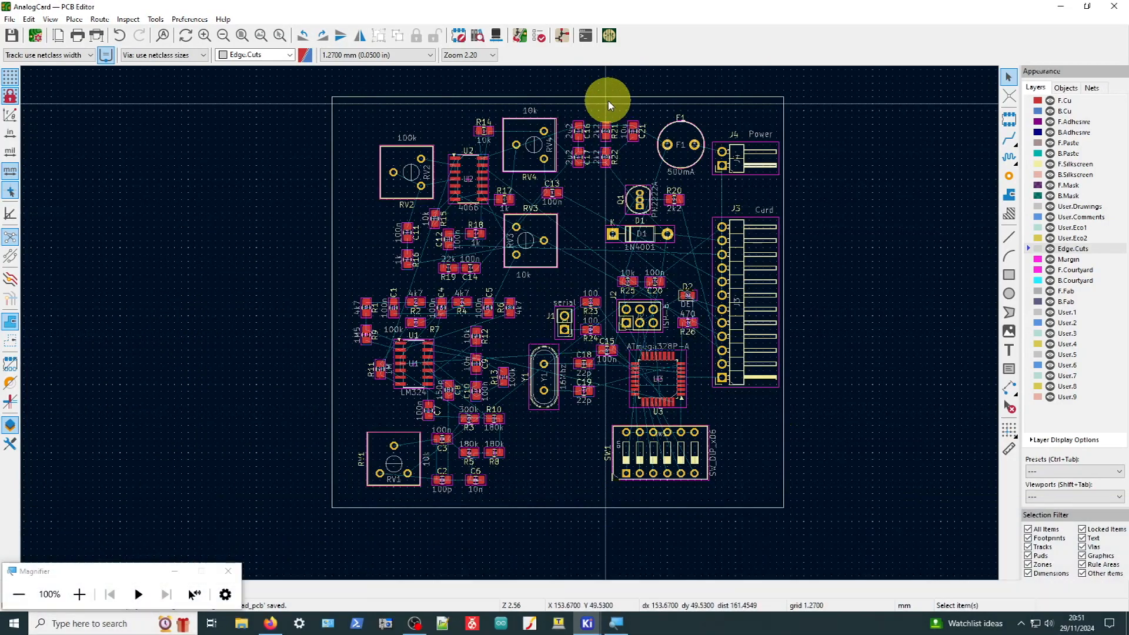
Run the Freerouting plugin on the AnalogCard board to autoroute its tracks
click(610, 39)
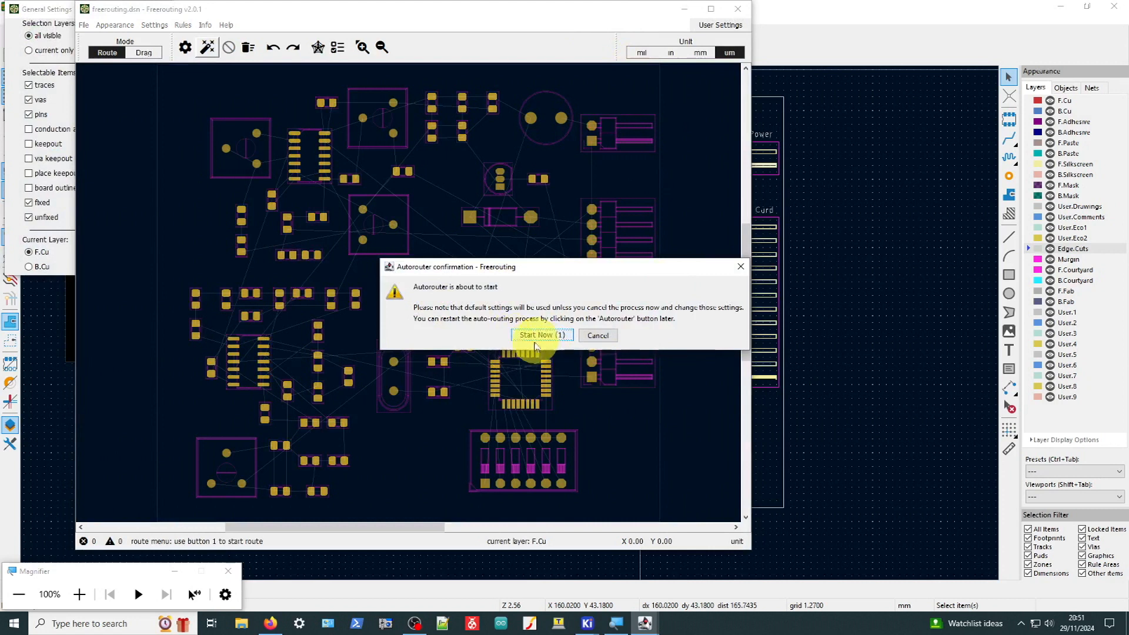
drag(449, 13, 560, 29)
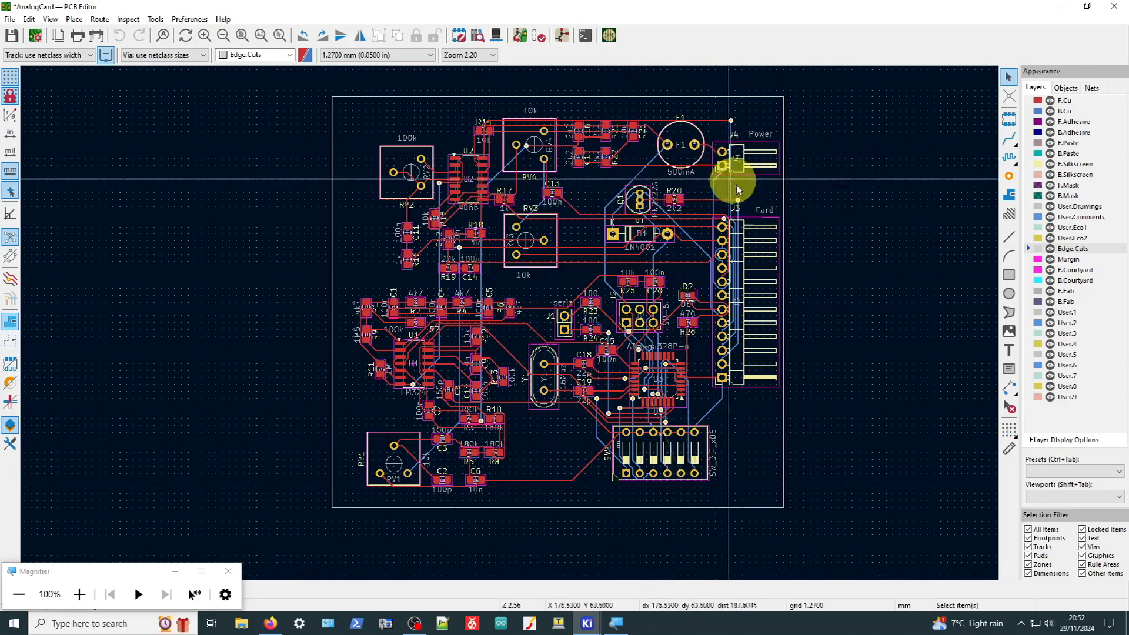
Reroute the CW in track at R14 pad 1 so it leaves the pad vertically before turning along the board's upper edge
scroll(731, 214, up, 3)
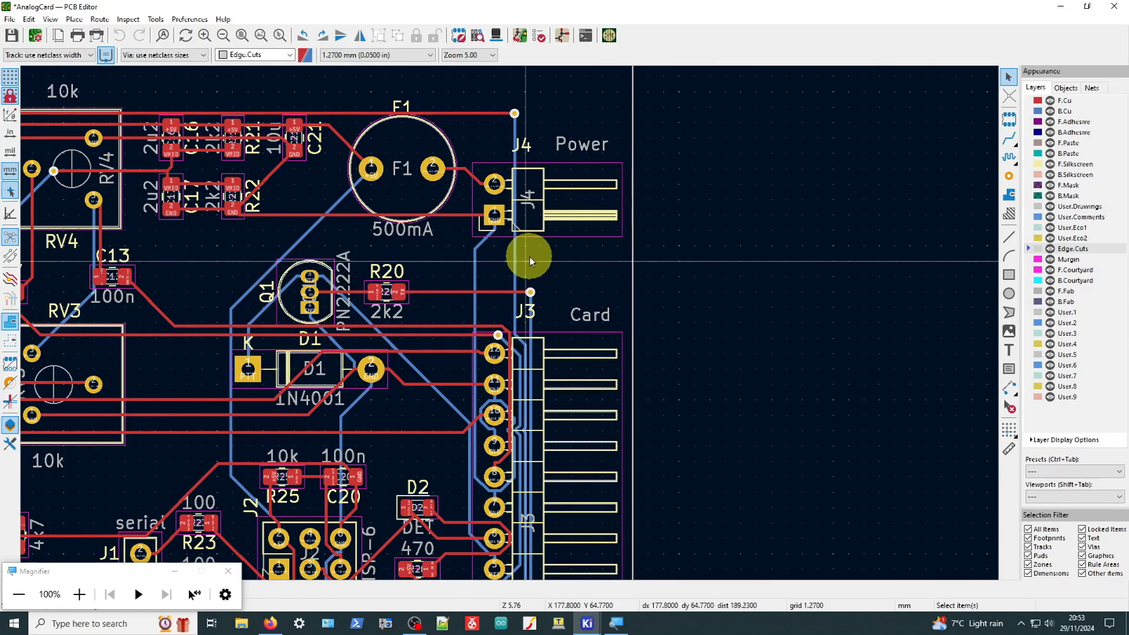
scroll(509, 323, down, 1)
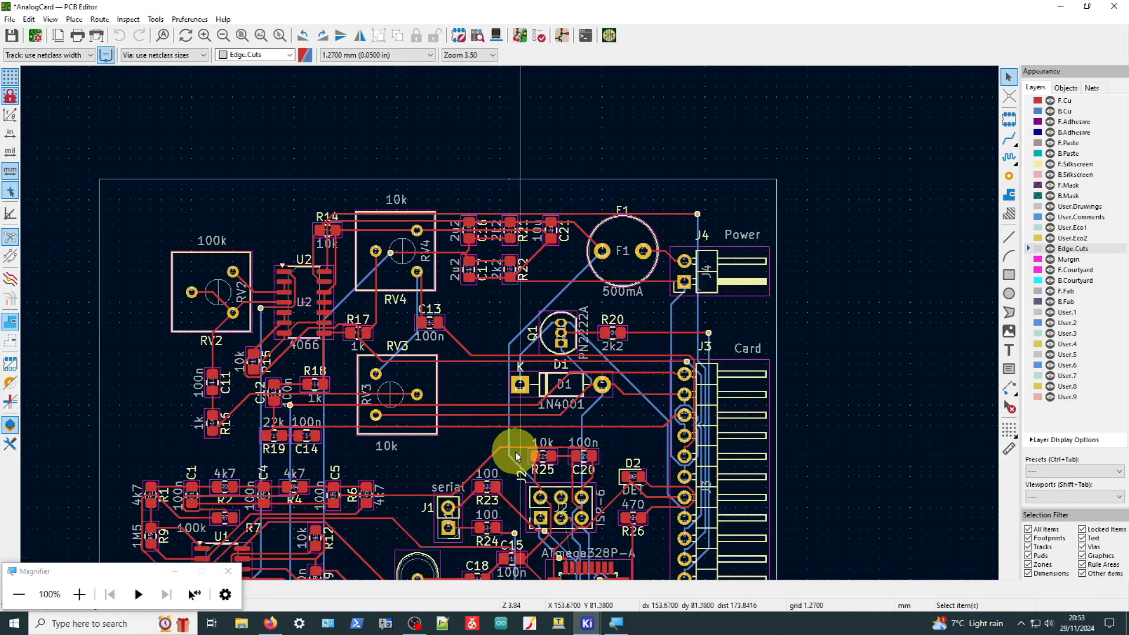
scroll(516, 456, up, 1)
scroll(340, 164, down, 1)
scroll(612, 252, up, 1)
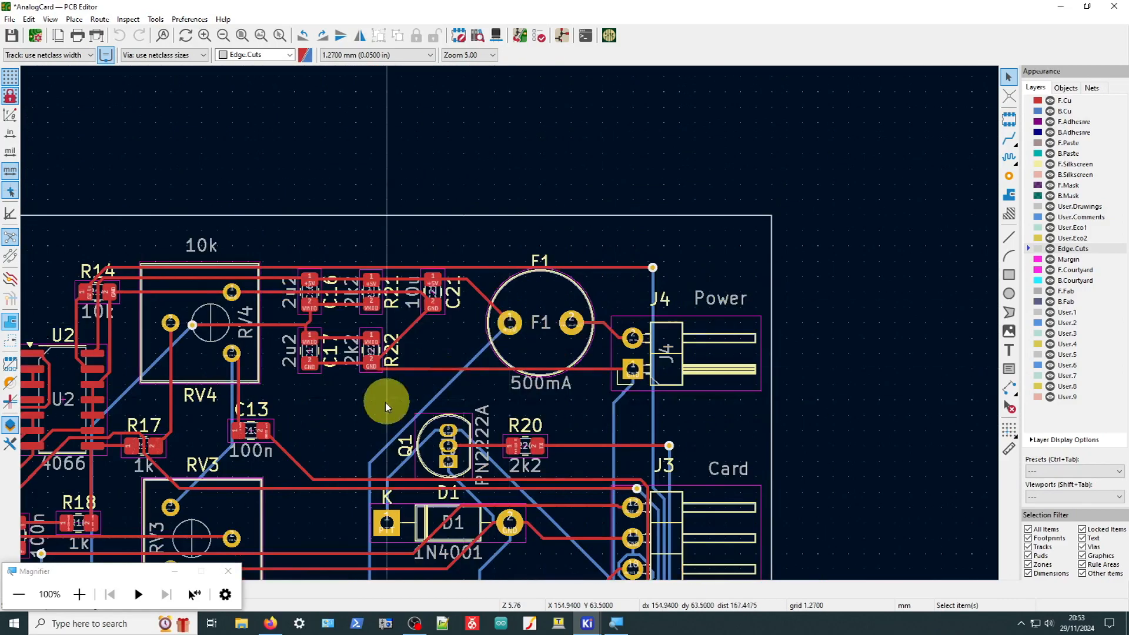
scroll(386, 403, up, 1)
scroll(447, 311, down, 1)
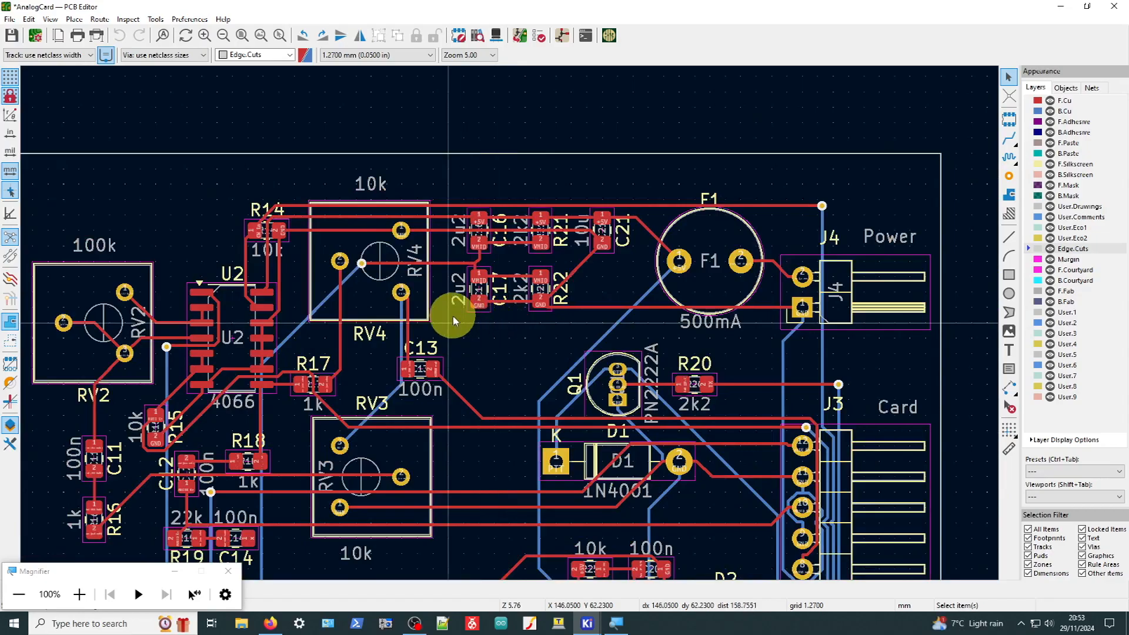
scroll(325, 246, up, 2)
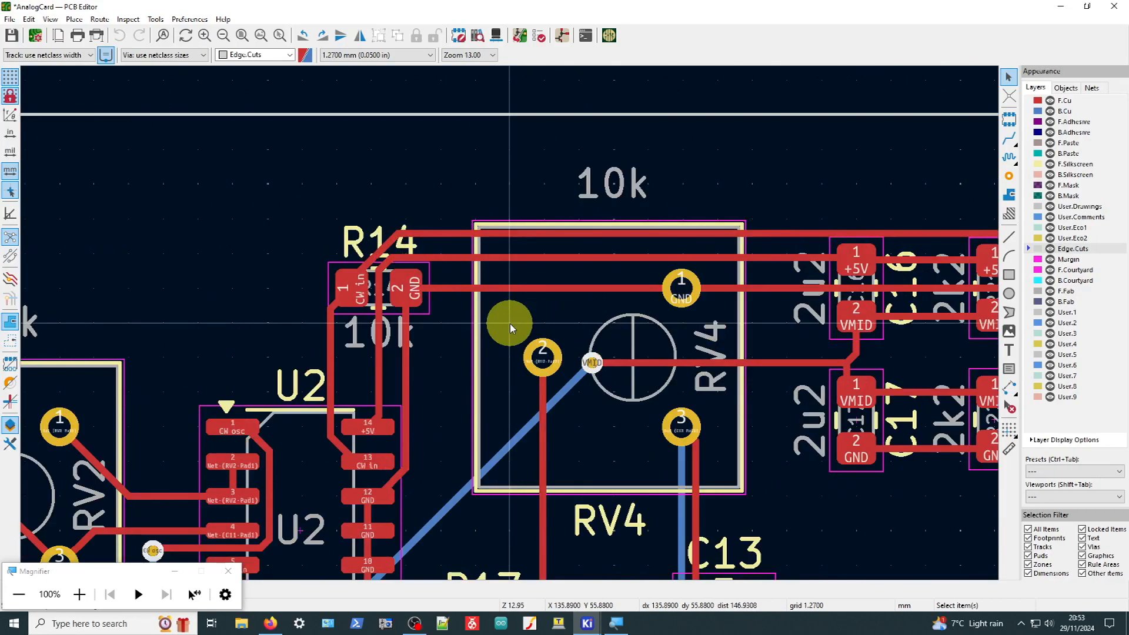
key(x)
drag(391, 247, 379, 236)
click(379, 235)
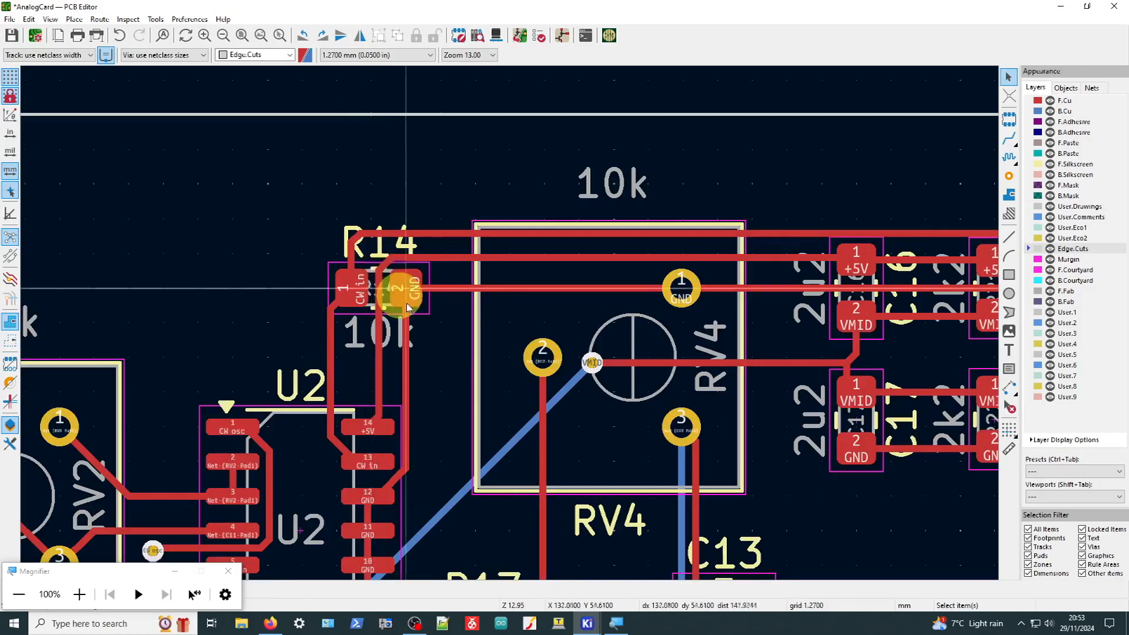
Examine the autorouted tracks around C21, R22, F1 and J4, and around pads 7 to 11 of connector J3
scroll(707, 389, up, 1)
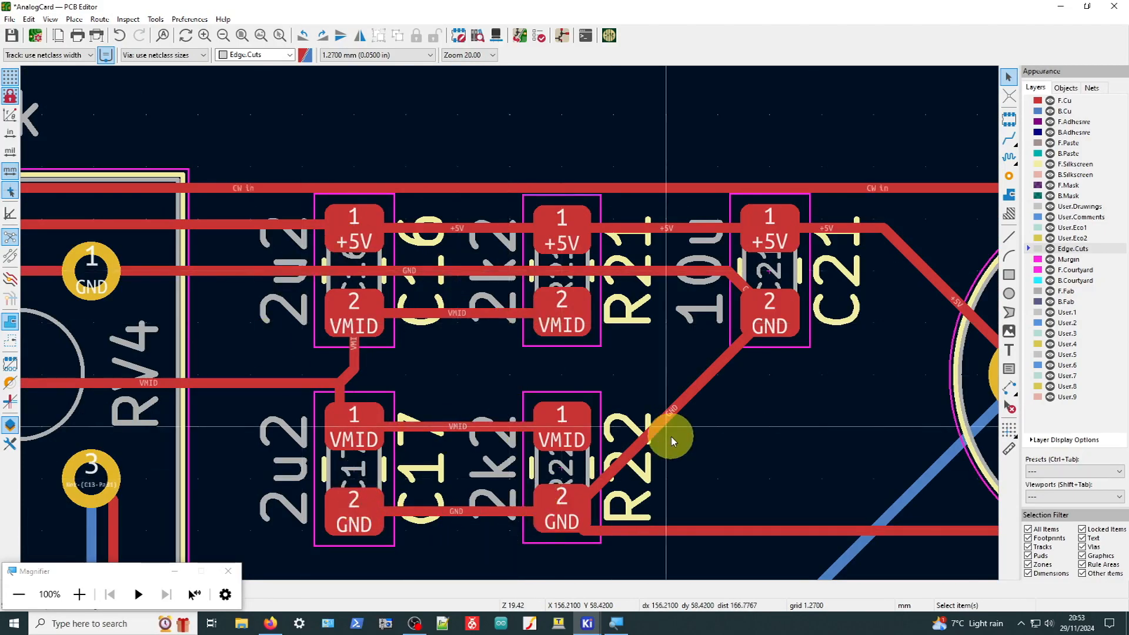
scroll(544, 343, down, 2)
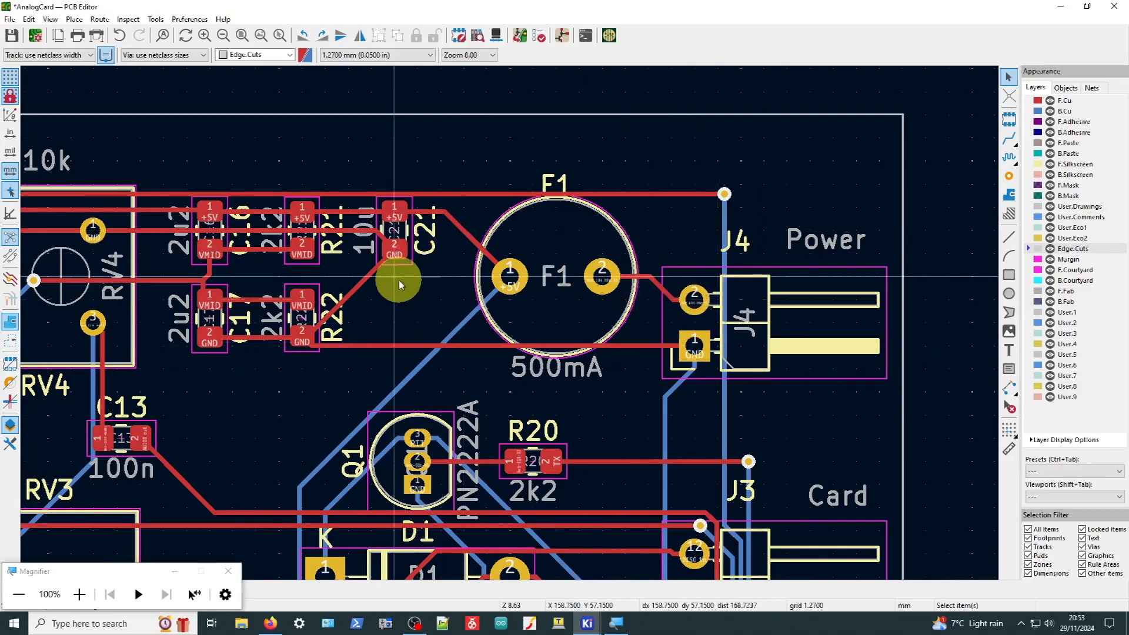
key(F4)
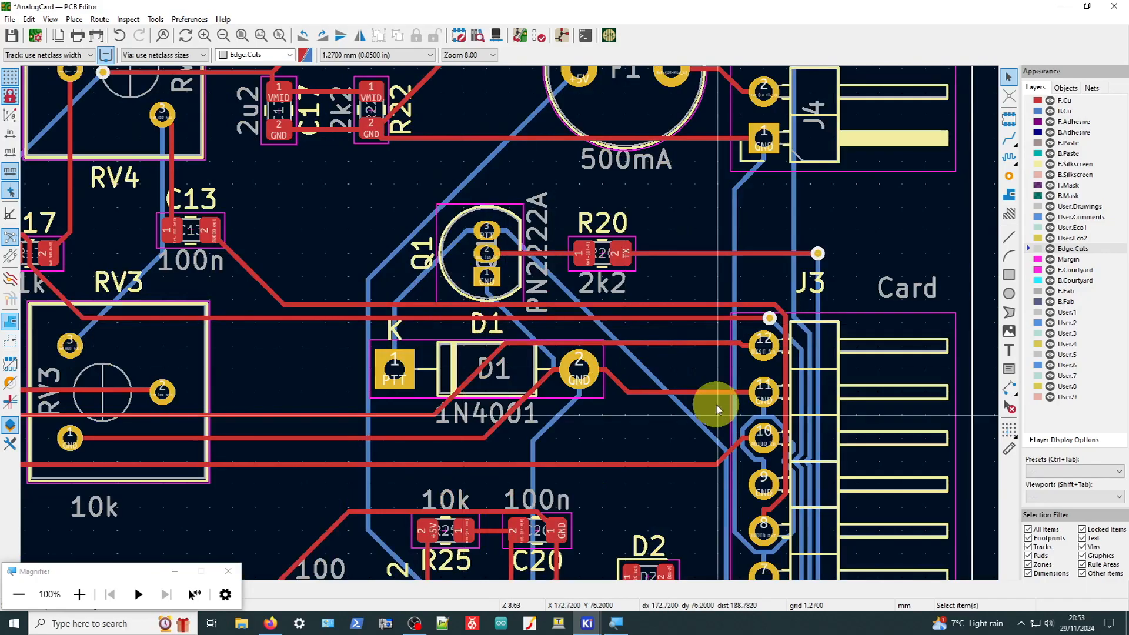
scroll(799, 494, up, 4)
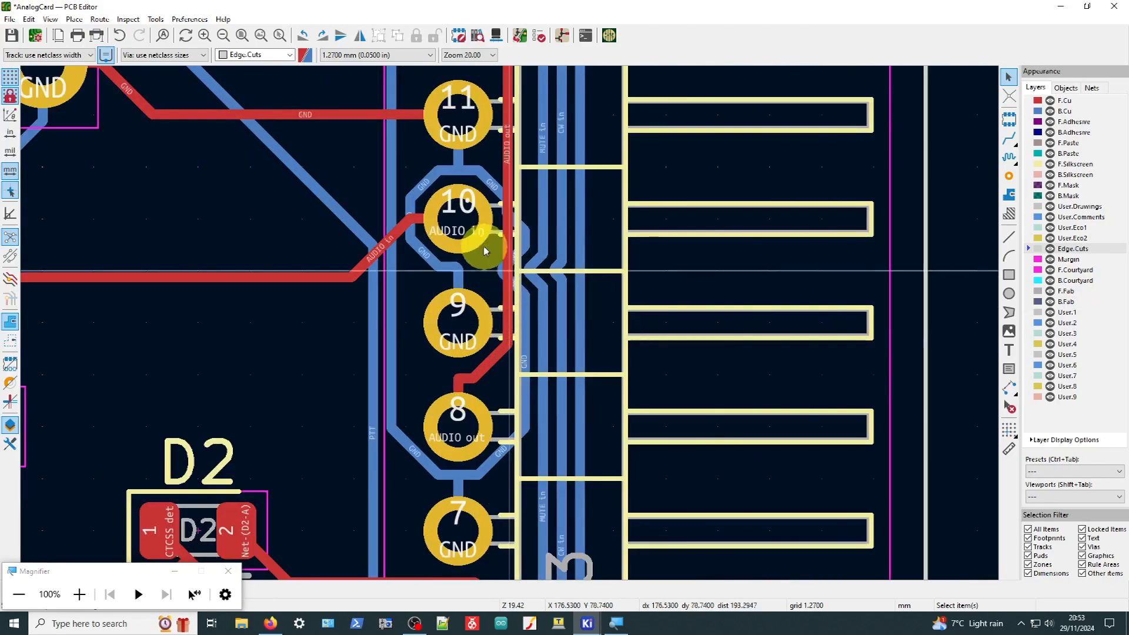
scroll(484, 245, down, 3)
scroll(504, 323, up, 2)
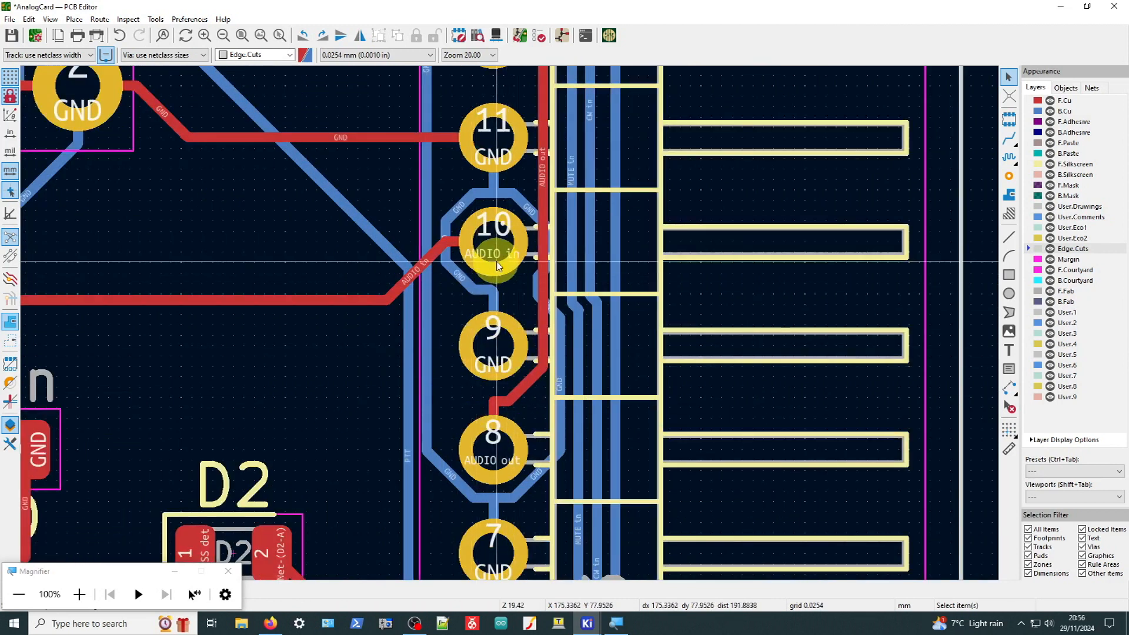
Hide the F.Cu layer and examine the back-copper GND tracks around J3 pads 8 to 11
click(1049, 102)
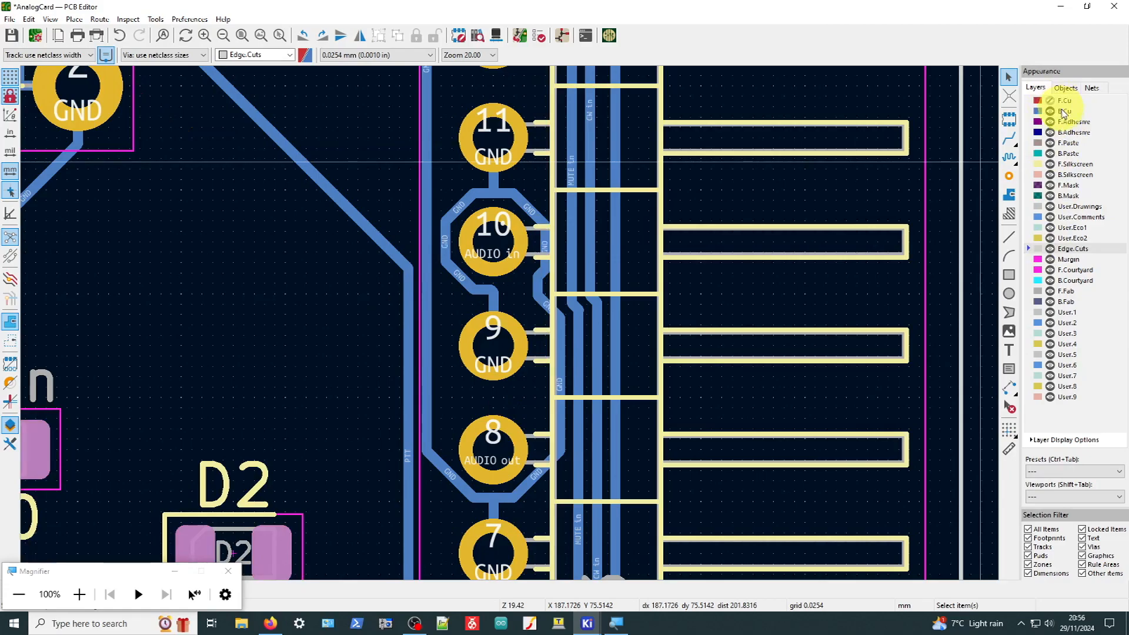
scroll(510, 323, up, 3)
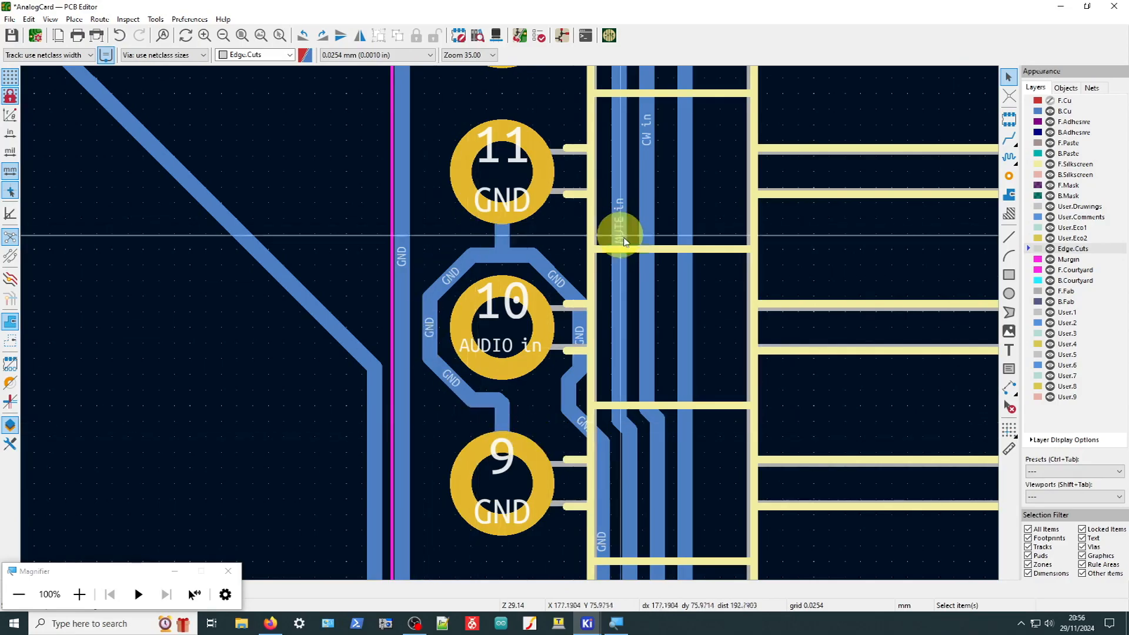
middle_drag(480, 360, 488, 360)
scroll(488, 364, down, 2)
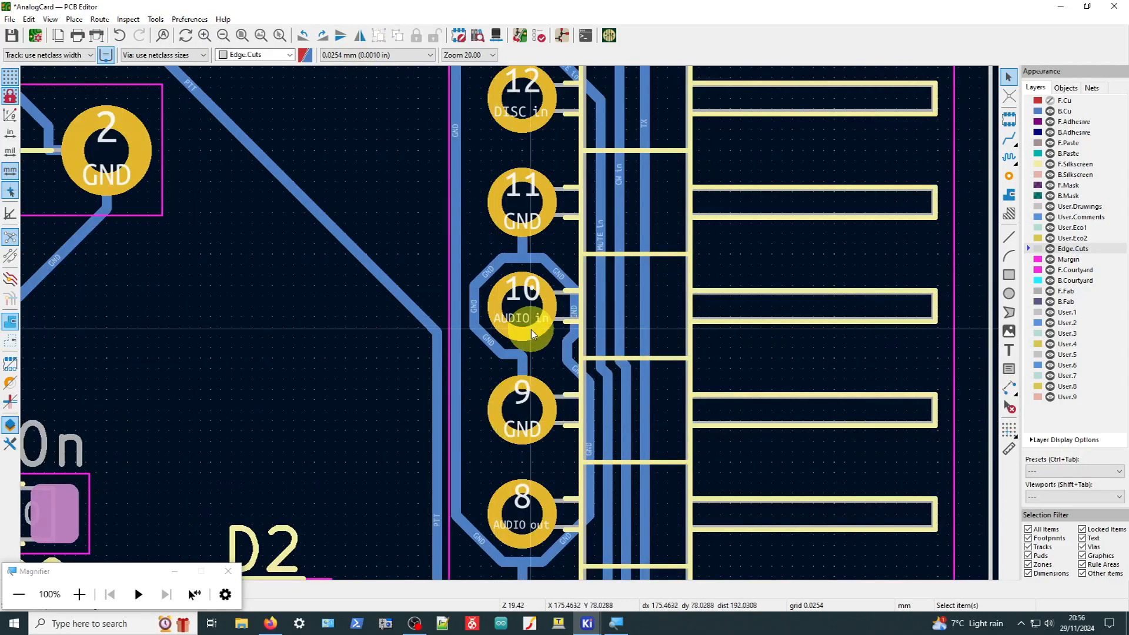
scroll(509, 319, down, 1)
scroll(509, 319, up, 1)
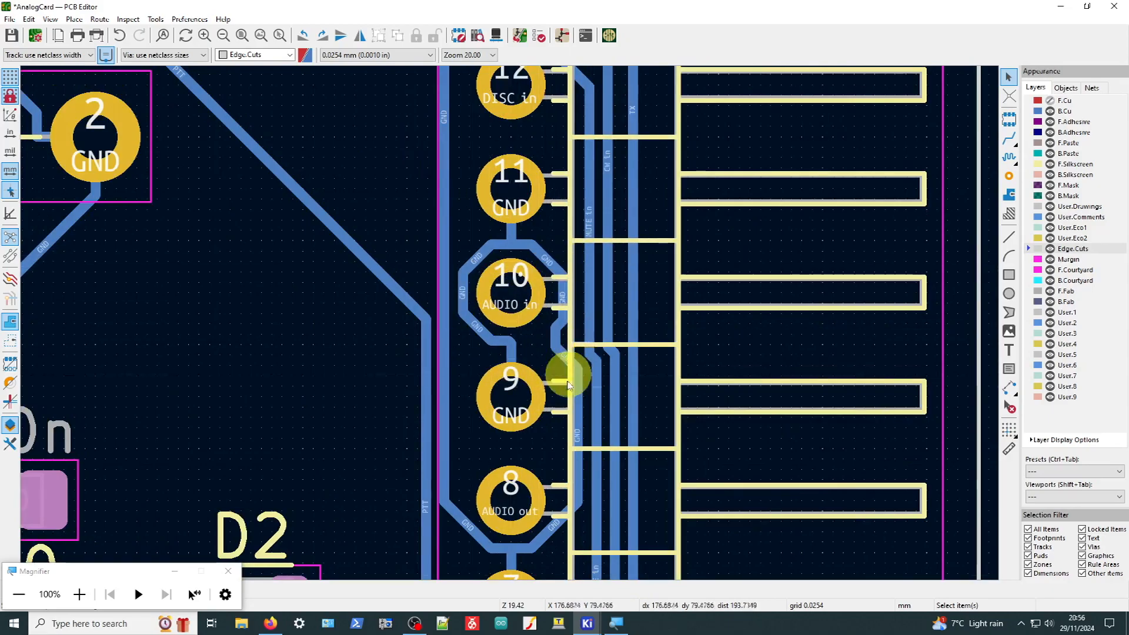
scroll(511, 327, up, 1)
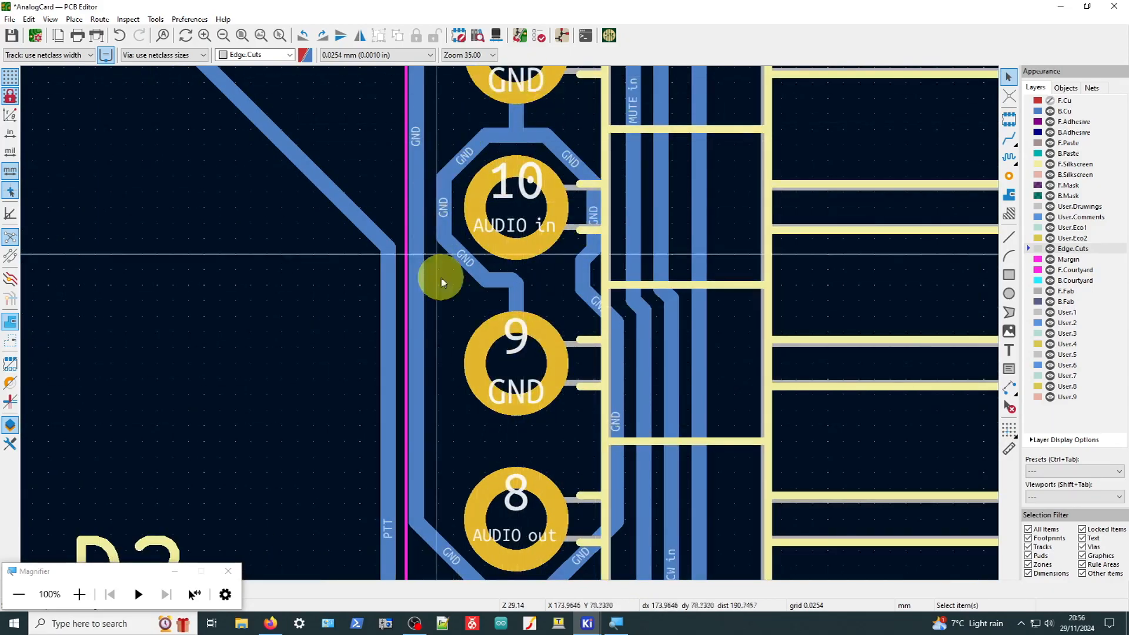
Examine the back-copper tracks across the rest of the board, including the areas around F1, Q1, U2, U1 and U3
scroll(521, 389, down, 6)
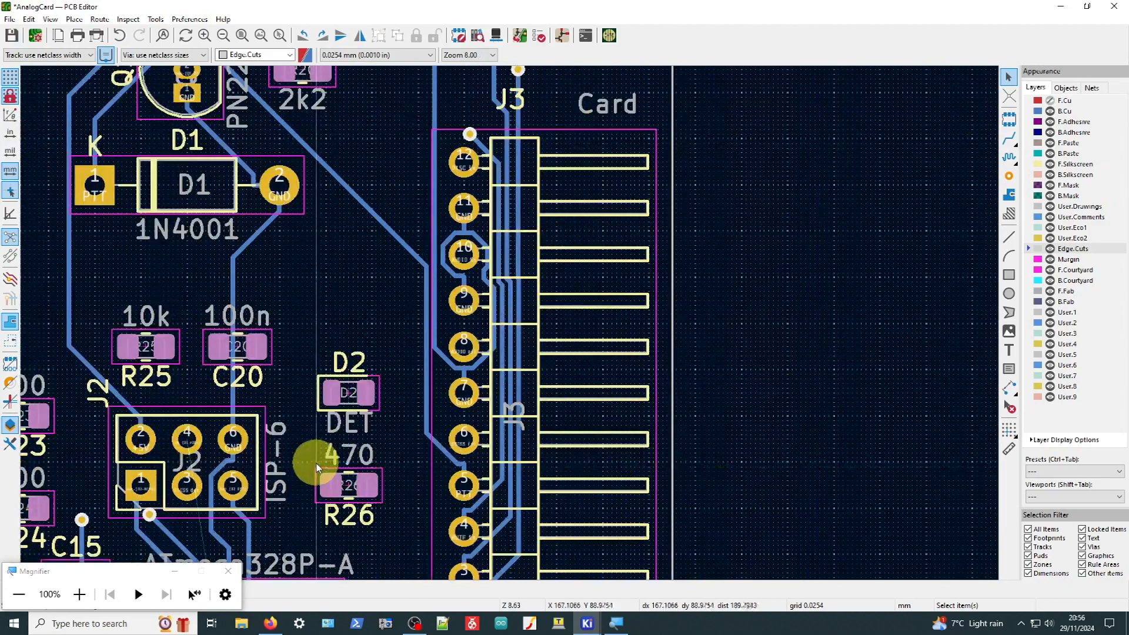
scroll(600, 395, down, 1)
scroll(510, 323, up, 3)
scroll(335, 310, up, 2)
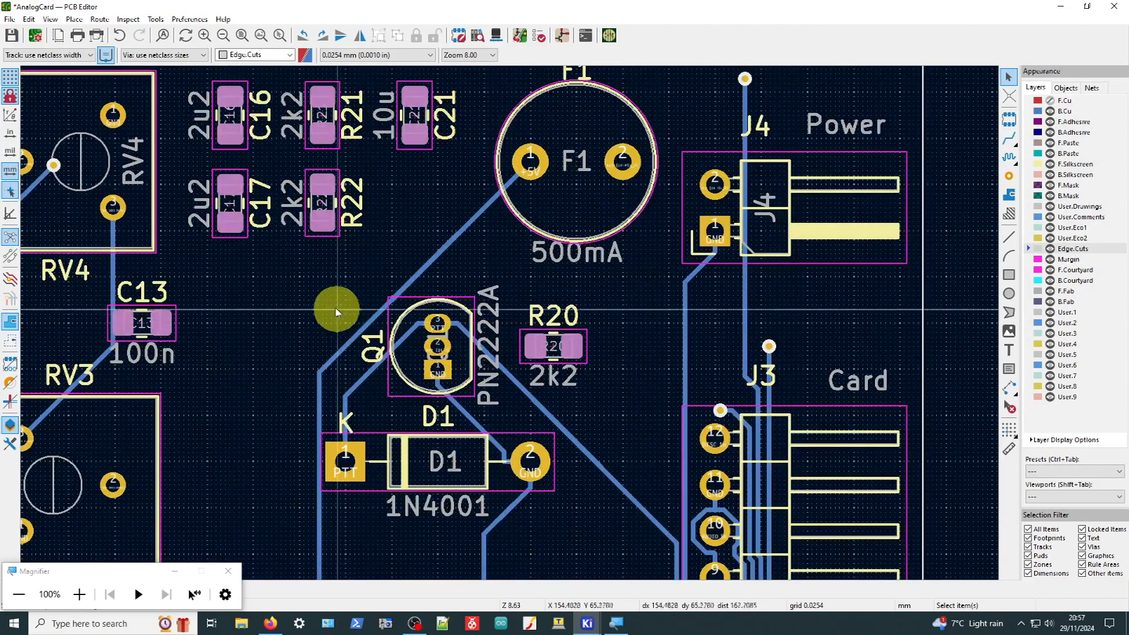
scroll(328, 360, down, 3)
scroll(453, 378, up, 2)
scroll(509, 370, down, 1)
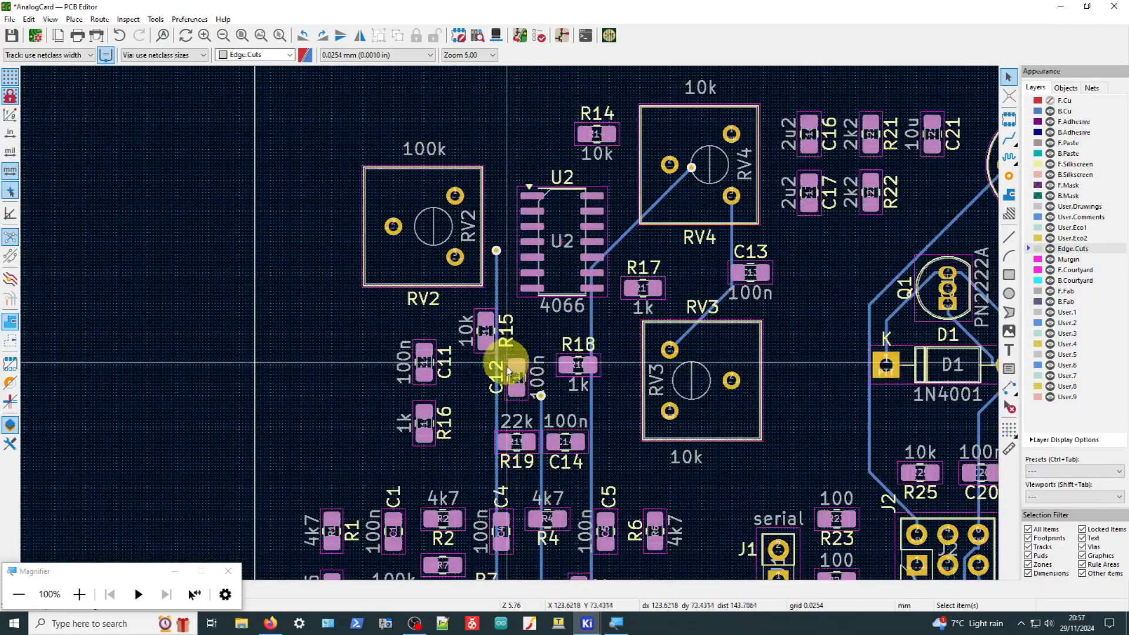
scroll(544, 525, down, 1)
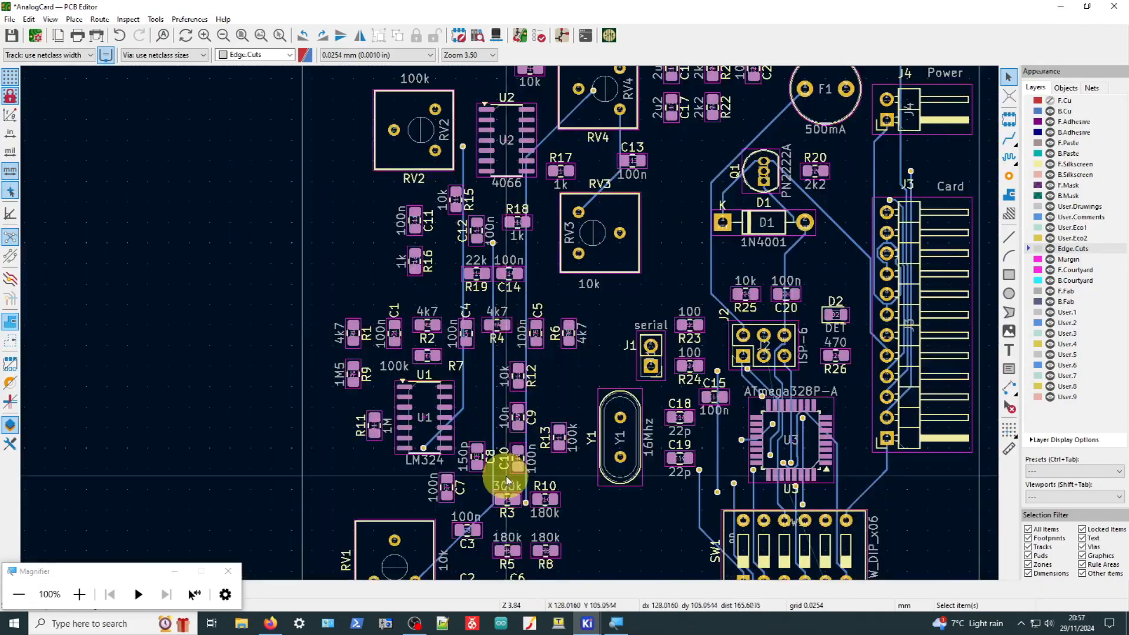
scroll(504, 472, up, 1)
scroll(504, 323, down, 1)
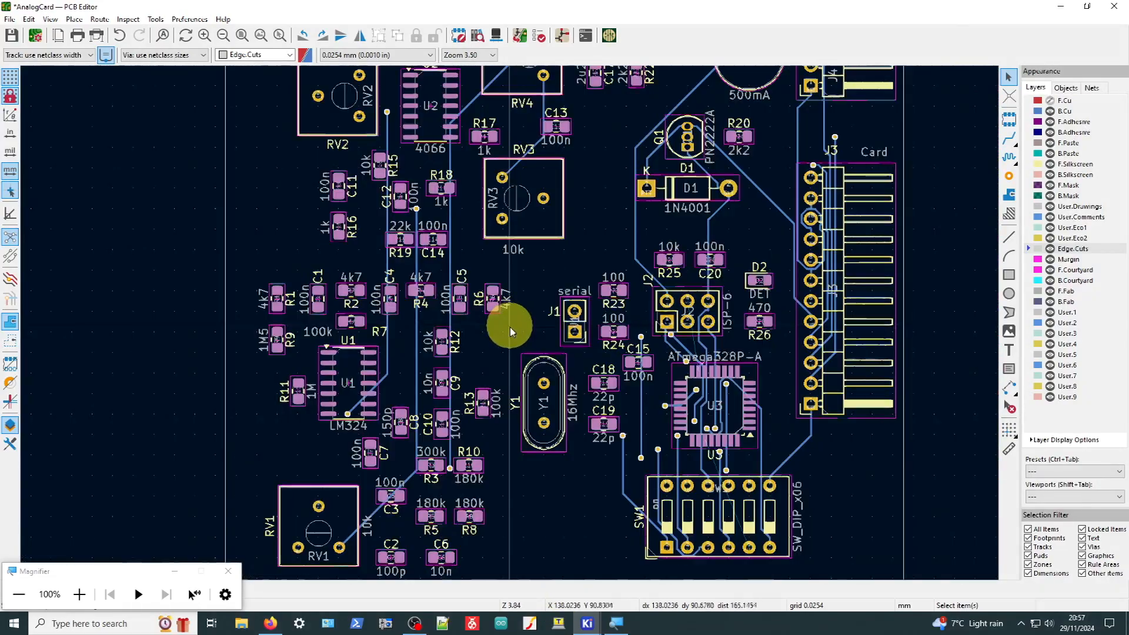
Examine the front-copper tracks around the pads of ISP header J2, and show the B.Cu layer again
scroll(504, 327, up, 4)
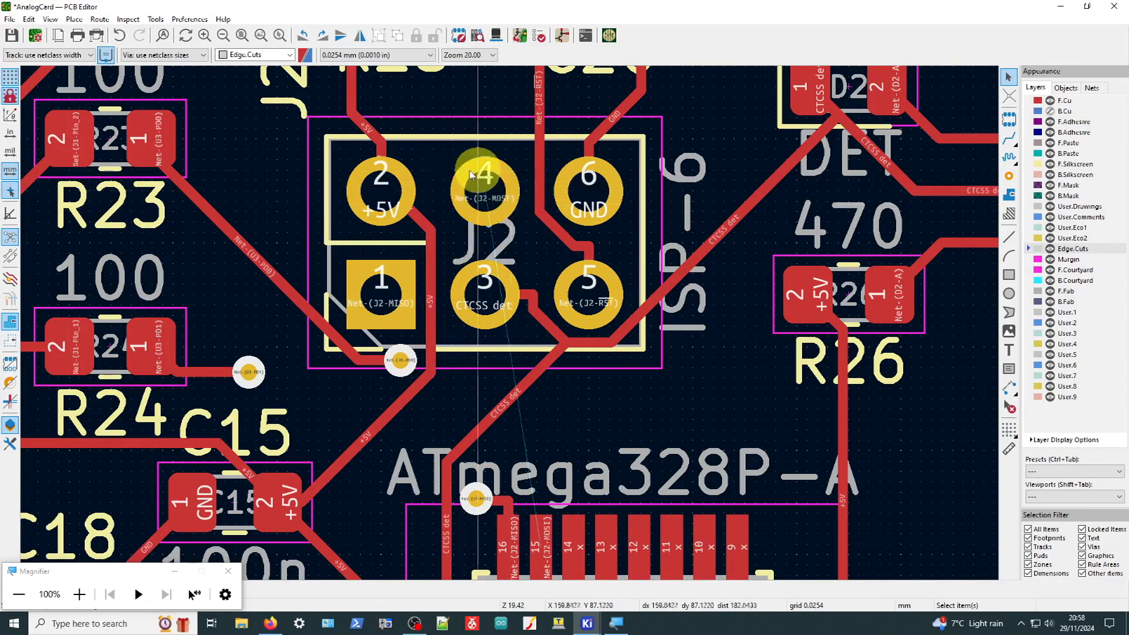
scroll(511, 238, up, 2)
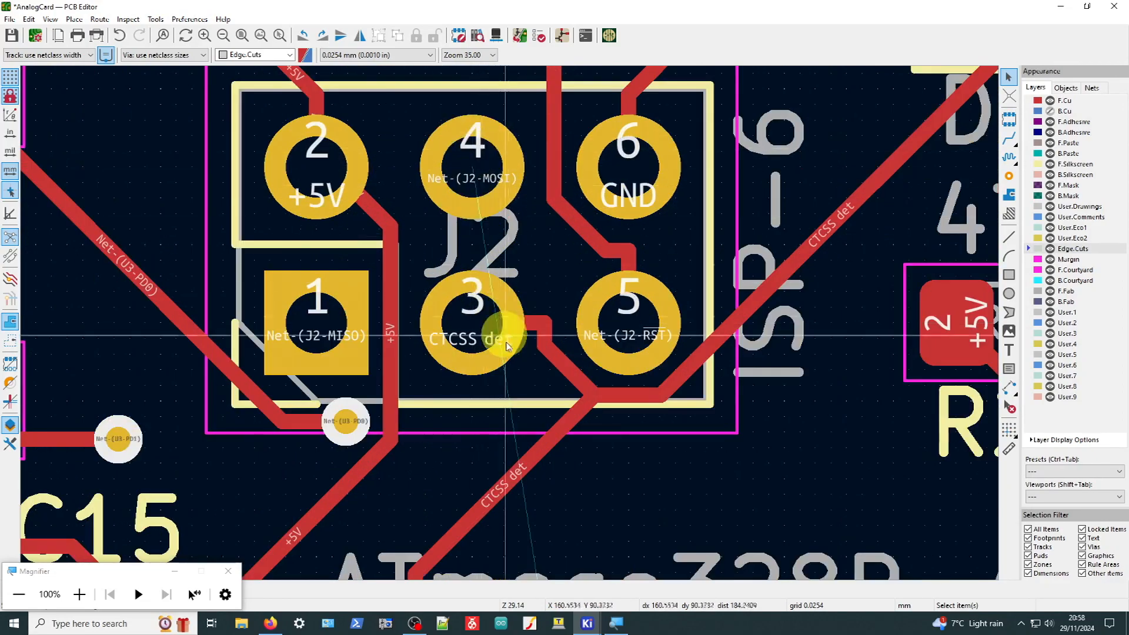
scroll(491, 322, down, 2)
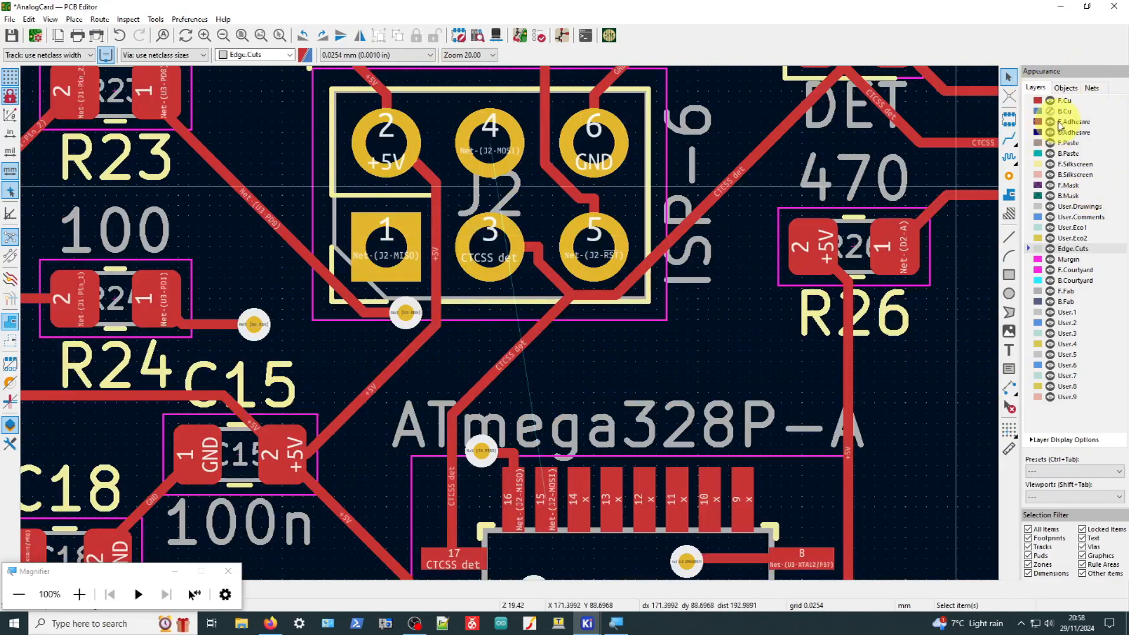
click(1049, 112)
scroll(503, 328, down, 5)
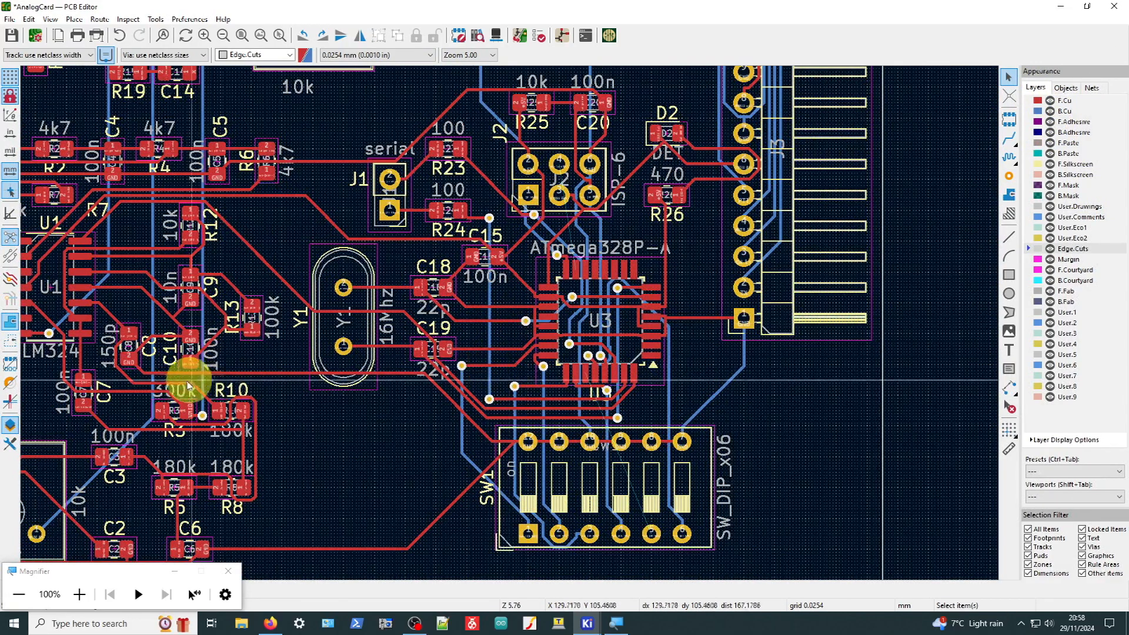
scroll(507, 303, up, 1)
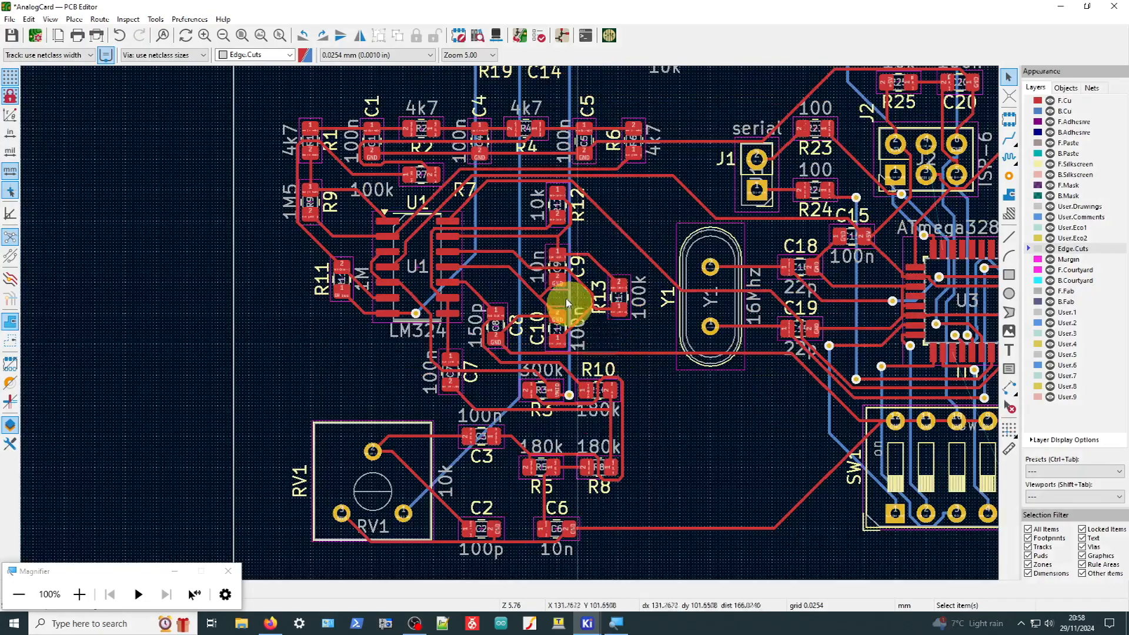
Open the board in the Freerouting plugin and cancel the automatic start of the autorouter
click(609, 36)
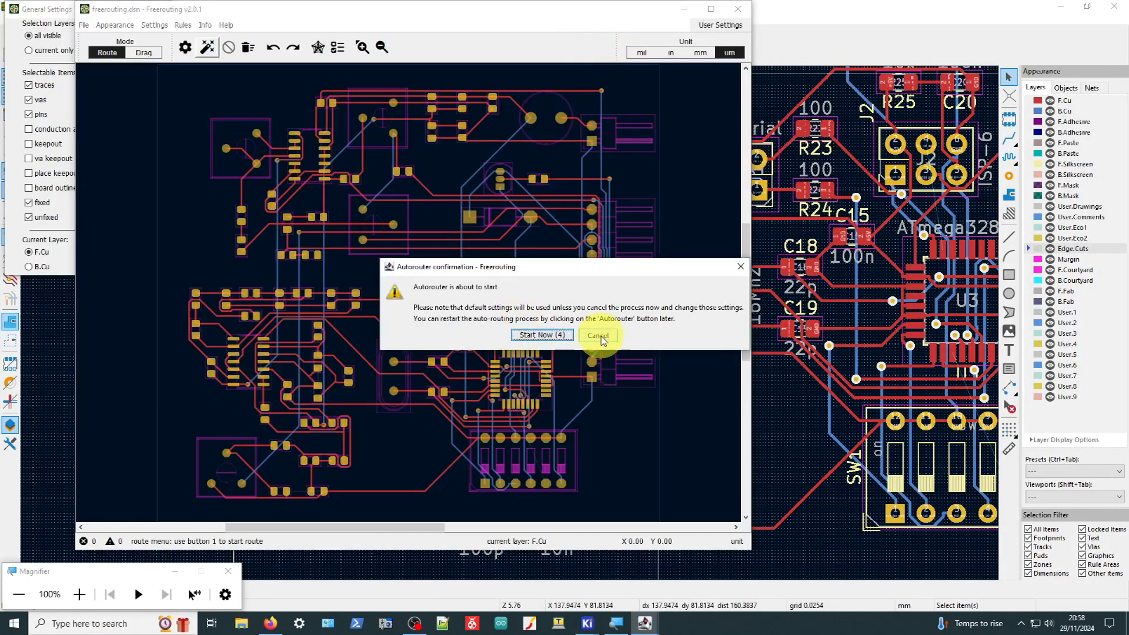
click(598, 336)
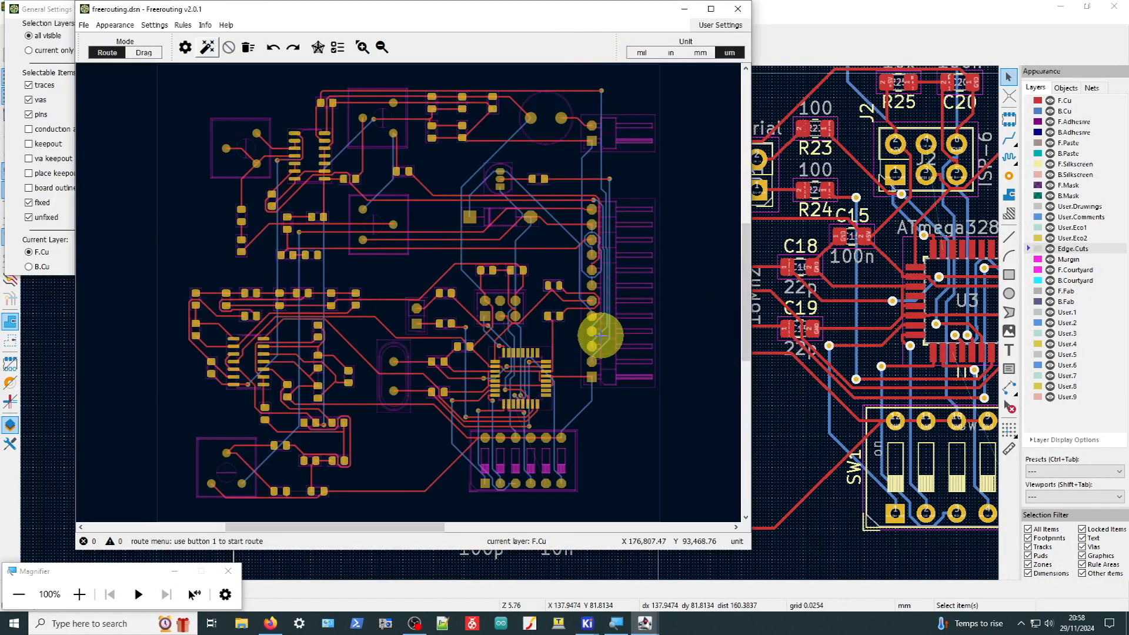
drag(393, 22, 504, 42)
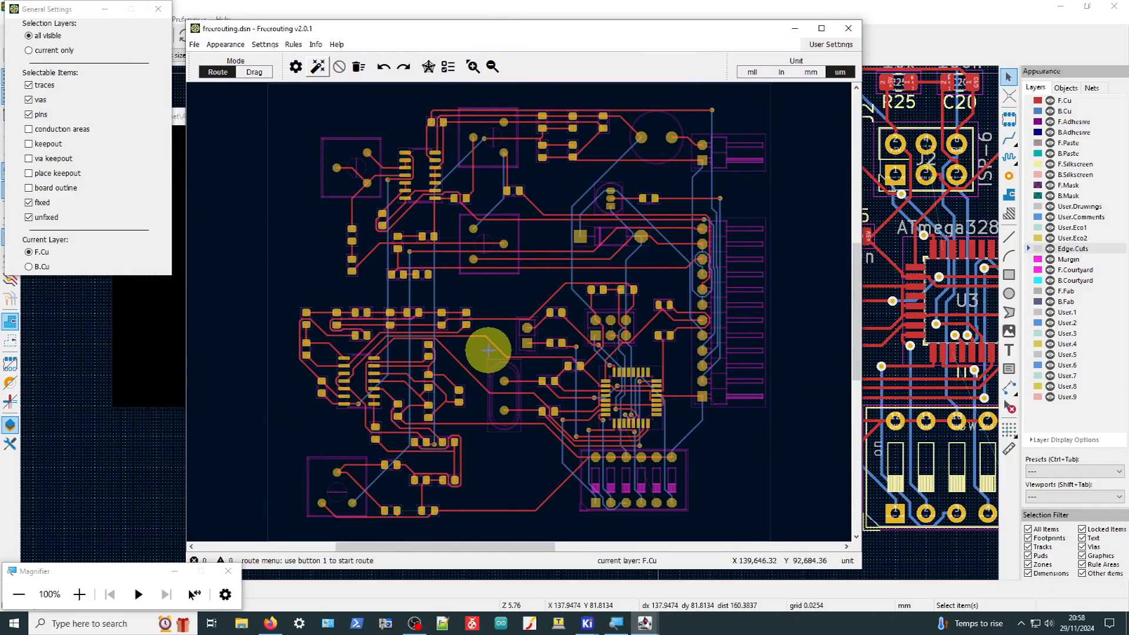
Inspect the existing tracks around the Card connector in Freerouting and run the autorouter on the board
scroll(732, 280, up, 3)
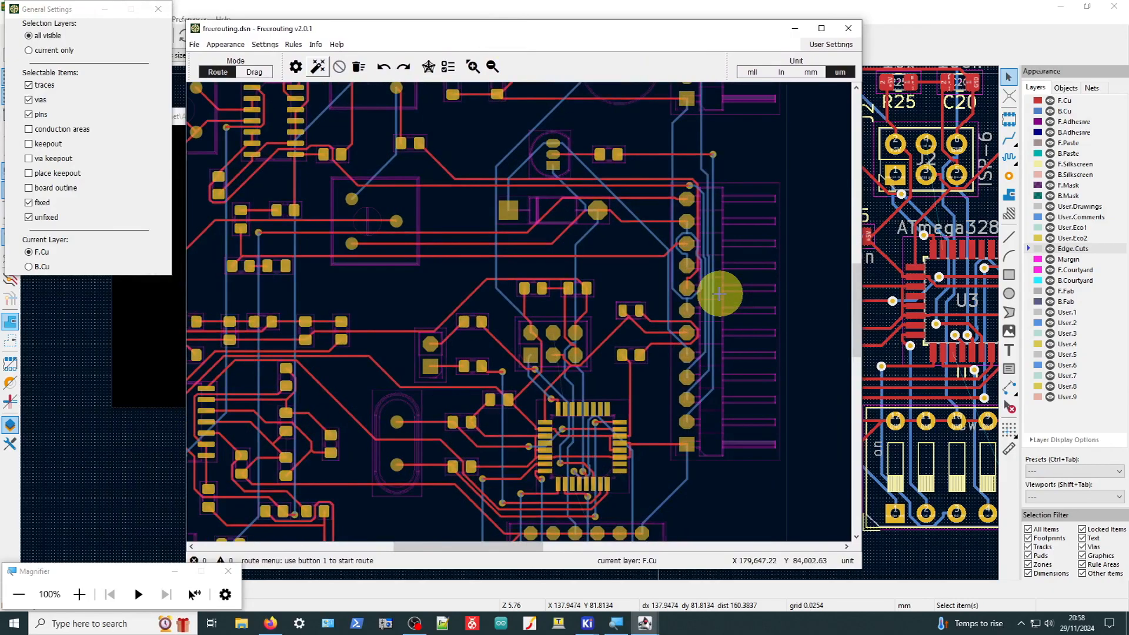
scroll(717, 293, up, 2)
scroll(706, 286, up, 2)
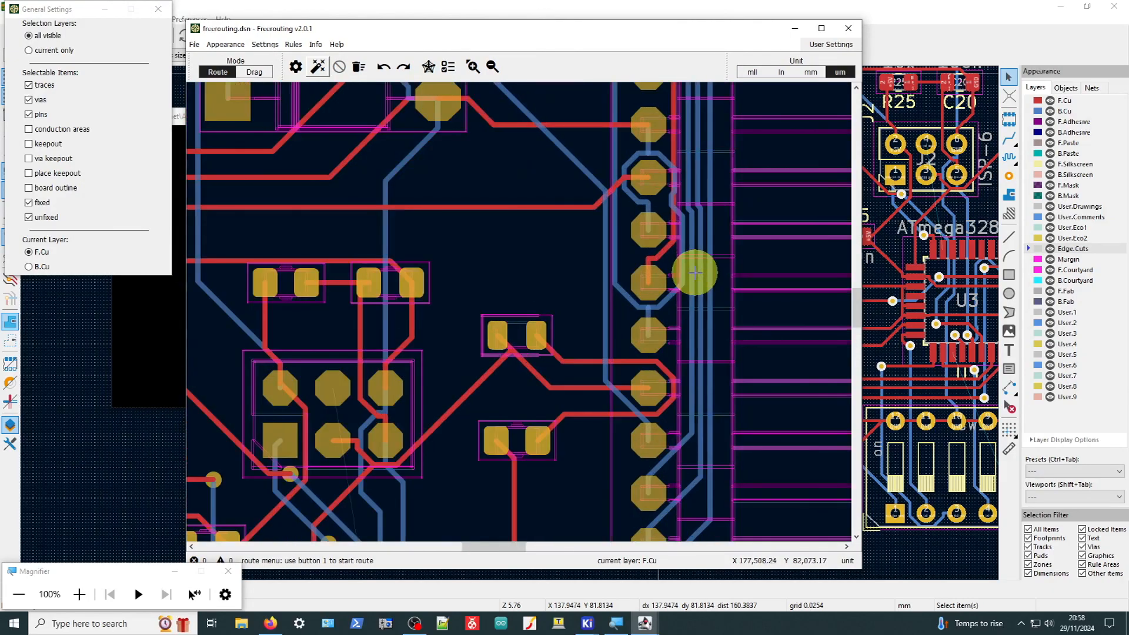
scroll(364, 325, down, 4)
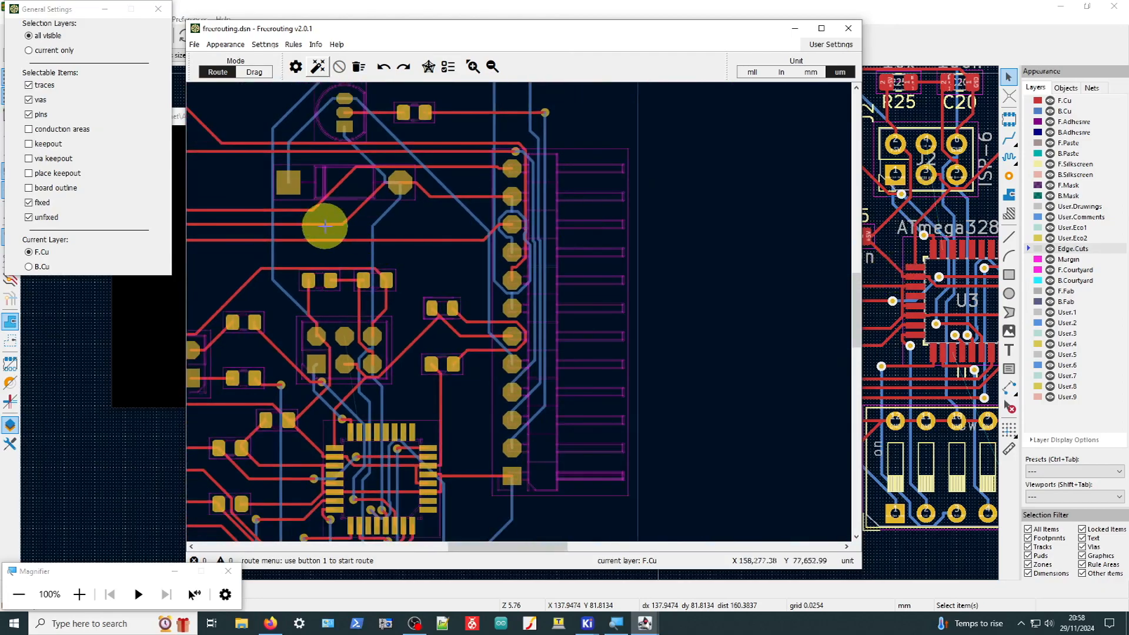
scroll(261, 294, down, 1)
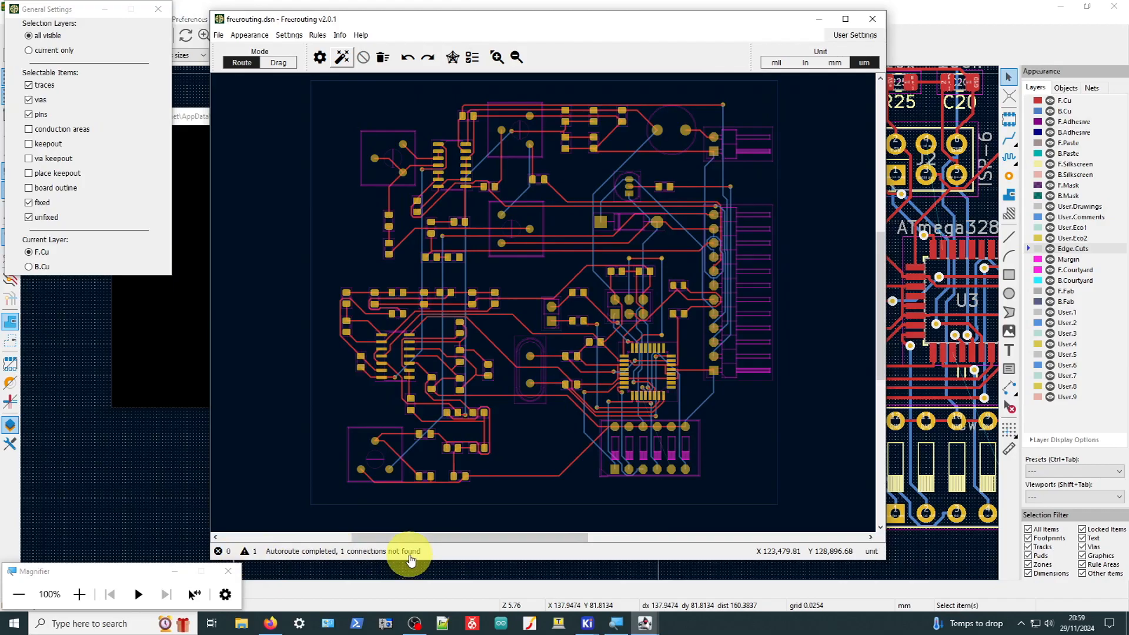
Read the Freerouting log and examine the new tracks around the ISP header and the microcontroller
click(410, 559)
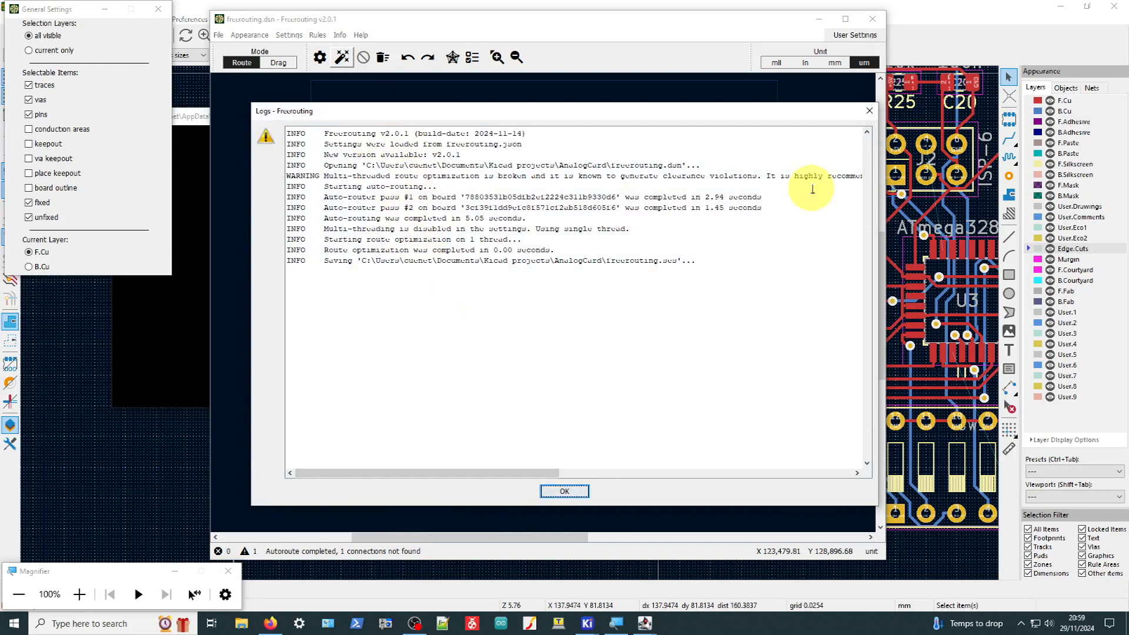
click(870, 111)
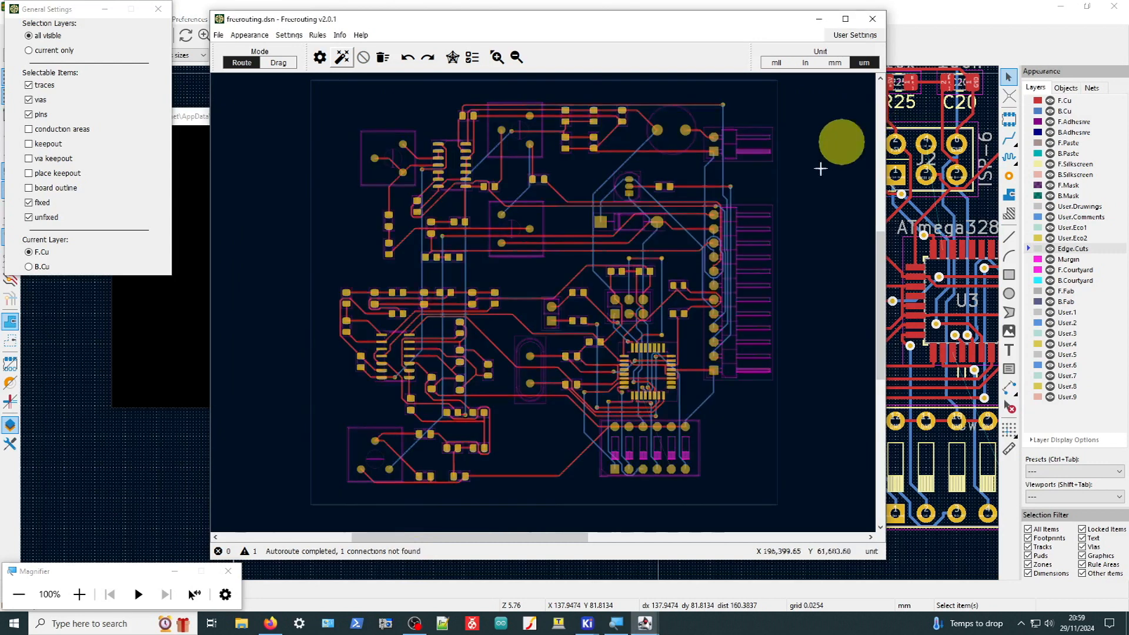
scroll(626, 355, up, 5)
scroll(630, 355, up, 1)
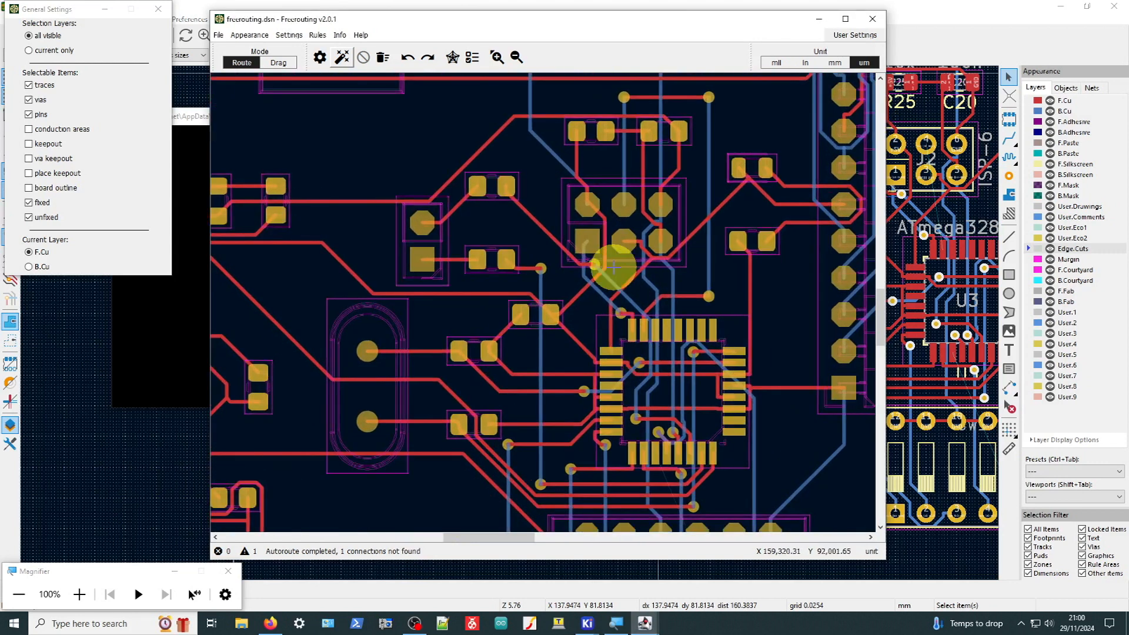
scroll(613, 266, down, 1)
scroll(601, 274, down, 2)
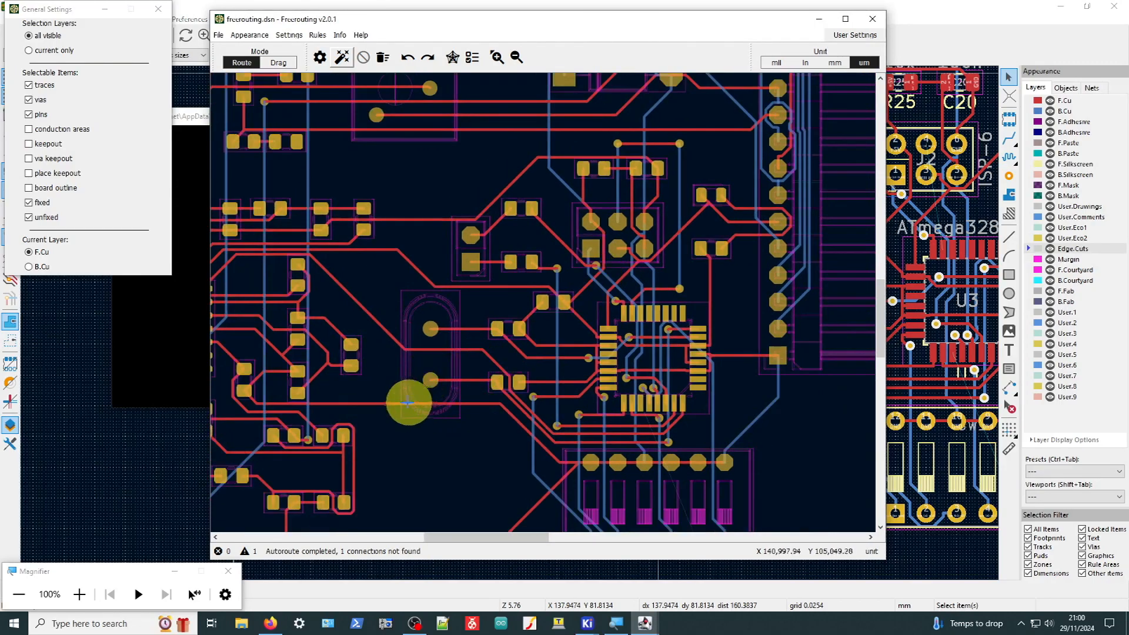
scroll(614, 227, up, 3)
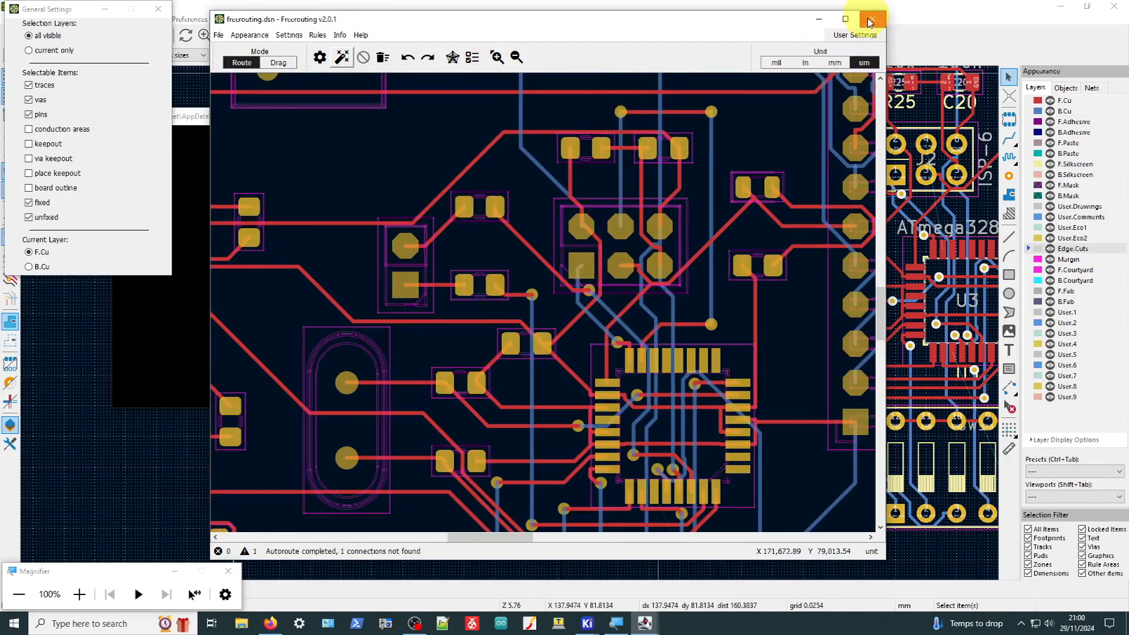
Close Freerouting to bring the routing back into the PCB Editor, and inspect the new tracks around J2
click(872, 24)
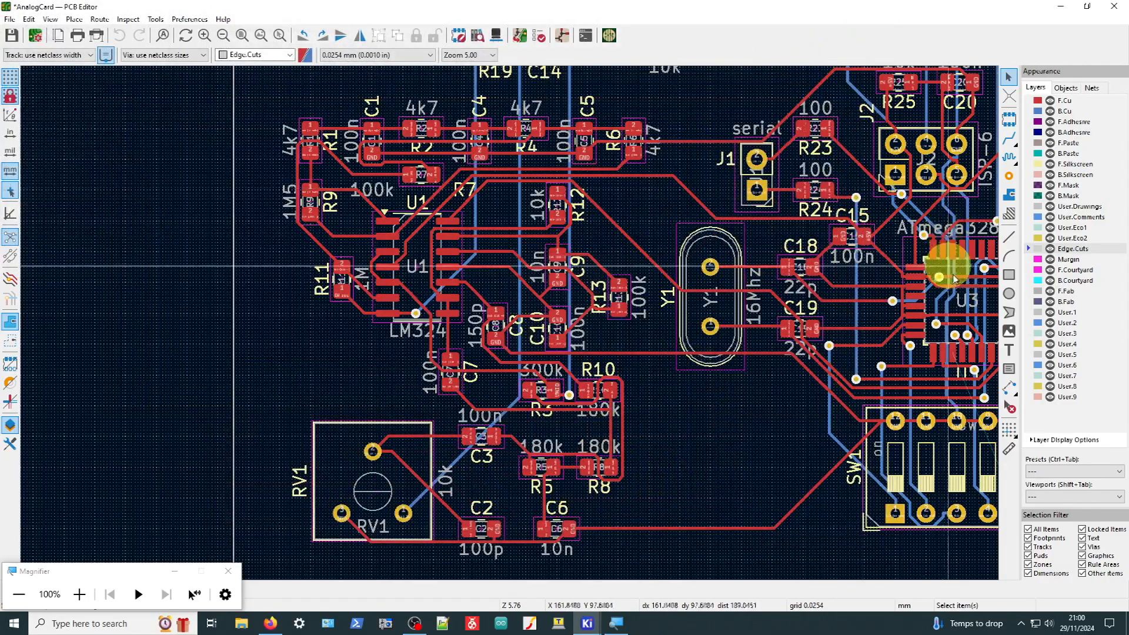
scroll(949, 253, down, 2)
scroll(491, 315, up, 4)
scroll(478, 191, down, 2)
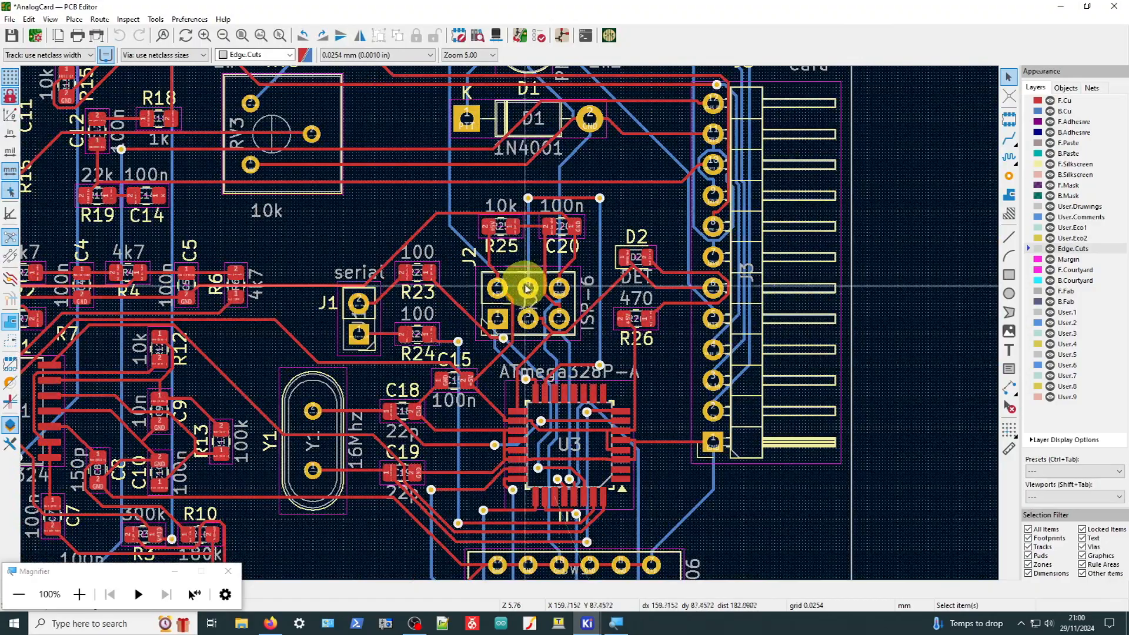
scroll(511, 284, up, 2)
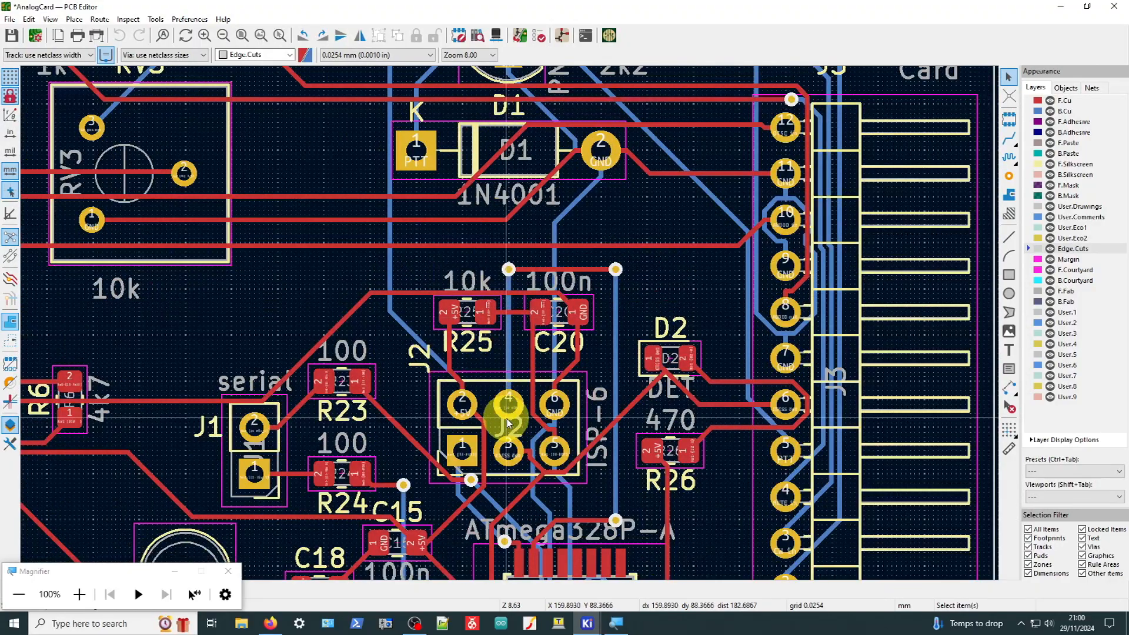
click(463, 453)
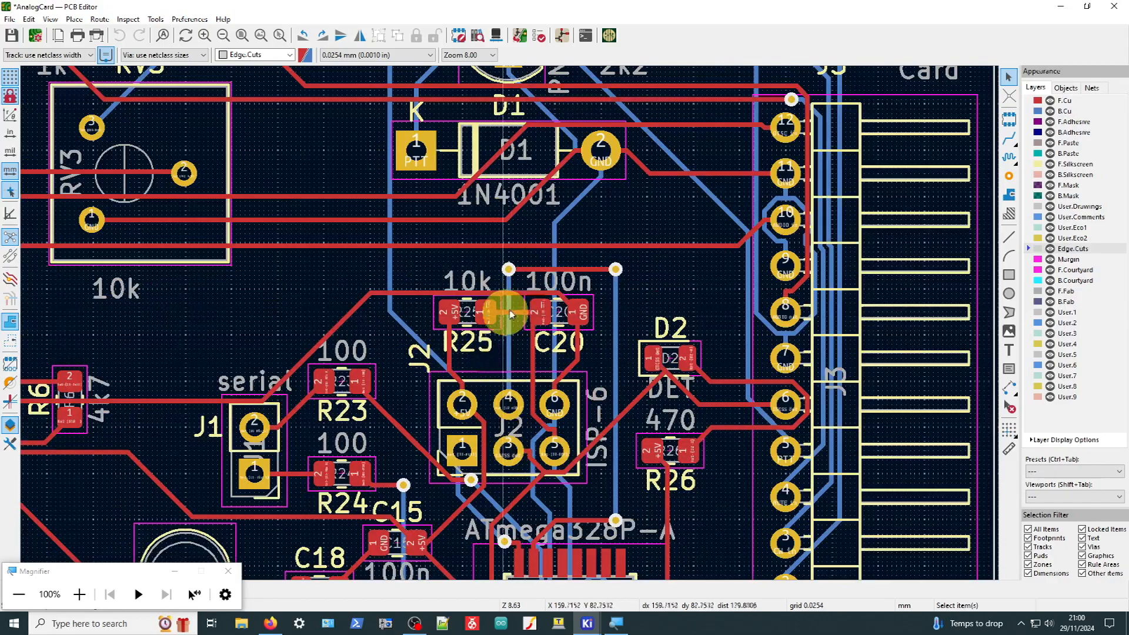
scroll(509, 323, down, 3)
scroll(510, 324, up, 2)
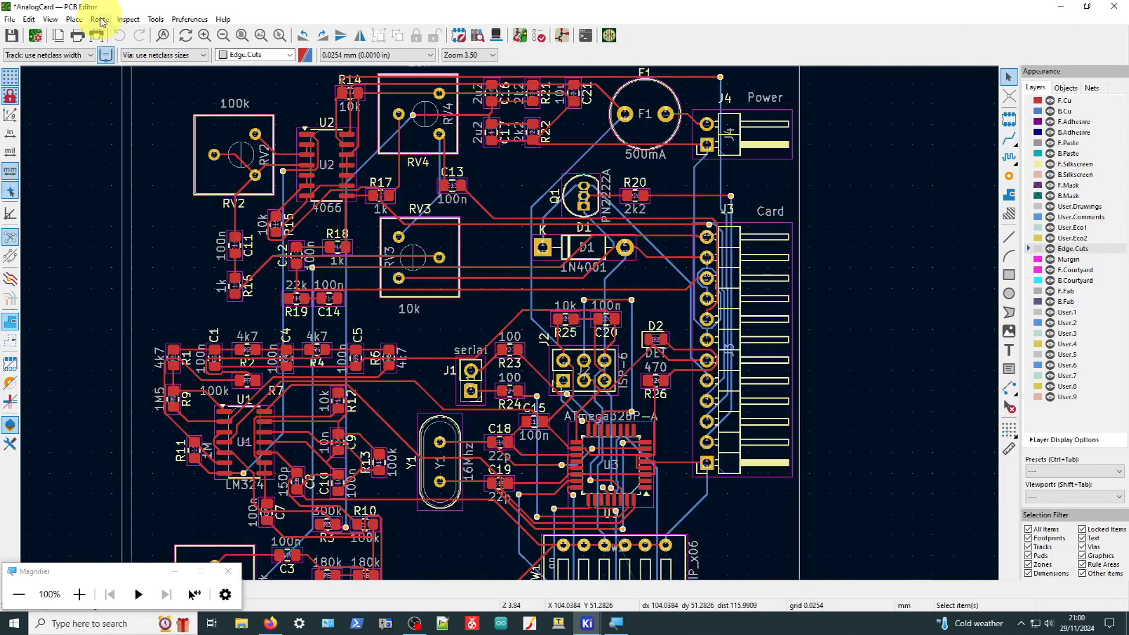
Run the Design Rules Checker on the board and review its unconnected items
click(128, 19)
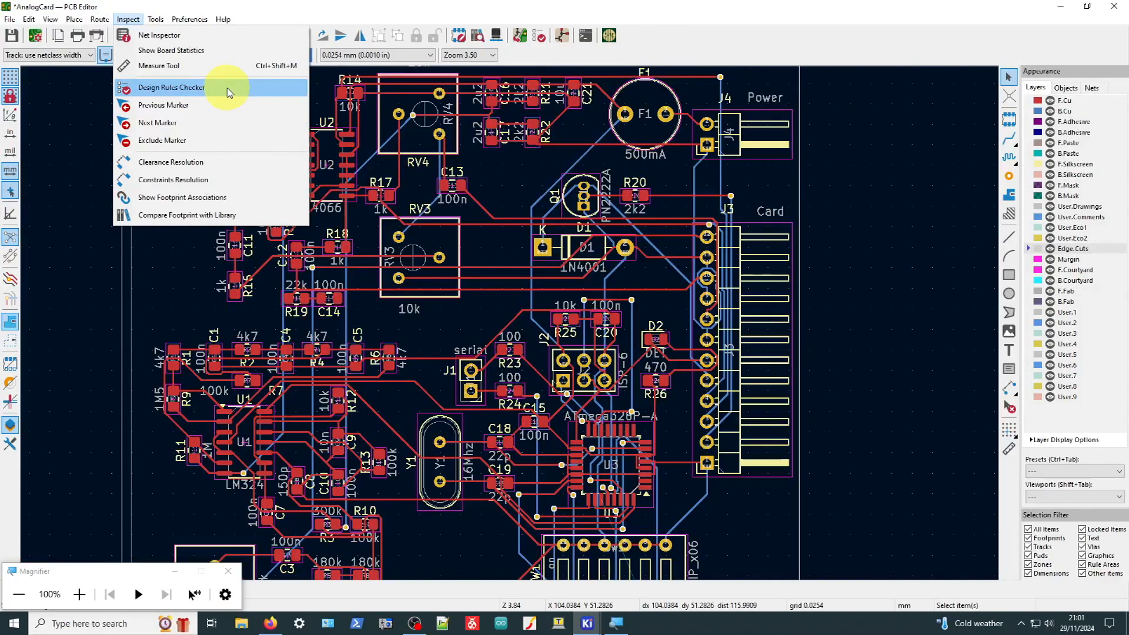
click(212, 93)
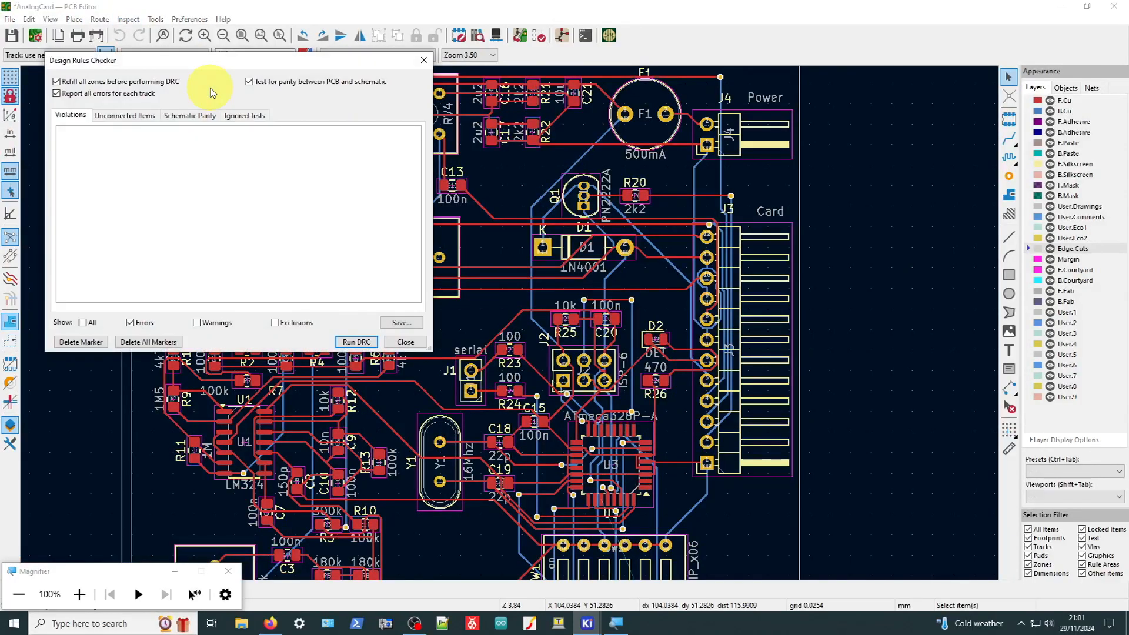
drag(210, 66, 289, 93)
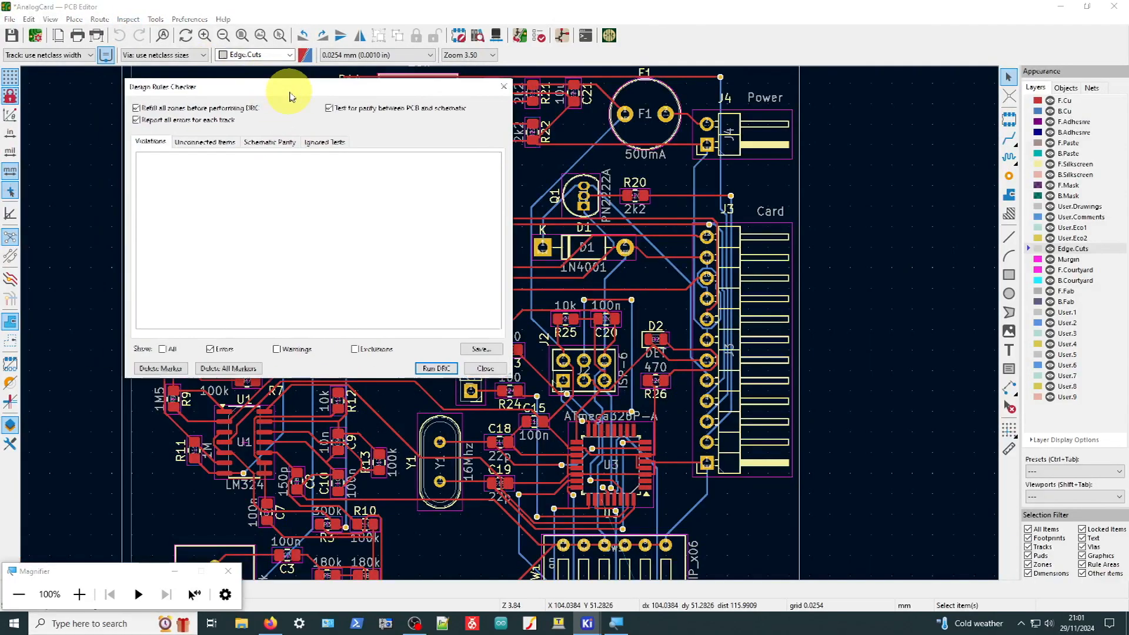
click(444, 372)
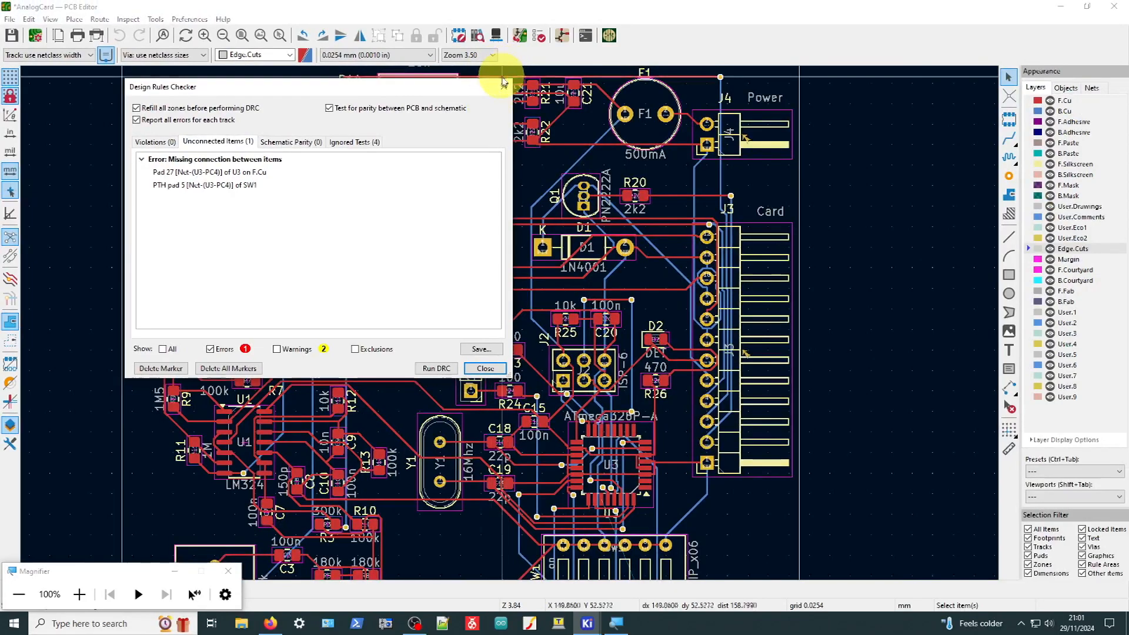
click(827, 2)
Examine the unrouted Net-(U3-PC4) pad 27 on the lower edge of U3 and the tracks surrounding it
scroll(612, 461, up, 3)
scroll(510, 328, up, 2)
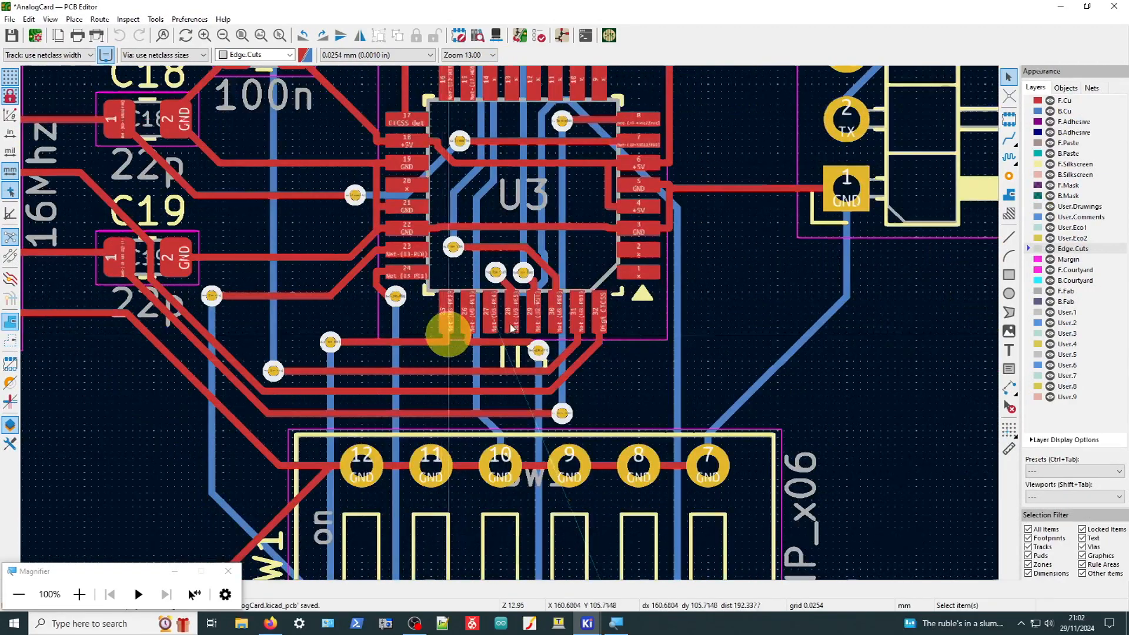
scroll(448, 335, up, 2)
scroll(618, 371, up, 1)
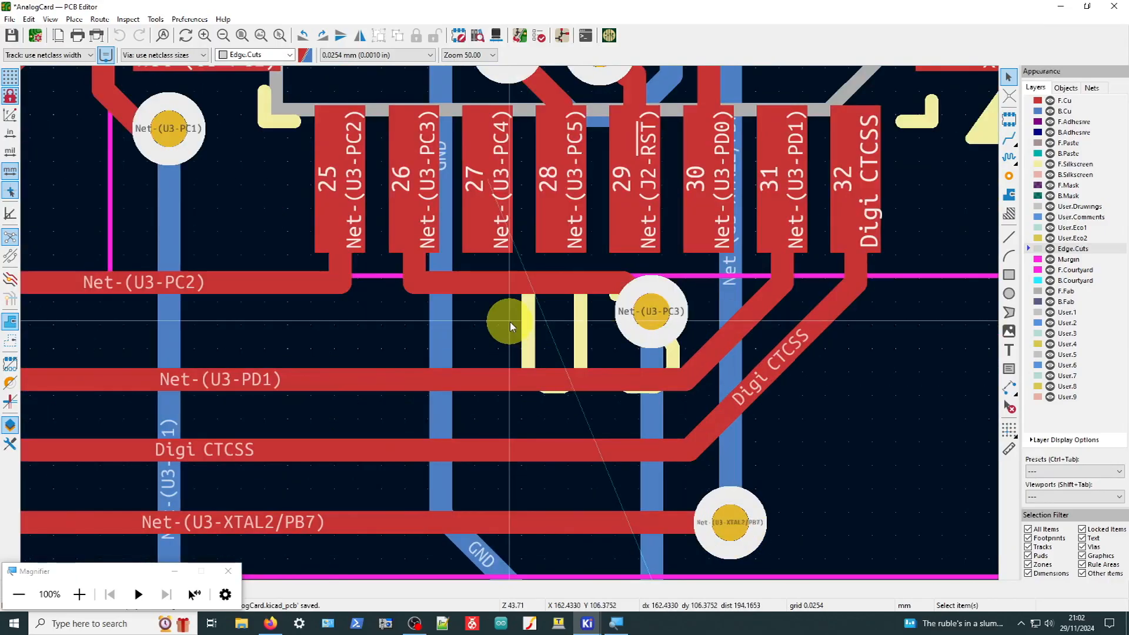
scroll(510, 323, down, 1)
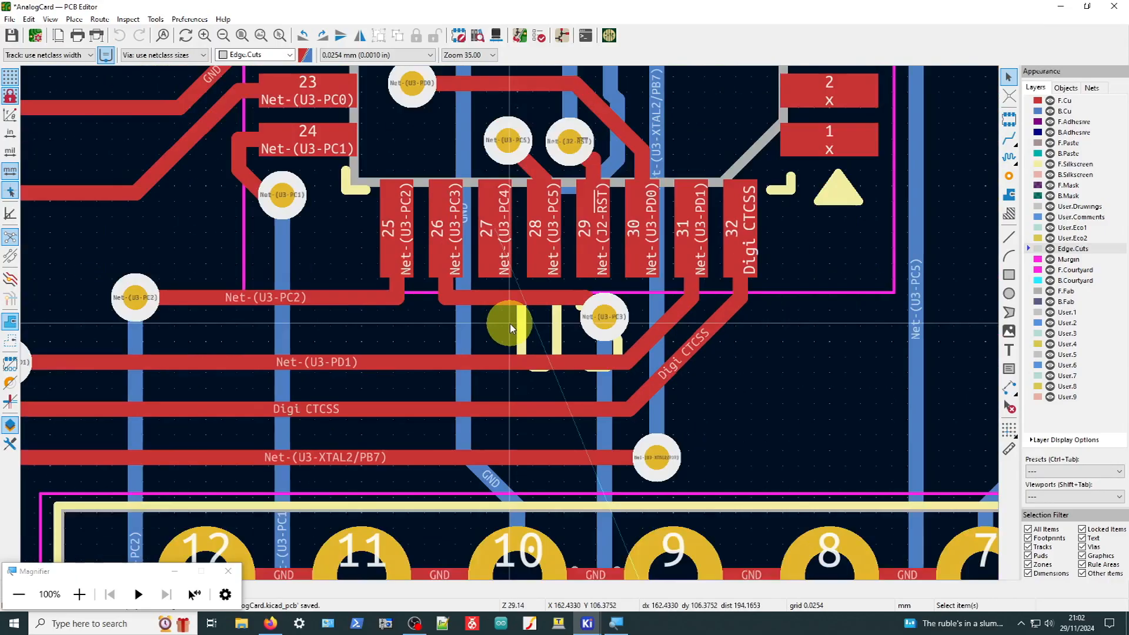
Reopen the Design Rules Checker and review the Unconnected Items results
click(103, 22)
mouse_move(129, 26)
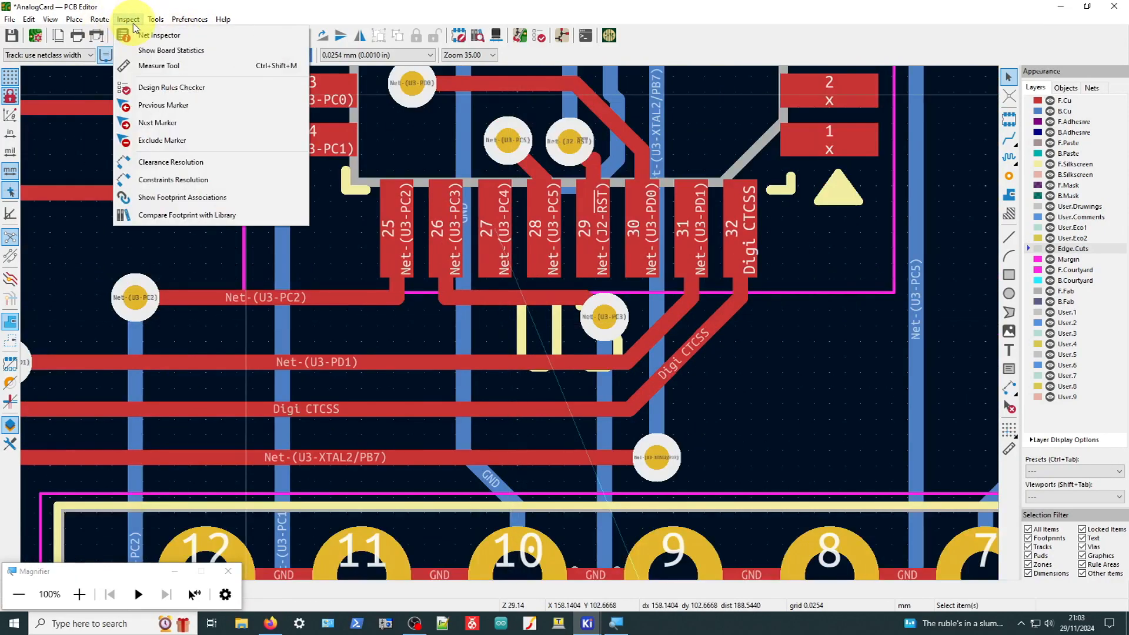
click(165, 88)
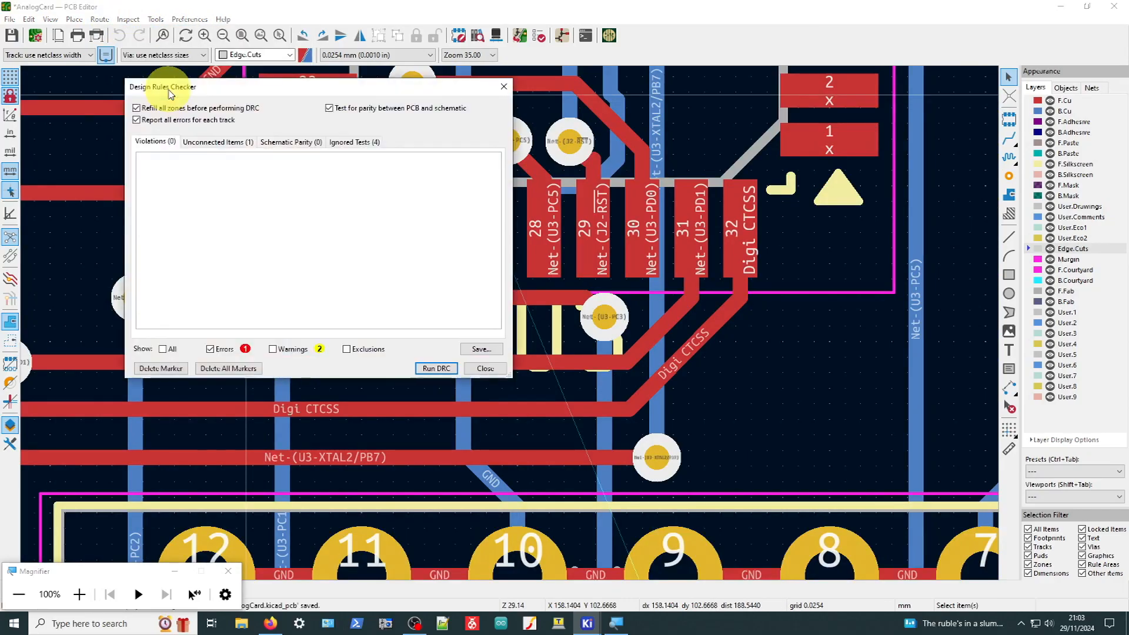
click(224, 143)
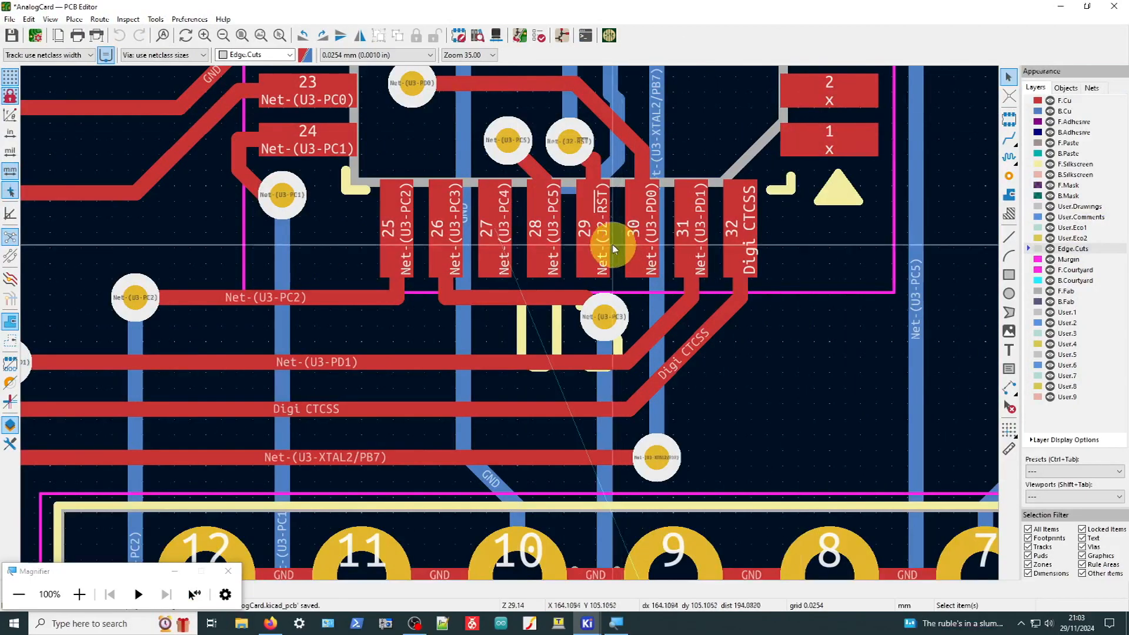
Follow the missing connection from pad 27 of U3 to pad 5 of SW1
scroll(612, 244, up, 2)
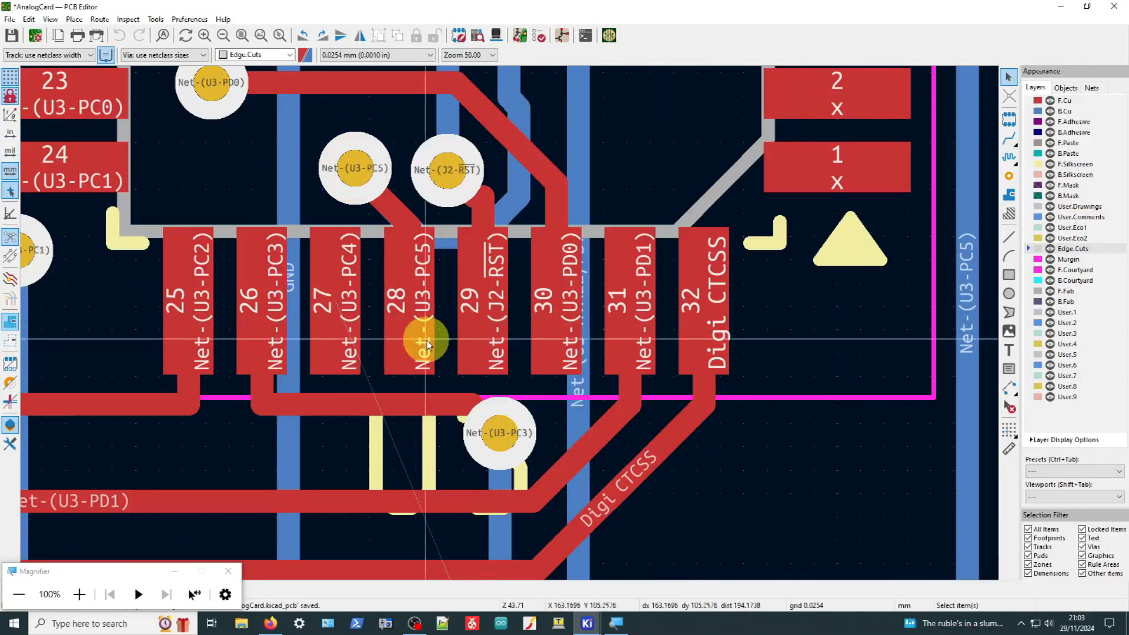
scroll(416, 453, down, 2)
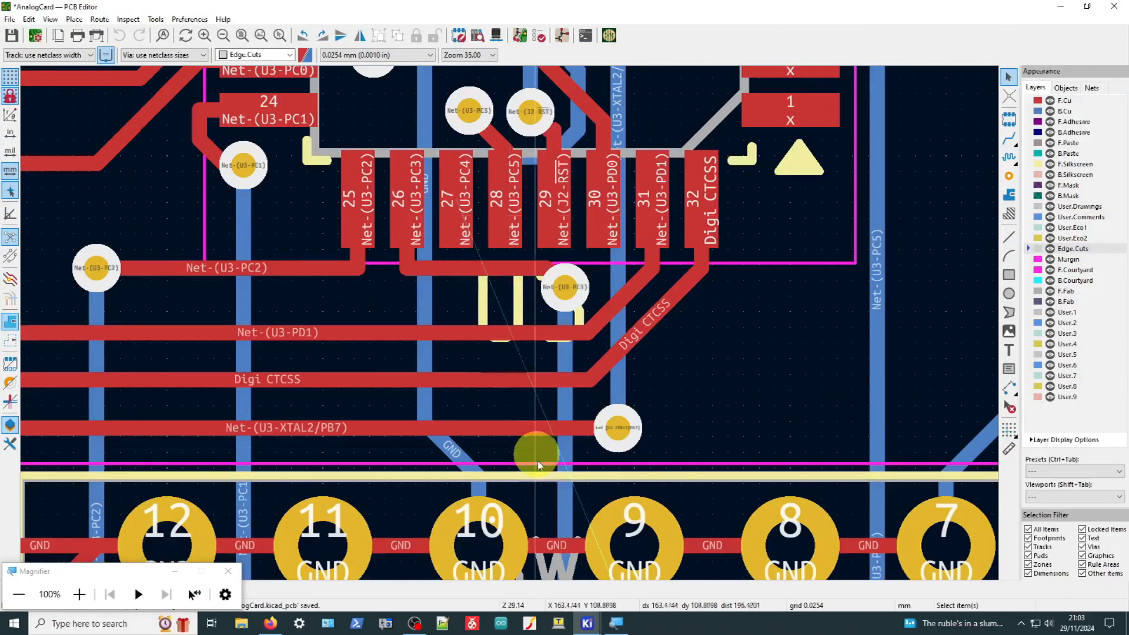
scroll(486, 322, down, 2)
scroll(486, 357, up, 1)
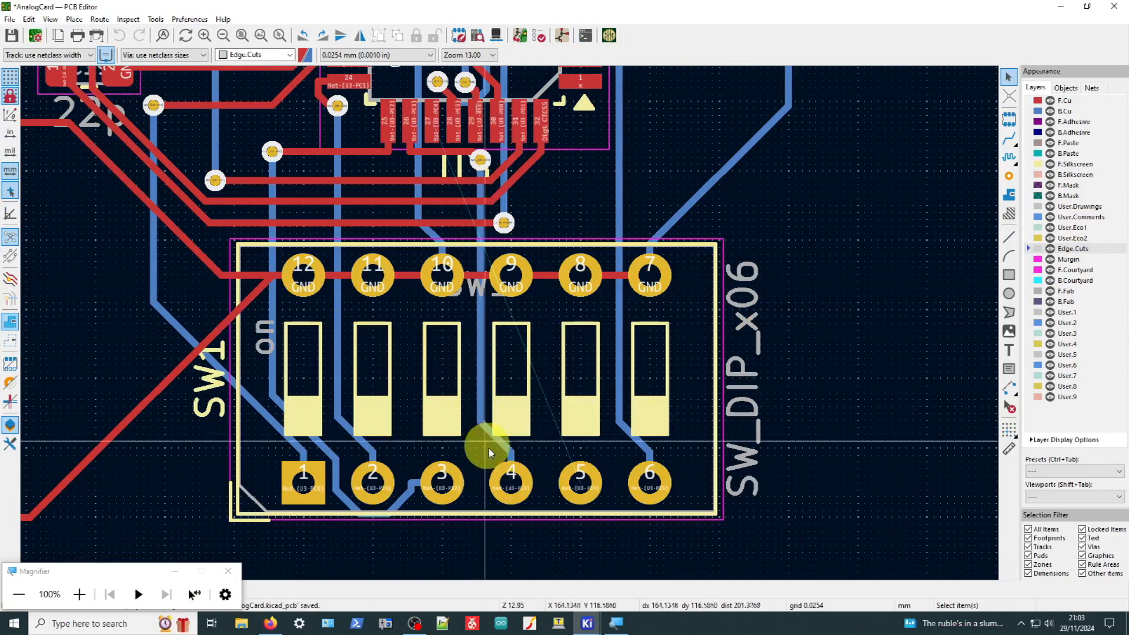
Rotate the SW1 DIP switch footprint by 180 degrees so that pads 1 to 6 face U3
scroll(510, 328, up, 3)
scroll(509, 324, down, 5)
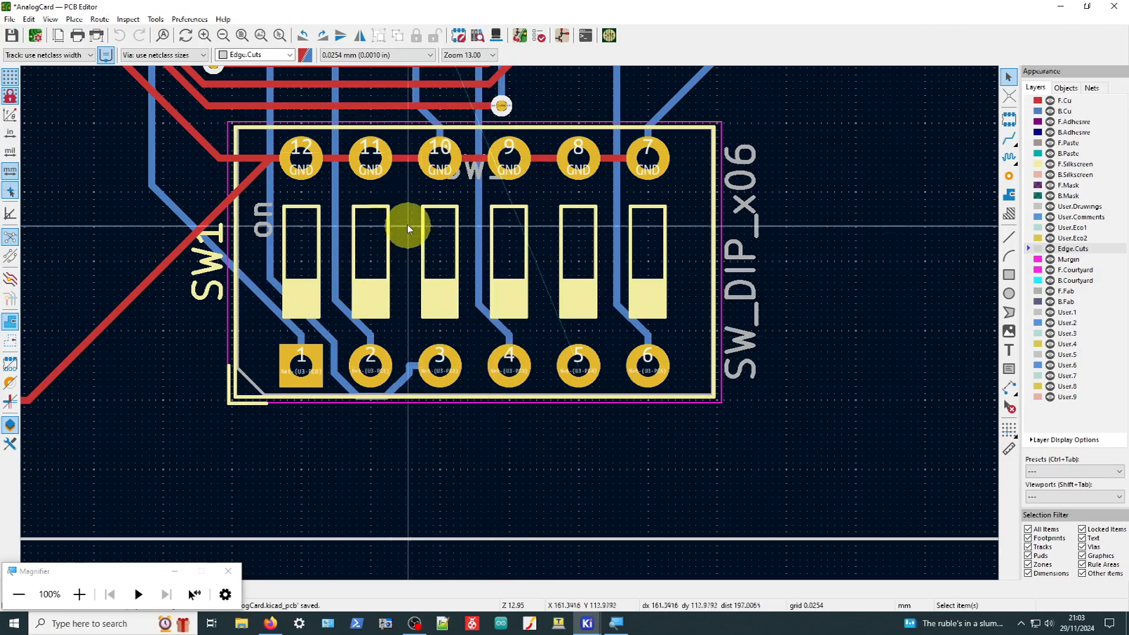
scroll(512, 320, down, 5)
scroll(510, 323, up, 5)
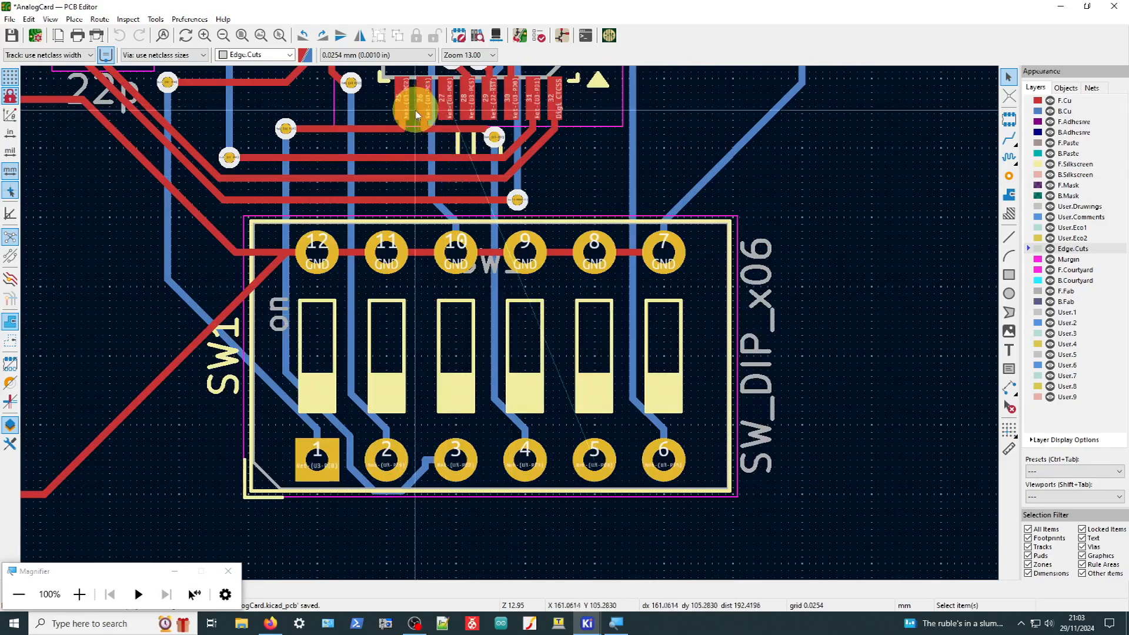
scroll(415, 105, up, 2)
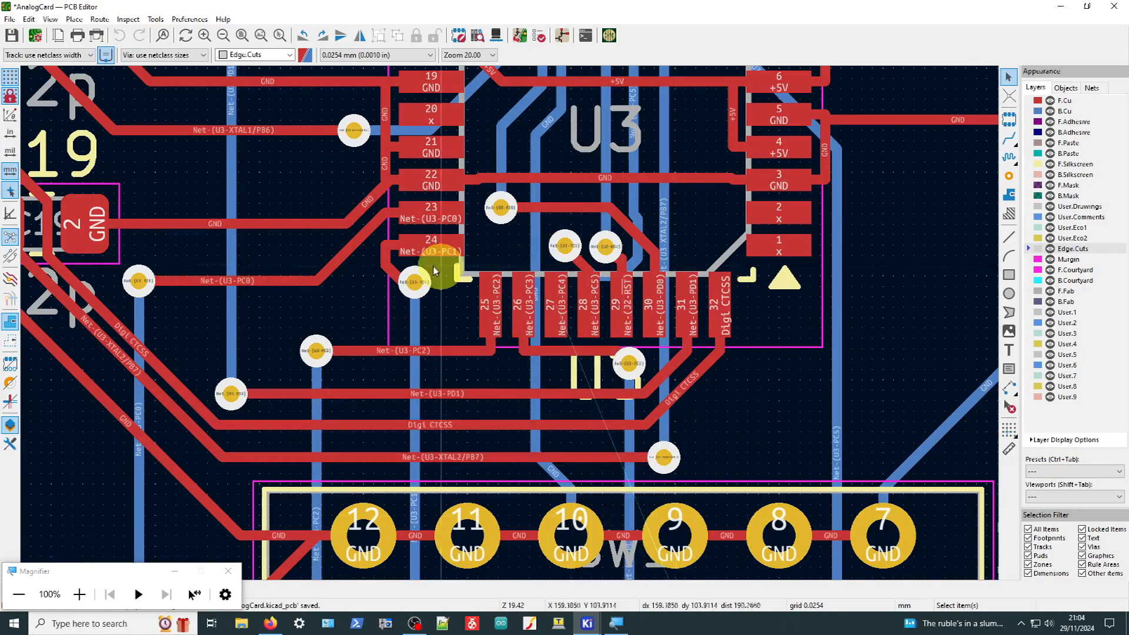
scroll(556, 407, down, 5)
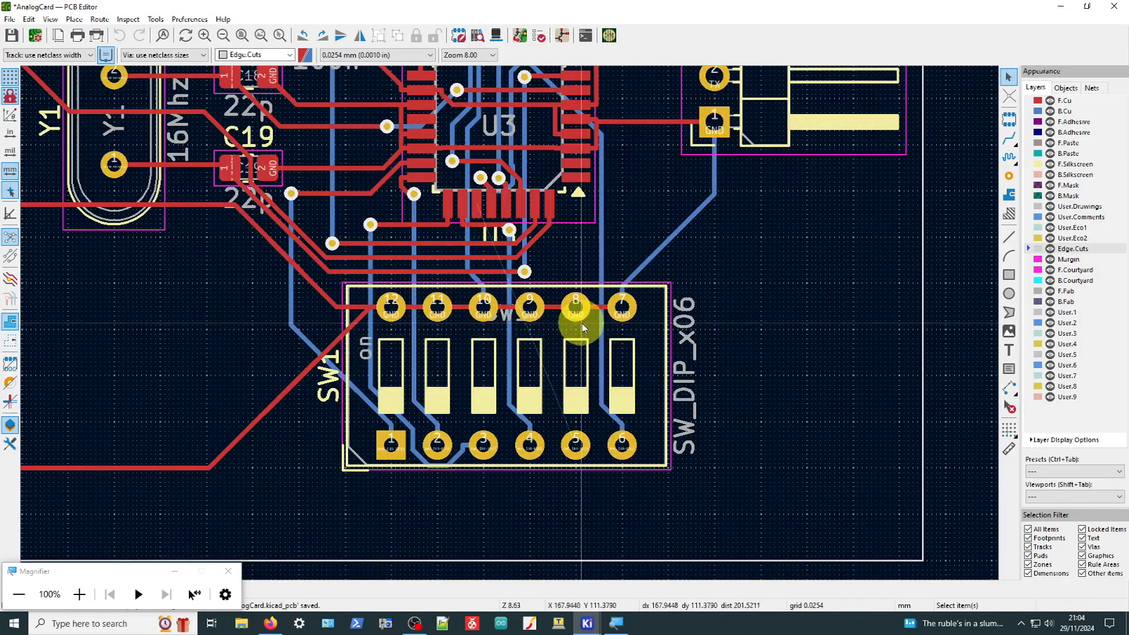
click(671, 302)
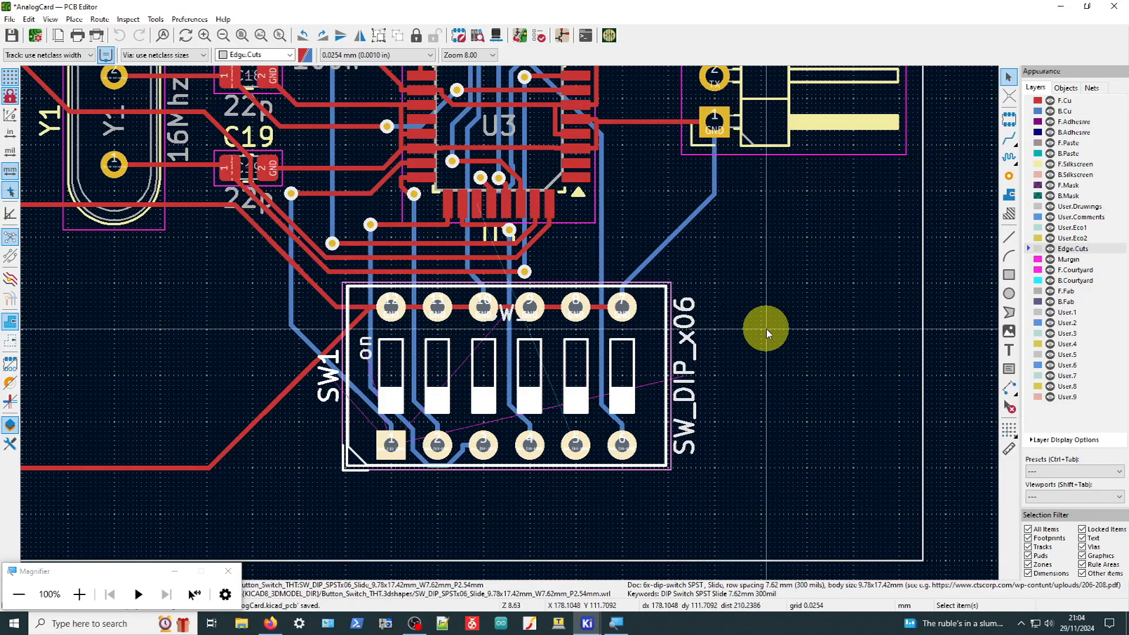
key(r)
key(r)
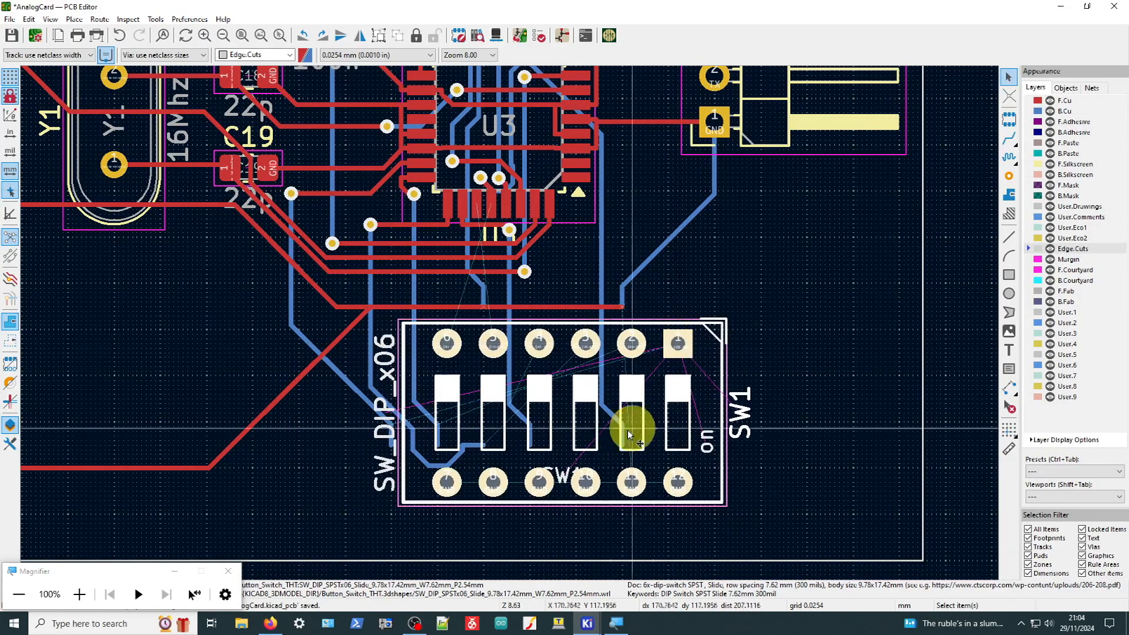
Move the rotated SW1 footprint slightly so that it sits beneath U3, clear of the lower board edge
scroll(552, 505, up, 5)
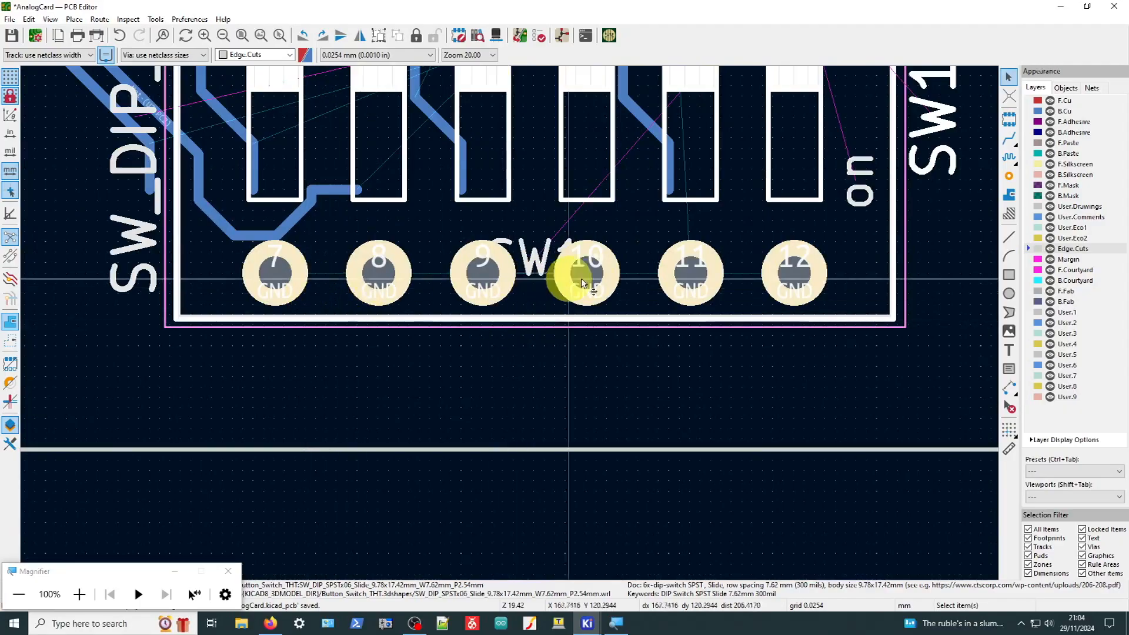
scroll(584, 183, down, 5)
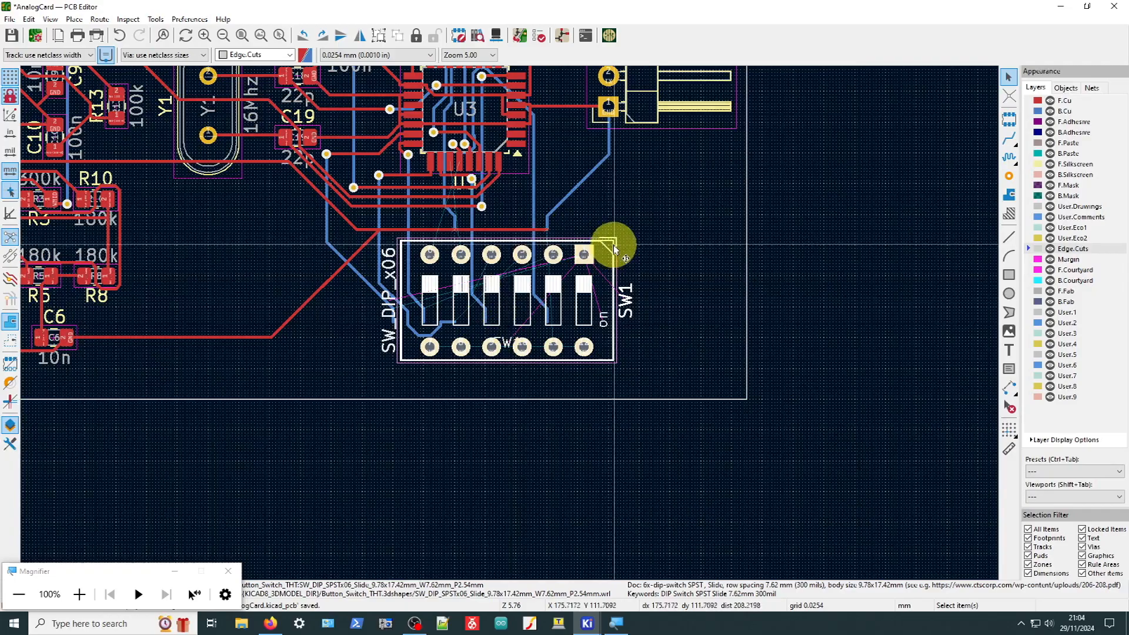
key(m)
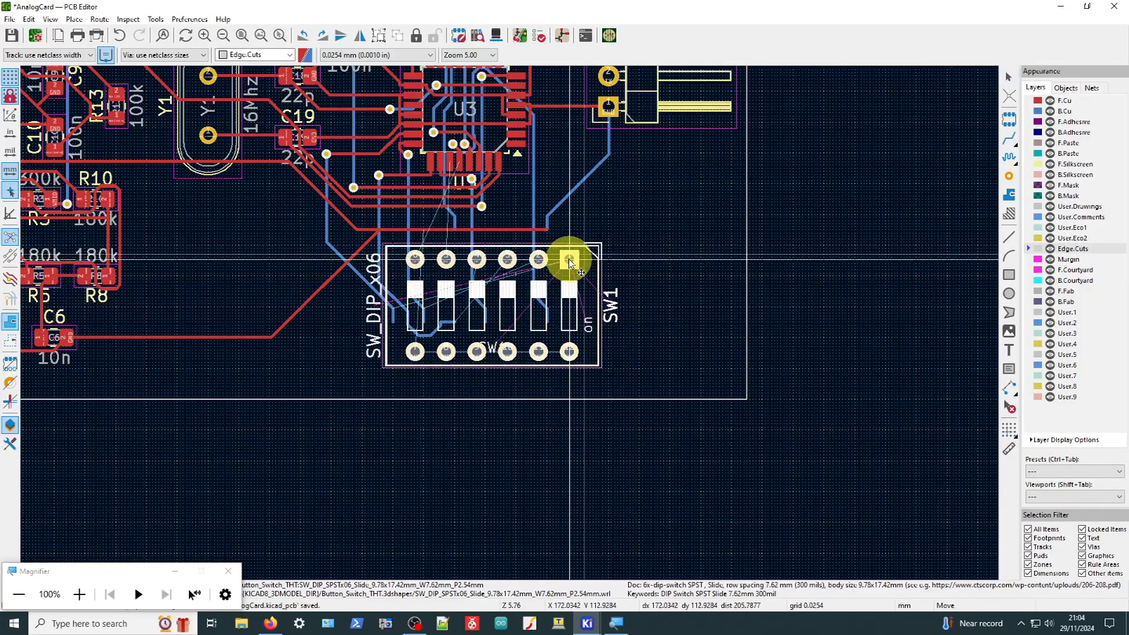
click(570, 263)
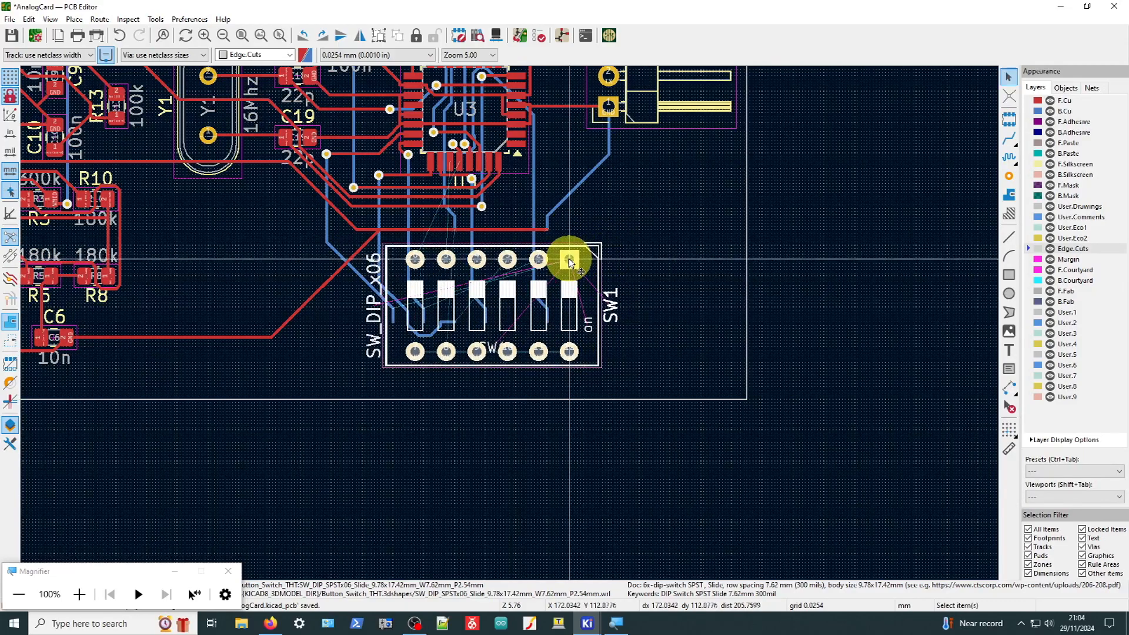
Autoroute the board with Freerouting and inspect the resulting tracks around the rotated SW1
click(608, 36)
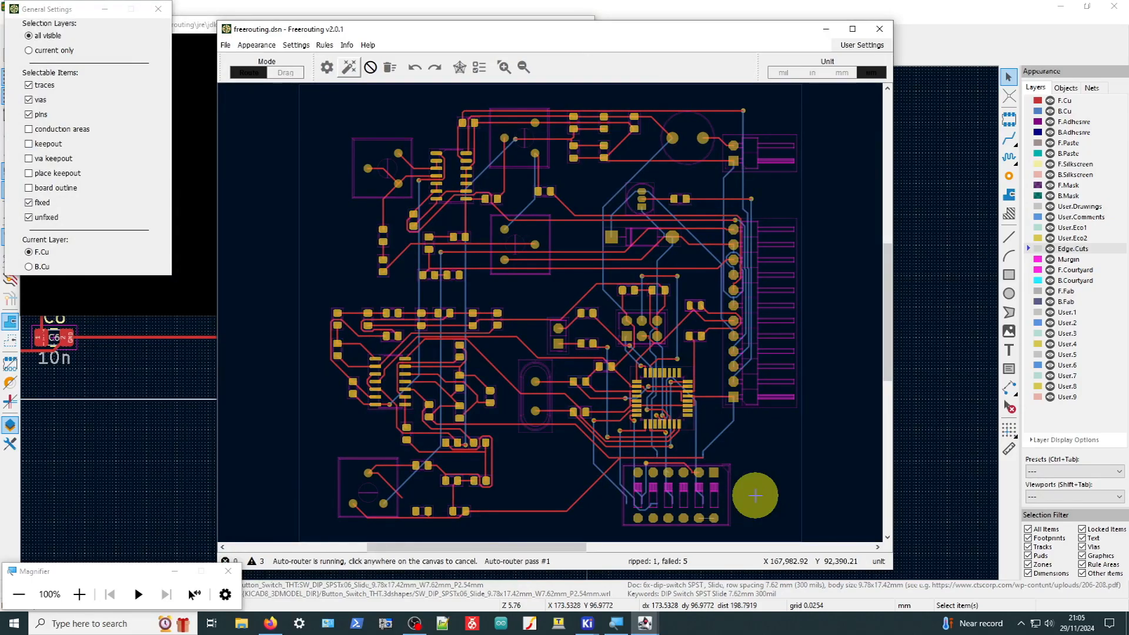
scroll(694, 498, up, 2)
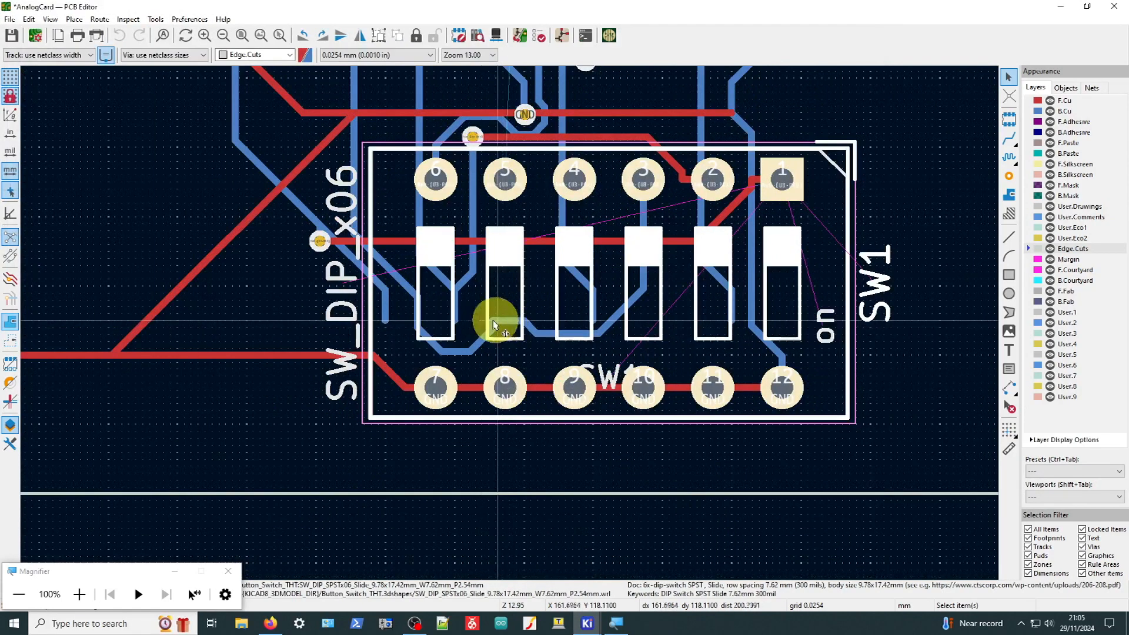
scroll(509, 315, down, 3)
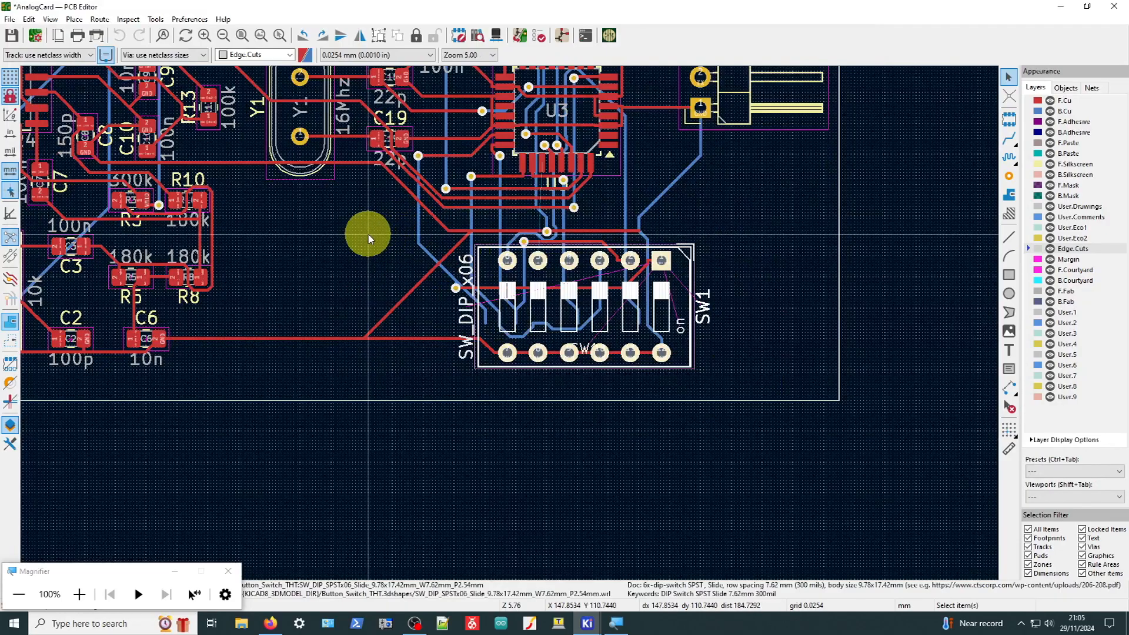
Delete all unlocked tracks and vias on all layers with Global Deletions
click(11, 19)
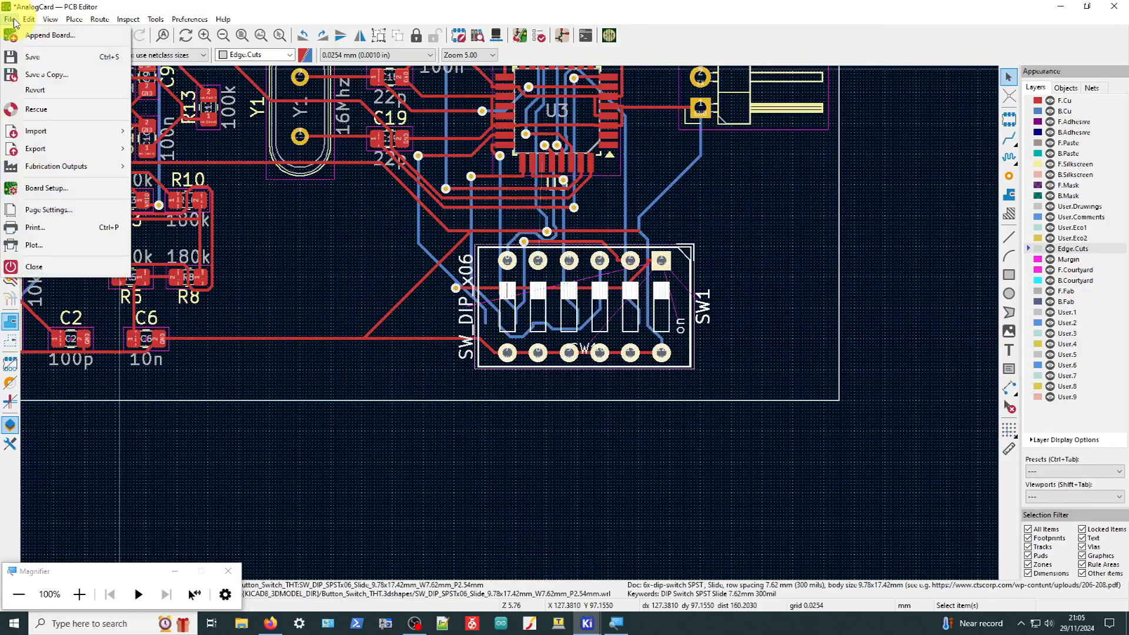
mouse_move(28, 19)
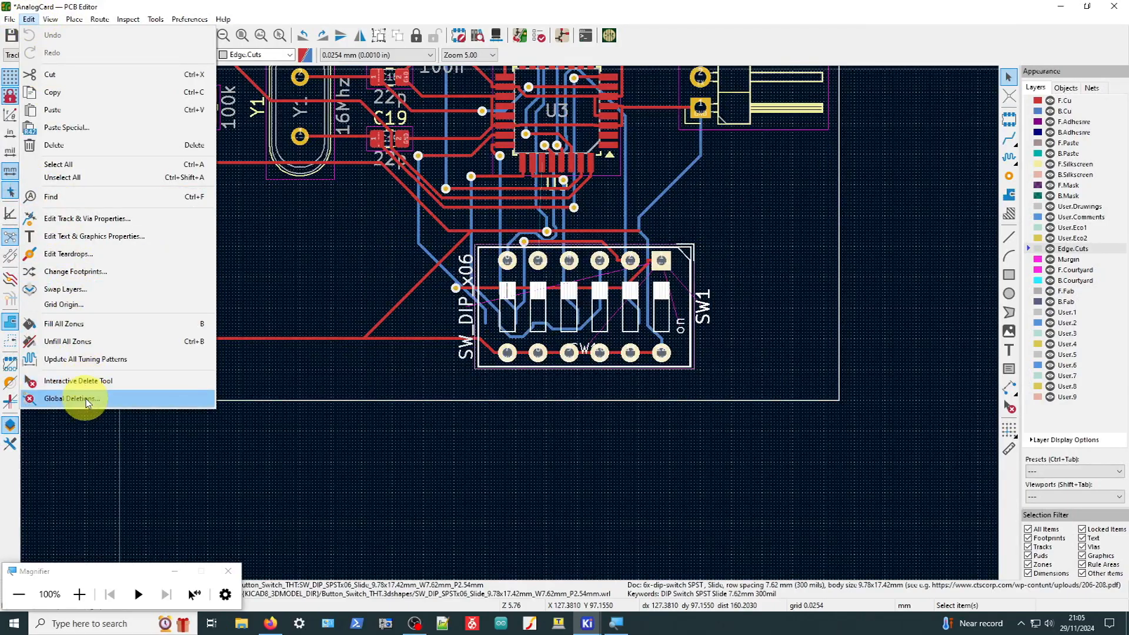
click(109, 403)
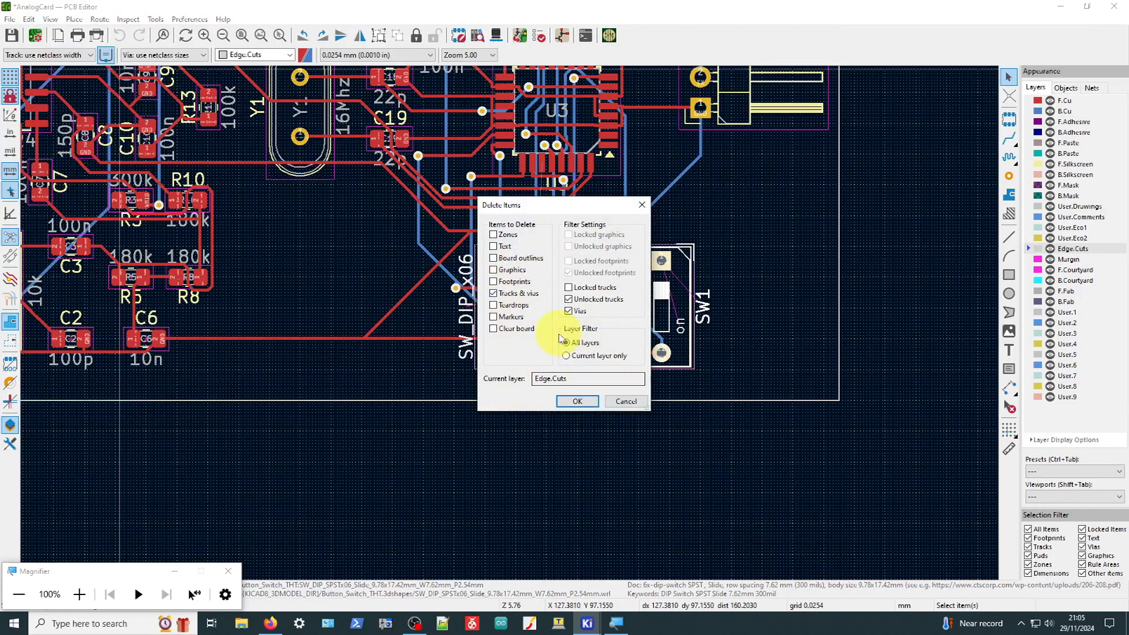
click(581, 401)
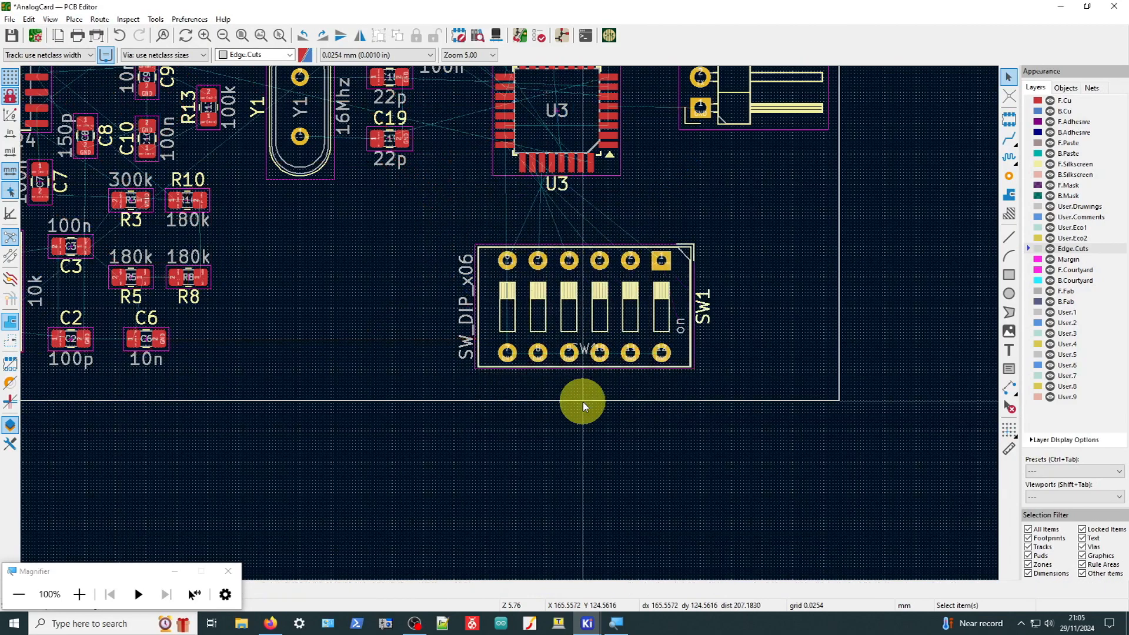
Rotate SW1 to a vertical orientation with pad 1 at its upper left, and place it directly below the pin header
scroll(371, 276, up, 3)
scroll(509, 324, down, 1)
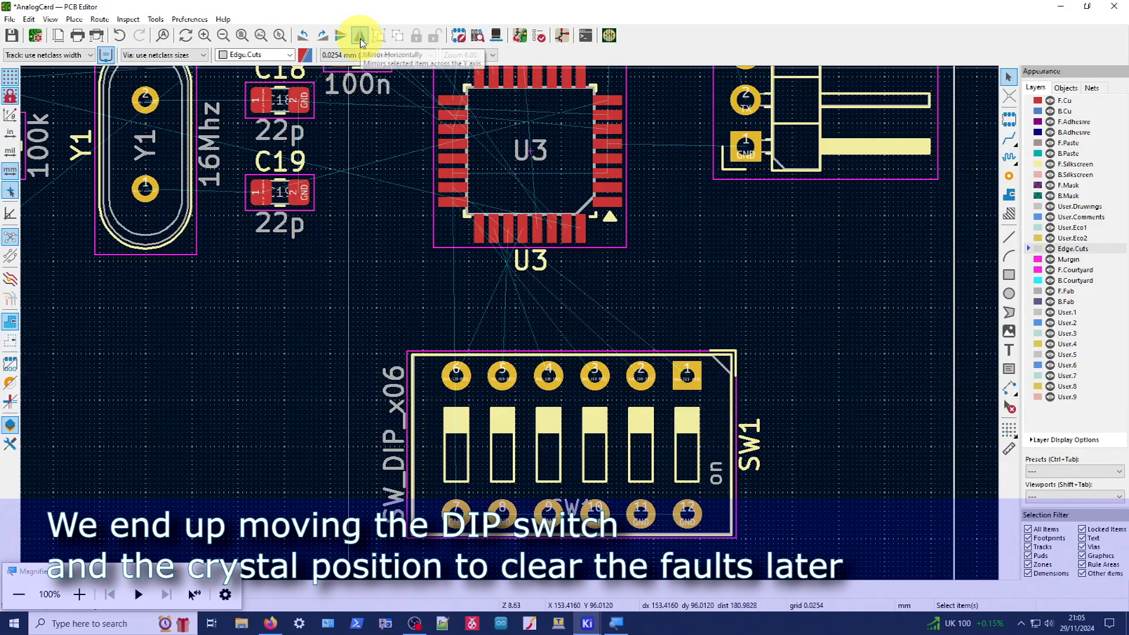
click(707, 375)
drag(707, 375, 640, 374)
key(r)
drag(782, 342, 859, 239)
key(r)
key(r)
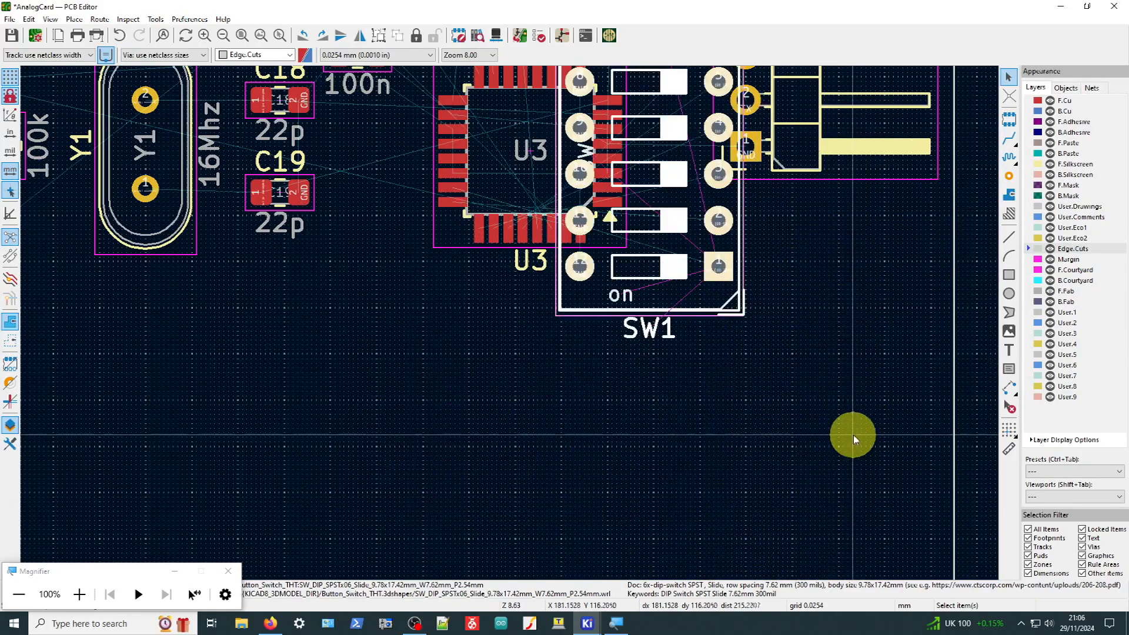
drag(591, 92, 205, 319)
key(Escape)
Shift SW1 slightly away from the right board edge towards U3 and save the board
scroll(492, 319, down, 3)
scroll(509, 323, up, 2)
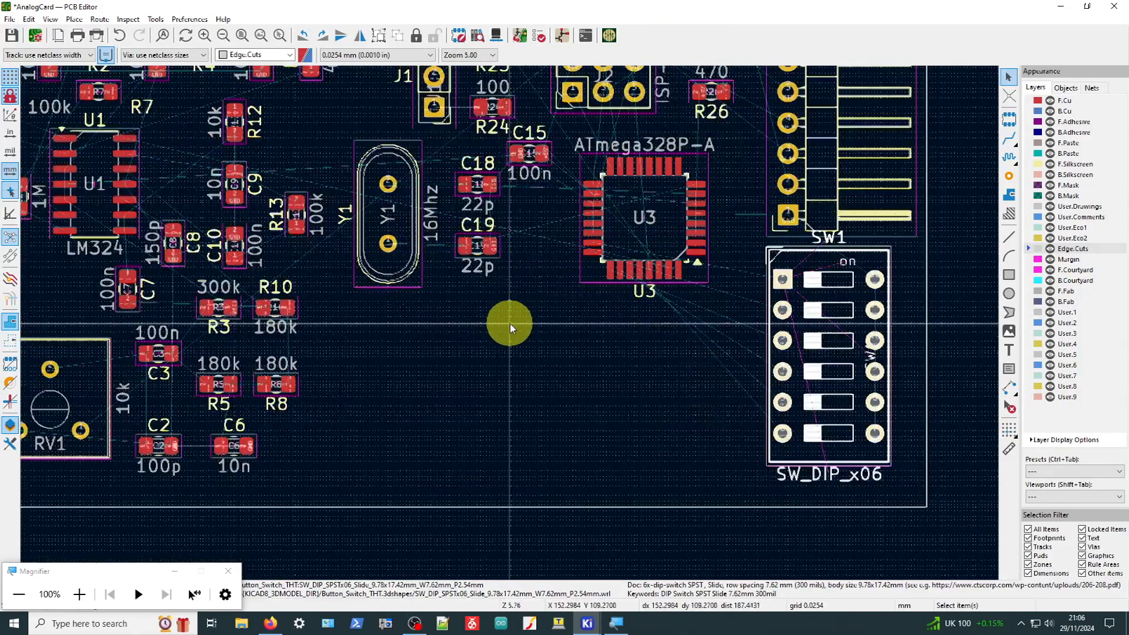
drag(782, 280, 748, 286)
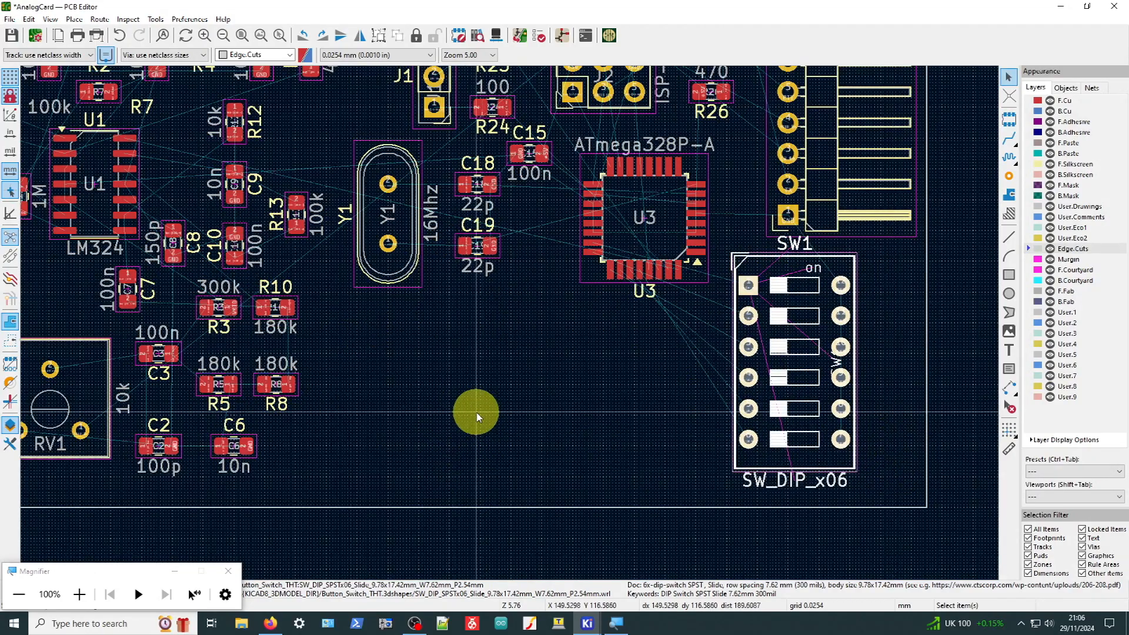
click(13, 36)
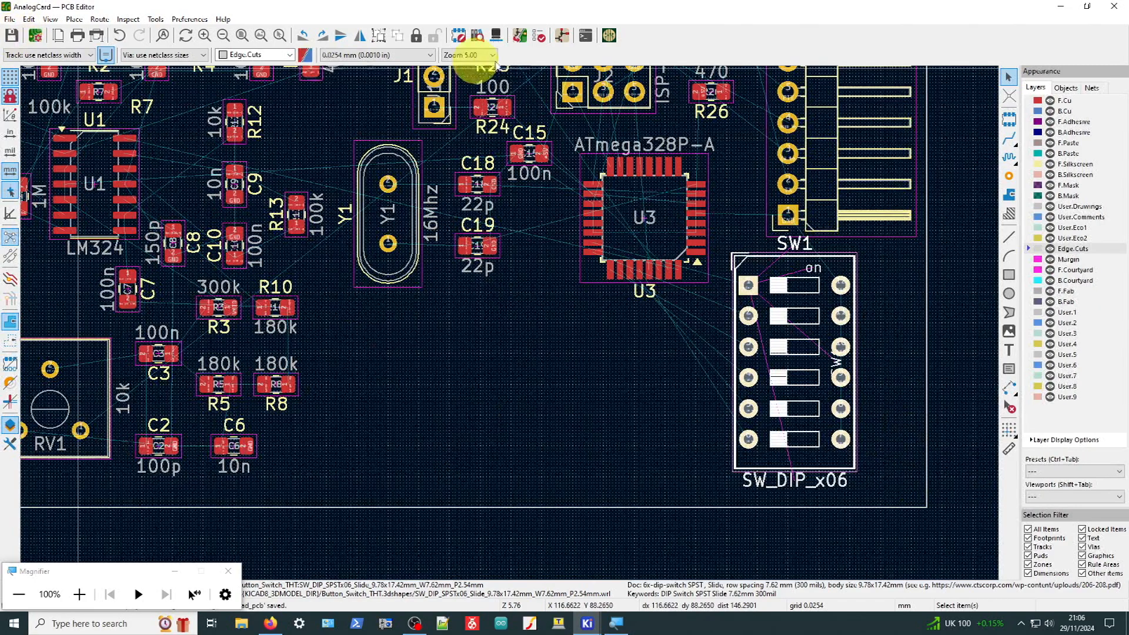
Autoroute the board with Freerouting for the vertical SW1 placement and inspect the tracks between U3 and SW1
click(609, 36)
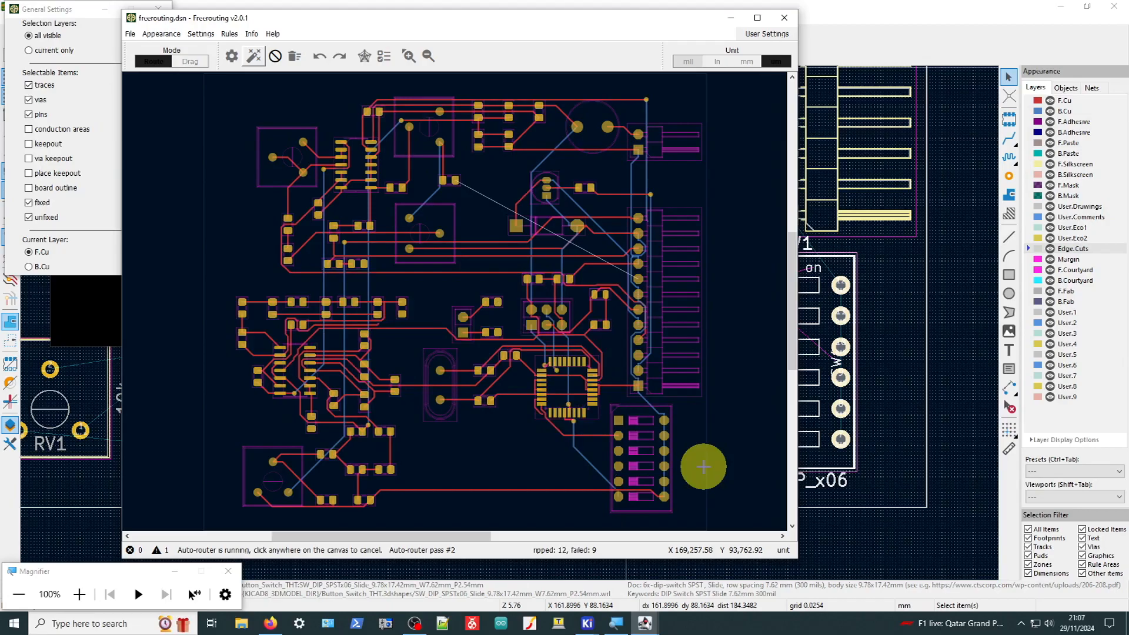
scroll(693, 335, up, 3)
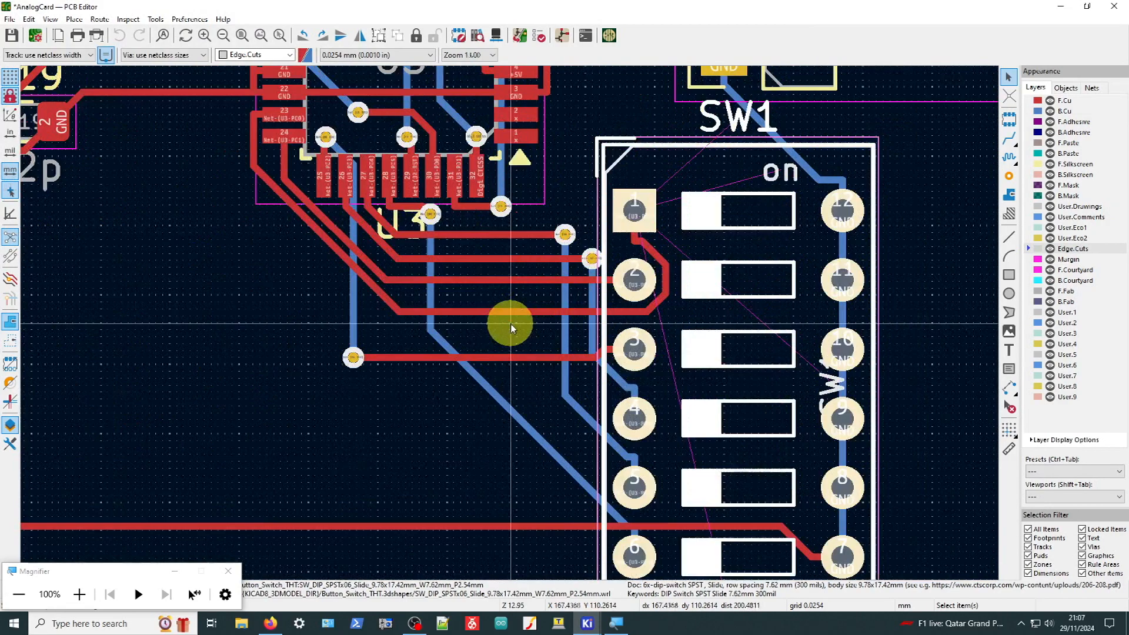
scroll(510, 323, down, 1)
scroll(510, 323, down, 1)
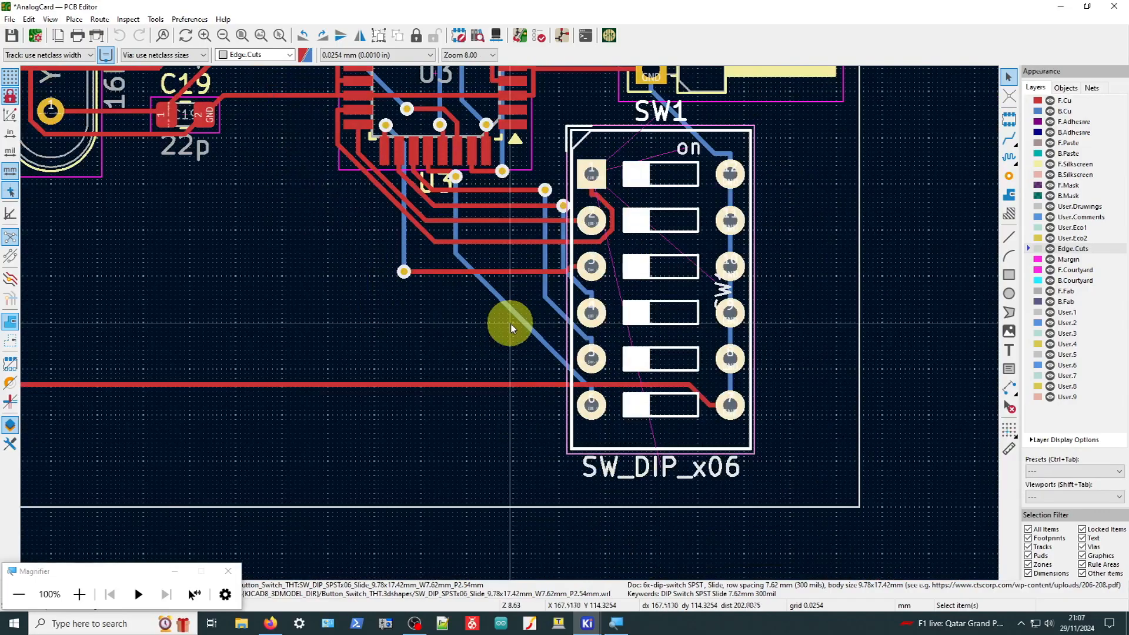
scroll(510, 304, up, 1)
scroll(421, 202, down, 1)
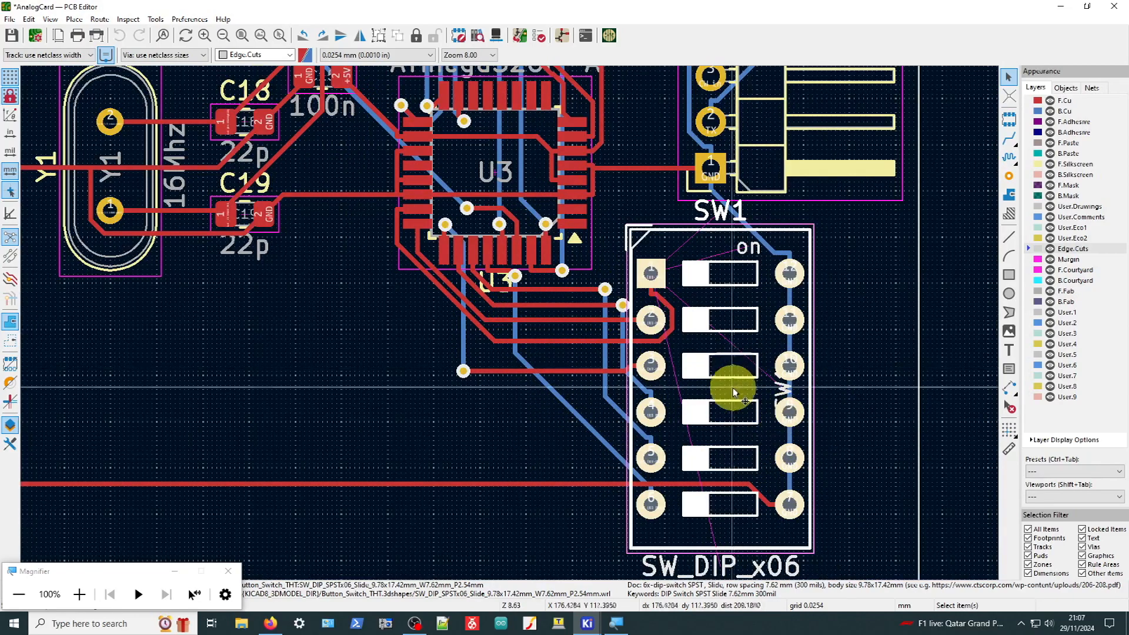
Rerun the Freerouting autorouter on the already routed board and save the board
click(609, 36)
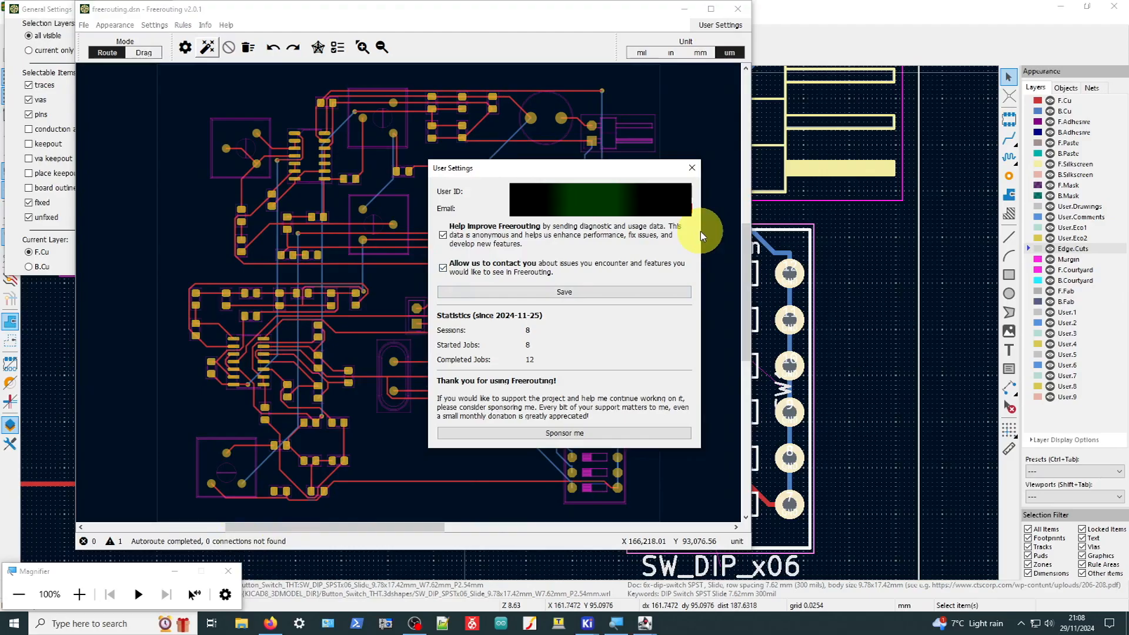
click(692, 168)
click(11, 35)
With F.Cu hidden and a 0.2540 mm grid, shift the diagonal Net-(U3-PC5) track so it runs straight into pad 6 of SW1
scroll(512, 323, up, 2)
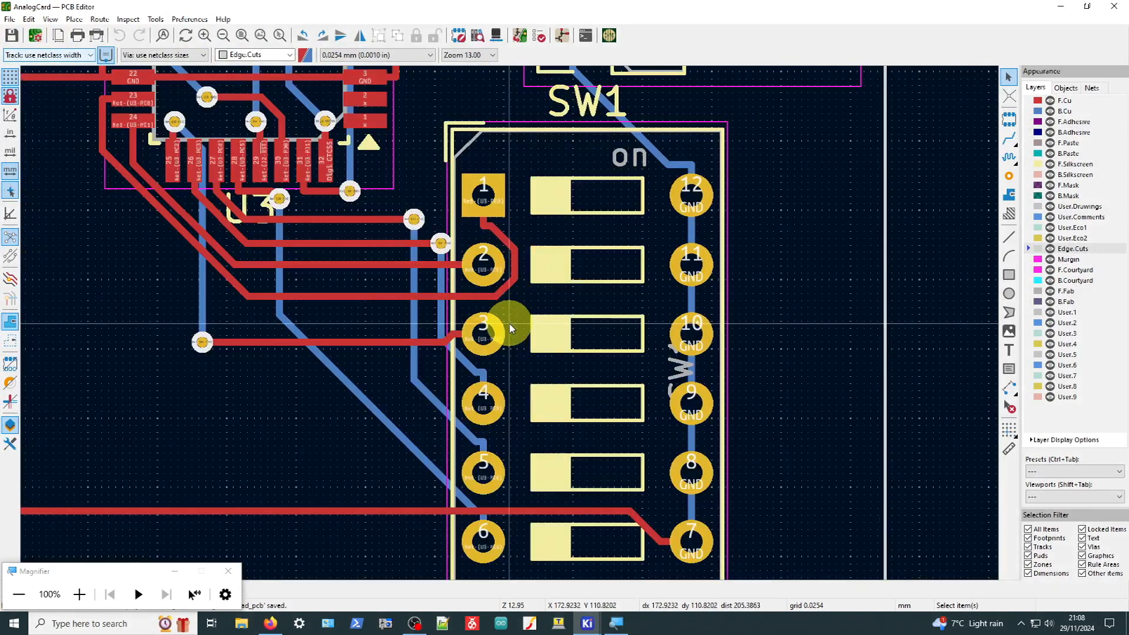
scroll(509, 324, down, 4)
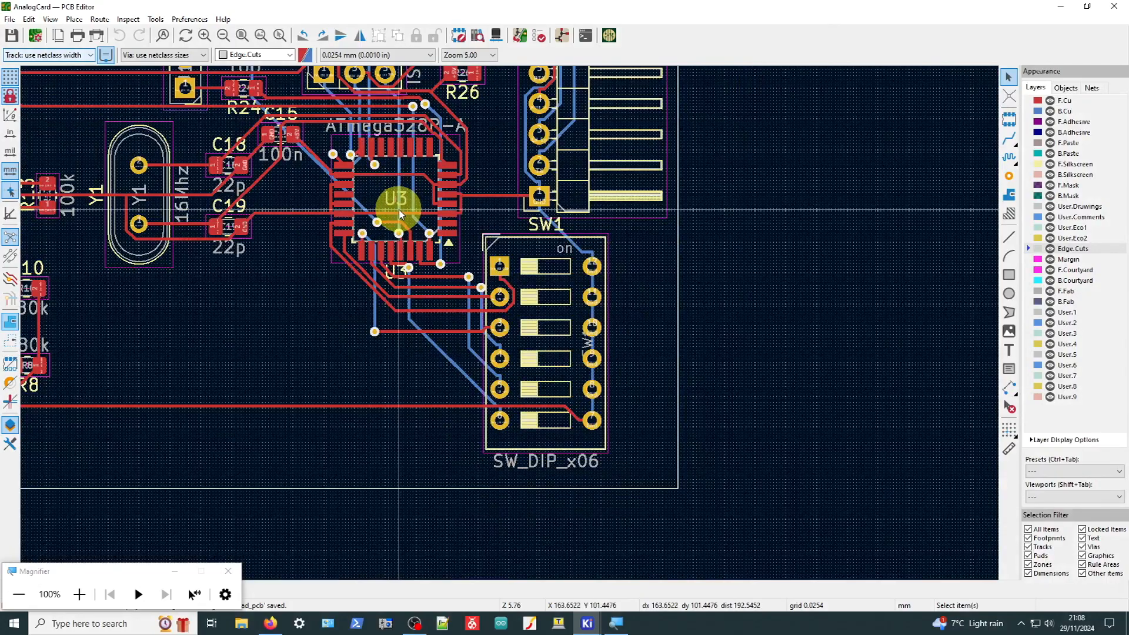
scroll(510, 324, up, 2)
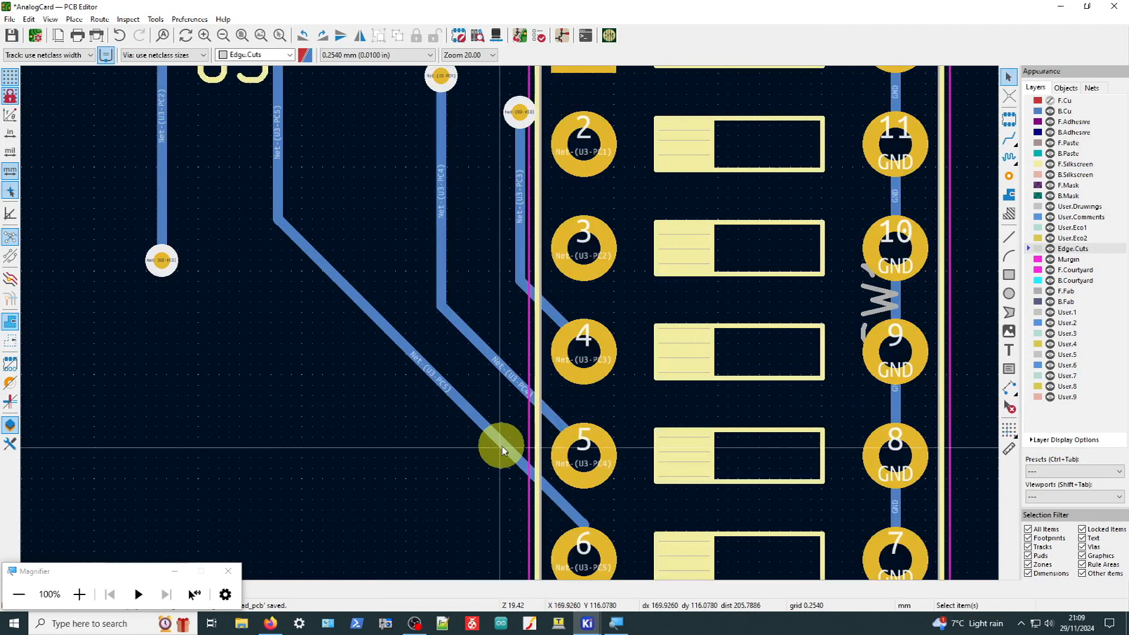
click(501, 451)
drag(500, 451, 488, 459)
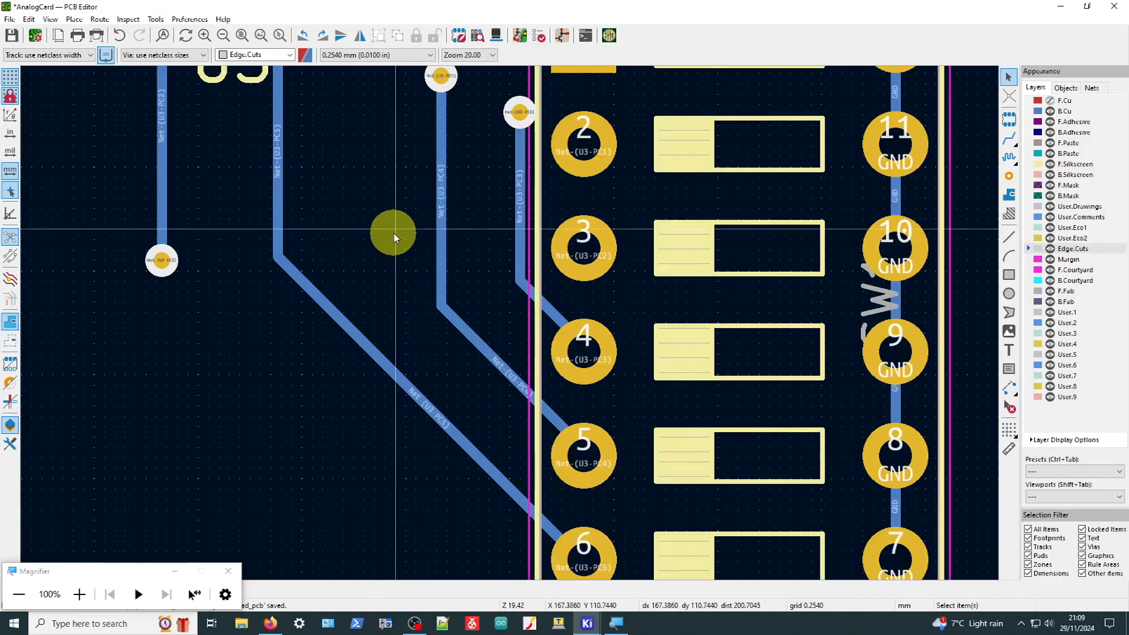
Straighten the B.Cu GND track so its diagonal runs directly into pad 12 of SW1
scroll(394, 233, down, 3)
scroll(512, 323, up, 2)
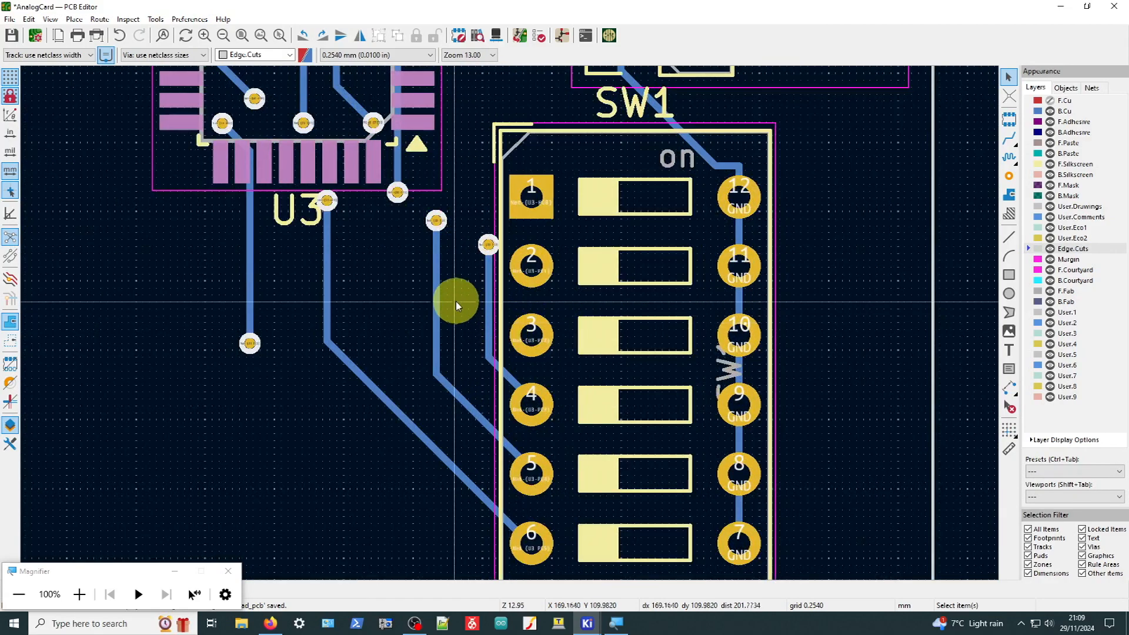
click(731, 170)
drag(731, 168, 734, 187)
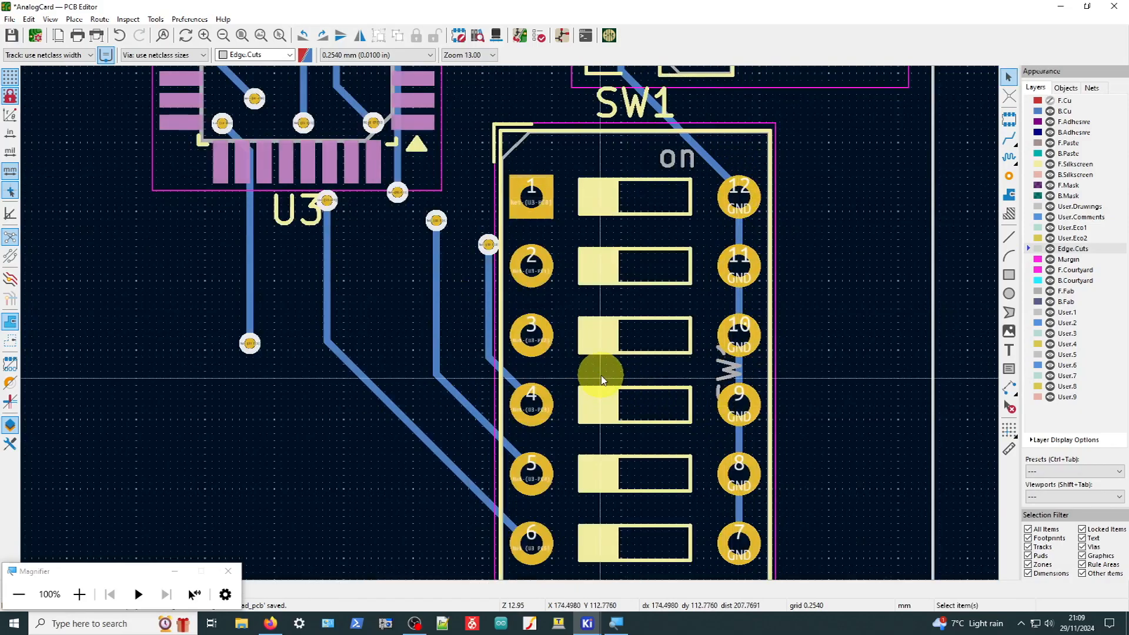
Straighten the B.Cu GND track above pad 1 of J3 so its diagonal runs directly into the pad
scroll(262, 126, down, 2)
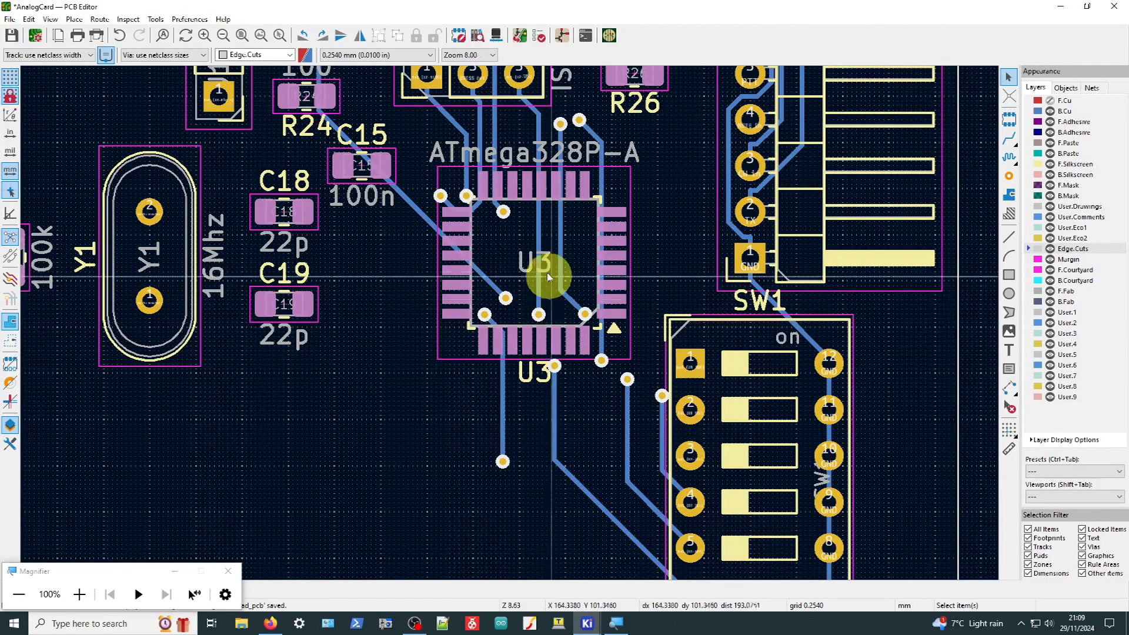
scroll(588, 255, down, 2)
scroll(605, 298, up, 4)
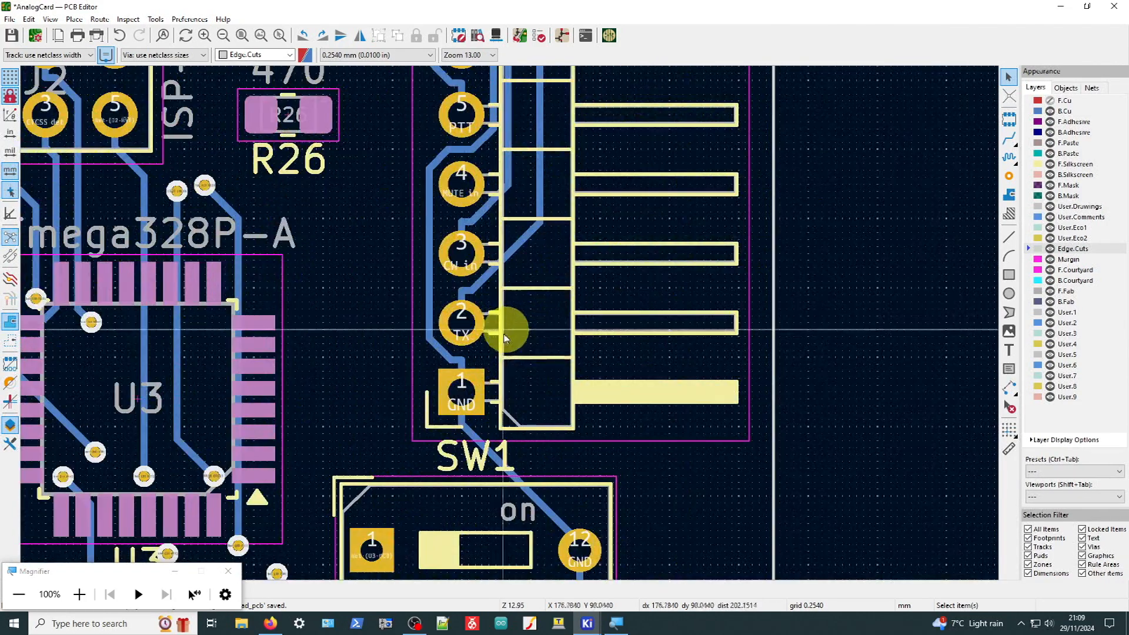
key(x)
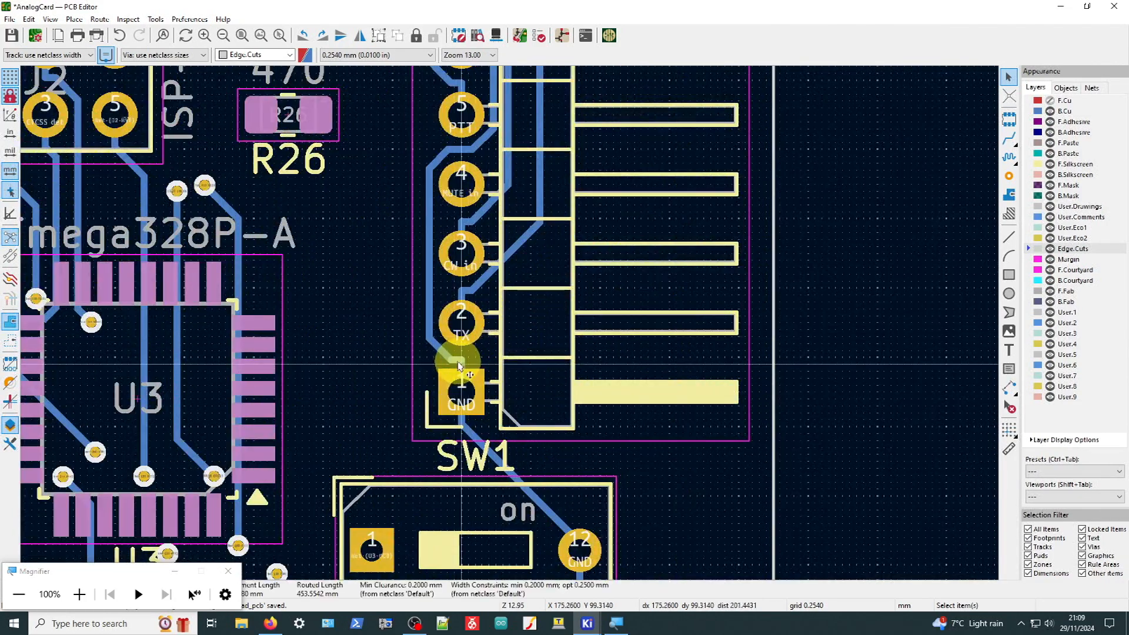
key(Escape)
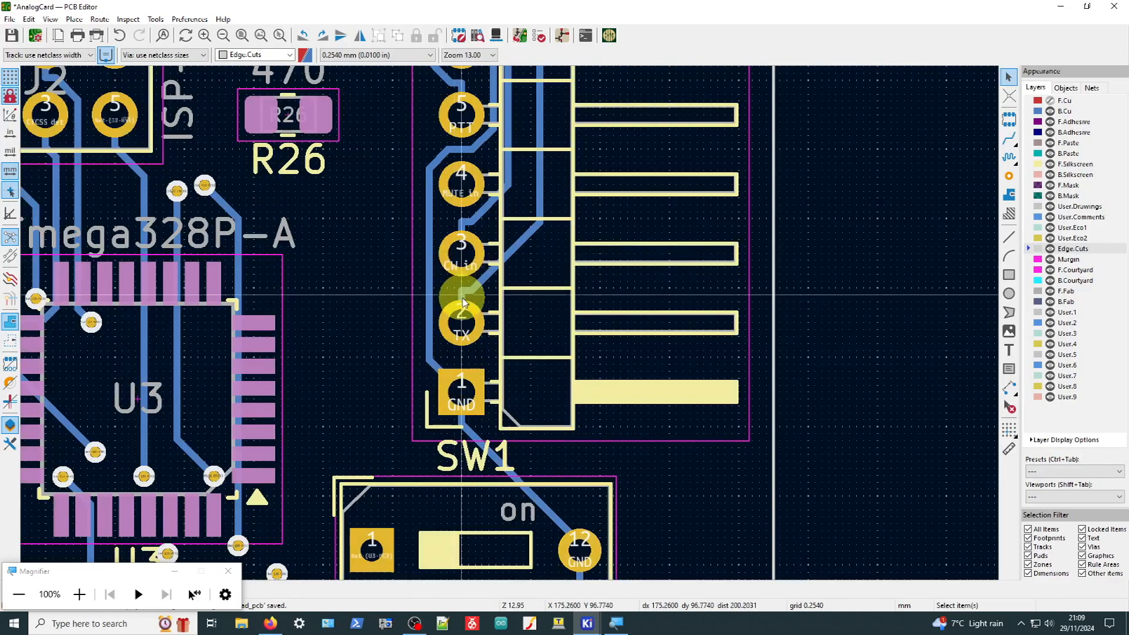
Straighten the B.Cu TX and CW in tracks so their diagonals run directly into pads 2 and 3 of J3
click(465, 300)
click(479, 300)
key(Escape)
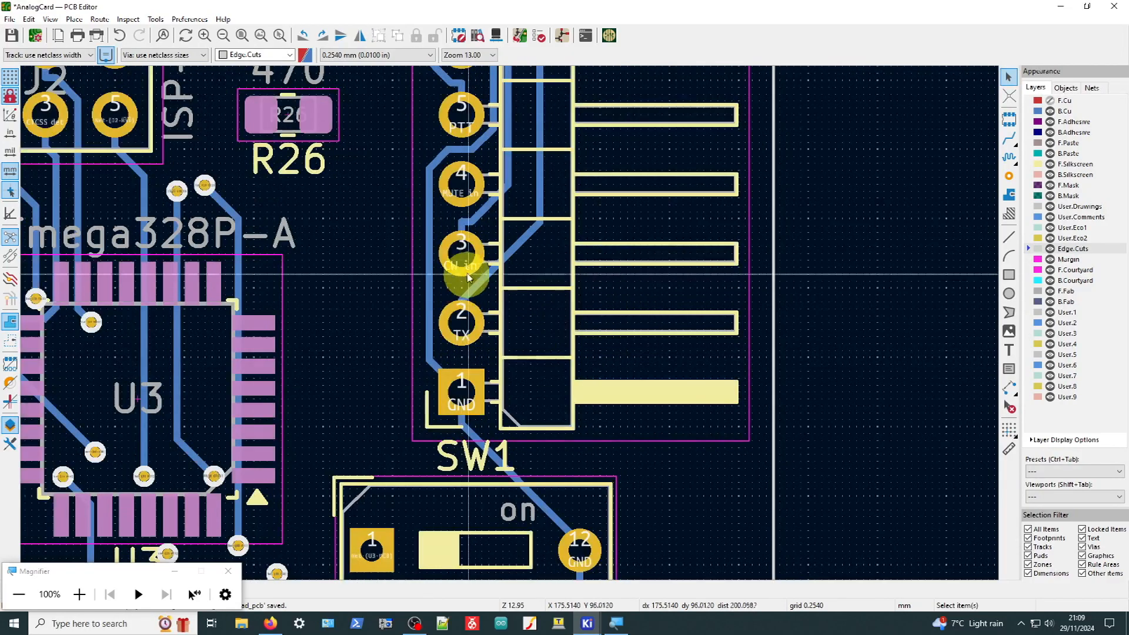
click(470, 220)
key(Escape)
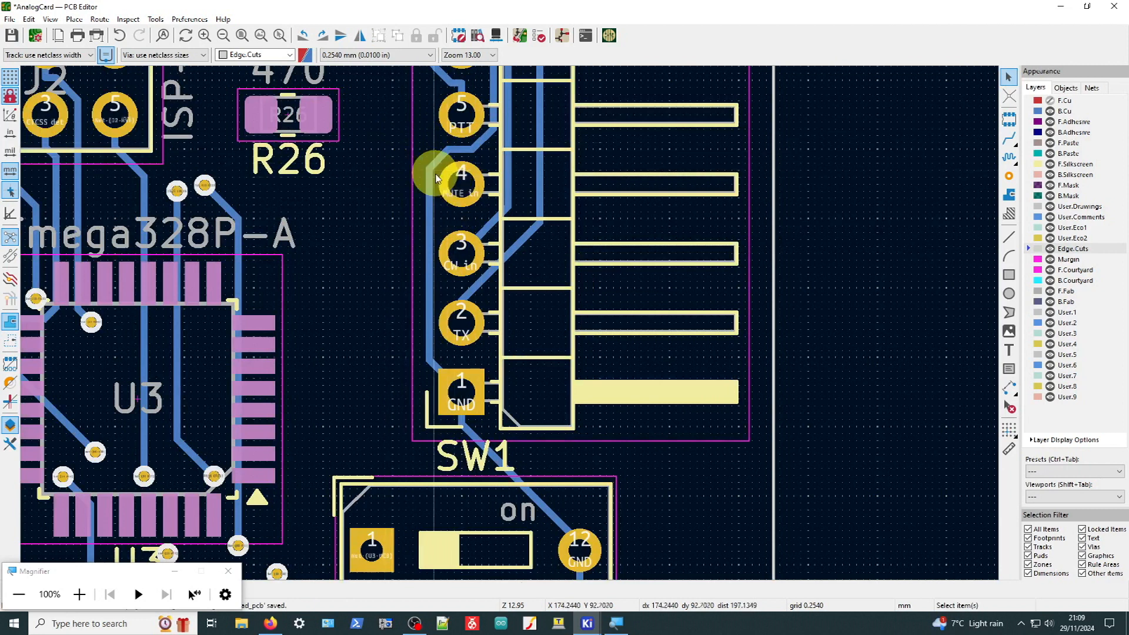
Straighten the B.Cu PTT track so its diagonal runs directly into pad 5 of J3
scroll(436, 178, up, 2)
scroll(510, 276, down, 2)
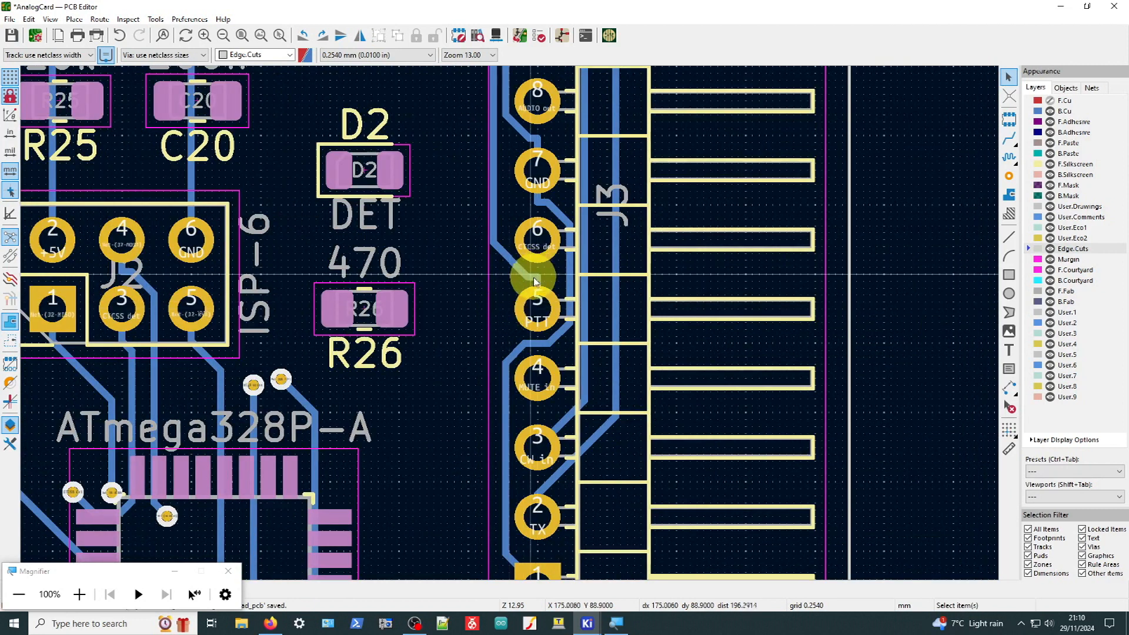
key(x)
key(Escape)
key(Escape)
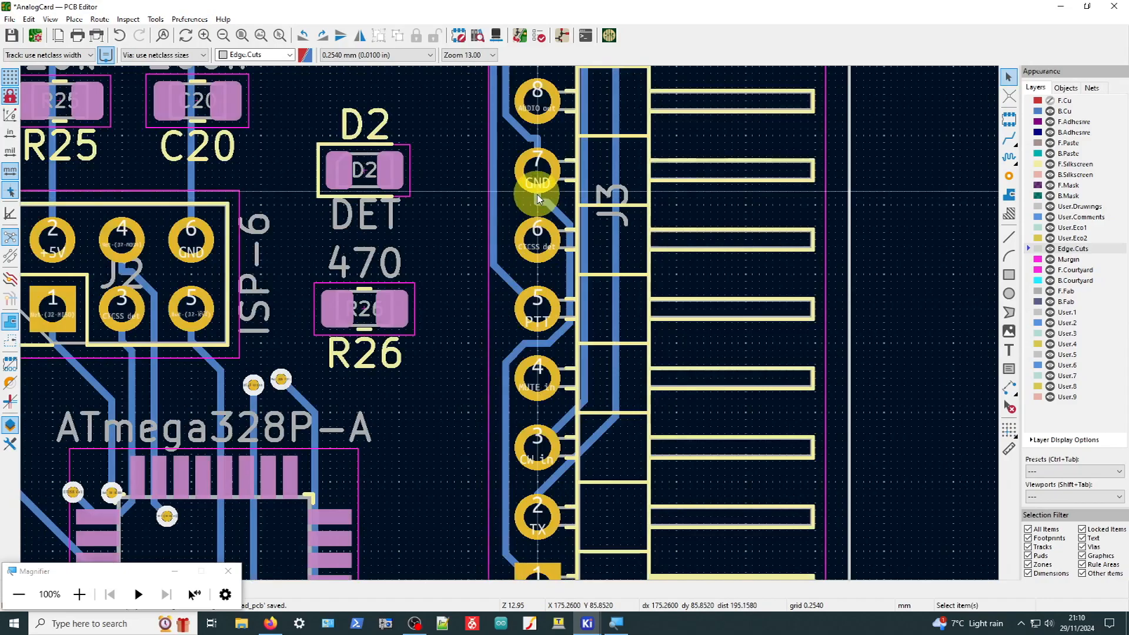
Shift the B.Cu GND track between pads 7 and 6 of J3 so its diagonal starts directly at pad 7
click(542, 203)
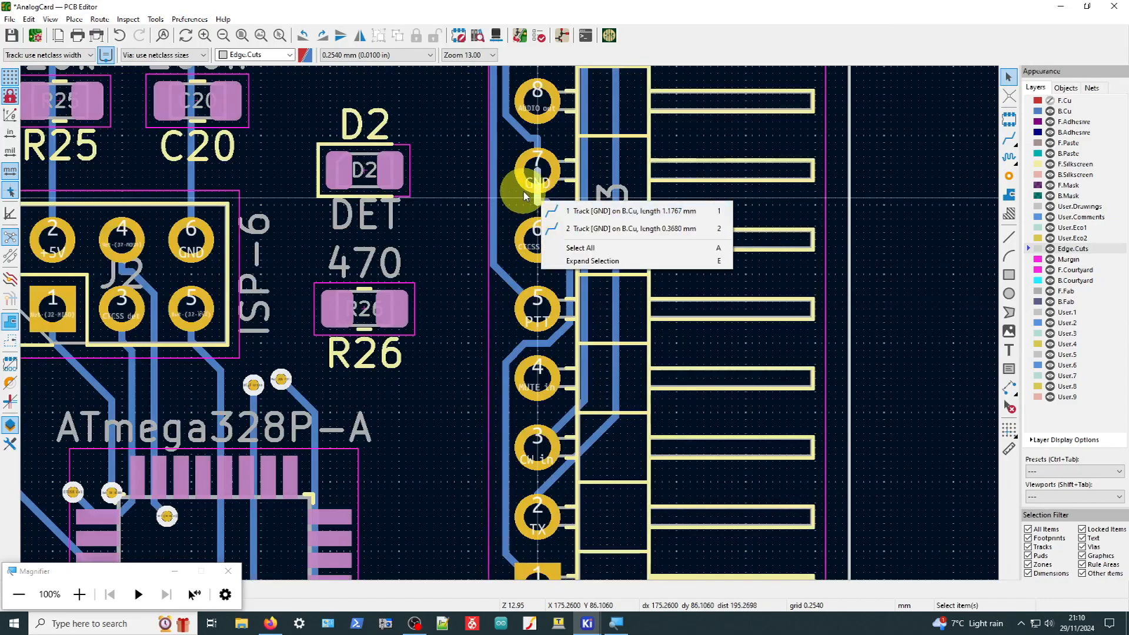
click(525, 195)
click(544, 203)
key(1)
scroll(541, 204, up, 2)
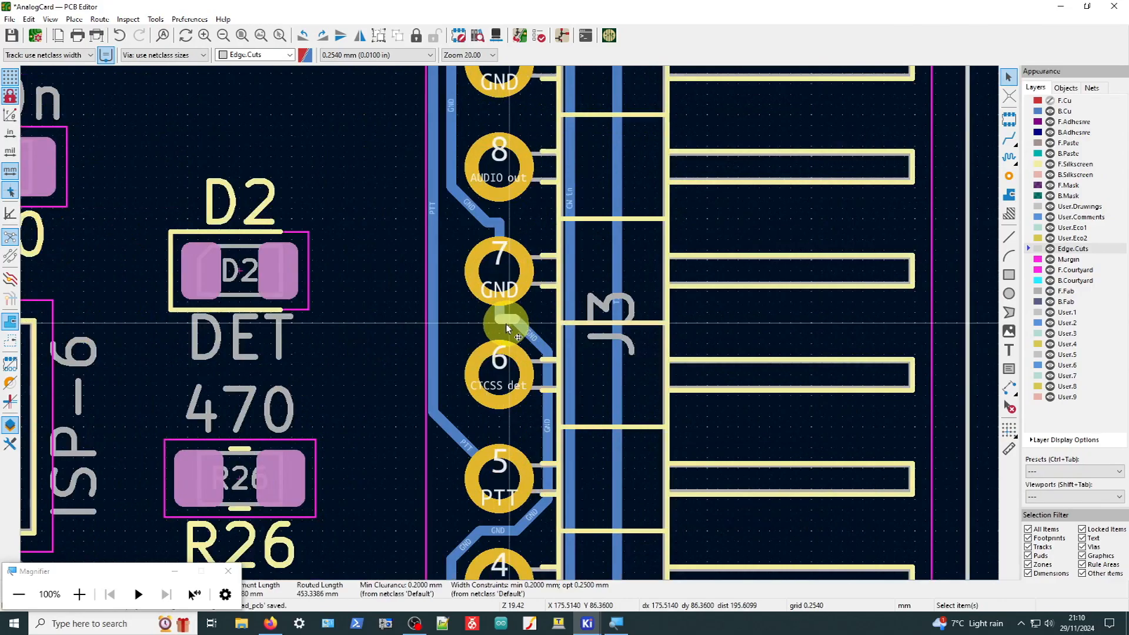
scroll(507, 324, up, 3)
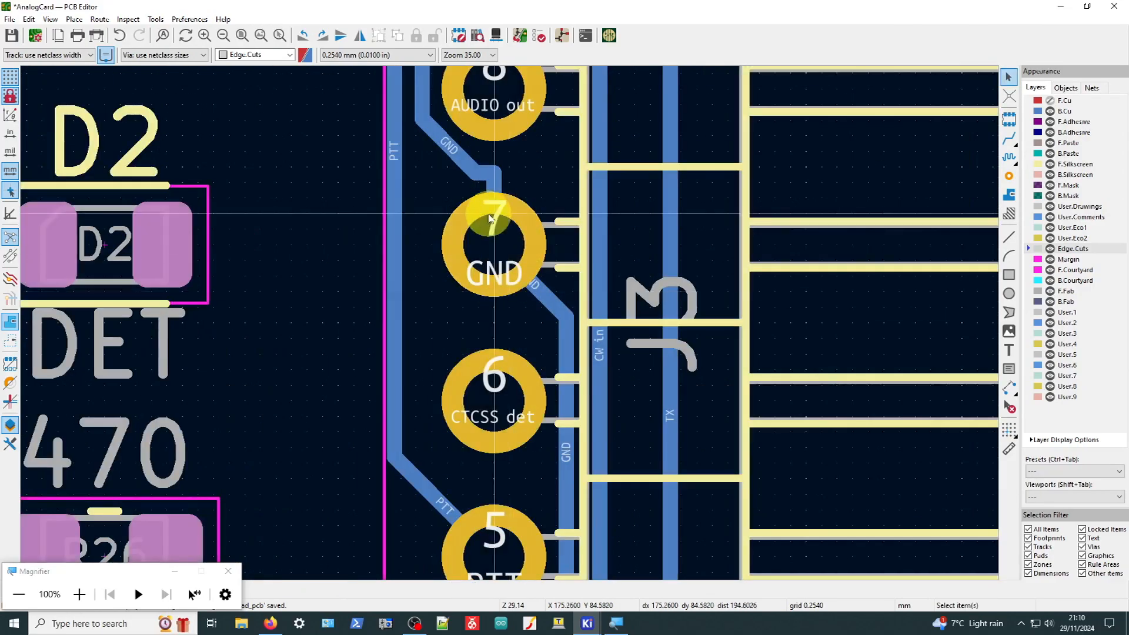
Straighten the B.Cu GND track coming past pad 8 of J3 so its diagonal runs directly into pad 7
click(481, 174)
key(Escape)
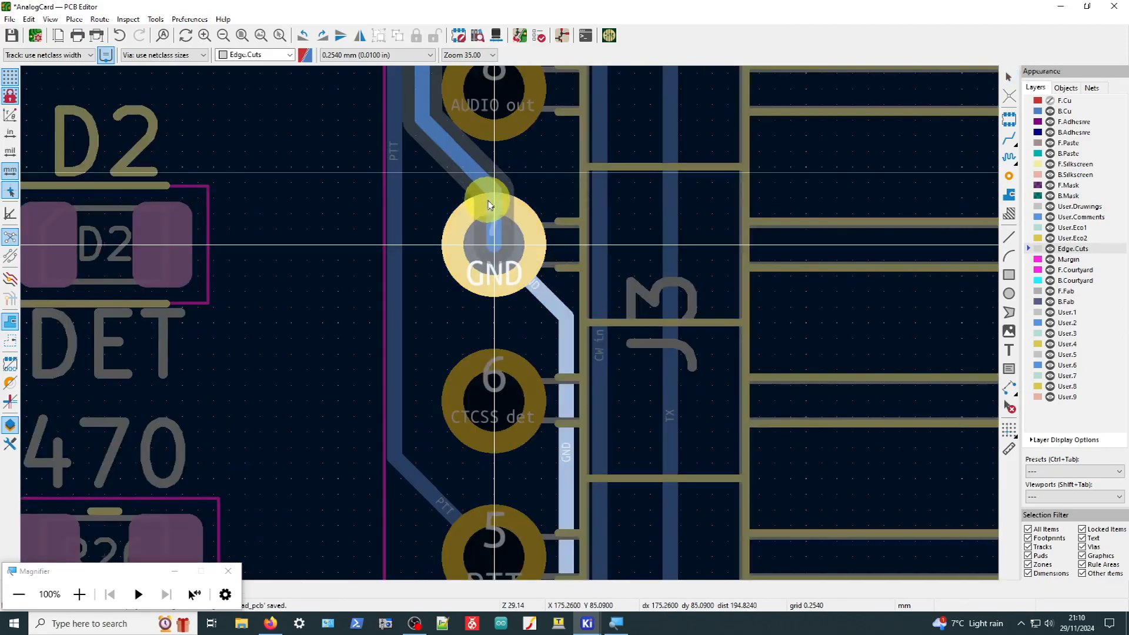
drag(486, 174, 511, 172)
scroll(471, 134, down, 2)
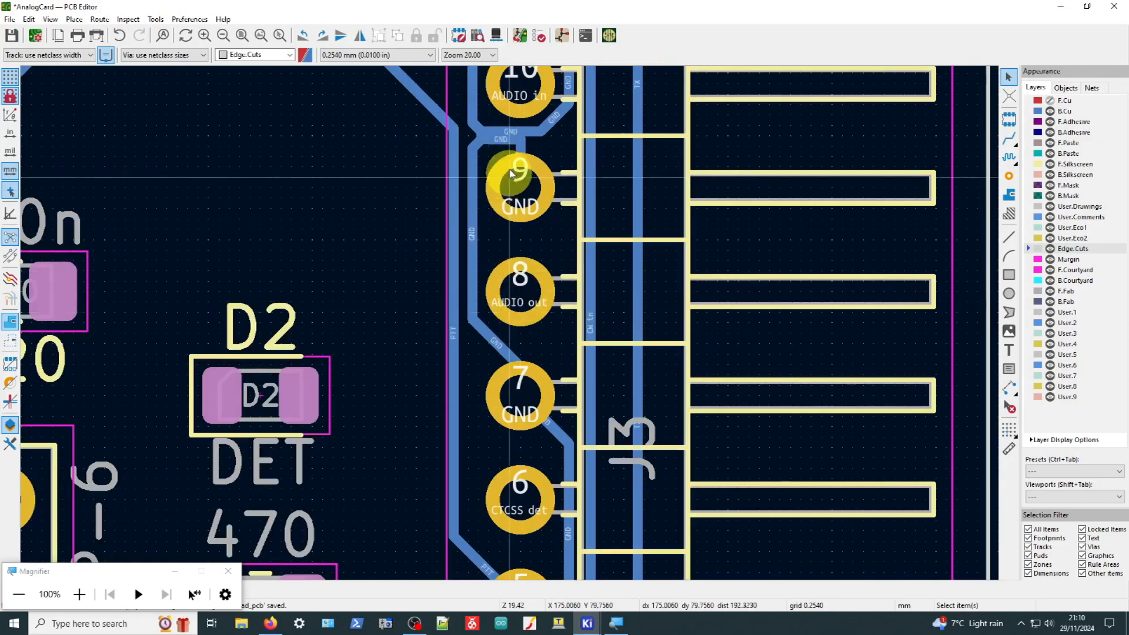
Check the remaining B.Cu tracks around J3, Q1, D1, F1, RV4, U2 and RV3 for awkward pad connections
scroll(501, 102, down, 1)
drag(521, 352, 578, 310)
scroll(214, 203, up, 5)
scroll(460, 165, down, 5)
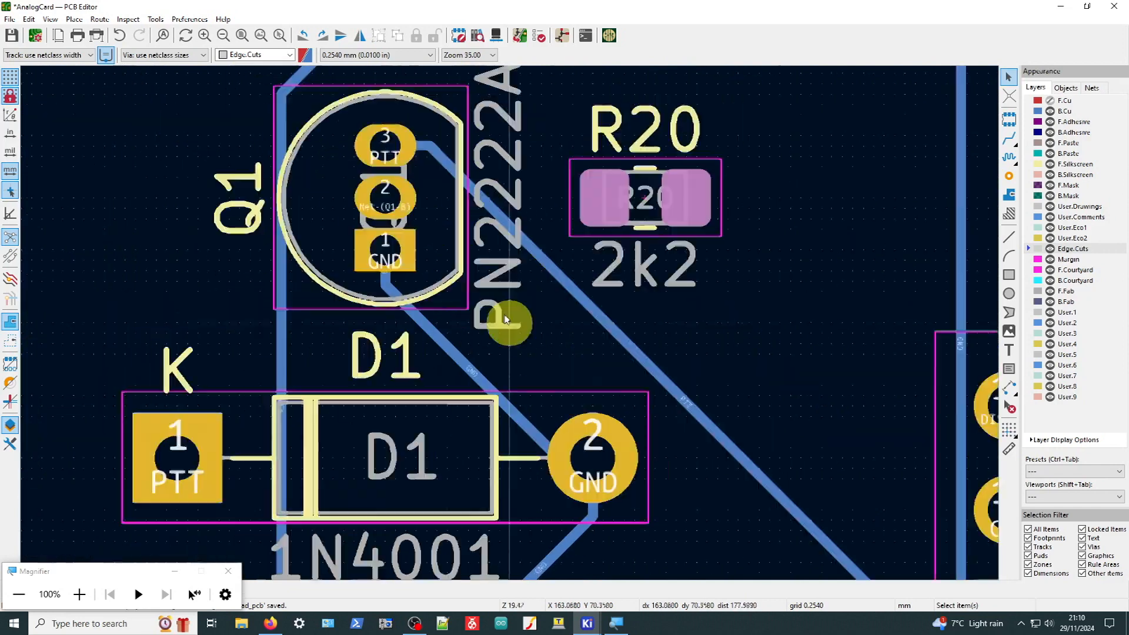
scroll(501, 297, down, 2)
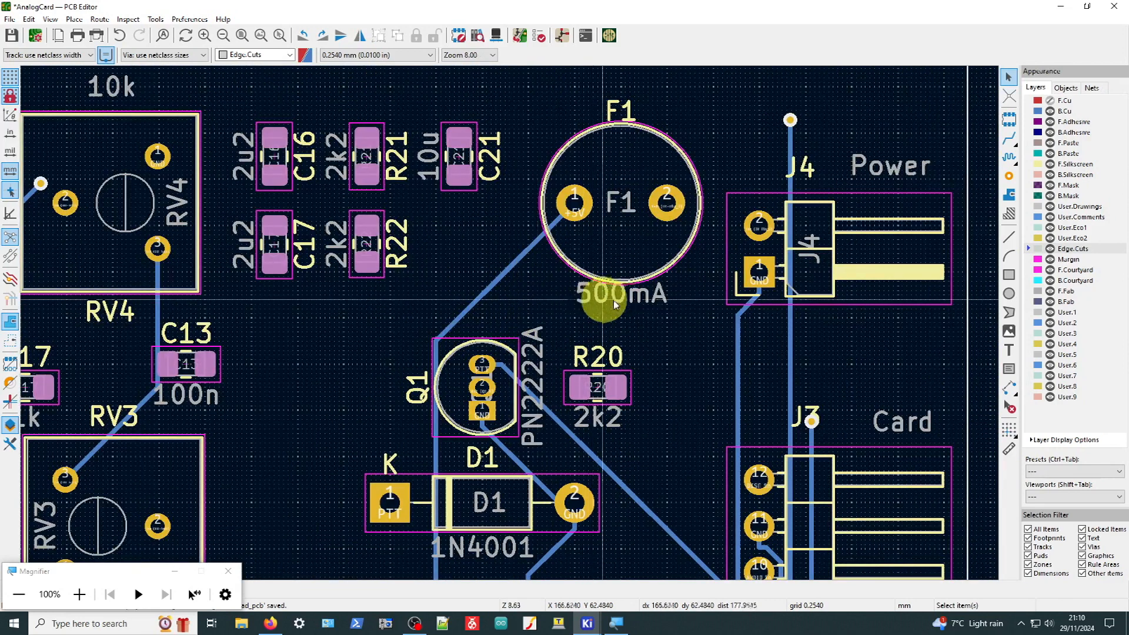
scroll(663, 302, down, 2)
scroll(487, 317, up, 8)
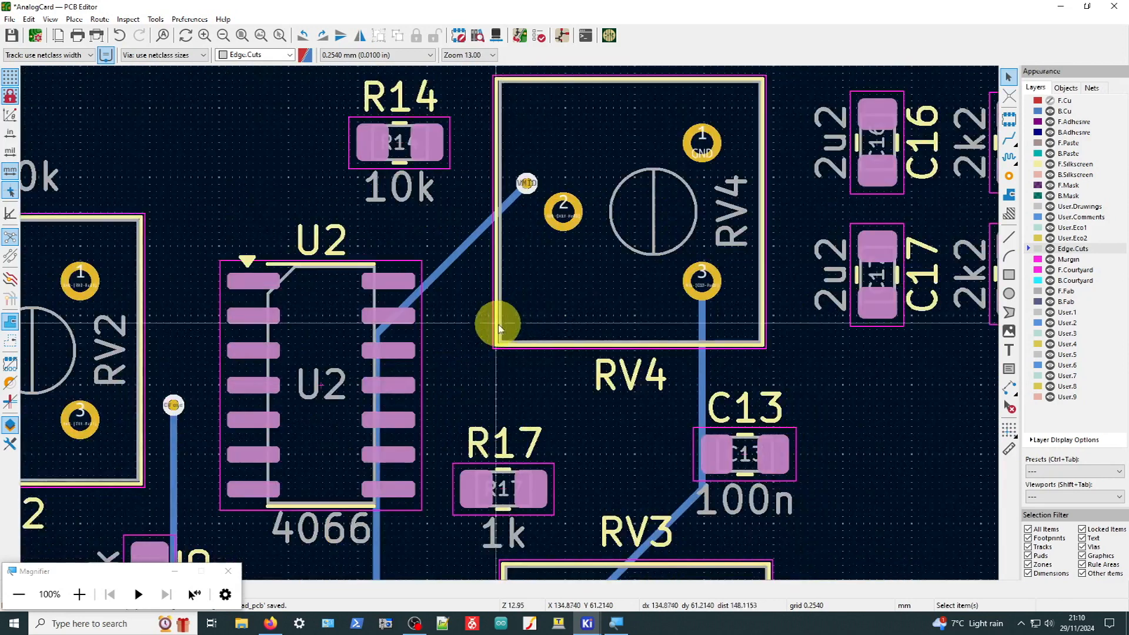
scroll(464, 294, down, 5)
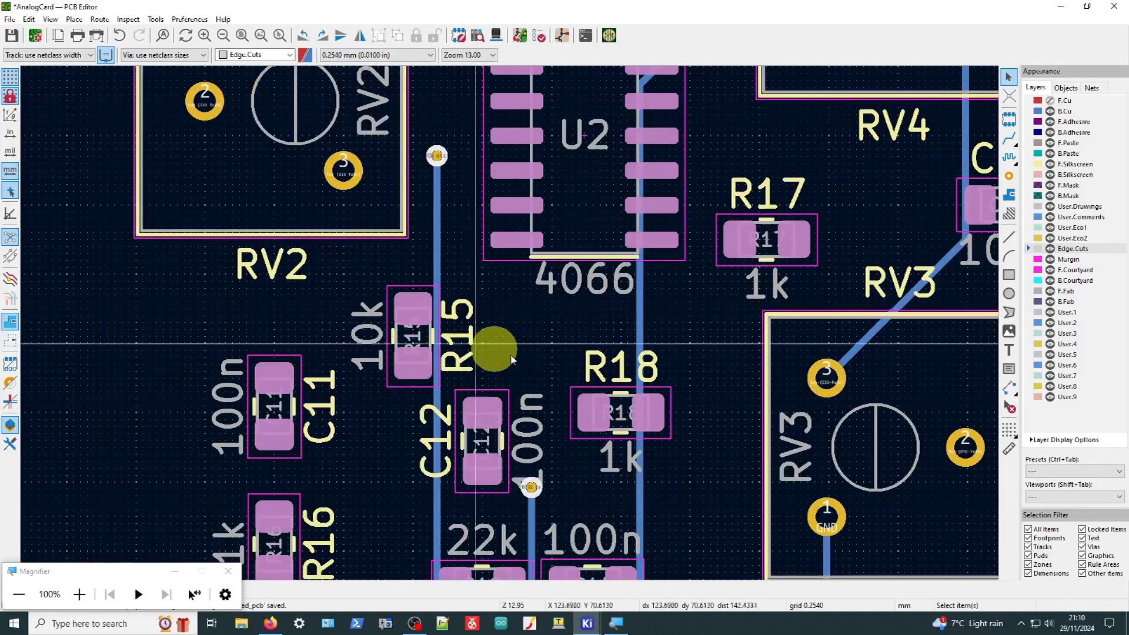
scroll(514, 344, down, 2)
scroll(517, 461, up, 1)
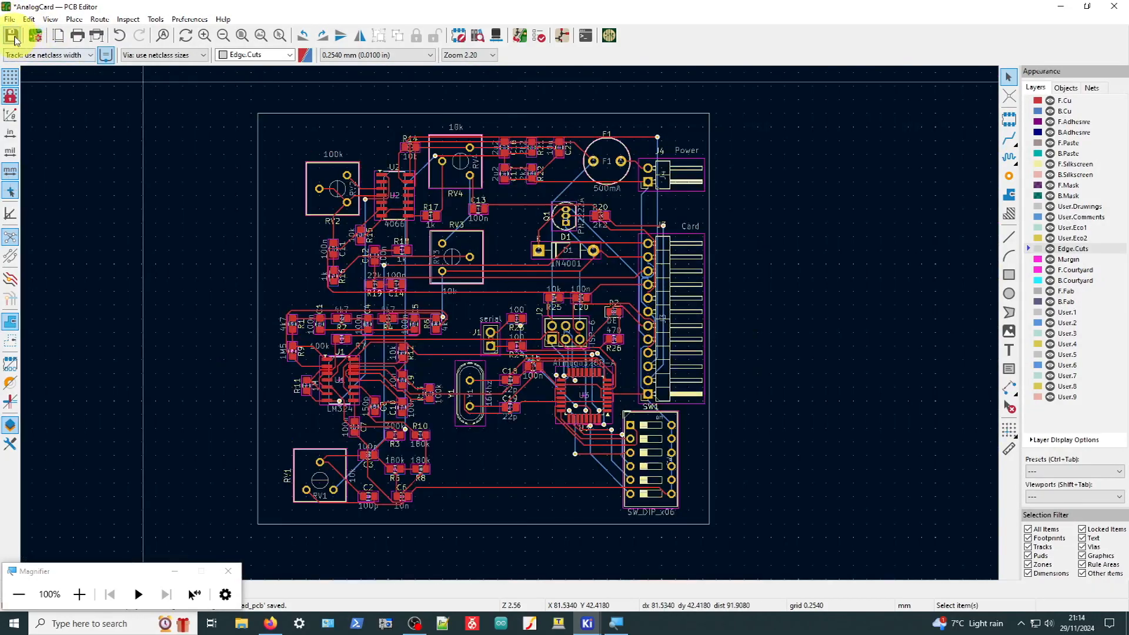
Save the board and run the Design Rules Checker on it
click(12, 35)
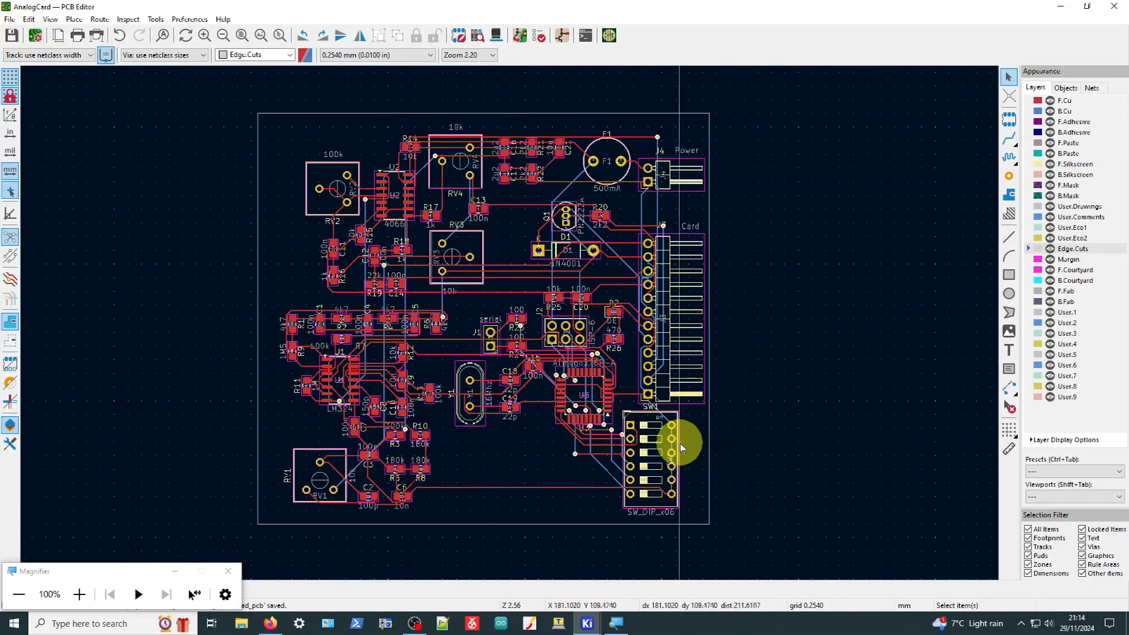
click(125, 21)
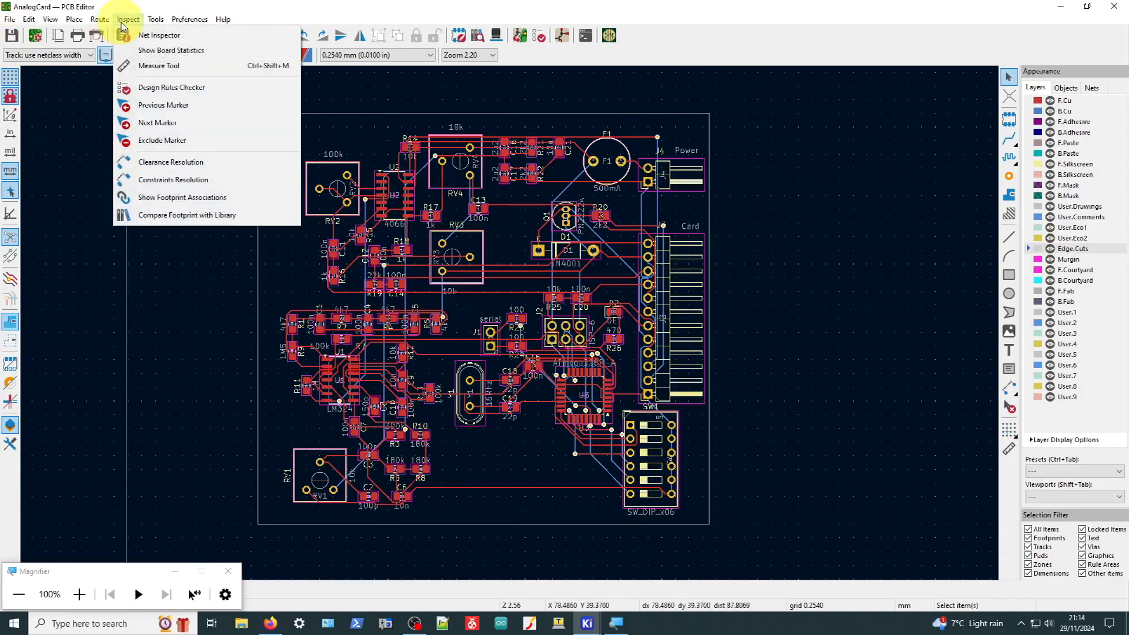
click(184, 96)
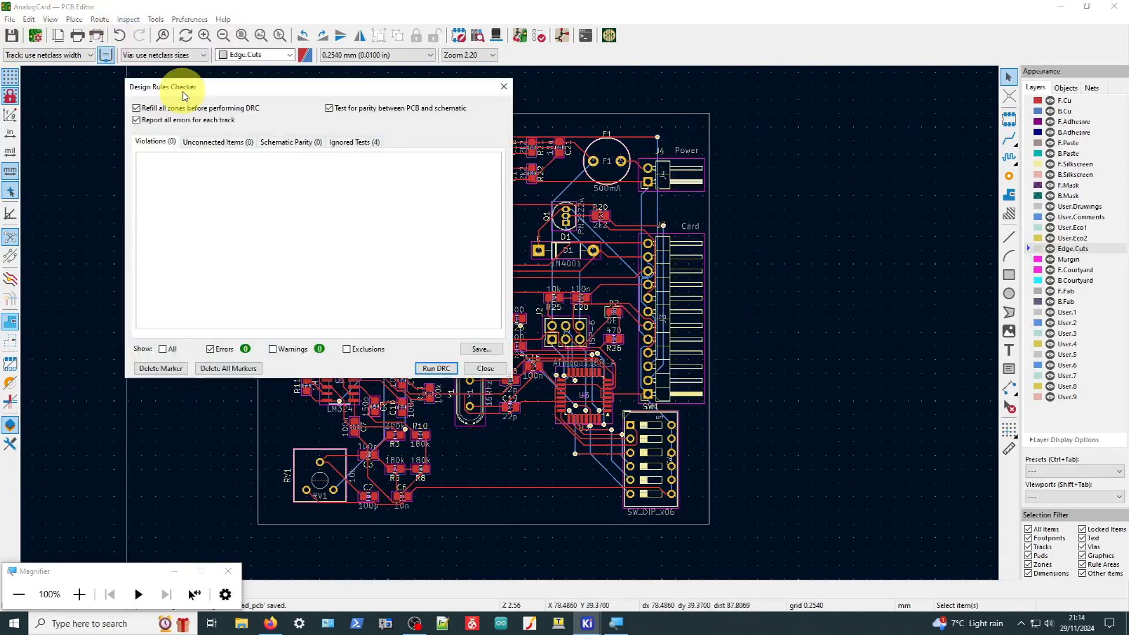
click(437, 370)
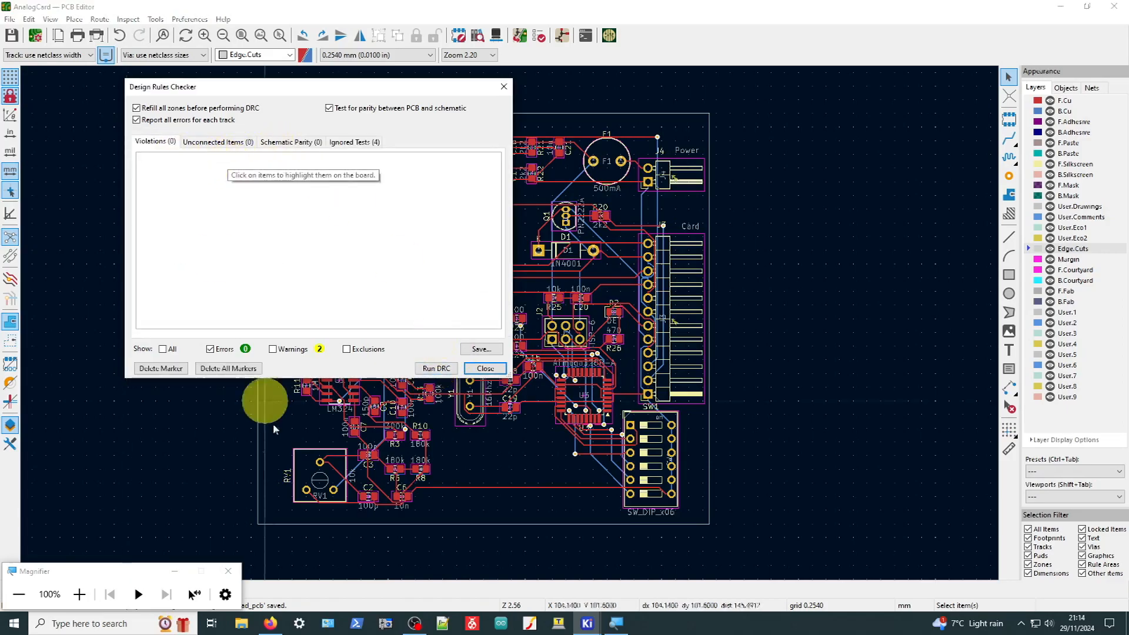
Include warnings in the DRC results, review the library mismatch entries for footprints J3 and J4, and close the checker
click(274, 350)
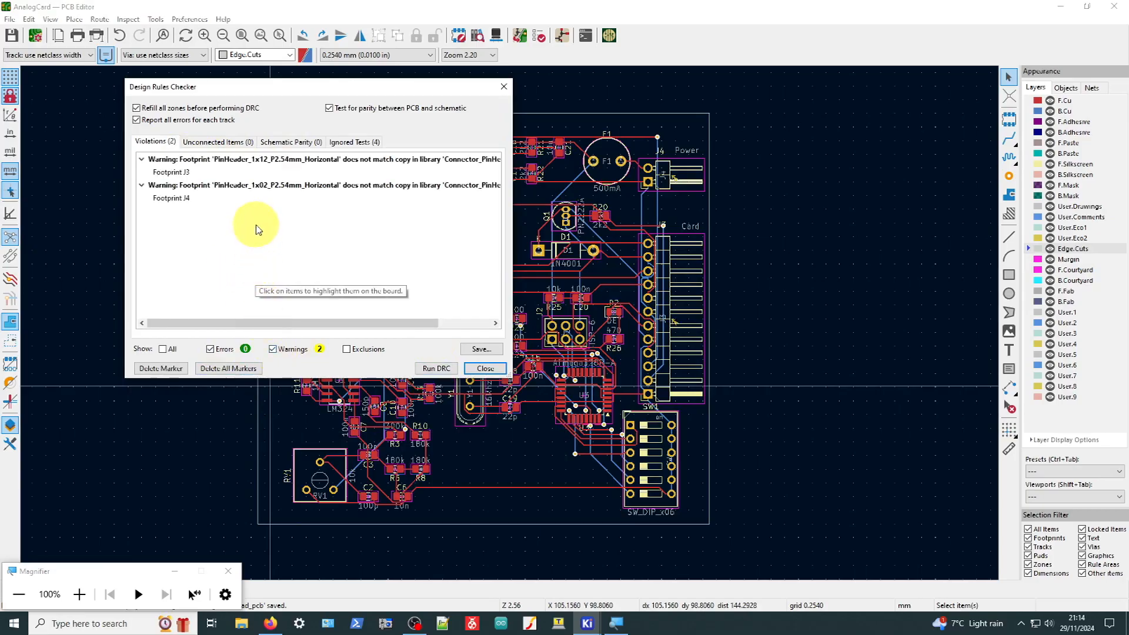
click(285, 160)
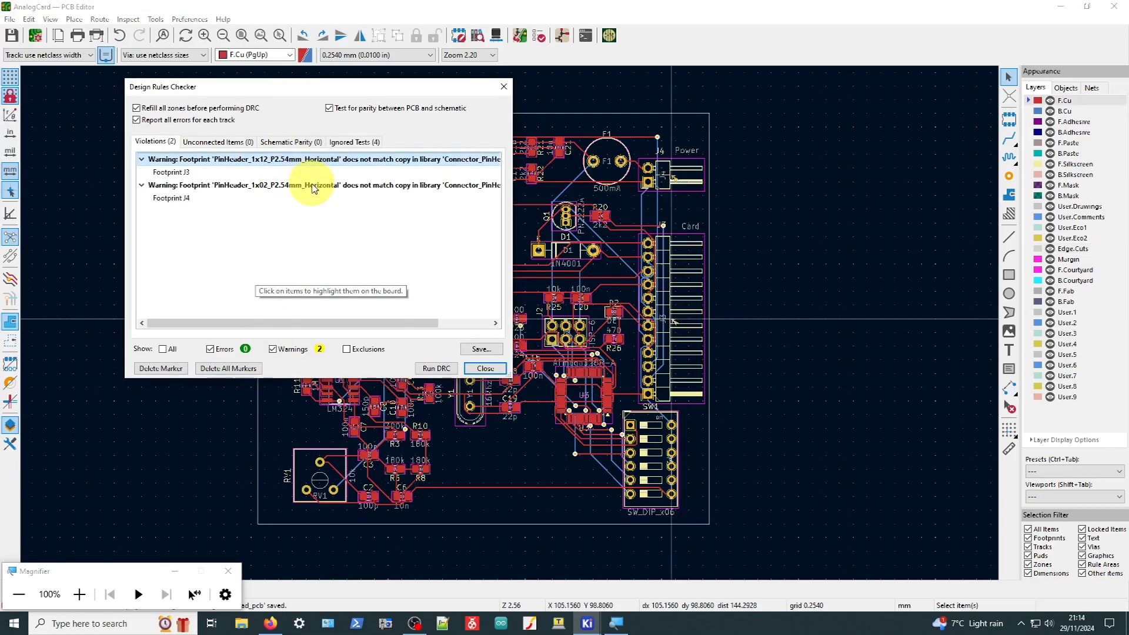
click(312, 185)
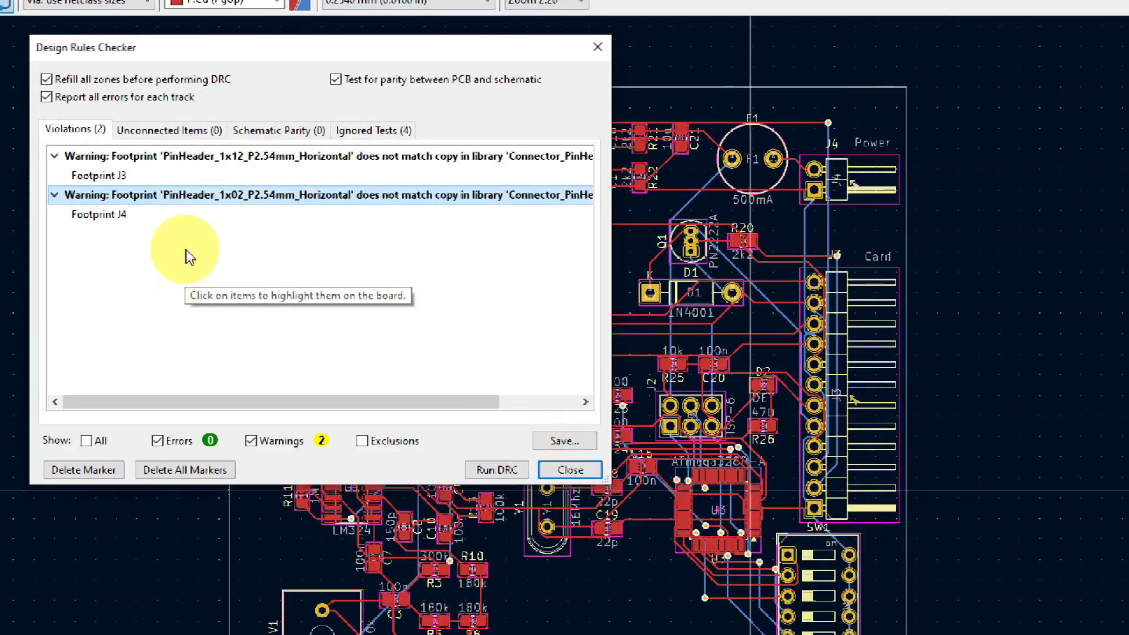
click(209, 163)
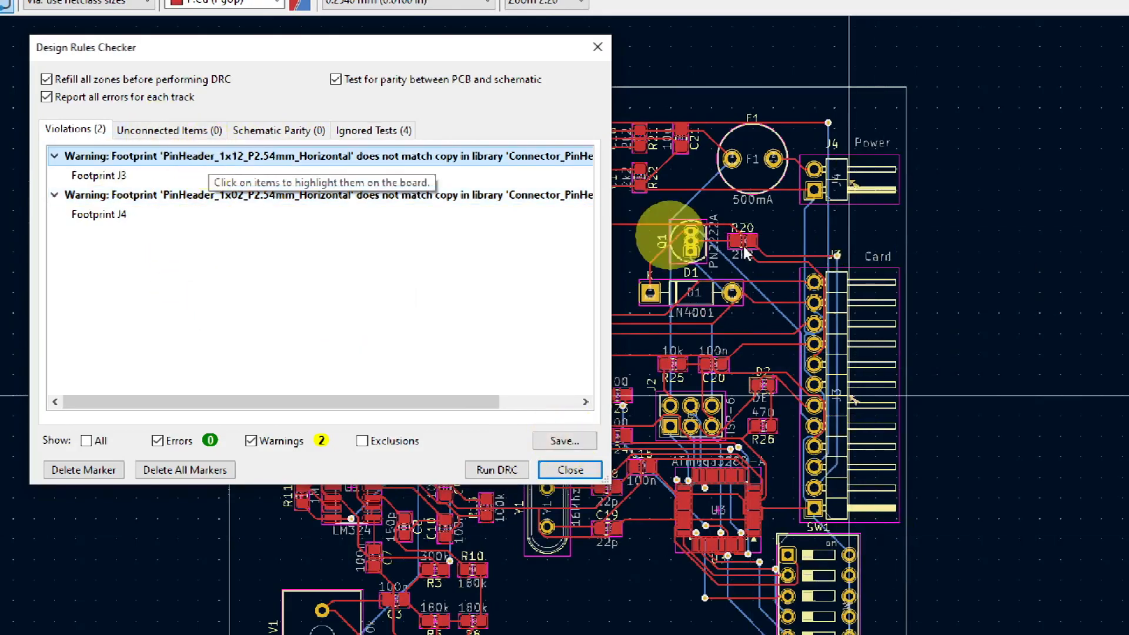
click(590, 471)
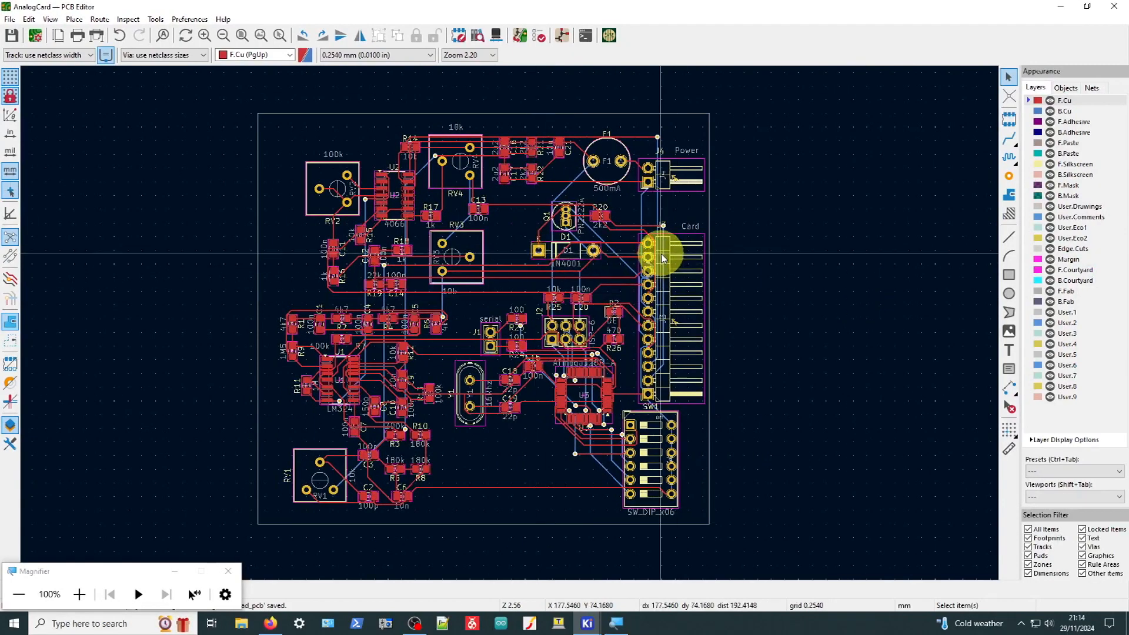
Inspect the F.Cu and B.Cu tracks around J4 and along the pads of J3 down to SW1
scroll(777, 294, up, 2)
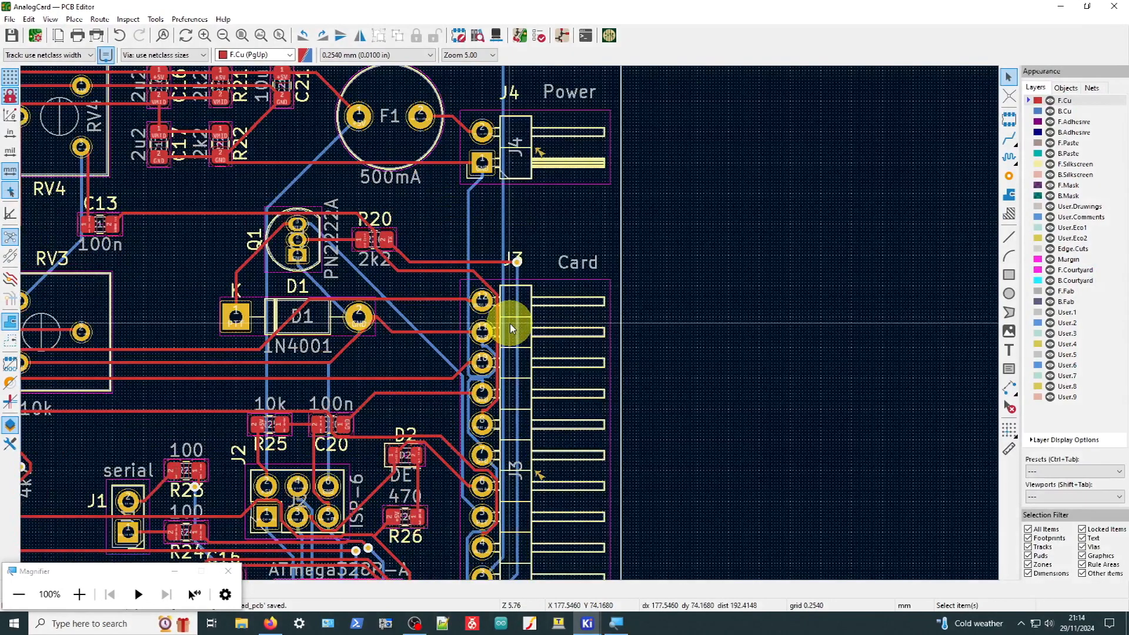
scroll(506, 359, down, 1)
scroll(485, 264, up, 1)
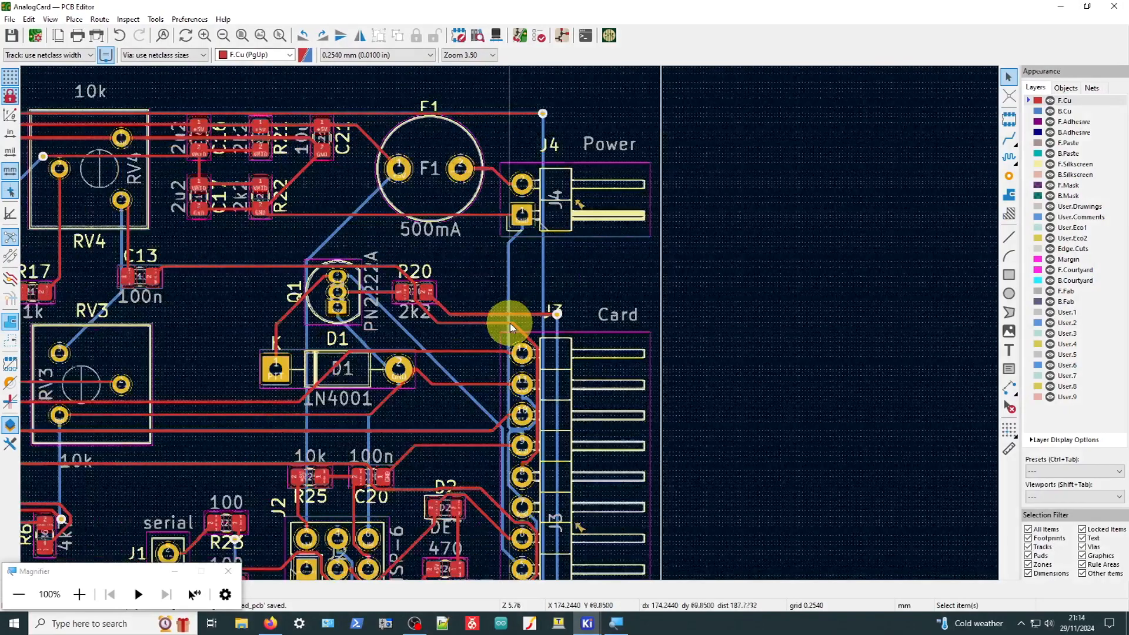
scroll(510, 322, up, 1)
scroll(516, 156, up, 2)
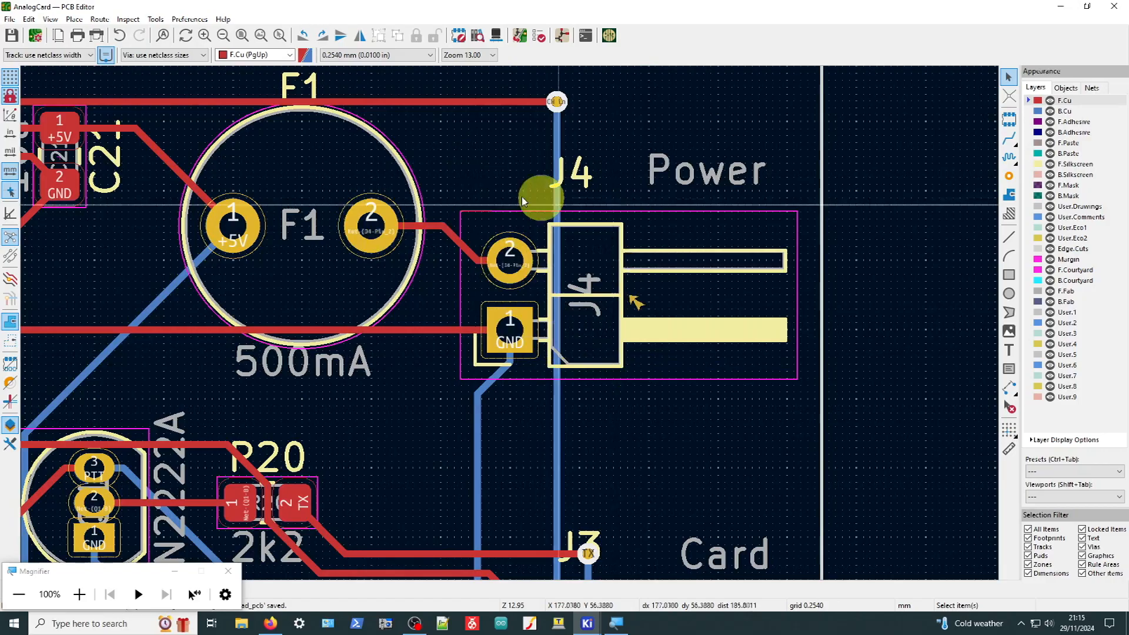
scroll(585, 552, down, 2)
scroll(515, 481, down, 1)
scroll(510, 347, up, 1)
scroll(510, 326, up, 1)
scroll(512, 385, down, 1)
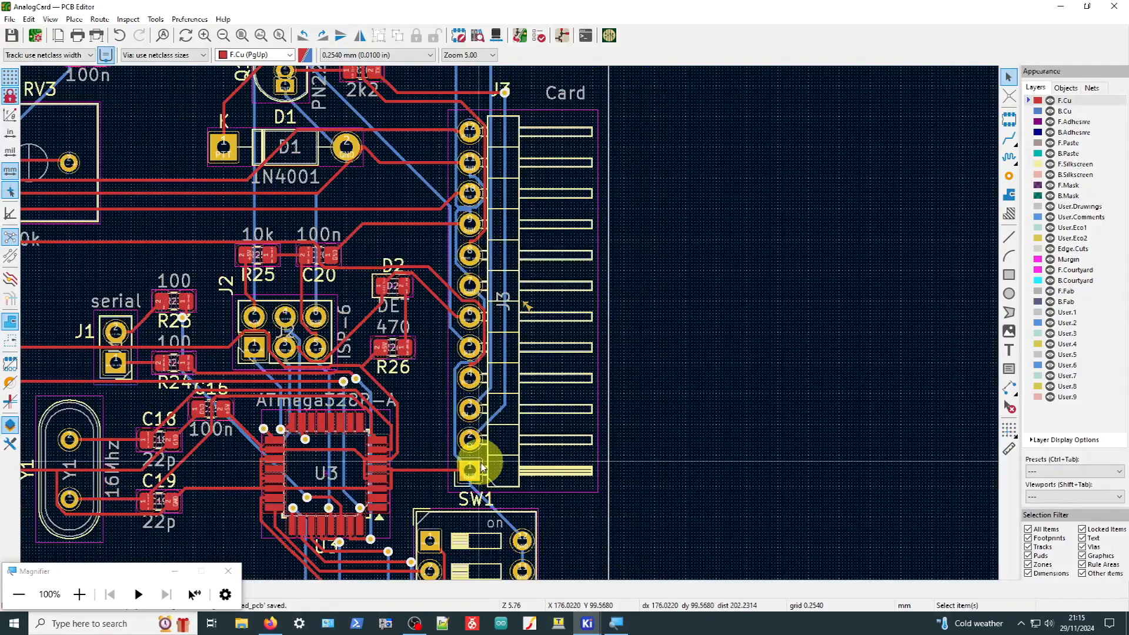
scroll(468, 467, up, 3)
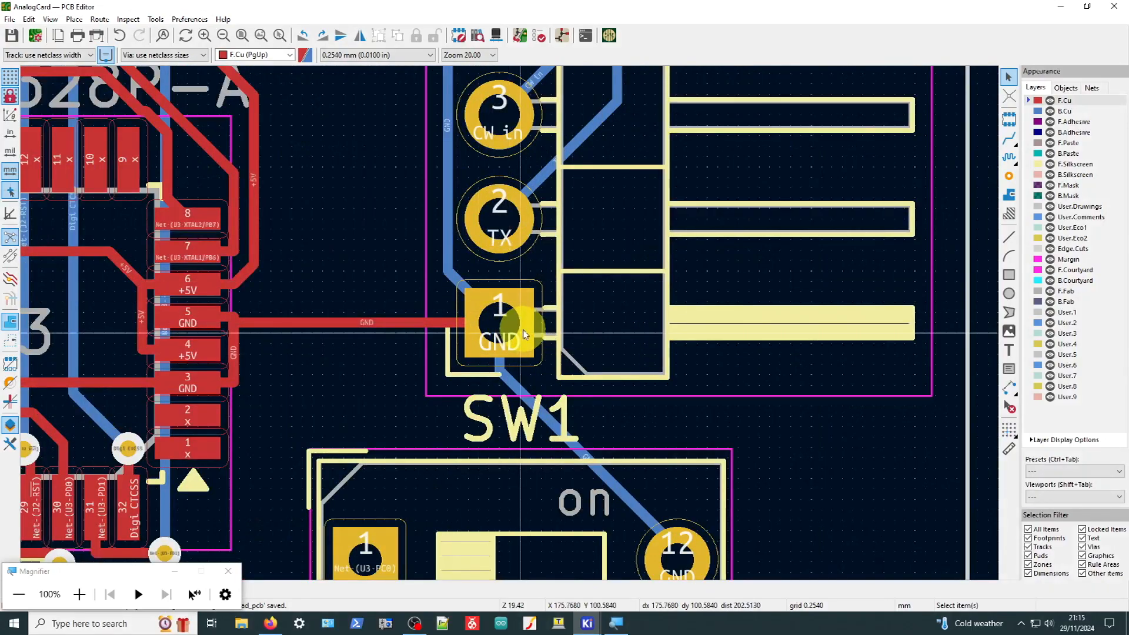
scroll(505, 144, down, 1)
scroll(487, 210, down, 1)
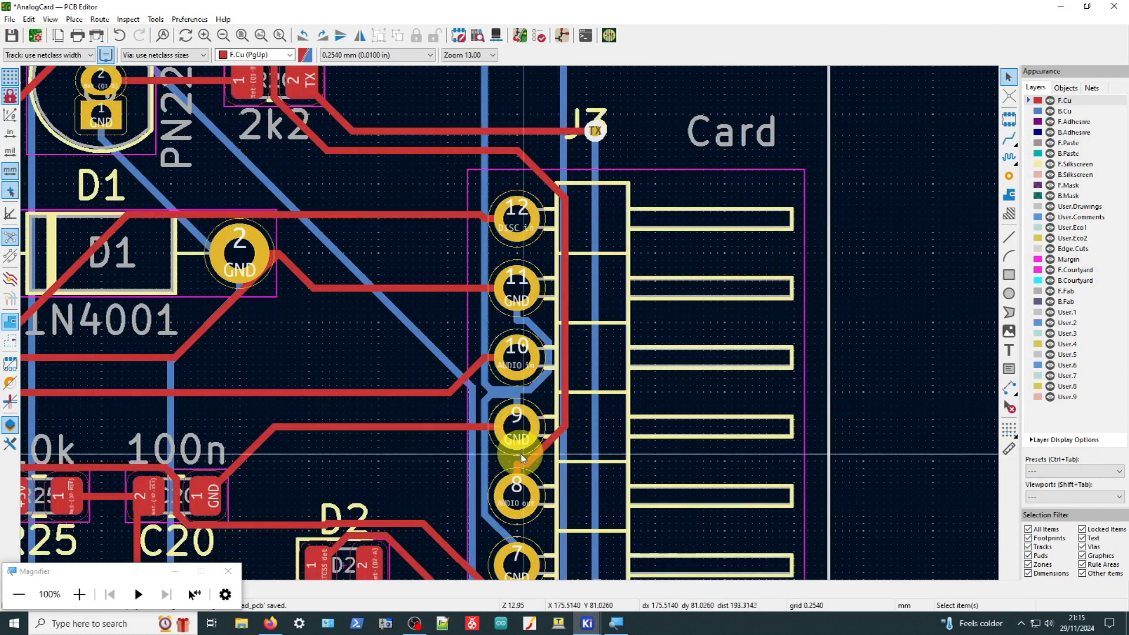
scroll(520, 453, down, 1)
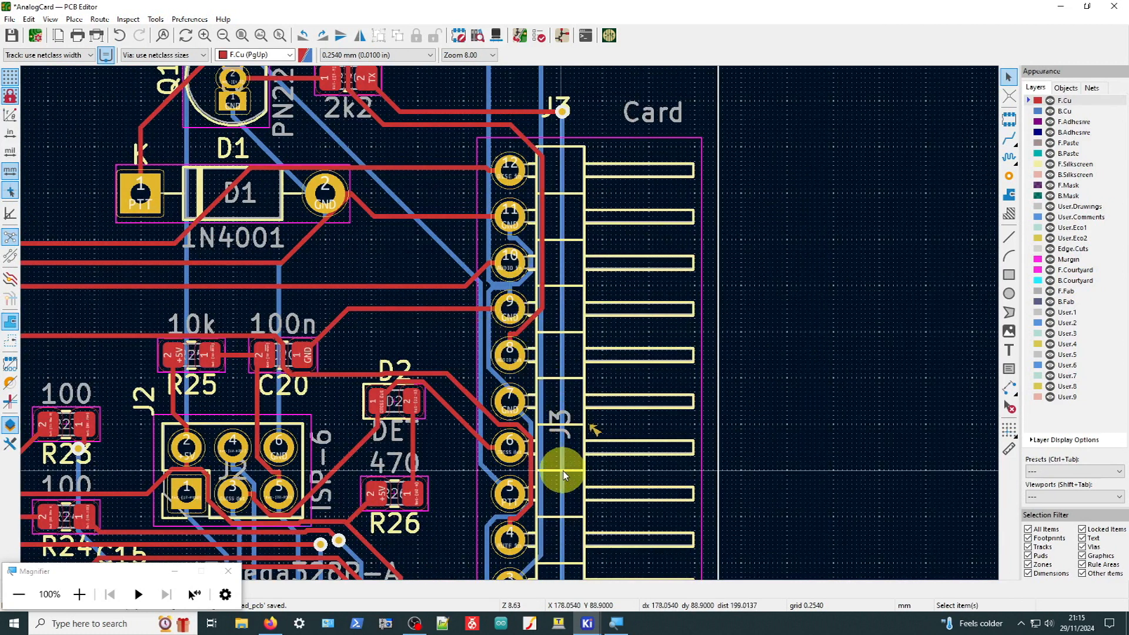
scroll(509, 327, up, 2)
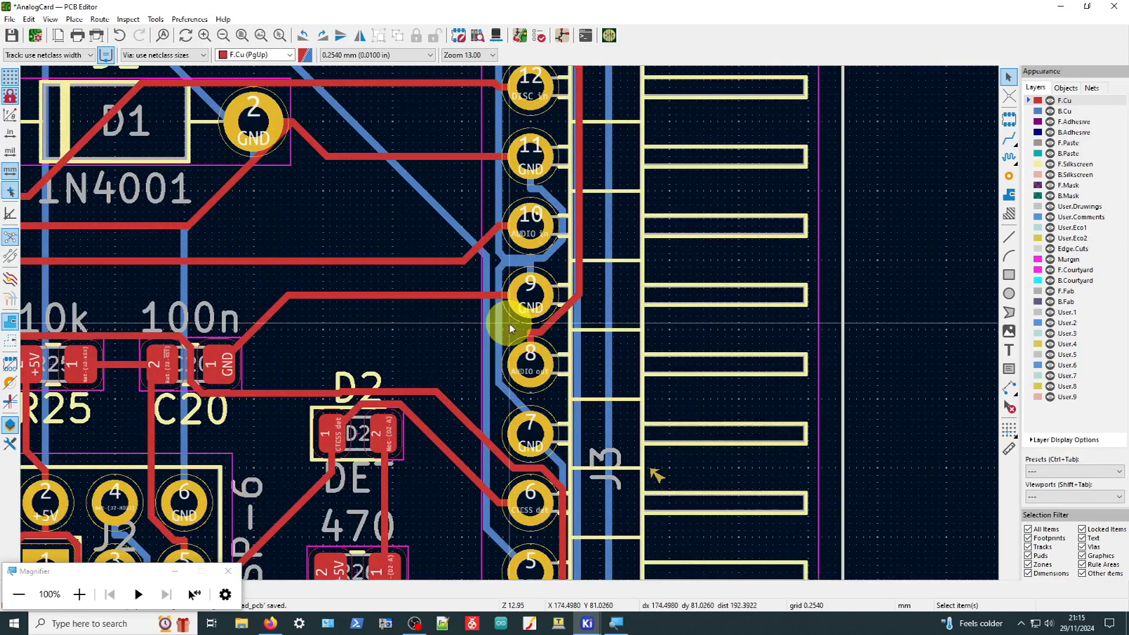
Straighten the end of the AUDIO out track so it runs diagonally into pad 8 of J3
scroll(503, 289, up, 1)
click(559, 394)
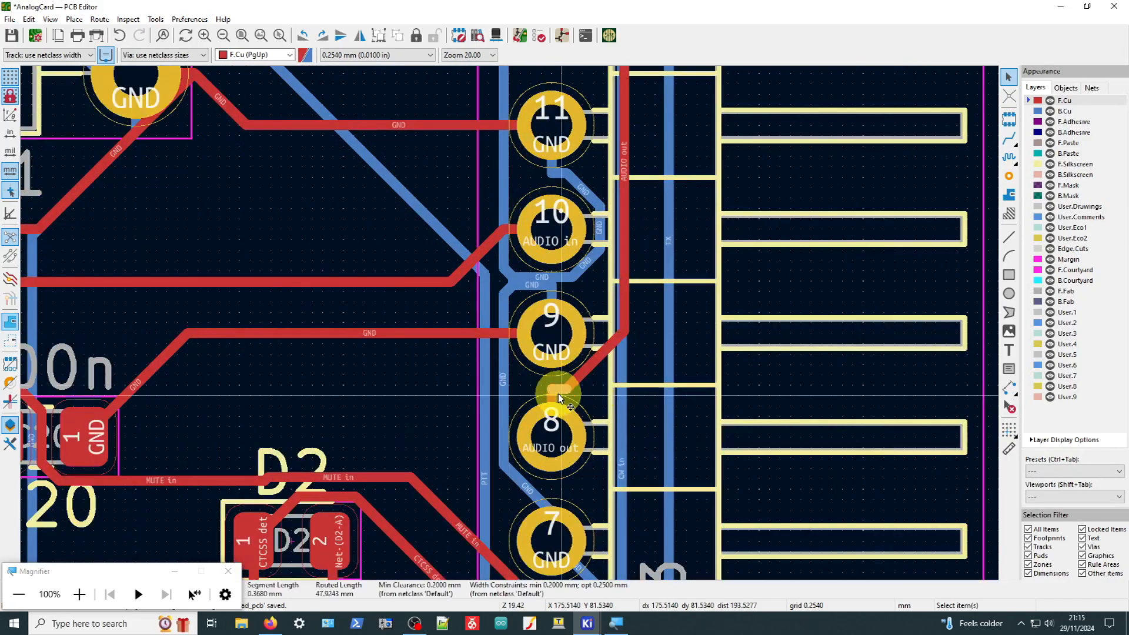
drag(554, 390, 557, 416)
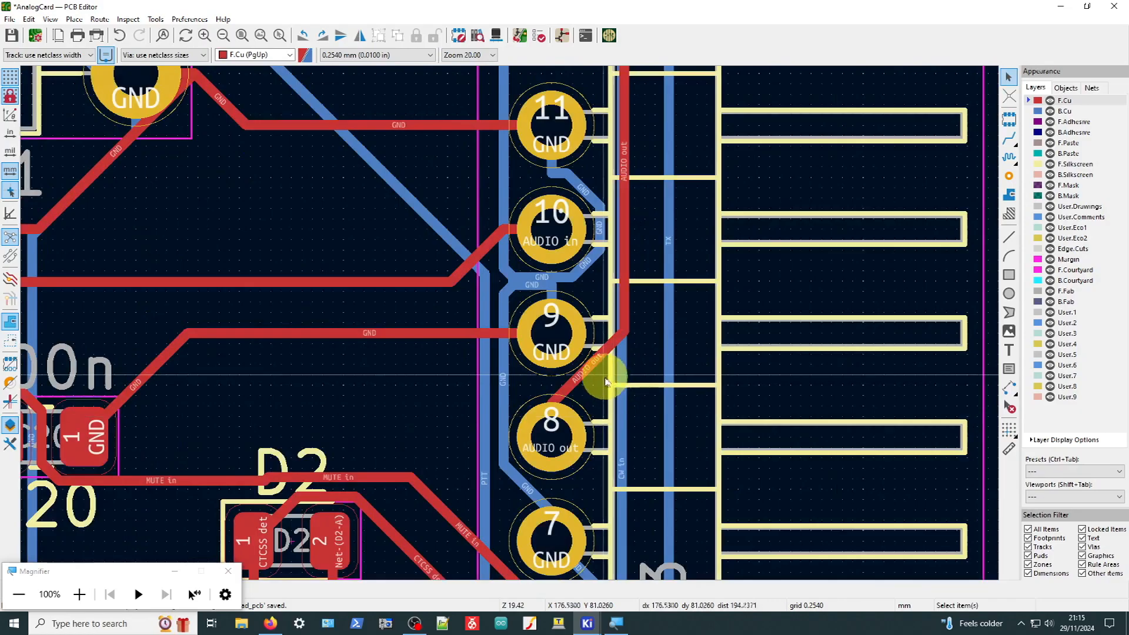
key(d)
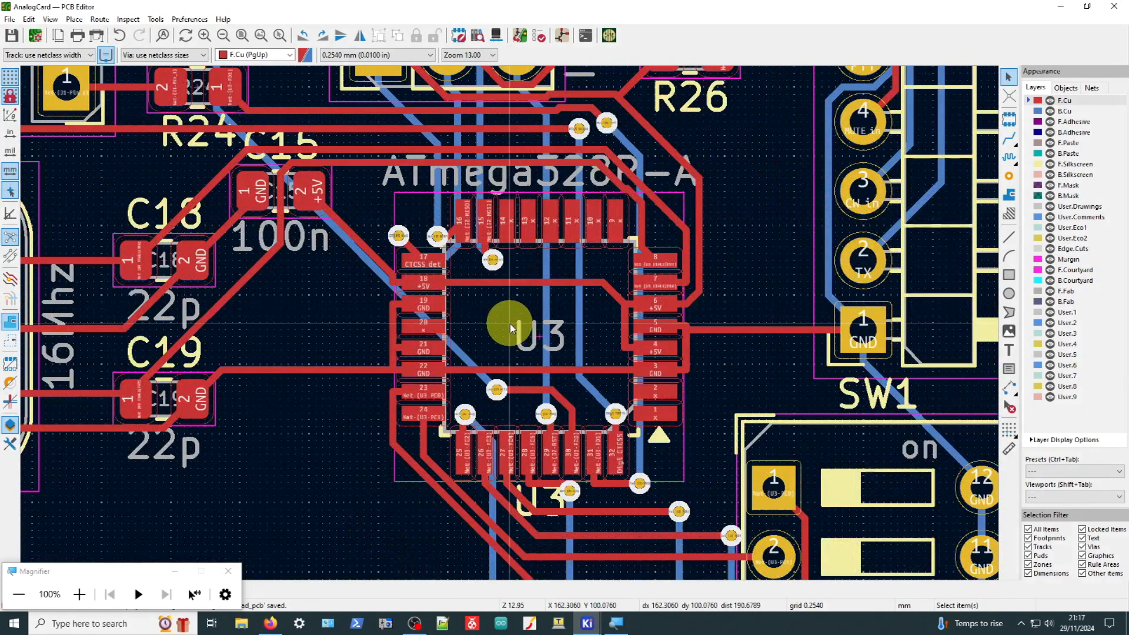
Examine the GND mounting holes H1 to H4 in the corners of the board and their positions around the components
scroll(507, 324, down, 1)
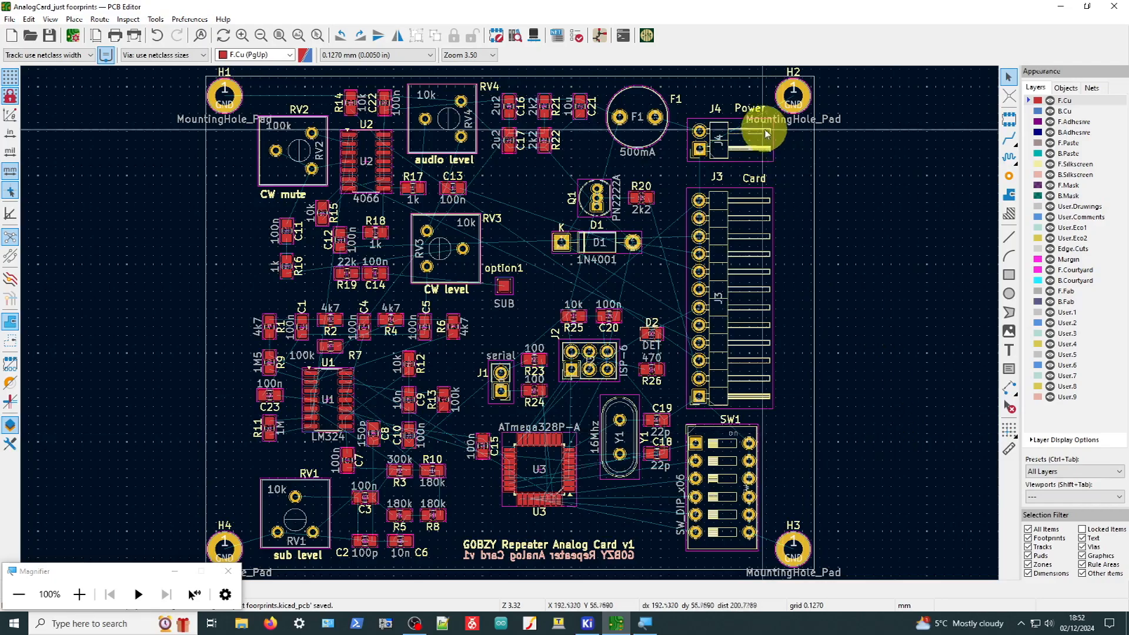
scroll(793, 88, up, 3)
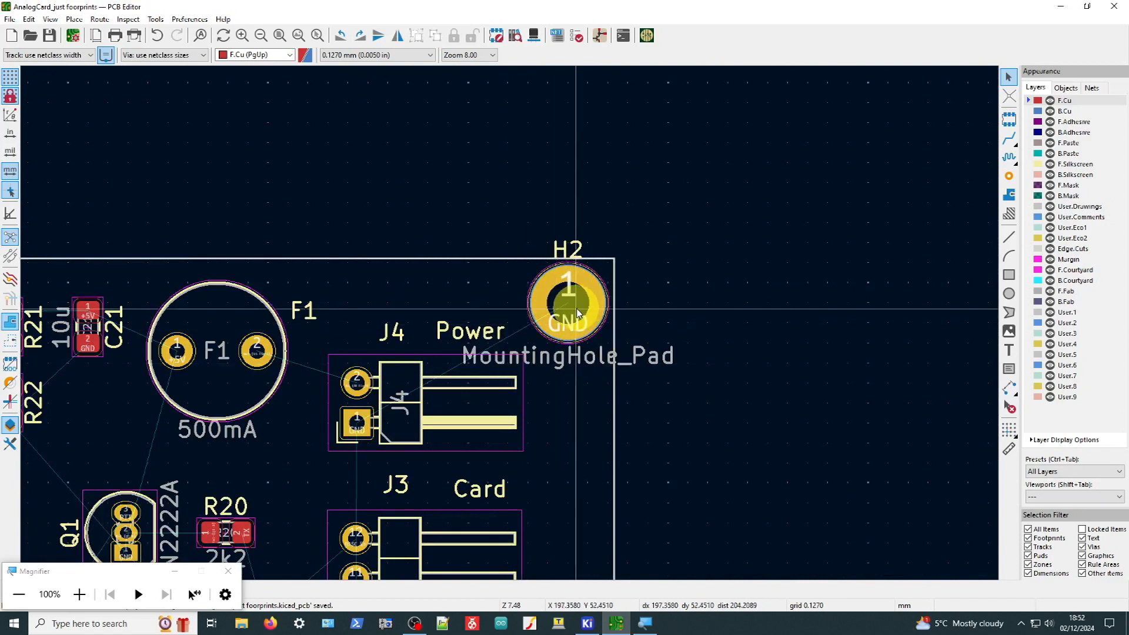
scroll(386, 335, down, 3)
middle_drag(100, 302, 208, 217)
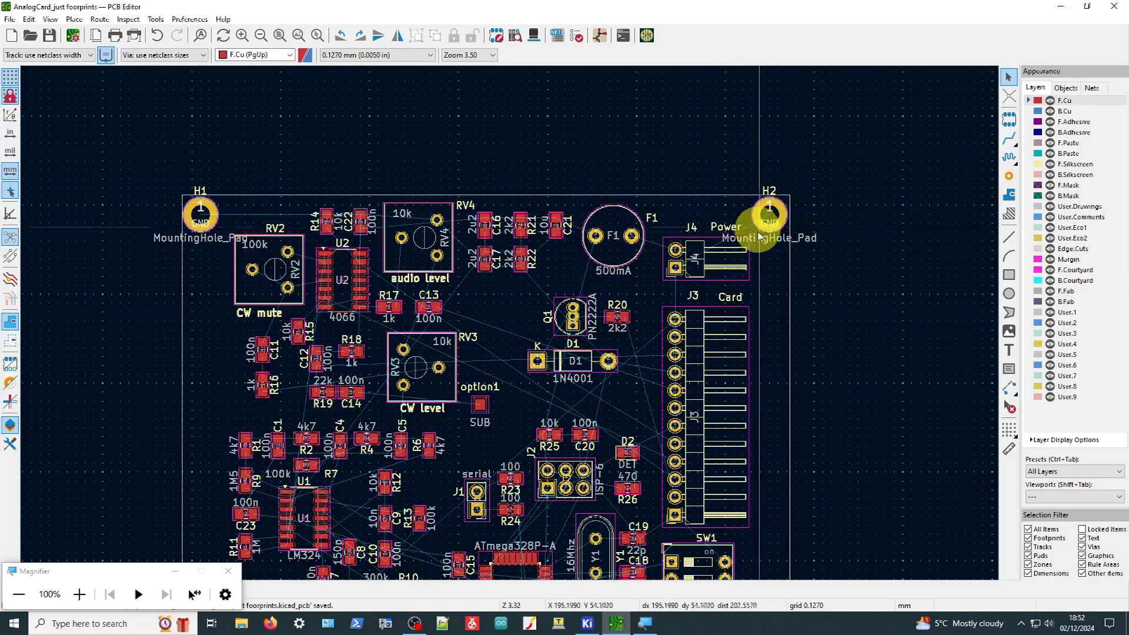
shift+scroll(791, 263, down, 3)
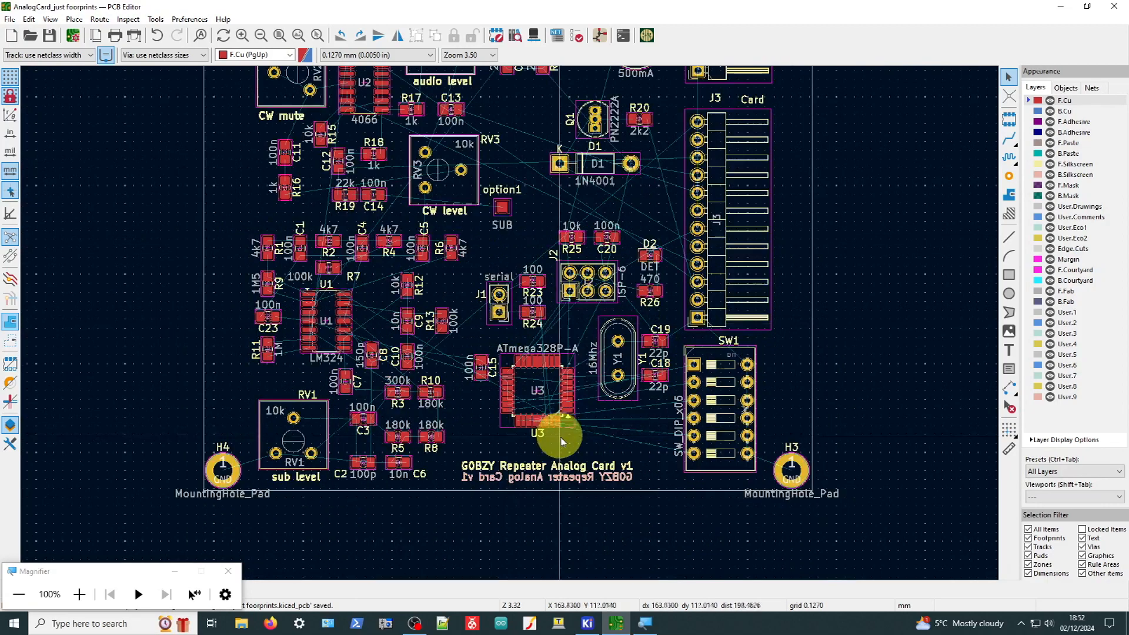
Compare the front and back silkscreen titles near the board's lower edge by hiding F.Silkscreen and showing it again
scroll(509, 323, up, 2)
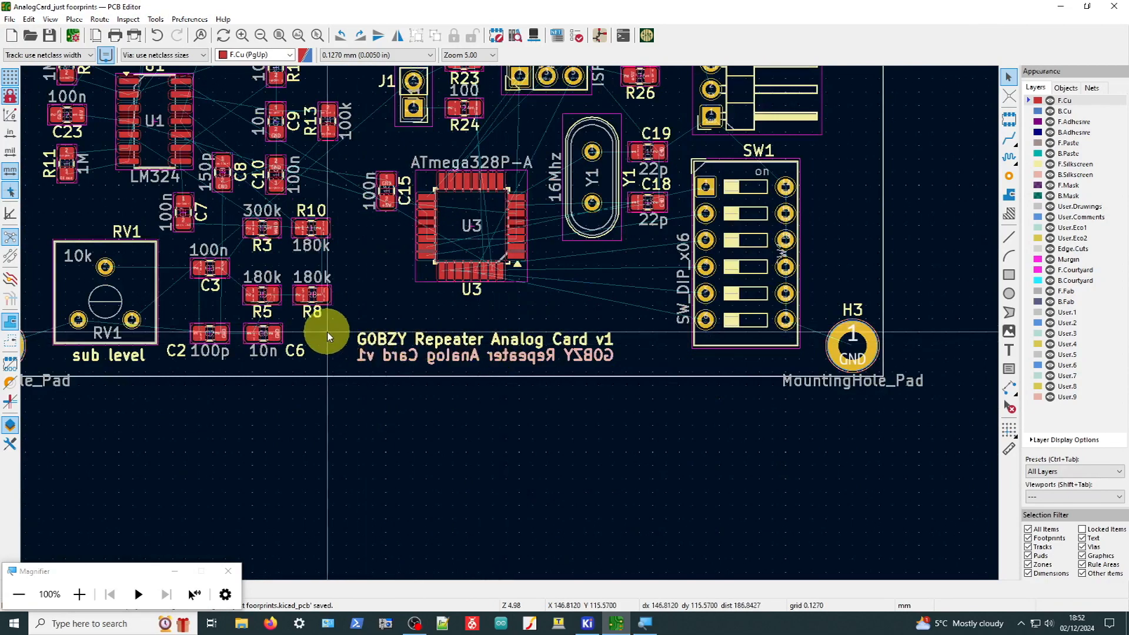
scroll(510, 327, up, 2)
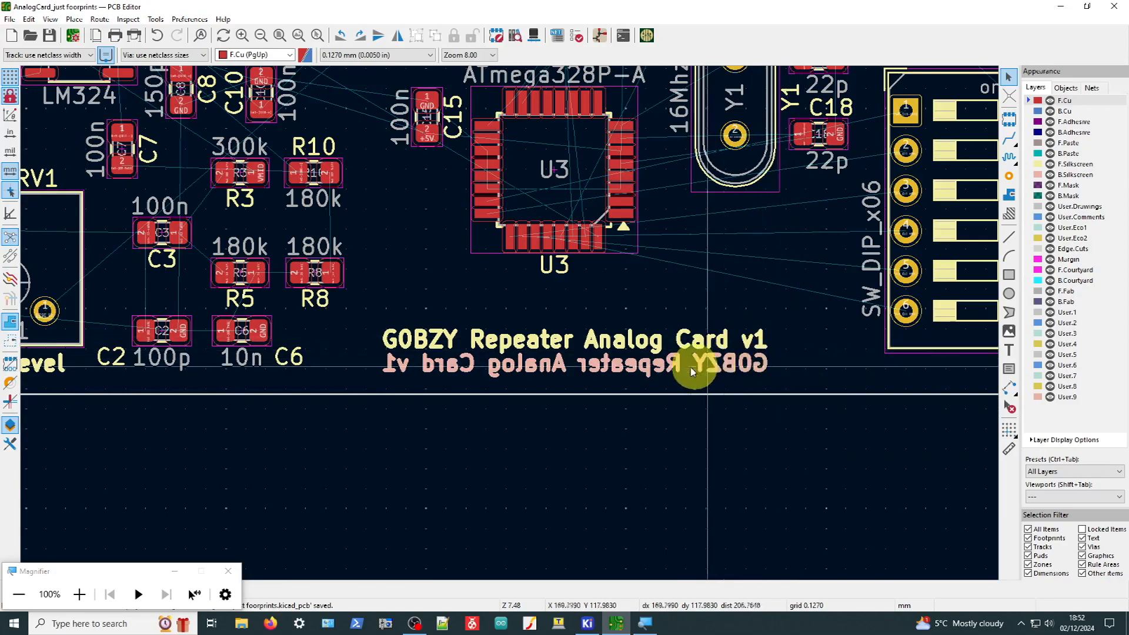
scroll(588, 371, up, 2)
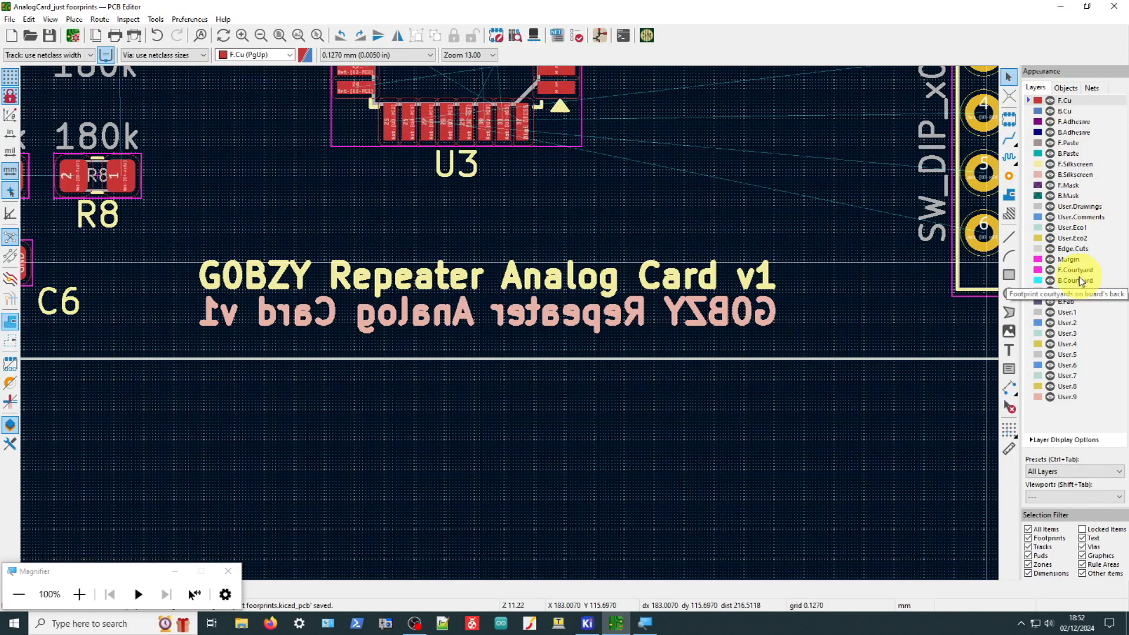
click(1050, 166)
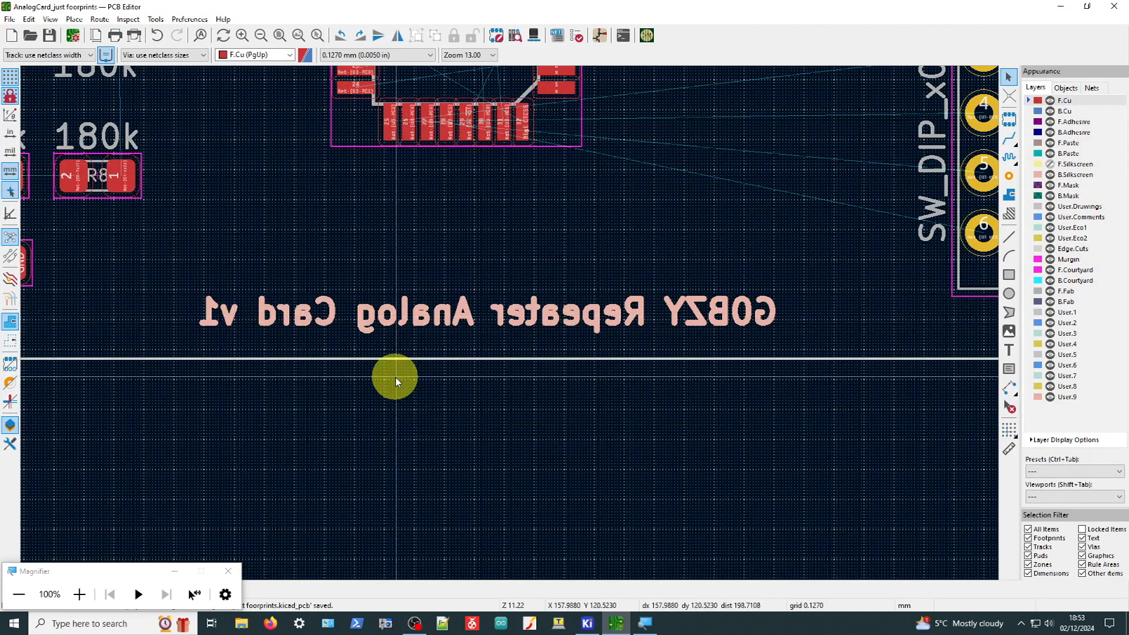
click(1049, 164)
scroll(486, 150, down, 3)
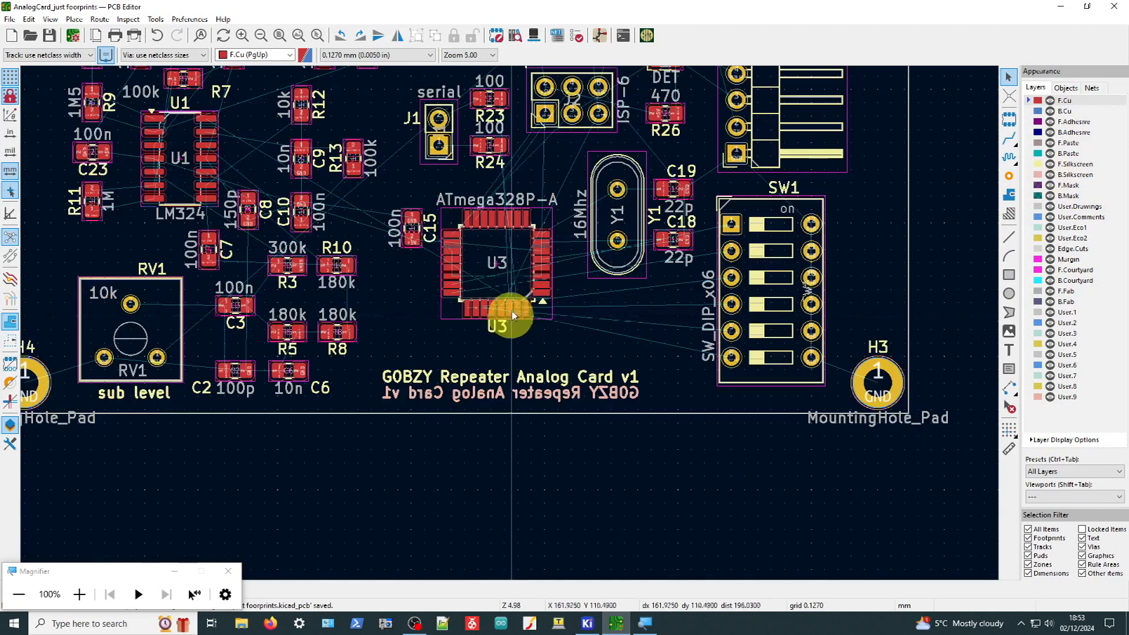
Examine the placement of crystal Y1, capacitors C18, C19 and C15, and the surrounding parts relative to U3
scroll(489, 131, up, 2)
scroll(537, 517, up, 2)
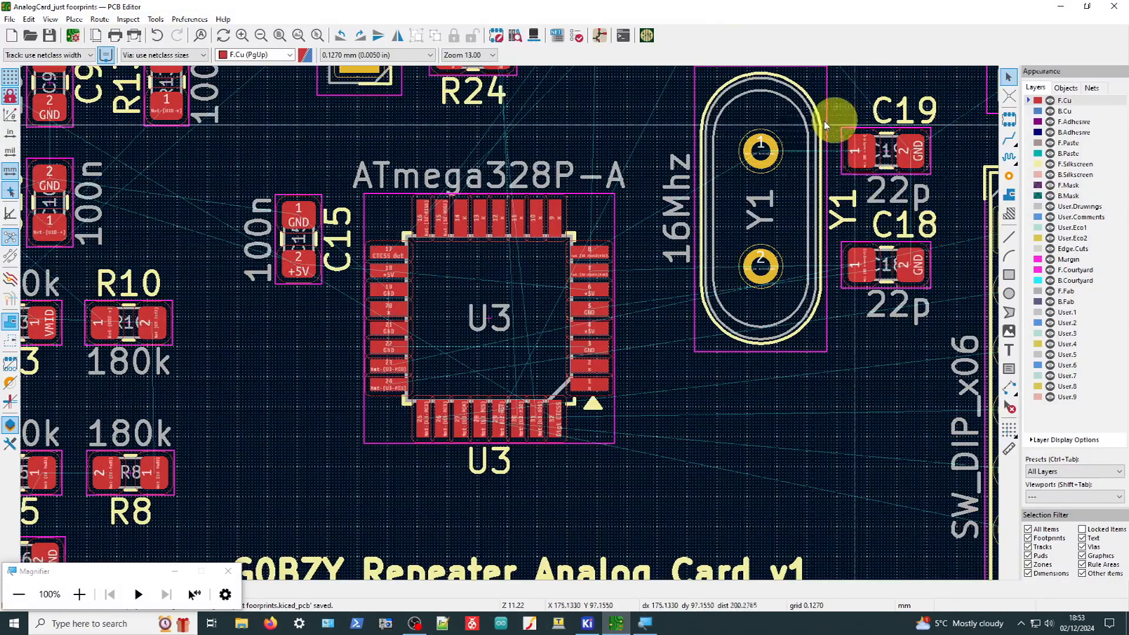
scroll(160, 269, down, 2)
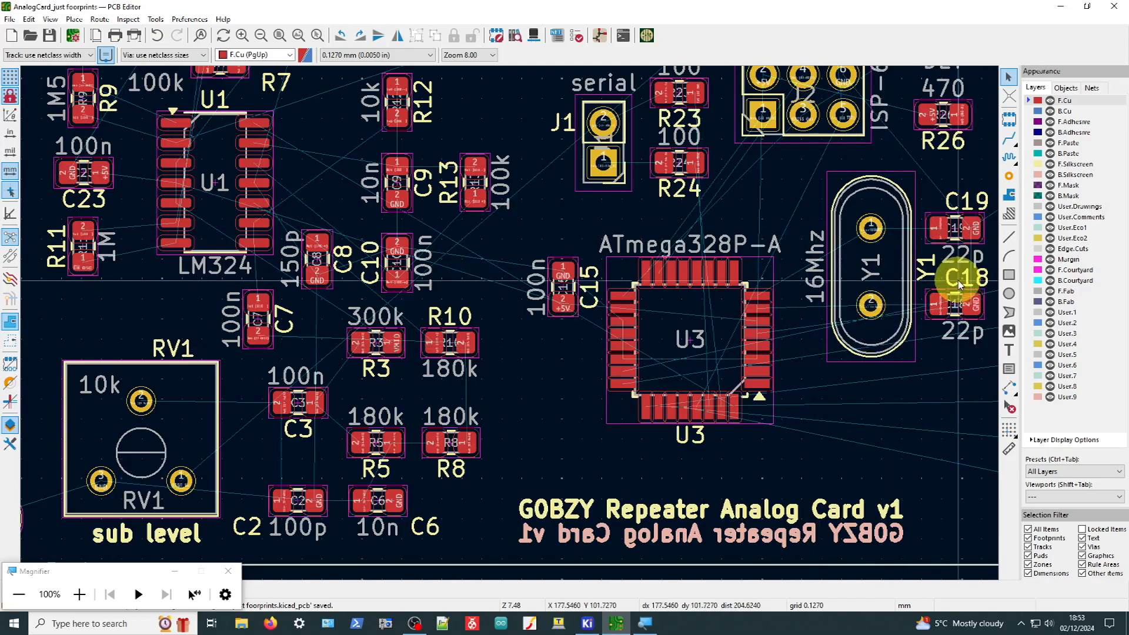
scroll(757, 332, up, 2)
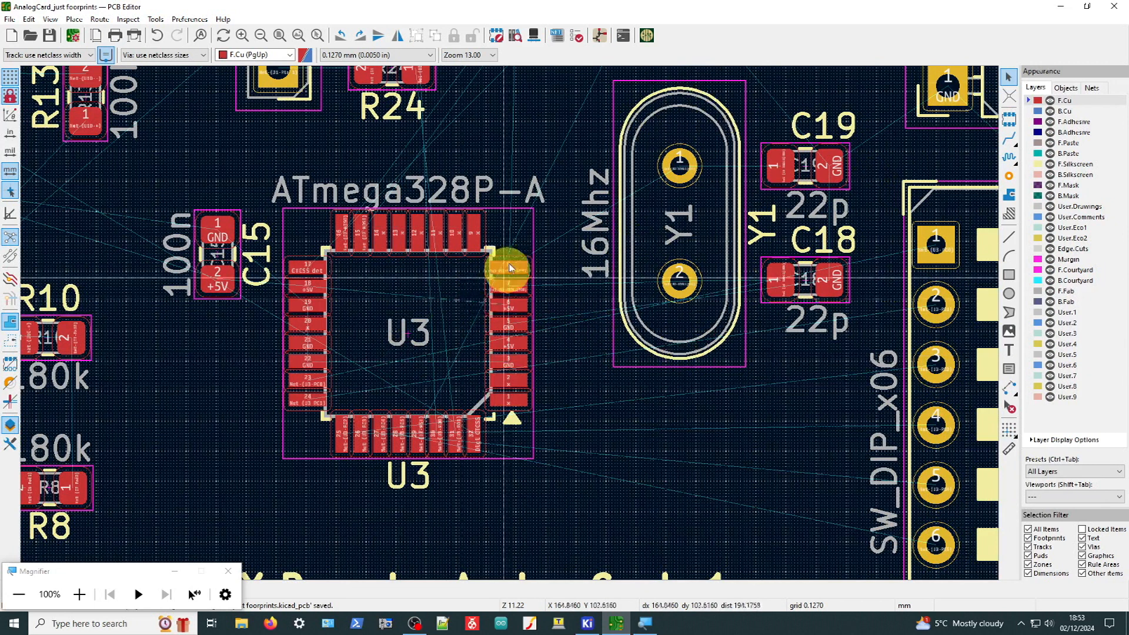
scroll(529, 234, up, 2)
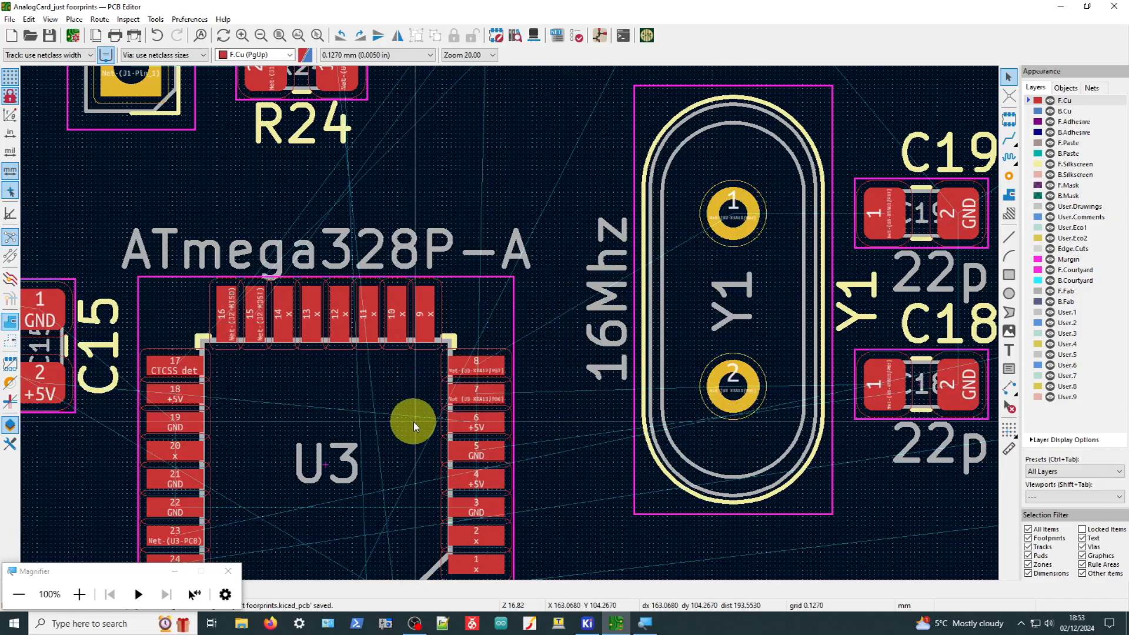
scroll(413, 421, down, 2)
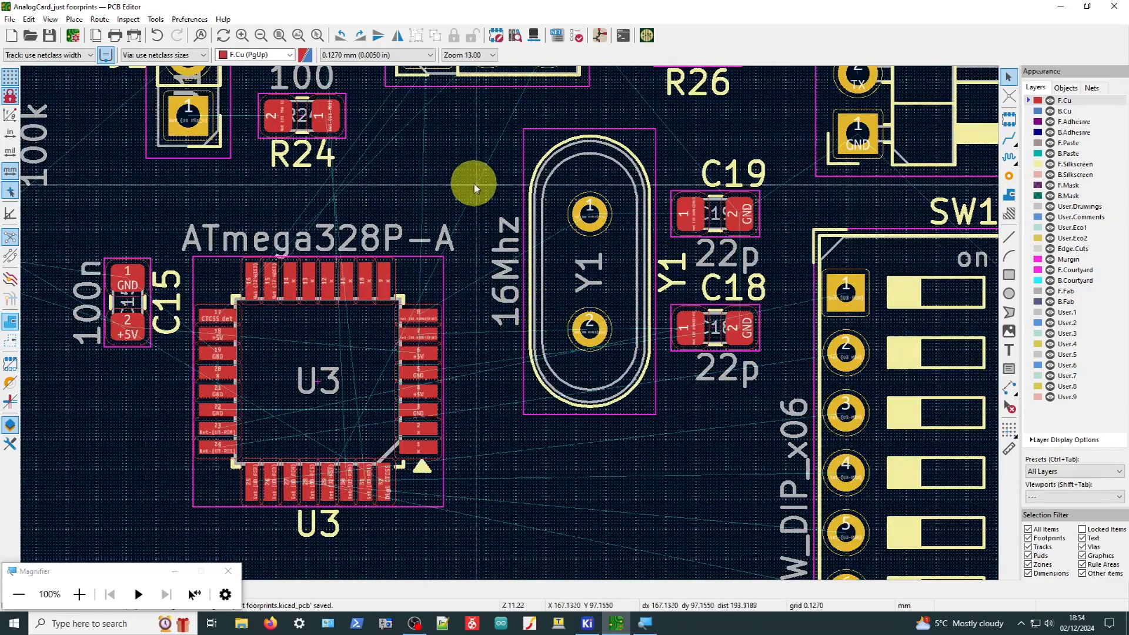
scroll(509, 323, up, 2)
scroll(506, 342, down, 2)
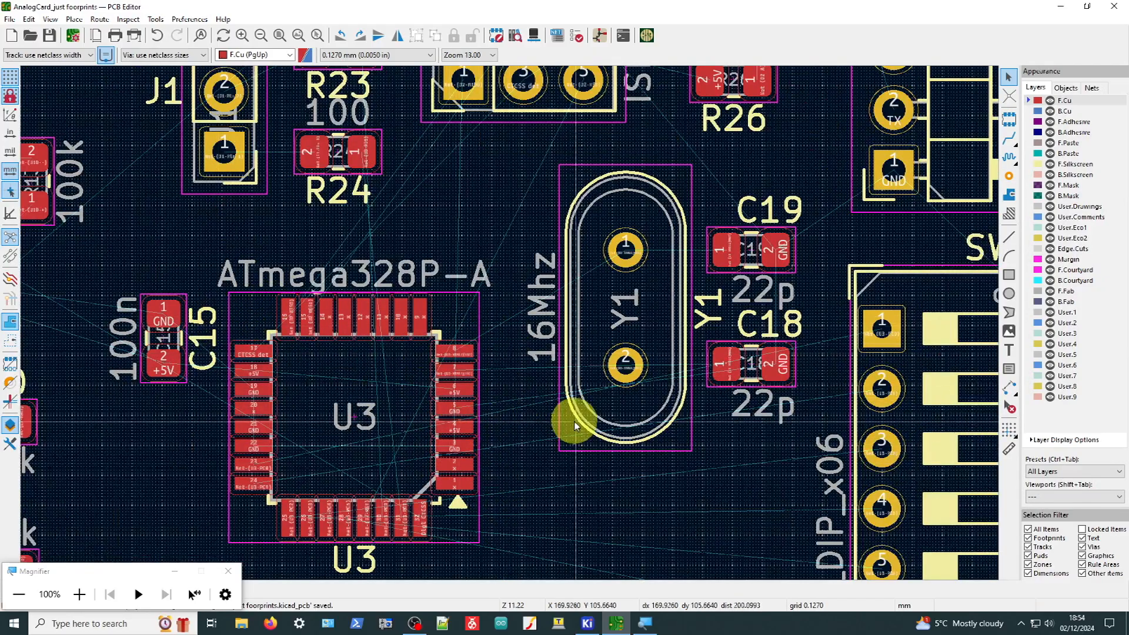
scroll(507, 323, down, 2)
scroll(488, 302, down, 2)
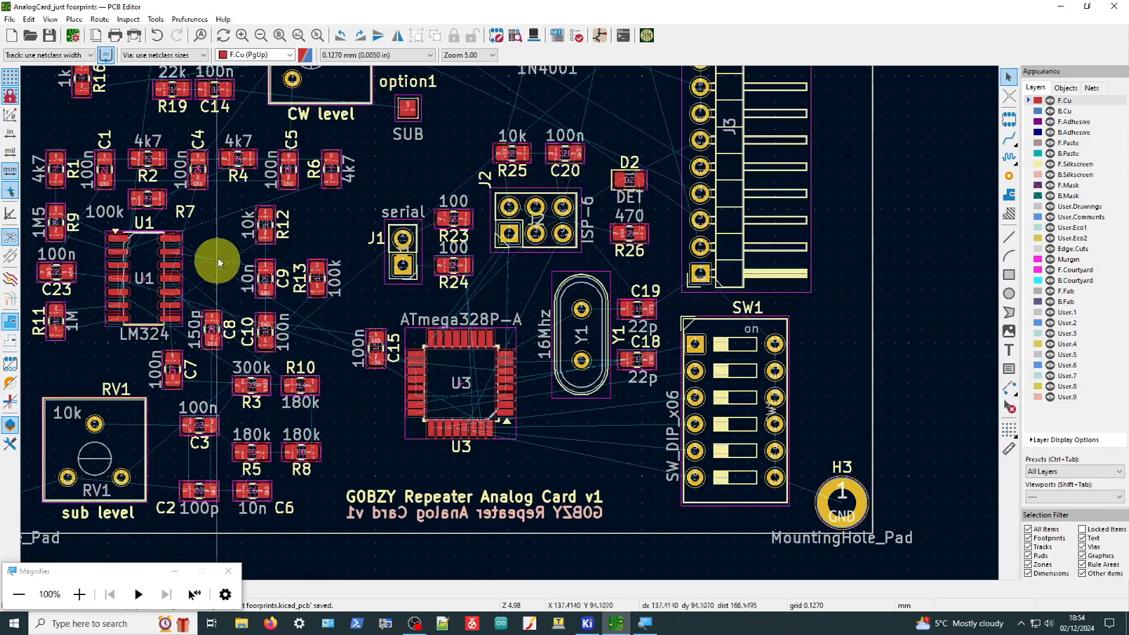
scroll(399, 156, down, 1)
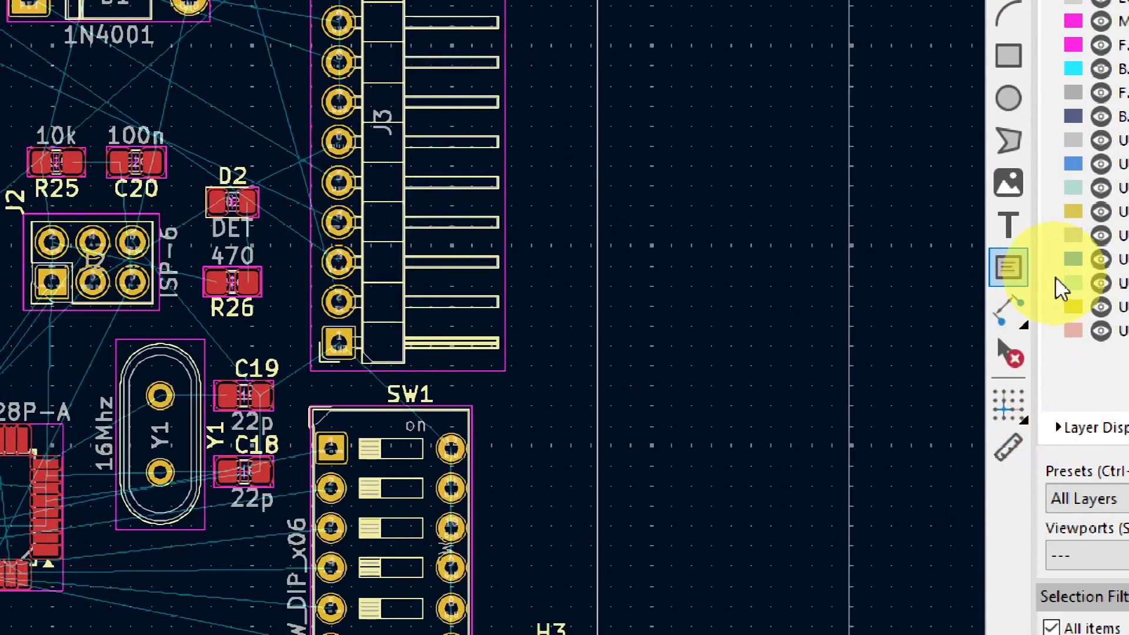
Measure the board outline's height from the corner at H2 down to the corner at H3
click(1010, 447)
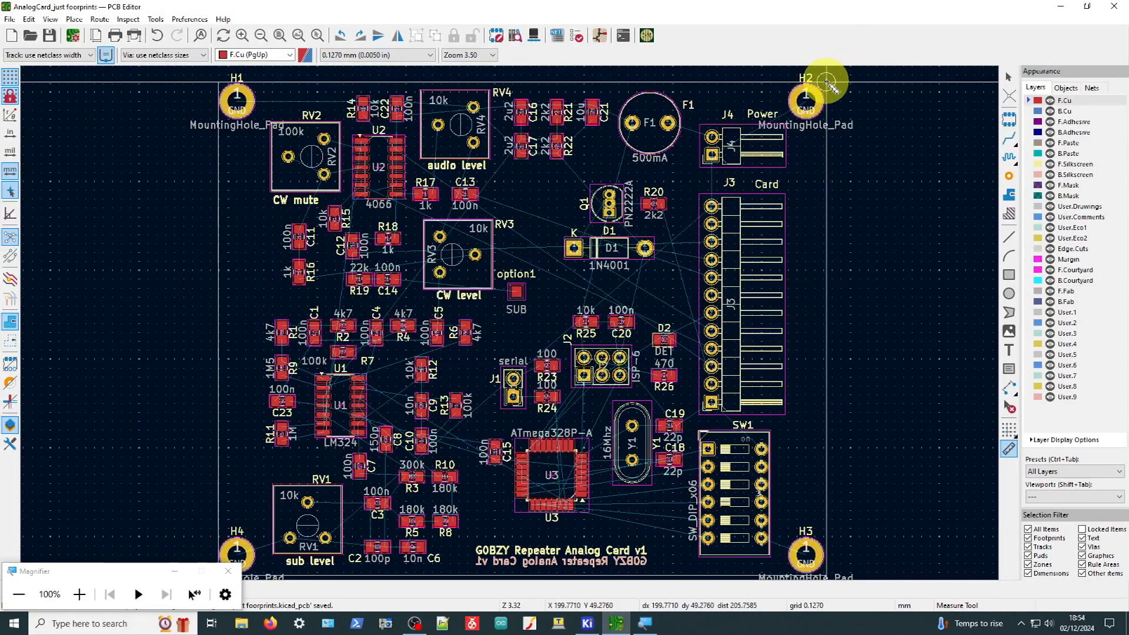
click(826, 81)
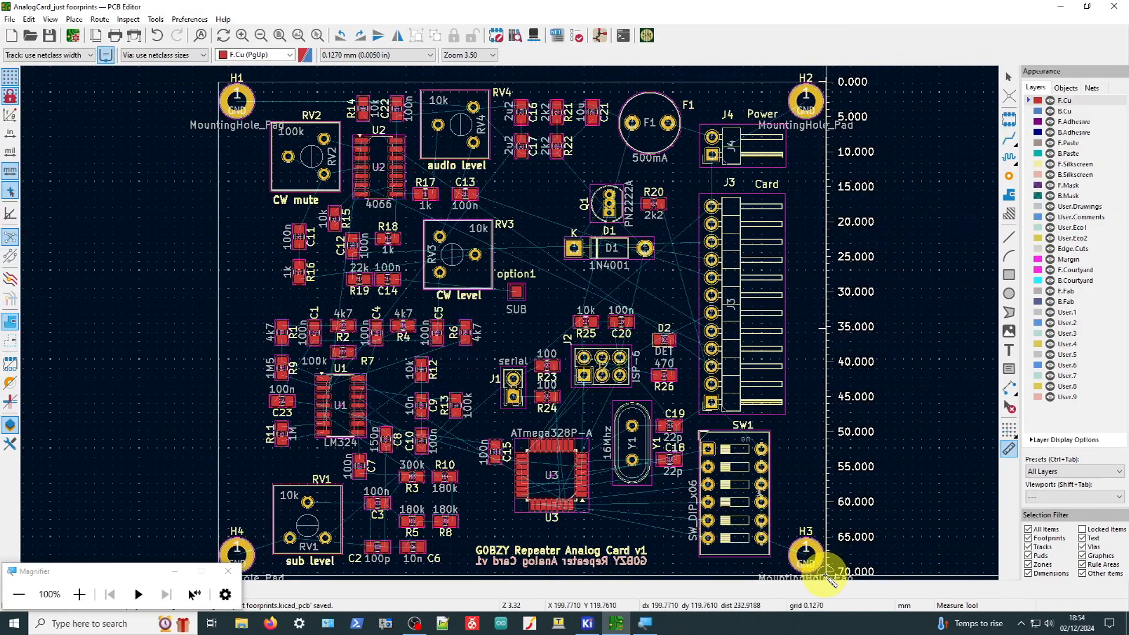
scroll(826, 579, down, 1)
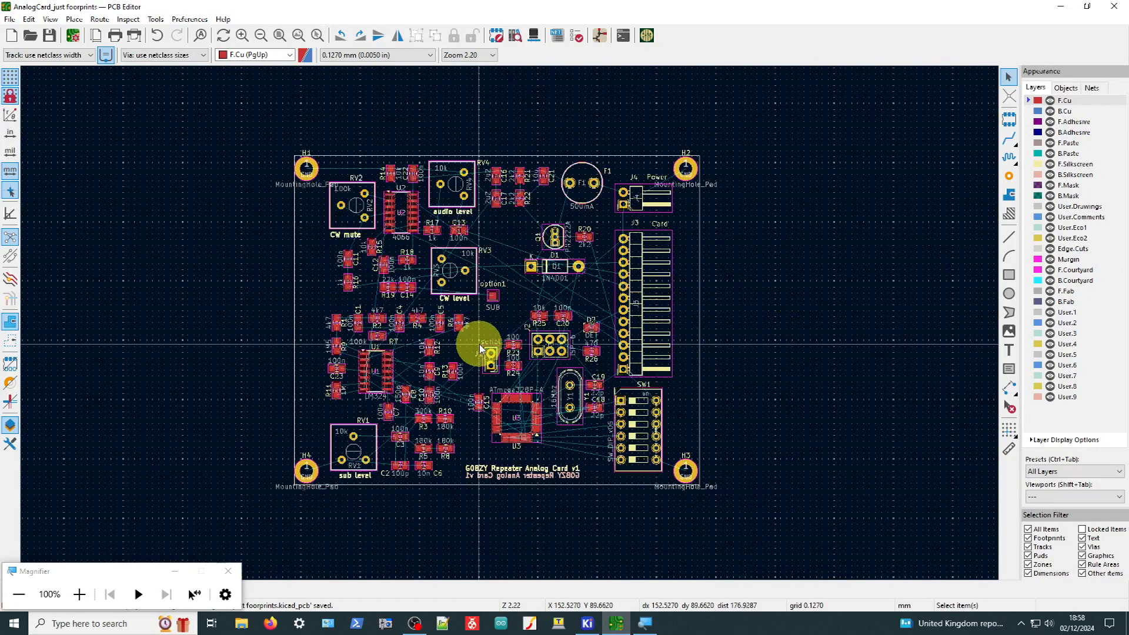
Run the Freerouting autorouter on the unrouted board with its default settings
click(648, 36)
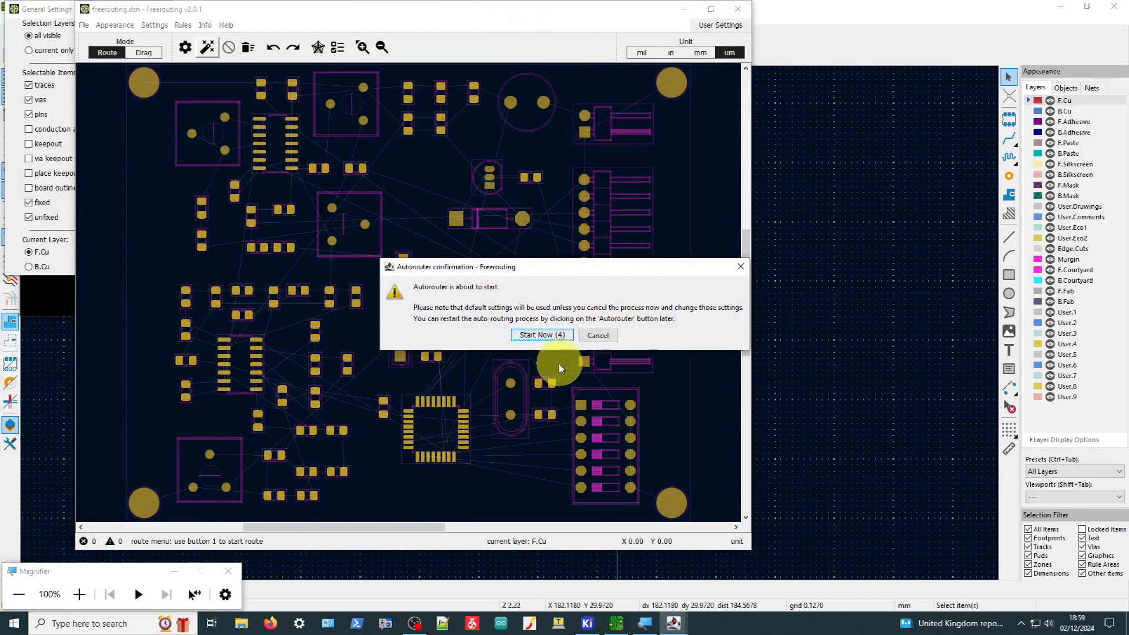
click(542, 335)
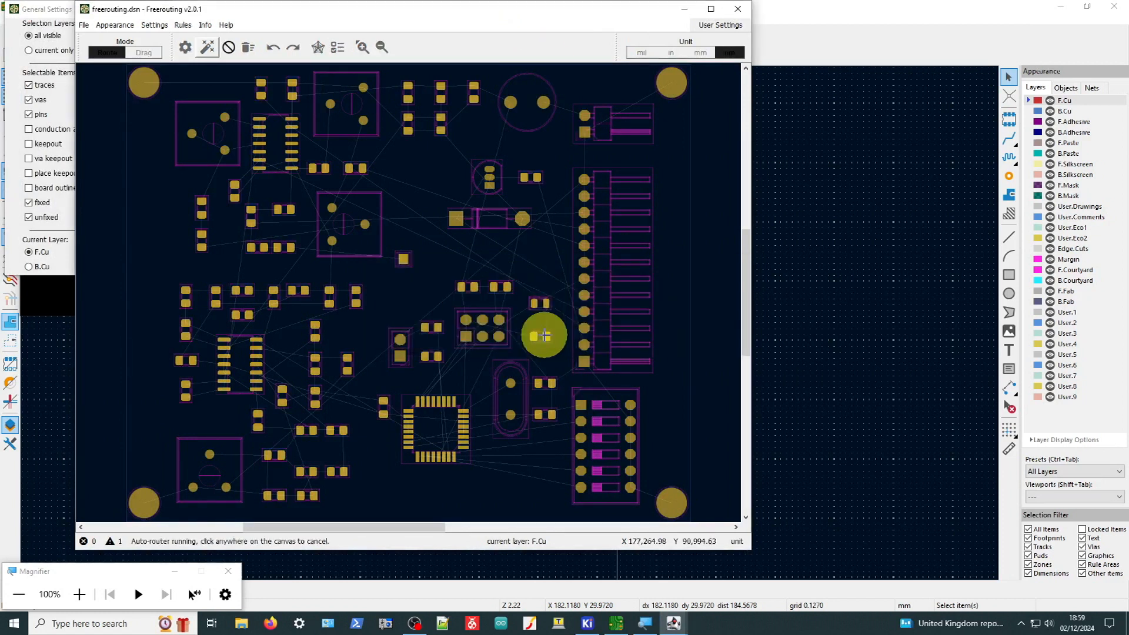
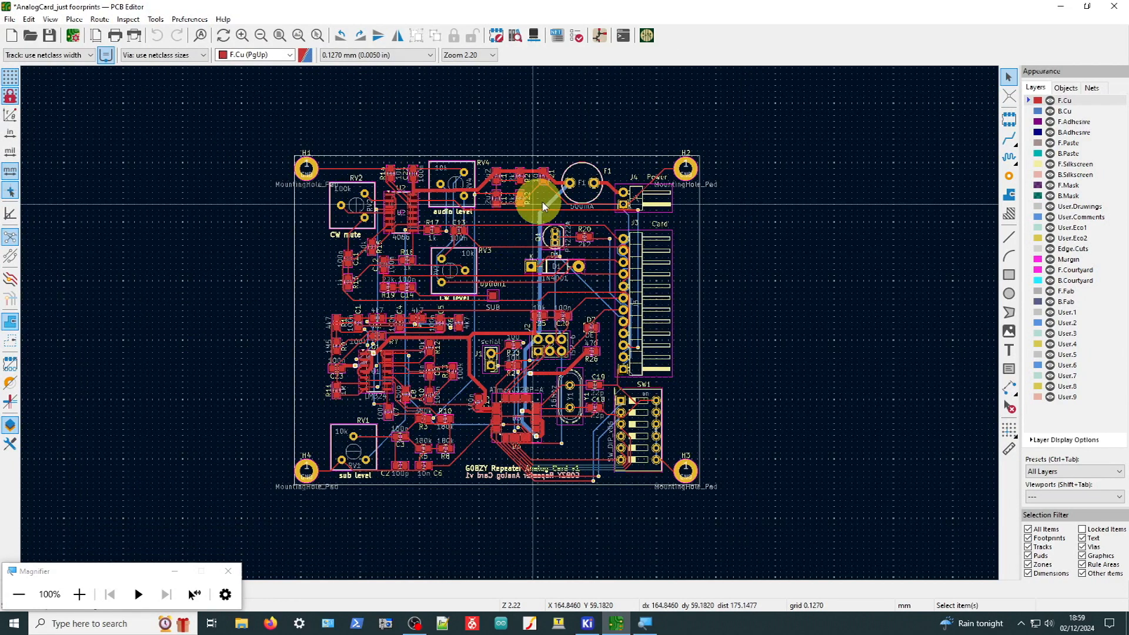
Inspect the autorouted tracks around SW1, H3, crystal Y1 and the +5V connections of U3
scroll(665, 470, up, 6)
scroll(290, 177, down, 1)
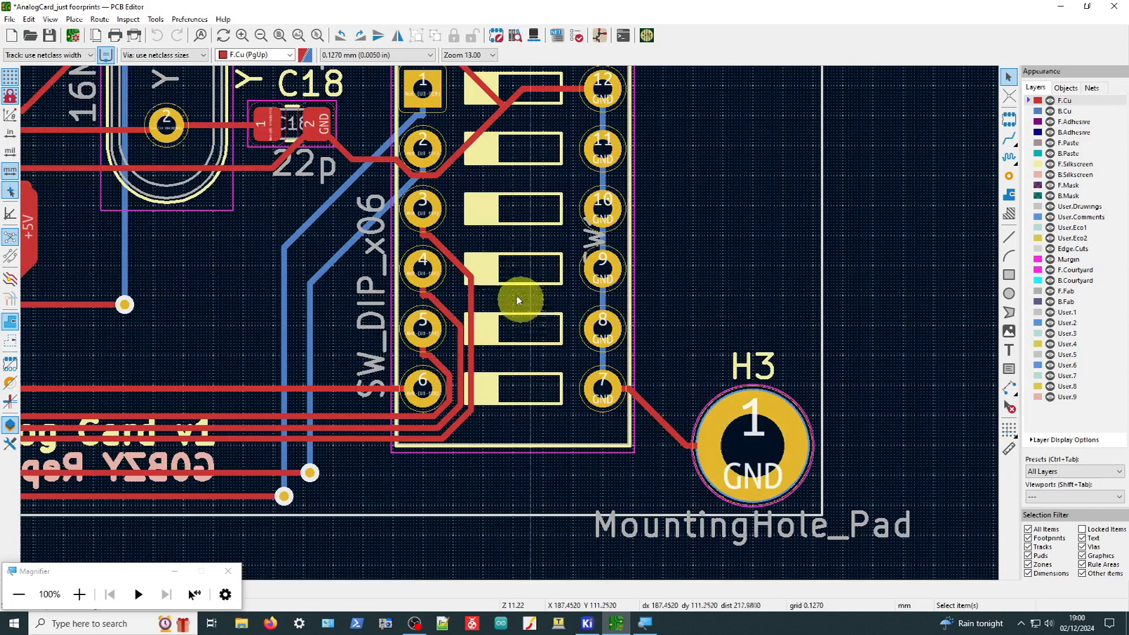
scroll(332, 140, up, 2)
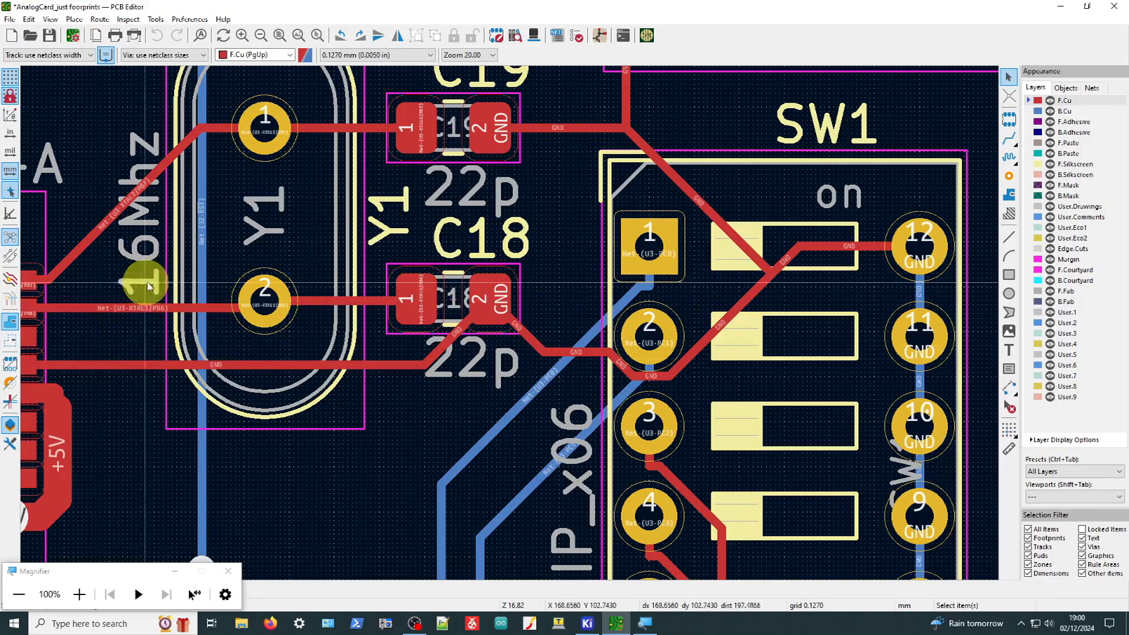
key(F3)
key(F2)
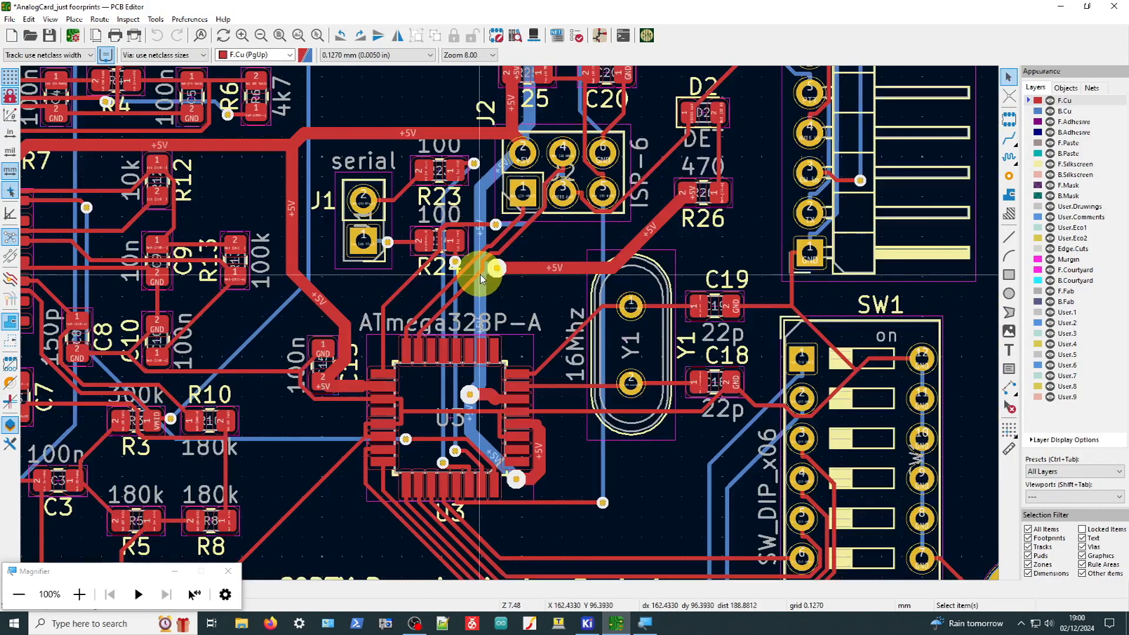
key(F2)
key(F2)
key(F2)
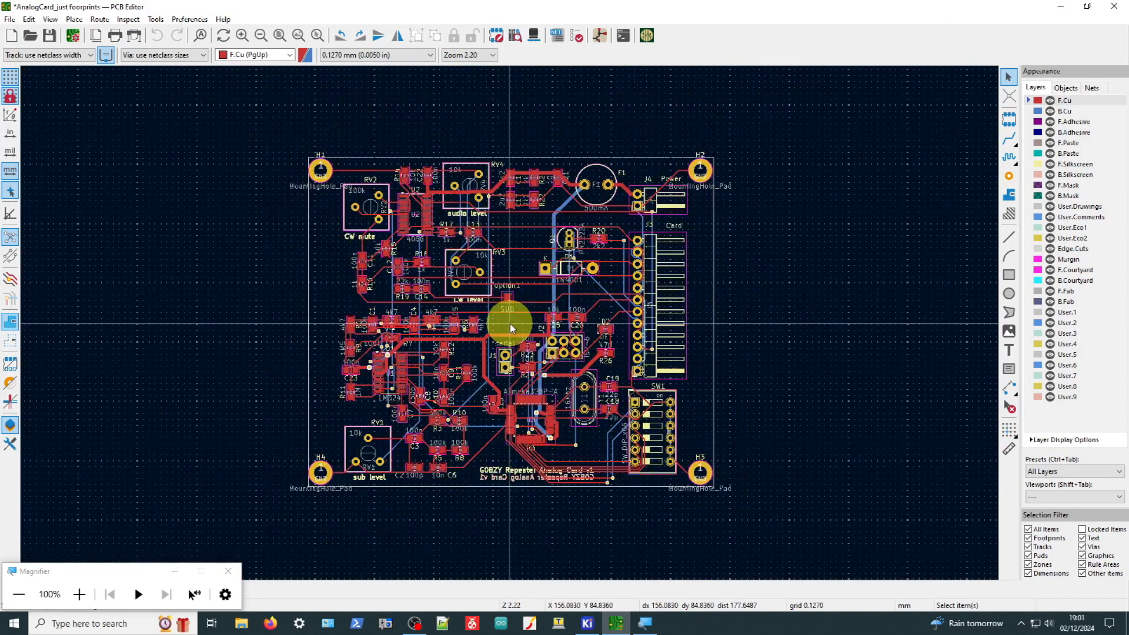
click(29, 19)
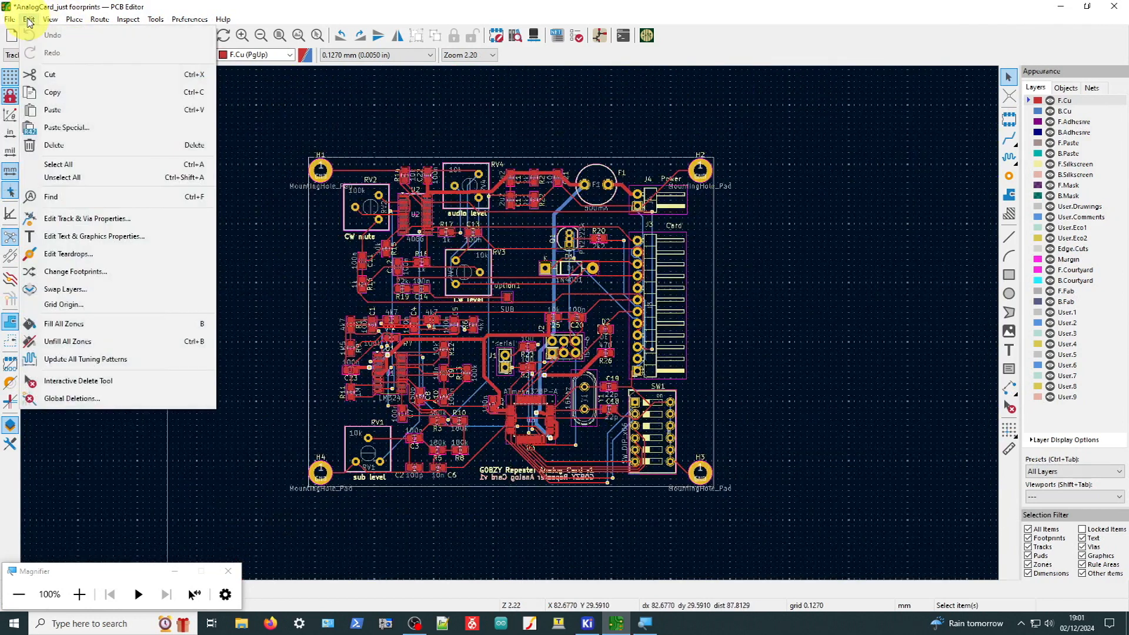
click(72, 398)
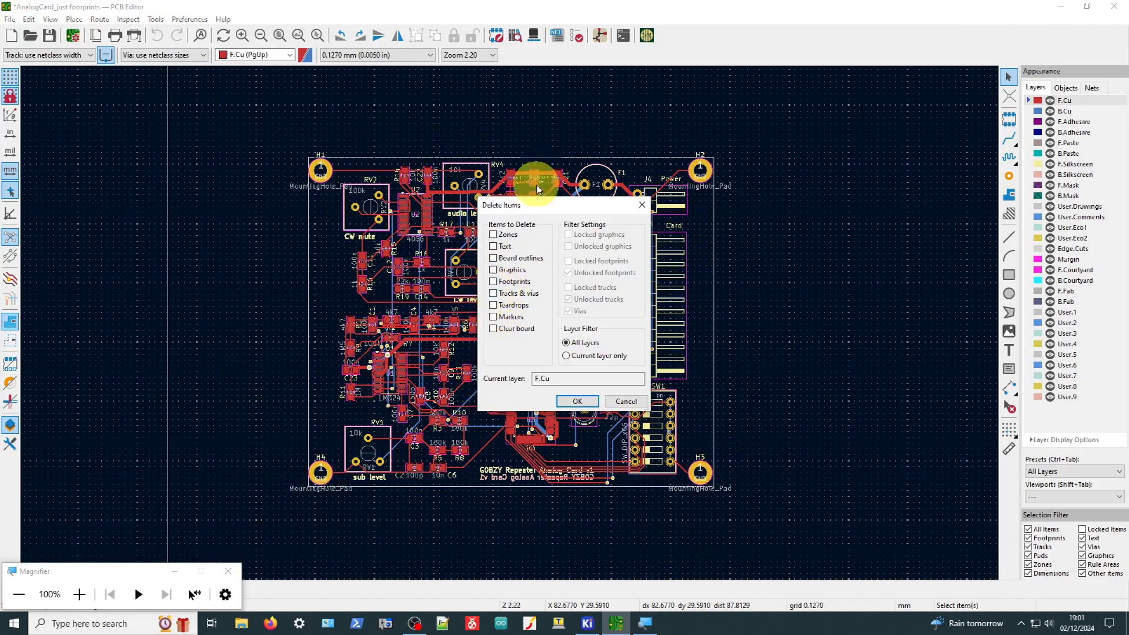
key(Escape)
Delete all unlocked tracks and vias on all layers of the board and save the file
click(28, 20)
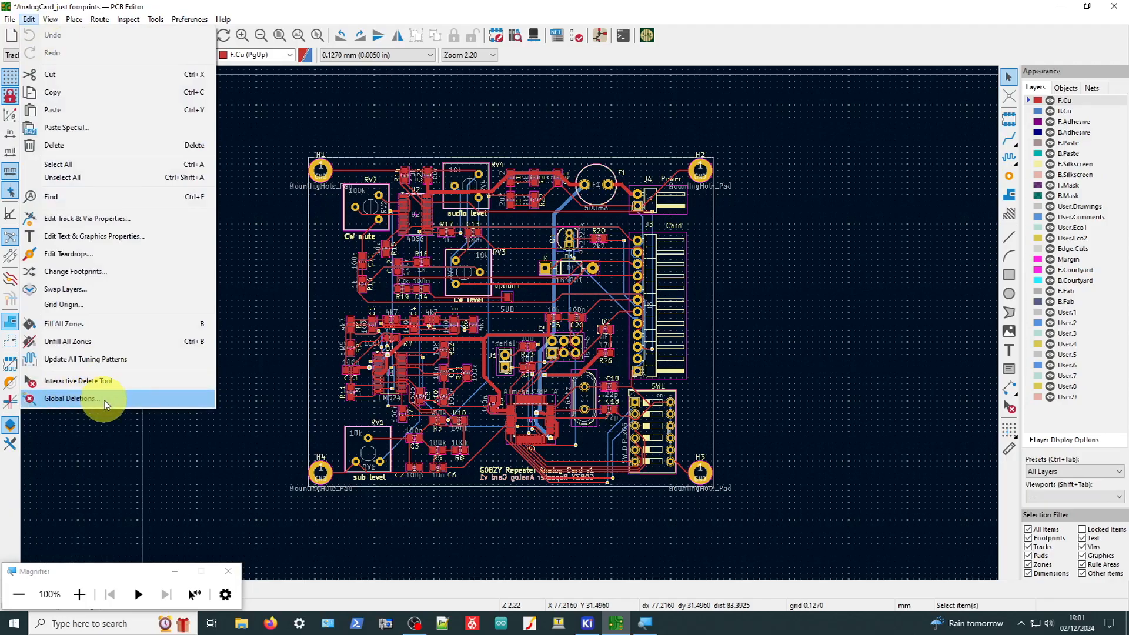
click(104, 400)
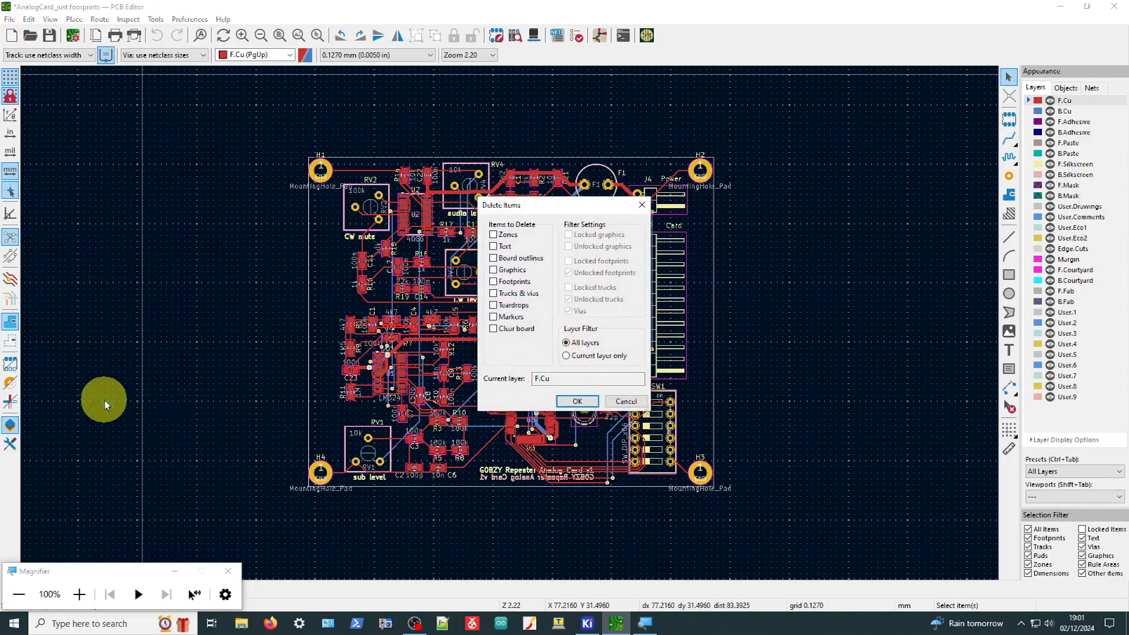
click(494, 293)
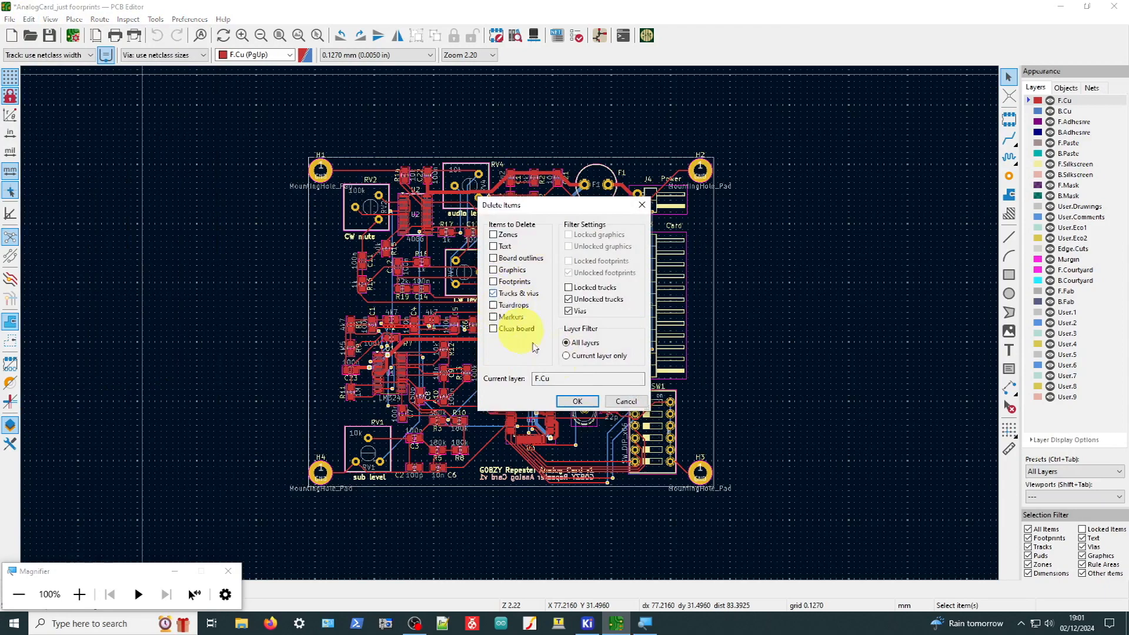
click(579, 402)
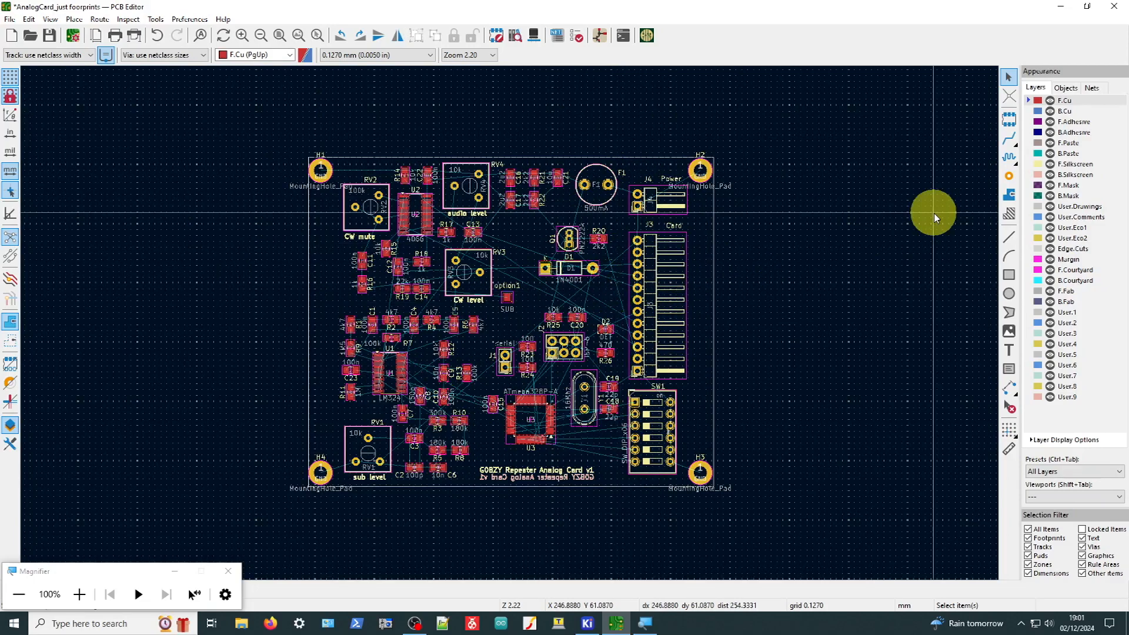
click(49, 36)
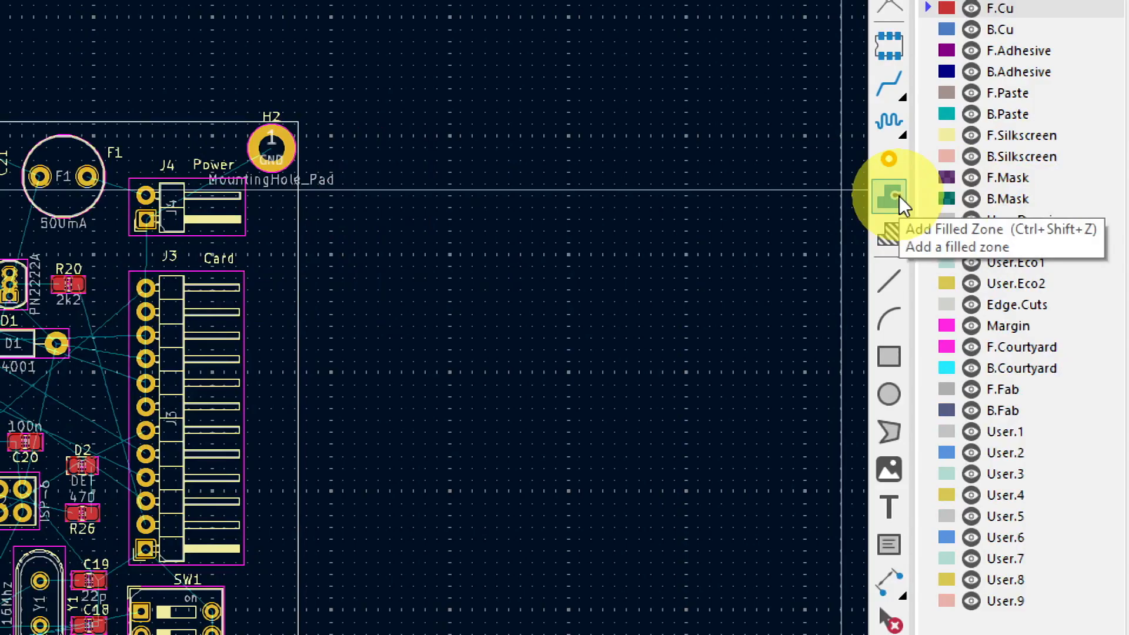
Start a filled copper zone at the board corner by H1, on F.Cu and B.Cu, assigned to the GND net
click(888, 195)
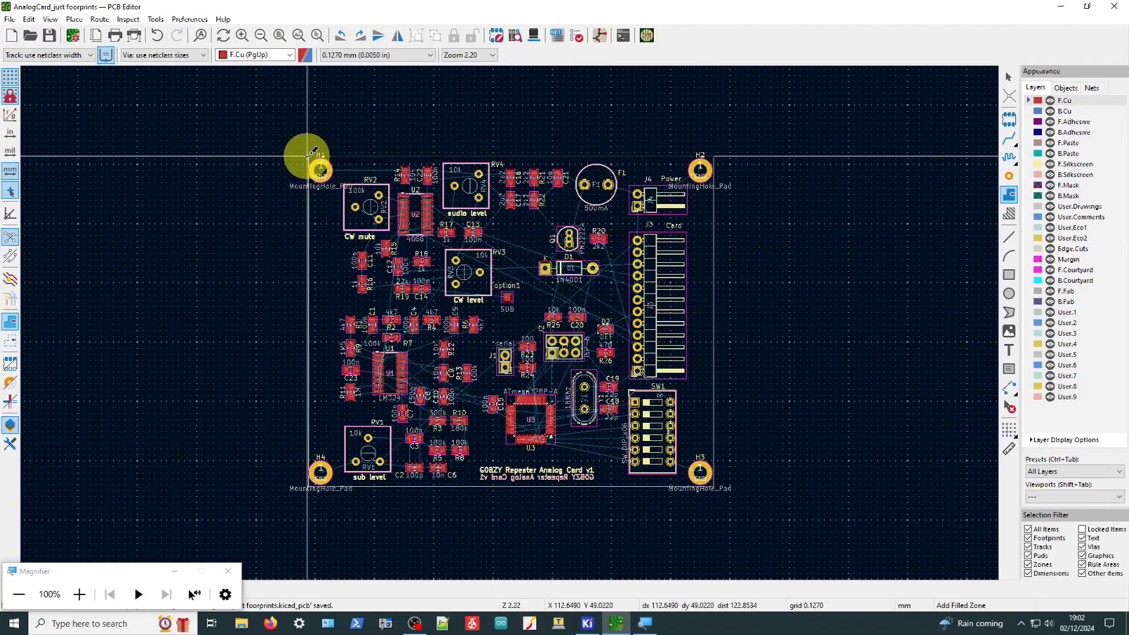
scroll(312, 154, up, 5)
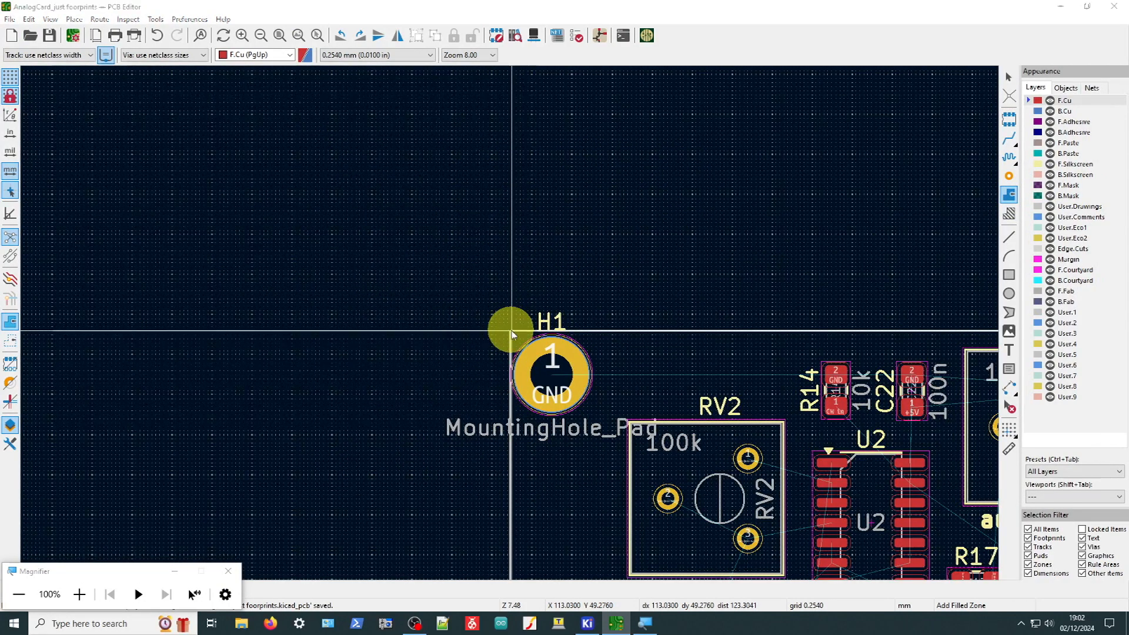
click(512, 330)
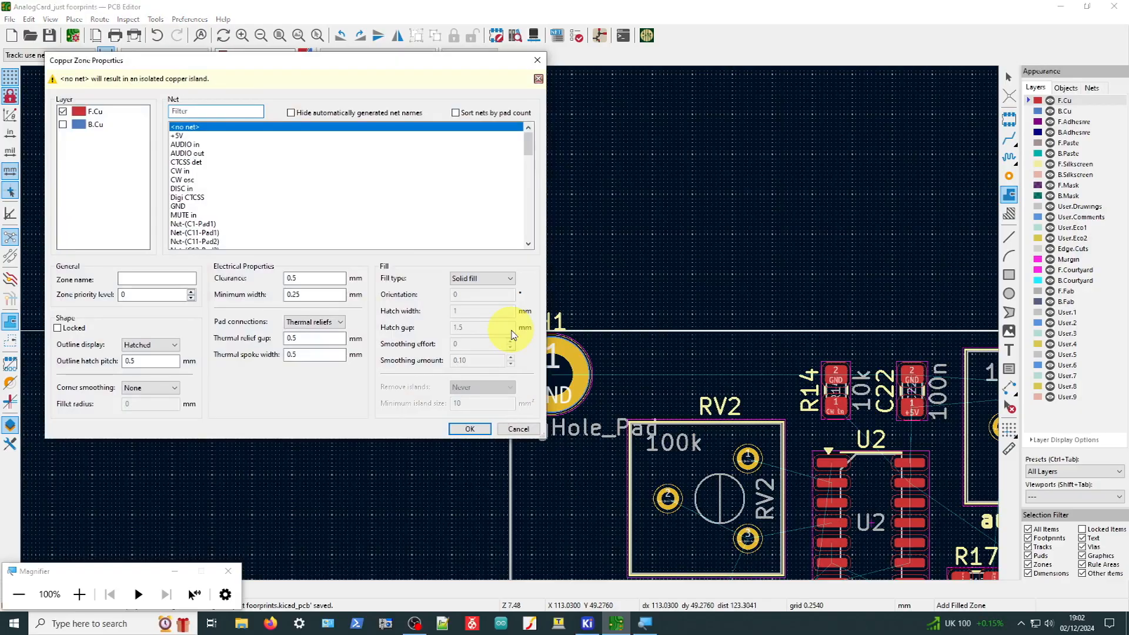
drag(171, 67, 367, 109)
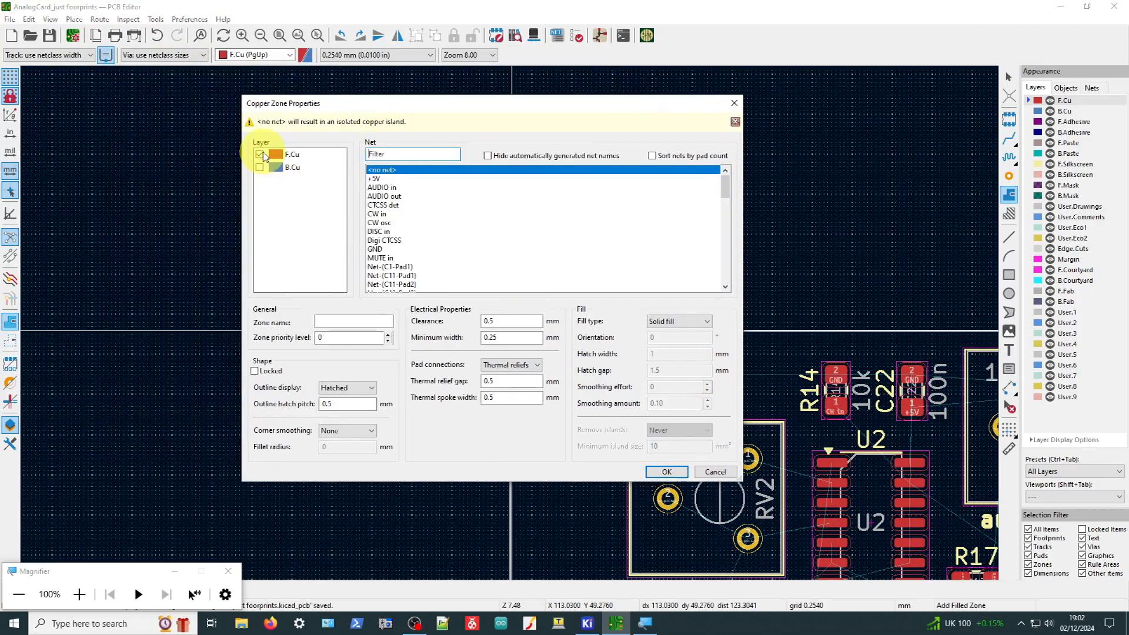
click(260, 167)
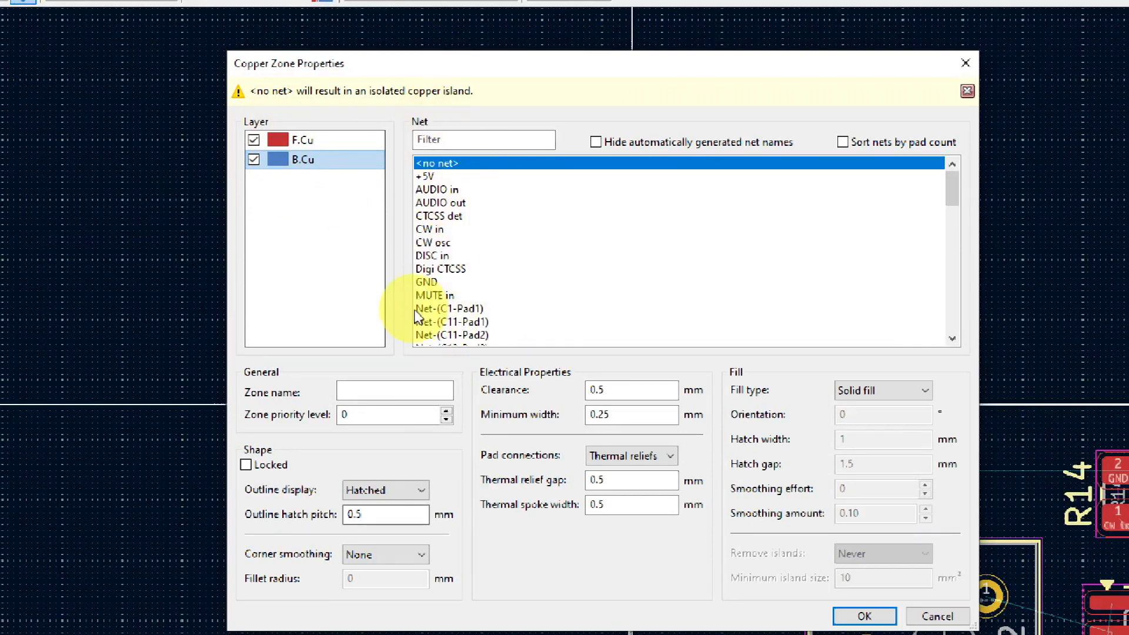
click(433, 282)
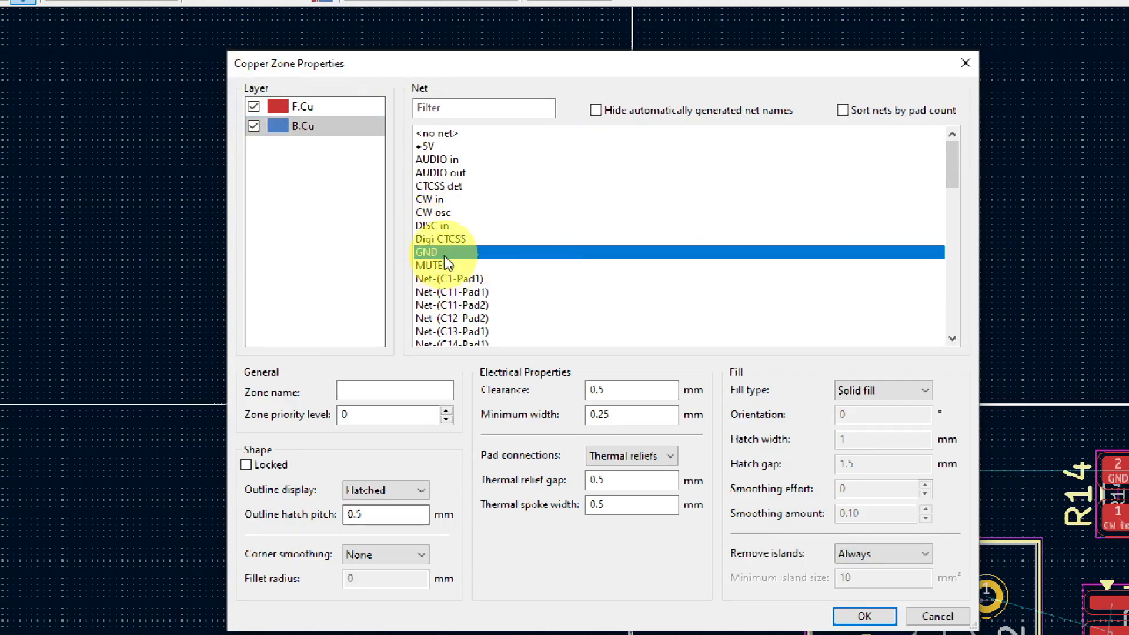
drag(548, 68, 516, 35)
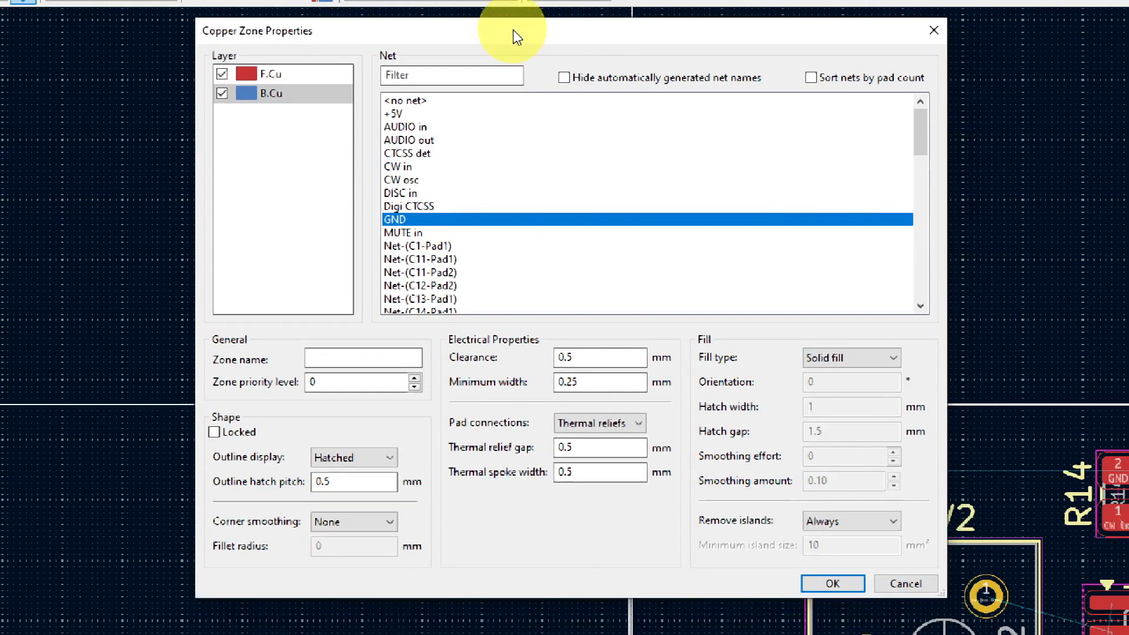
click(848, 587)
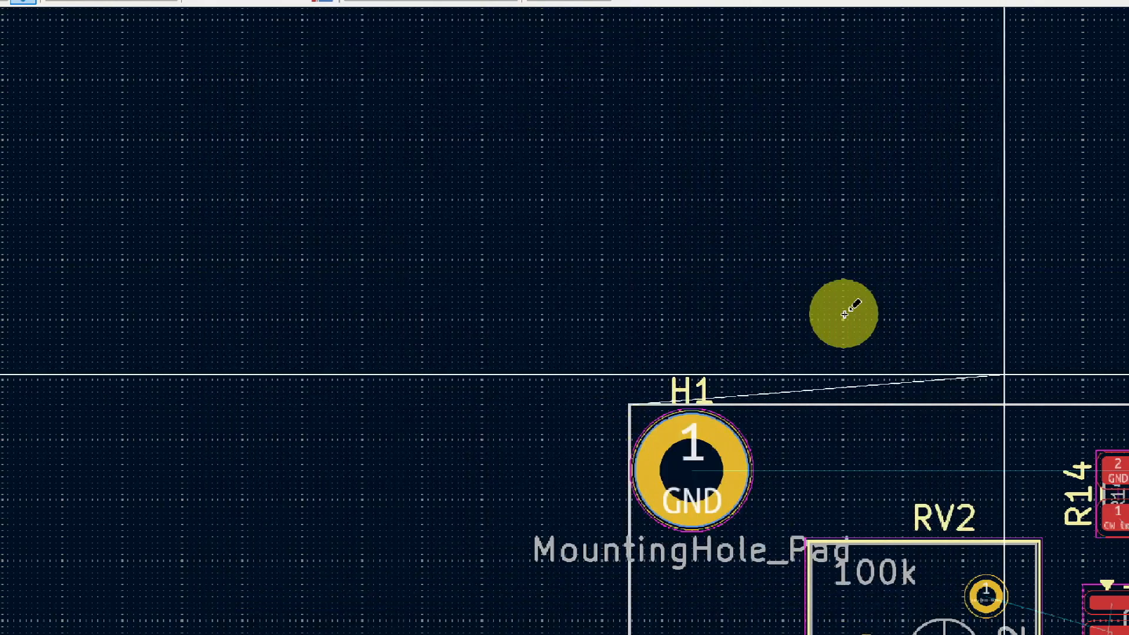
Extend the zone outline along the board edge to the corners at H2 and H3
scroll(704, 402, down, 4)
scroll(703, 401, down, 2)
scroll(1093, 329, up, 4)
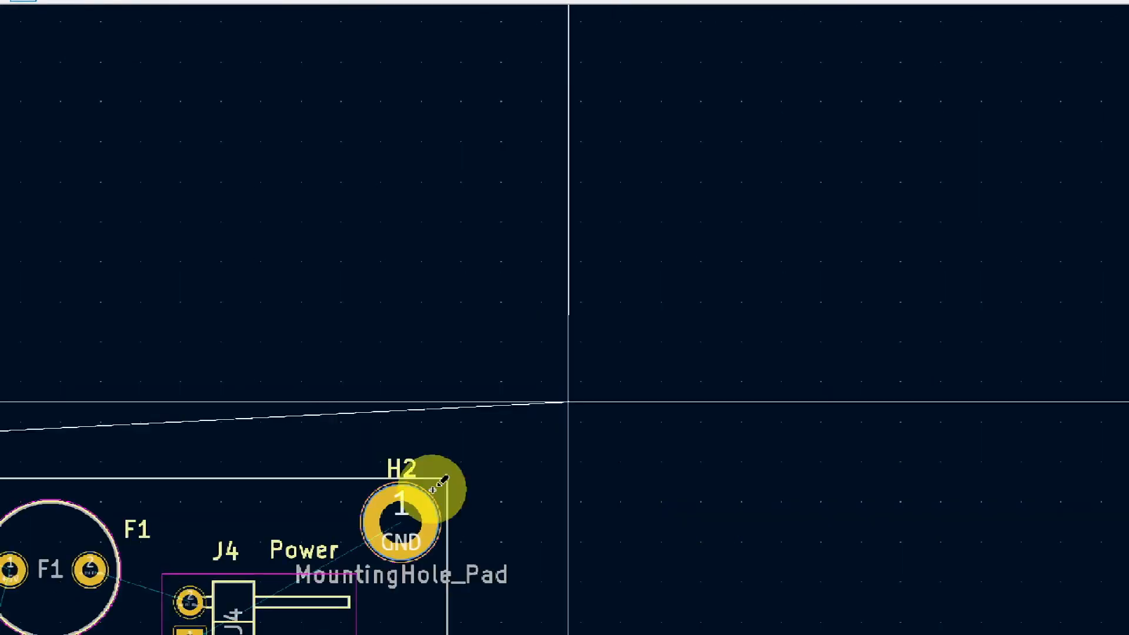
click(449, 478)
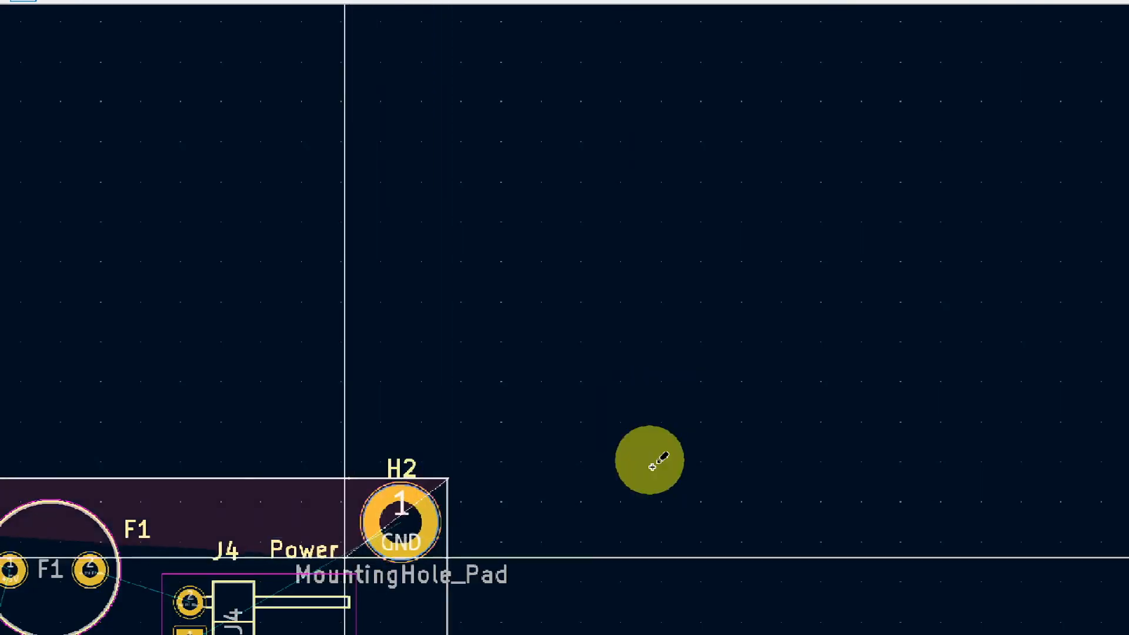
scroll(647, 458, down, 5)
scroll(668, 449, down, 2)
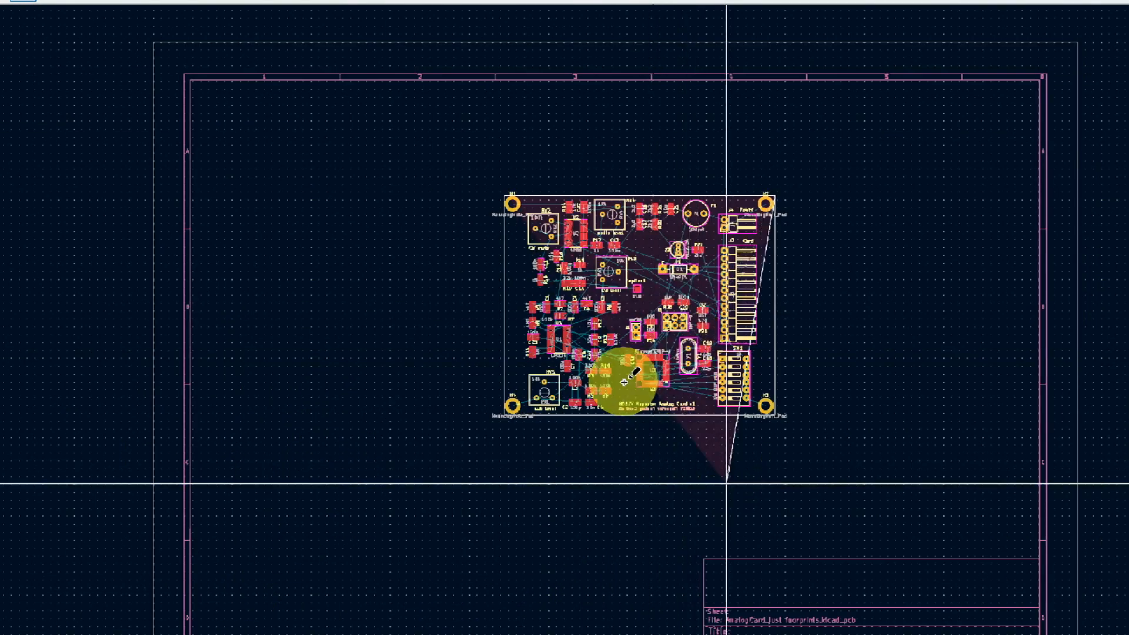
scroll(626, 385, up, 4)
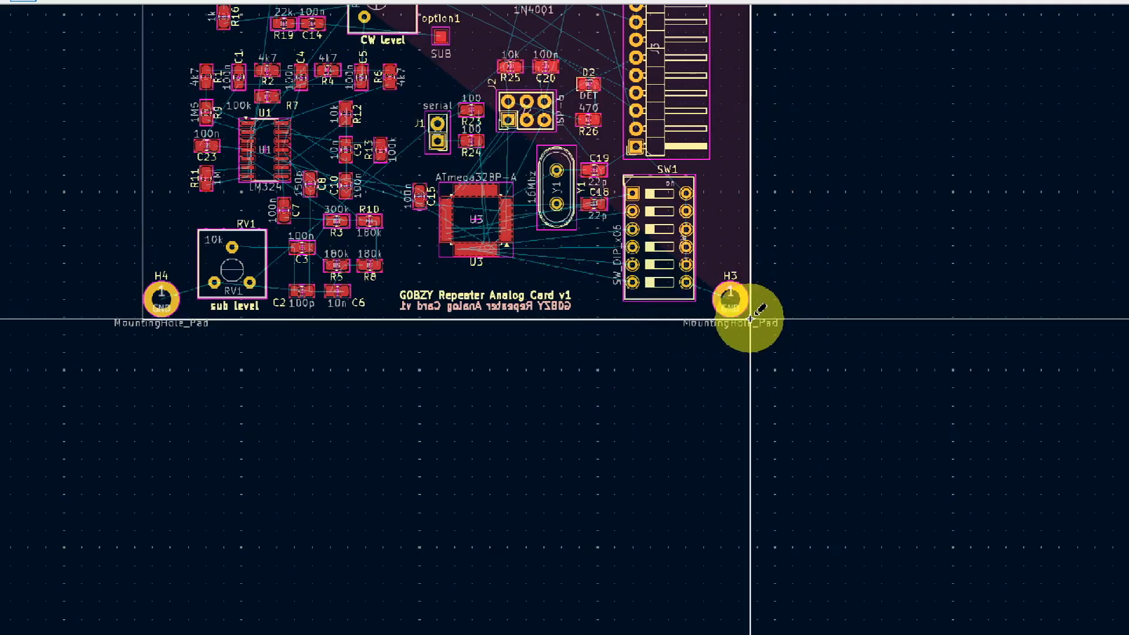
click(750, 319)
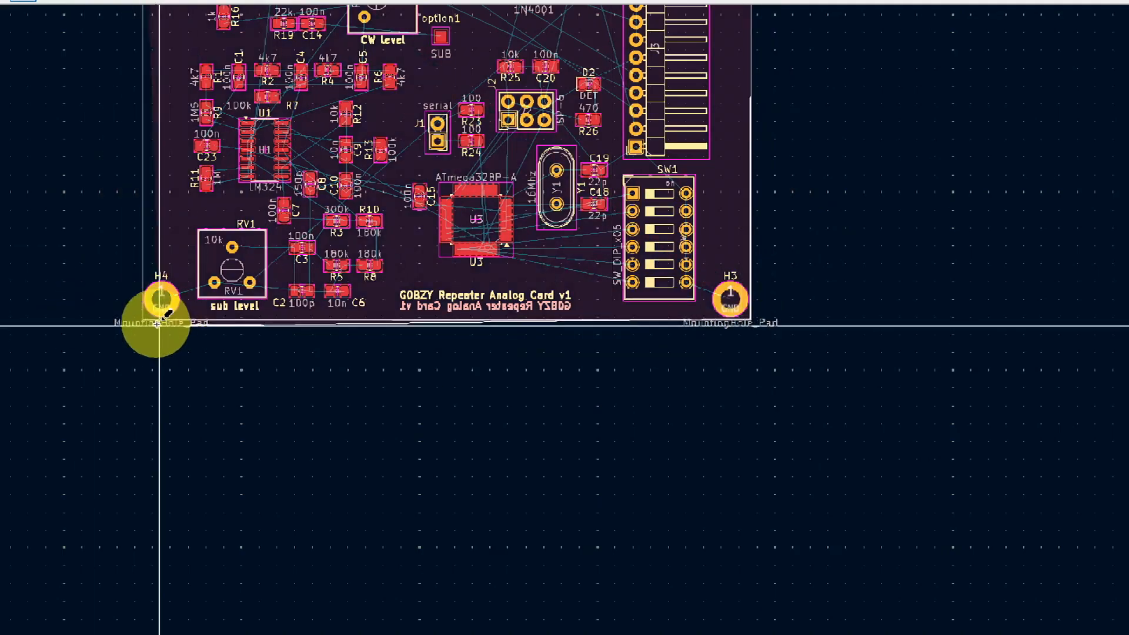
Complete the zone outline through the board corner at H4 and close it at the starting corner by H1
scroll(159, 324, up, 3)
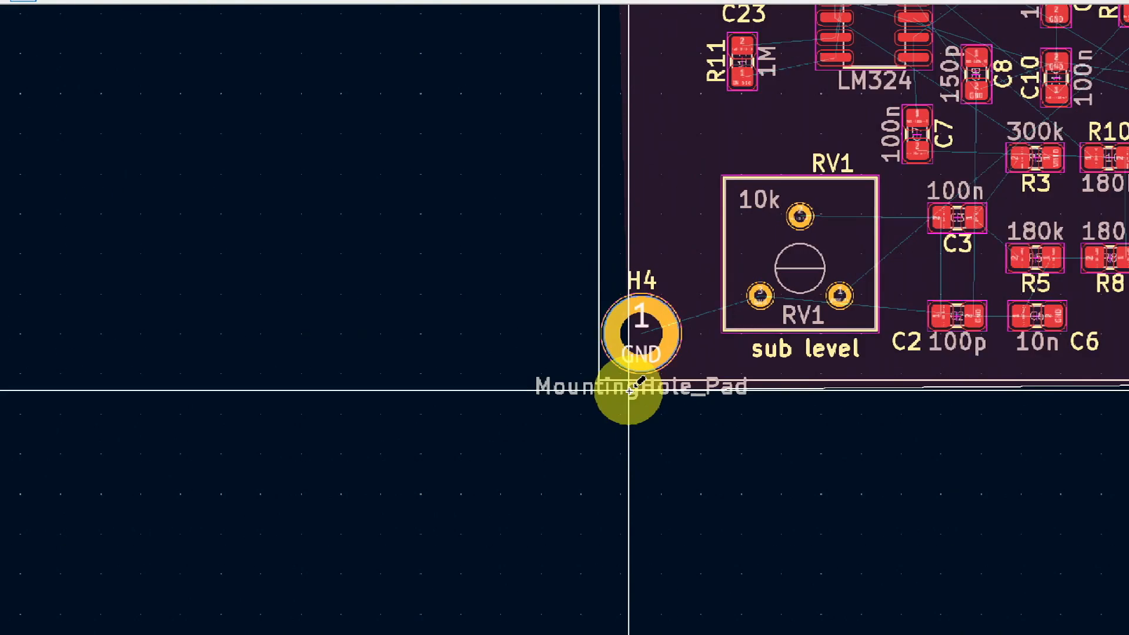
click(597, 379)
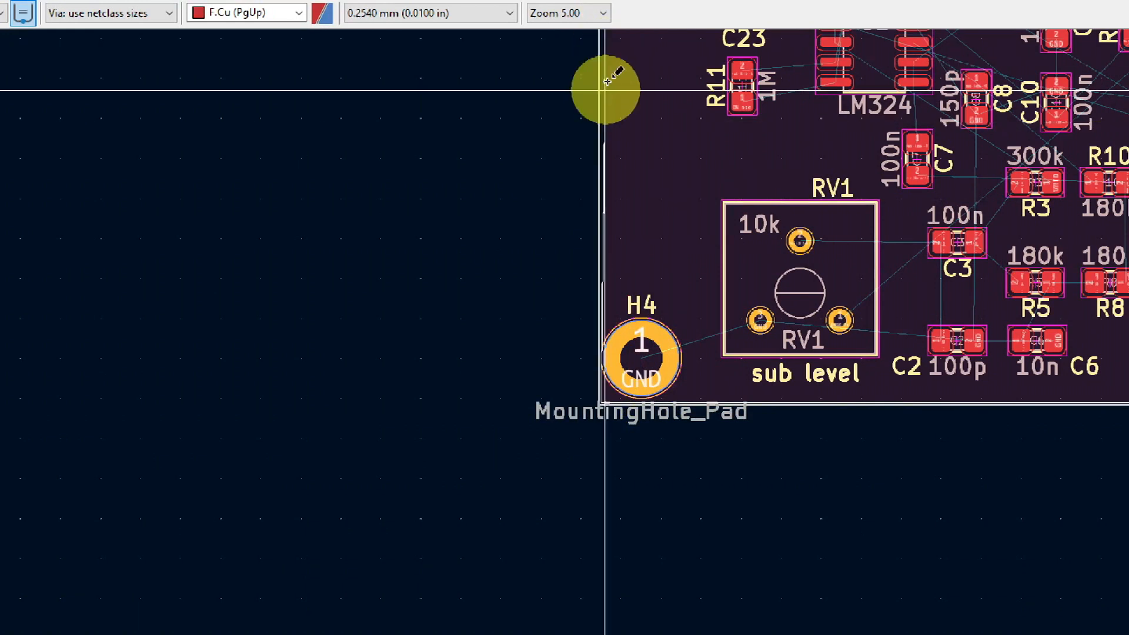
scroll(607, 80, down, 2)
scroll(630, 360, up, 1)
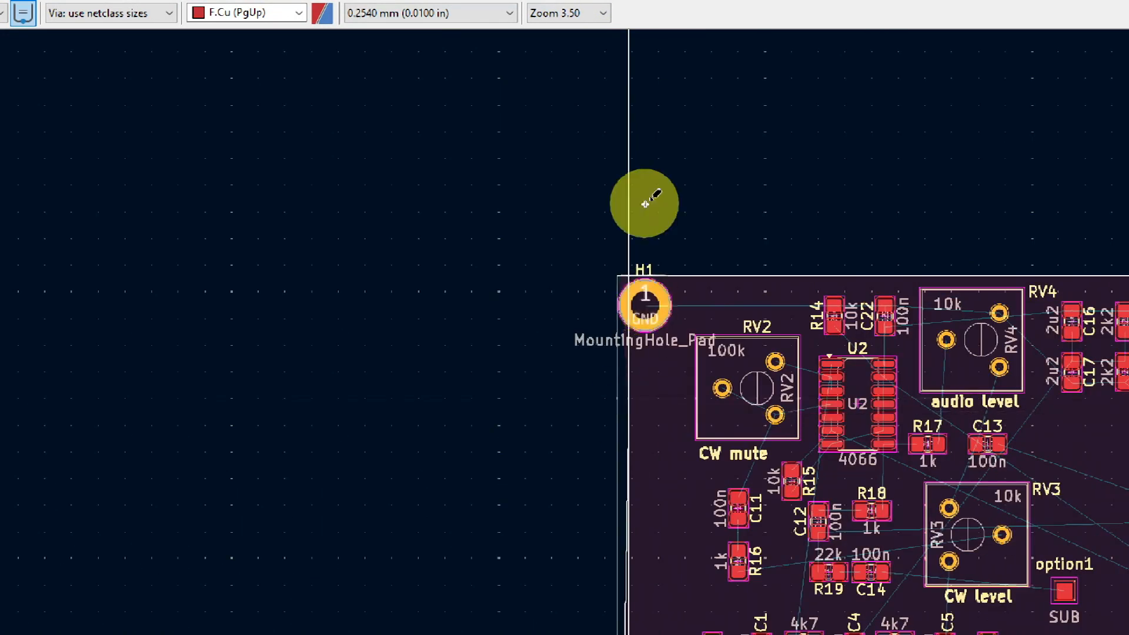
scroll(645, 203, up, 2)
scroll(630, 559, down, 1)
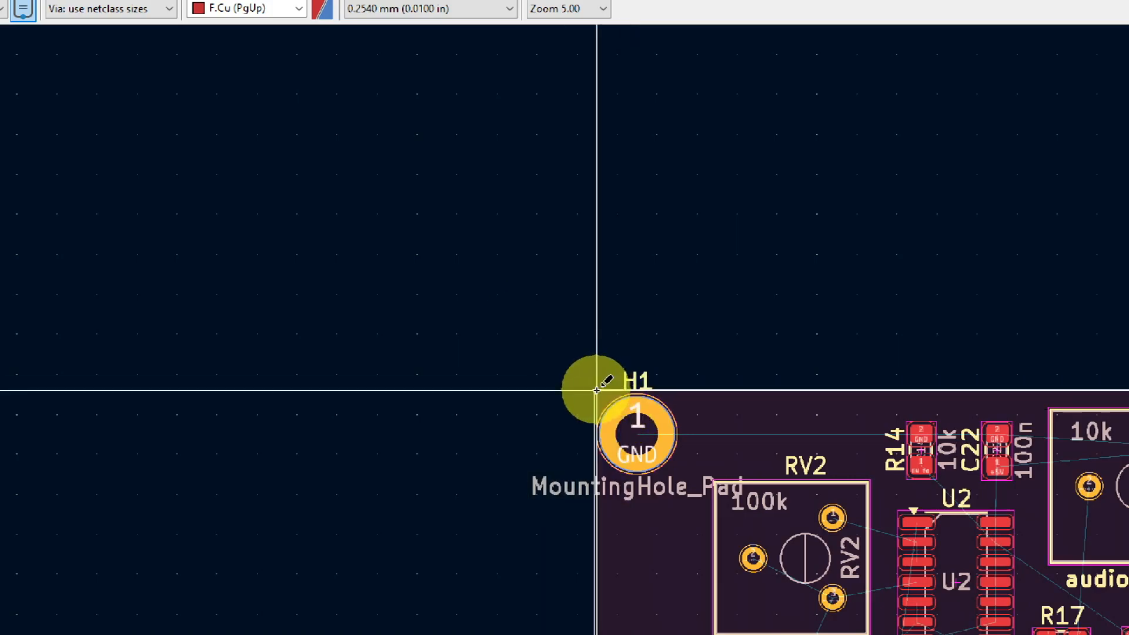
click(597, 390)
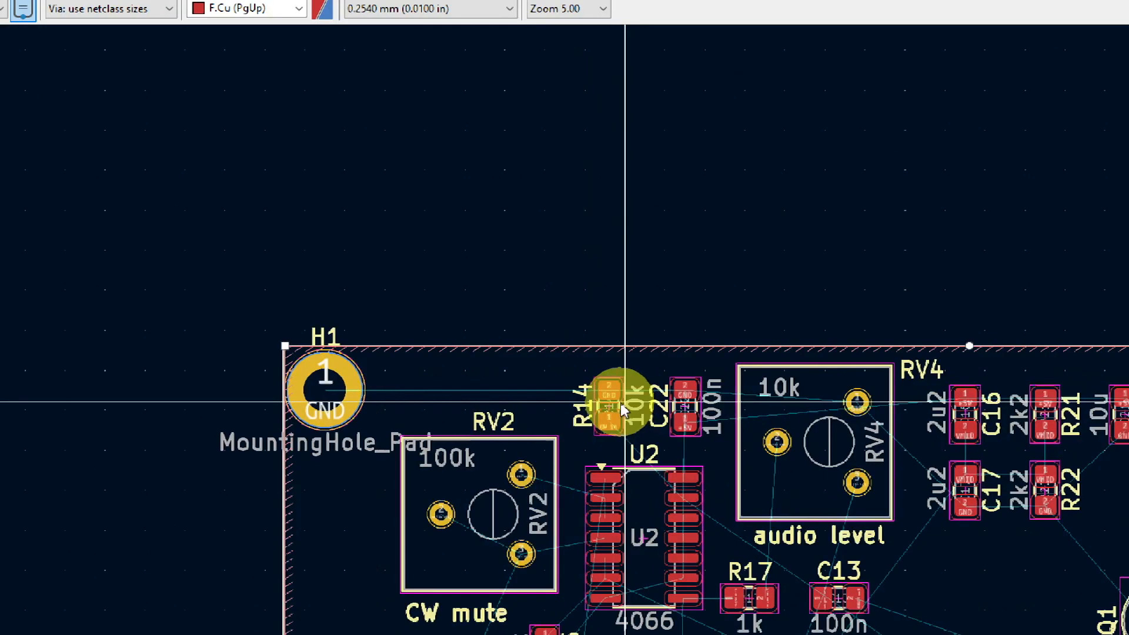
Fill all zones so the new GND outline is poured with copper
scroll(617, 403, up, 2)
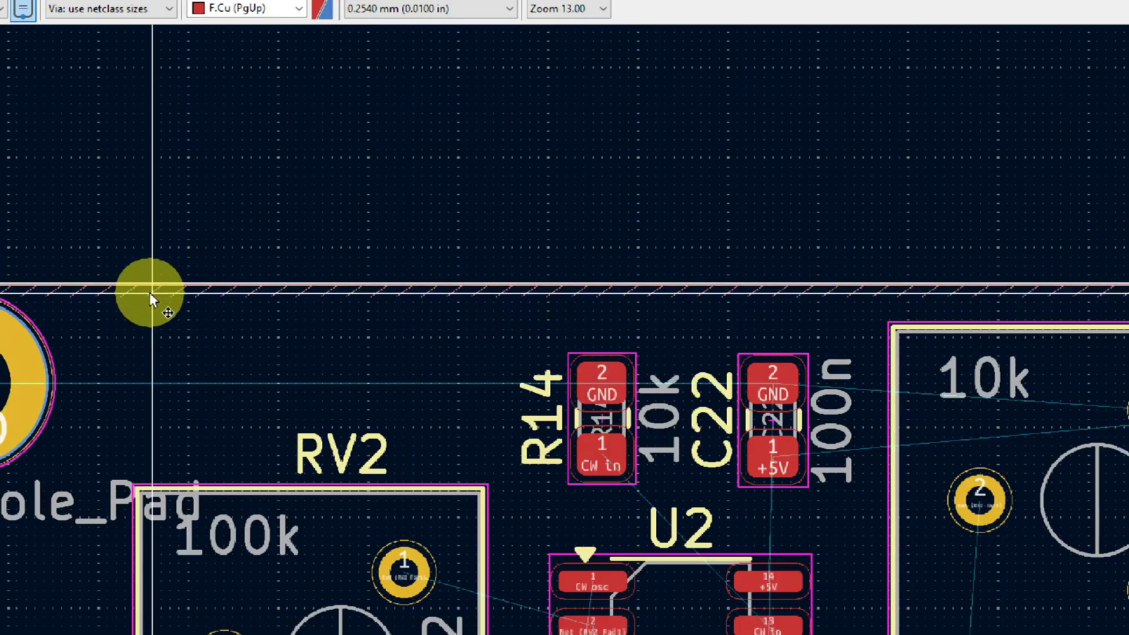
scroll(151, 294, down, 1)
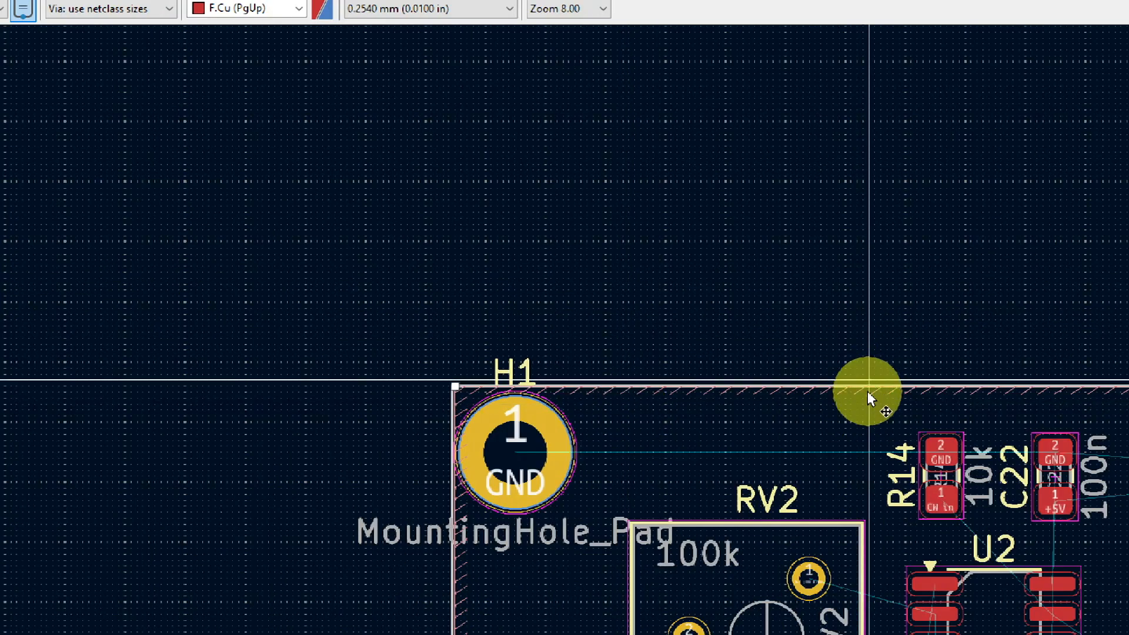
click(735, 391)
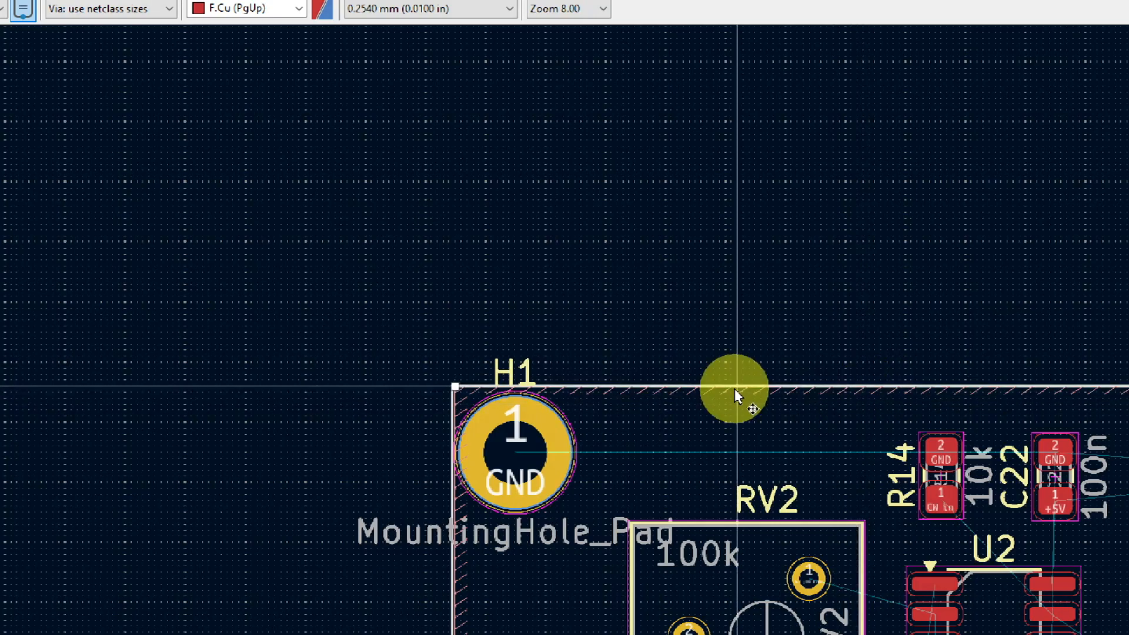
right_click(735, 395)
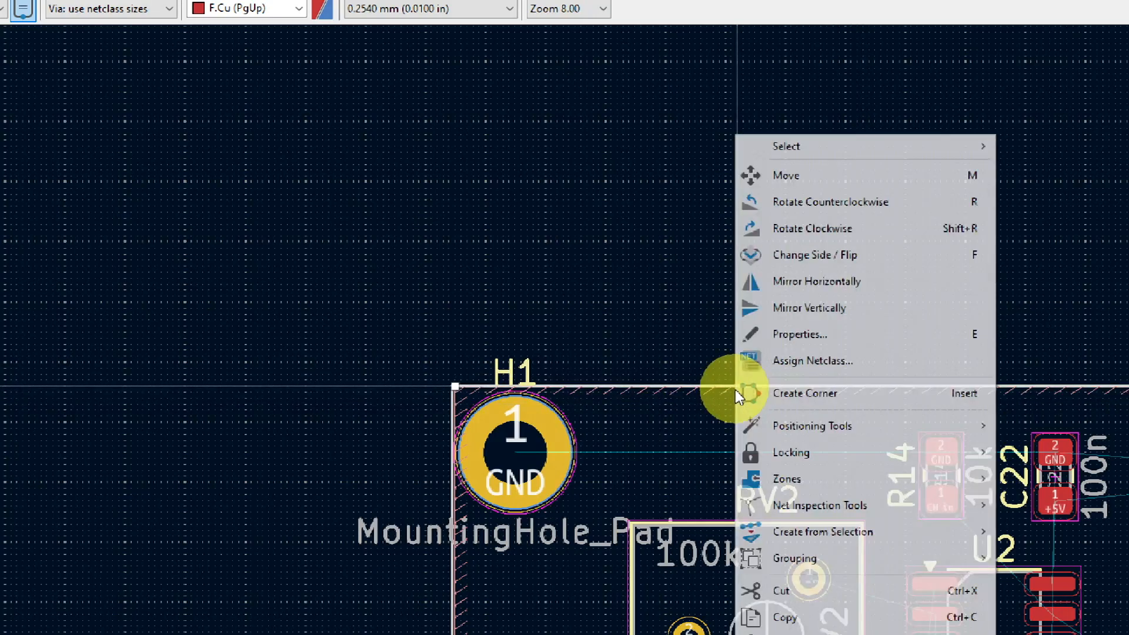
mouse_move(866, 487)
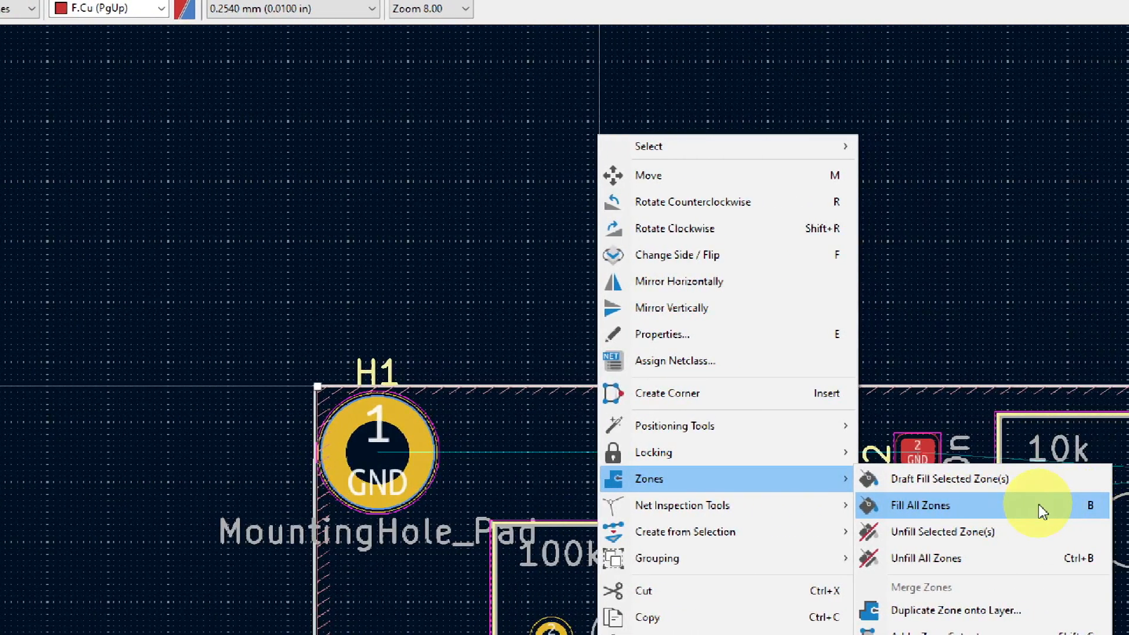
click(942, 510)
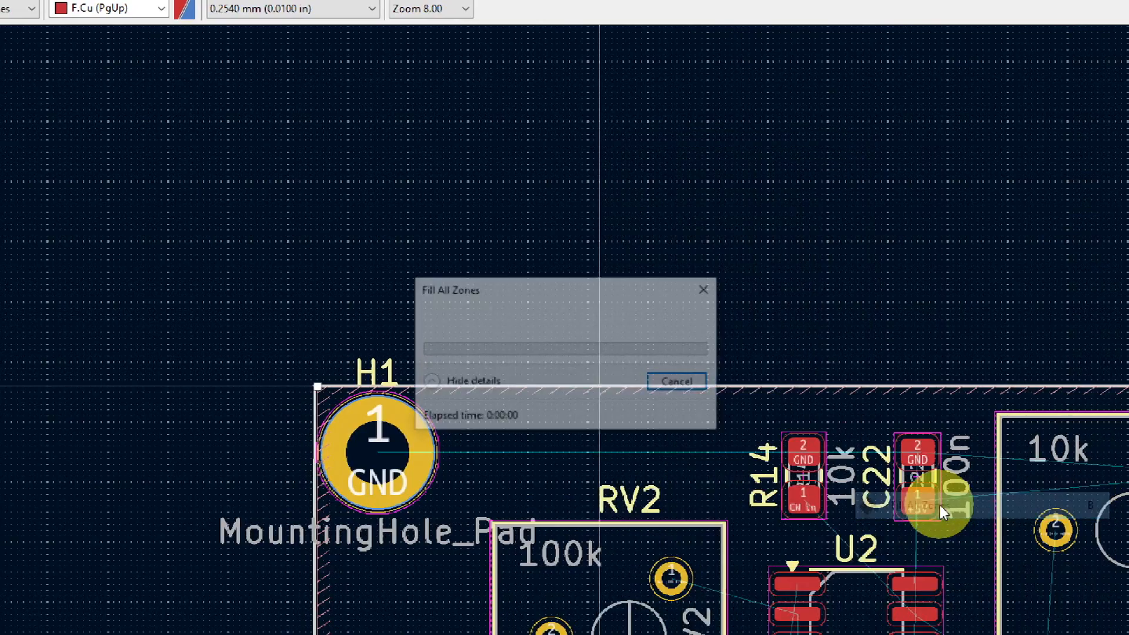
Examine the clearances and thermal reliefs of the filled GND zone around F1, Q1, D1, J4 and J3
scroll(937, 419, down, 5)
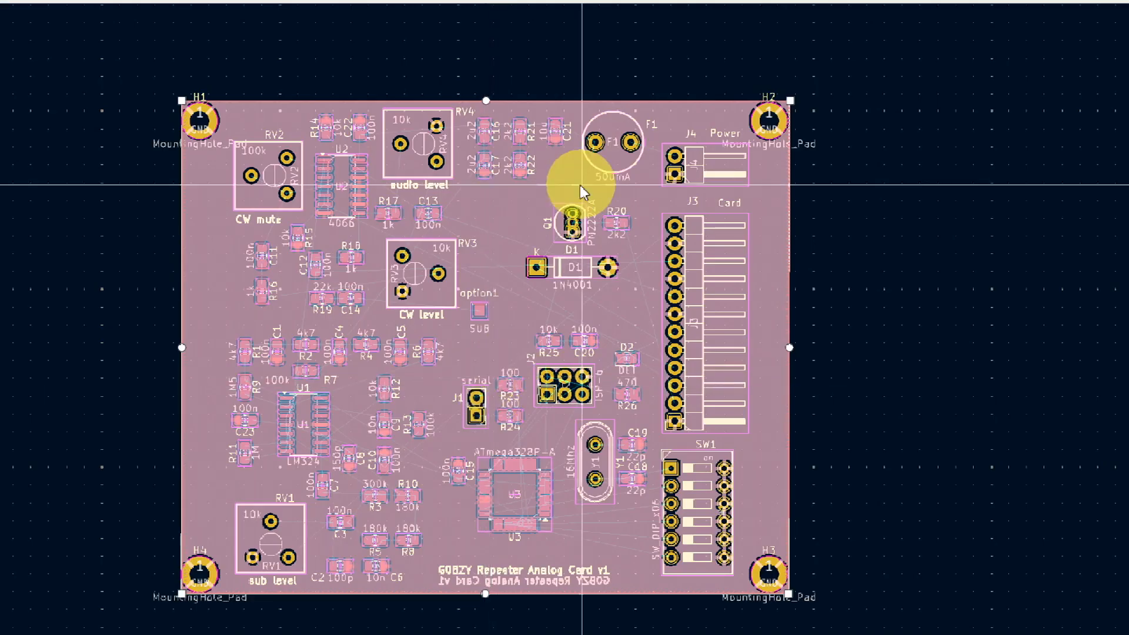
scroll(579, 189, up, 2)
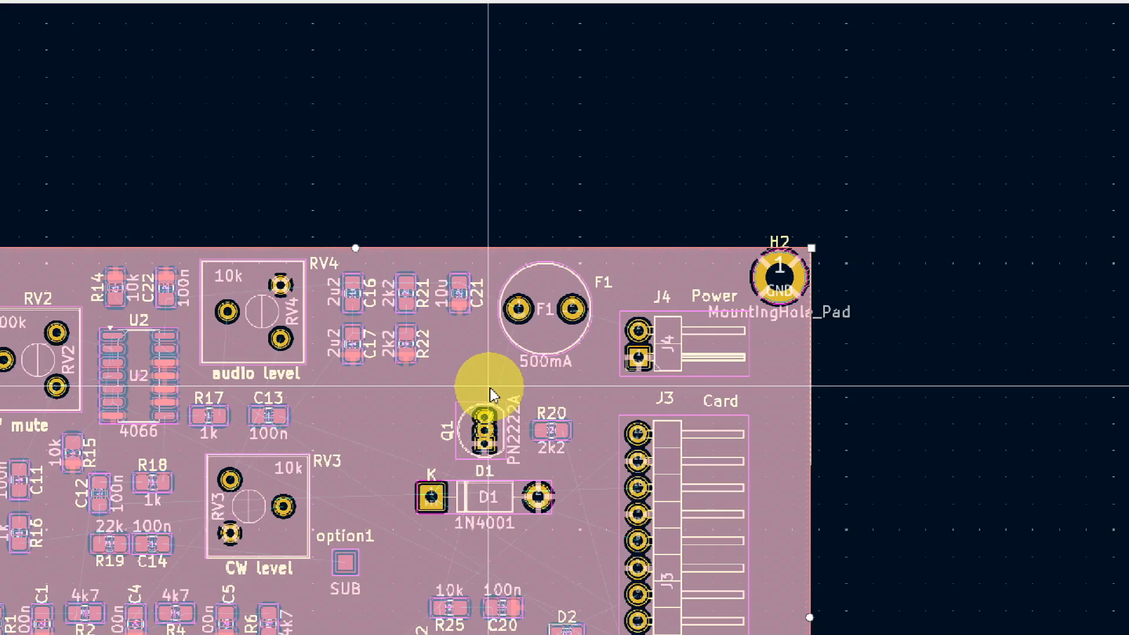
scroll(435, 497, up, 2)
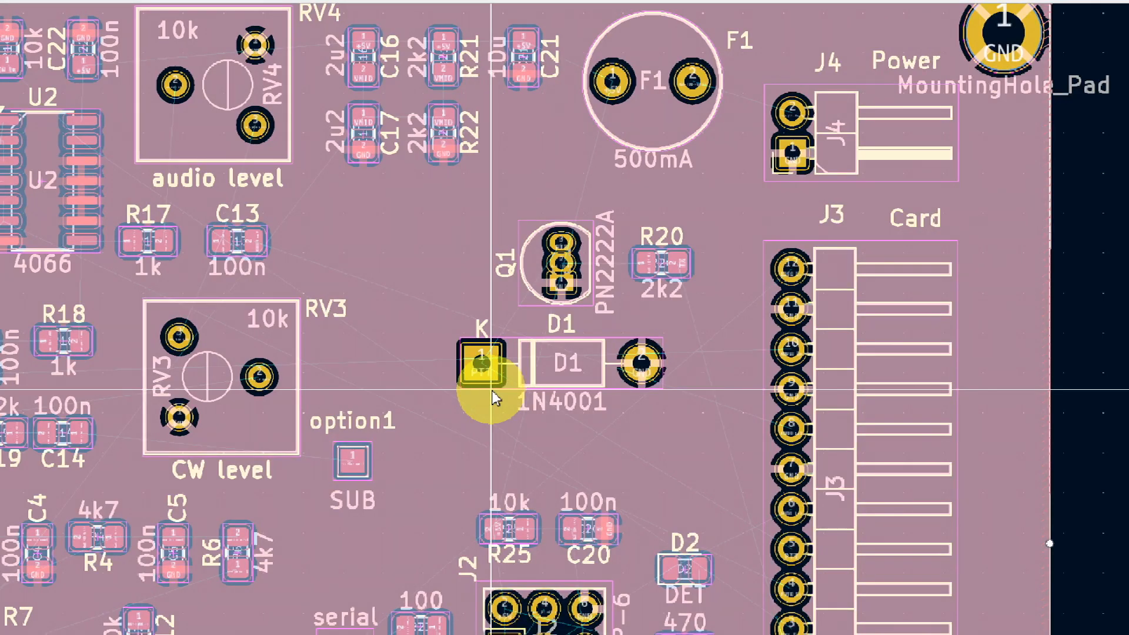
scroll(548, 227, up, 1)
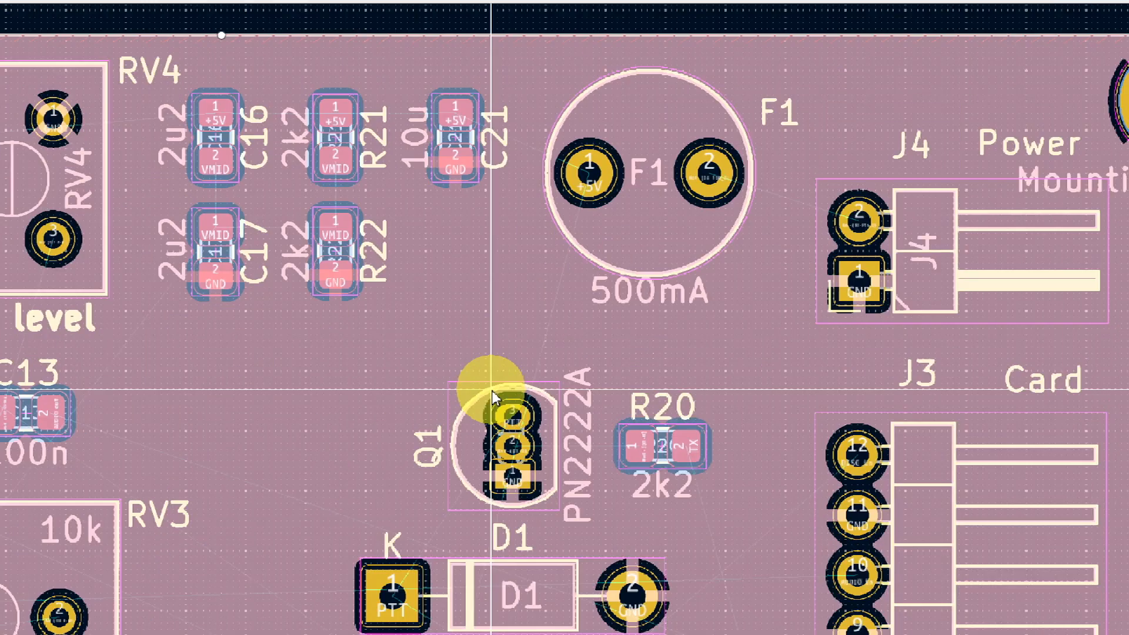
scroll(506, 380, down, 1)
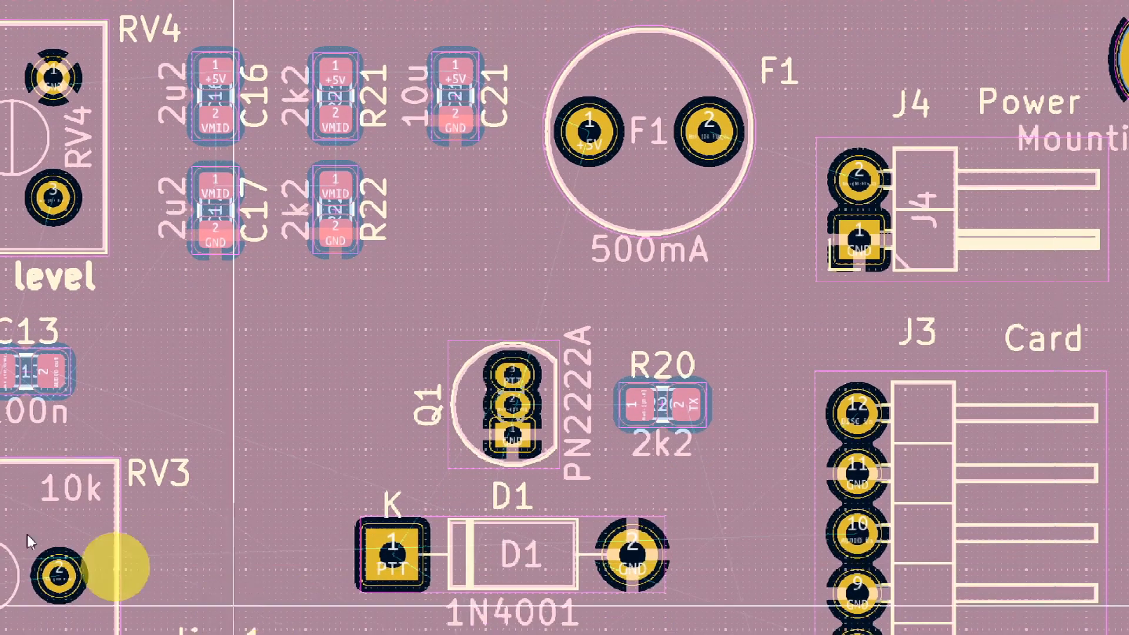
scroll(850, 266, up, 1)
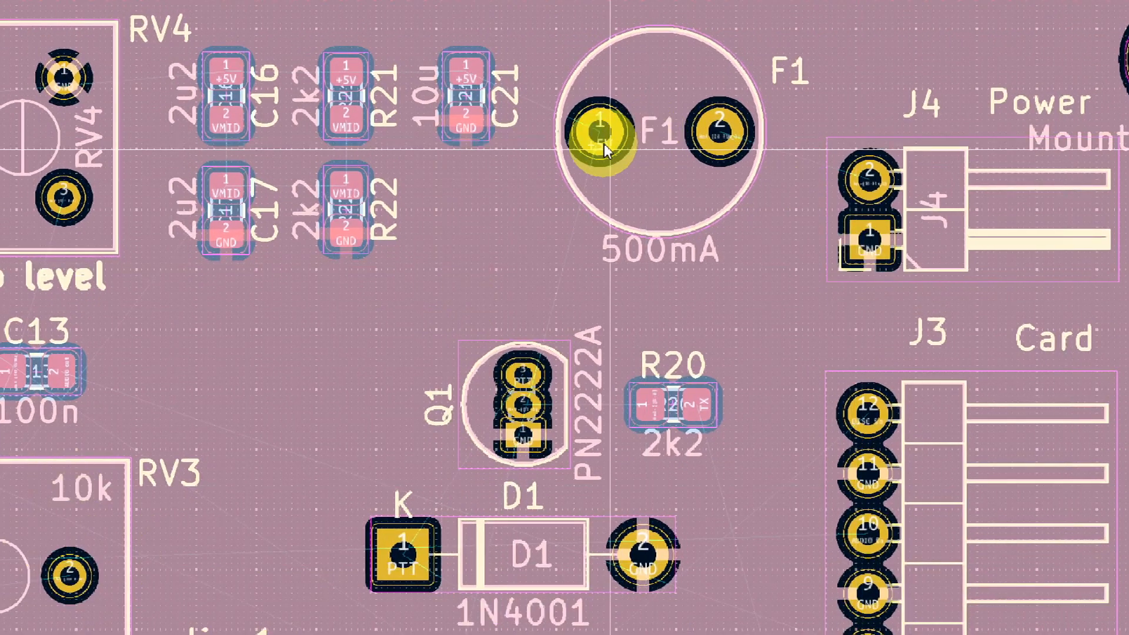
Compare the zone clearance around F1's +5V pad with the thermal relief on J4's GND pad
scroll(598, 140, up, 3)
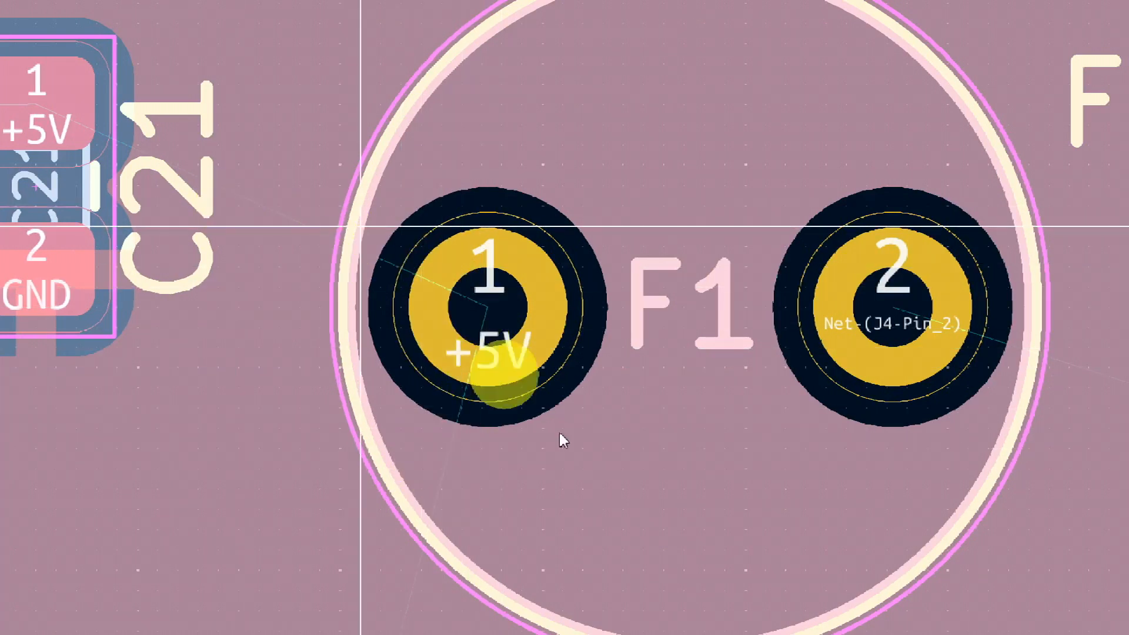
scroll(559, 434, down, 6)
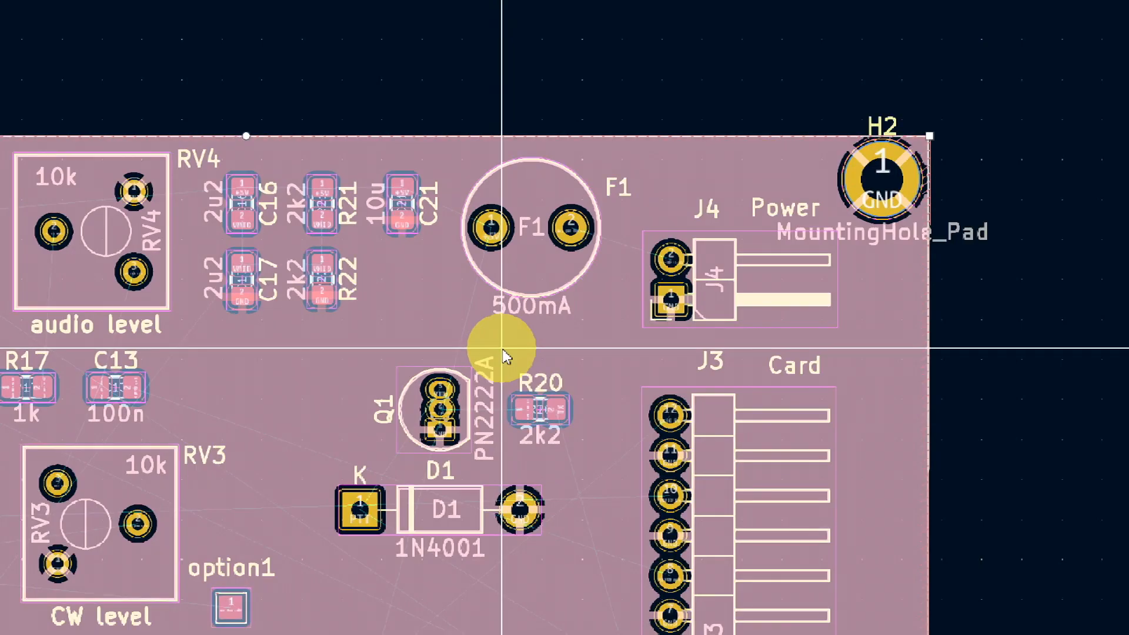
scroll(676, 308, up, 5)
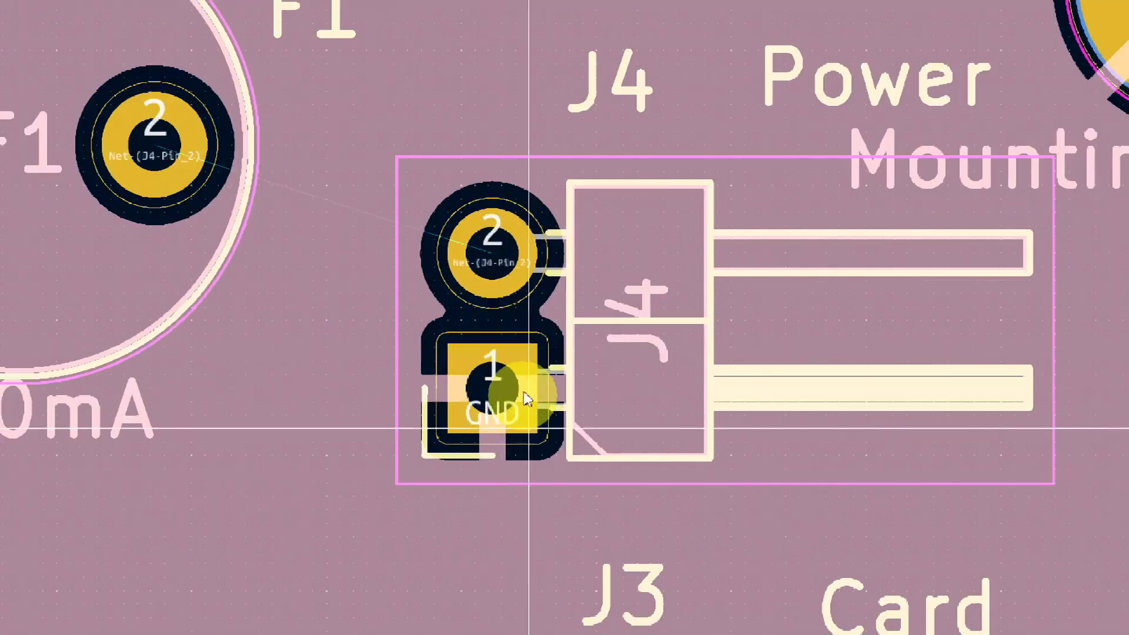
scroll(493, 388, up, 2)
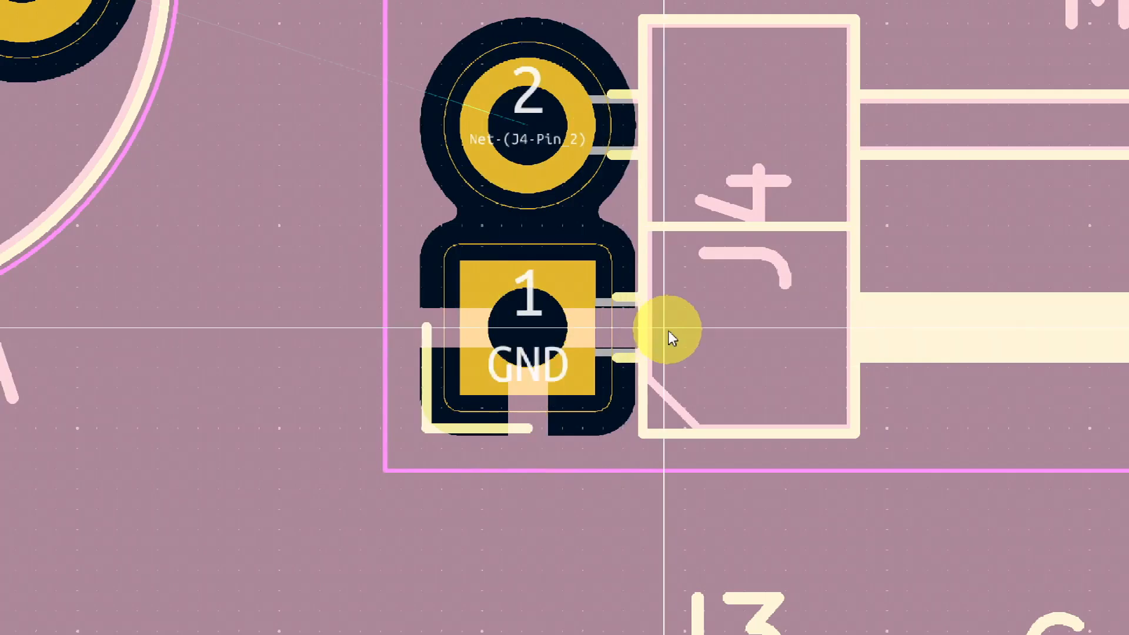
Autoroute the whole board with Freerouting using its default settings
scroll(305, 383, down, 3)
scroll(504, 353, down, 2)
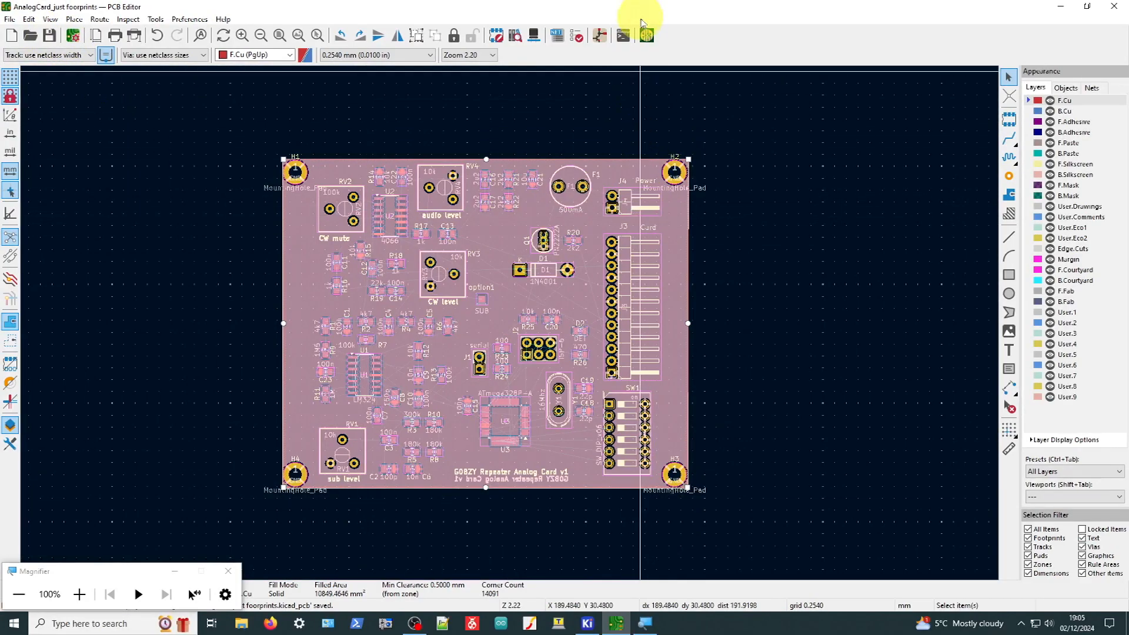
click(647, 36)
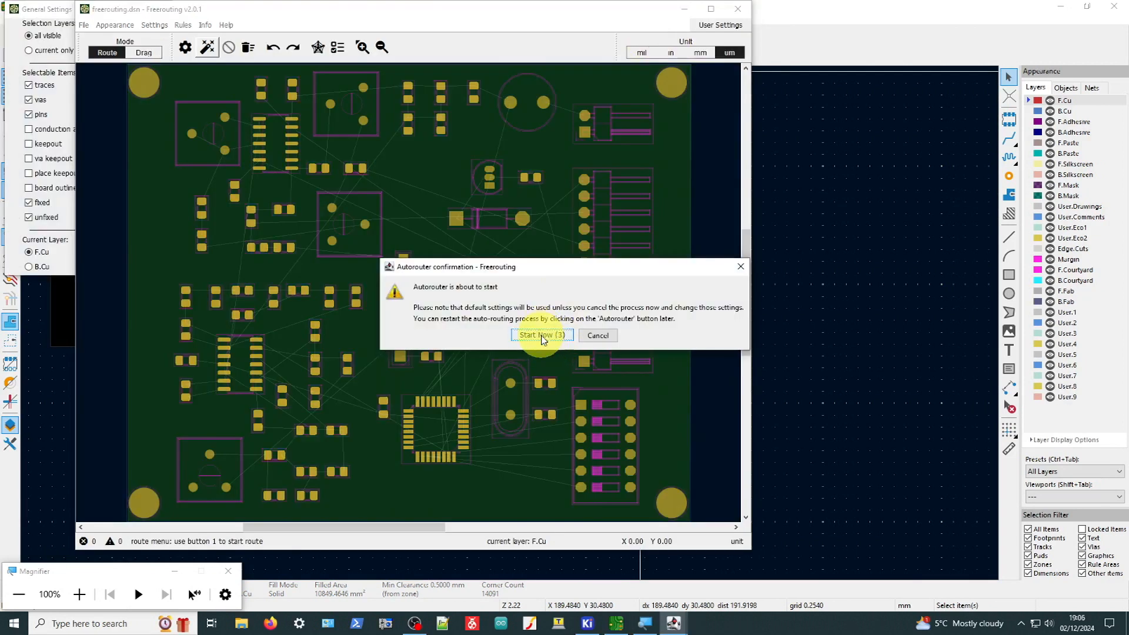
click(542, 336)
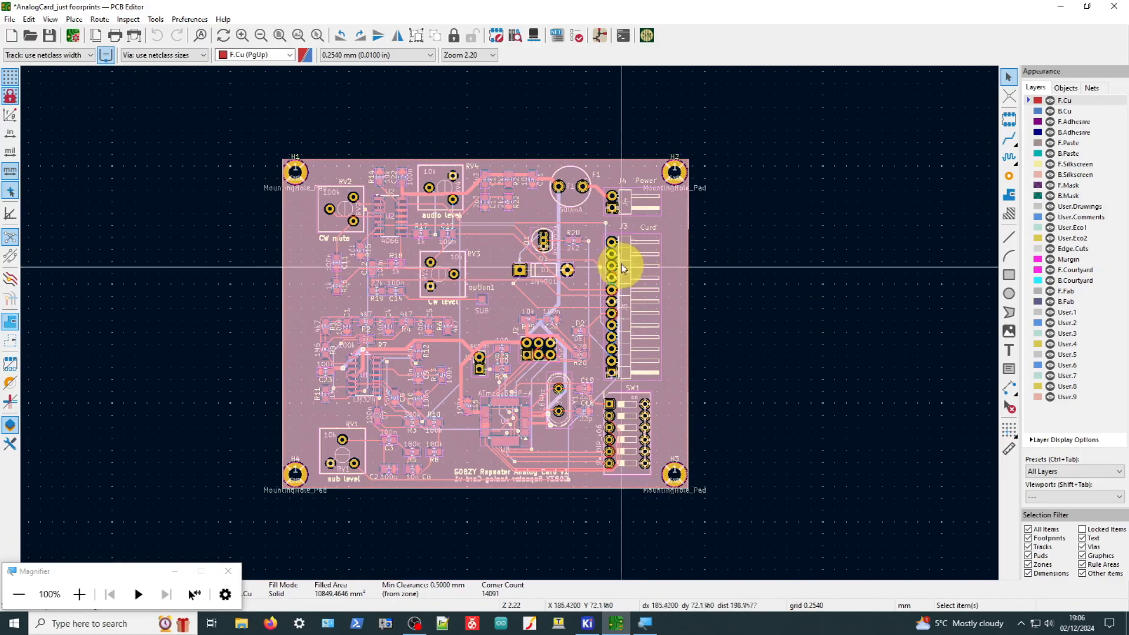
Hide the B.Cu layer to view only the front copper tracks around F1 and J4
scroll(574, 216, up, 1)
scroll(510, 323, up, 6)
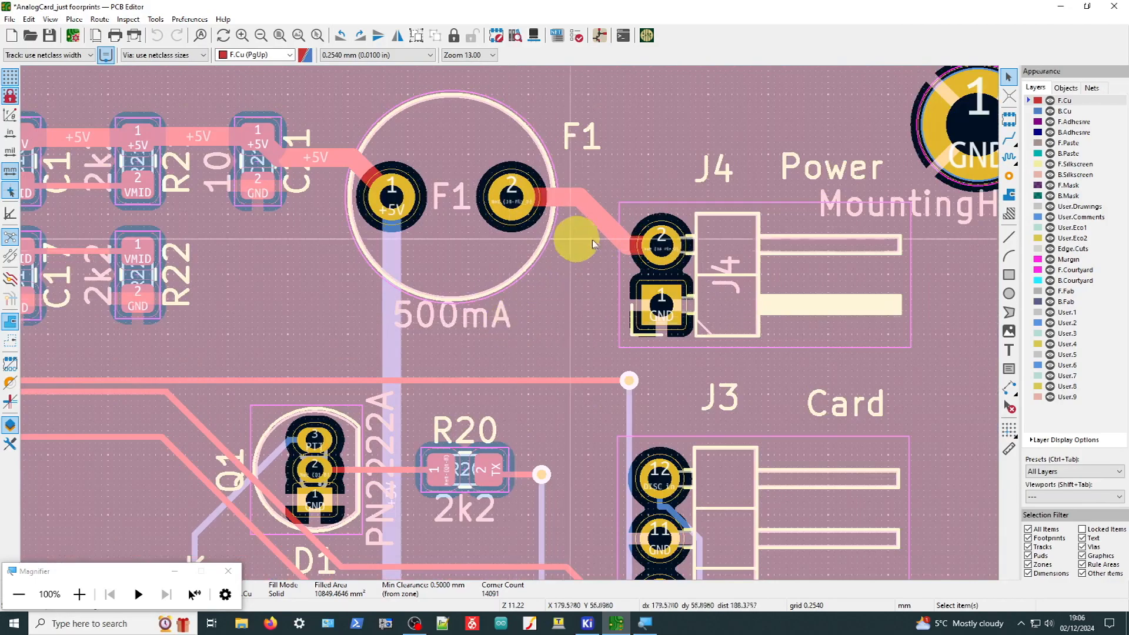
click(1050, 101)
click(1050, 111)
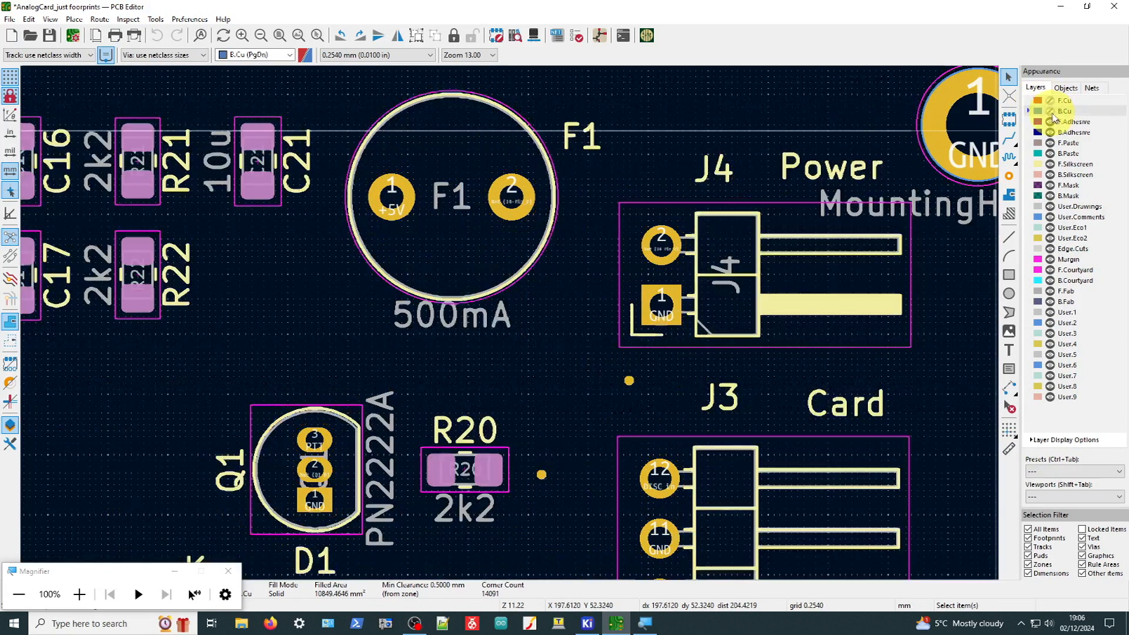
click(1050, 101)
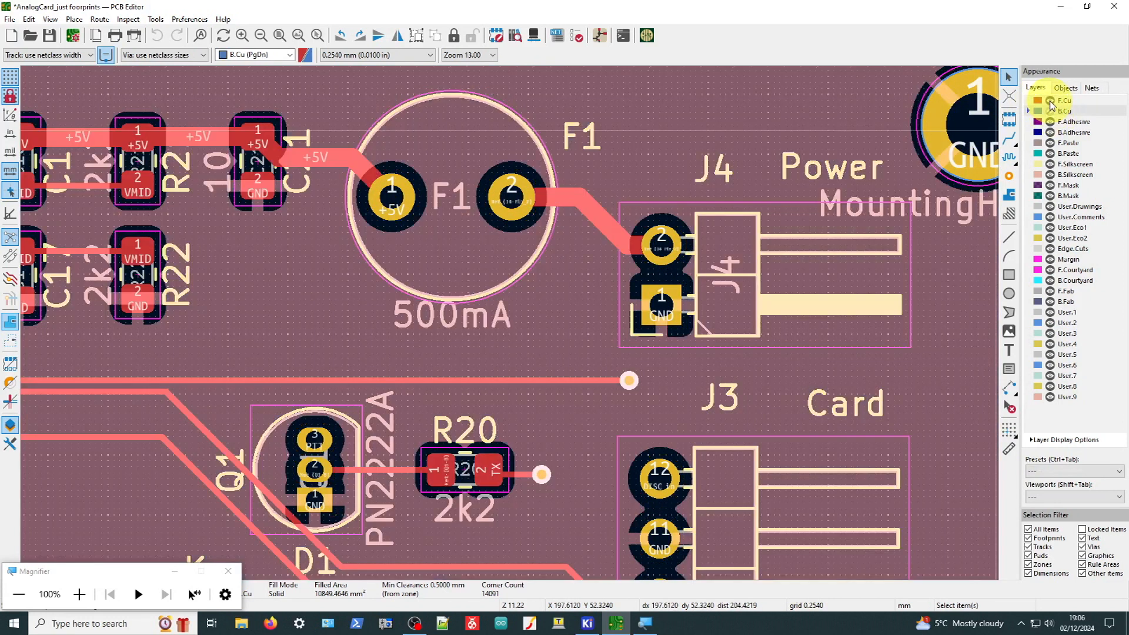
click(728, 136)
middle_drag(728, 136, 680, 190)
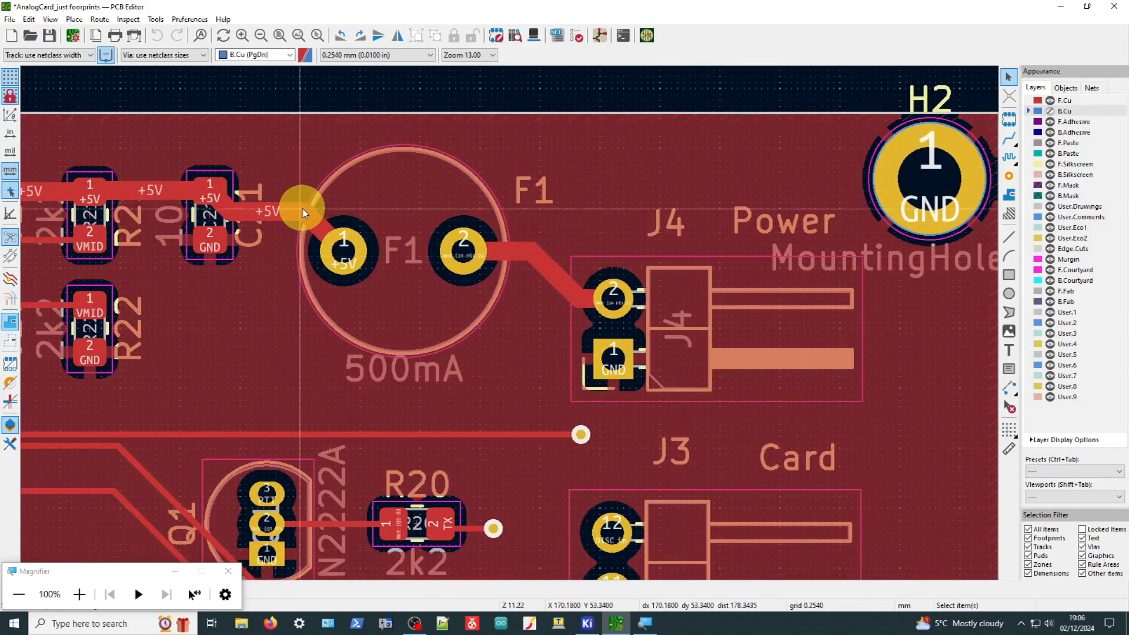
Refill all zones and check the copper clearance around the track from F1 to J4
scroll(556, 274, up, 2)
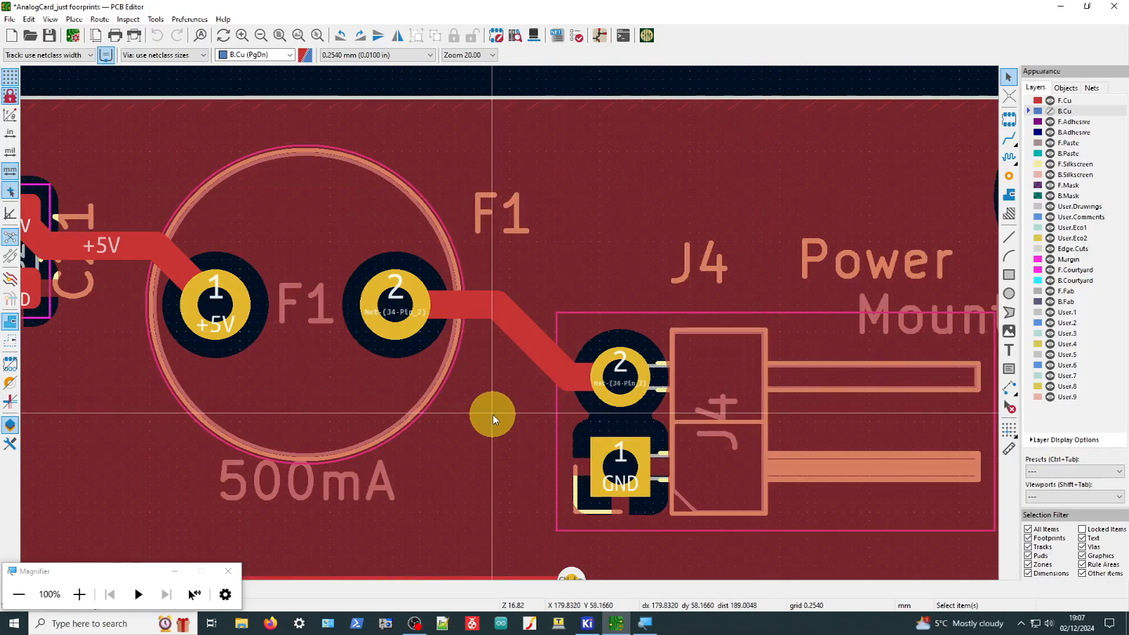
key(b)
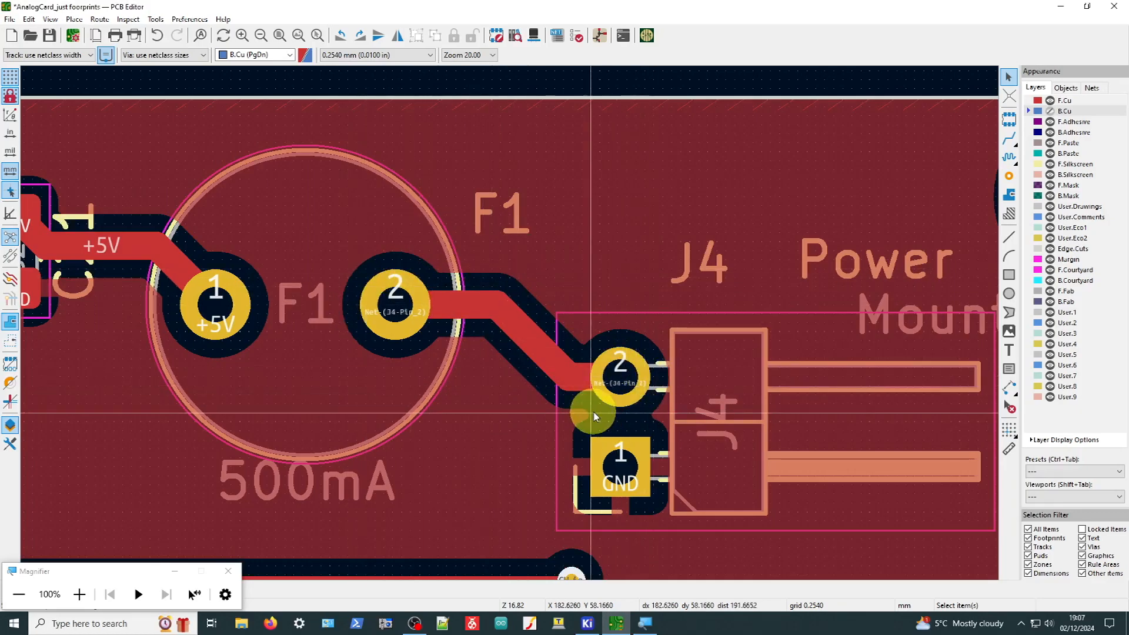
scroll(612, 460, up, 2)
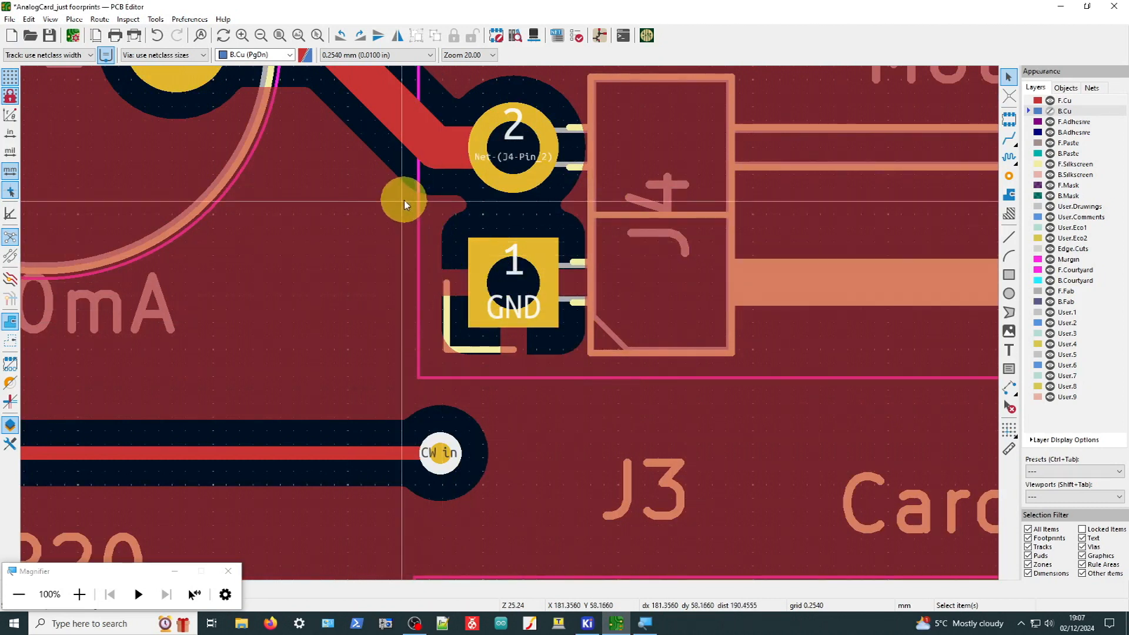
Examine the front GND copper between U3 and SW1 and trace the remaining ratsnest line across the tracks
scroll(496, 328, down, 6)
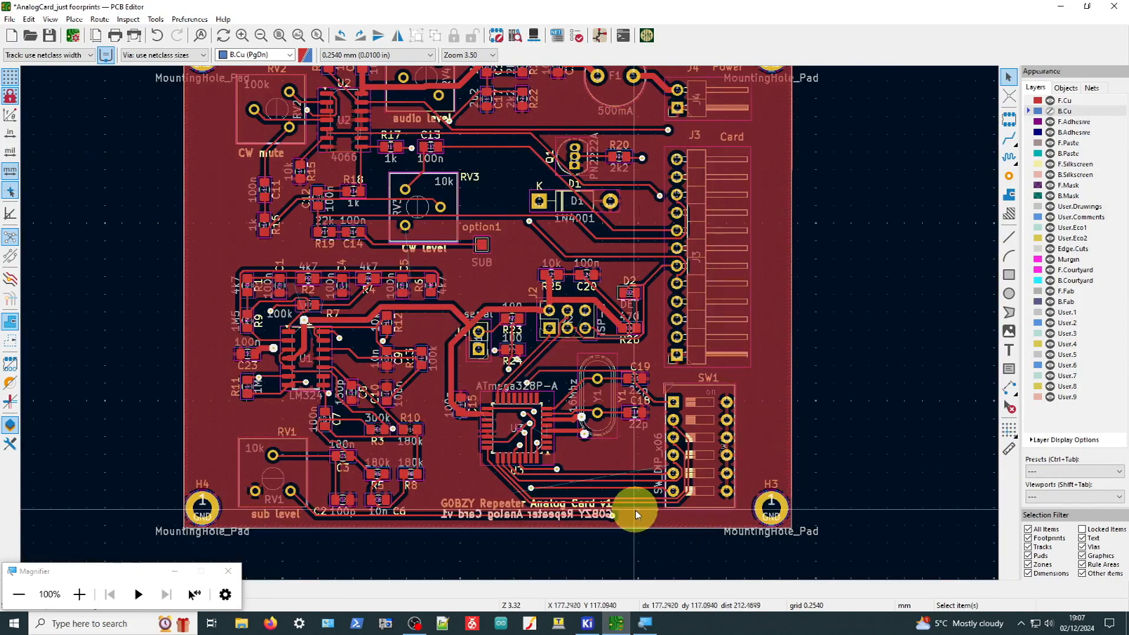
scroll(512, 323, up, 4)
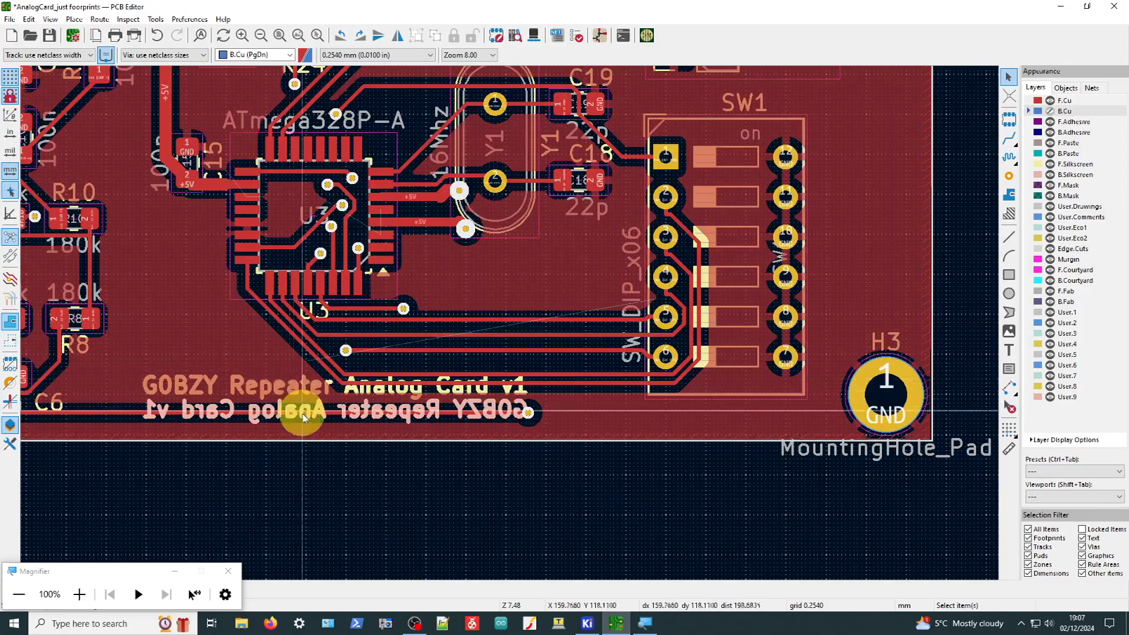
scroll(504, 322, up, 3)
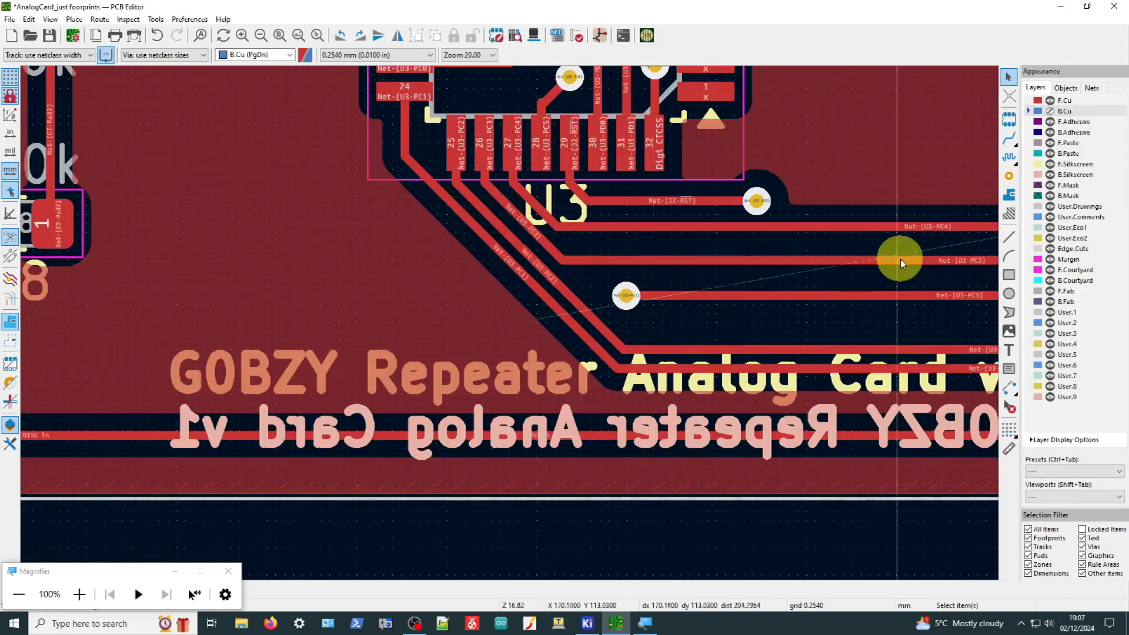
scroll(506, 323, down, 2)
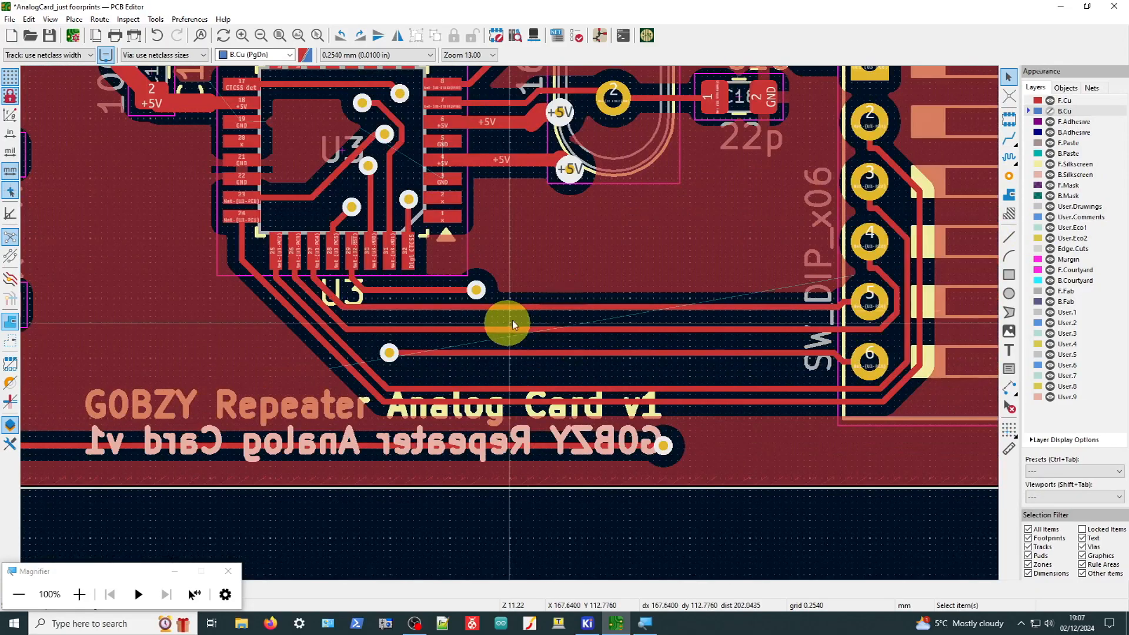
scroll(752, 376, up, 1)
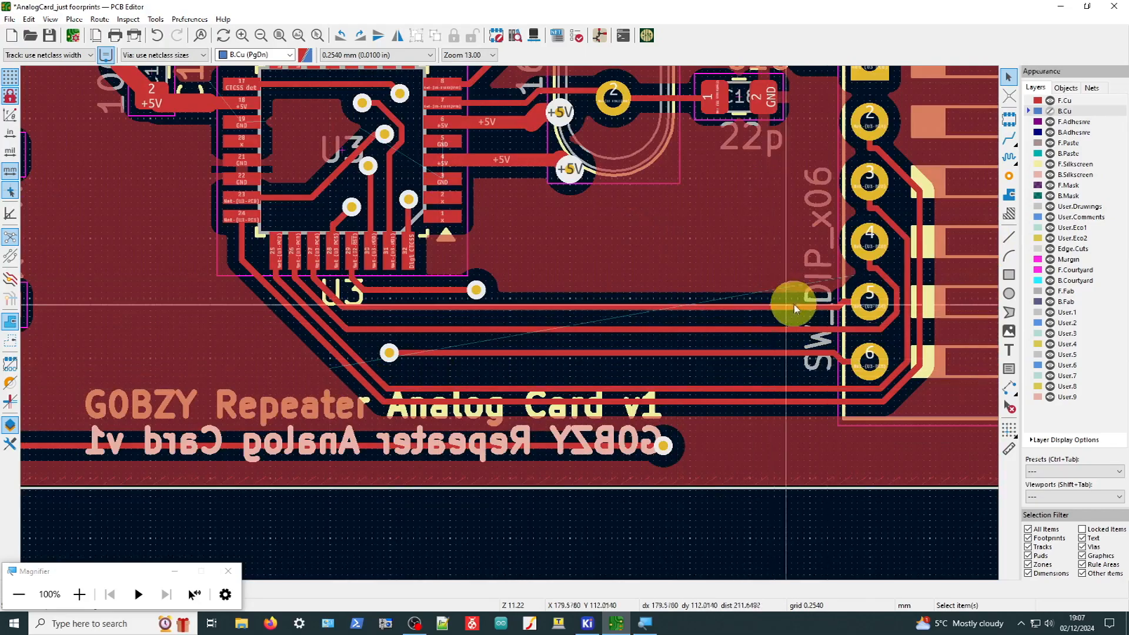
scroll(840, 269, up, 3)
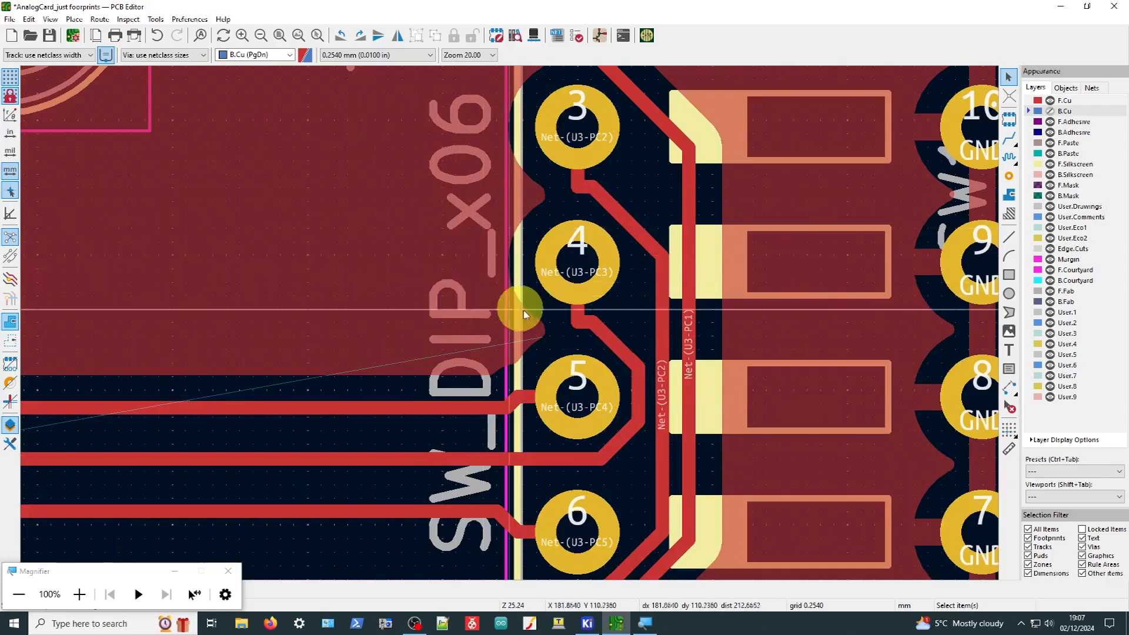
scroll(479, 374, down, 3)
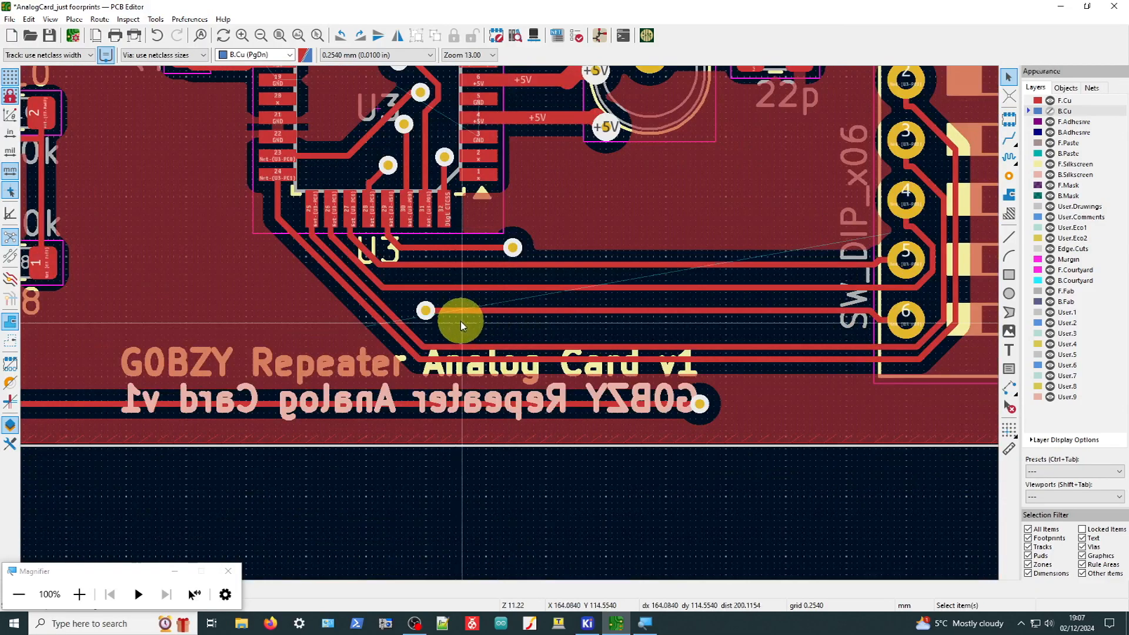
scroll(352, 324, up, 3)
scroll(510, 323, up, 3)
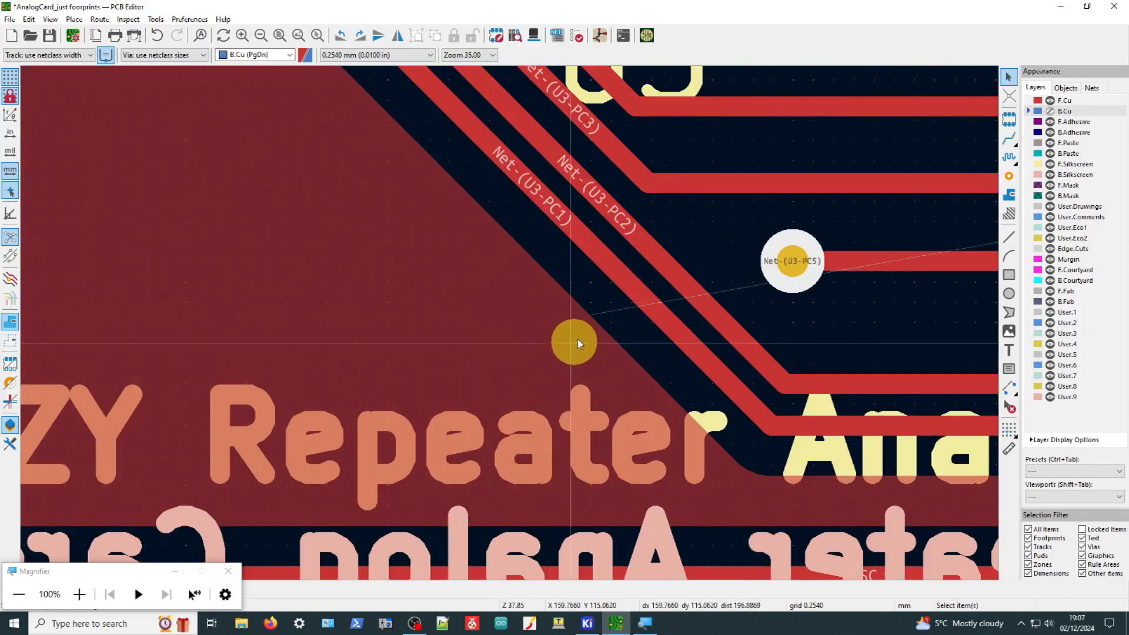
scroll(856, 205, down, 2)
scroll(510, 323, down, 2)
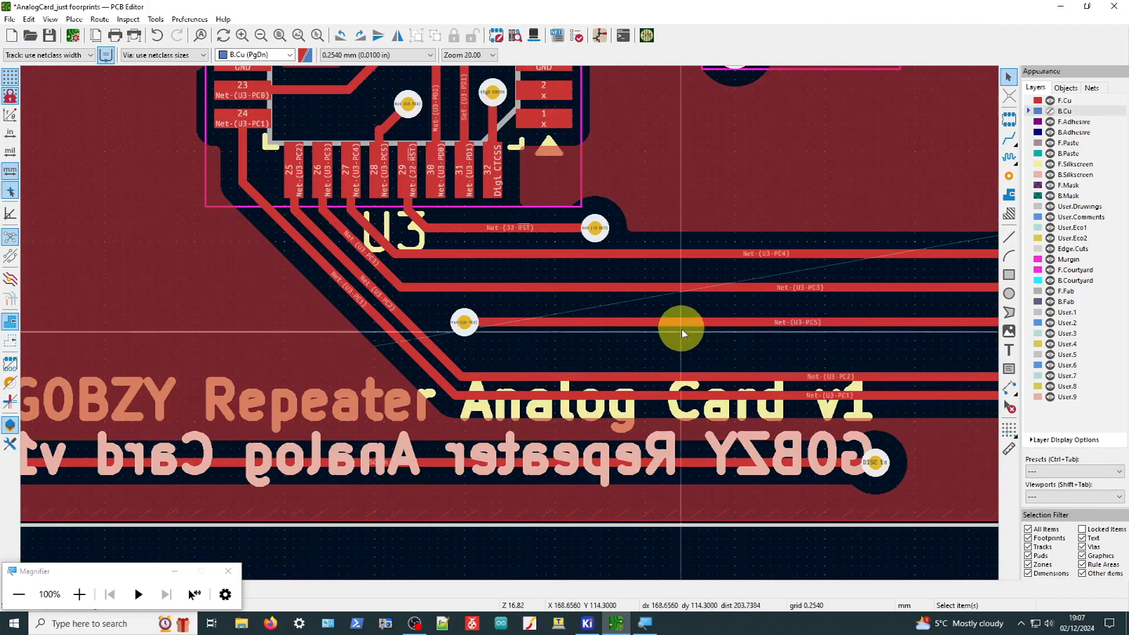
scroll(682, 329, down, 2)
scroll(526, 325, down, 2)
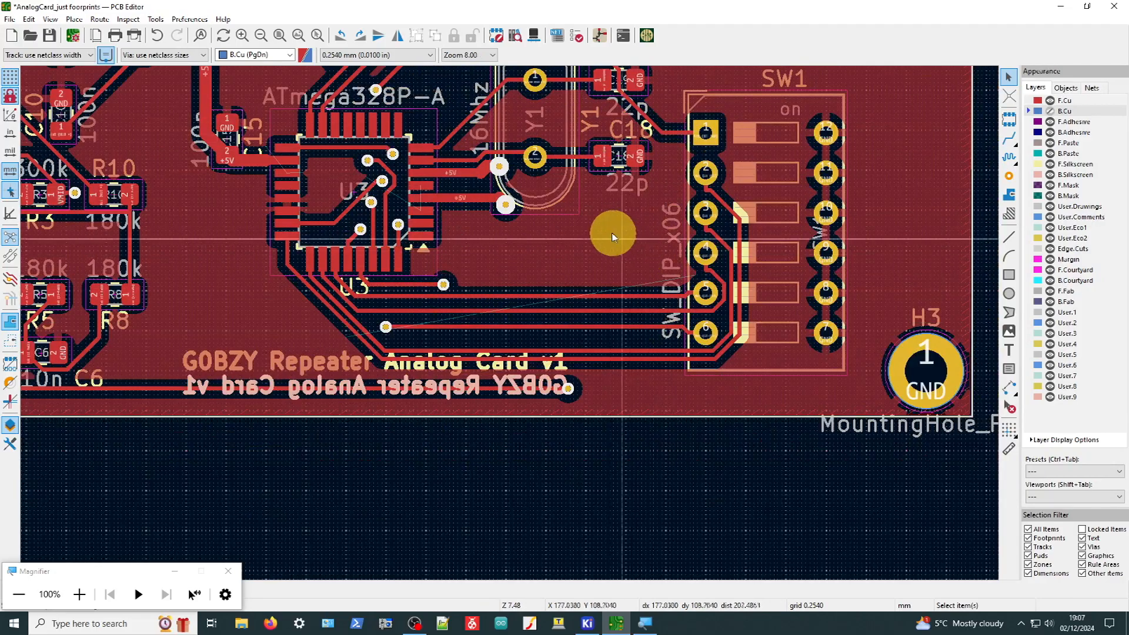
scroll(611, 232, up, 2)
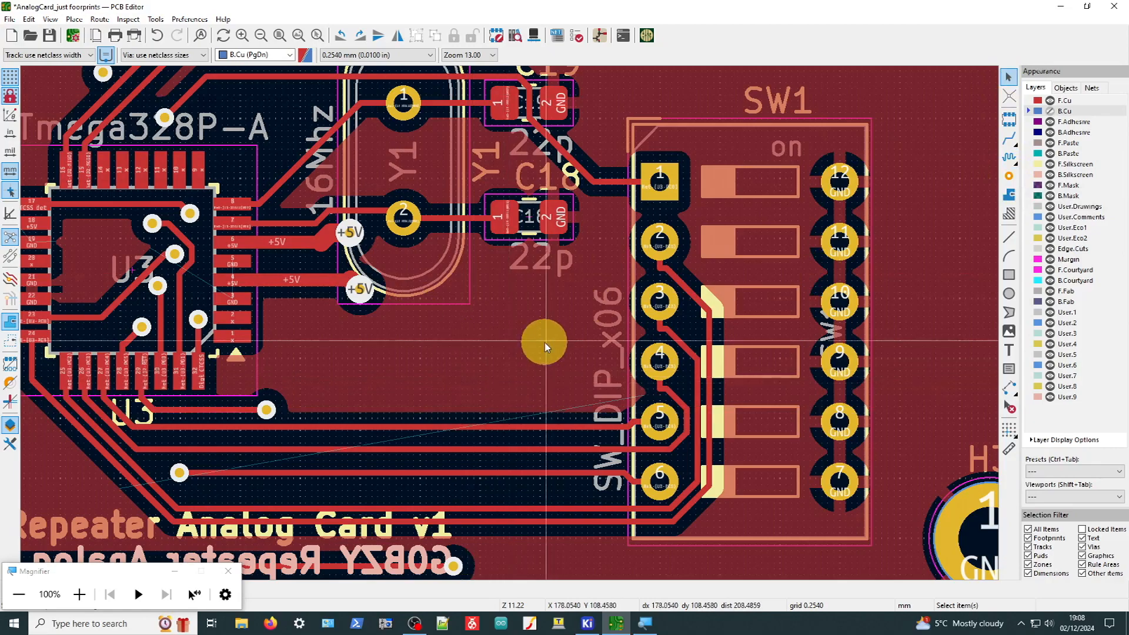
Show the B.Cu layer again and place two vias in the open copper area between Y1 and SW1
click(1051, 113)
click(1009, 175)
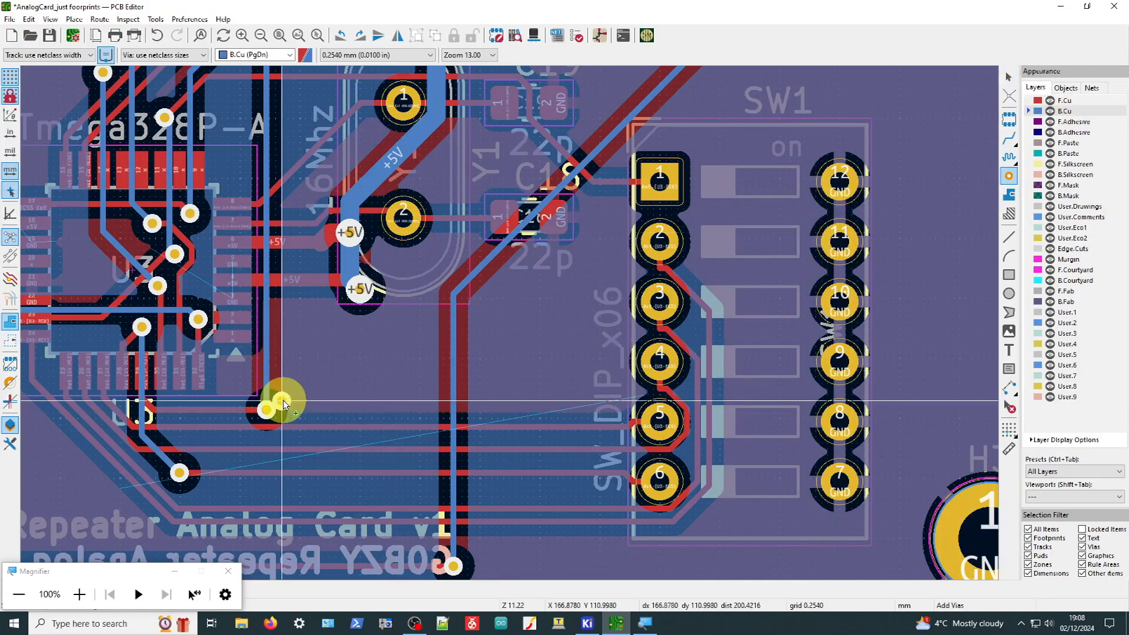
click(545, 311)
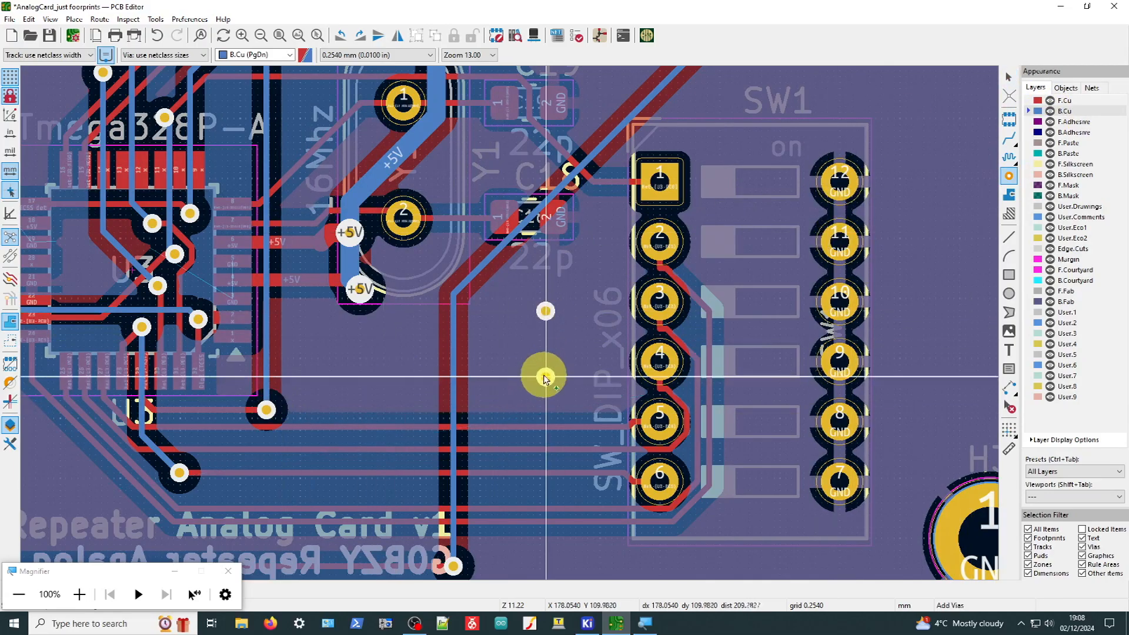
click(546, 371)
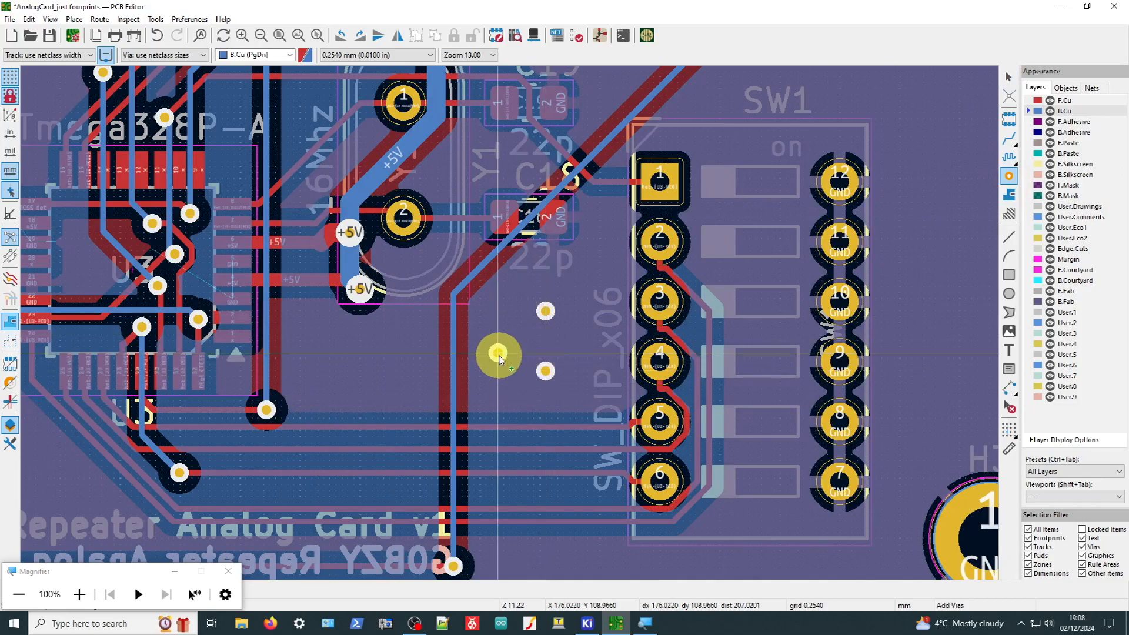
Refill all zones and inspect the two new GND vias beside SW1, hiding the B.Cu layer
key(Escape)
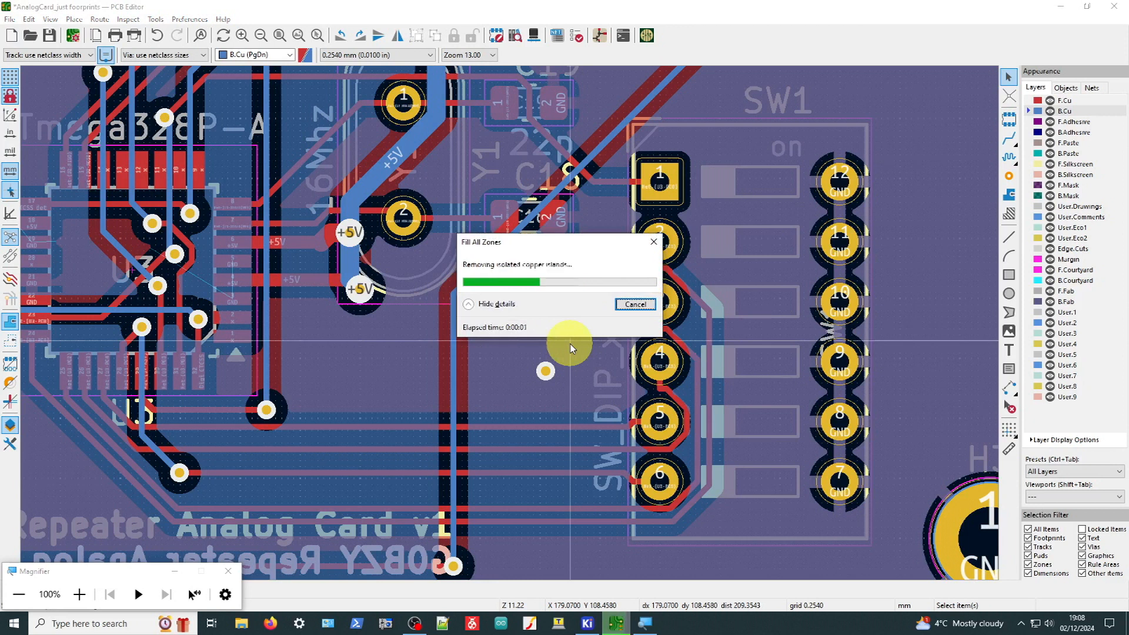
scroll(400, 436, down, 1)
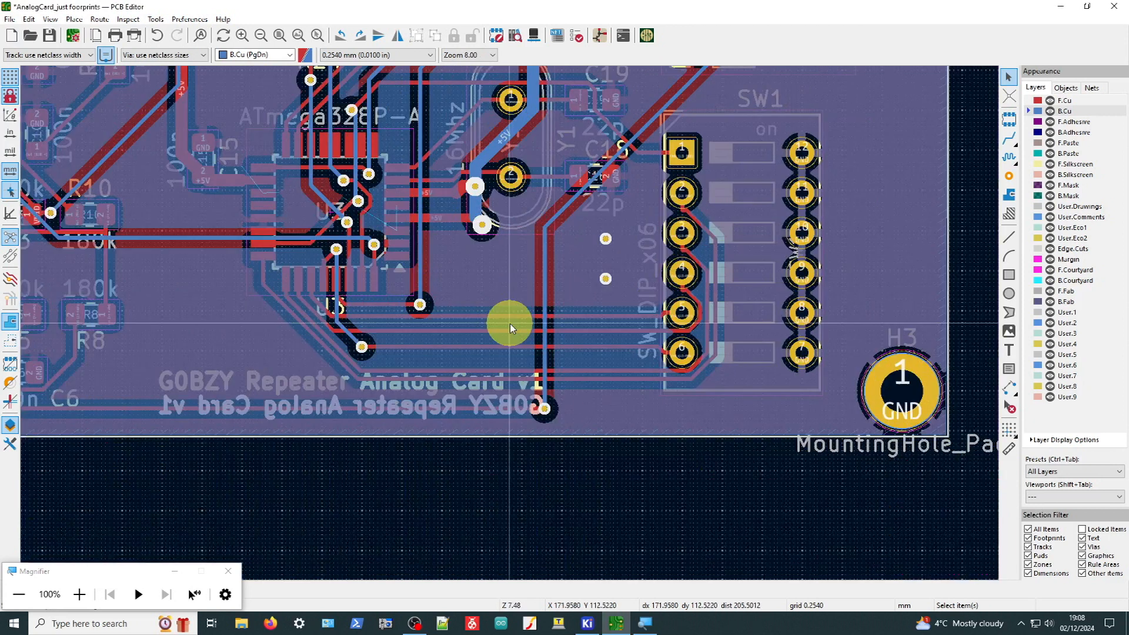
scroll(510, 324, up, 2)
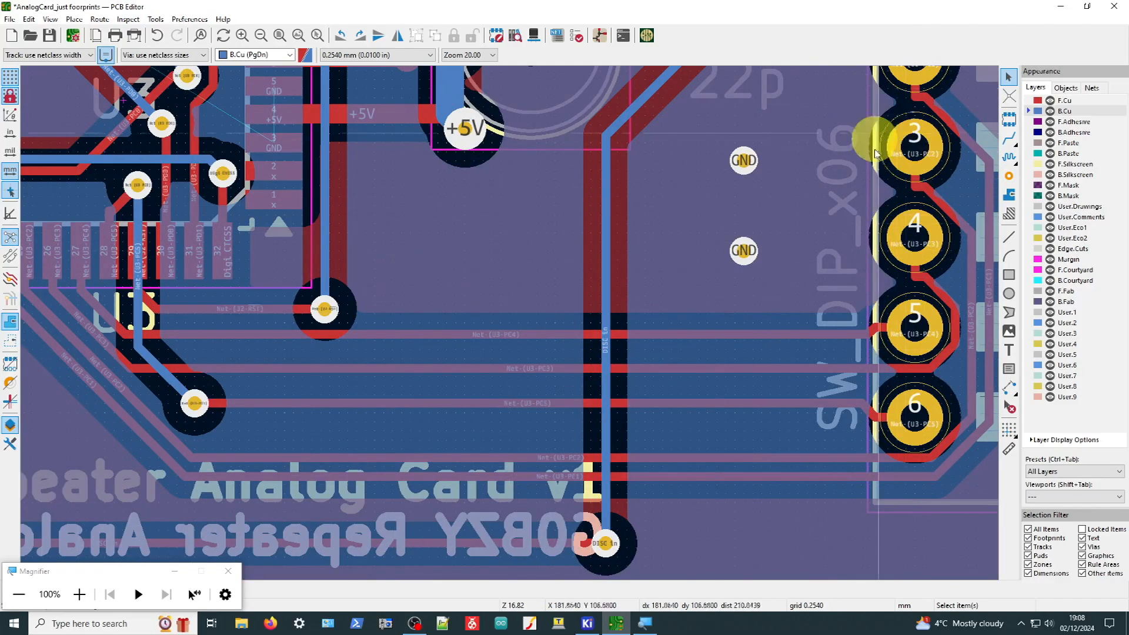
scroll(481, 154, down, 2)
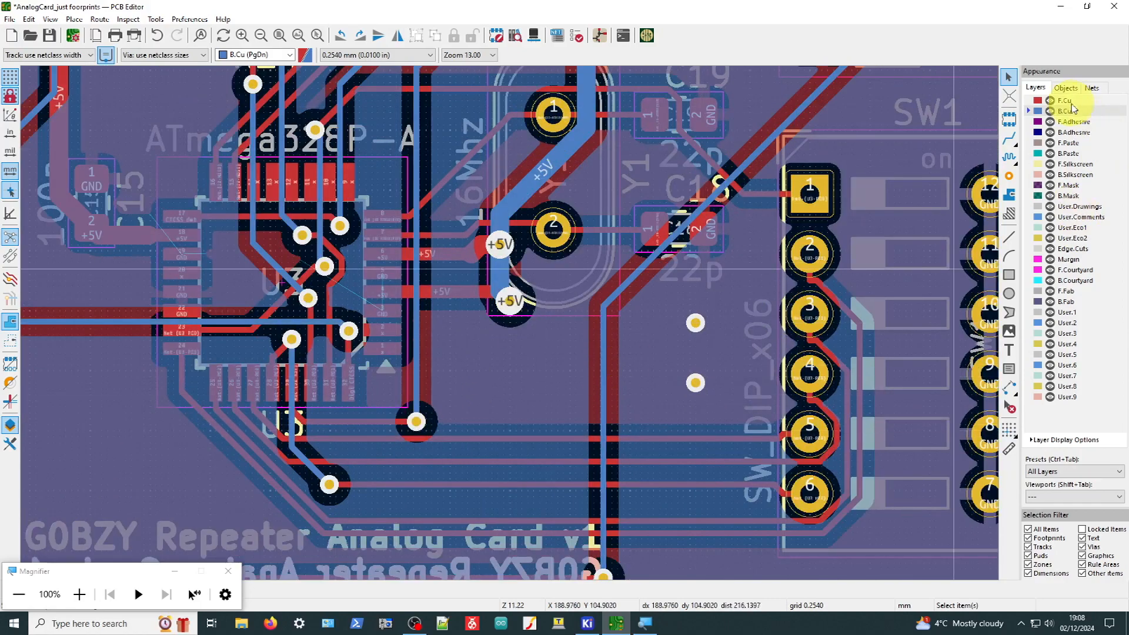
click(1050, 111)
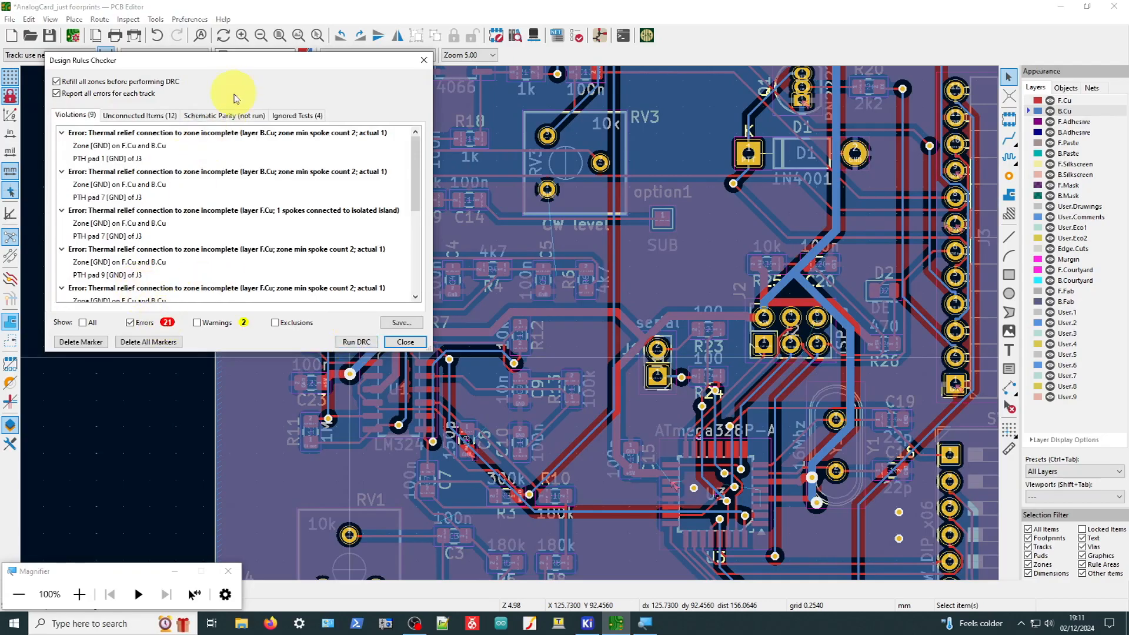
Bring up the list of unconnected items in the Design Rules Checker results
drag(238, 72, 404, 98)
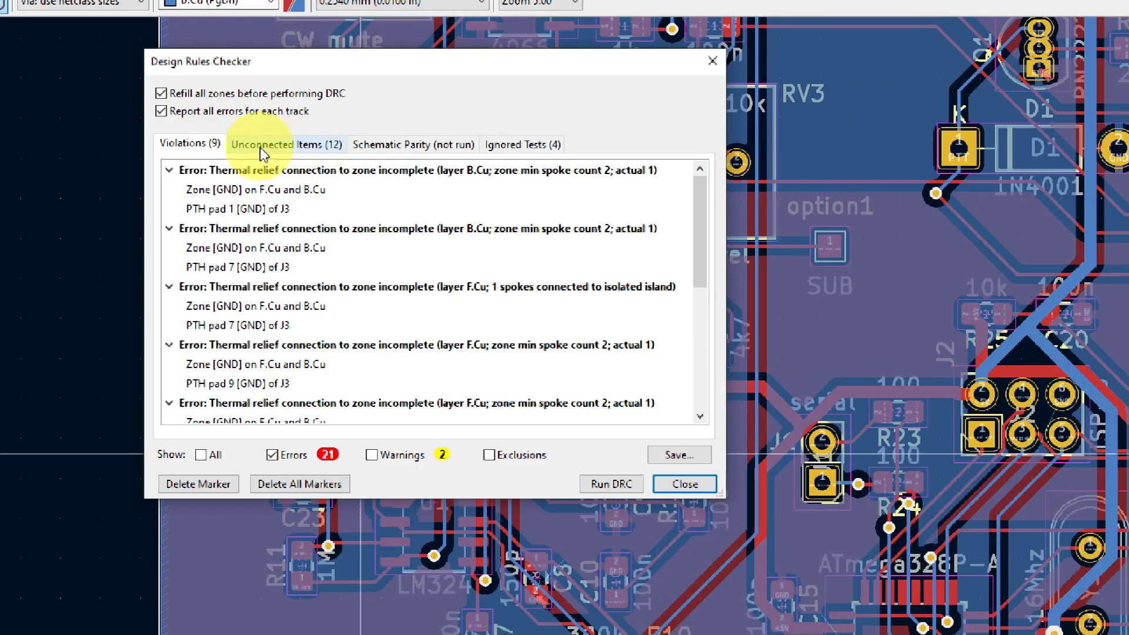
click(265, 147)
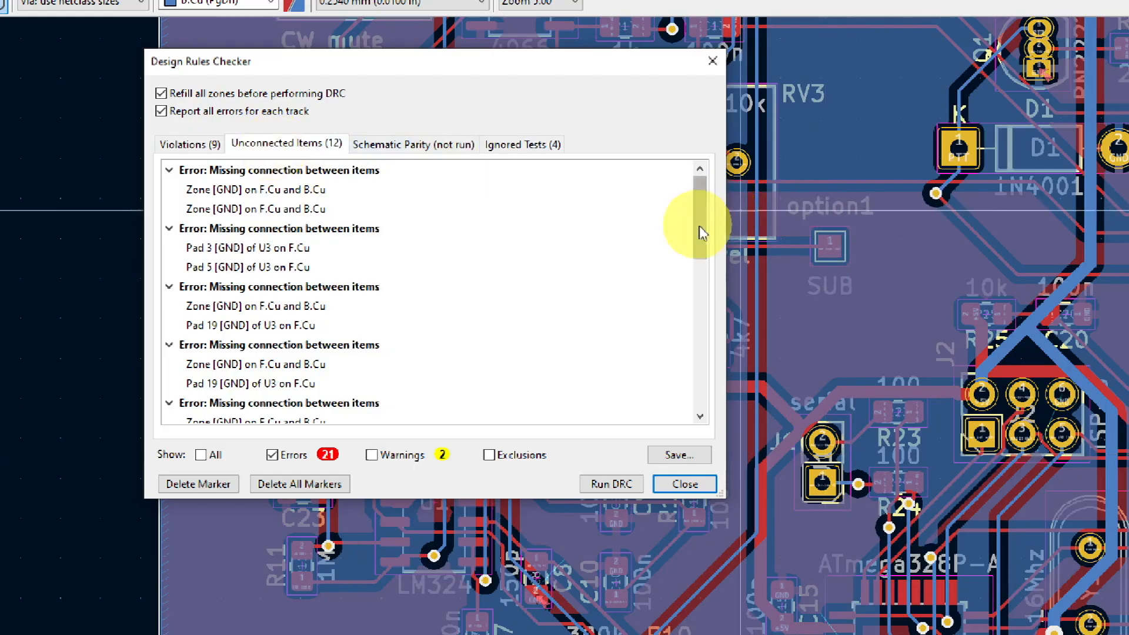
Locate the first unconnected GND zone item from the DRC list and examine the missing connection at pad 19 of U3
drag(704, 227, 684, 211)
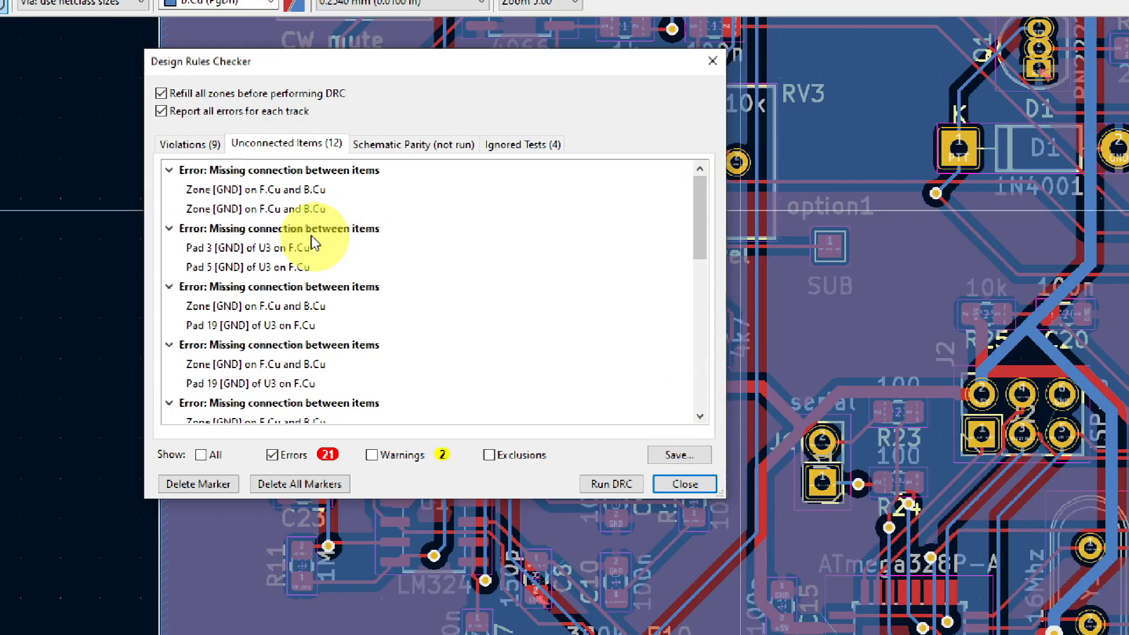
click(295, 189)
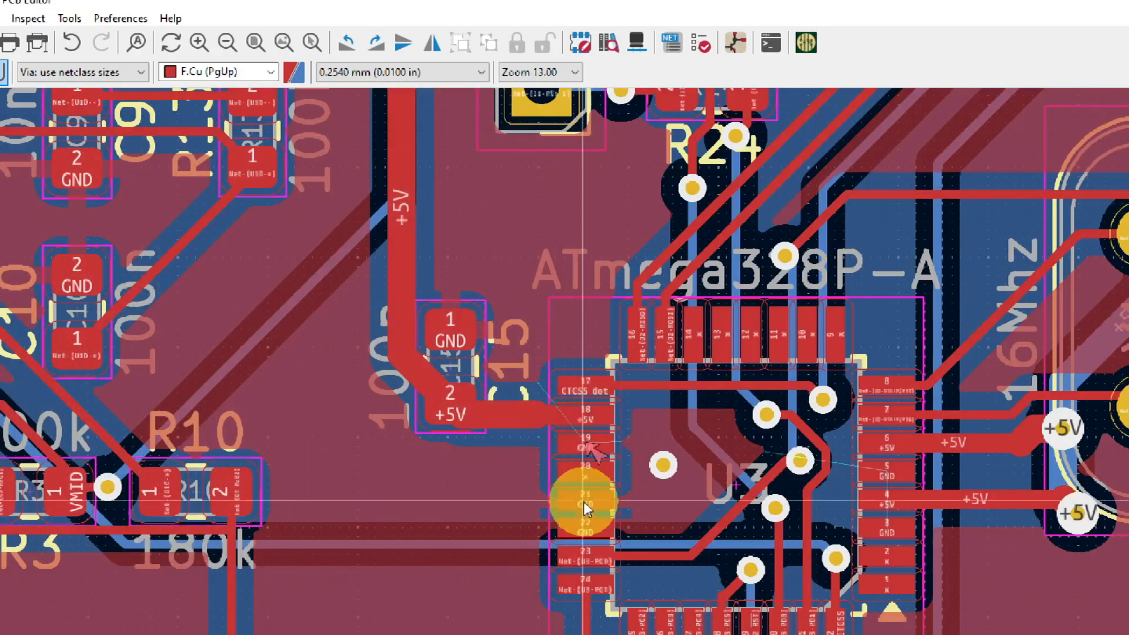
scroll(558, 413, up, 1)
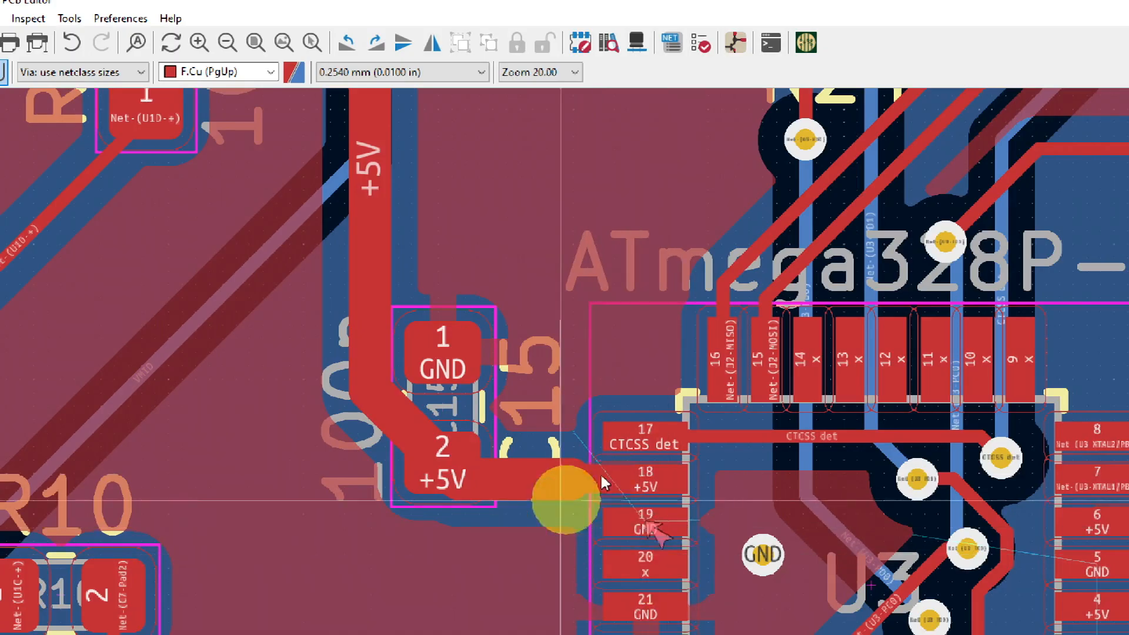
scroll(588, 511, up, 1)
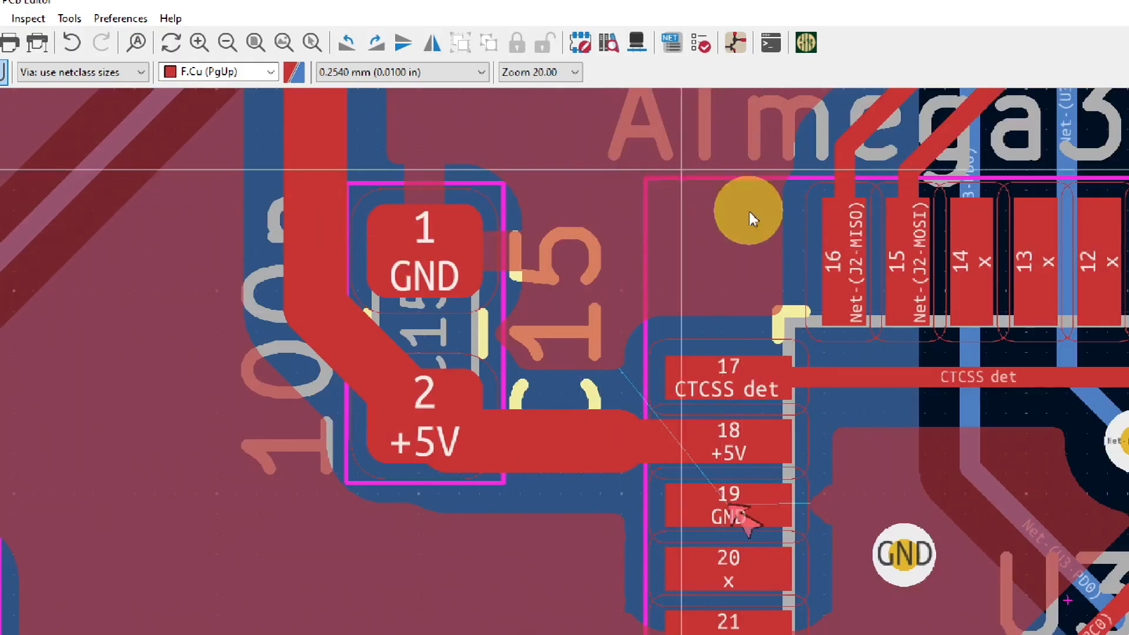
scroll(597, 480, up, 2)
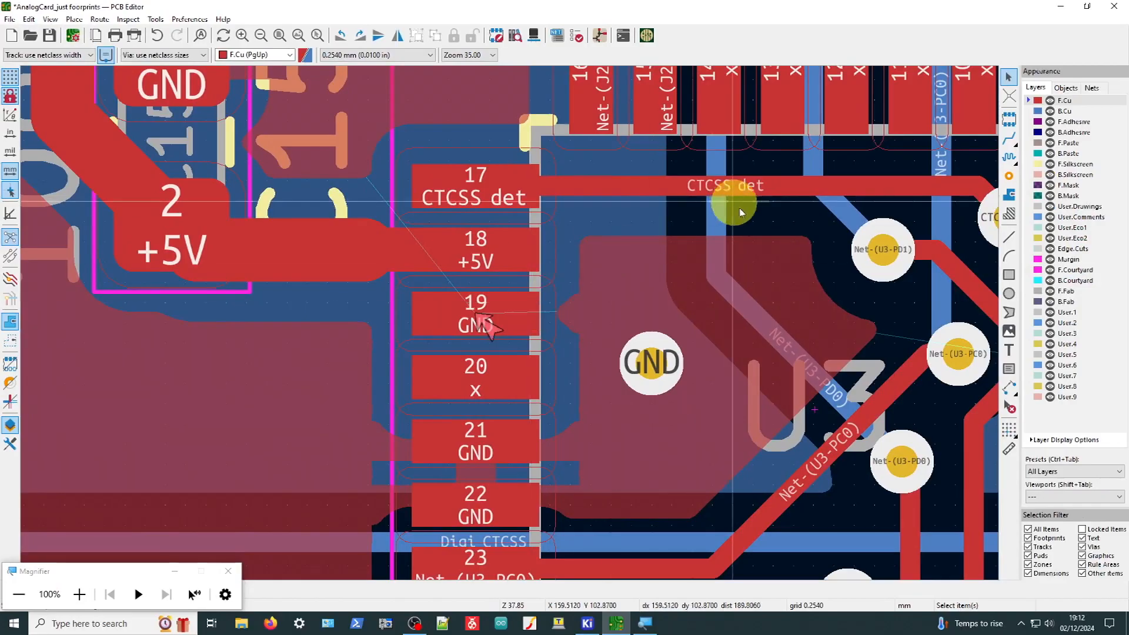
Route a short F.Cu track from GND pad 19 of U3 into the copper area beside the GND via, and refill all zones
click(1010, 138)
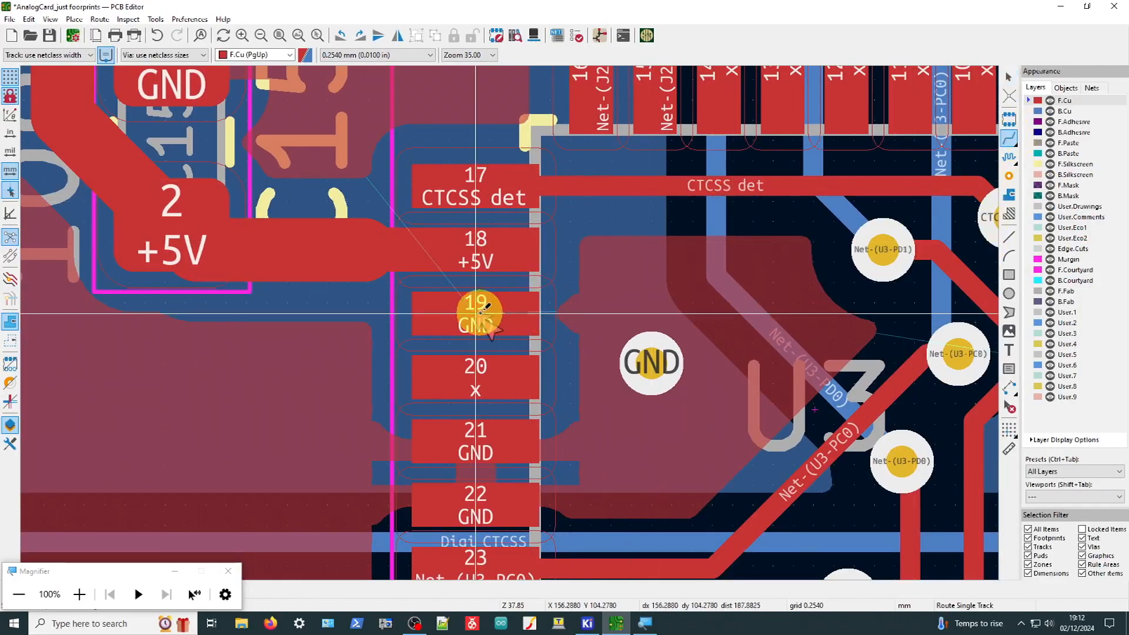
click(475, 312)
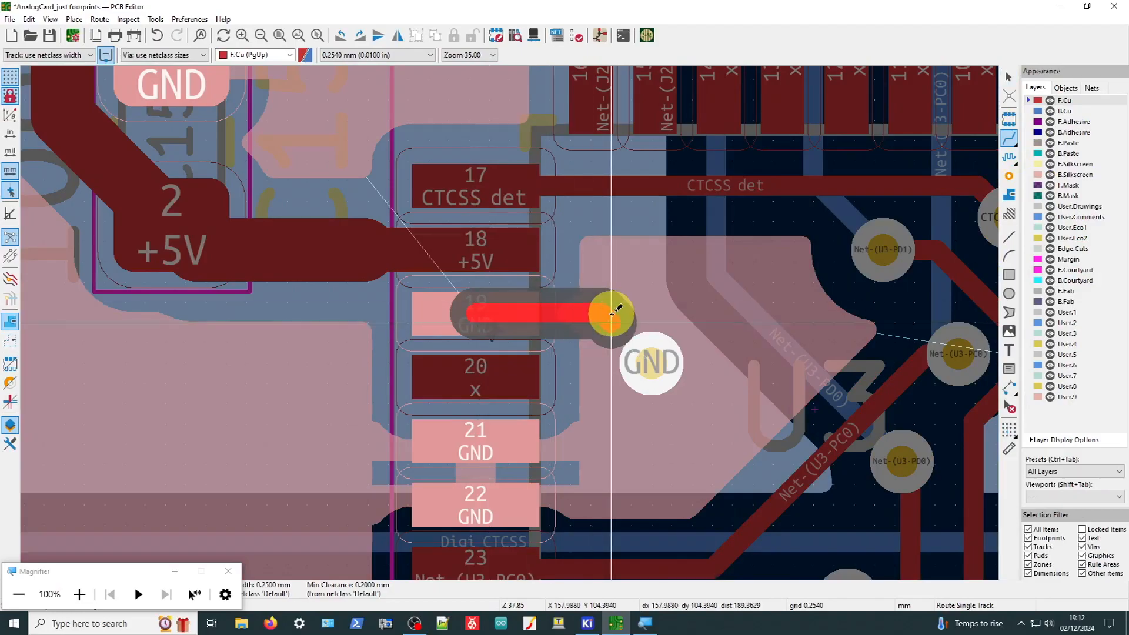
click(611, 313)
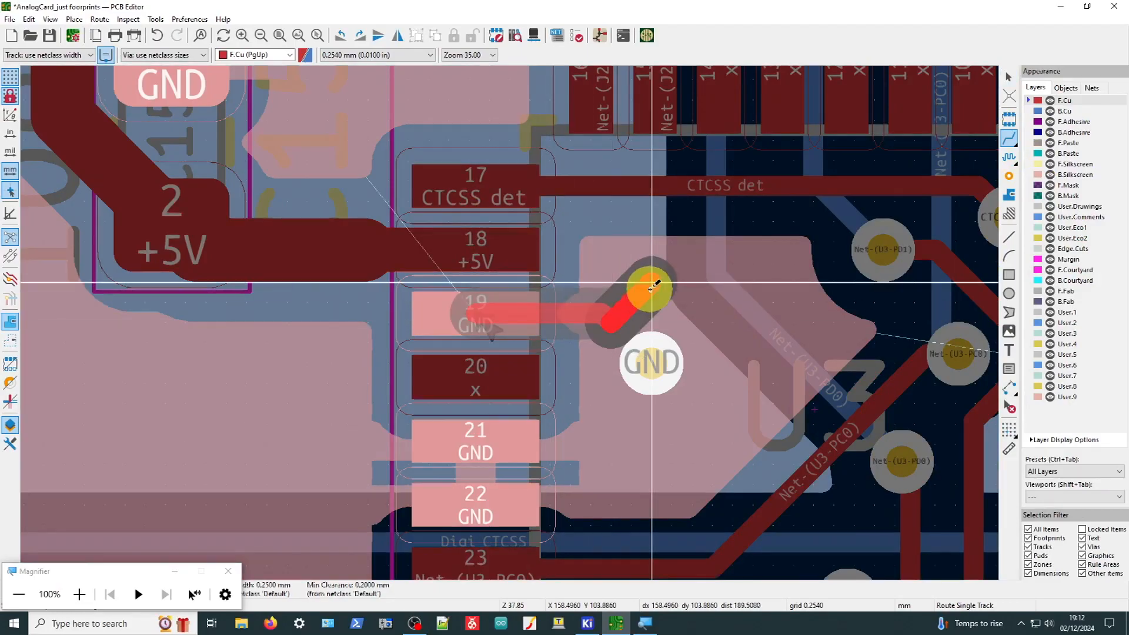
key(Escape)
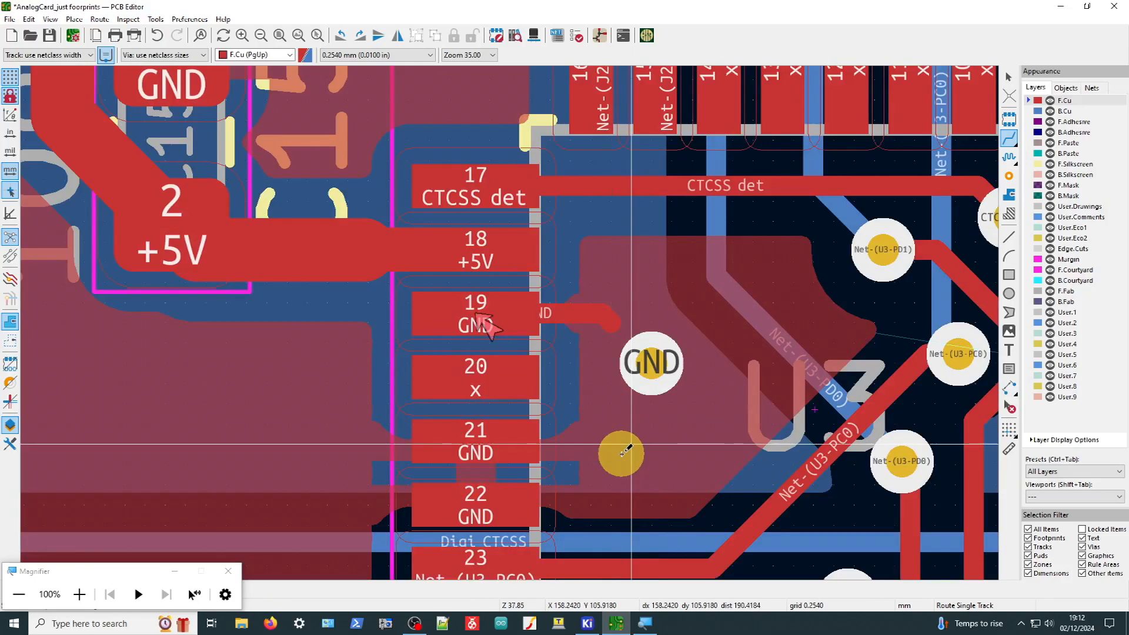
key(b)
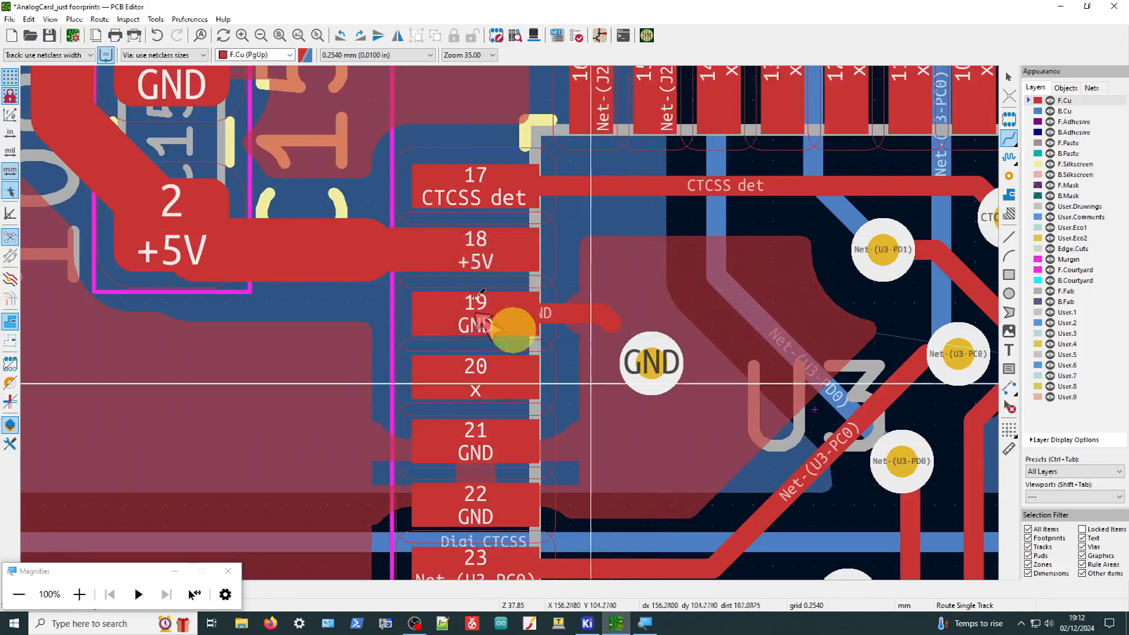
Delete all existing DRC markers and rerun the design rules check on the board
click(128, 19)
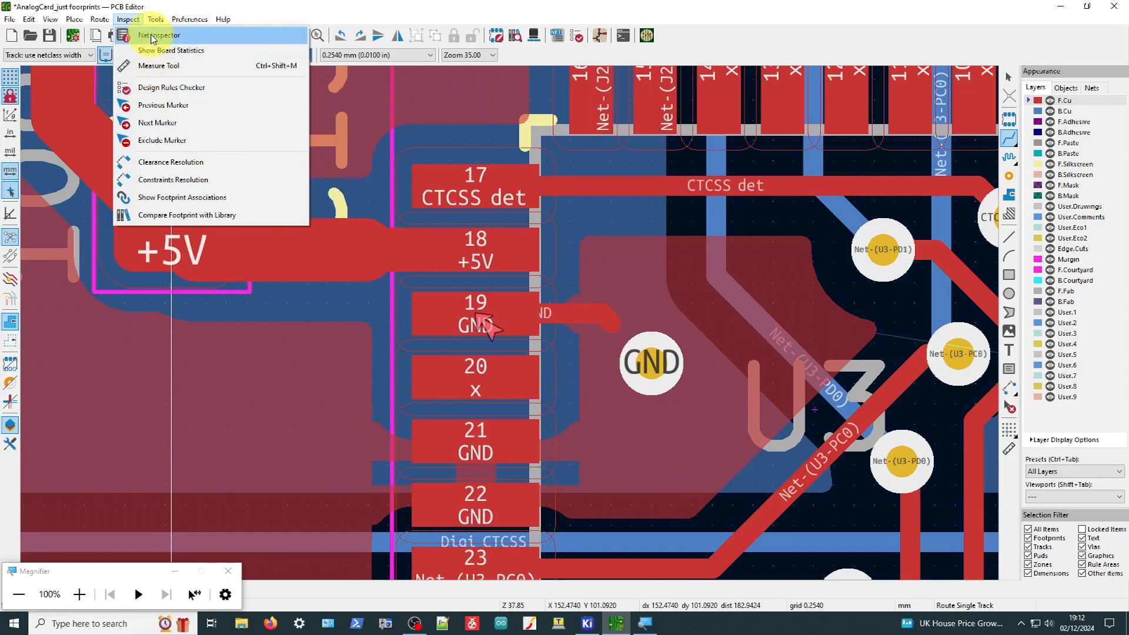
click(160, 87)
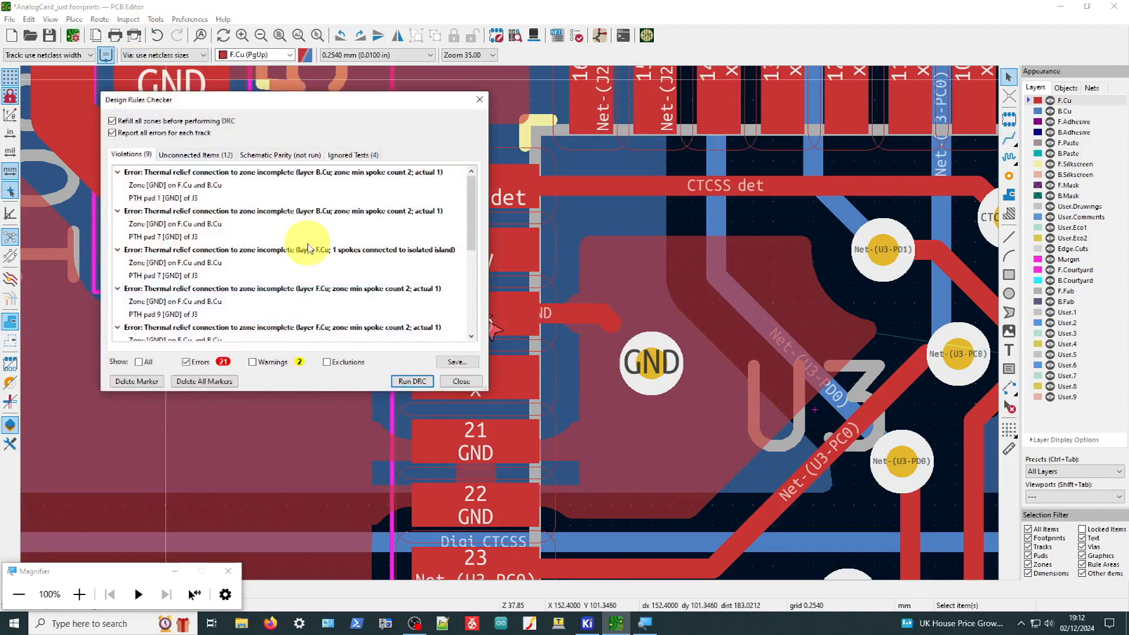
click(229, 381)
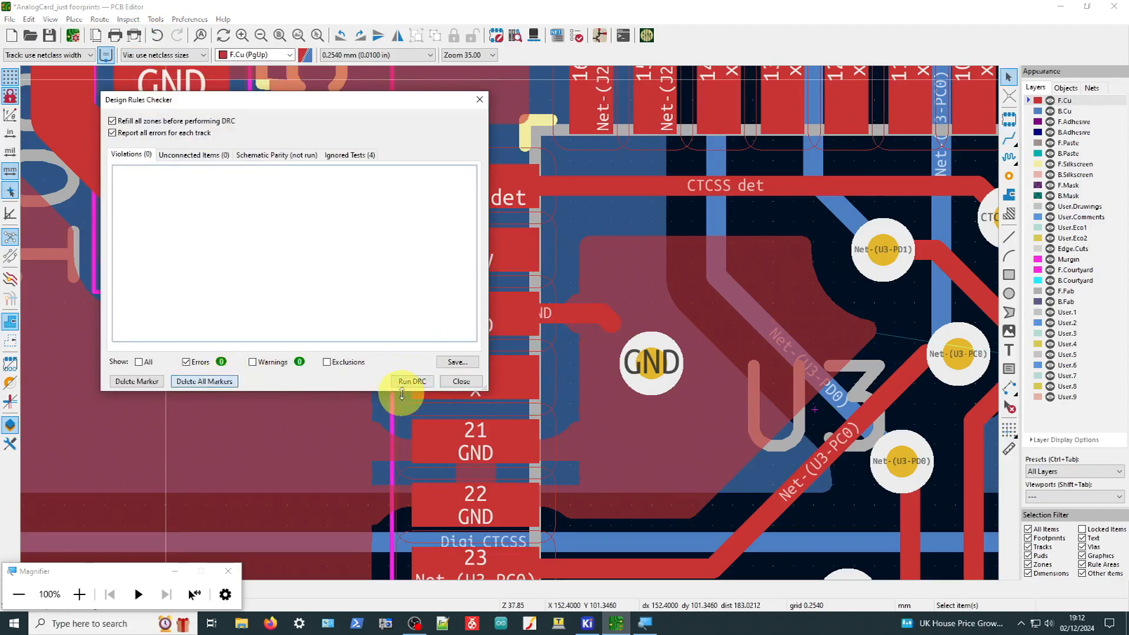
click(411, 382)
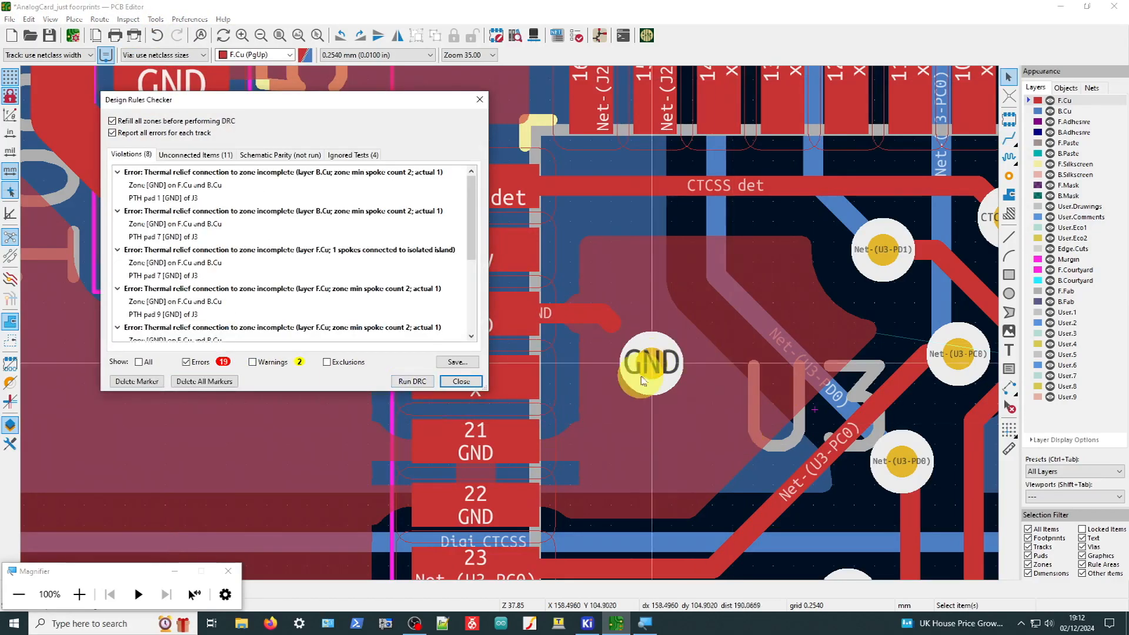
click(462, 381)
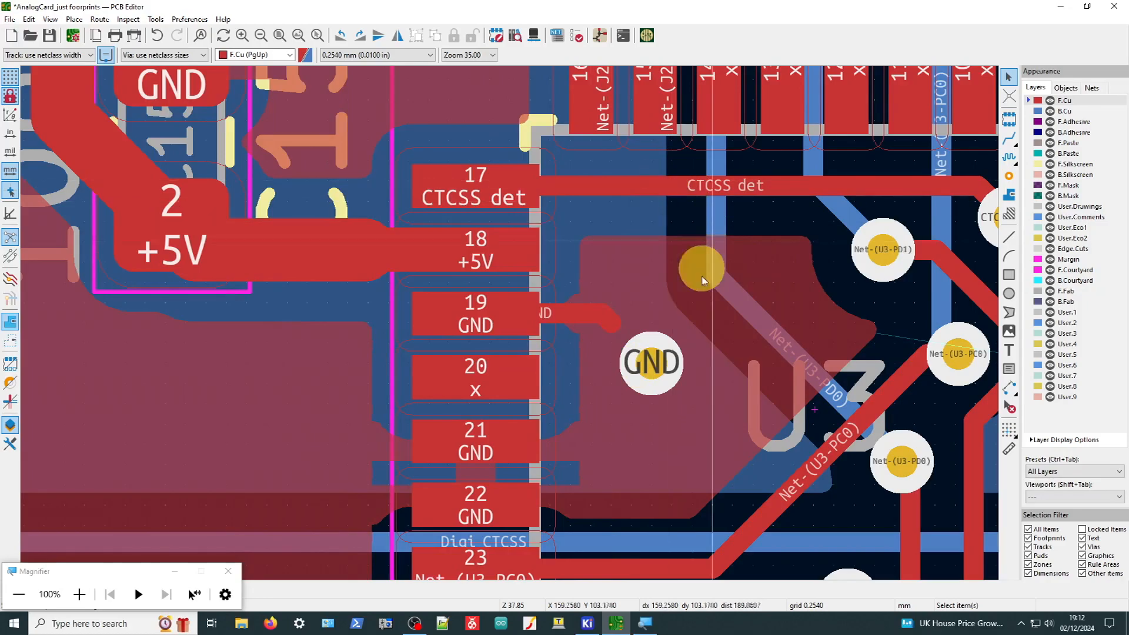
Examine the area around U3 for the remaining ratsnest lines and unconnected GND pads
scroll(676, 322, down, 2)
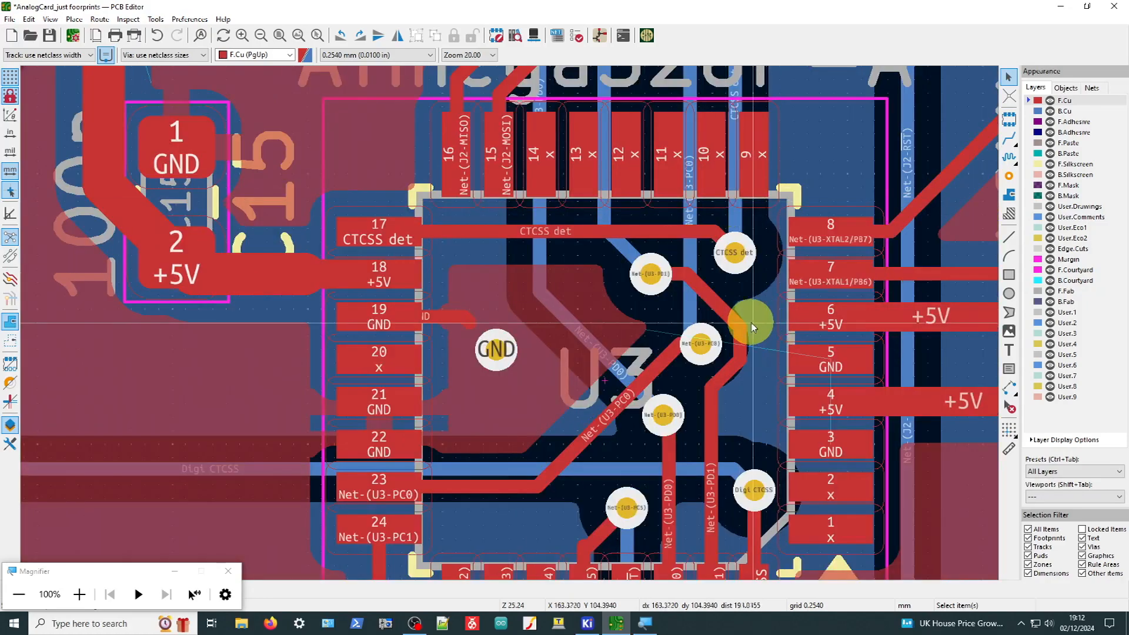
scroll(510, 323, down, 1)
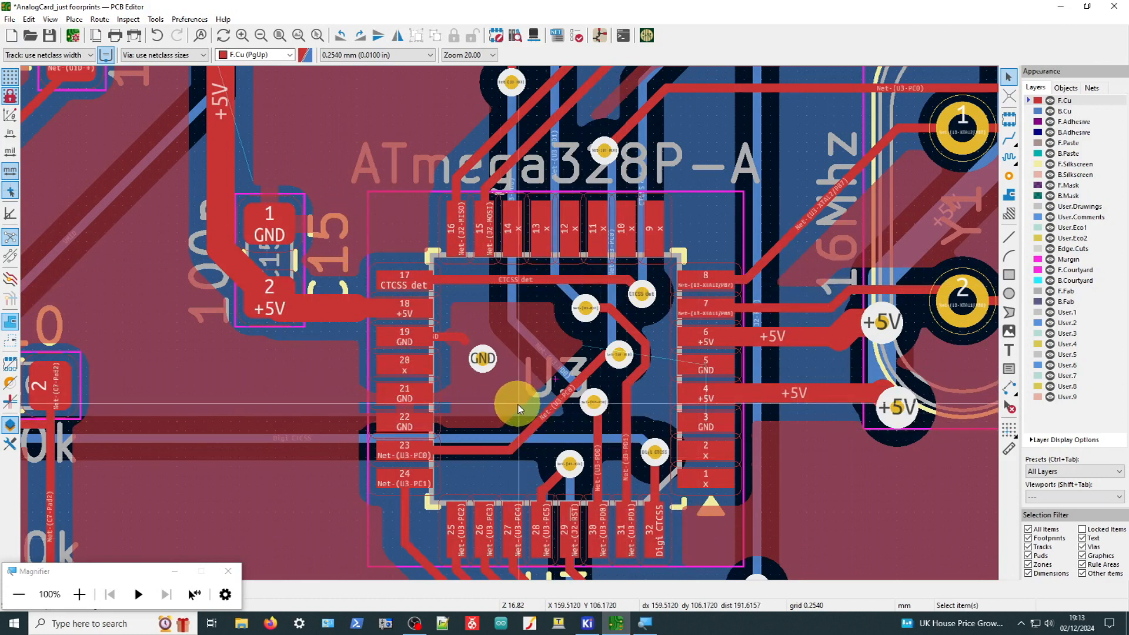
scroll(508, 322, down, 2)
scroll(510, 323, up, 2)
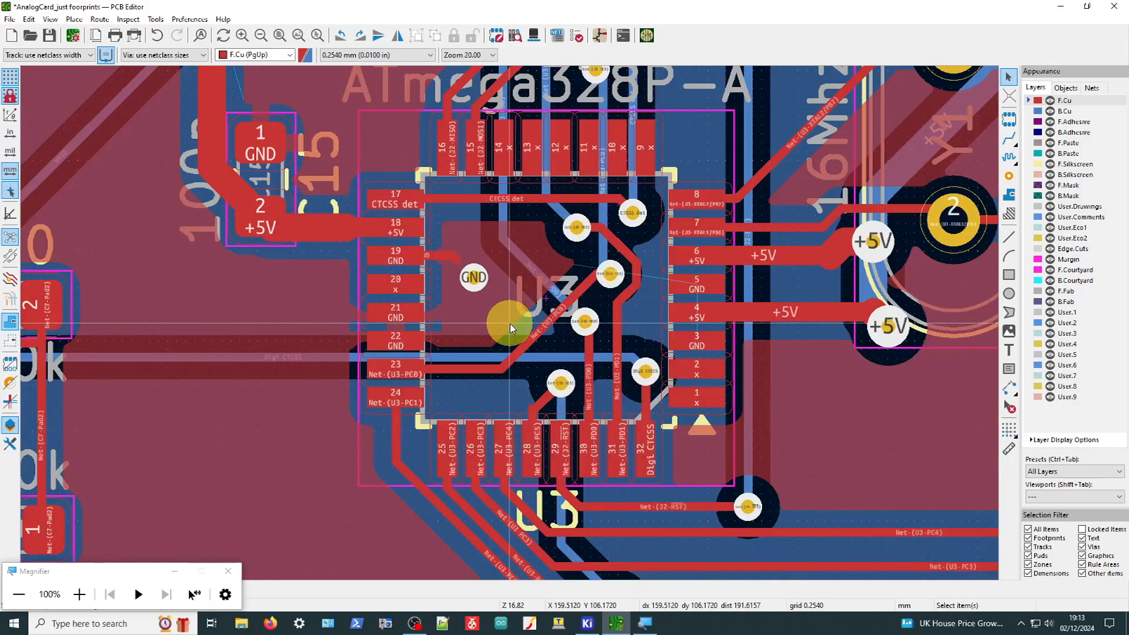
scroll(509, 324, down, 2)
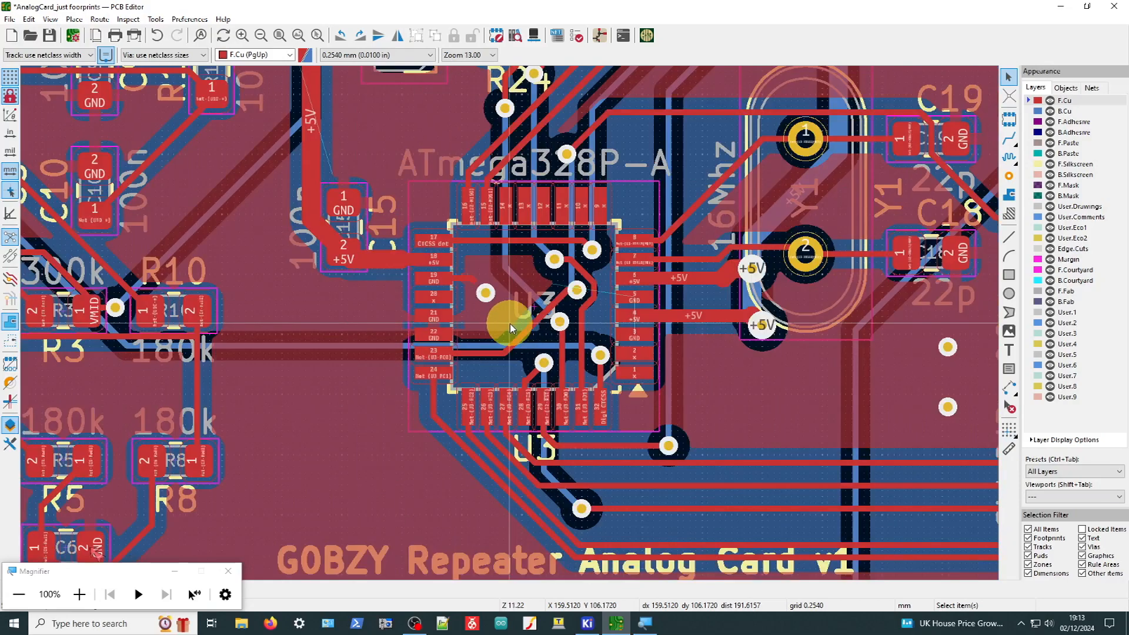
scroll(510, 324, up, 2)
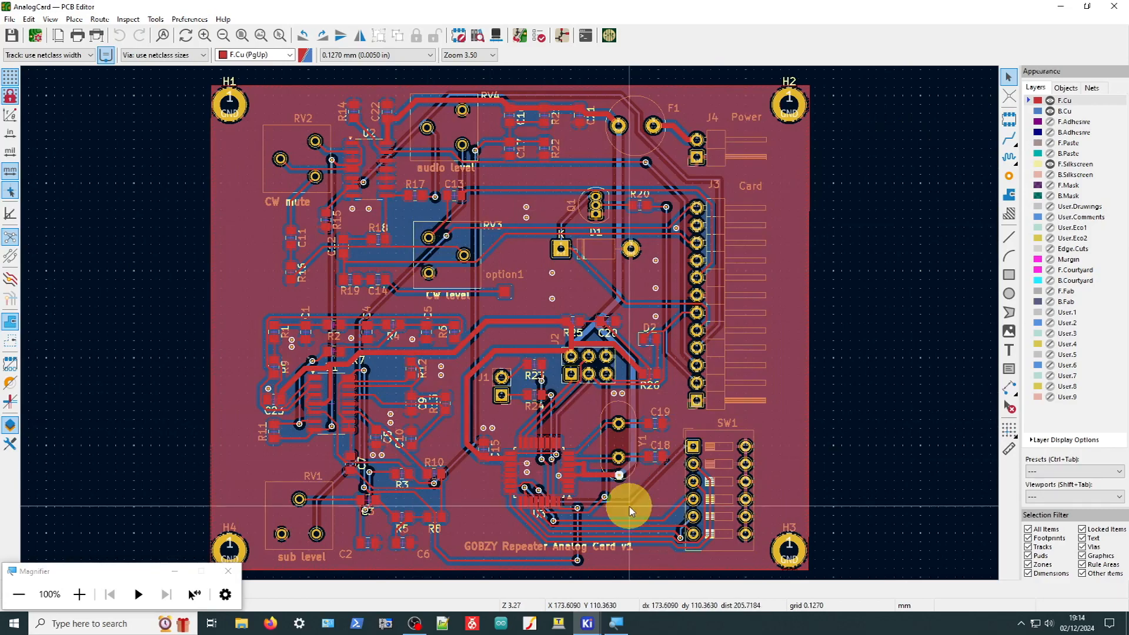
Examine the GND vias and short tracks connecting GND pads 3, 5 and 19 inside U3 on the AnalogCard board
scroll(629, 511, up, 4)
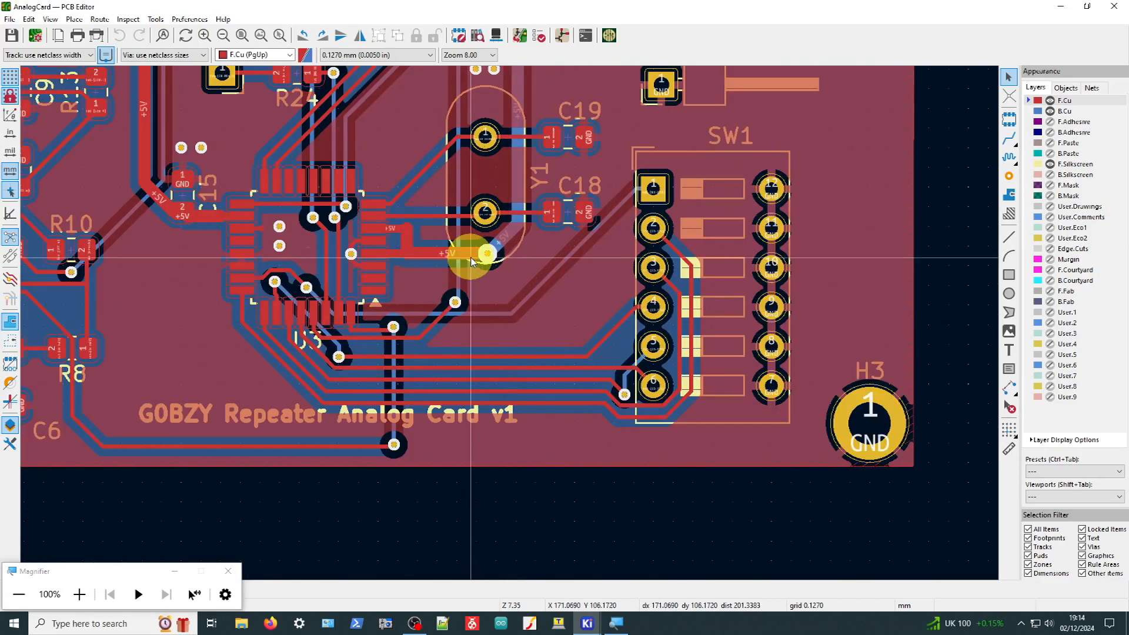
scroll(470, 257, down, 2)
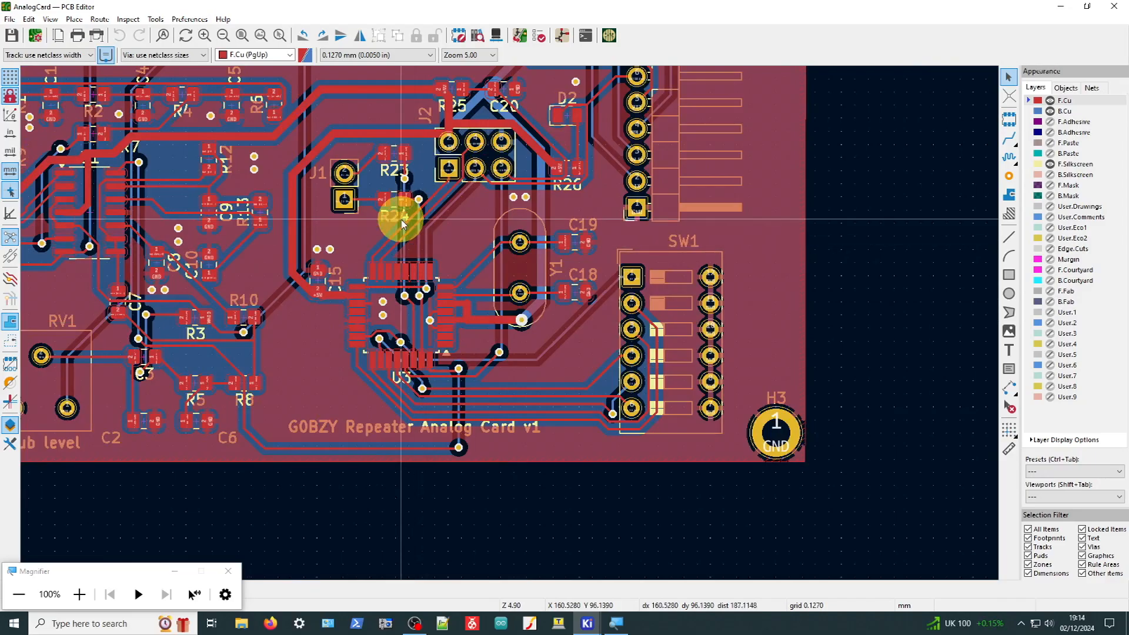
scroll(412, 296, up, 2)
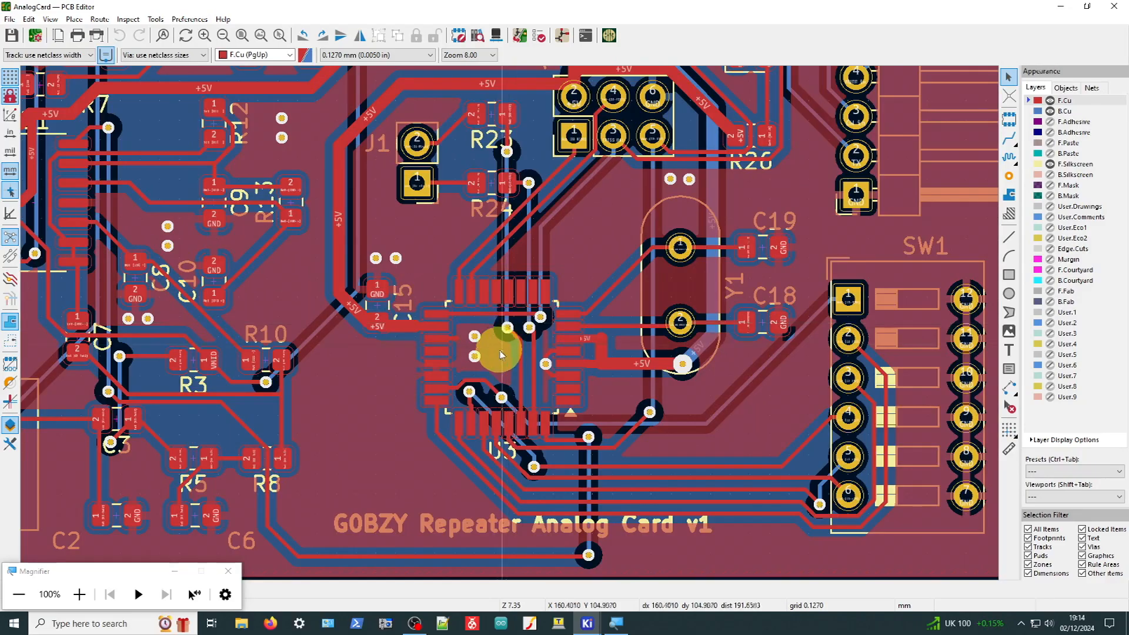
scroll(500, 354, up, 3)
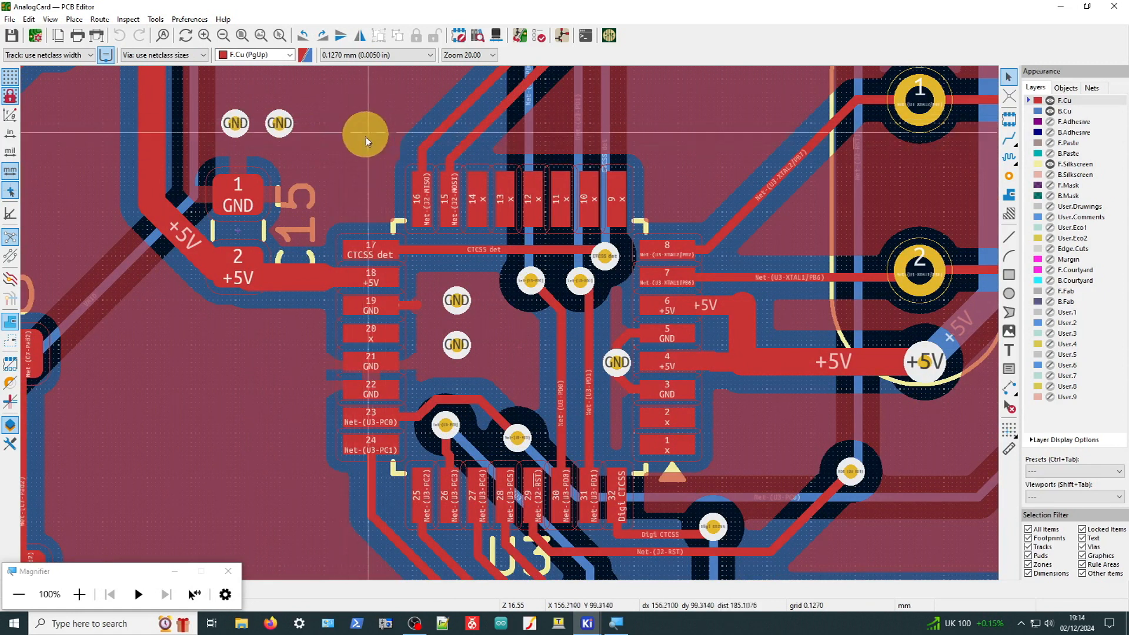
scroll(612, 341, up, 2)
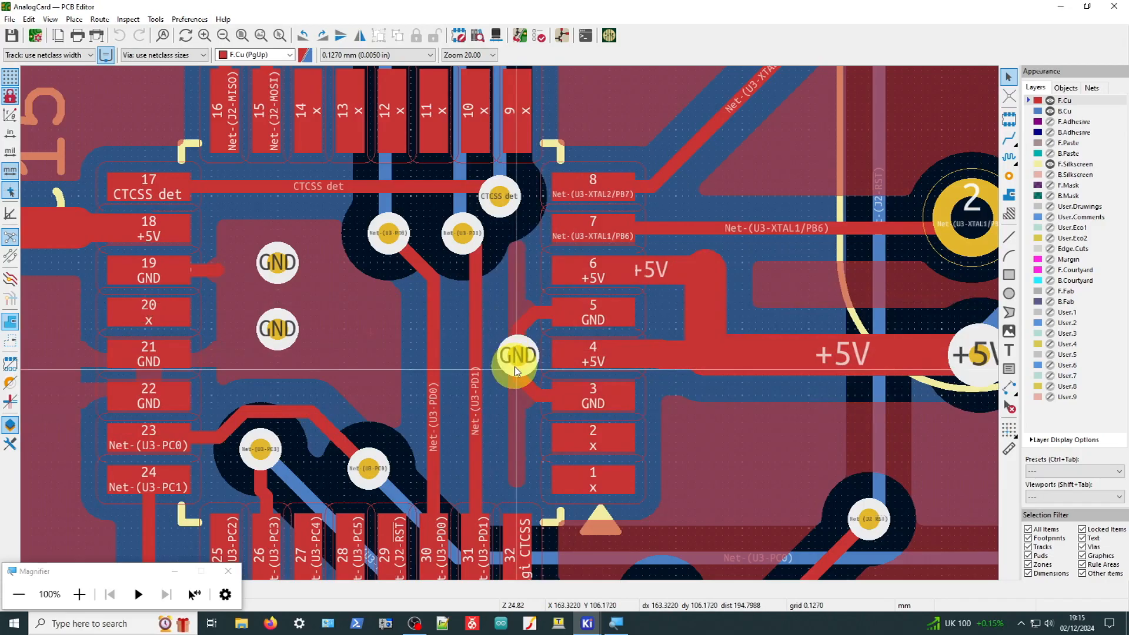
Examine the GND stitching vias across the rest of the board, including around option1, Q1, U2 and RV2
scroll(514, 366, down, 3)
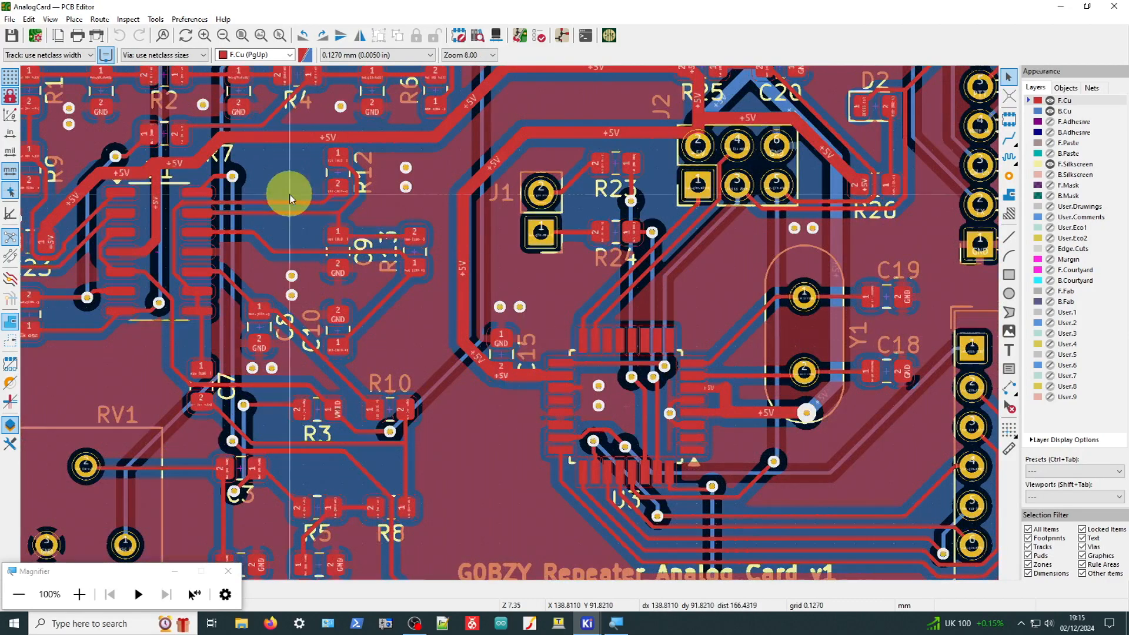
scroll(291, 196, down, 1)
scroll(568, 301, up, 2)
scroll(777, 163, down, 1)
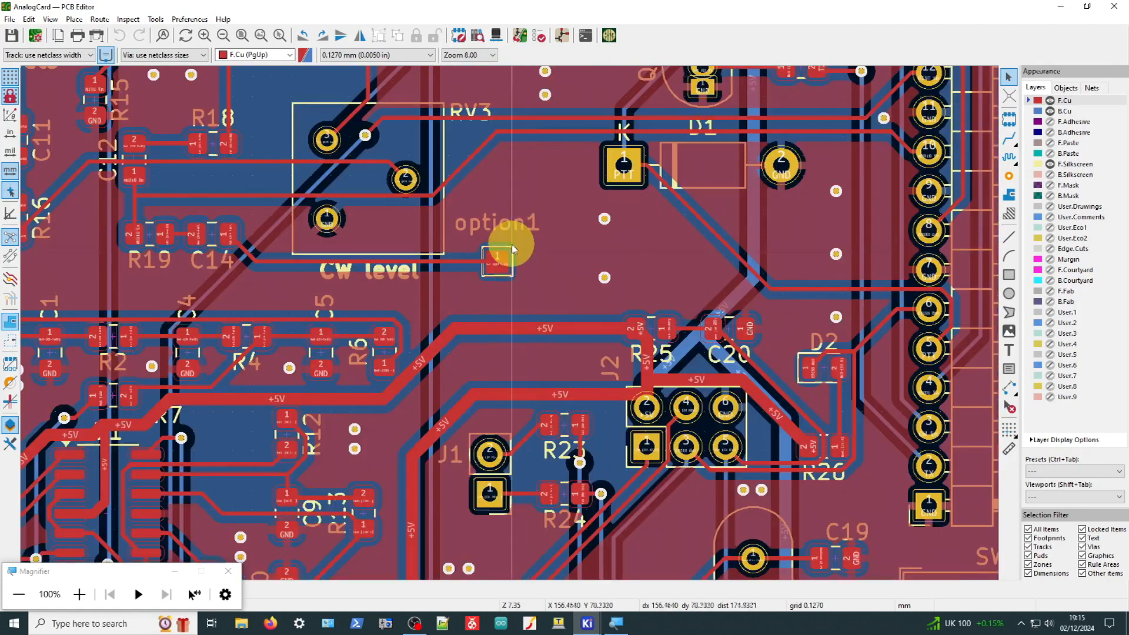
scroll(552, 197, down, 1)
scroll(498, 247, up, 2)
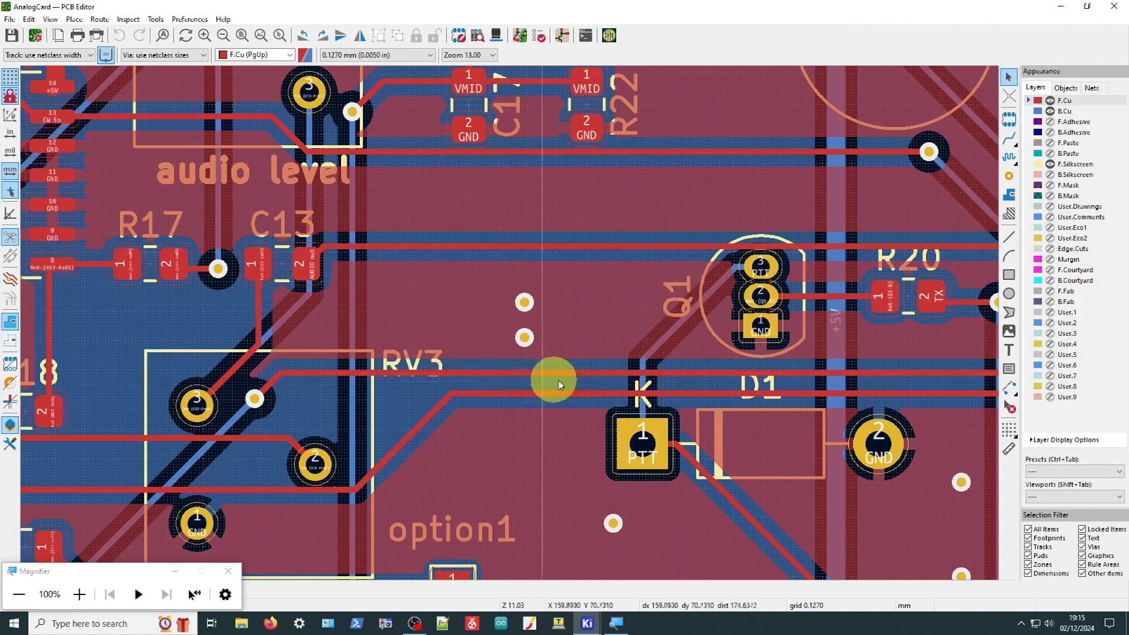
scroll(395, 227, down, 4)
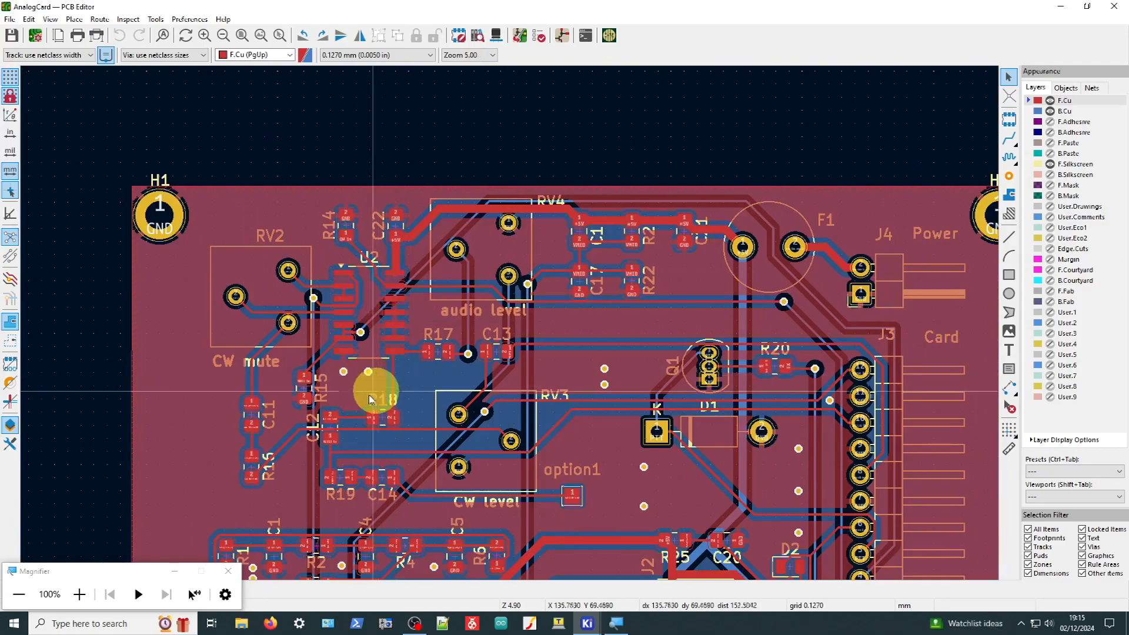
scroll(245, 414, up, 4)
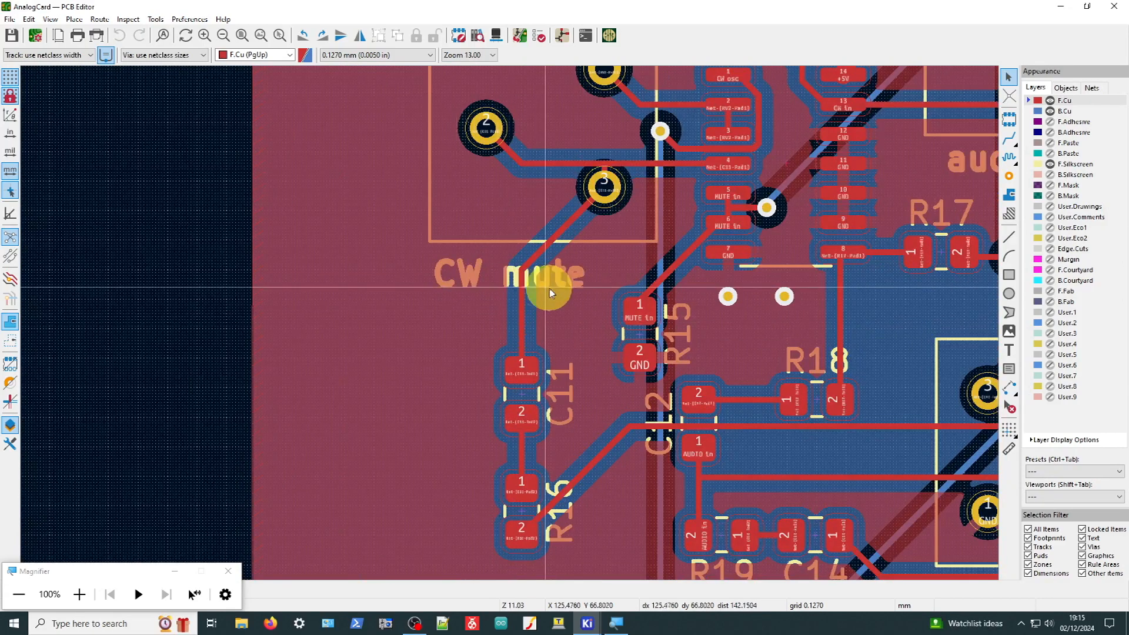
scroll(549, 294, down, 2)
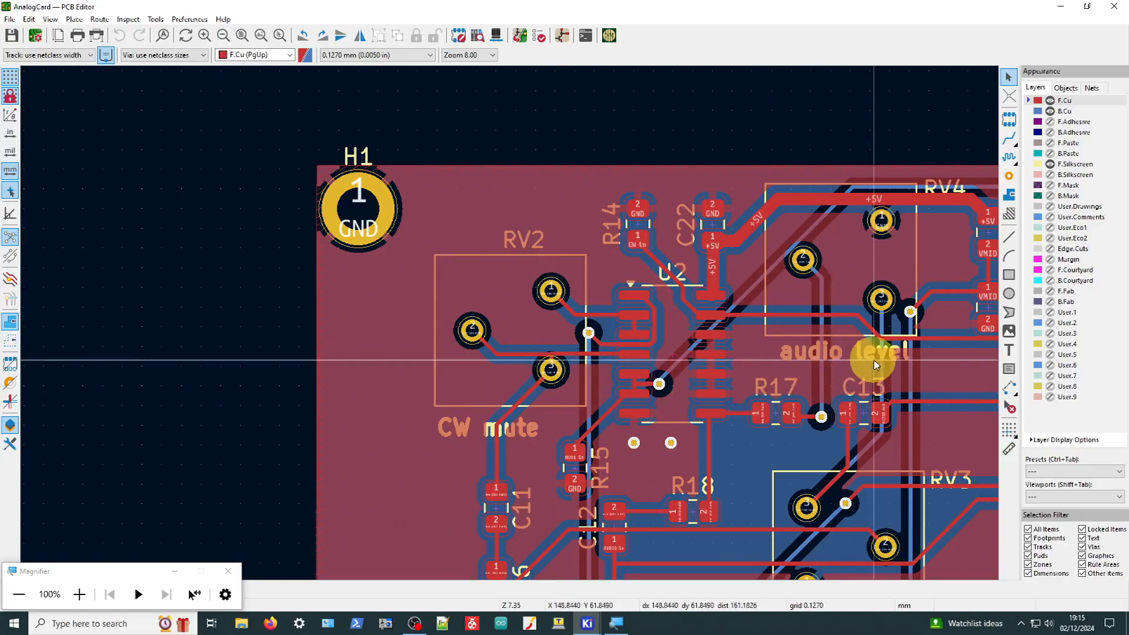
scroll(861, 382, down, 2)
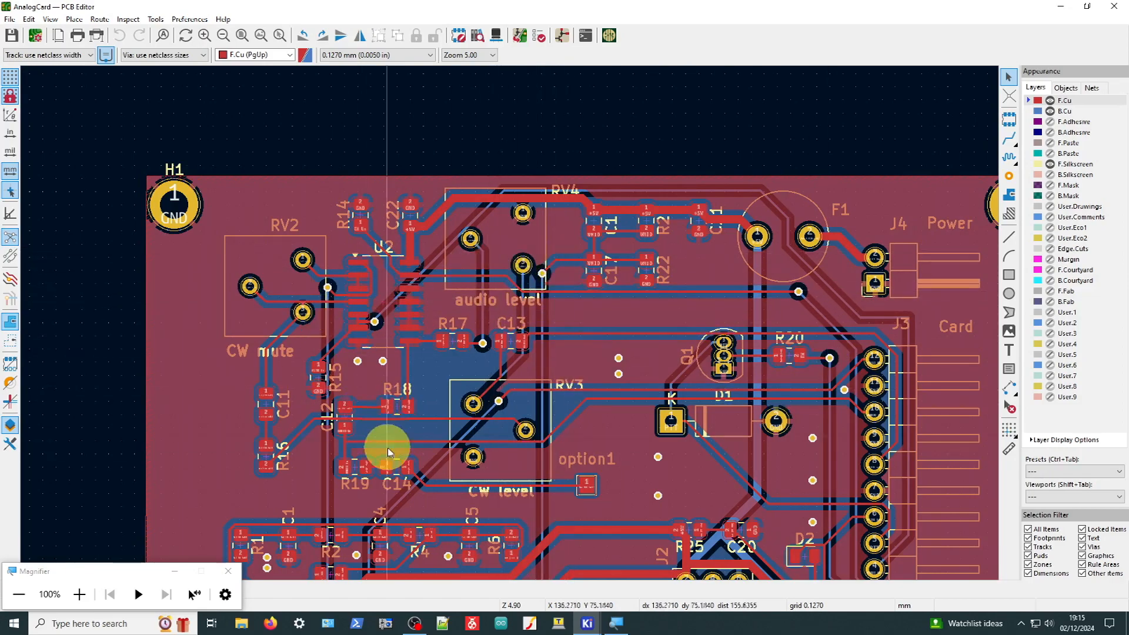
scroll(387, 448, down, 3)
scroll(510, 323, up, 5)
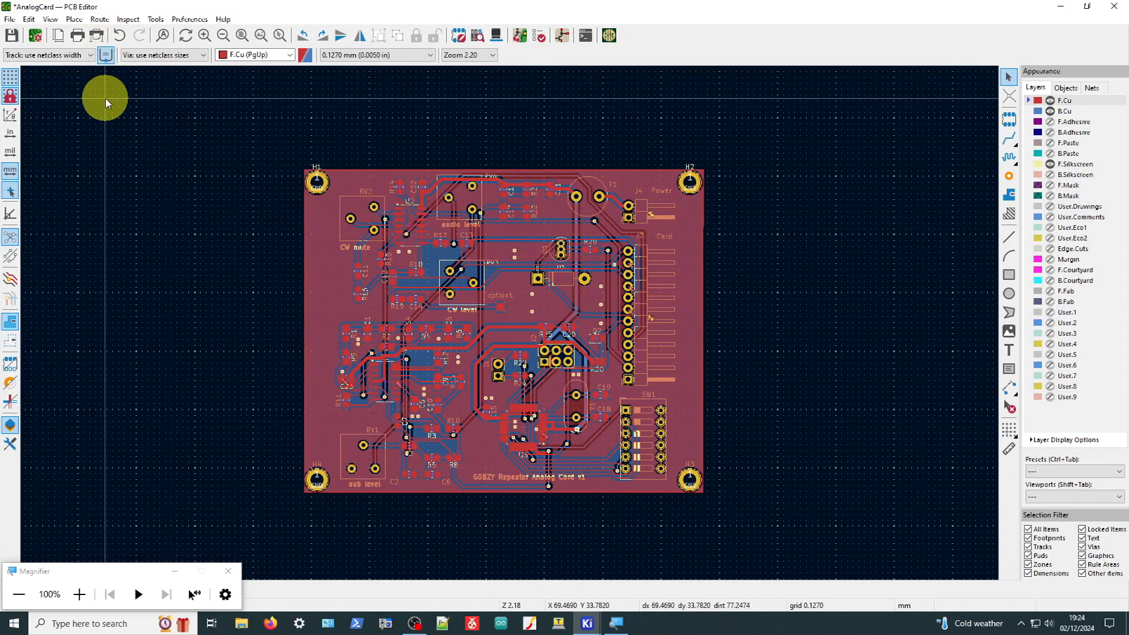
Open the board in the 3D viewer and examine the component side from tilted angles
click(9, 19)
click(10, 19)
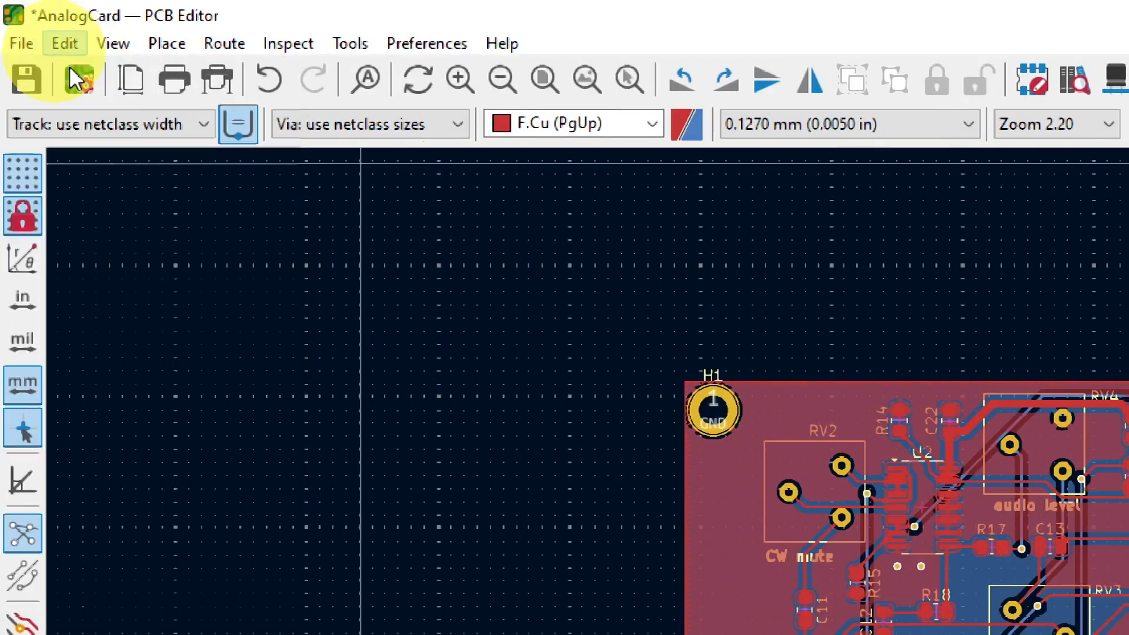
click(50, 19)
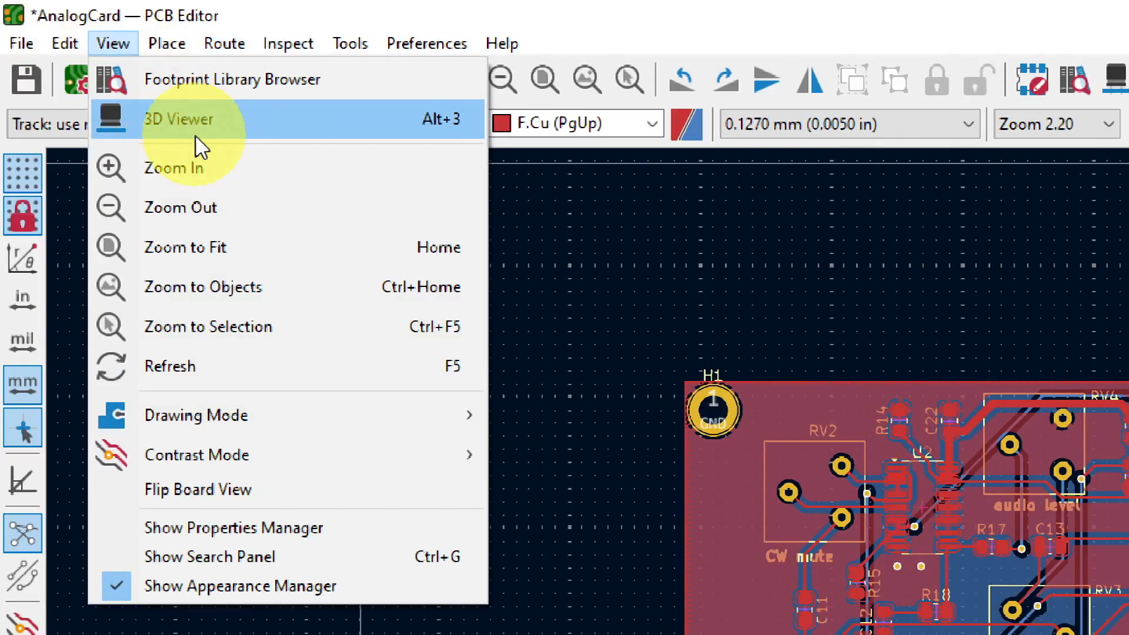
click(197, 118)
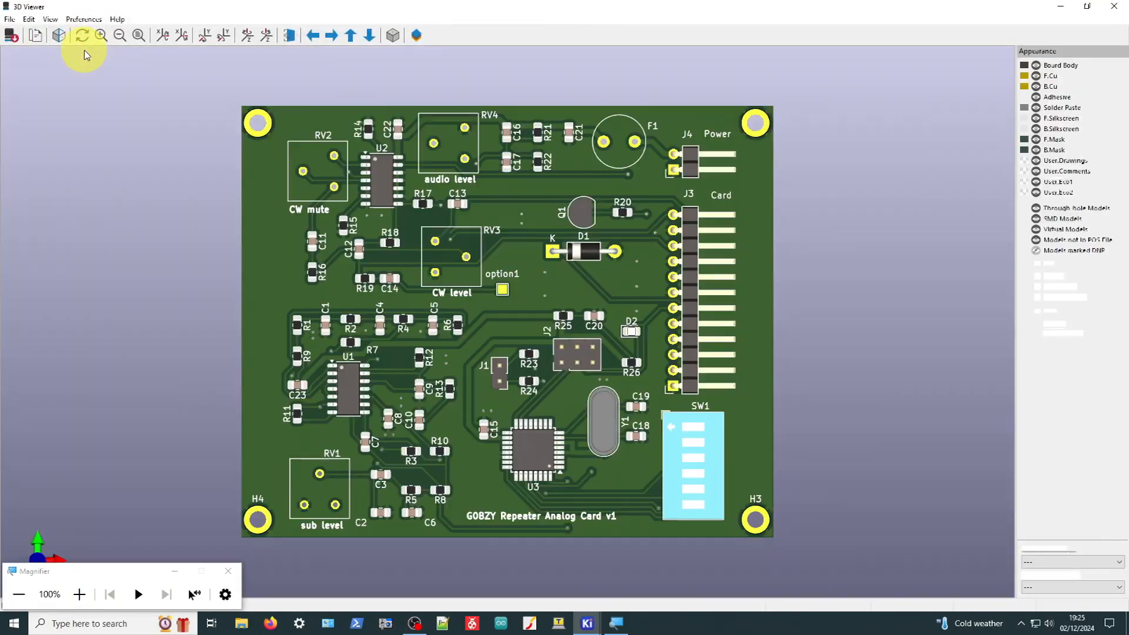
drag(488, 233, 414, 327)
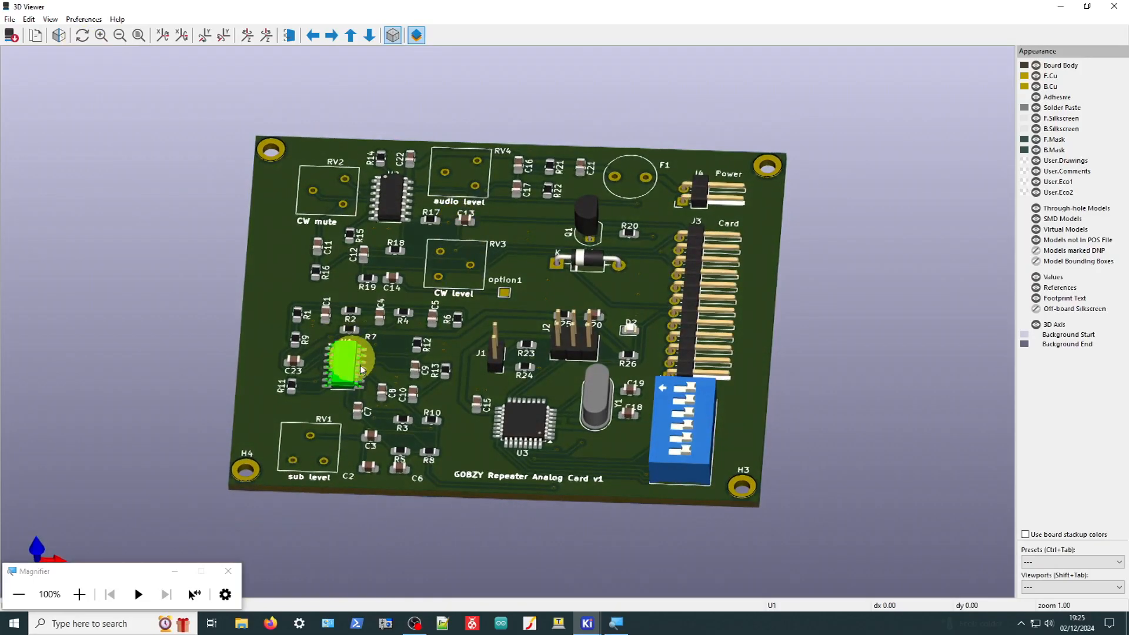
drag(350, 356, 396, 378)
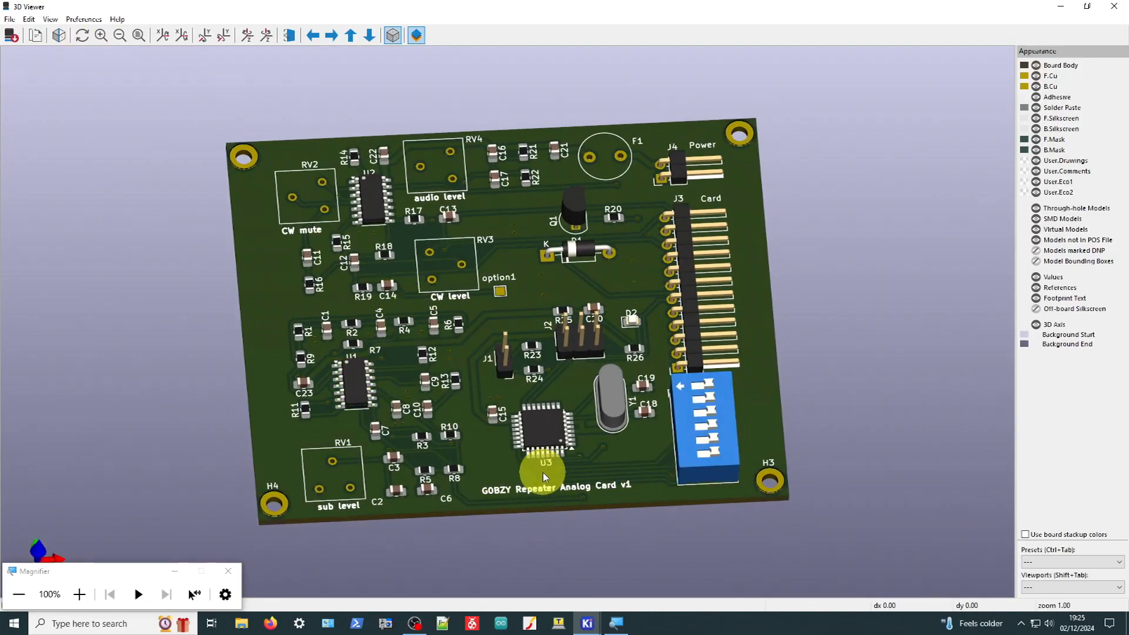
drag(284, 233, 265, 302)
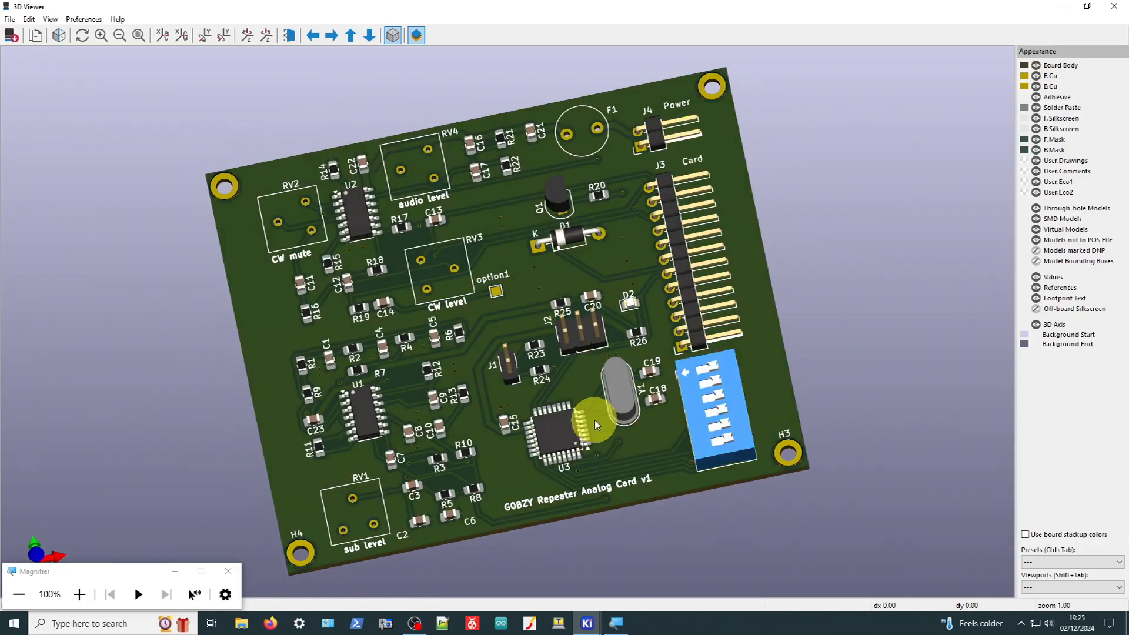
Examine the 3D models around U3, crystal Y1, capacitors C18 and C19, and DIP switch SW1
scroll(595, 420, up, 4)
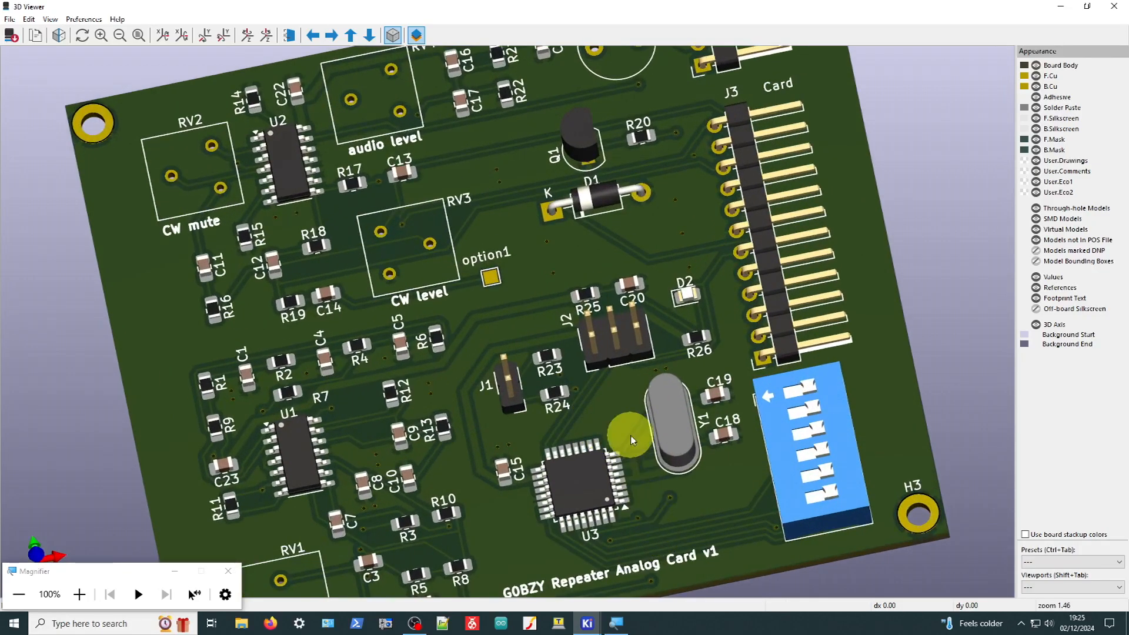
scroll(627, 471, up, 4)
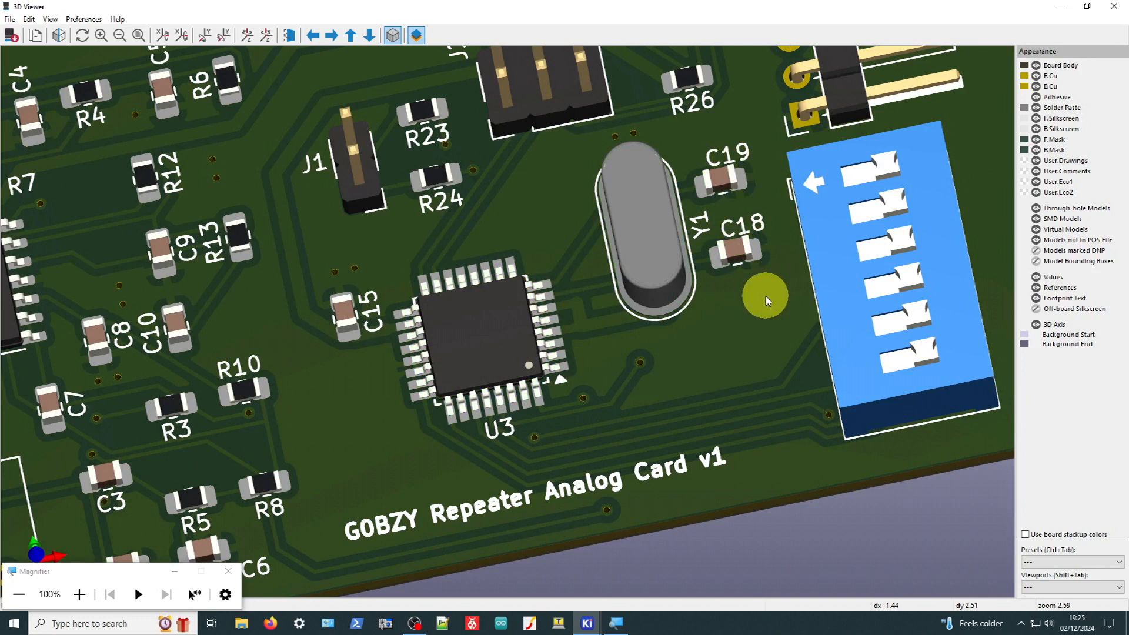
scroll(751, 267, up, 3)
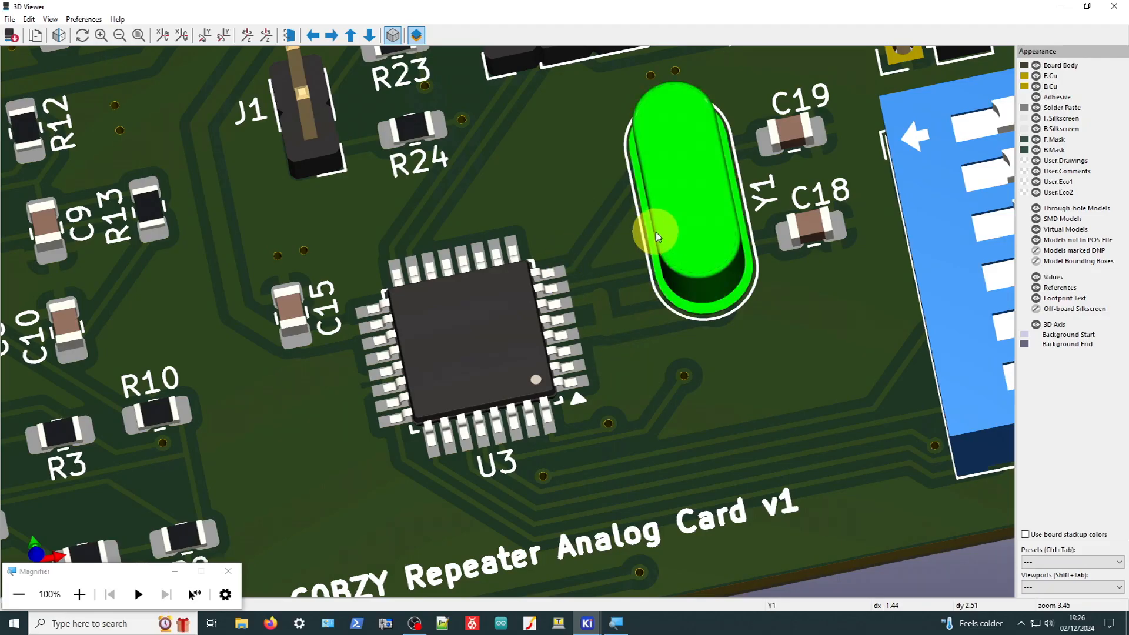
scroll(593, 288, down, 6)
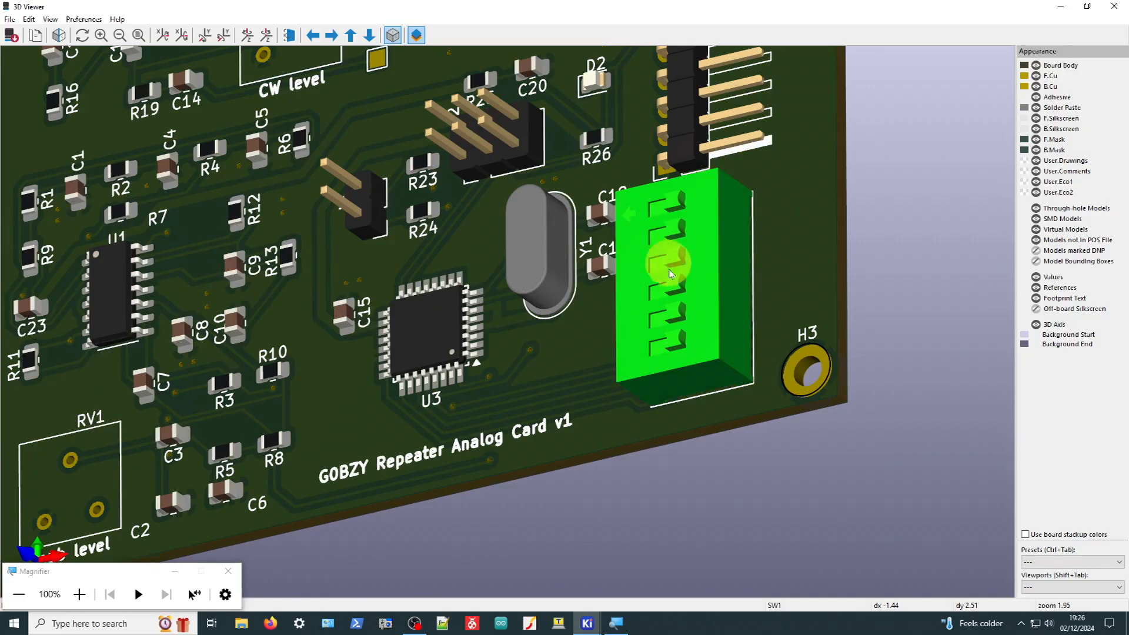
drag(479, 354, 700, 383)
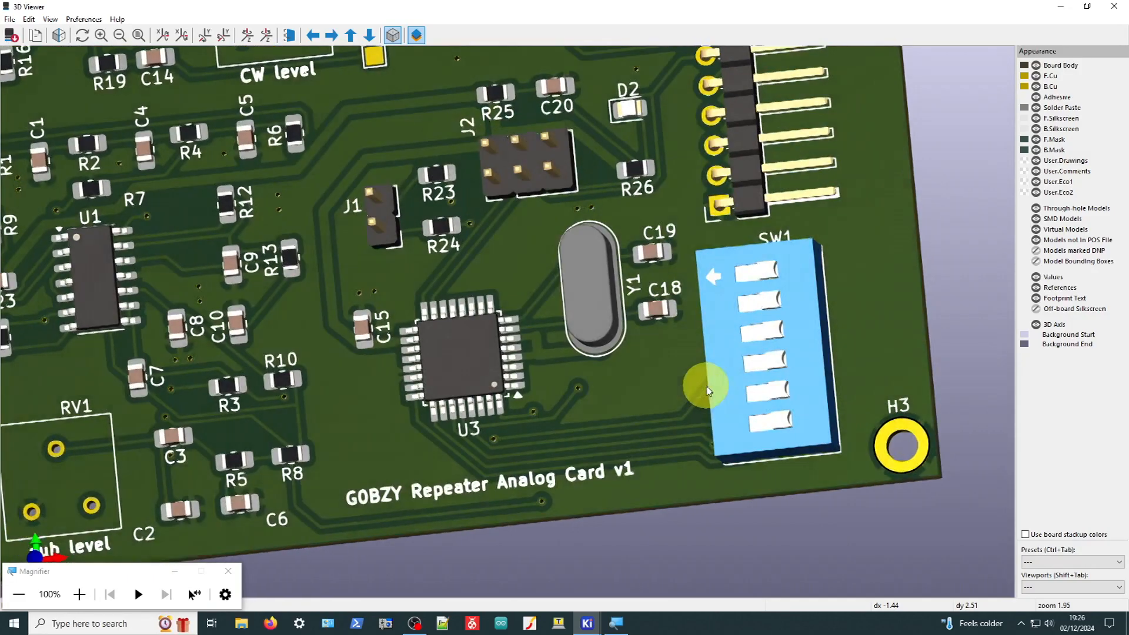
Turn the 3D board over and examine the back side's tracks, solder joints, vias and title text
drag(620, 484, 618, 456)
drag(642, 106, 588, 158)
drag(386, 160, 286, 301)
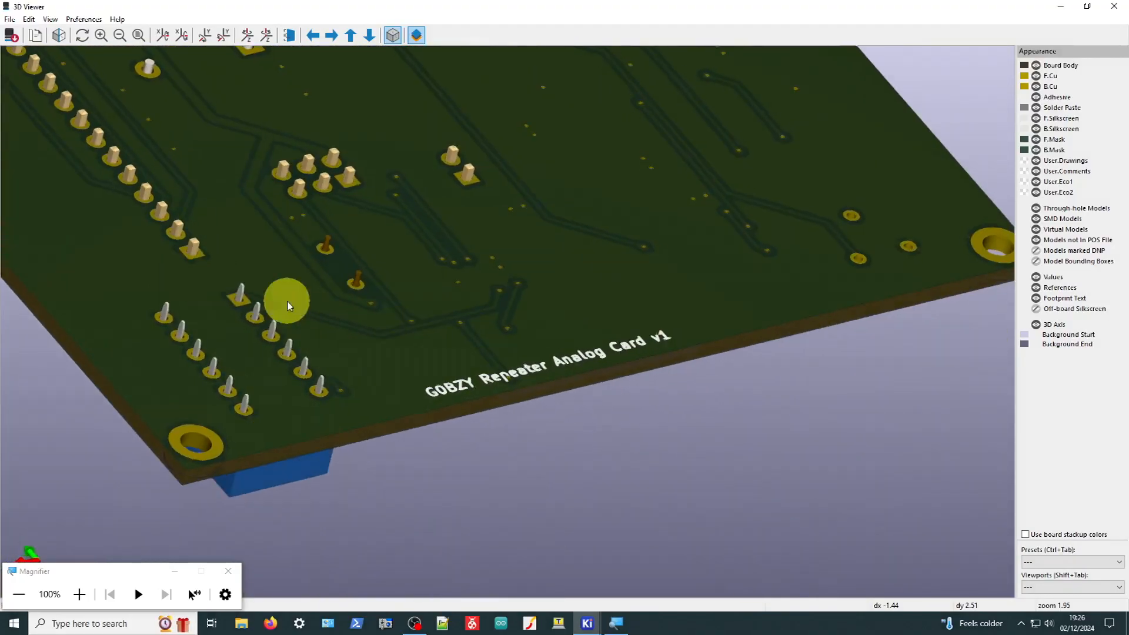
drag(755, 182, 378, 549)
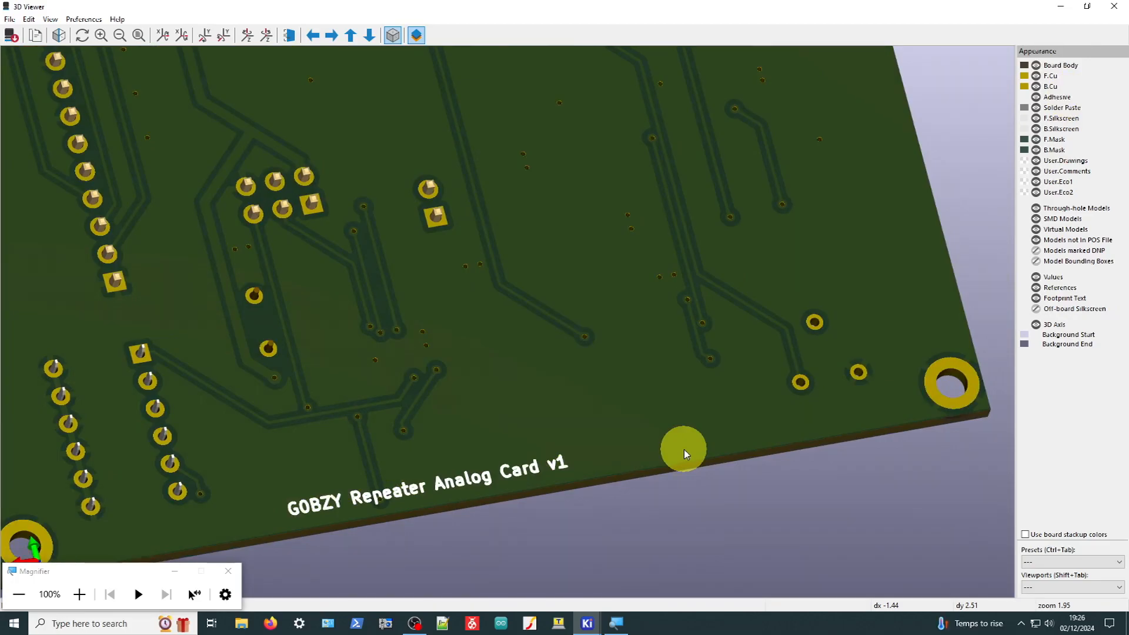
scroll(443, 166, down, 6)
drag(436, 164, 435, 249)
key(z)
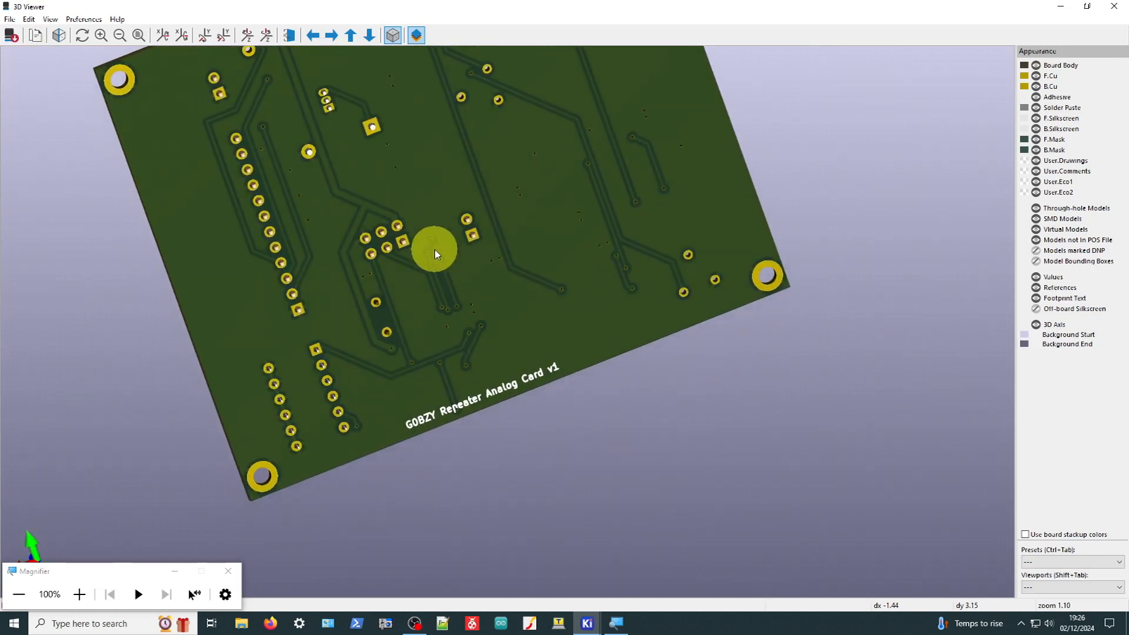
Examine the whole component side of the 3D board once more, from U1 and U2 across to J3 and J4
scroll(340, 285, up, 3)
scroll(341, 286, down, 1)
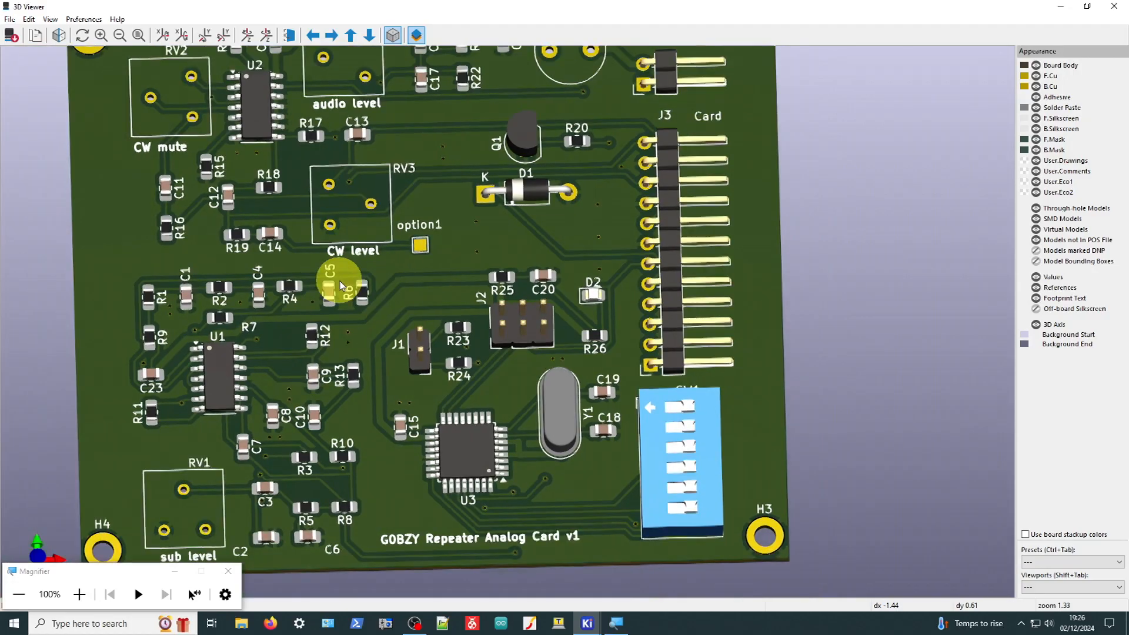
scroll(340, 285, down, 1)
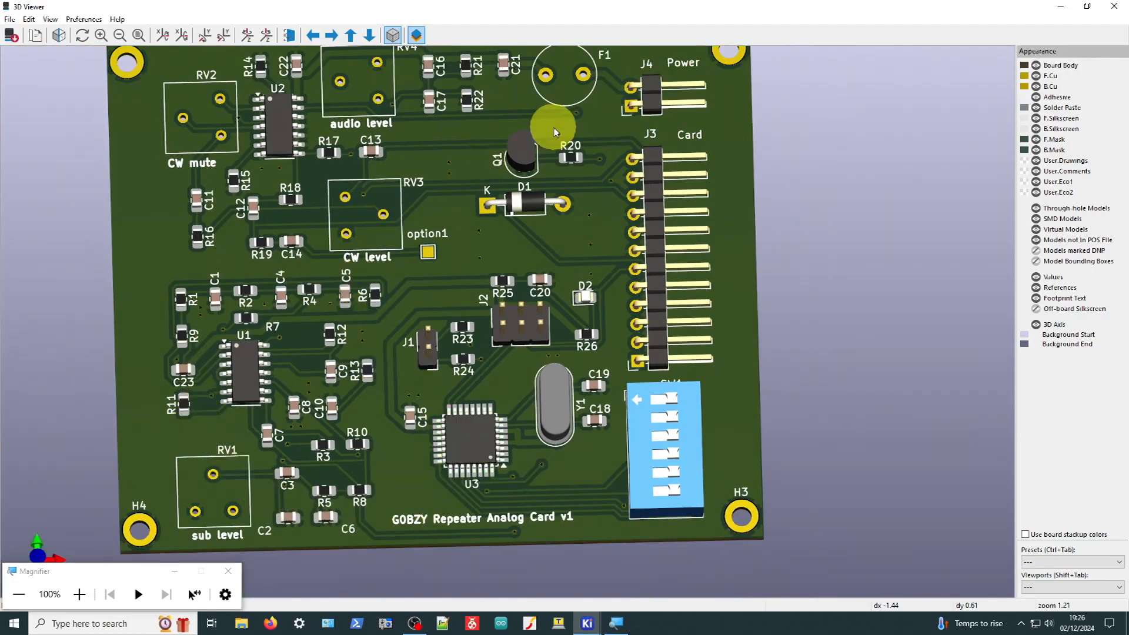
scroll(622, 172, up, 3)
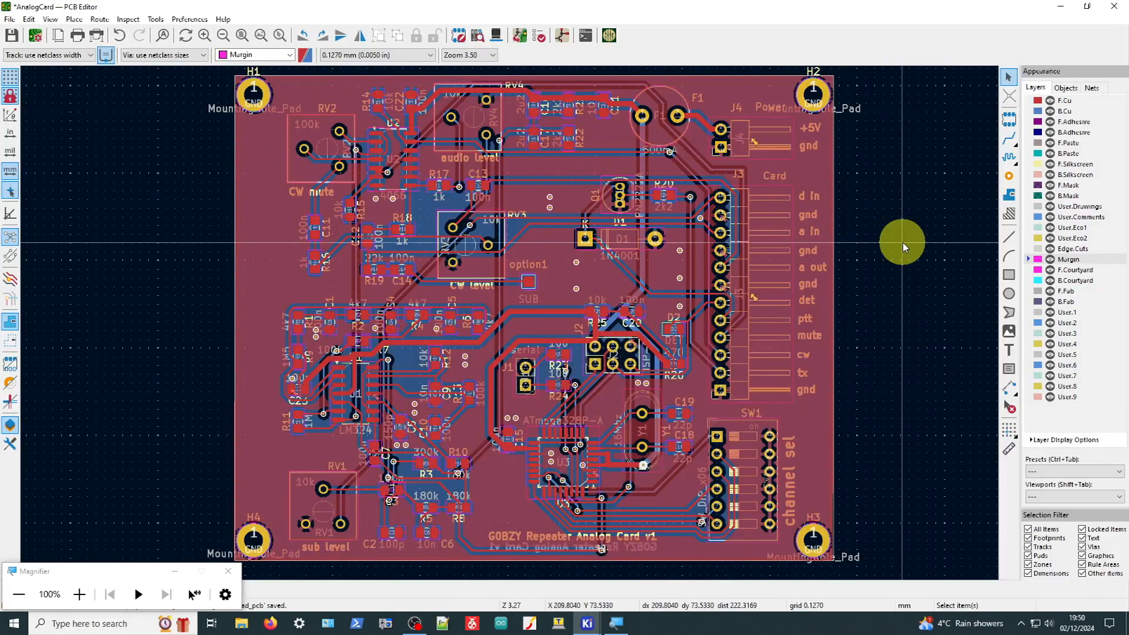
Save the board in the PCB editor and check the silkscreen signal labels beside connectors J3 and J4
click(12, 35)
scroll(903, 257, up, 2)
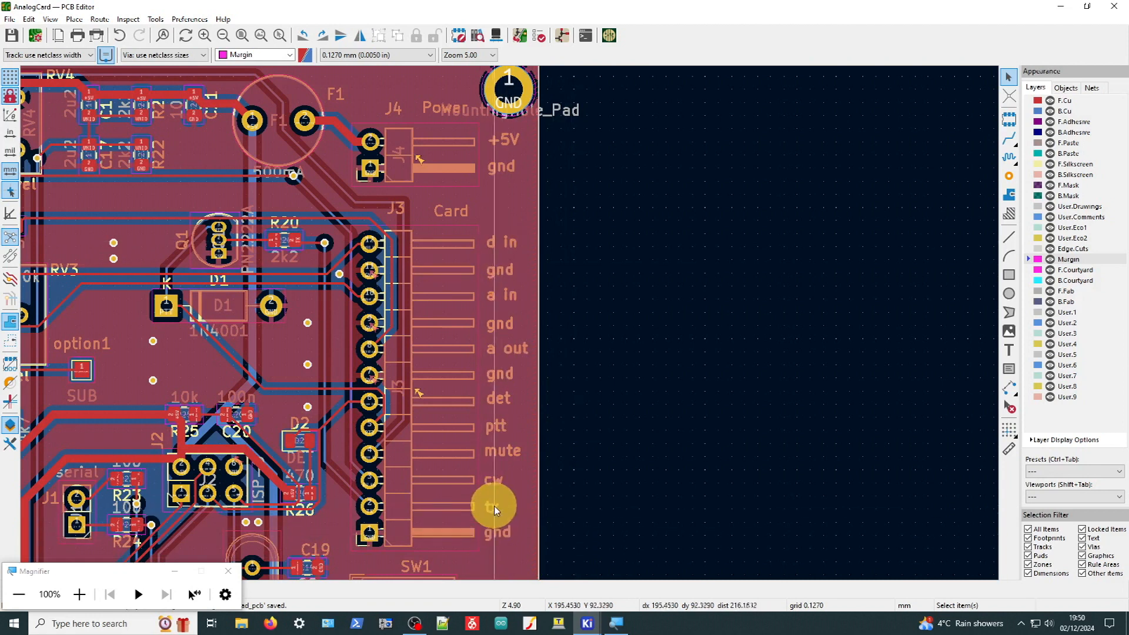
scroll(506, 422, up, 2)
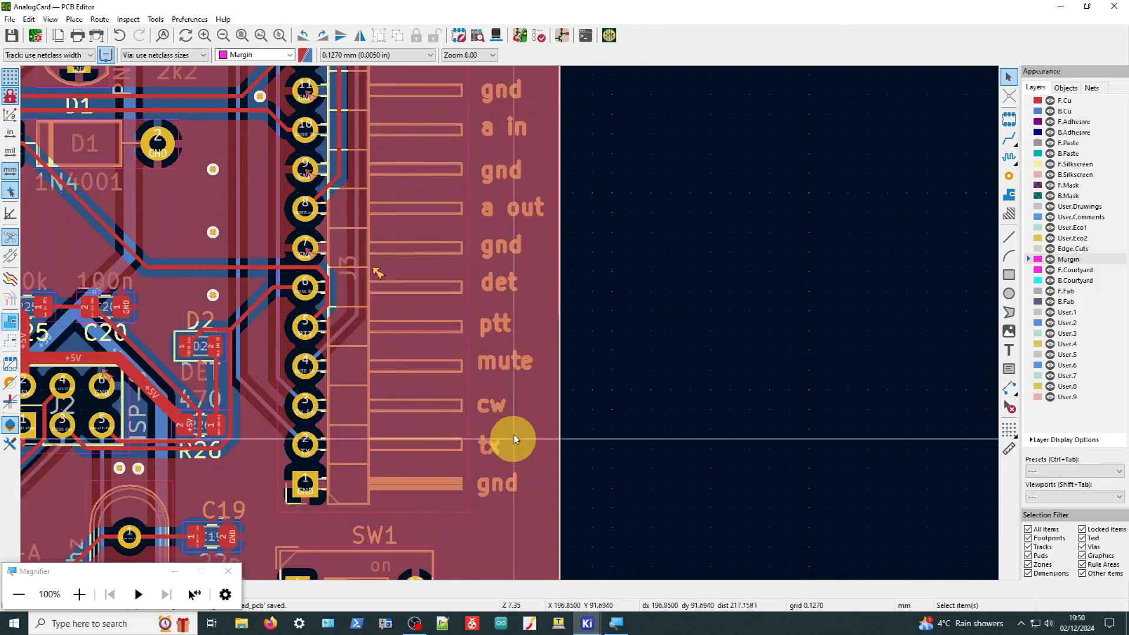
scroll(505, 168, down, 2)
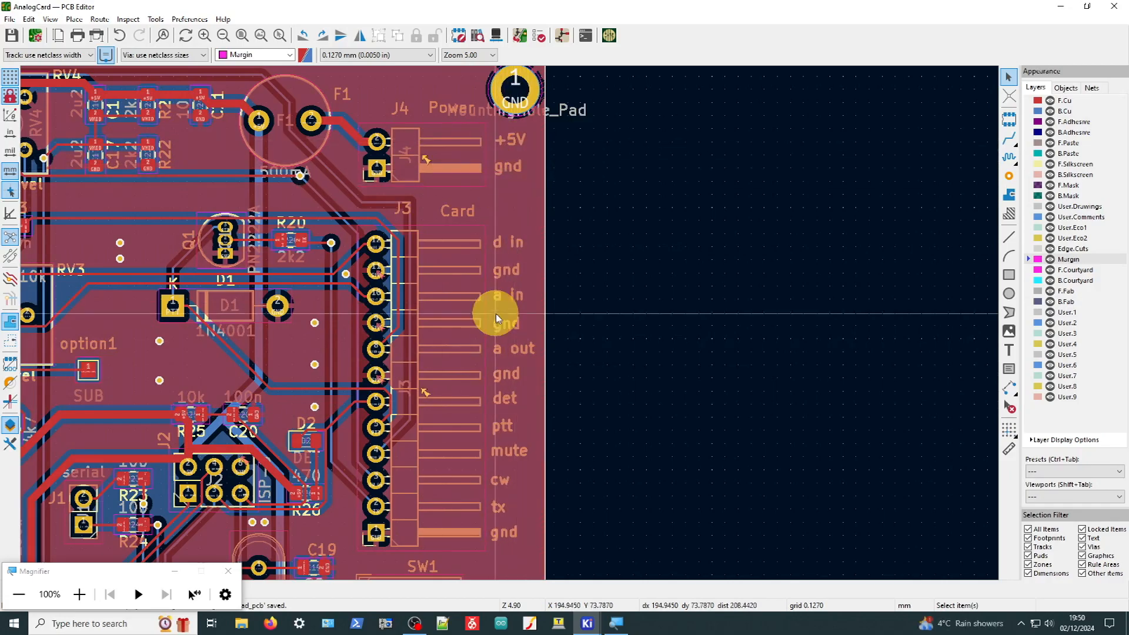
scroll(496, 318, down, 3)
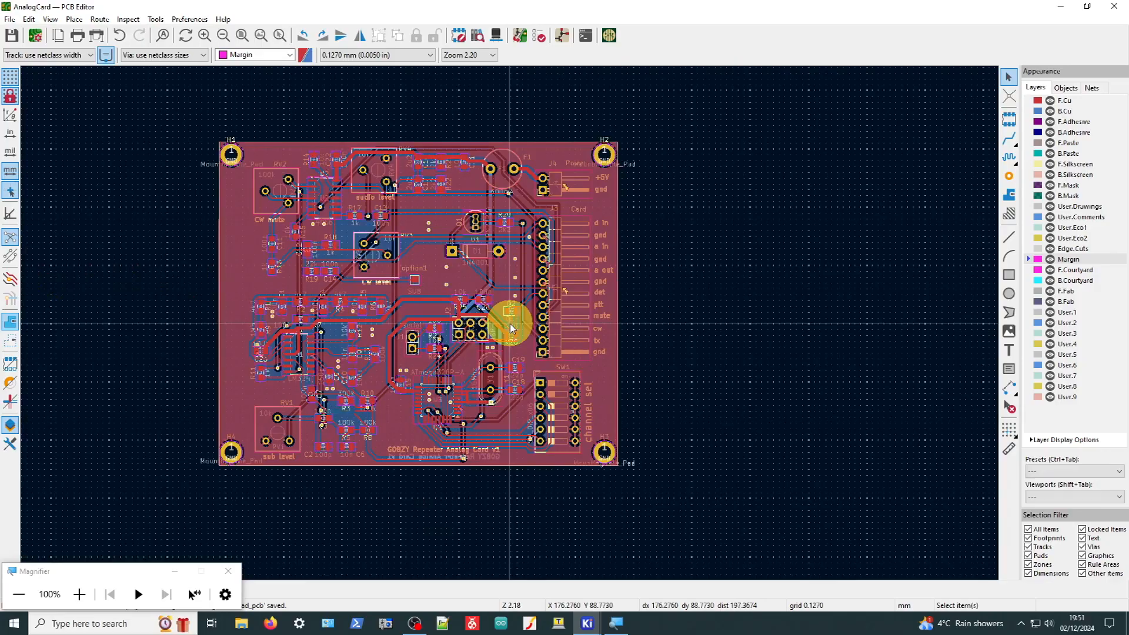
Plot the copper, adhesive, paste, silkscreen, mask, Edge.Cuts, courtyard and fab layers as Gerber files into gerber/, reviewing the layer list and output messages
scroll(247, 338, up, 2)
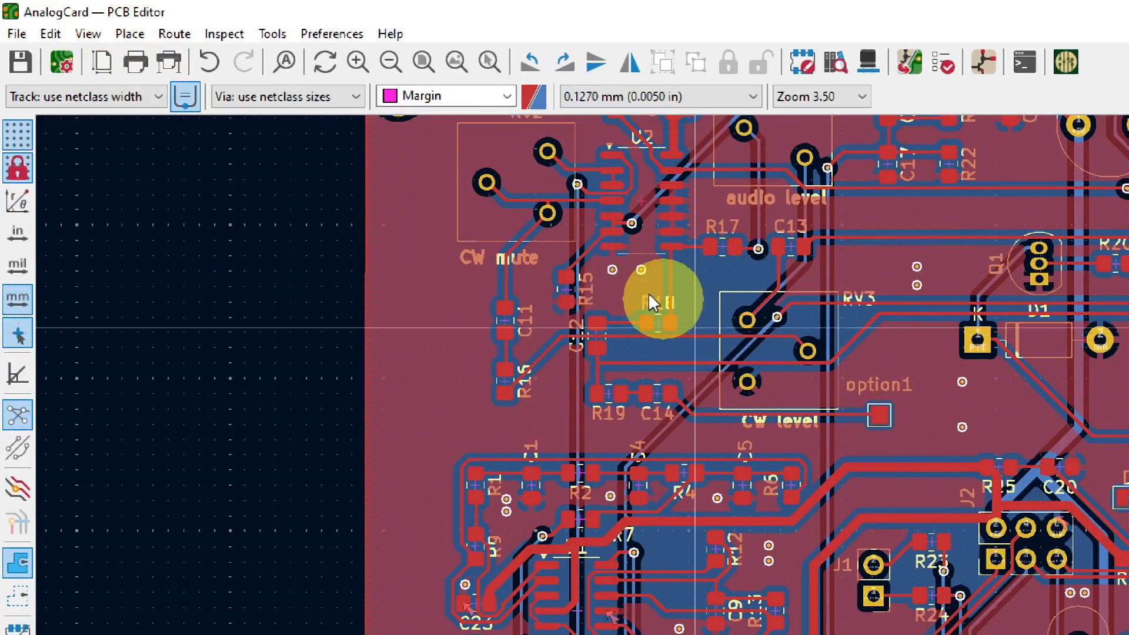
click(17, 34)
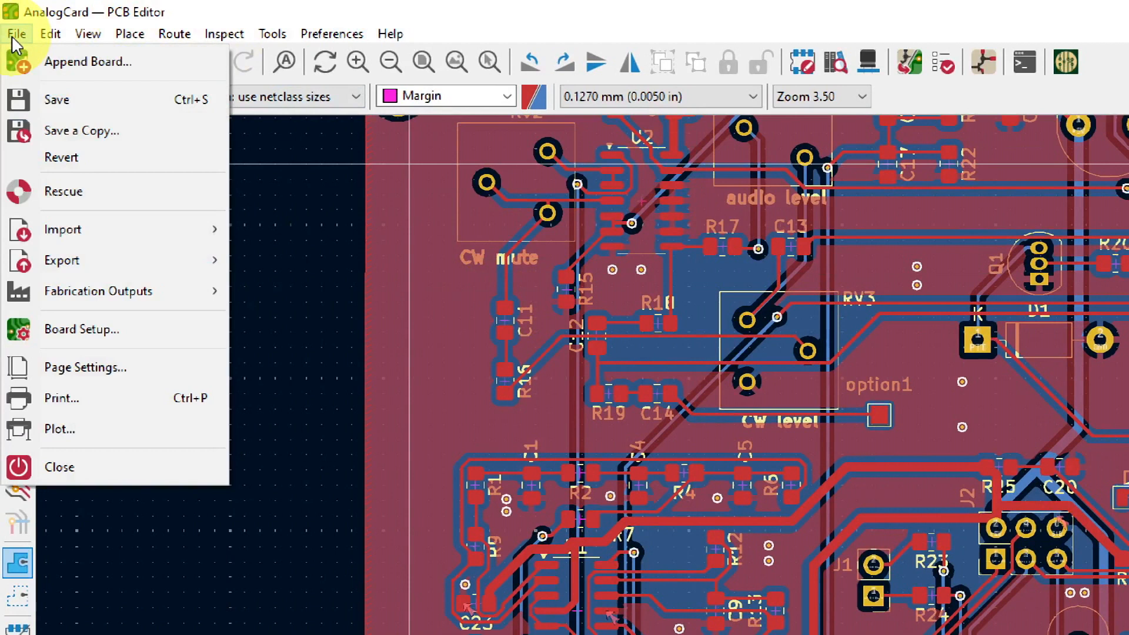
click(109, 435)
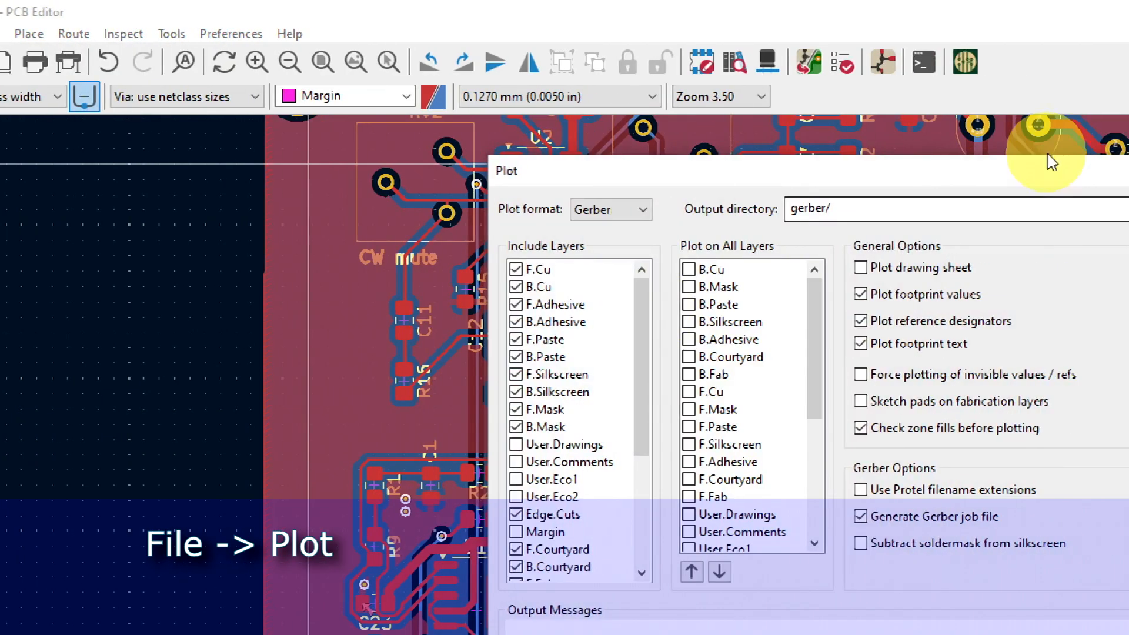
drag(1051, 164, 664, 51)
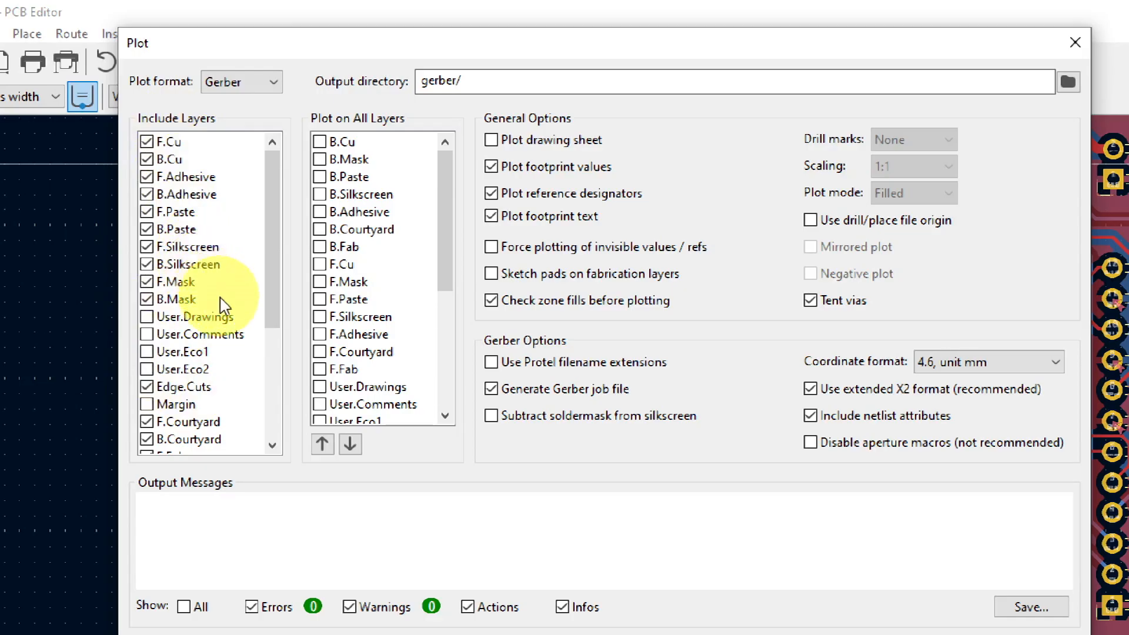
drag(273, 302, 274, 399)
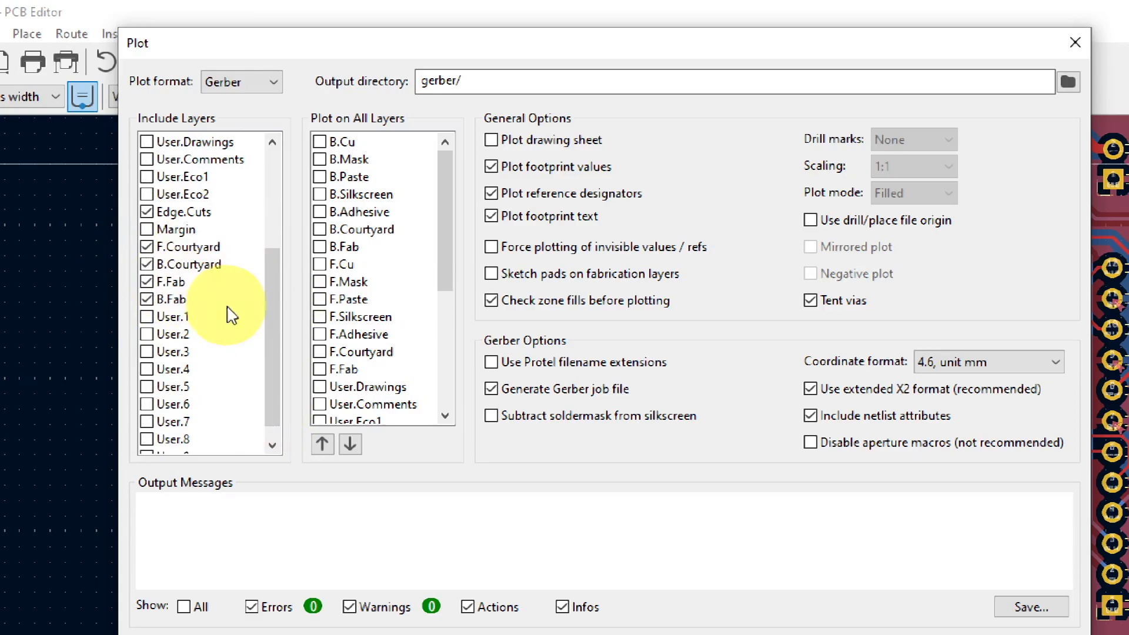
drag(269, 333, 189, 214)
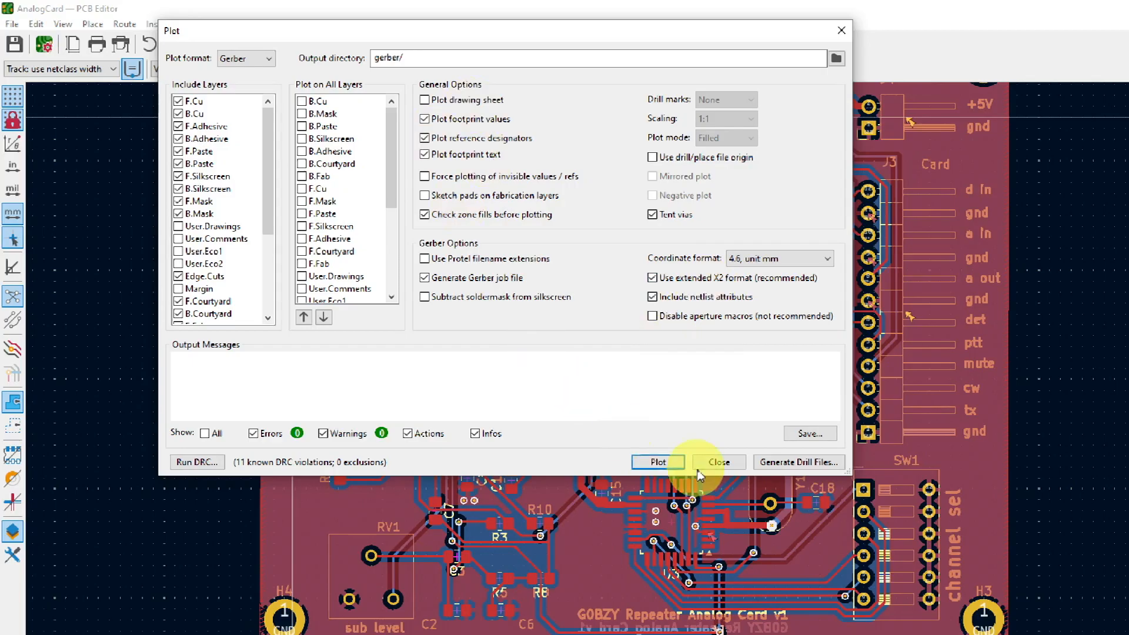
click(665, 461)
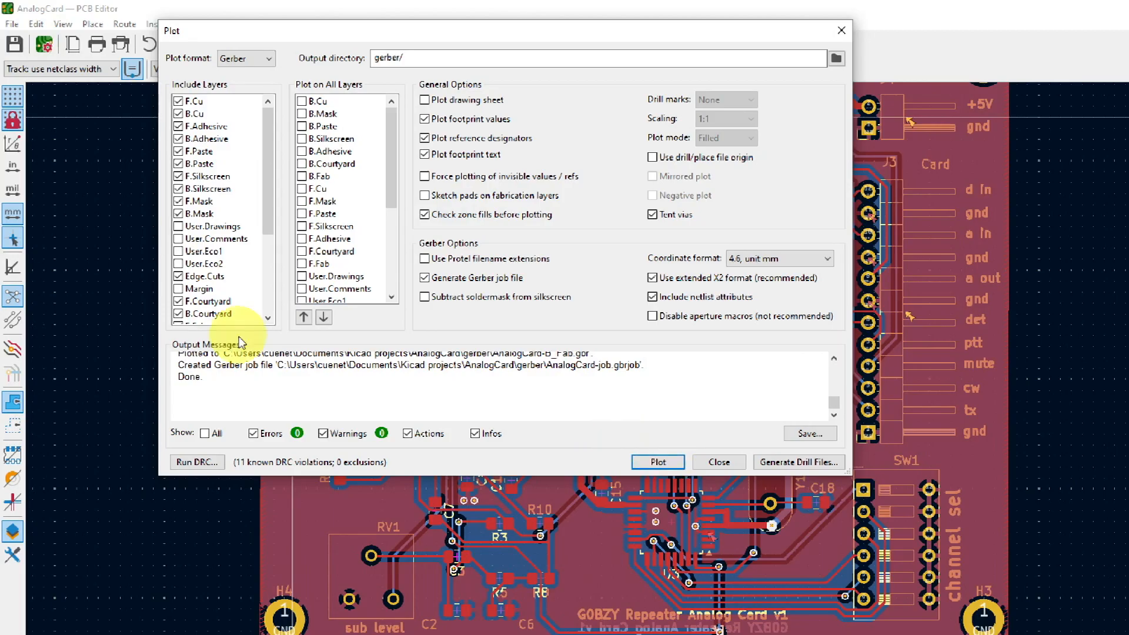
mouse_move(835, 404)
mouse_down()
mouse_move(834, 365)
mouse_move(819, 409)
mouse_up()
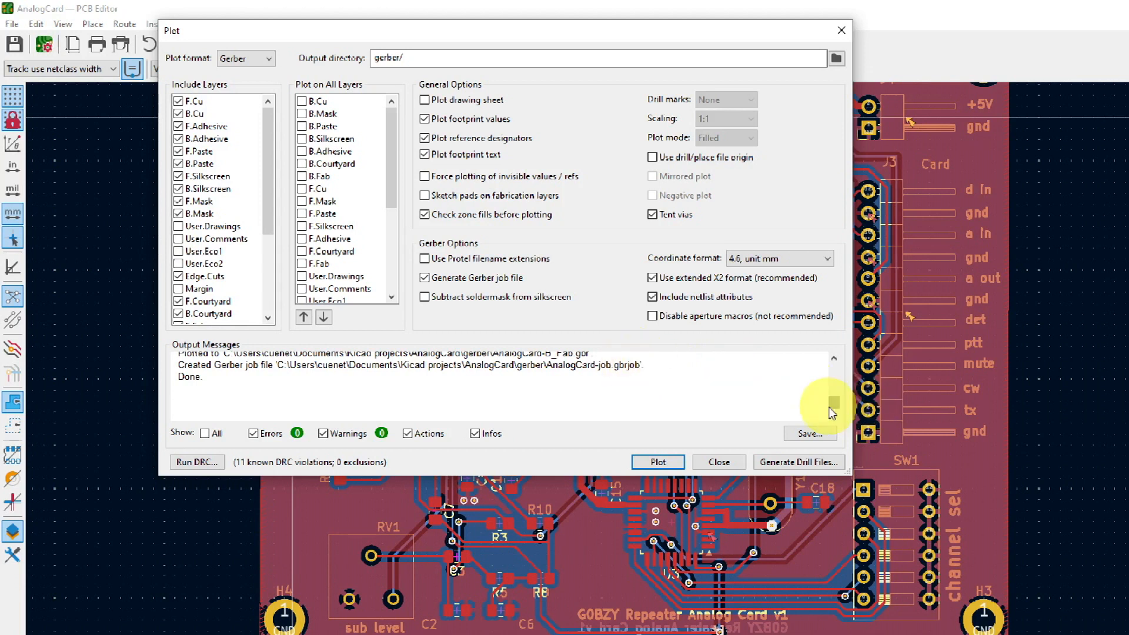
drag(834, 401, 831, 397)
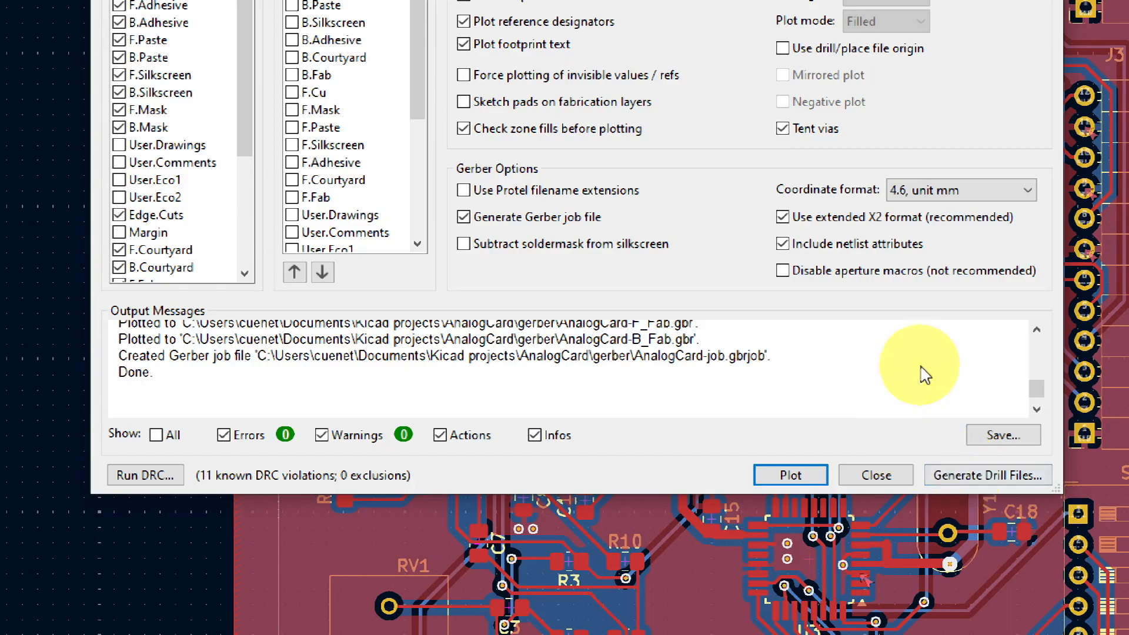
Generate Excellon drill files in the gerber/ folder with absolute origin, inches and decimal format, and close the drill dialog
click(958, 478)
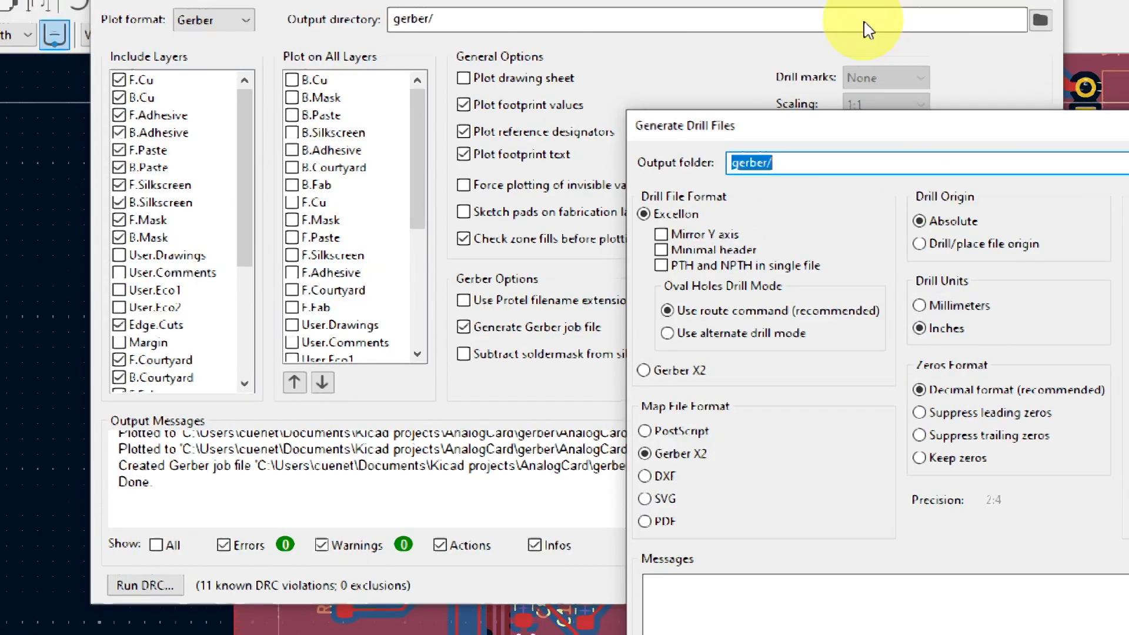
drag(894, 118, 554, 45)
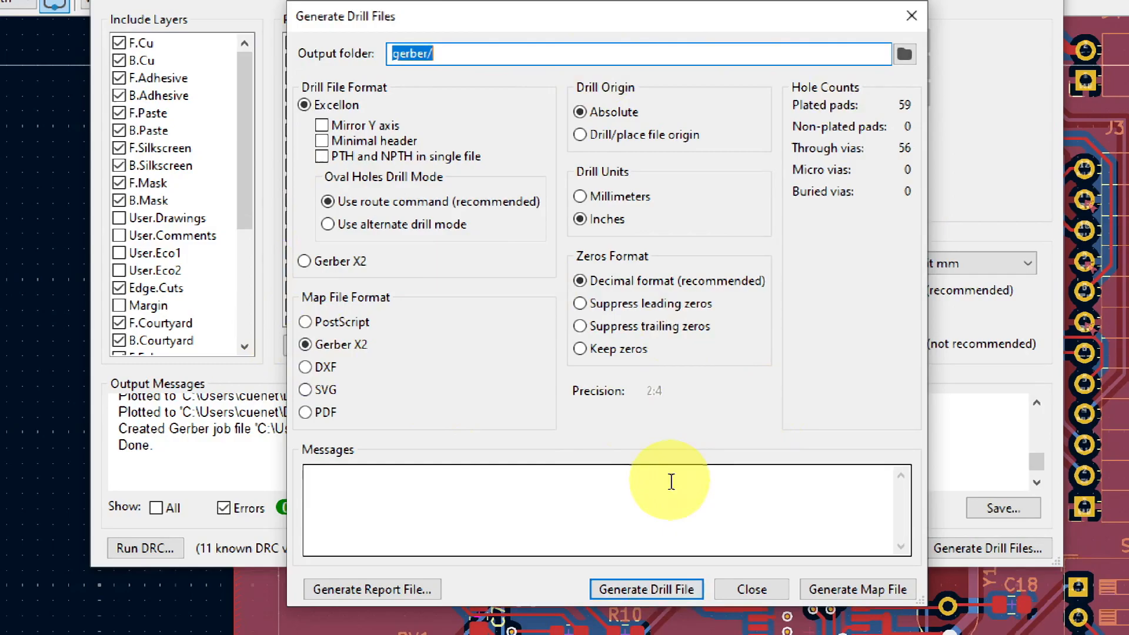
click(664, 586)
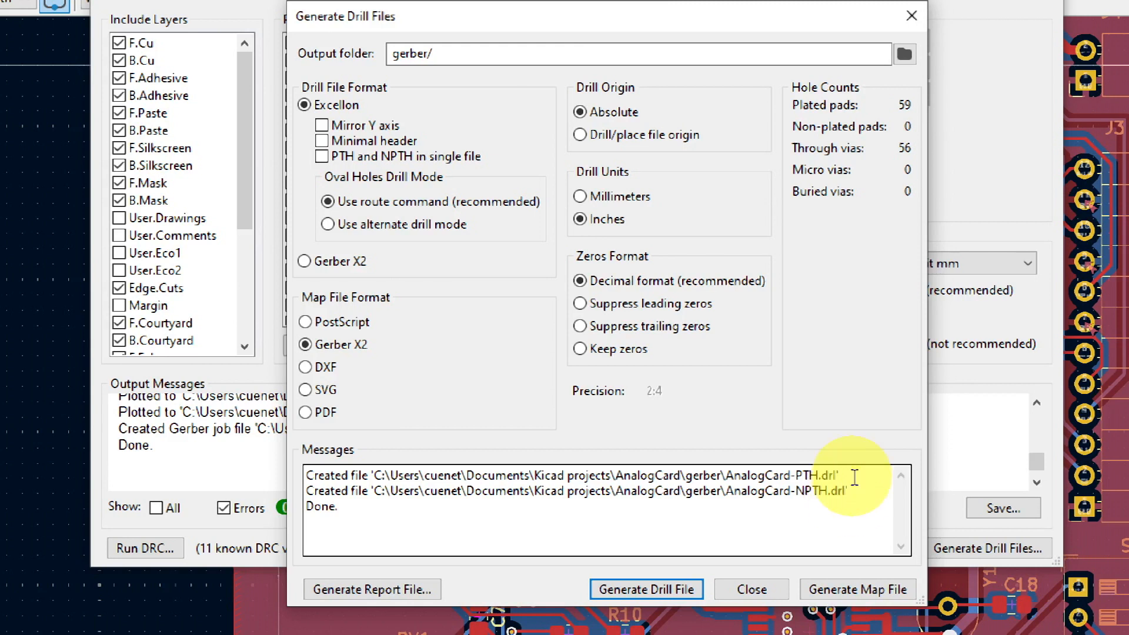
click(713, 515)
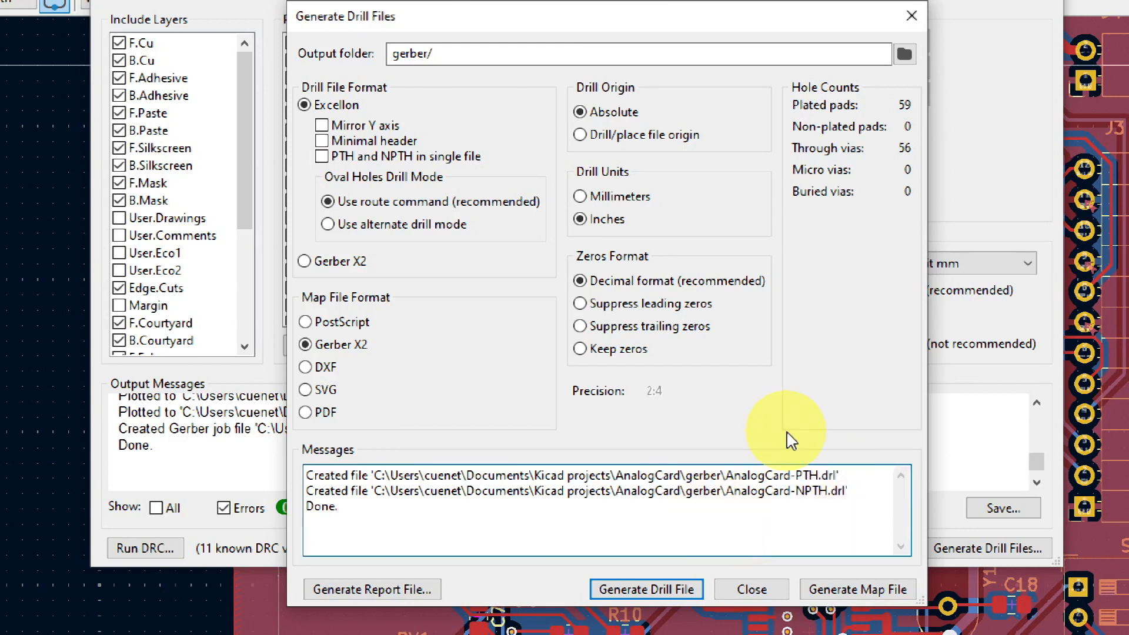
key(Escape)
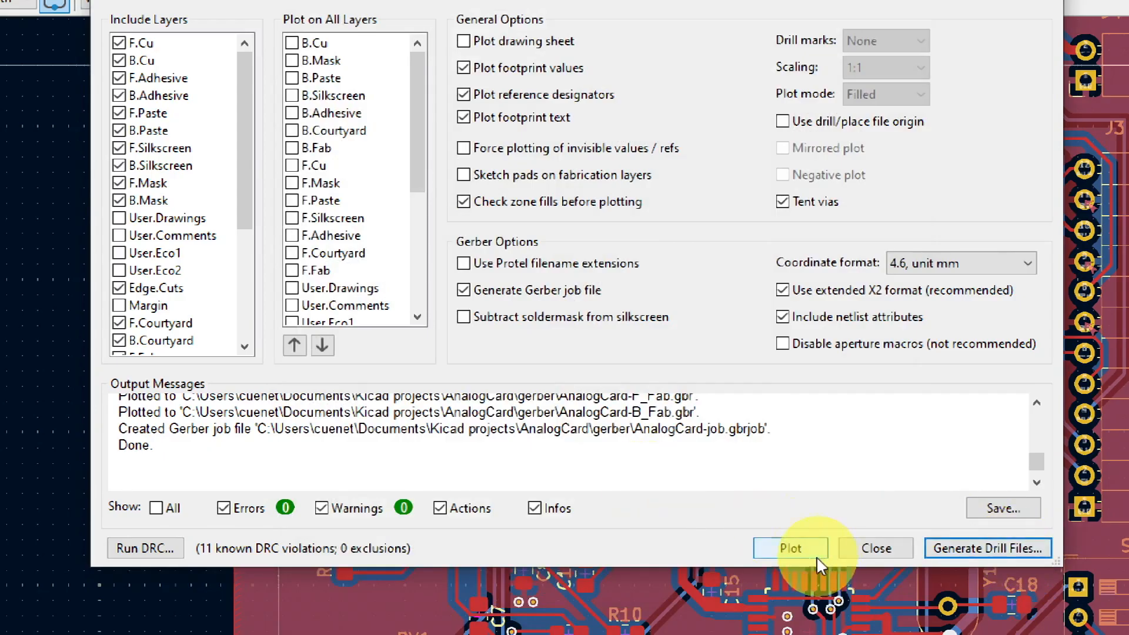
Review the plot output messages, then close the plot dialog and the PCB editor
mouse_move(1039, 462)
mouse_down()
mouse_move(1029, 413)
mouse_move(1025, 464)
mouse_move(1029, 447)
mouse_up()
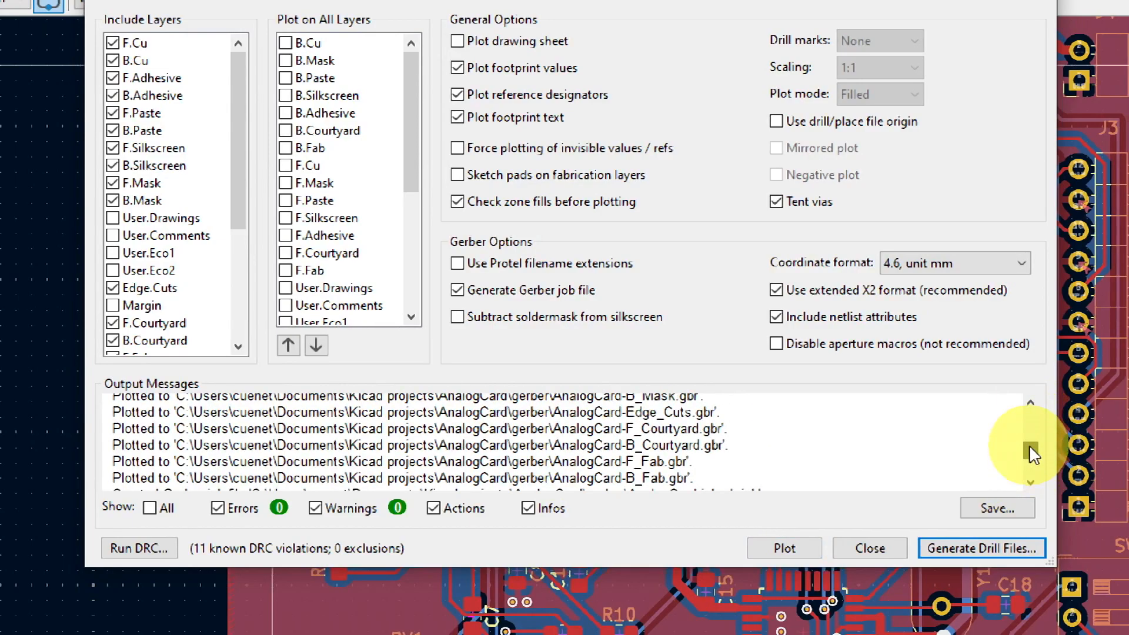
click(873, 550)
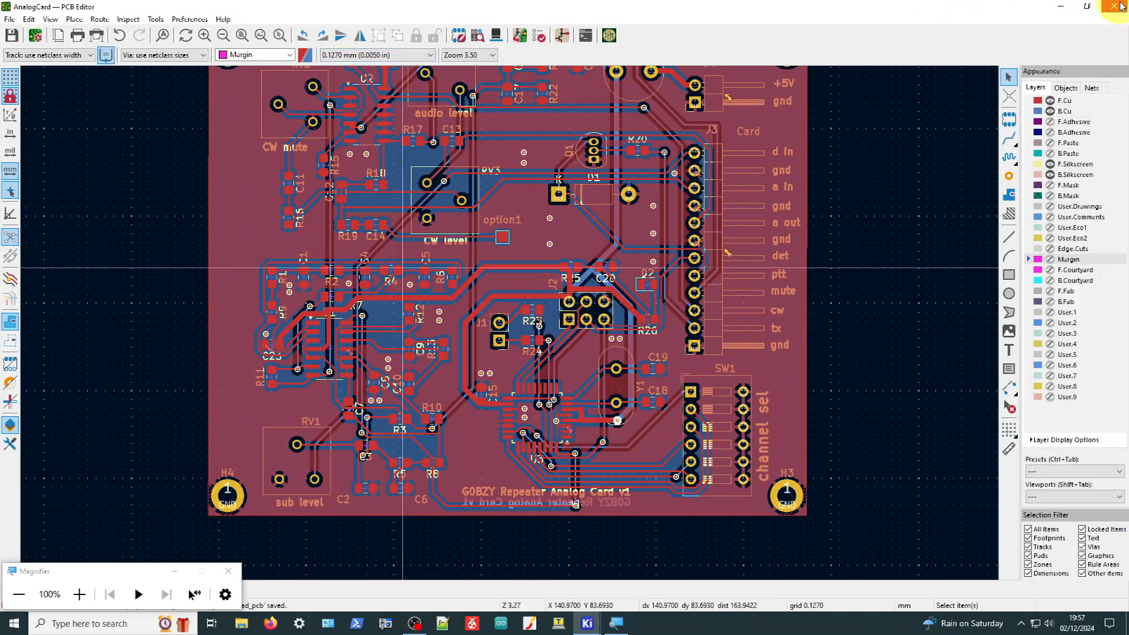
click(1118, 6)
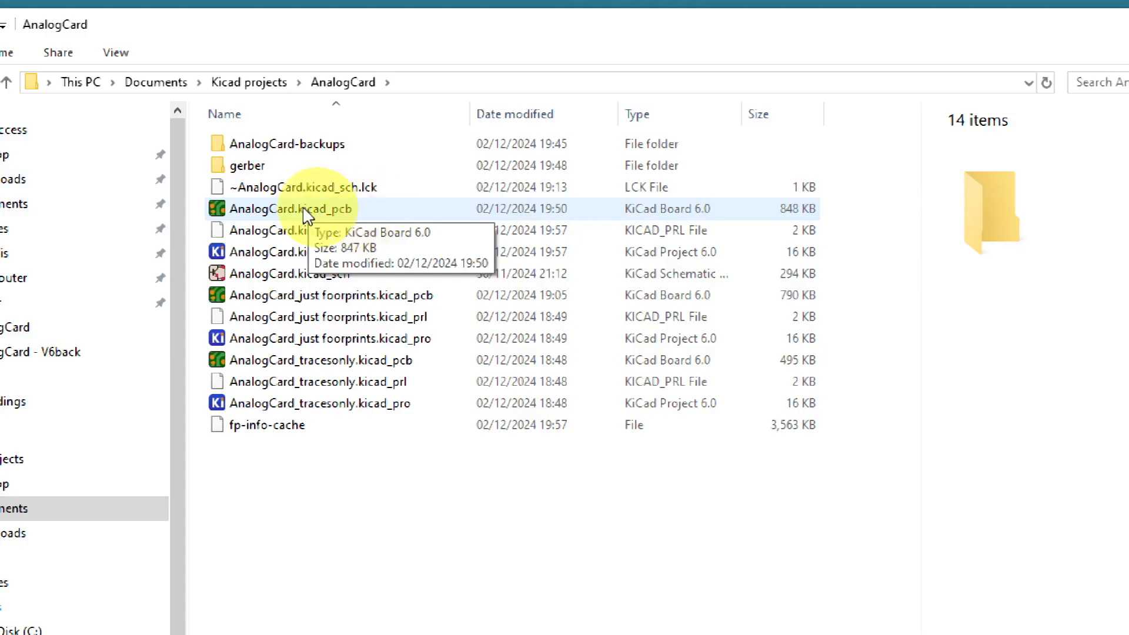
Switch to File Explorer, open the AnalogCard project's gerber folder, check the Gerber files and delete AnalogCard-job.gbrjob
double_click(294, 171)
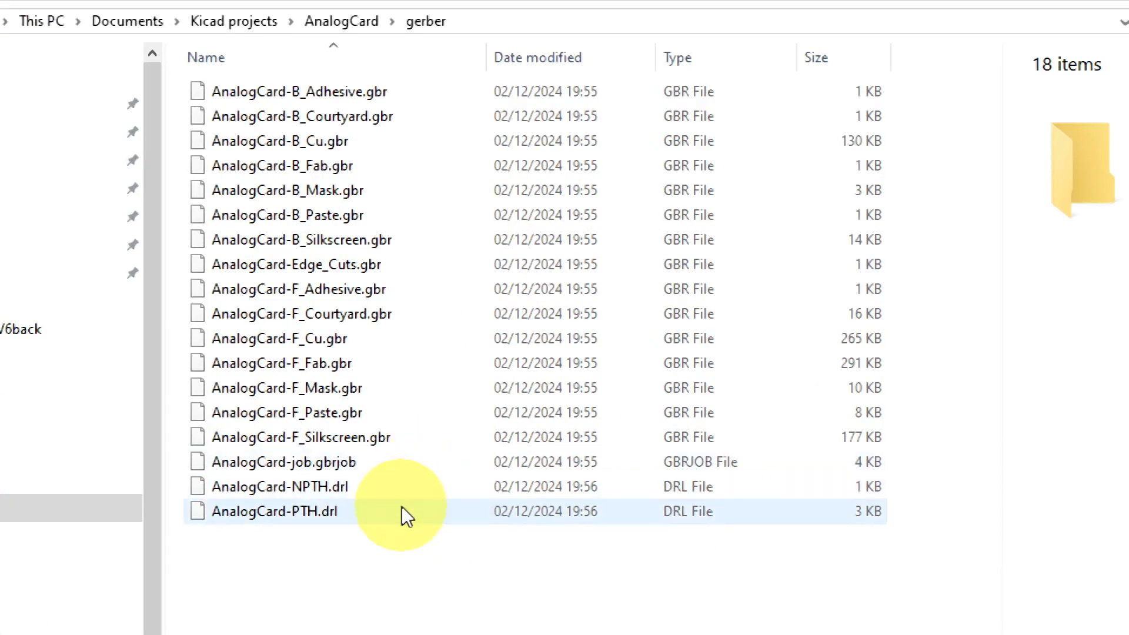
click(369, 464)
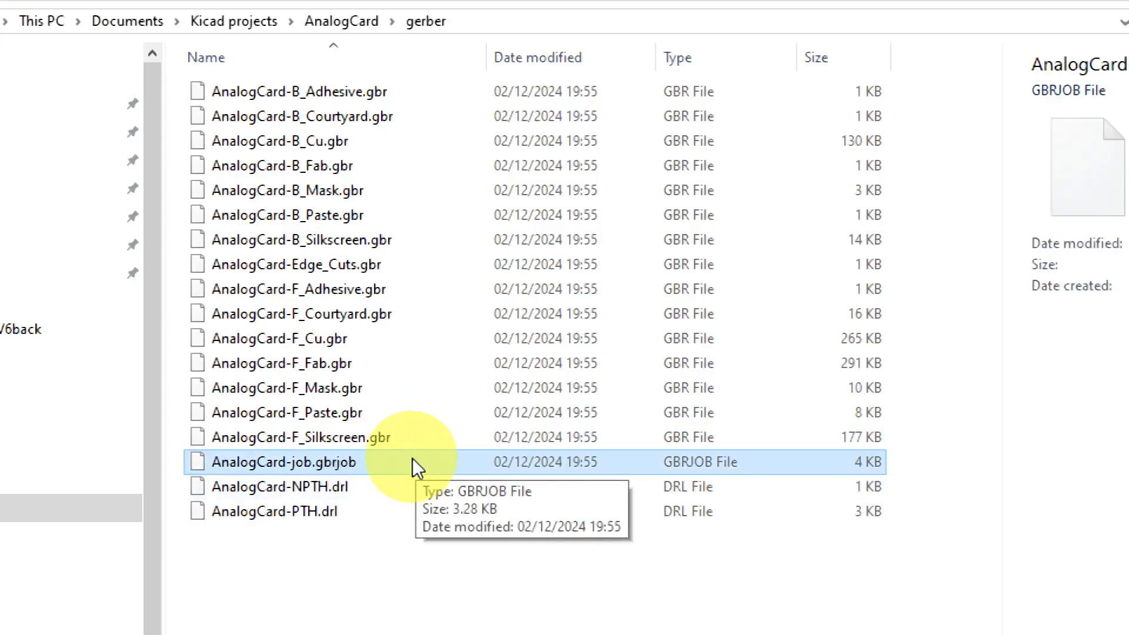
click(384, 91)
shift+click(365, 442)
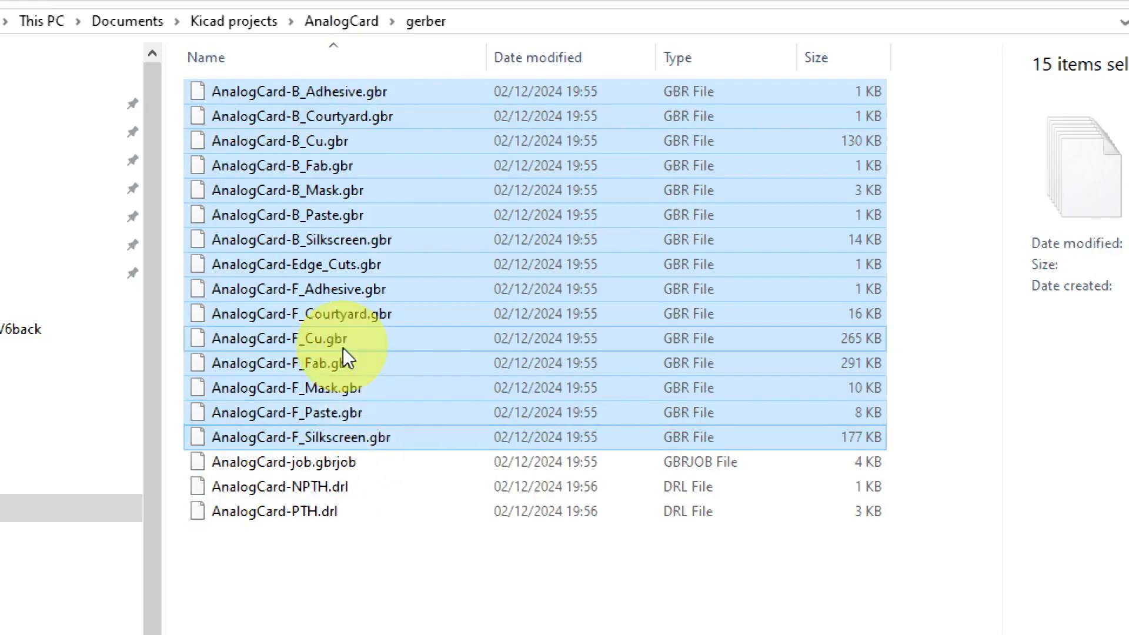
click(373, 468)
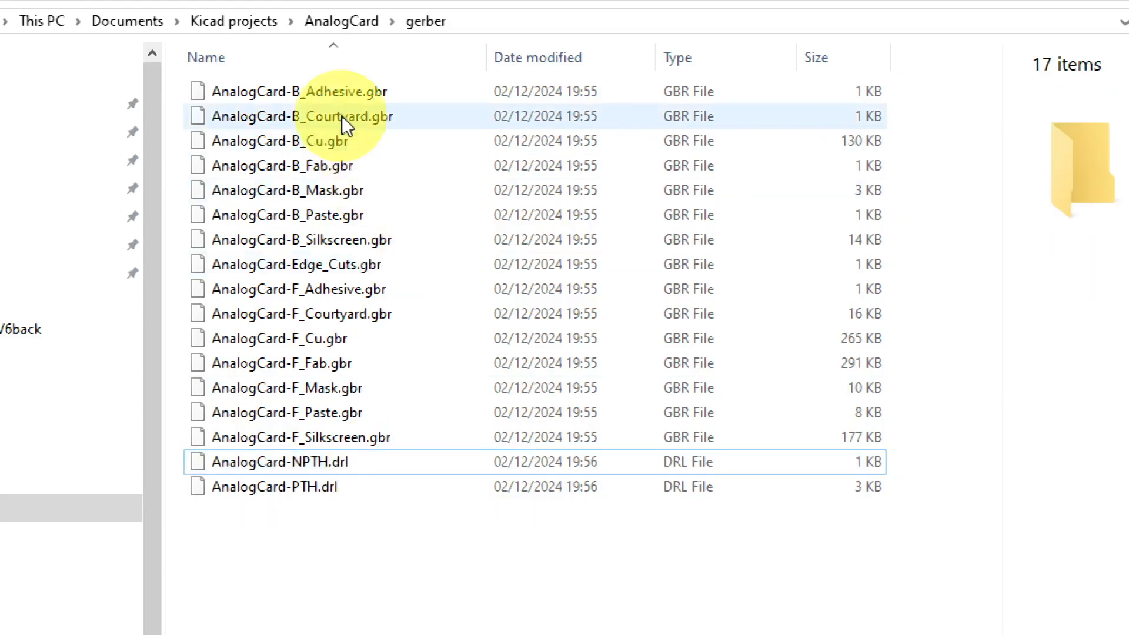
Compress all the Gerber and drill files in the gerber folder, from AnalogCard-B_Adhesive.gbr to AnalogCard-PTH.drl, into one zip file
click(332, 91)
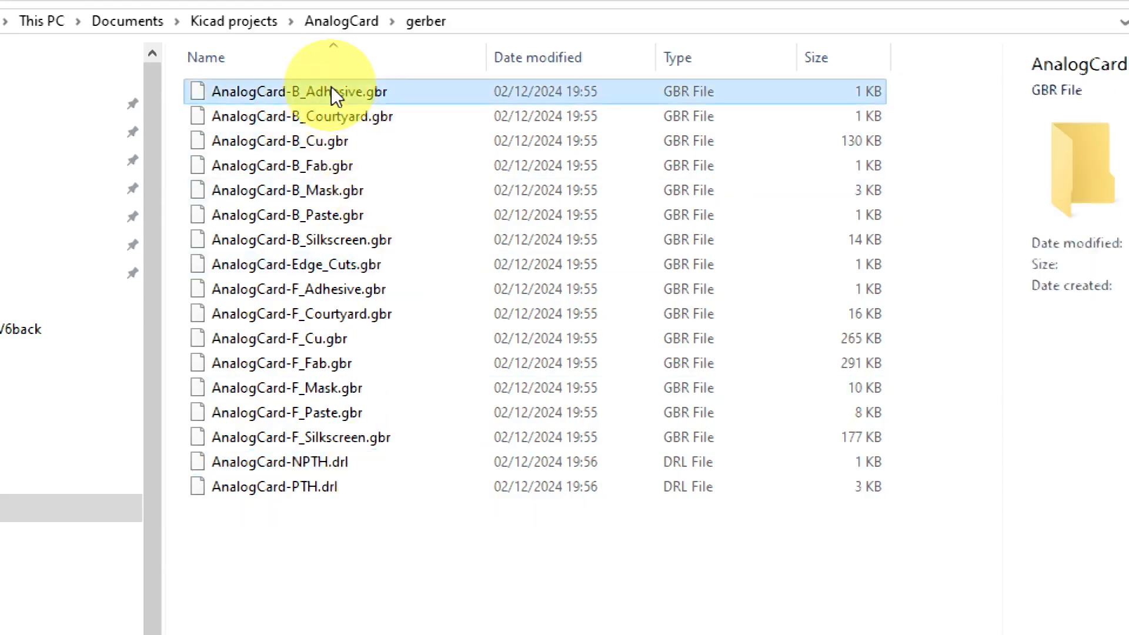
shift+click(330, 488)
right_click(407, 488)
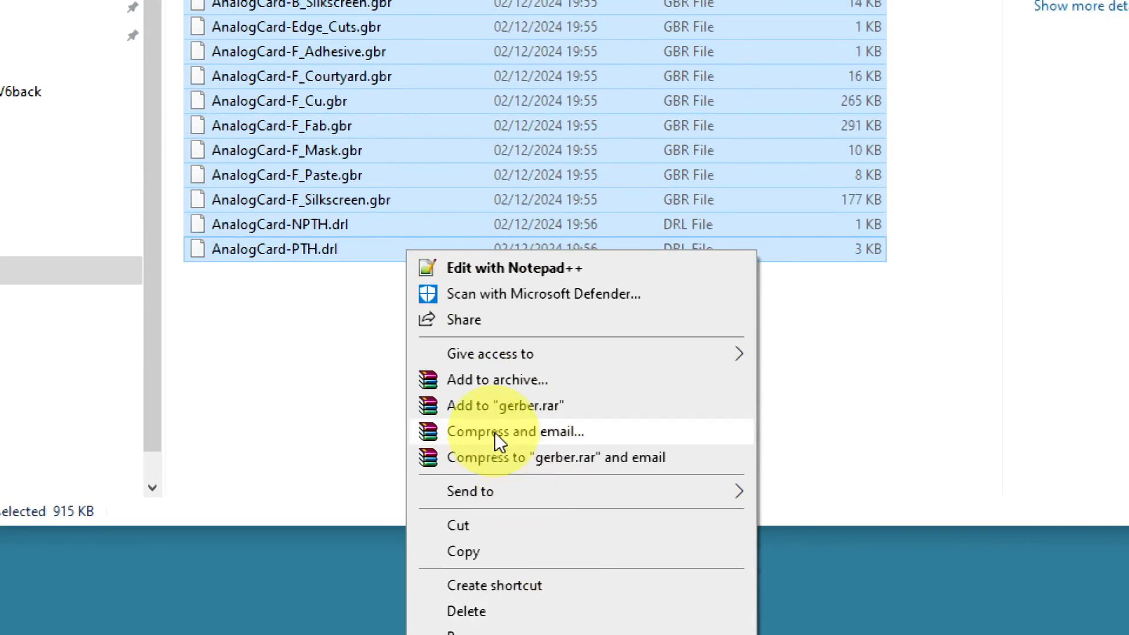
mouse_move(545, 502)
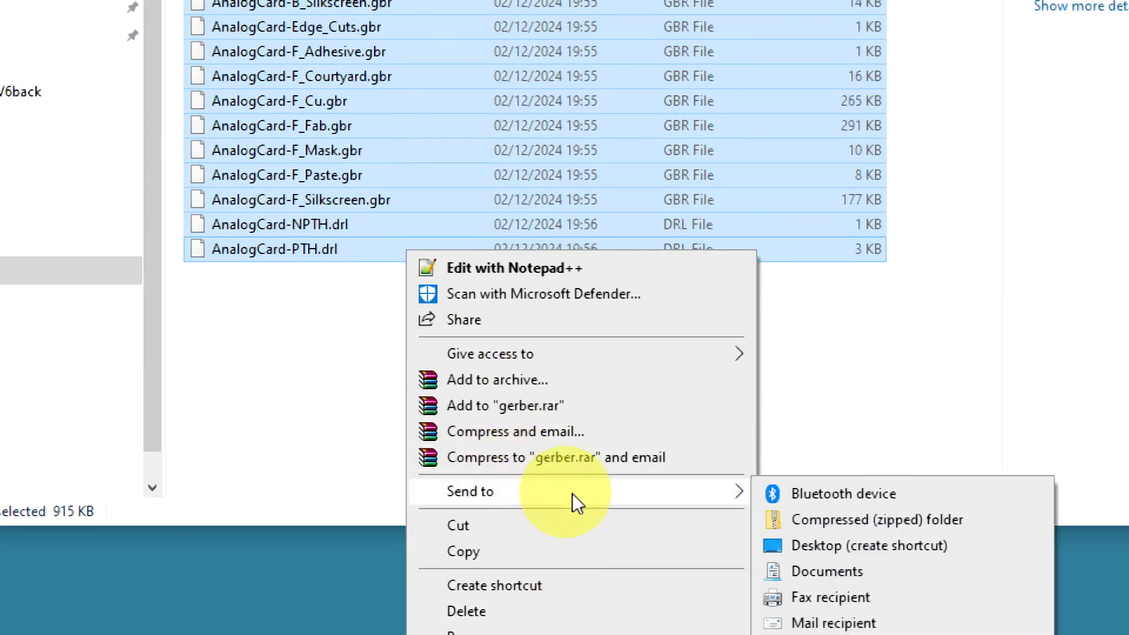
click(876, 519)
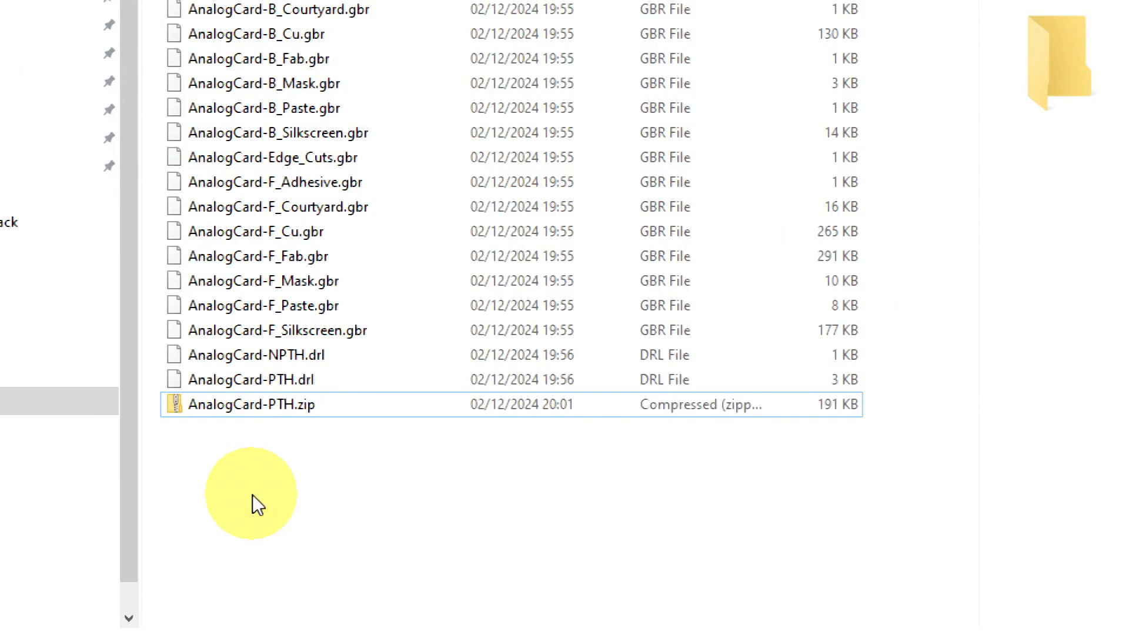